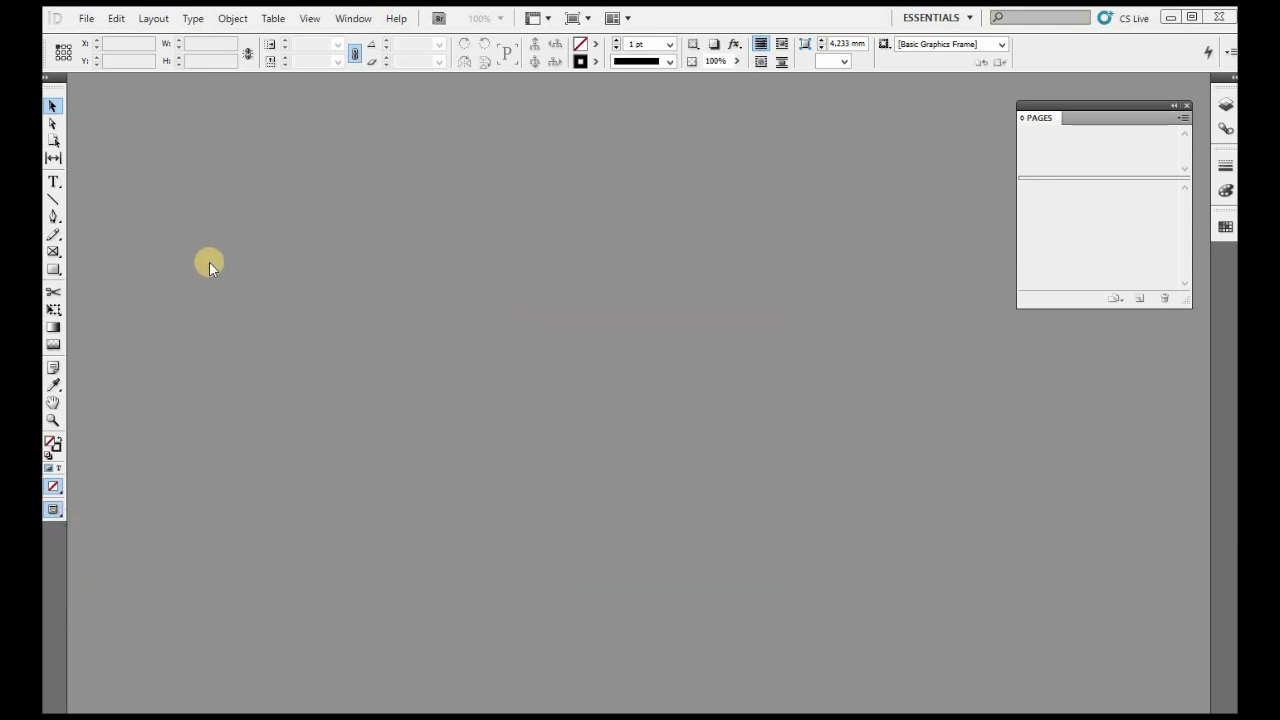
# Step: Create a new print document with the Legal - Half page size
pyautogui.click(88, 19)
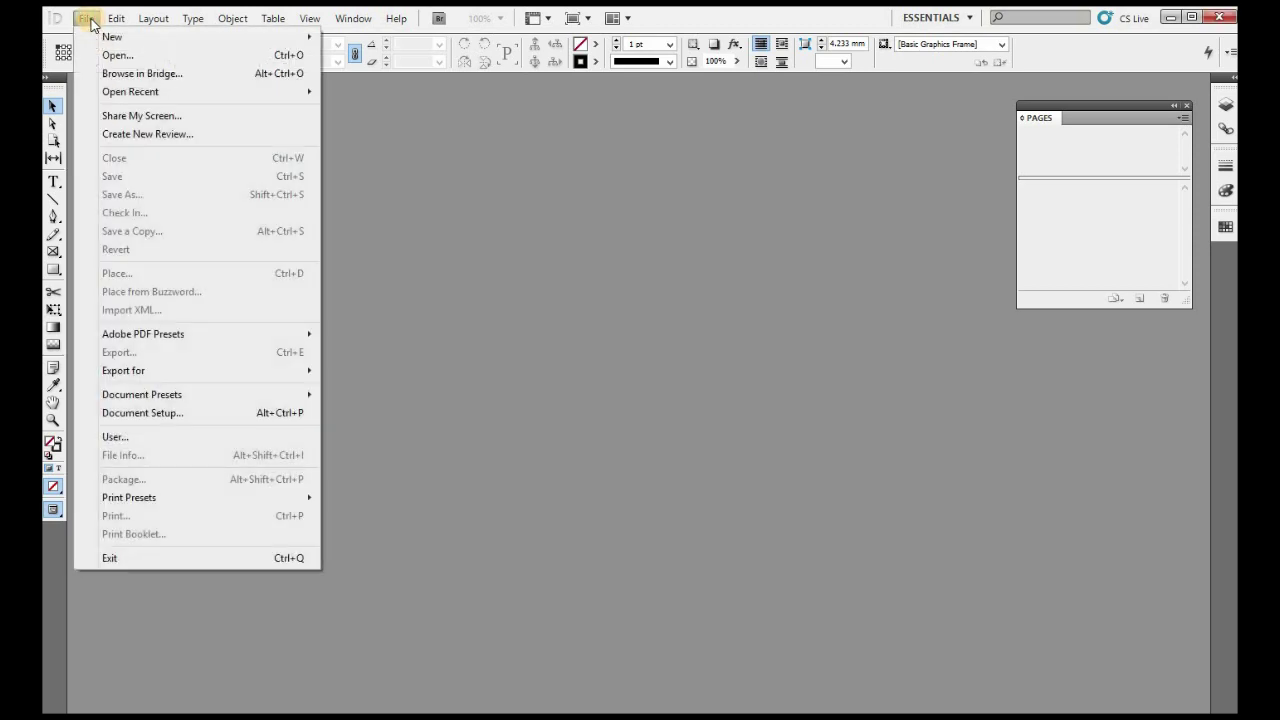
pyautogui.moveTo(105, 39)
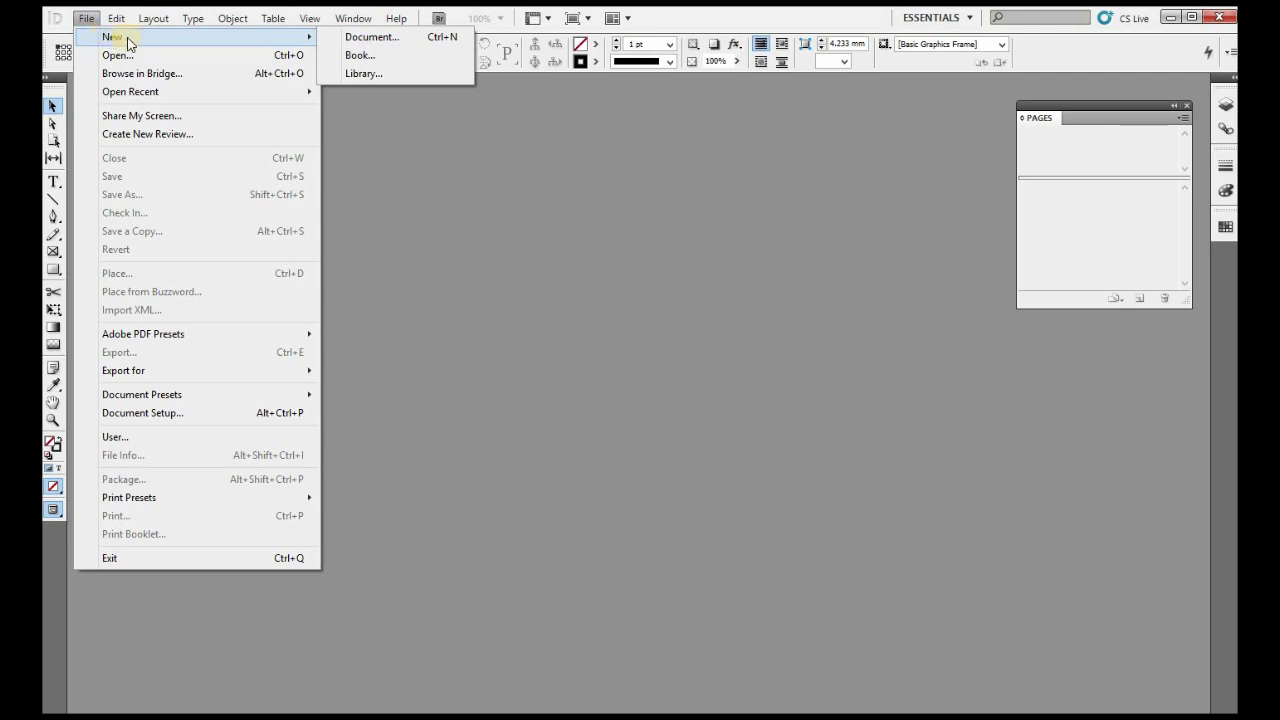
pyautogui.click(378, 42)
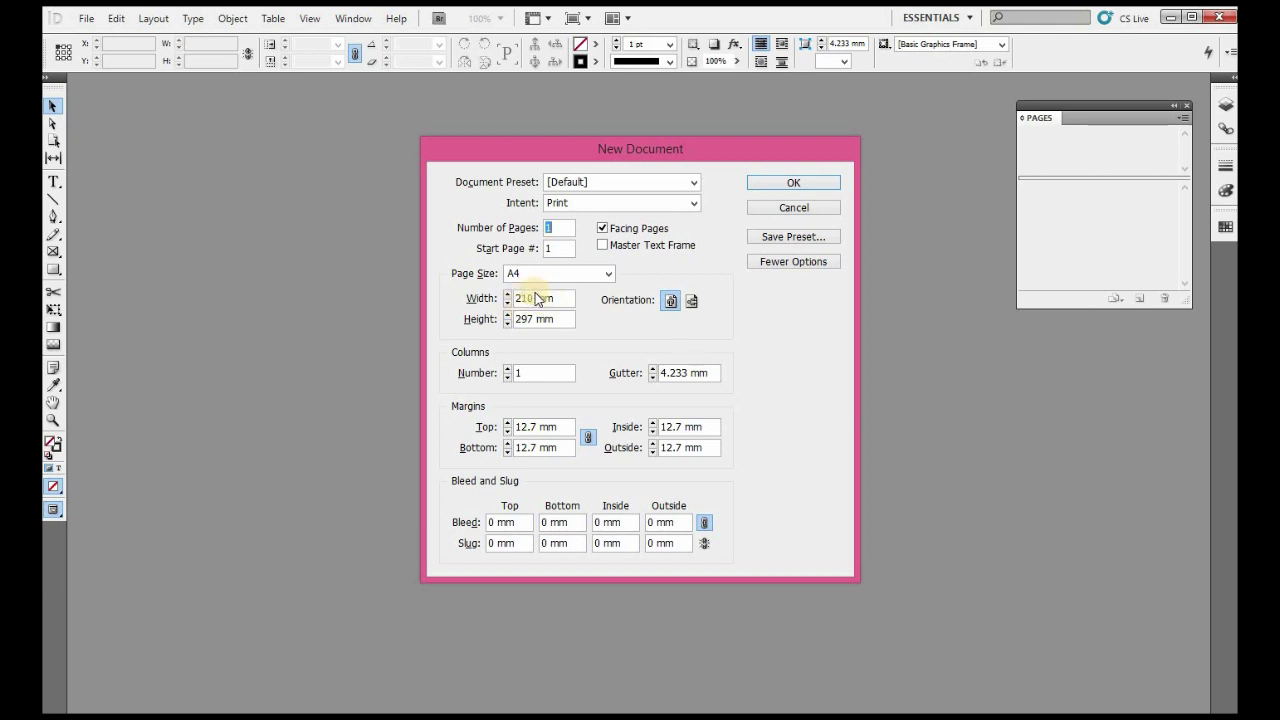
pyautogui.click(604, 274)
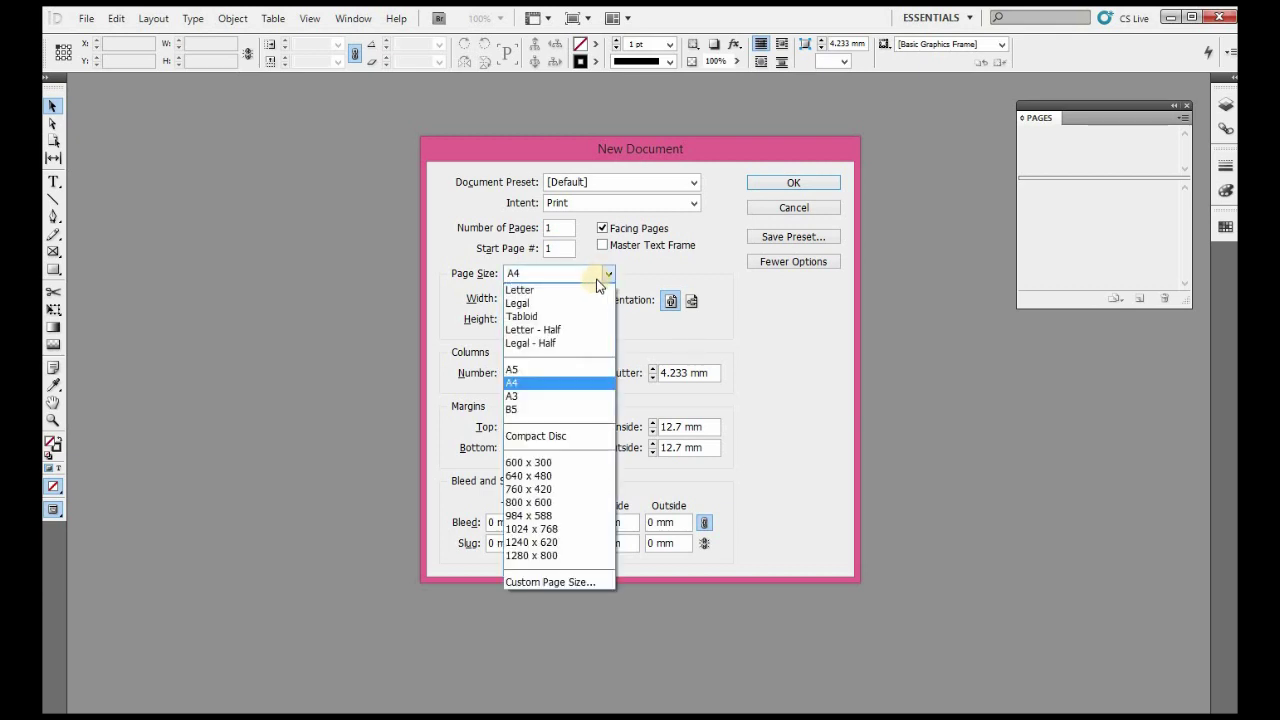
pyautogui.click(523, 344)
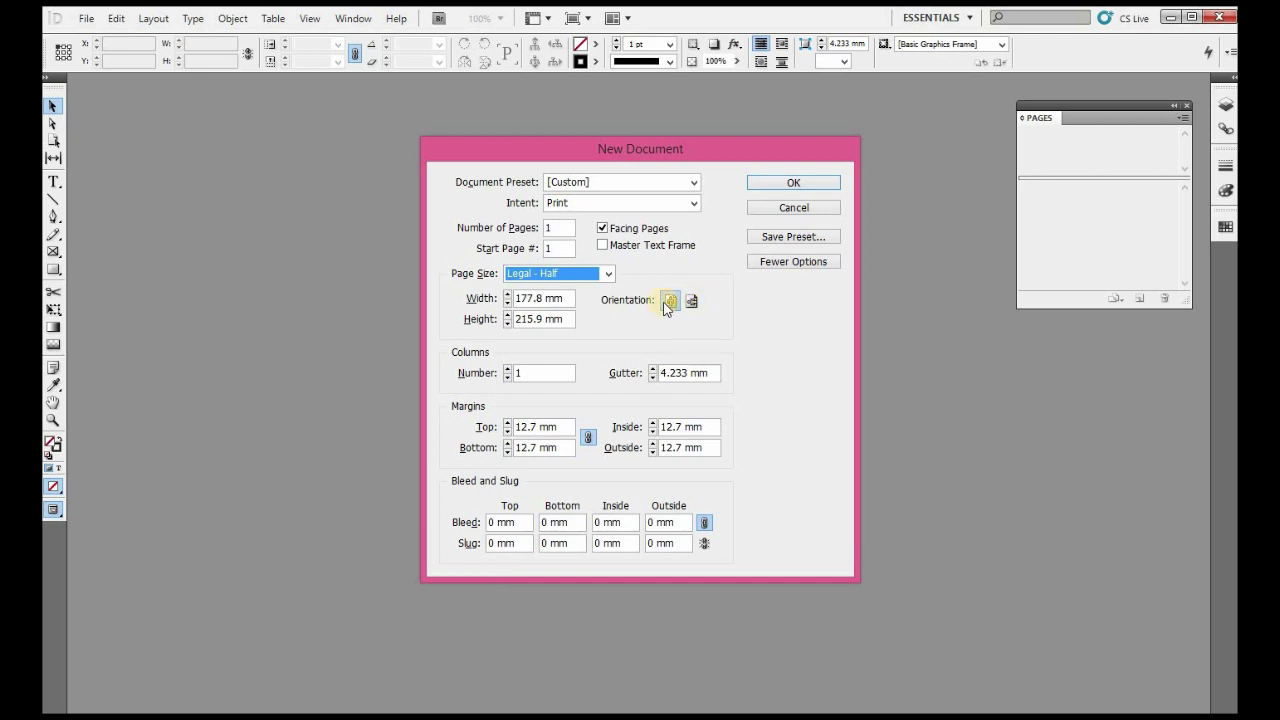
pyautogui.click(778, 183)
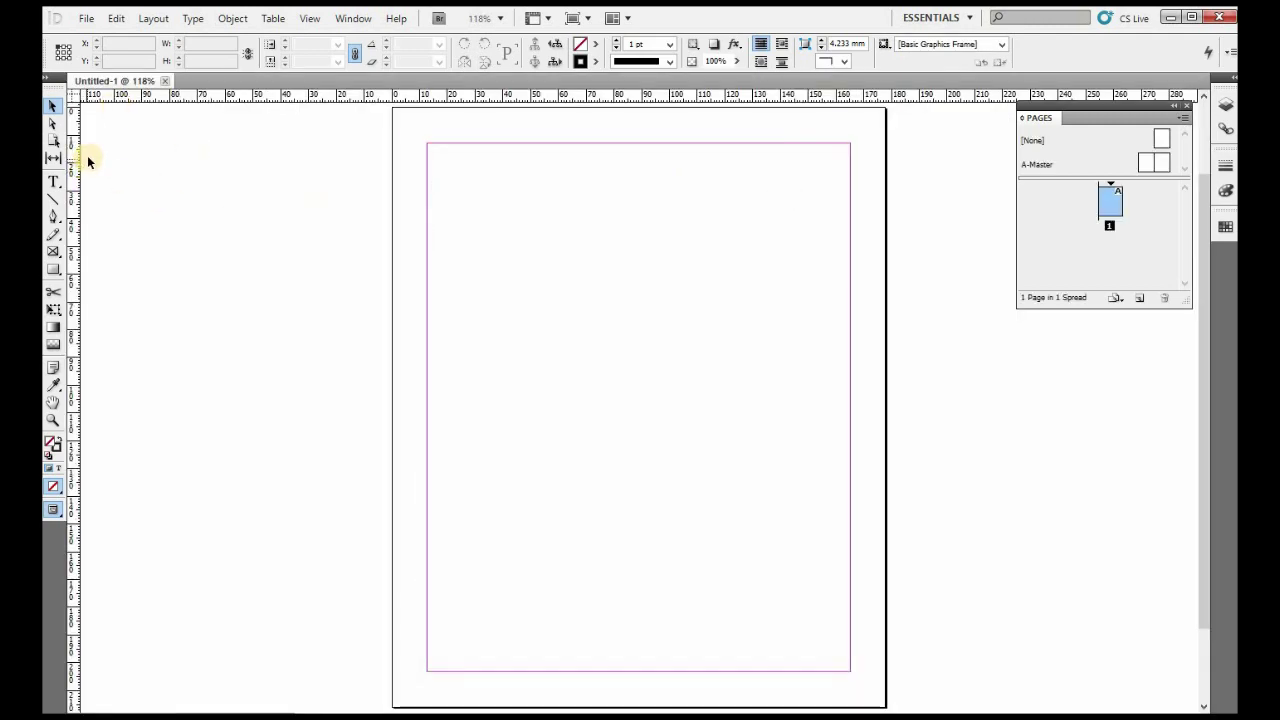
# Step: Switch the ruler units to inches and set the document's page width to 6.5 in
pyautogui.rightClick(75, 93)
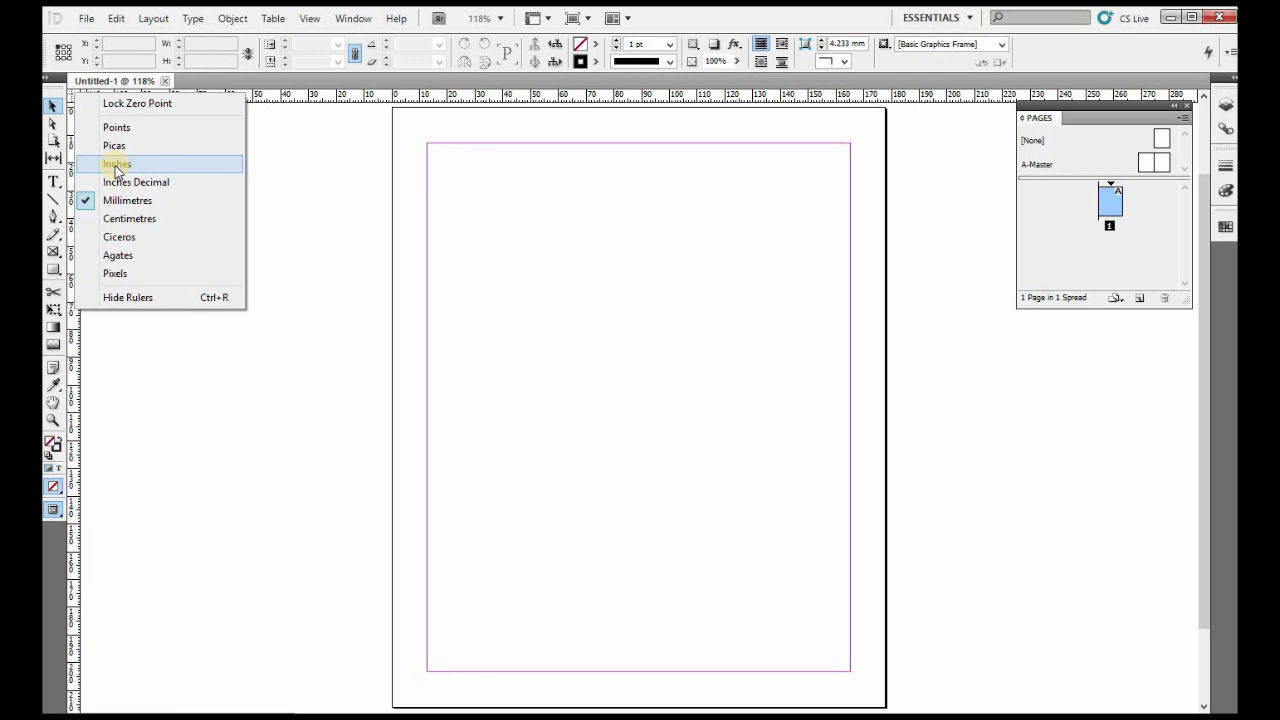
pyautogui.click(116, 166)
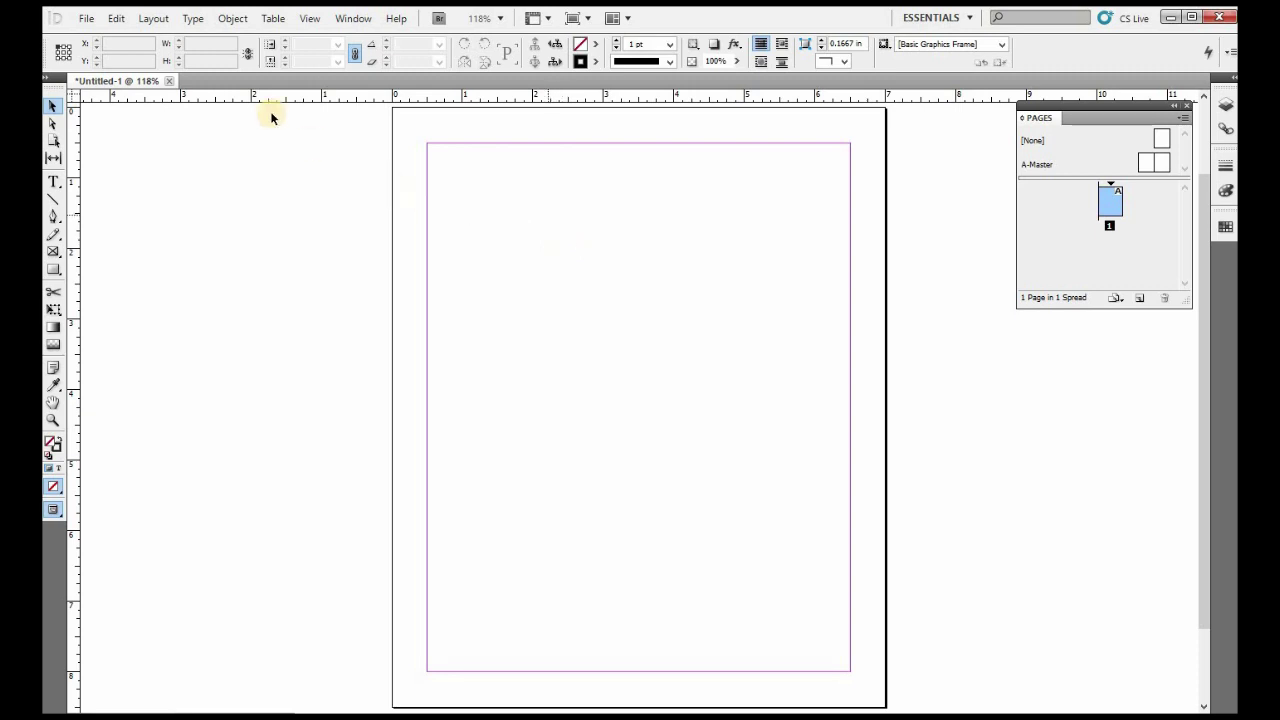
pyautogui.click(86, 18)
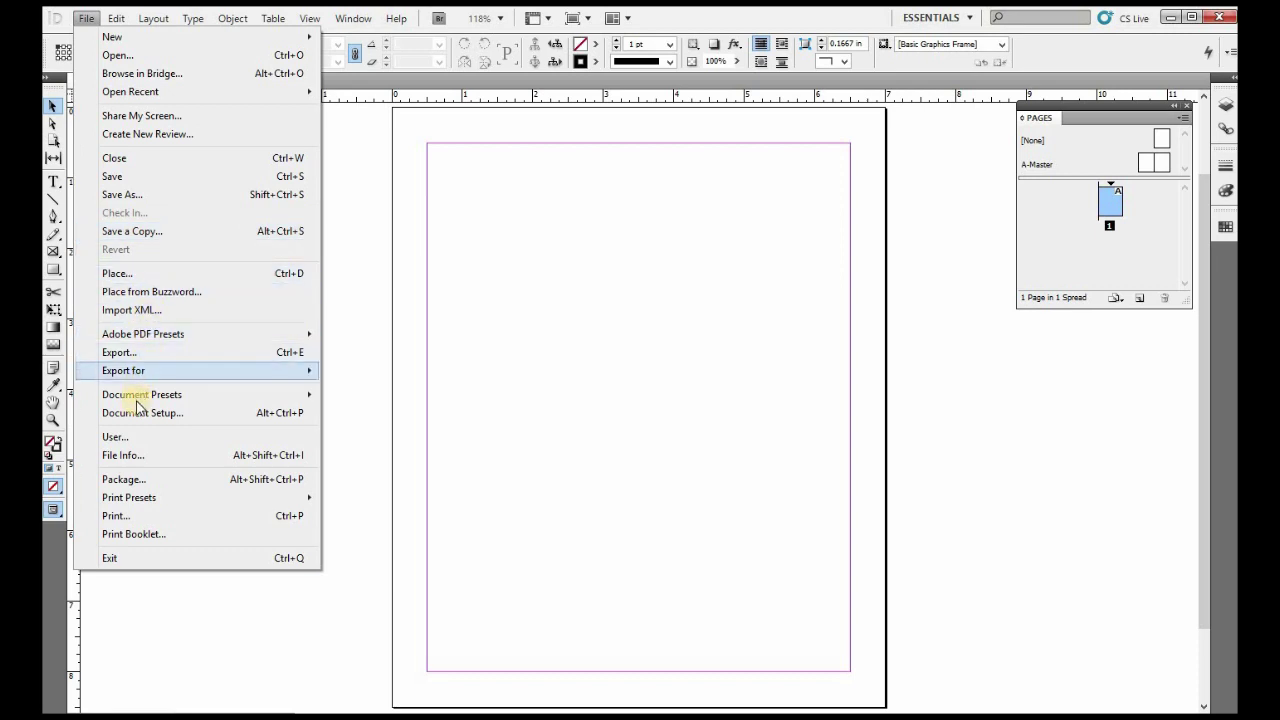
pyautogui.click(136, 413)
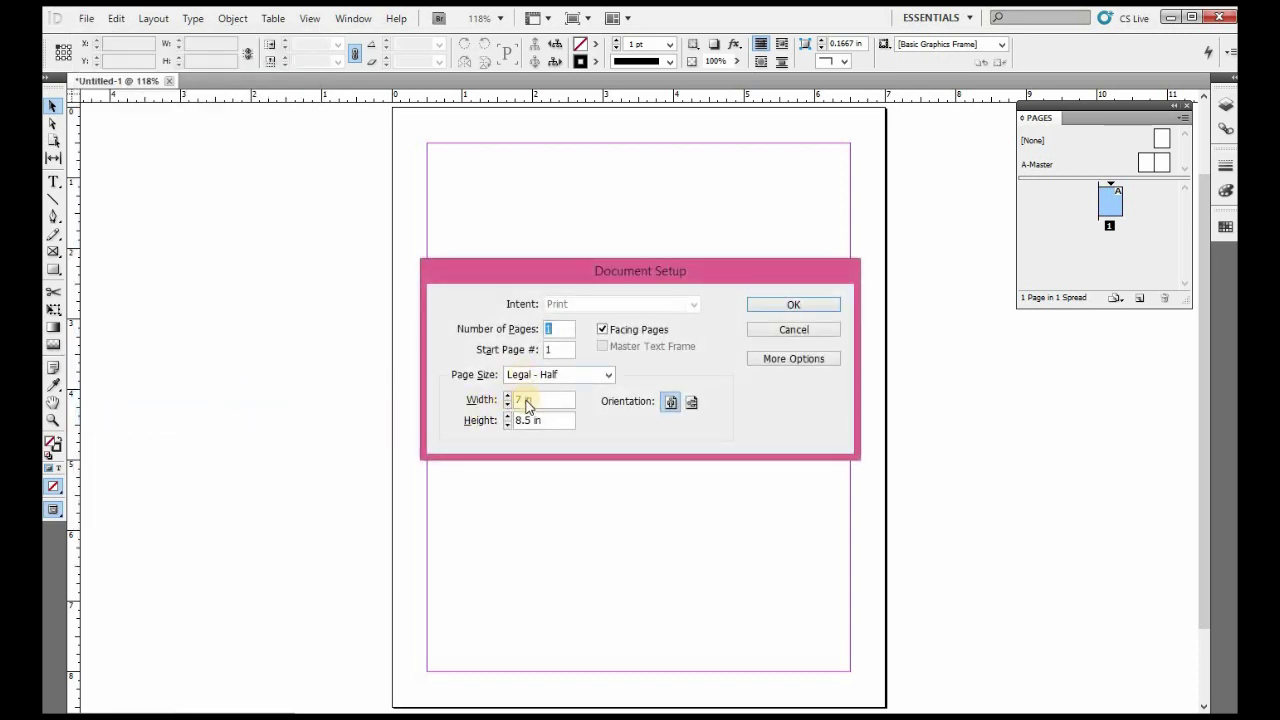
pyautogui.doubleClick(517, 399)
pyautogui.write('6.5')
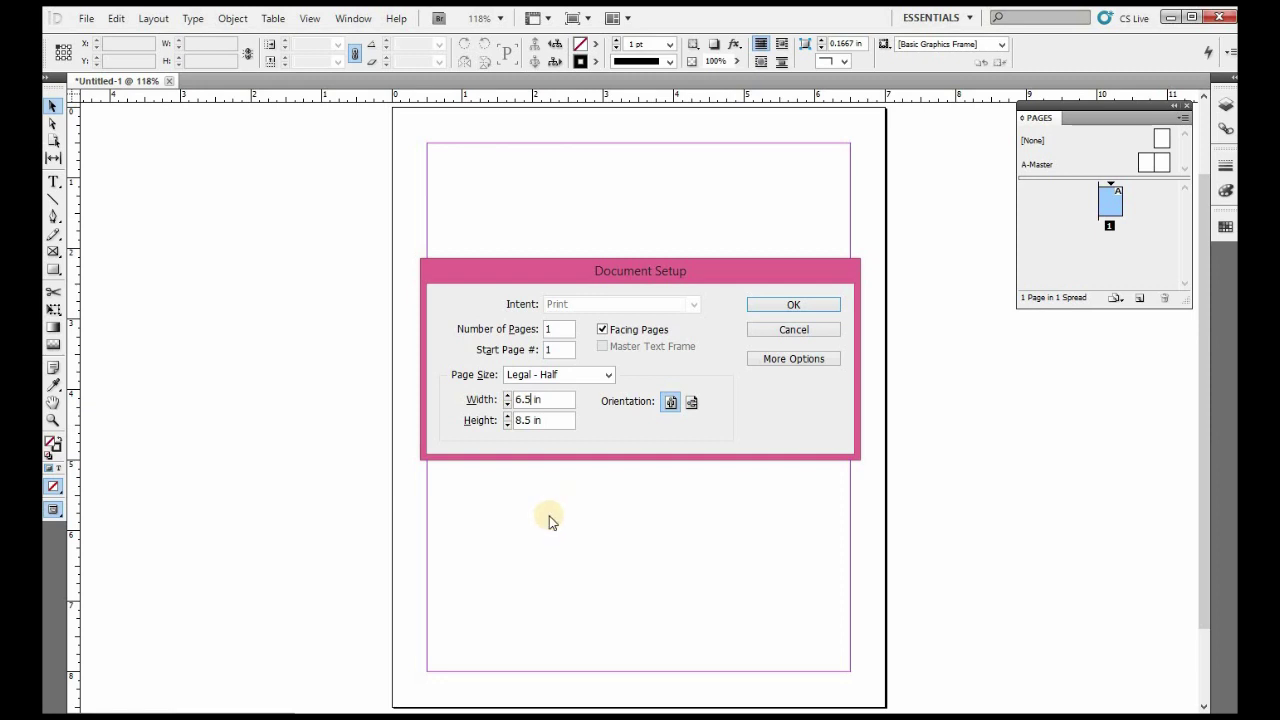
pyautogui.click(790, 304)
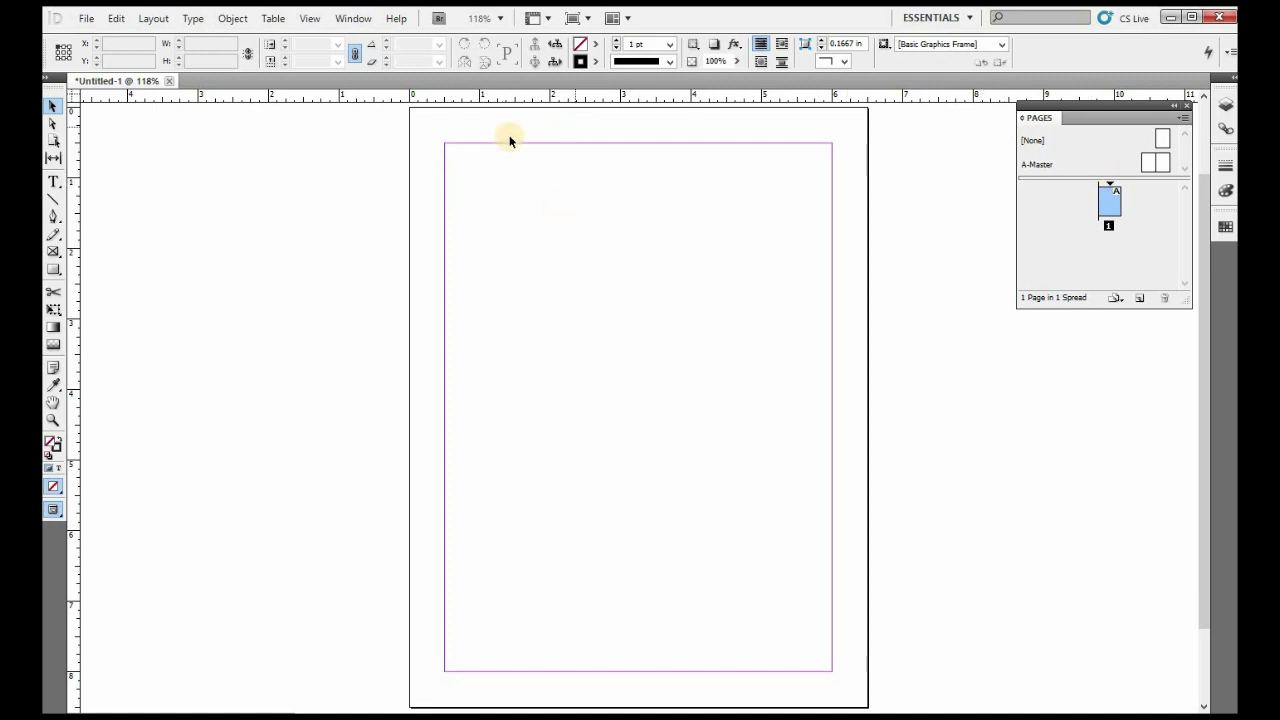
# Step: Open the A-Master spread and set all four of its margins to 1 in
pyautogui.doubleClick(1042, 166)
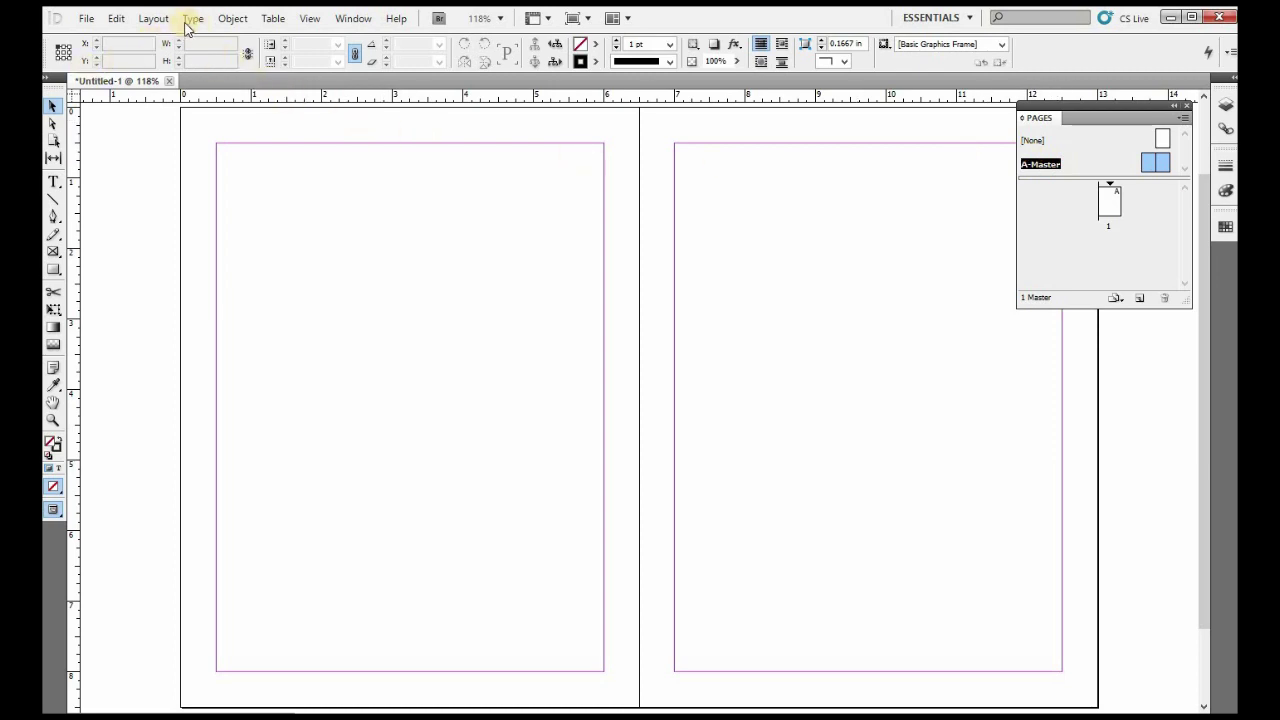
pyautogui.click(154, 20)
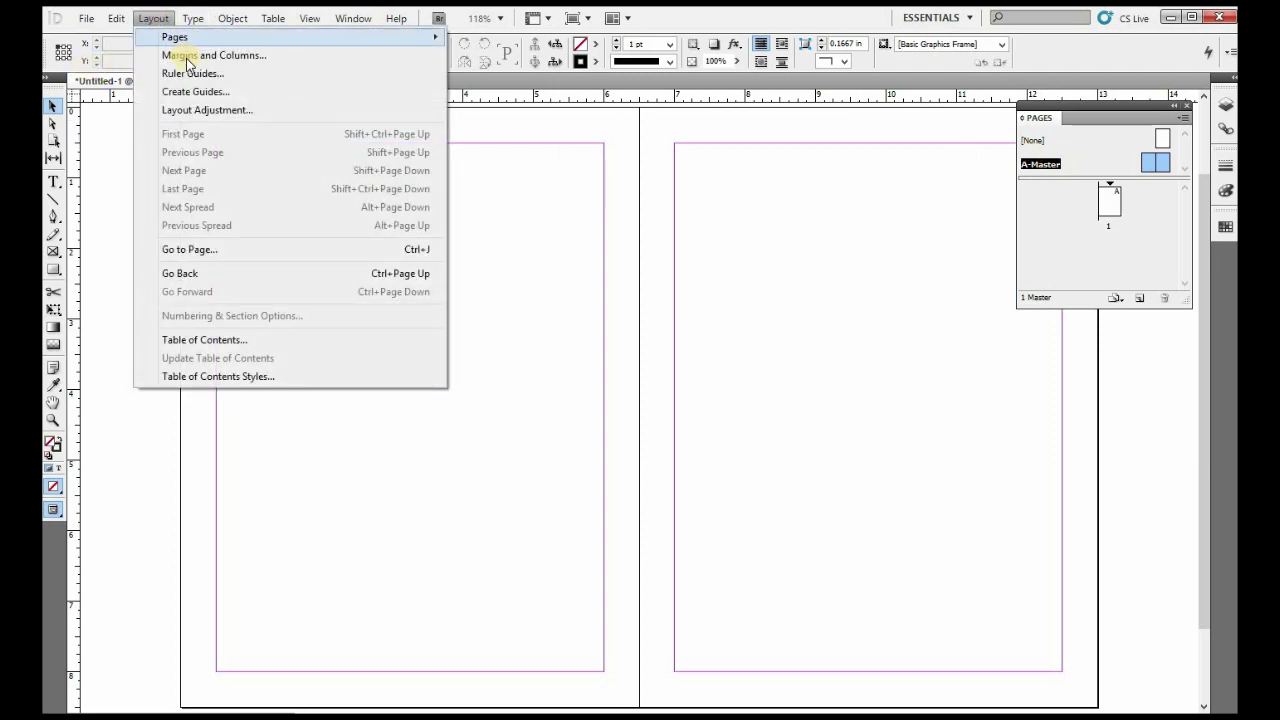
pyautogui.click(187, 57)
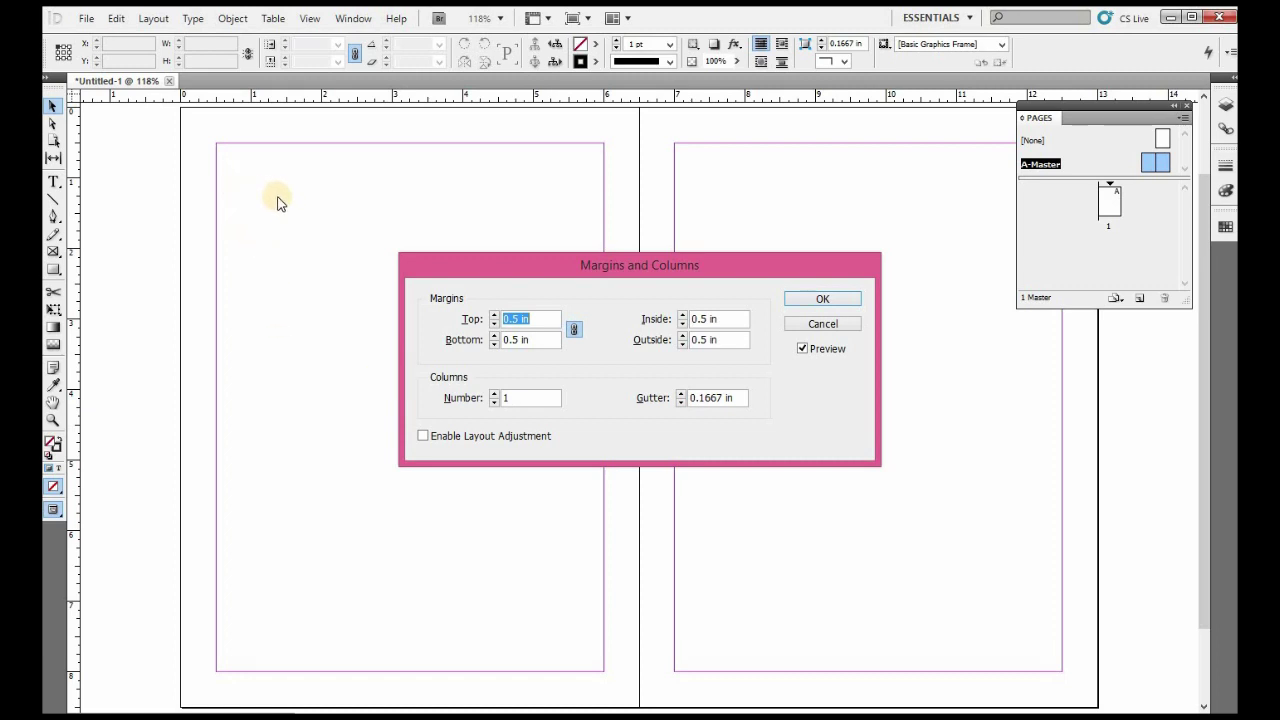
pyautogui.click(494, 316)
pyautogui.click(494, 316)
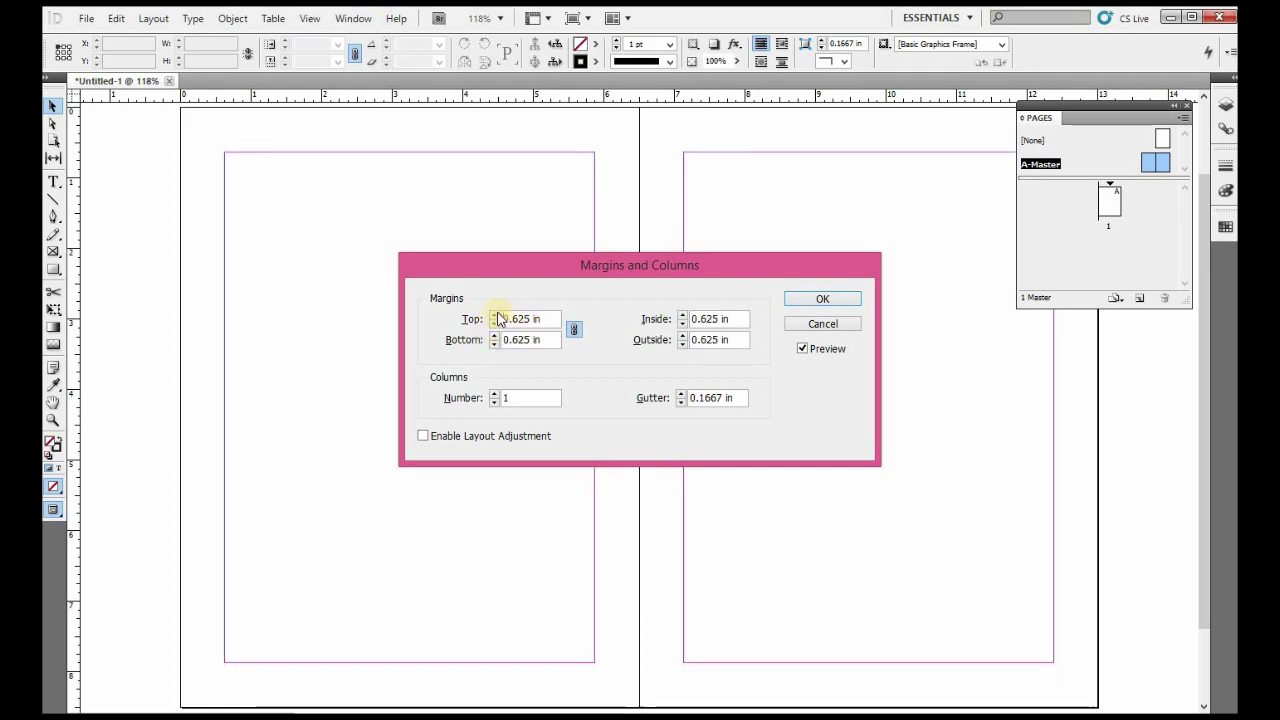
pyautogui.click(495, 316)
pyautogui.click(495, 316)
pyautogui.click(495, 316)
pyautogui.click(495, 316)
pyautogui.click(495, 316)
pyautogui.click(495, 316)
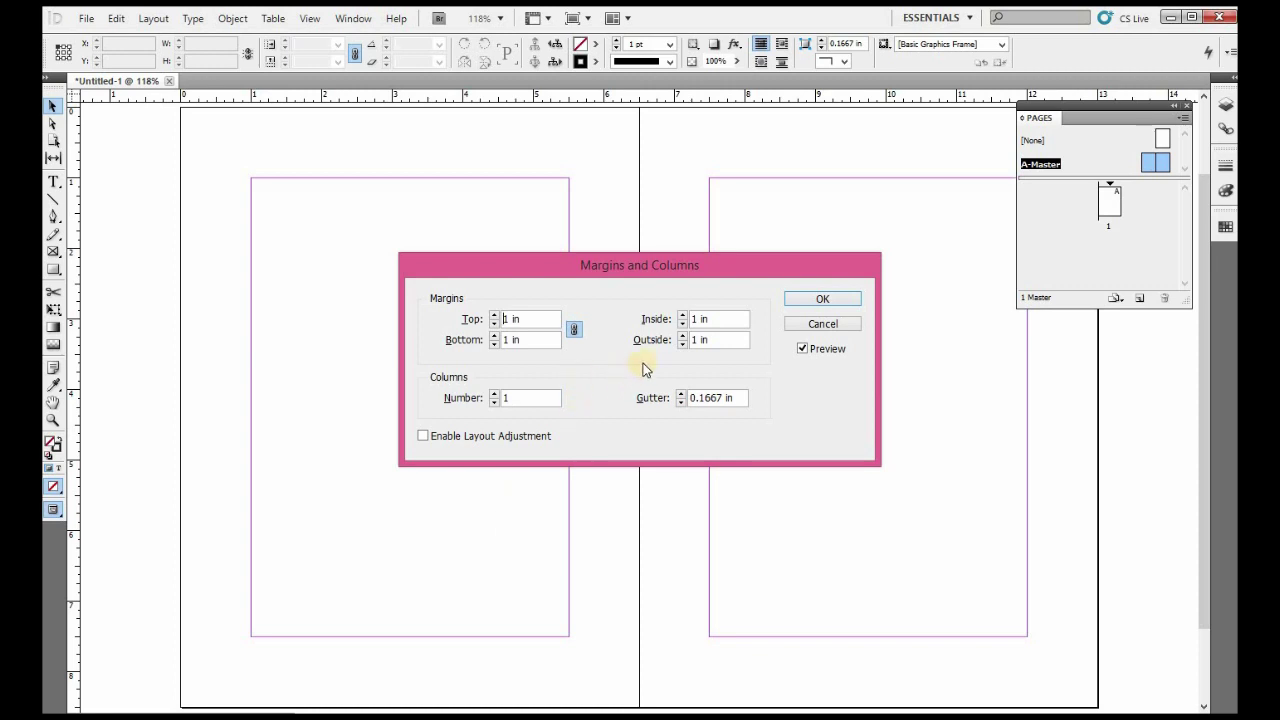
pyautogui.click(815, 300)
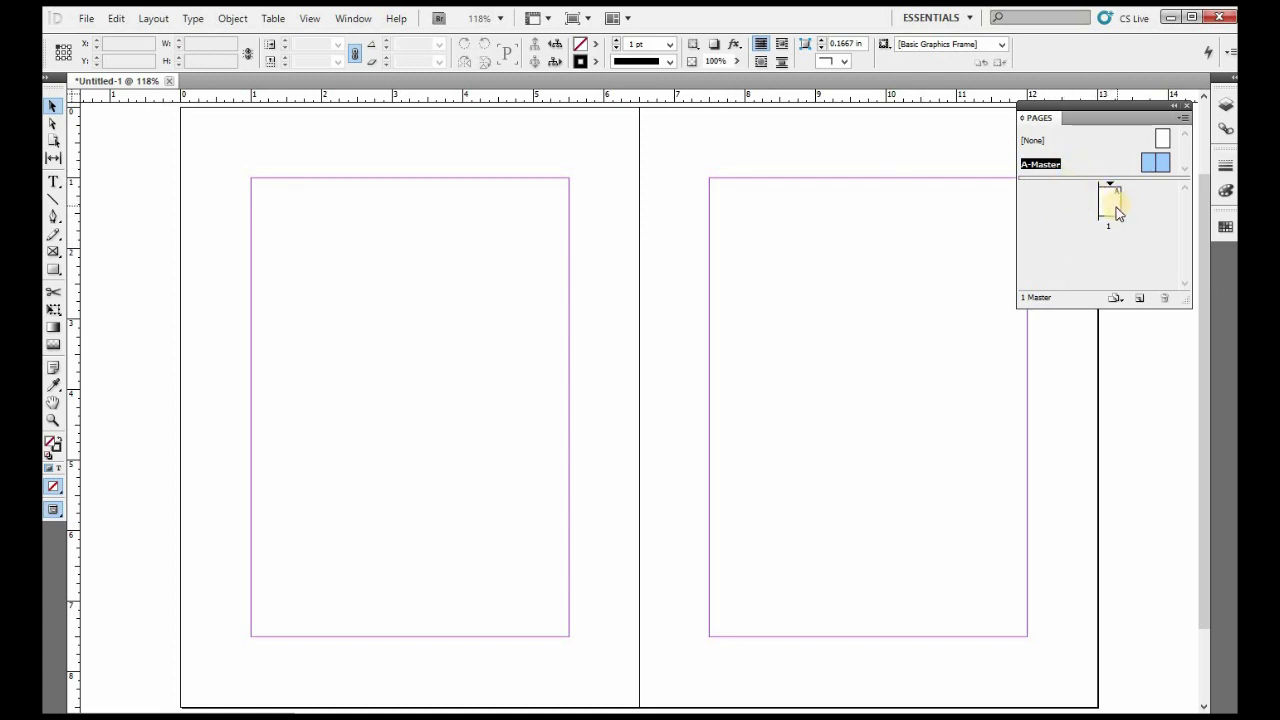
# Step: Return to page 1 and insert 5 pages after it based on A-Master
pyautogui.moveTo(1043, 164); pyautogui.dragTo(1116, 200)
pyautogui.doubleClick(1116, 200)
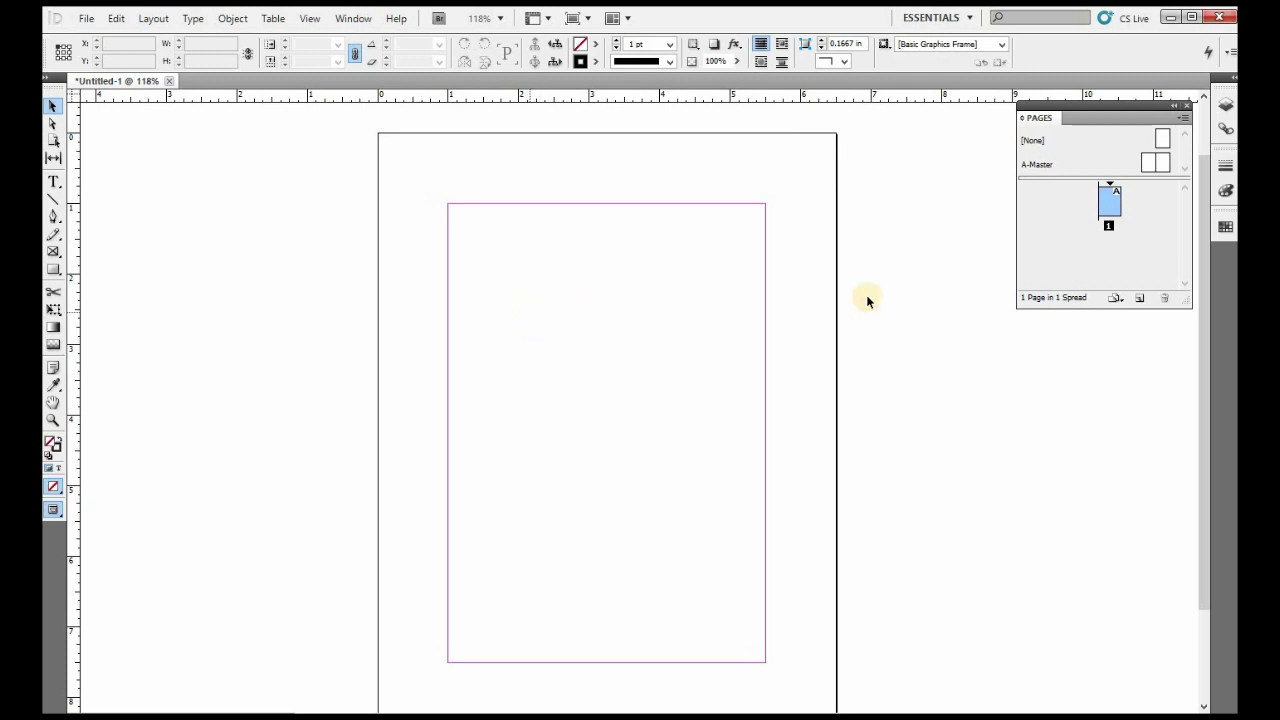
pyautogui.rightClick(1115, 200)
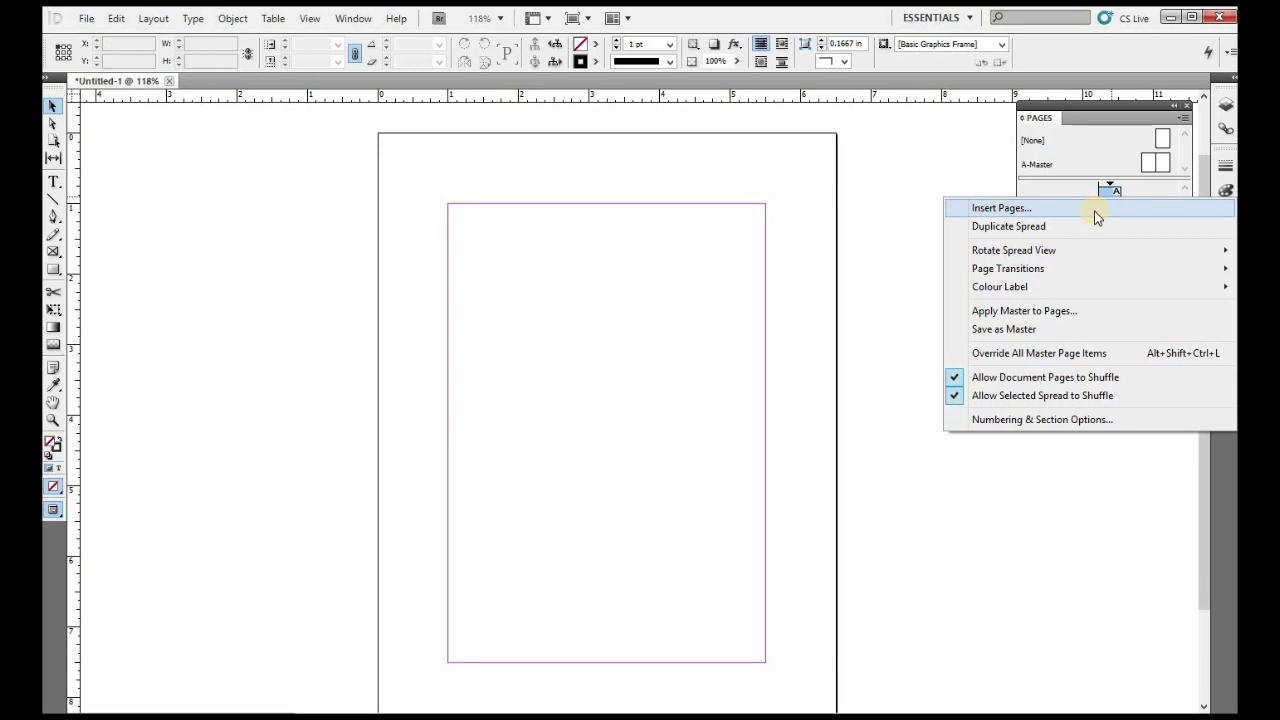
pyautogui.click(1096, 212)
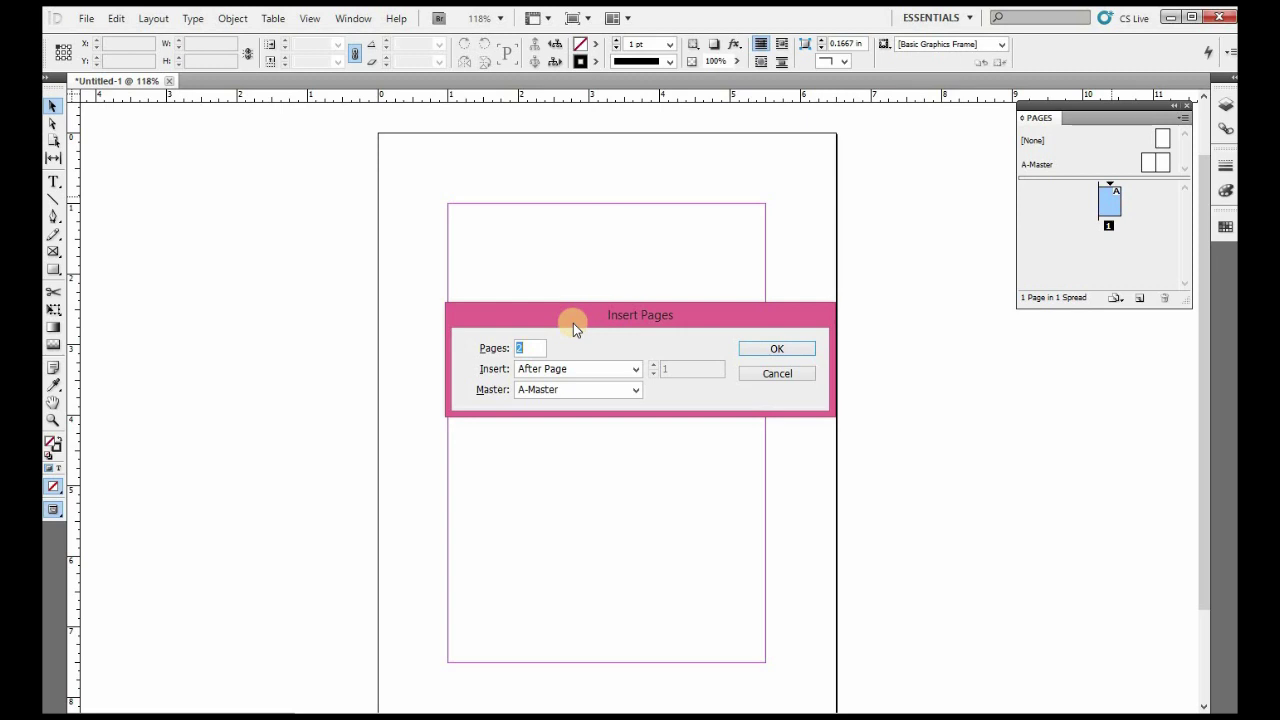
pyautogui.write('5')
pyautogui.click(750, 347)
pyautogui.moveTo(1118, 272); pyautogui.dragTo(1108, 214)
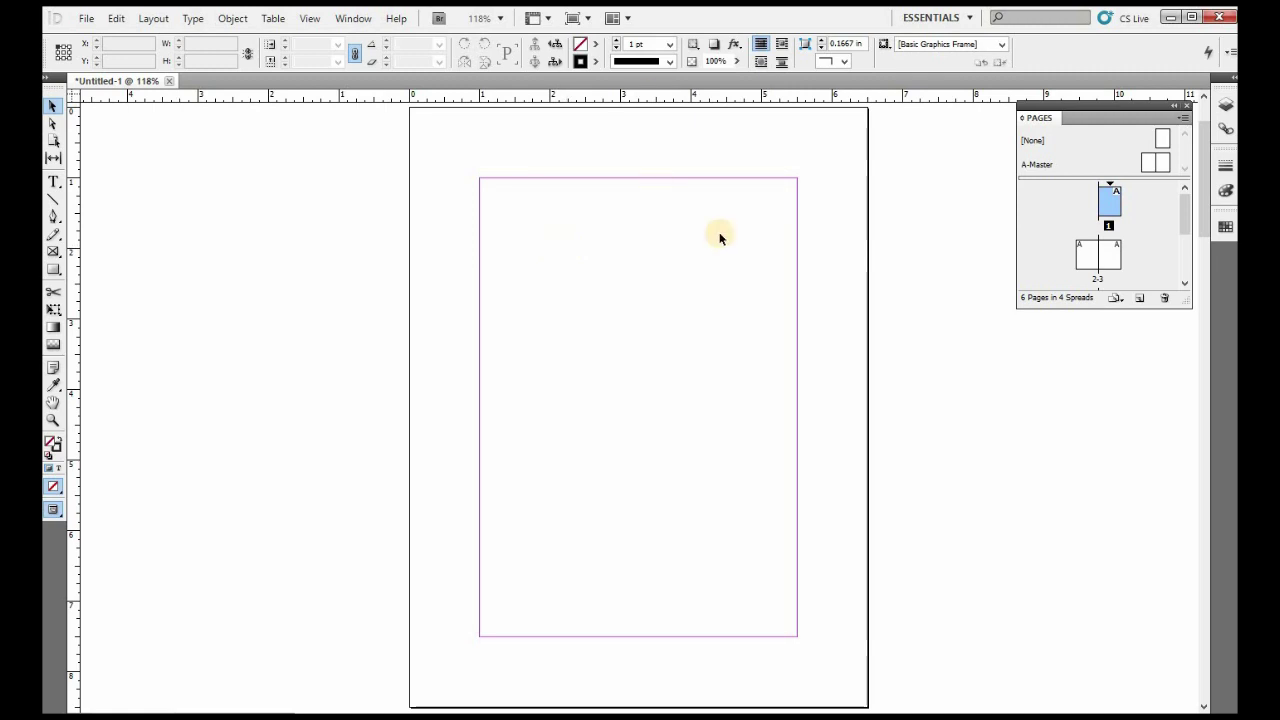
# Step: Draw a text frame filling page 1's margin area and enter the heading "Table of contents" in it
pyautogui.click(53, 182)
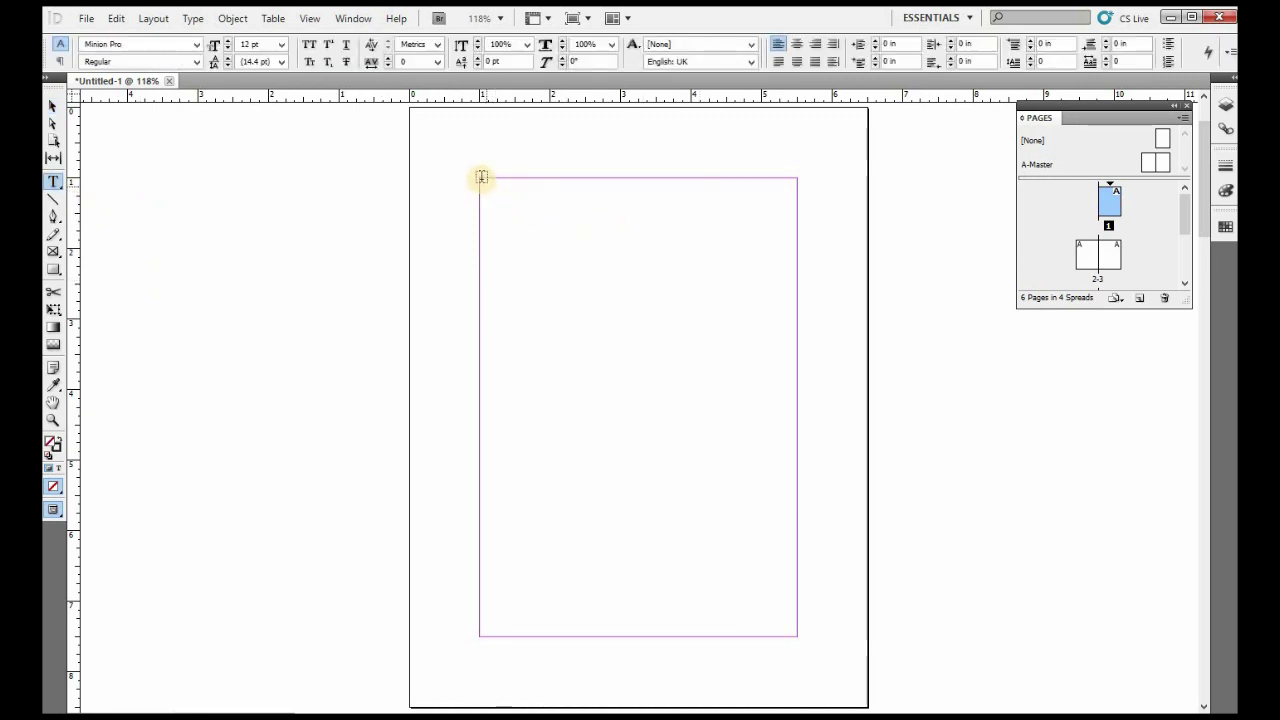
pyautogui.moveTo(480, 177); pyautogui.dragTo(792, 628)
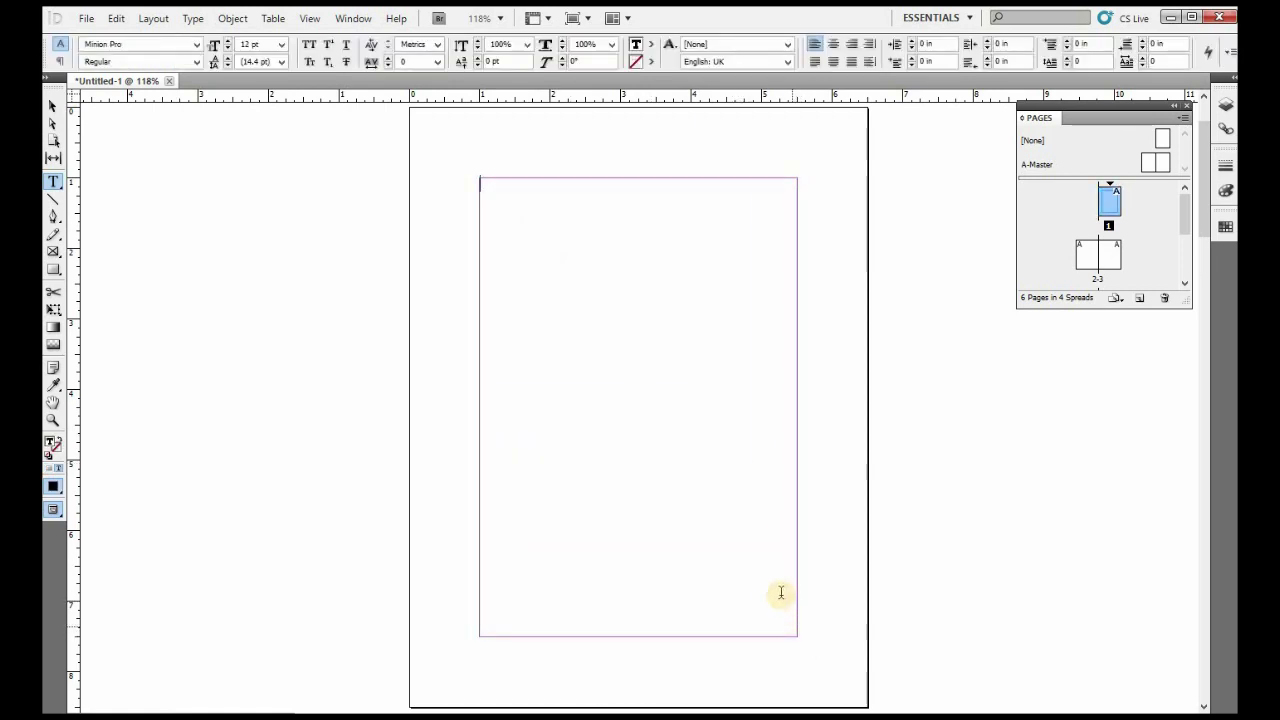
pyautogui.write('table')
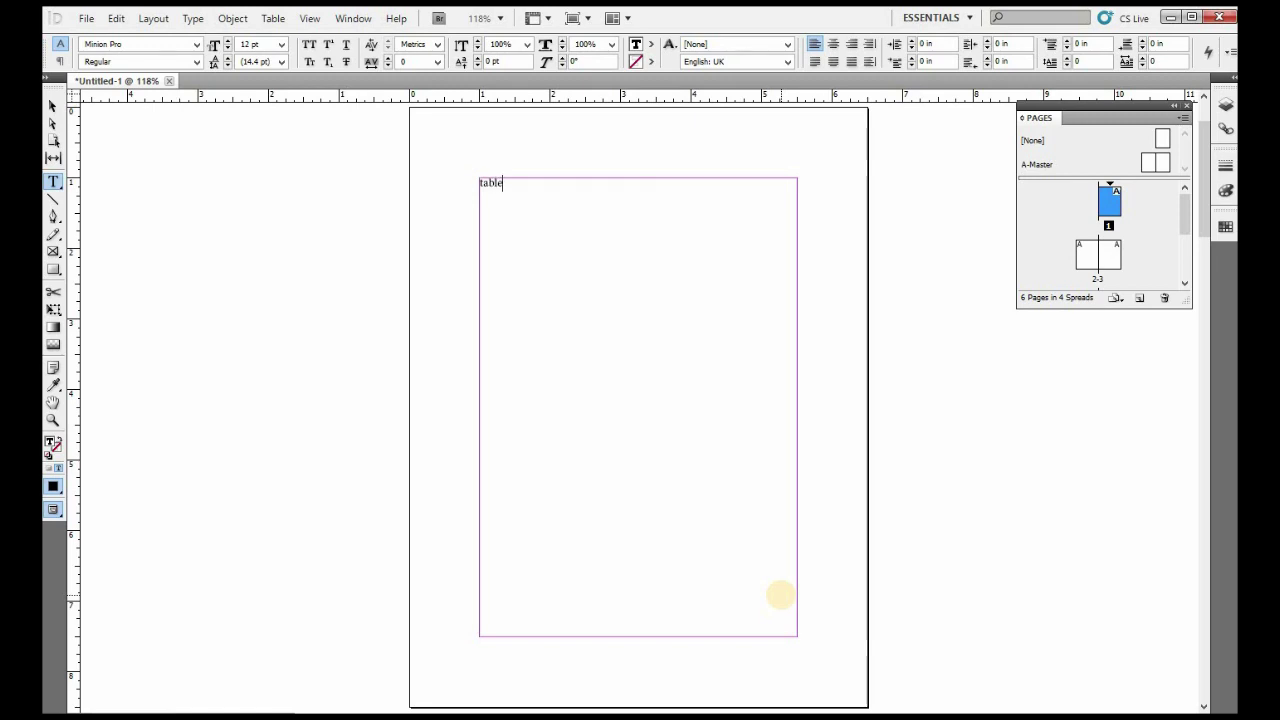
pyautogui.write(' of contents')
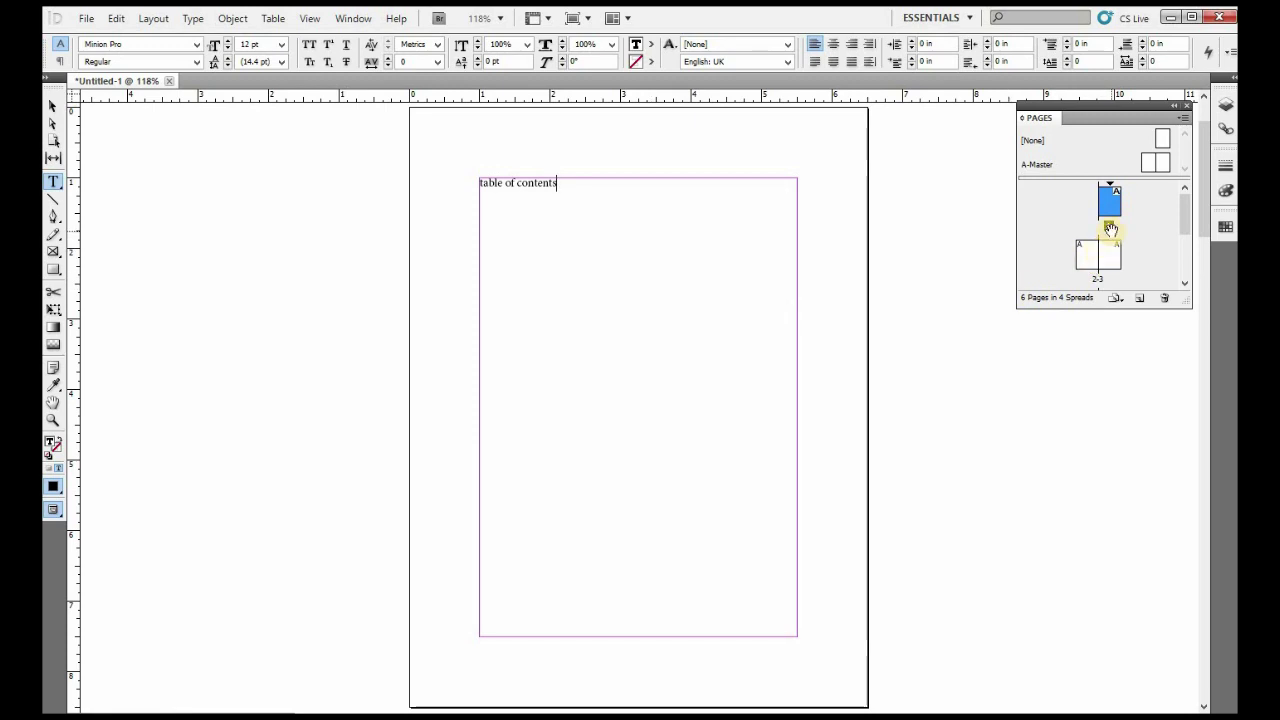
pyautogui.click(491, 163)
pyautogui.moveTo(483, 184); pyautogui.dragTo(473, 188)
pyautogui.click(481, 184)
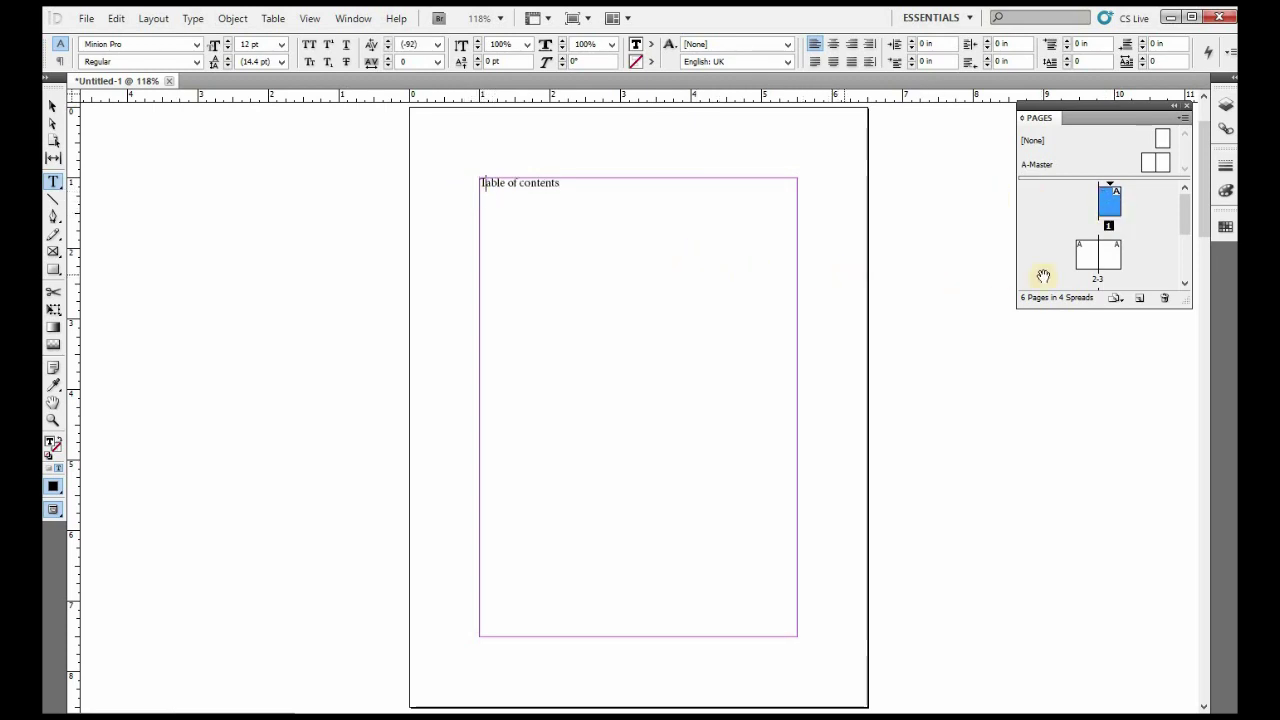
# Step: Look over the layout from page 1 down to the facing spread of pages 2-3
pyautogui.click(1108, 228)
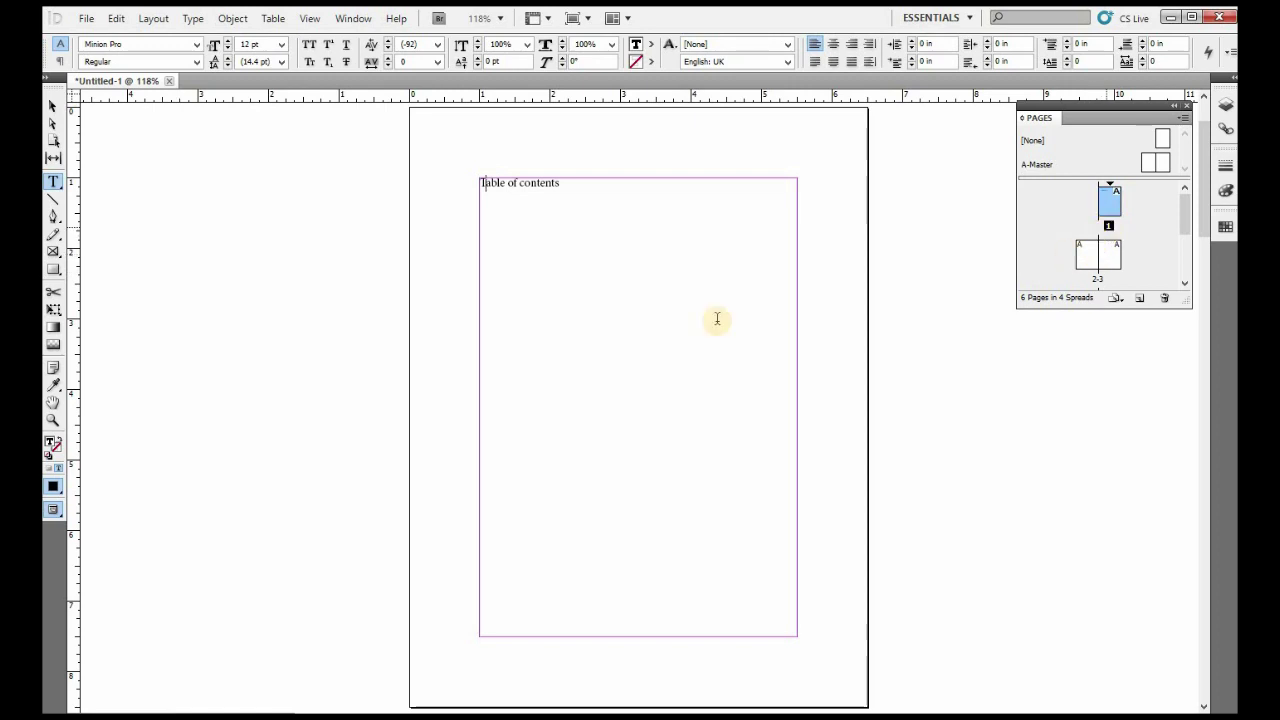
pyautogui.scroll(-2, 120, 410)
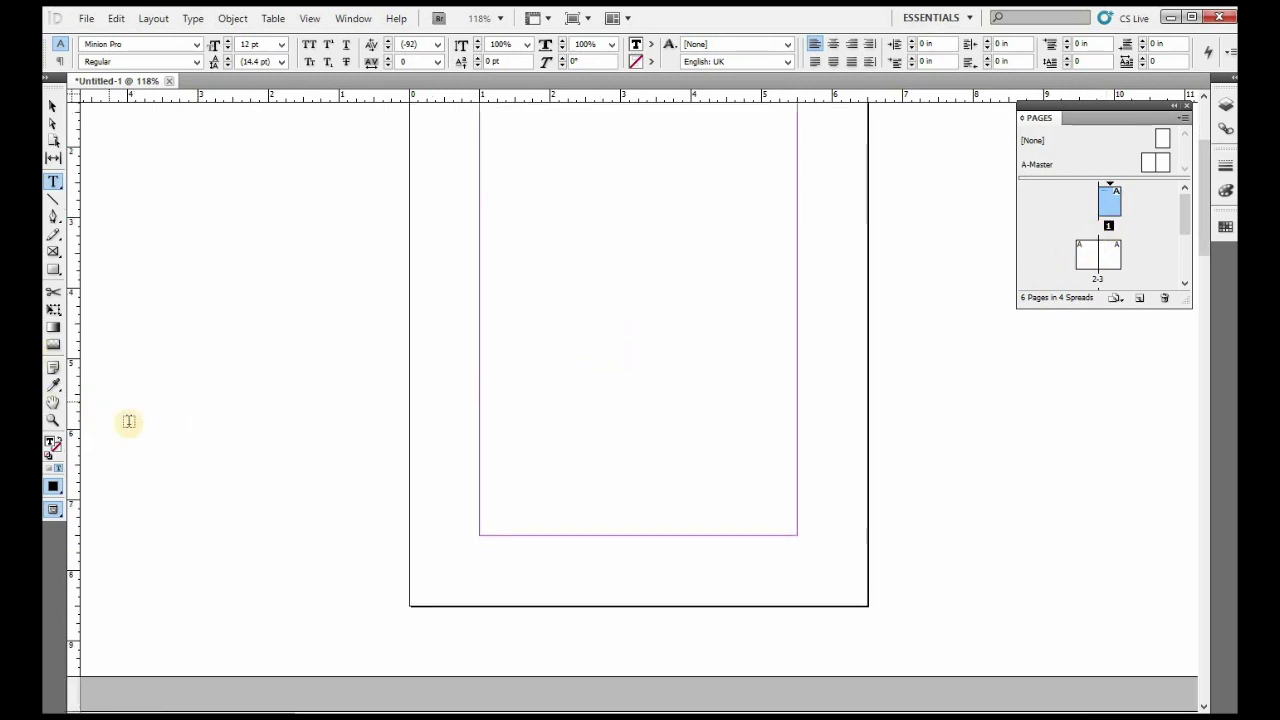
pyautogui.scroll(-2, 391, 460)
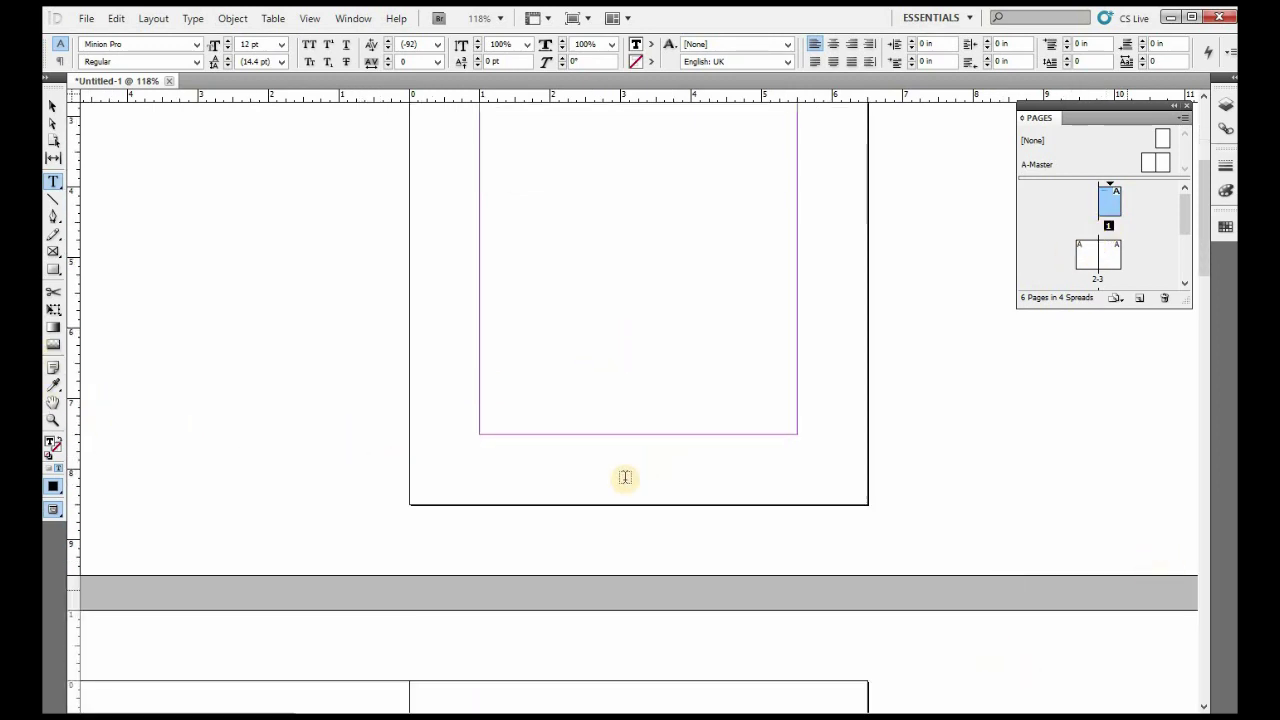
pyautogui.scroll(-3, 511, 520)
pyautogui.scroll(-3, 209, 437)
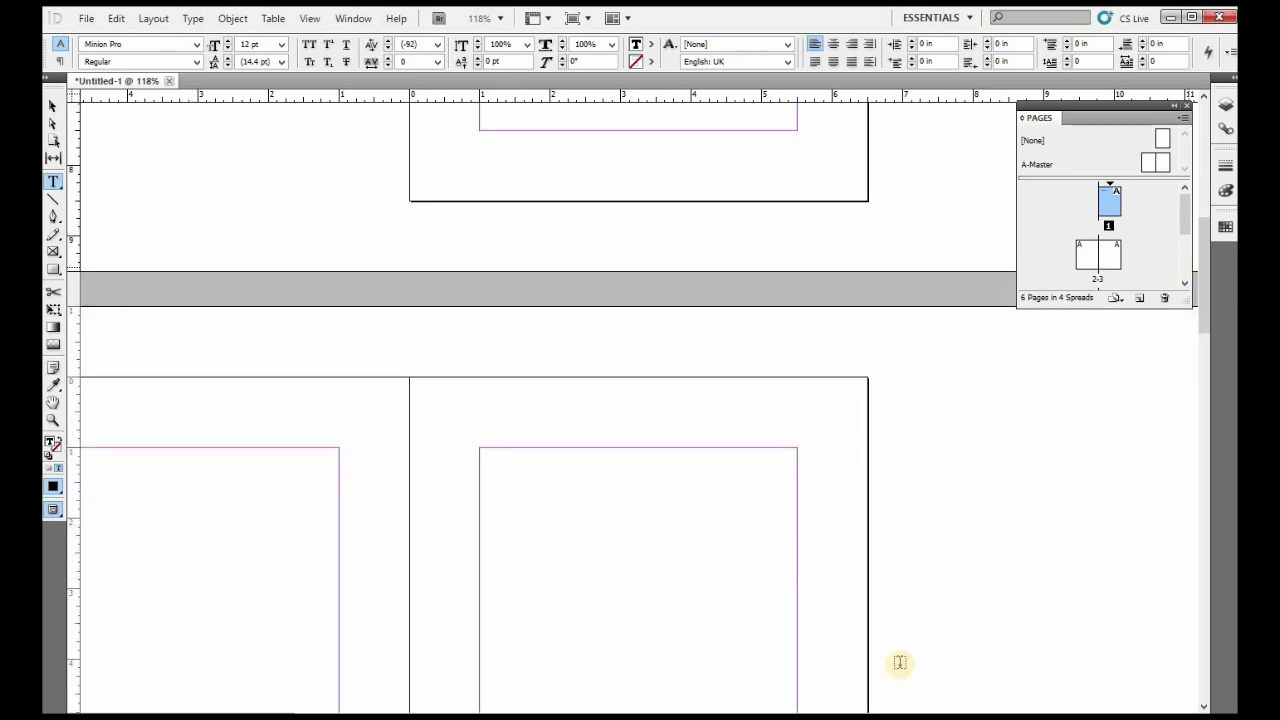
pyautogui.scroll(-3, 632, 626)
pyautogui.scroll(1, 630, 626)
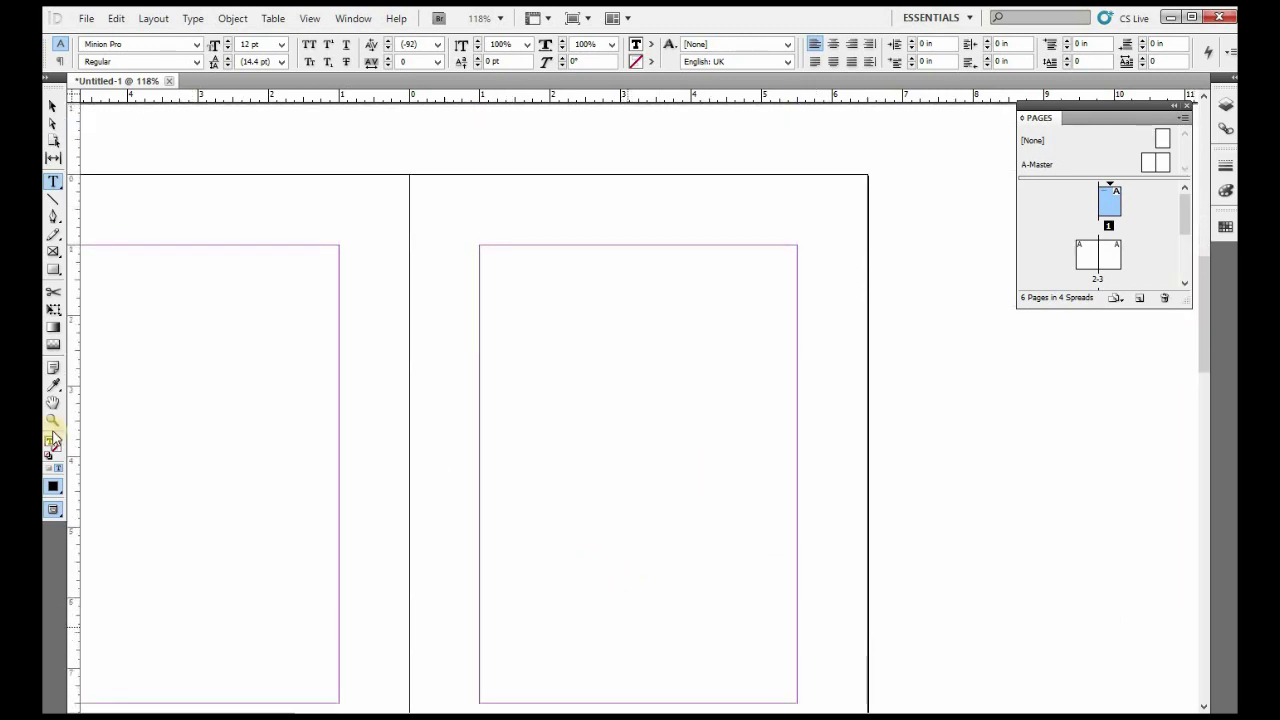
pyautogui.click(56, 404)
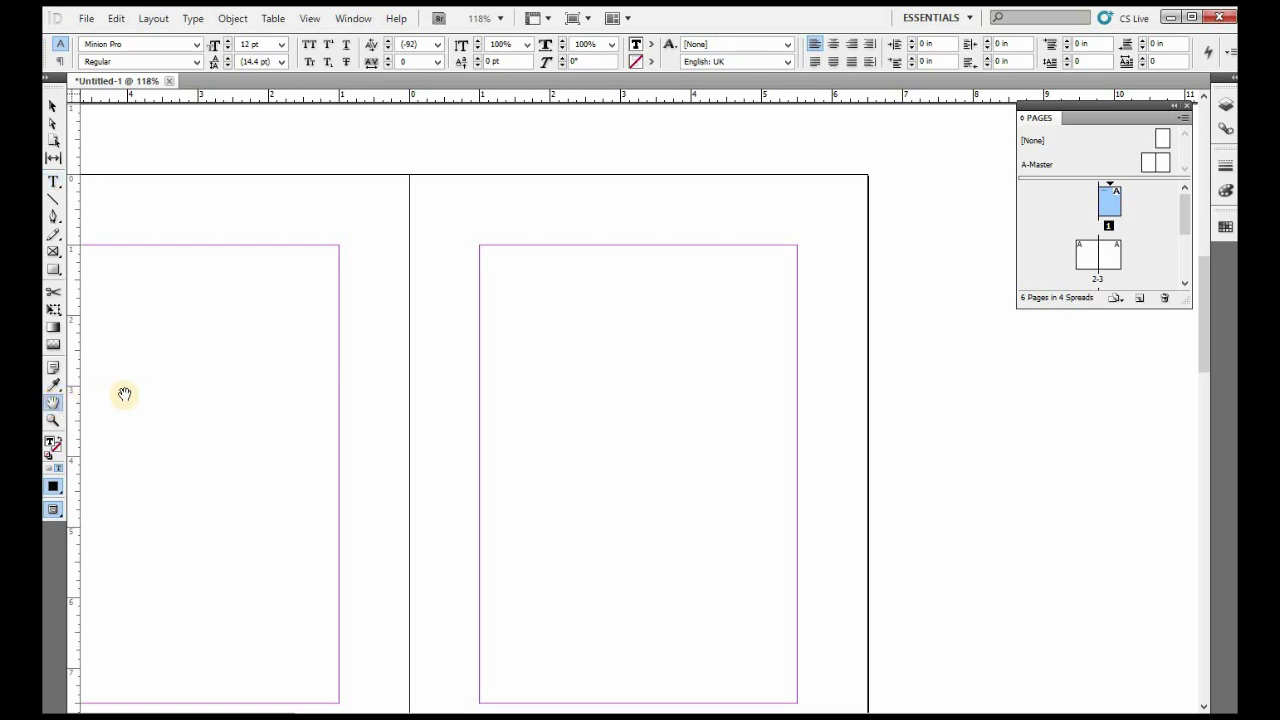
pyautogui.moveTo(229, 391); pyautogui.dragTo(498, 336)
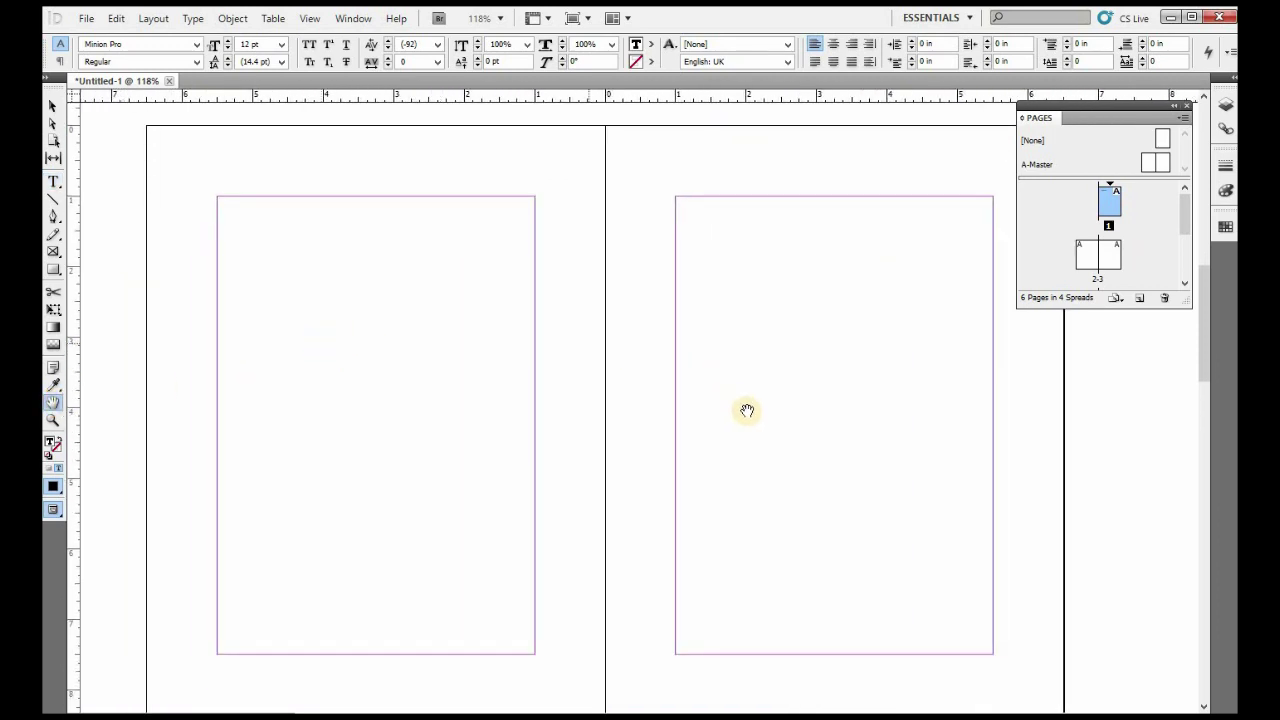
pyautogui.scroll(10, 743, 409)
pyautogui.scroll(-10, 660, 476)
pyautogui.scroll(-1, 903, 318)
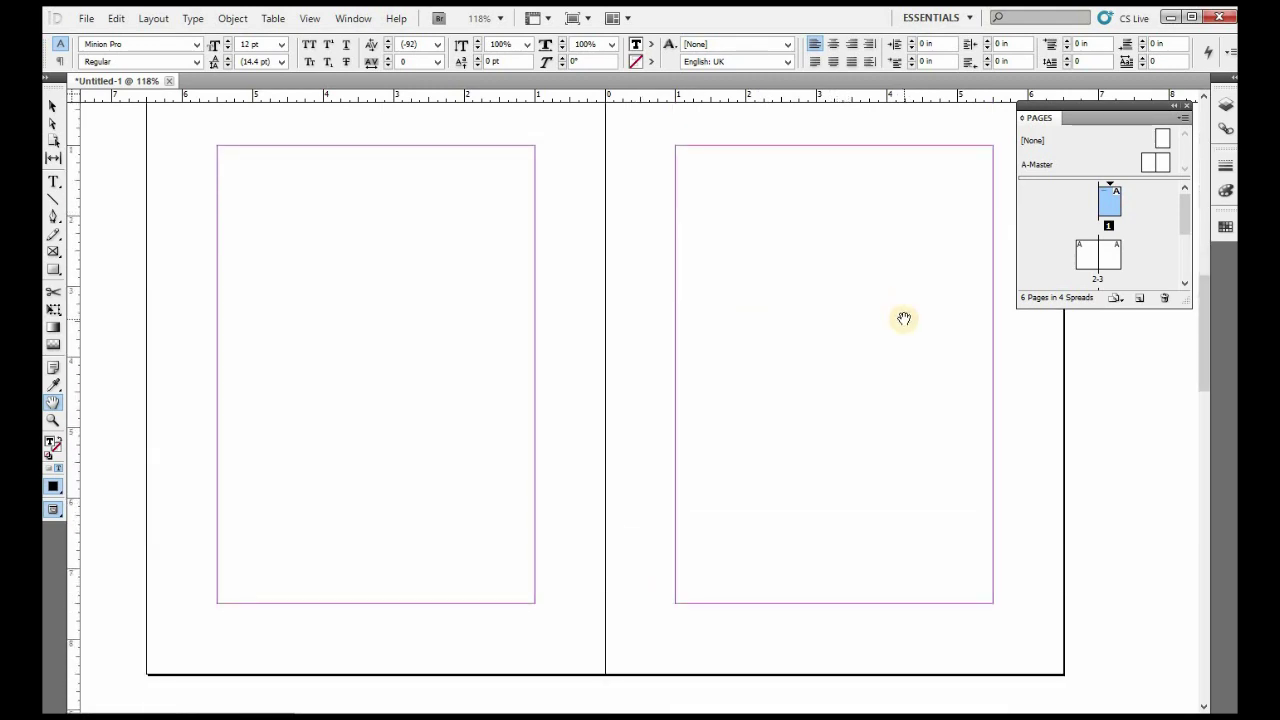
# Step: Draw a text frame filling page 3's margin area and enter the heading "introduction" in it
pyautogui.scroll(-18, 903, 318)
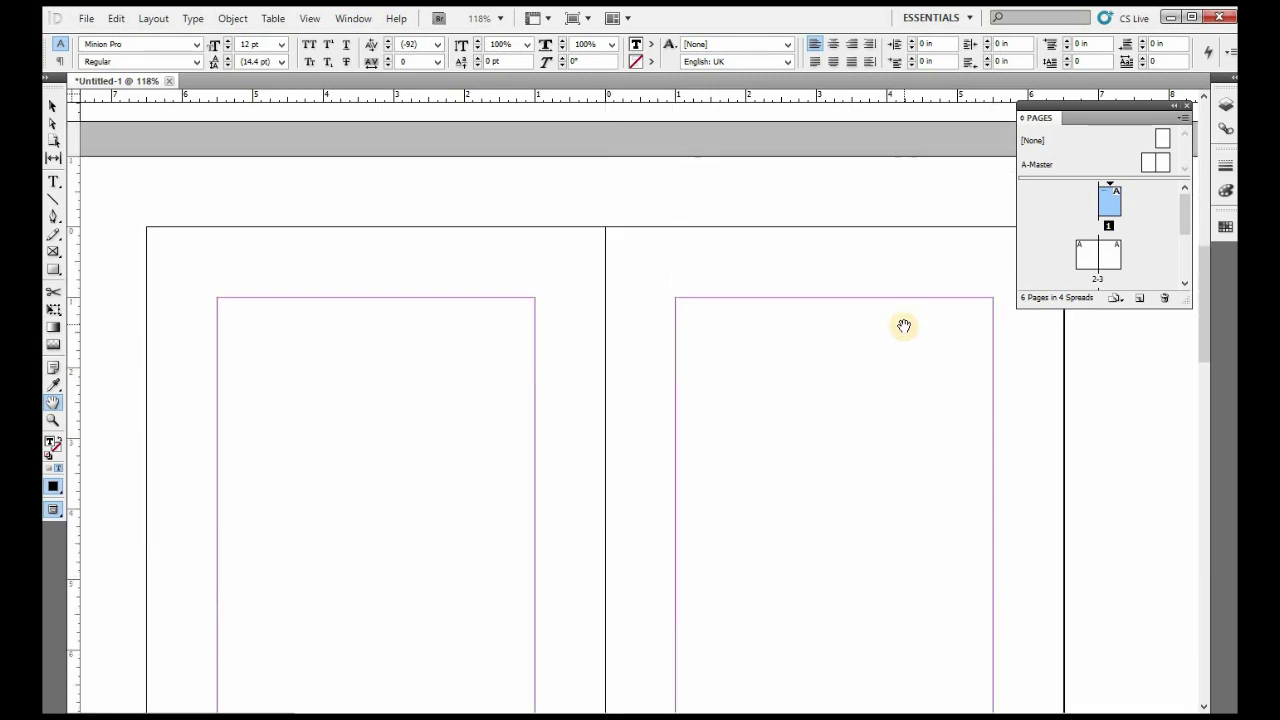
pyautogui.scroll(-3, 740, 350)
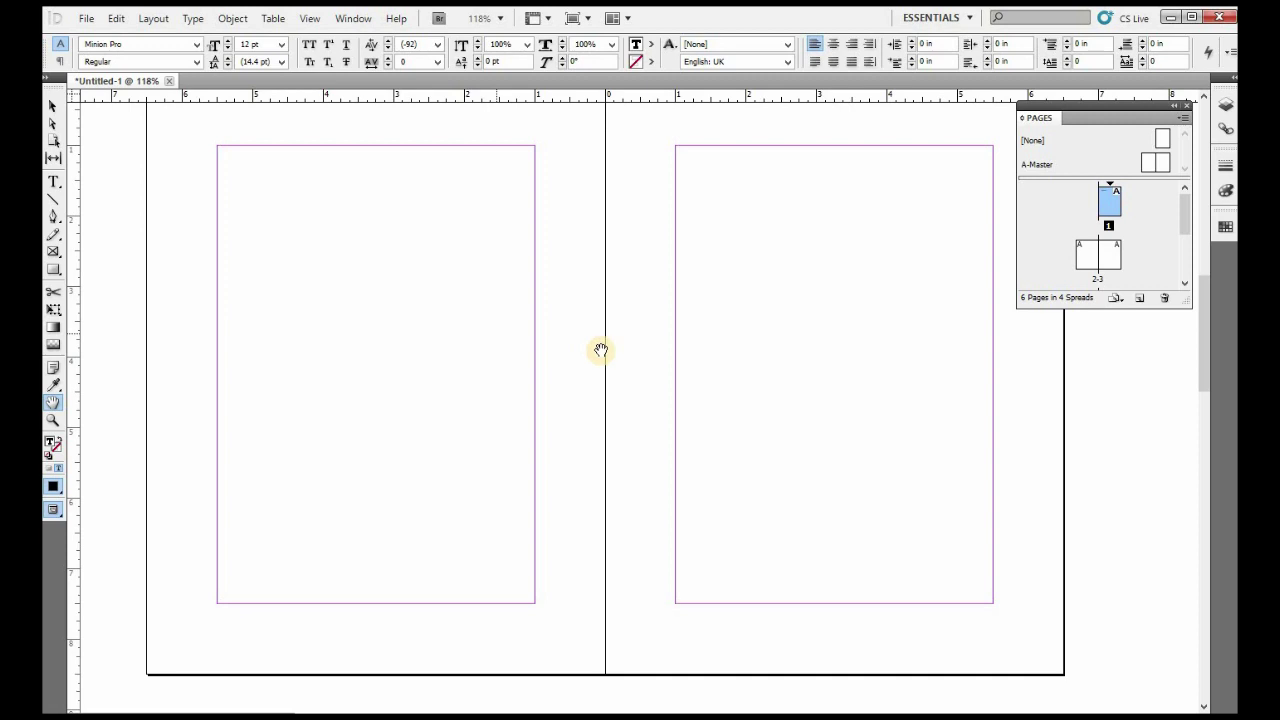
pyautogui.moveTo(586, 509); pyautogui.dragTo(903, 349)
pyautogui.moveTo(686, 531); pyautogui.dragTo(440, 490)
pyautogui.click(53, 186)
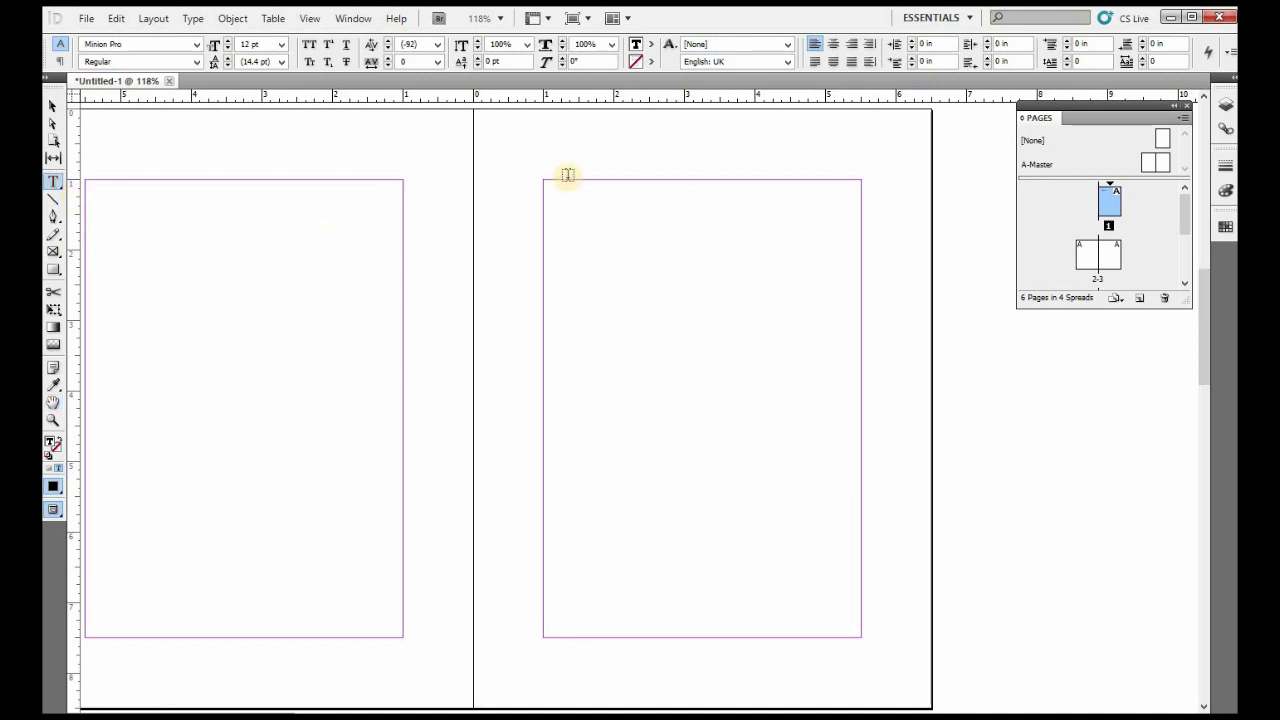
pyautogui.moveTo(543, 180); pyautogui.dragTo(860, 634)
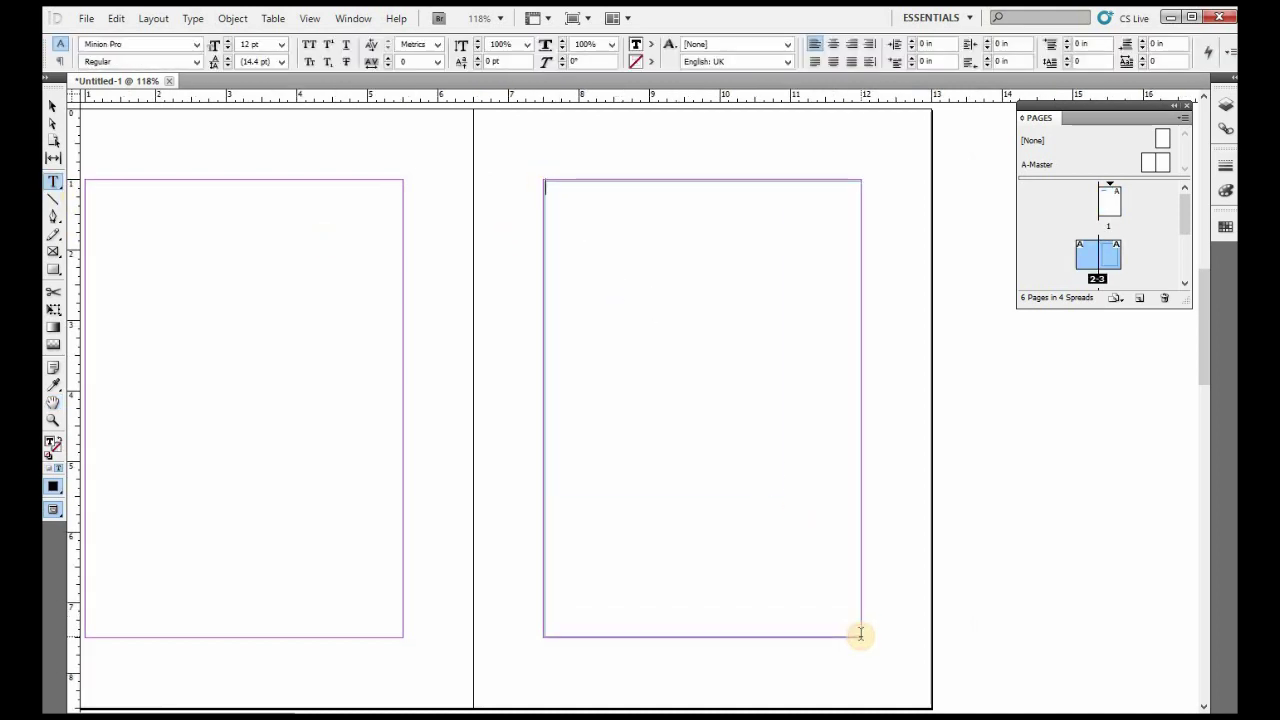
pyautogui.write('in')
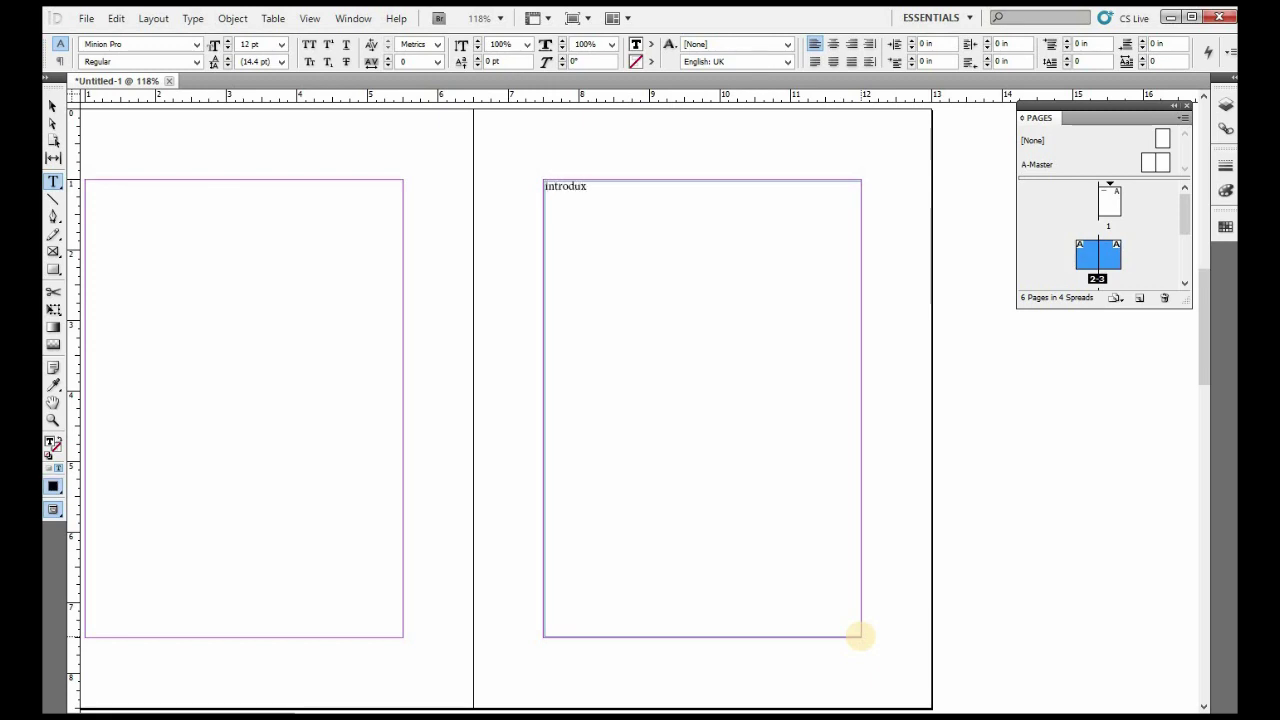
pyautogui.write('troduction')
pyautogui.click(54, 107)
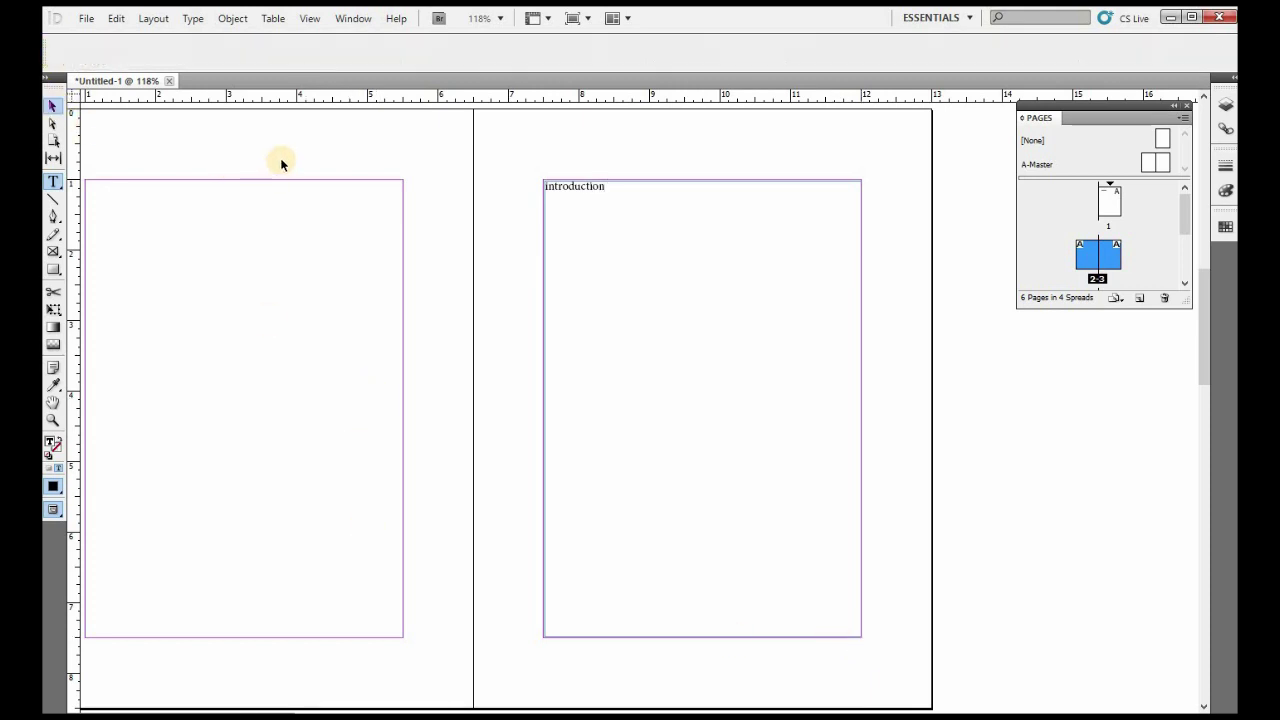
pyautogui.click(540, 370)
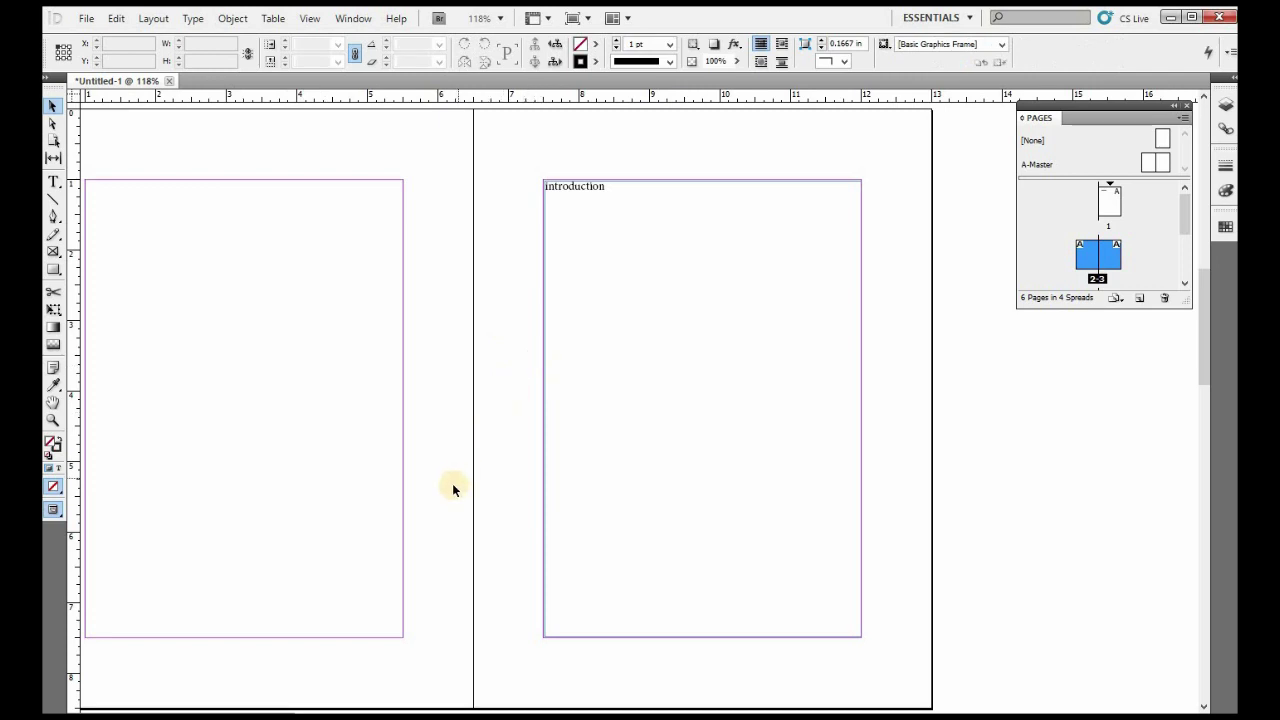
# Step: Draw a text frame filling page 5's margin area and enter the heading "Recipe 1" in it
pyautogui.scroll(-2, 452, 485)
pyautogui.scroll(4, 452, 485)
pyautogui.scroll(-4, 453, 487)
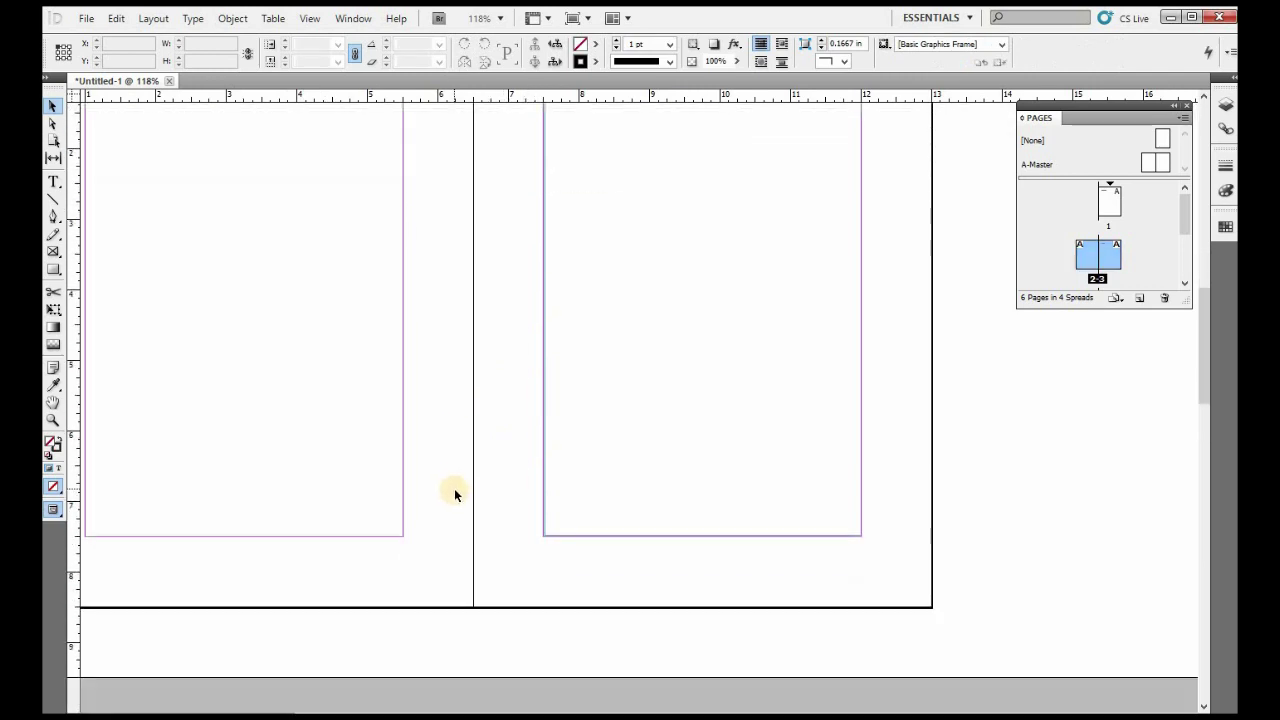
pyautogui.scroll(-4, 454, 492)
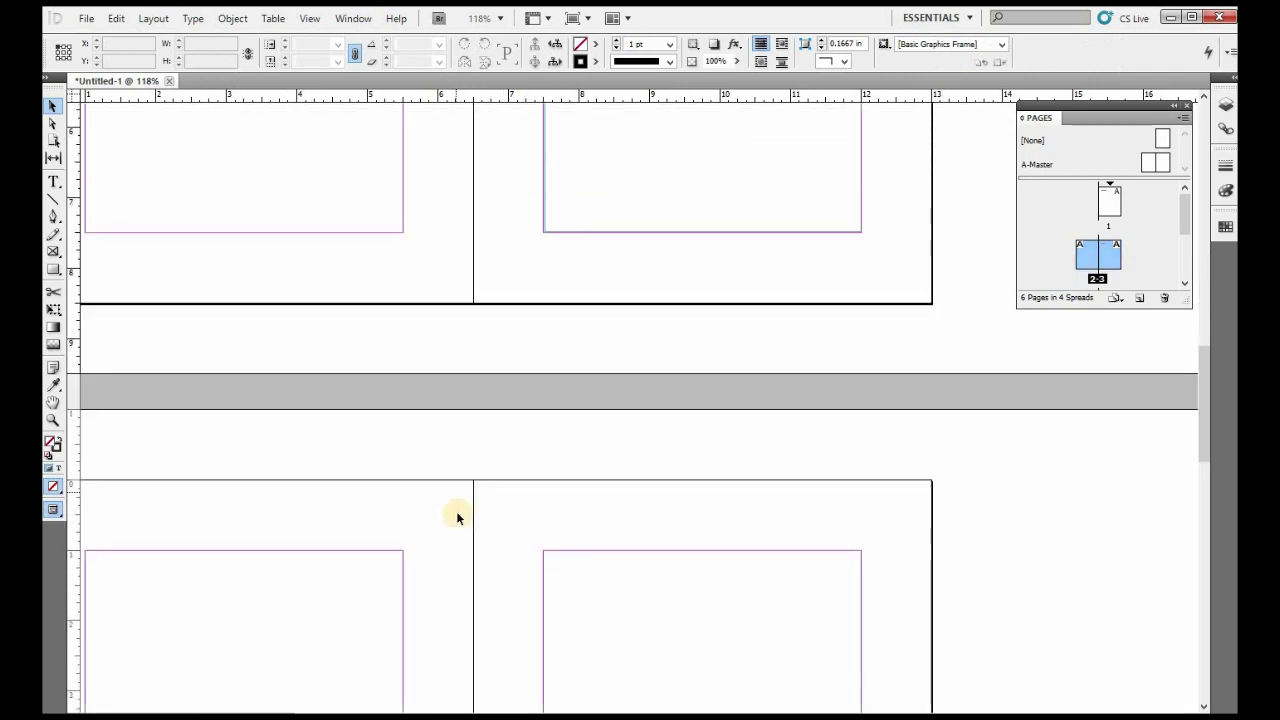
pyautogui.scroll(-5, 479, 386)
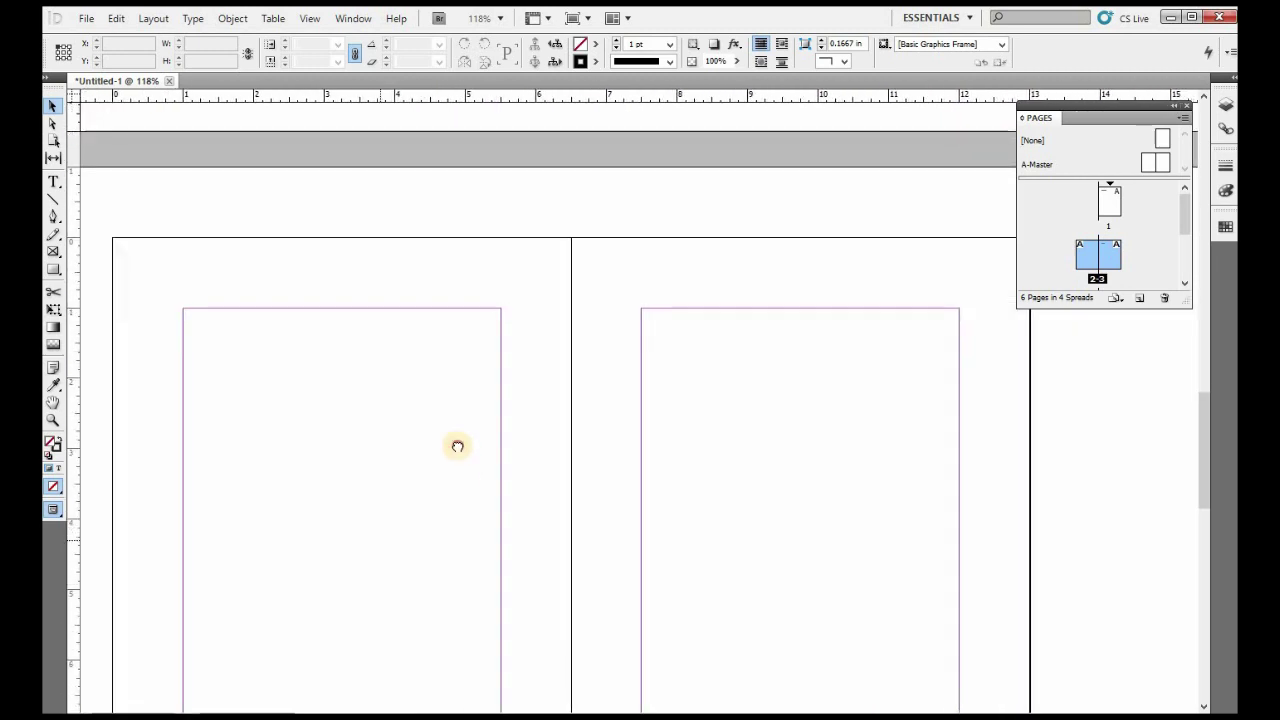
pyautogui.hscroll(3, 487, 367)
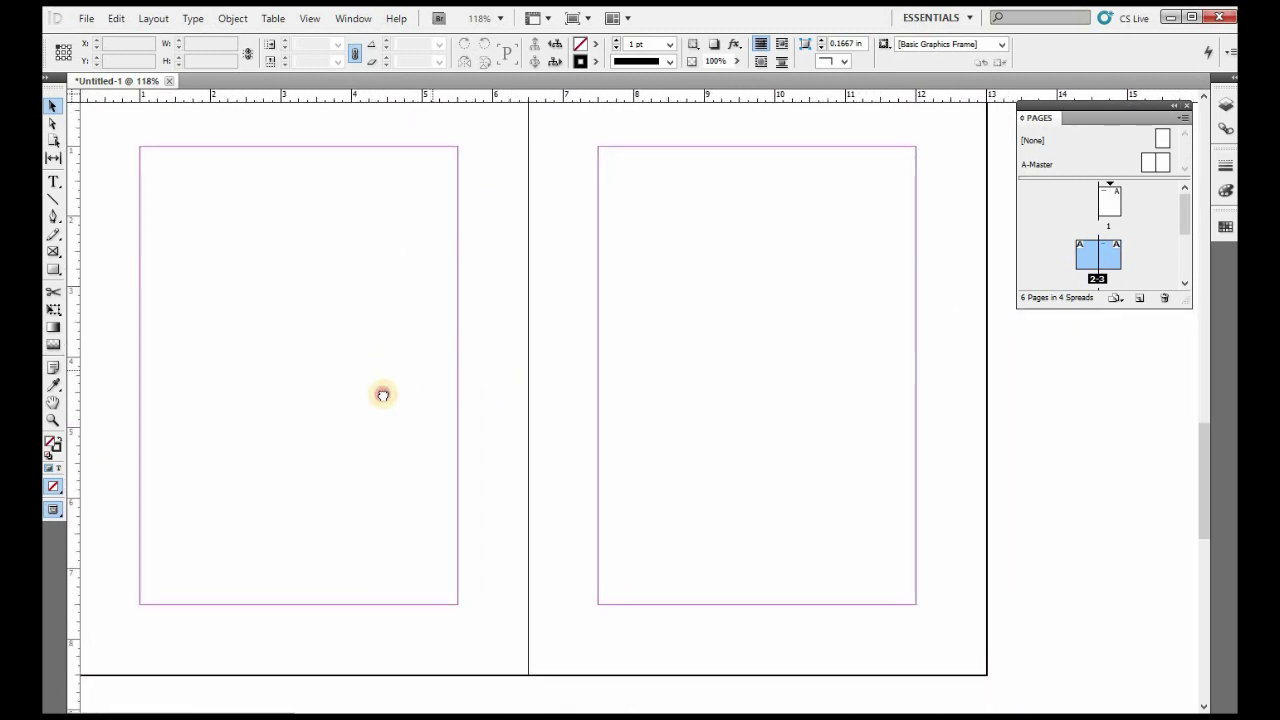
pyautogui.hscroll(-1, 414, 391)
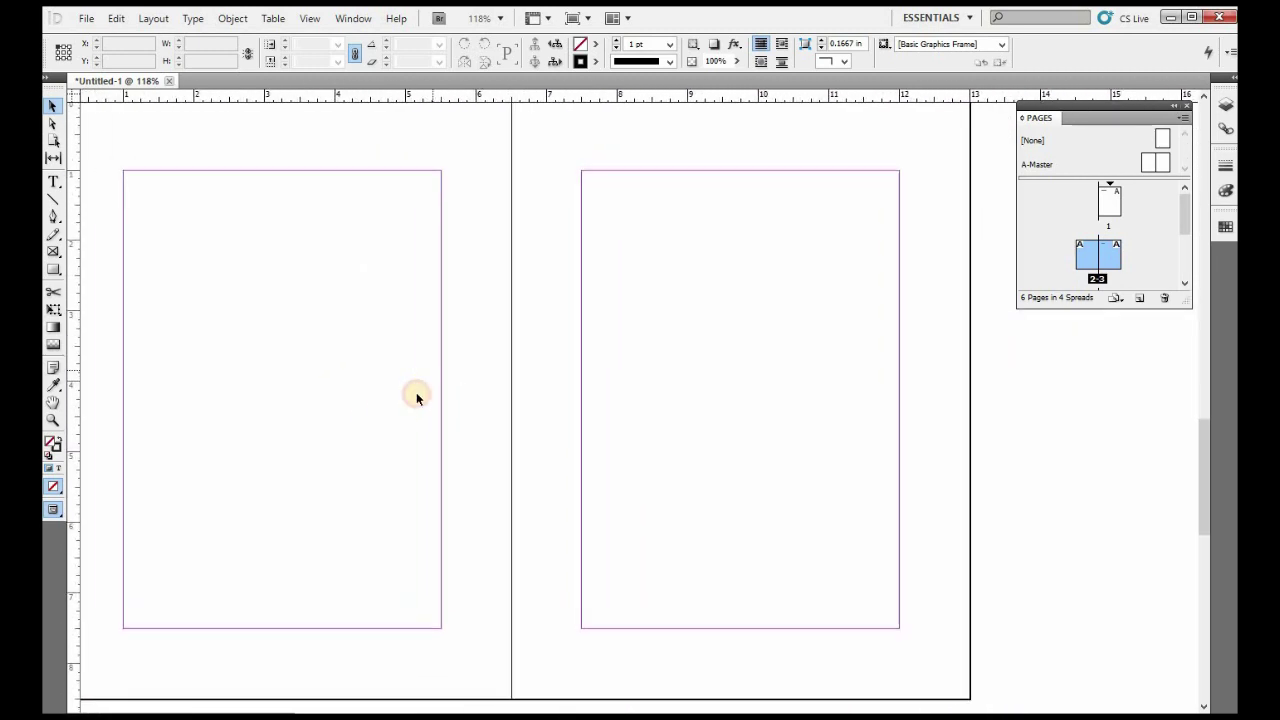
pyautogui.click(53, 181)
pyautogui.moveTo(581, 170); pyautogui.dragTo(899, 628)
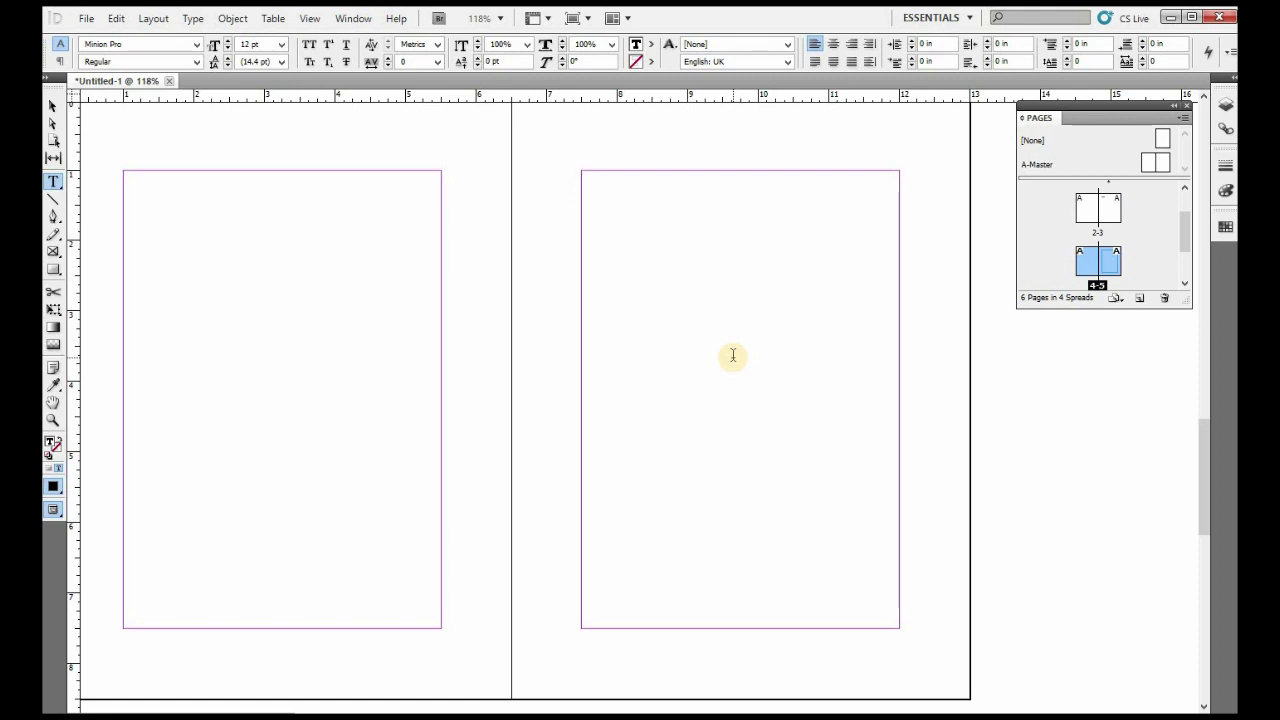
pyautogui.write('Re')
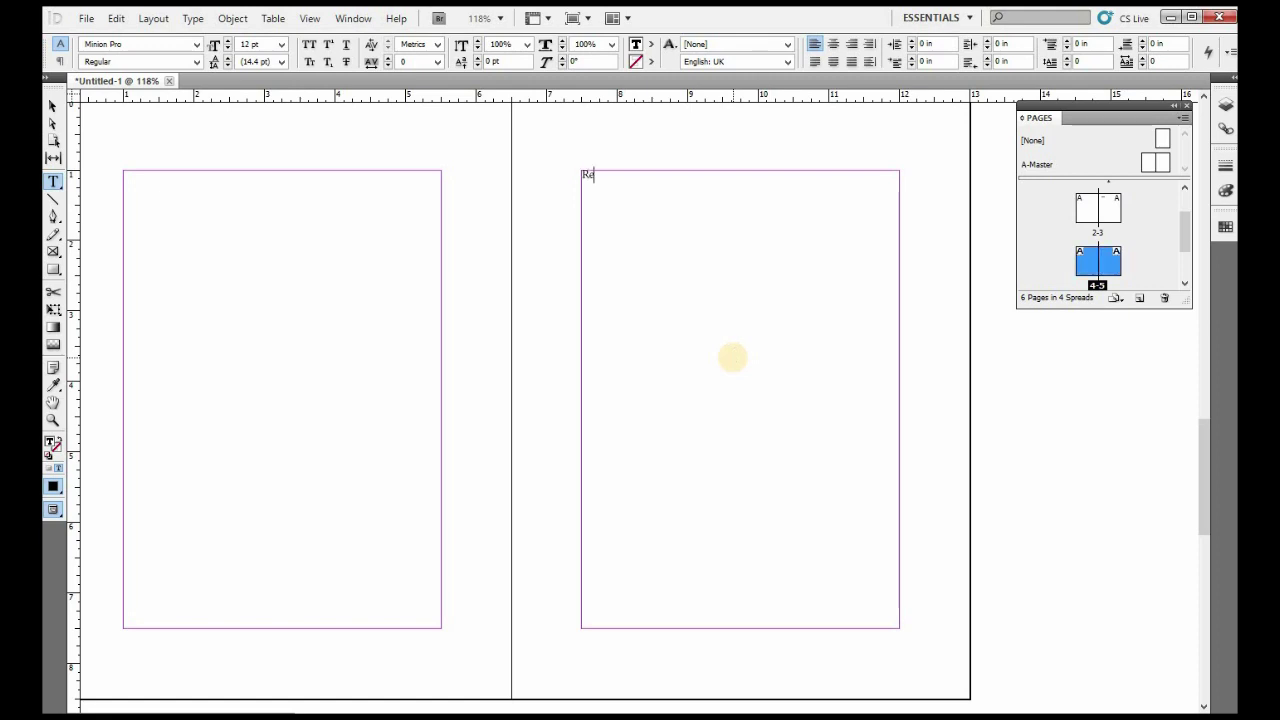
pyautogui.write('cipe 1')
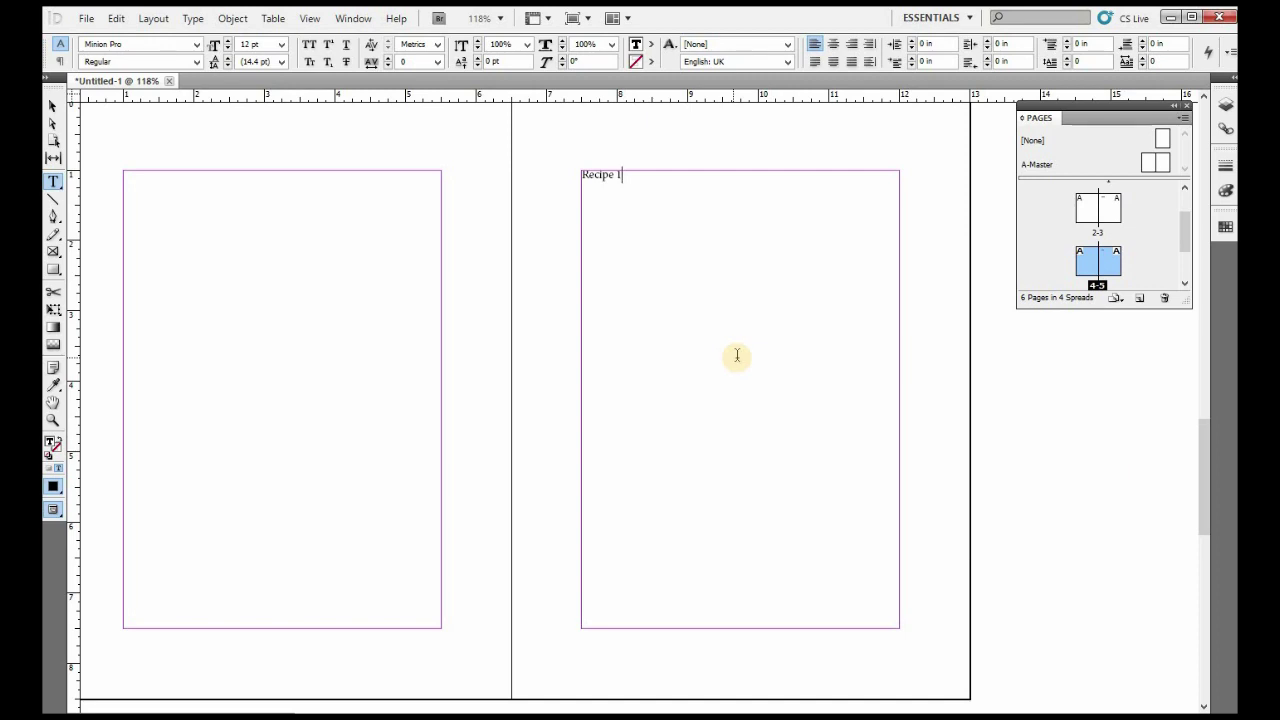
pyautogui.moveTo(543, 177); pyautogui.dragTo(634, 200)
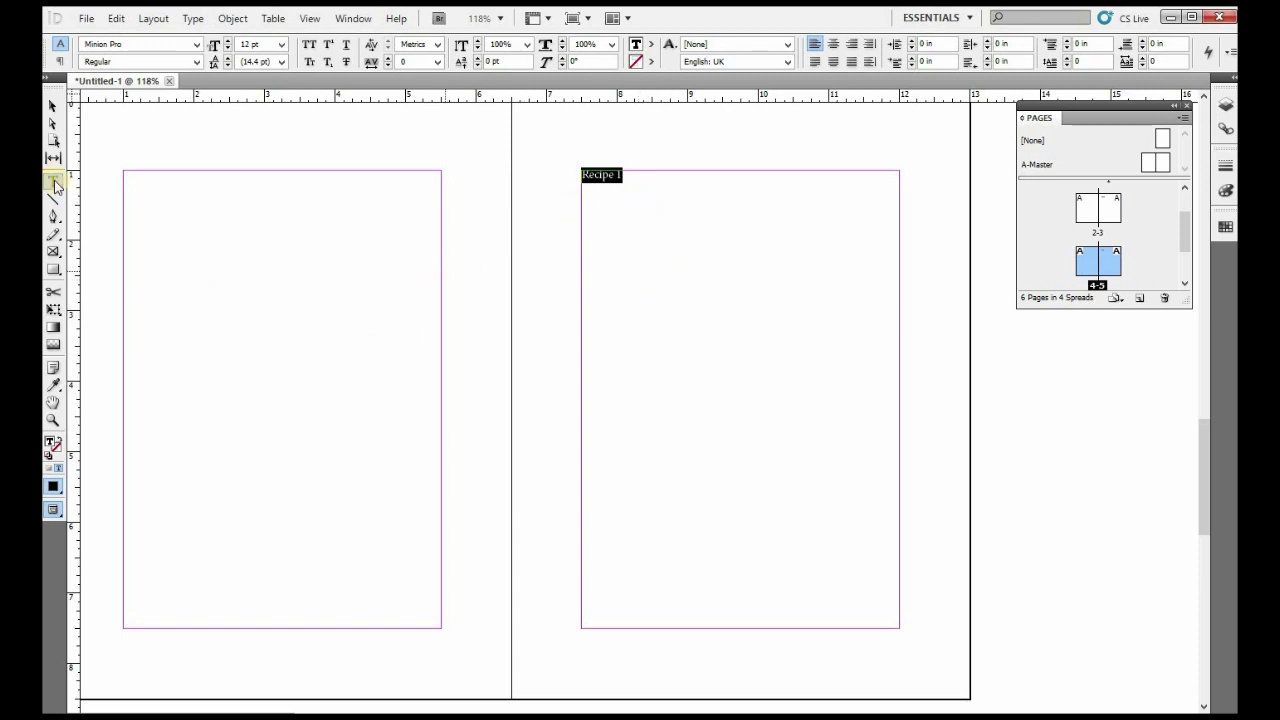
pyautogui.click(53, 106)
pyautogui.click(971, 445)
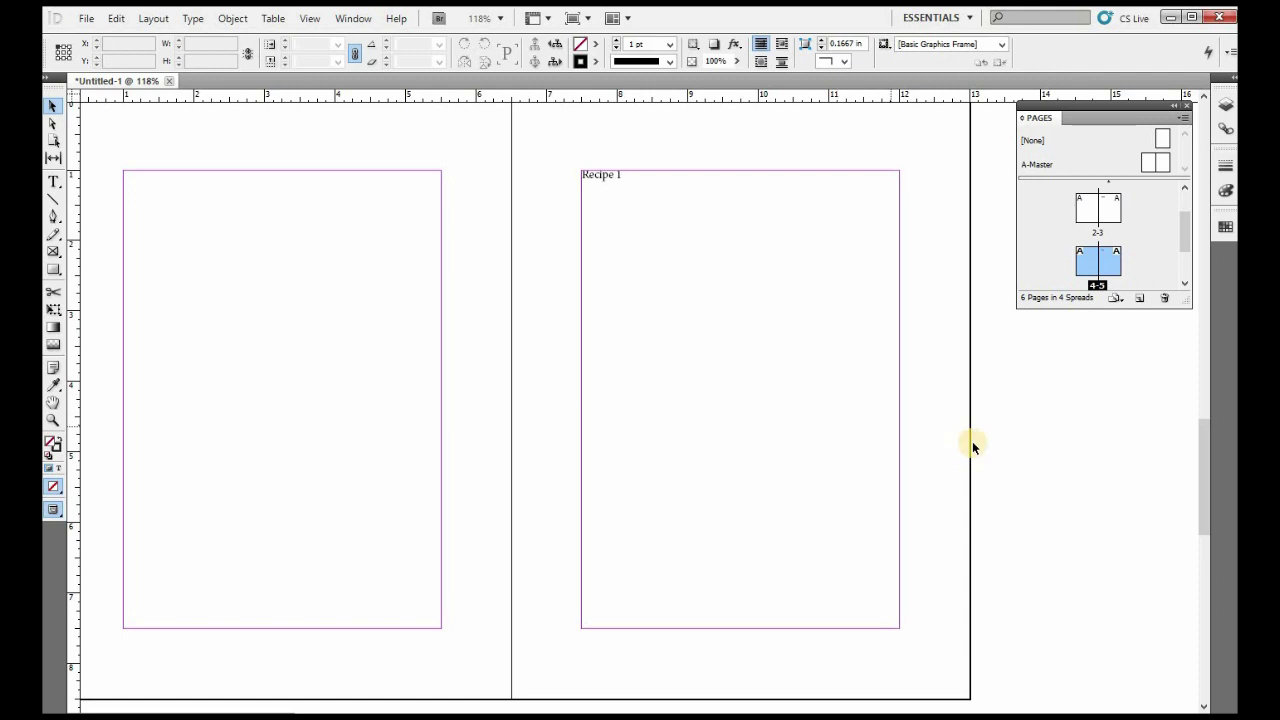
# Step: Look over the layout from the spread of pages 4-5 down to page 6
pyautogui.scroll(-3, 942, 442)
pyautogui.scroll(5, 942, 442)
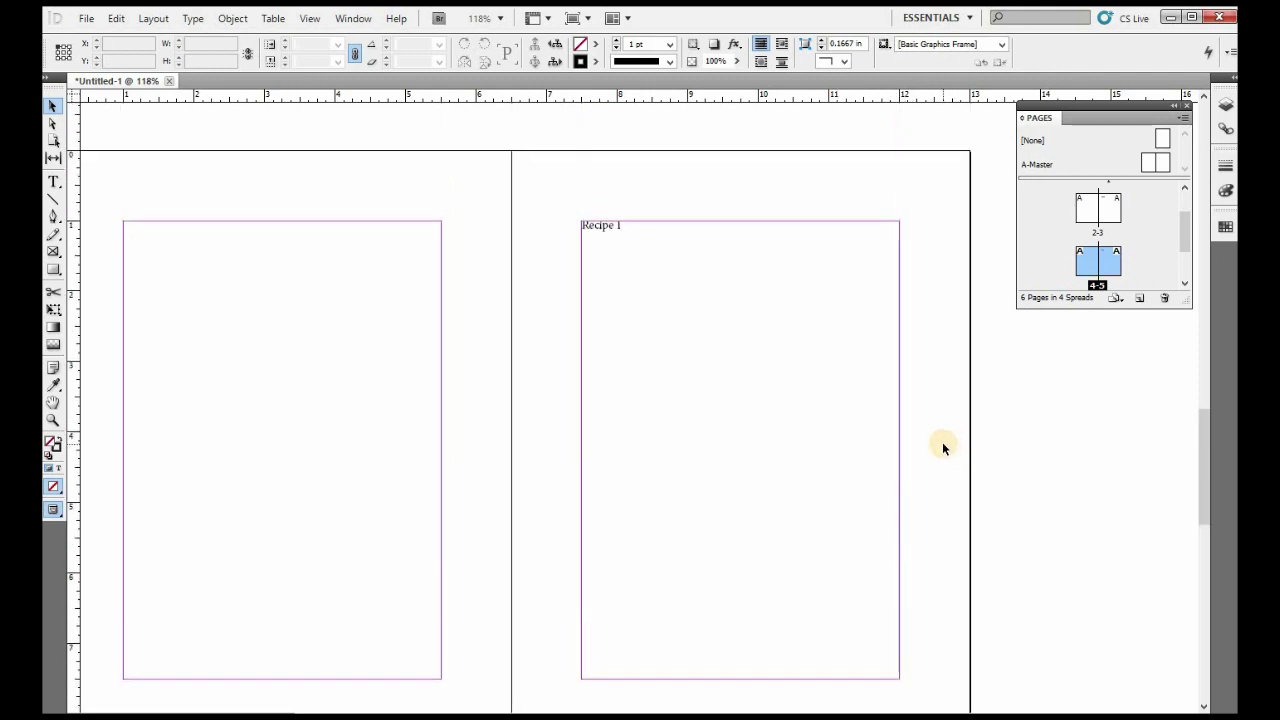
pyautogui.scroll(-1, 941, 441)
pyautogui.scroll(2, 801, 441)
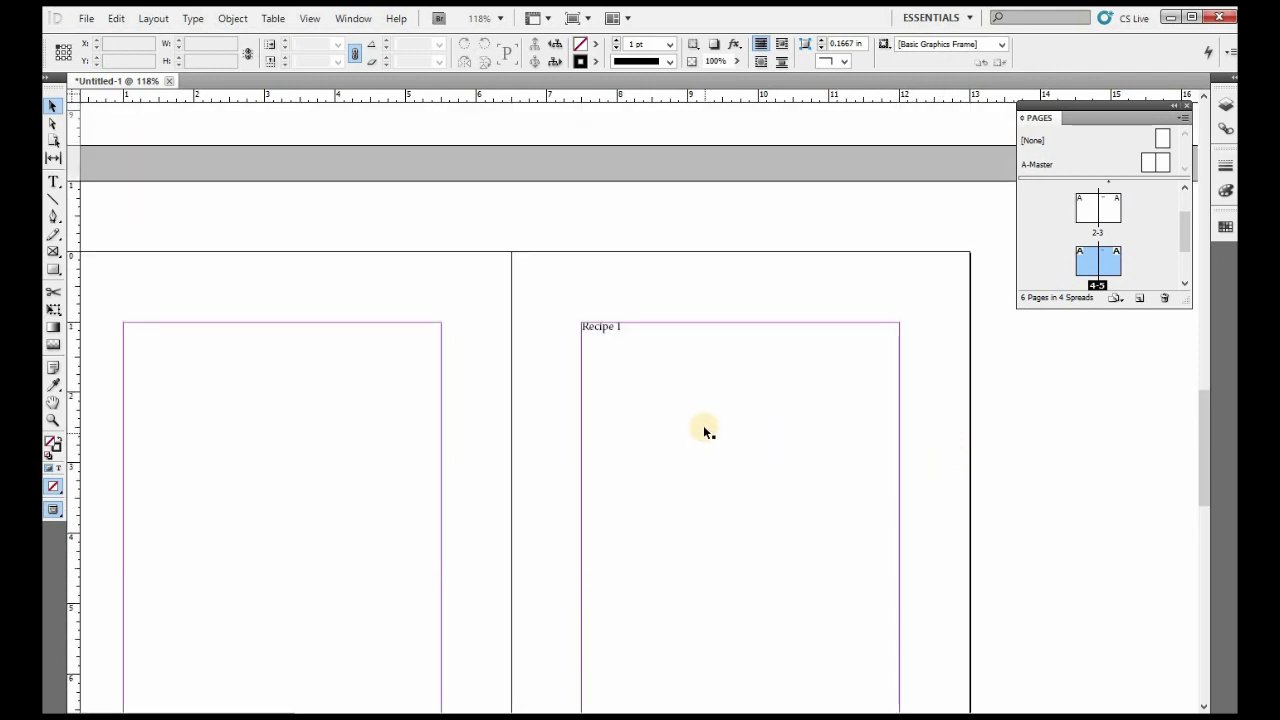
pyautogui.scroll(-3, 703, 425)
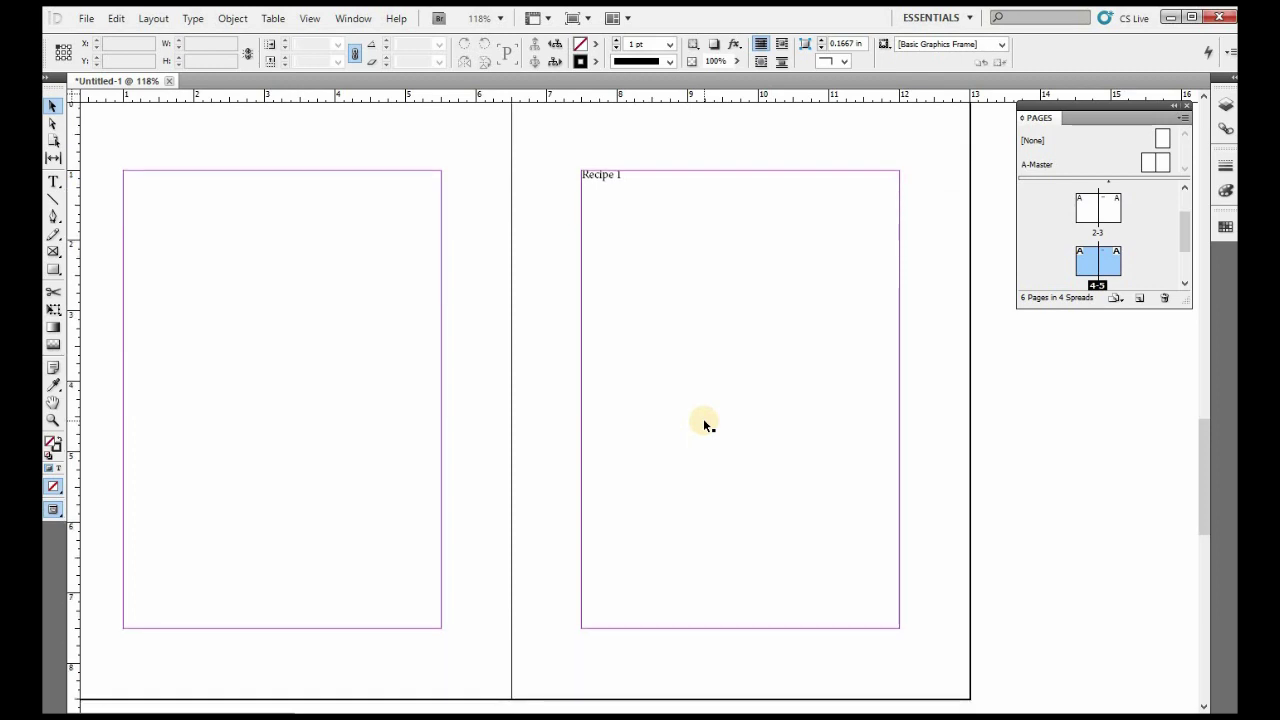
pyautogui.scroll(-10, 703, 418)
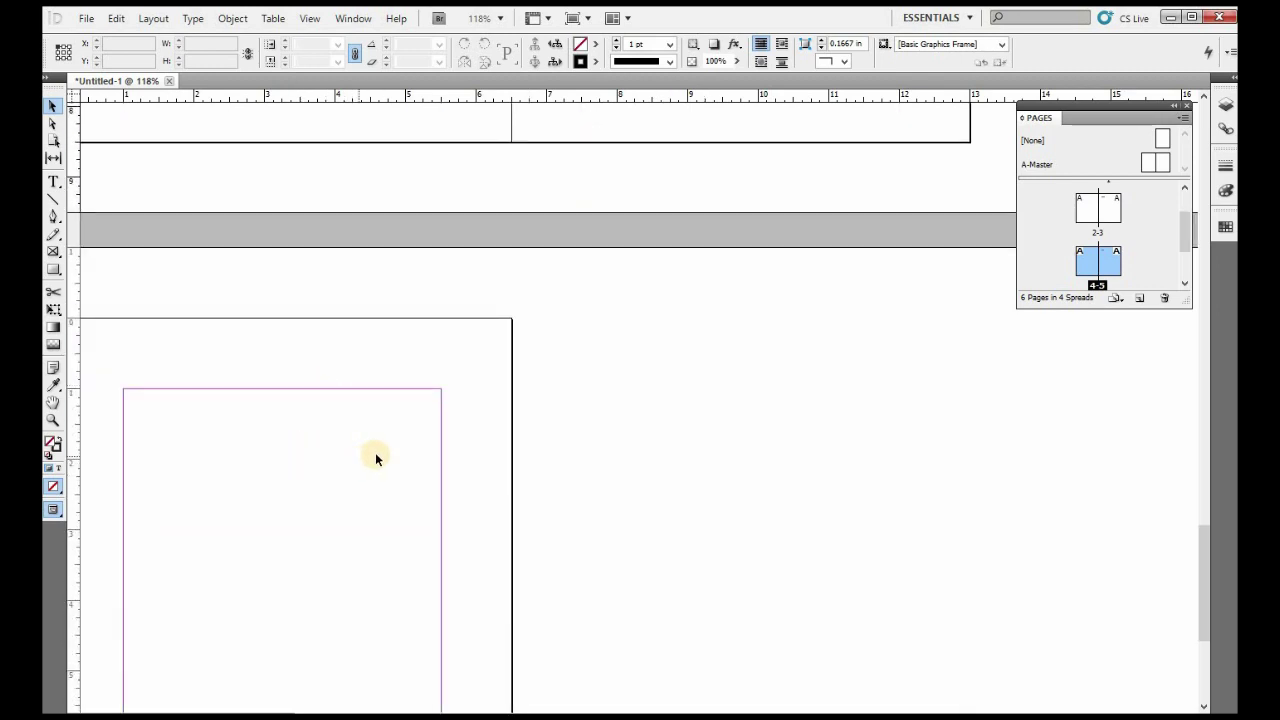
pyautogui.scroll(-2, 540, 380)
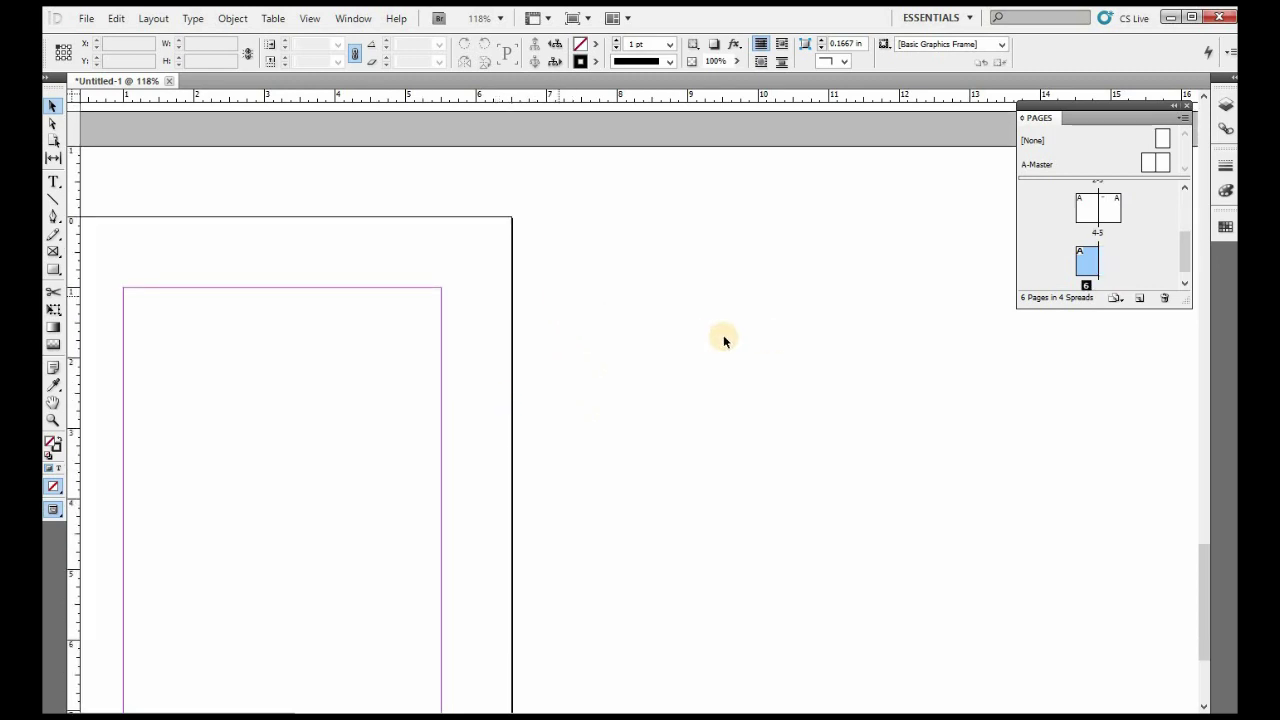
# Step: Insert 6 pages after page 6 based on A-Master
pyautogui.click(1090, 265)
pyautogui.click(1049, 108)
pyautogui.click(355, 22)
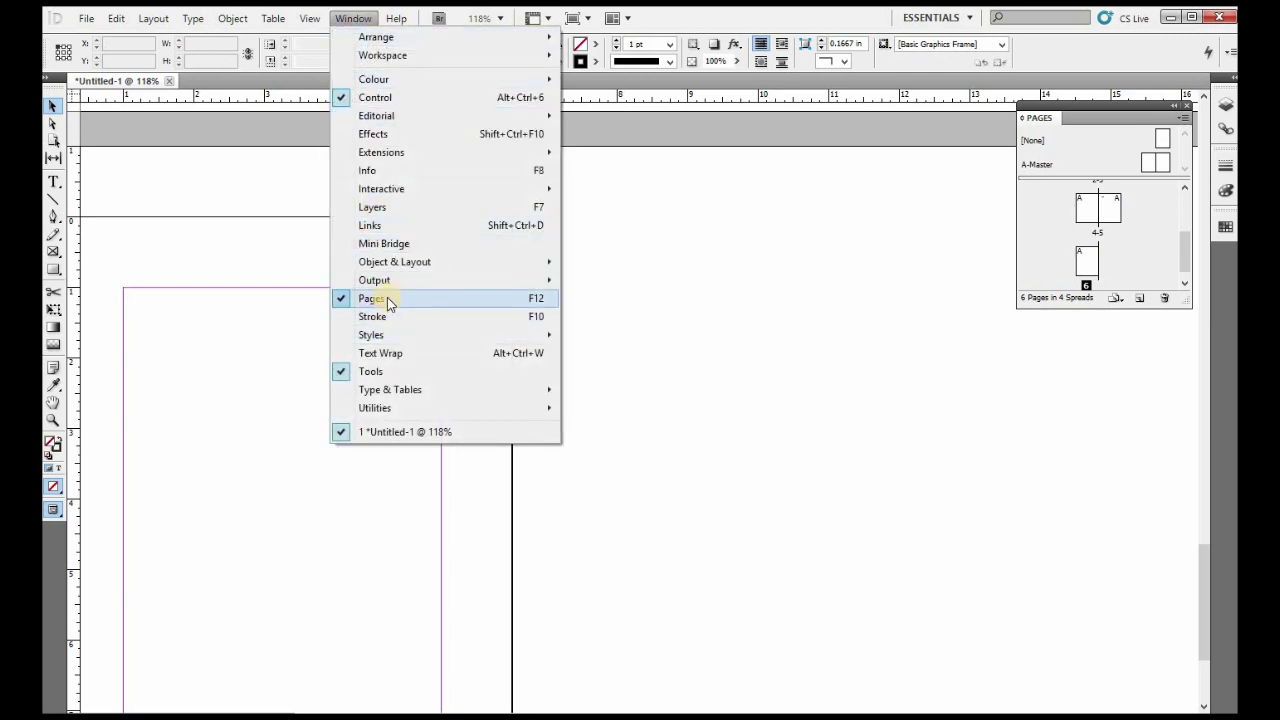
pyautogui.click(1089, 268)
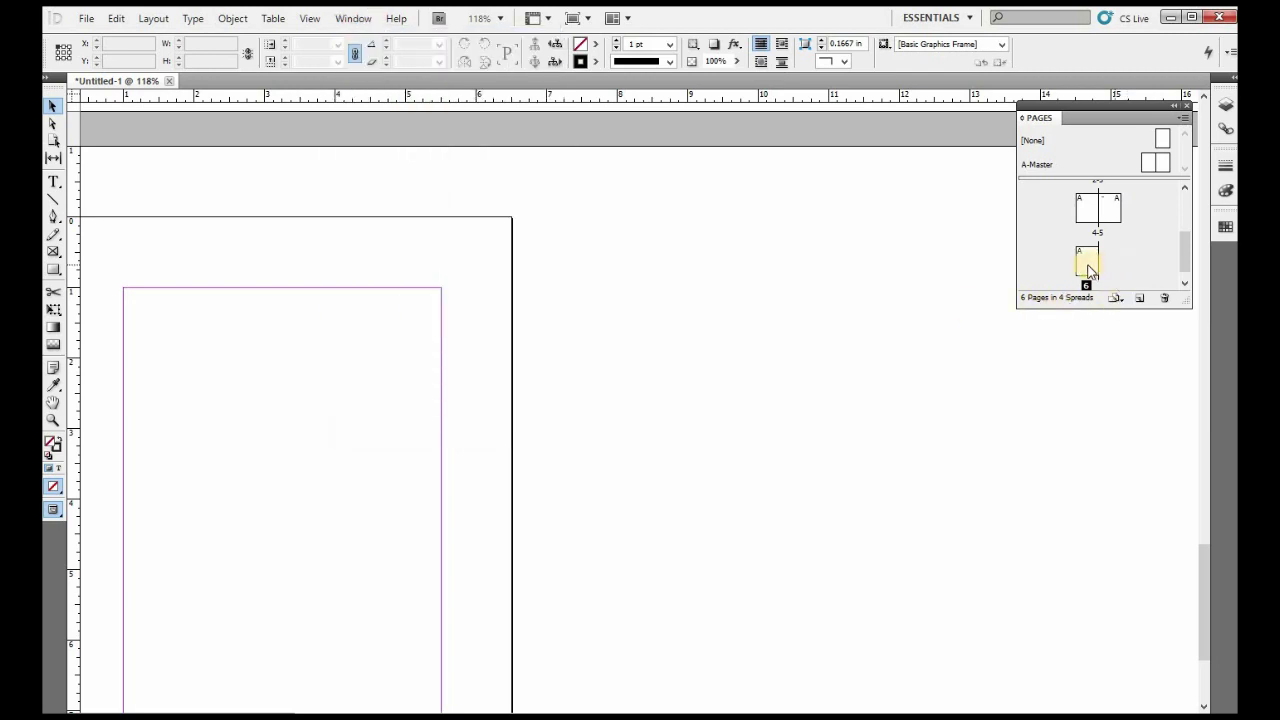
pyautogui.click(1089, 268)
pyautogui.rightClick(1089, 268)
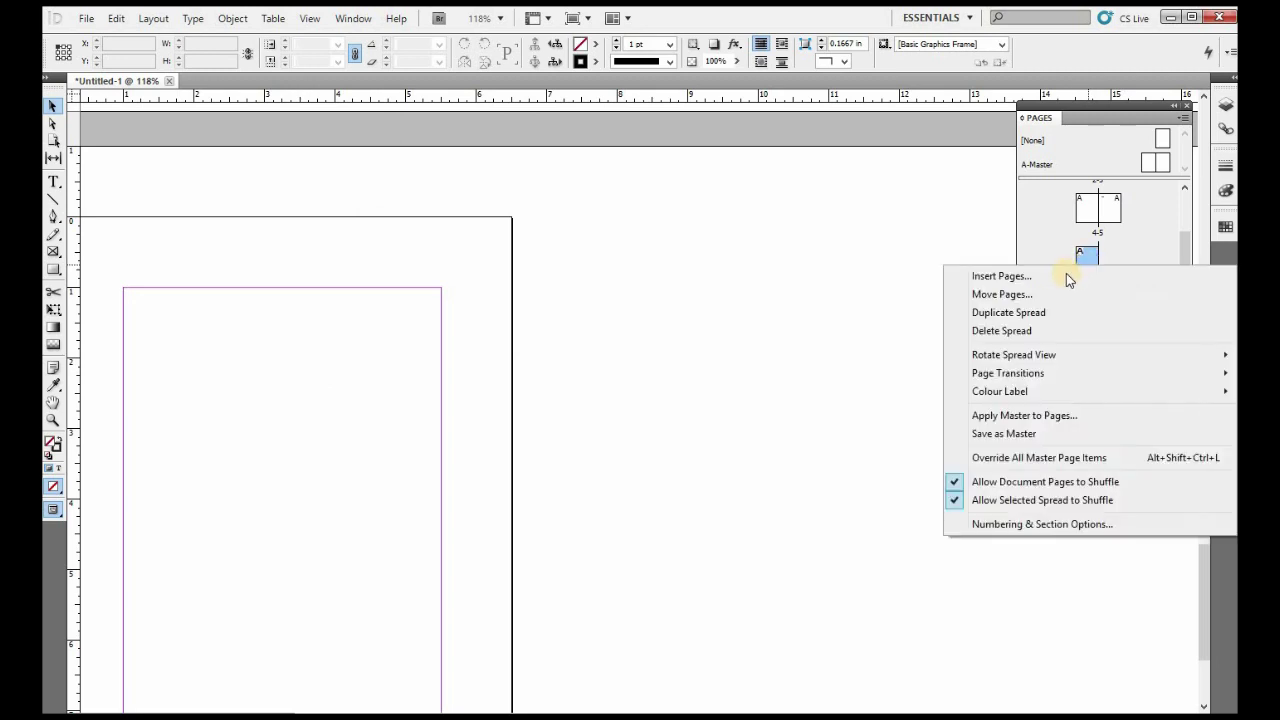
pyautogui.click(1058, 276)
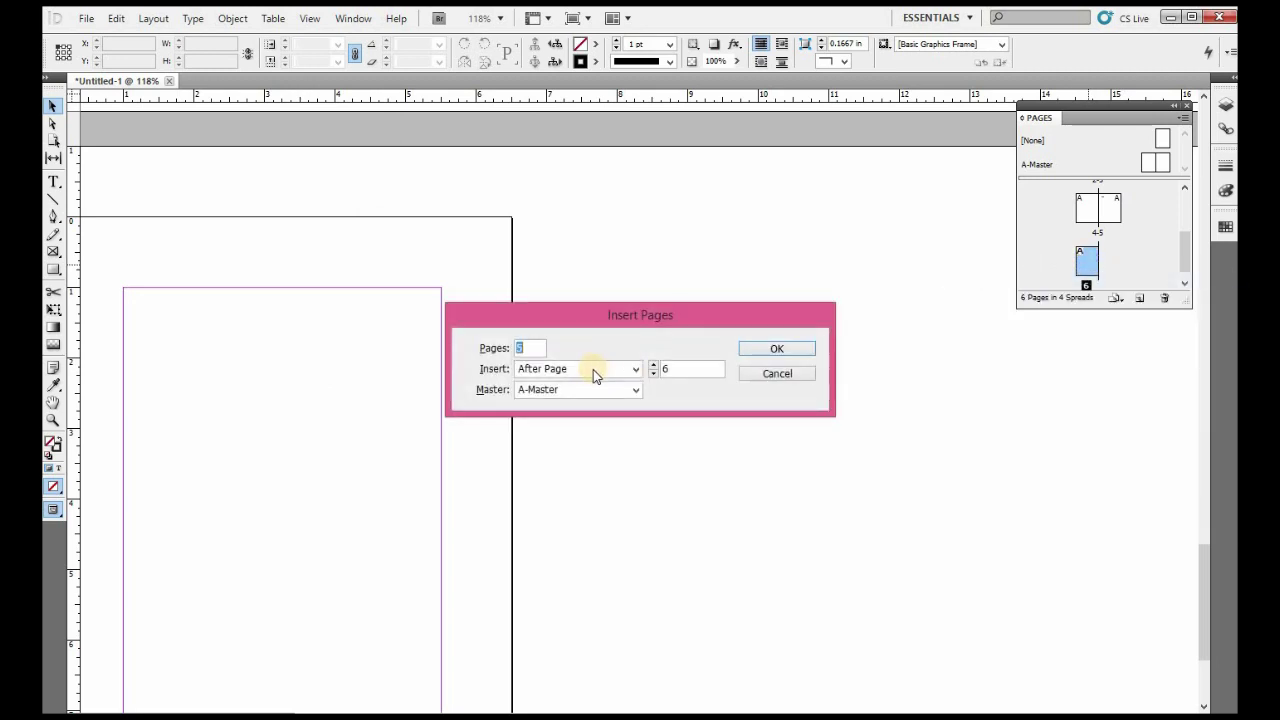
pyautogui.click(773, 348)
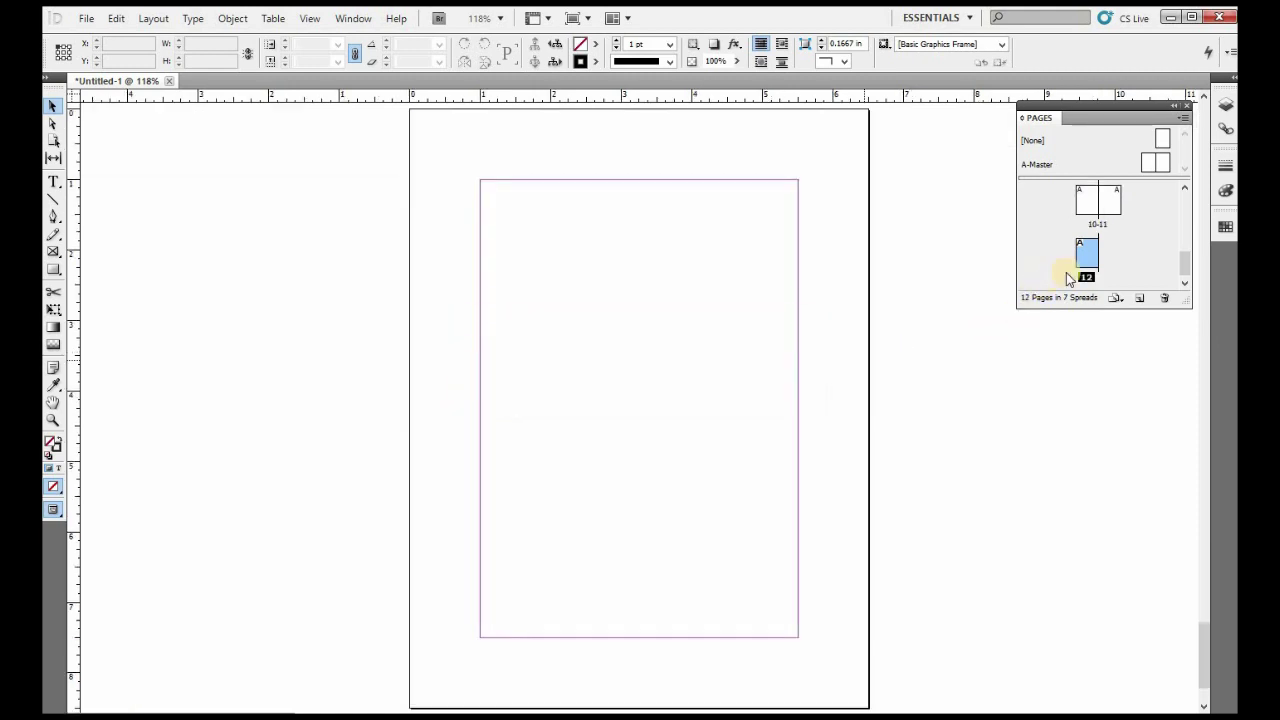
# Step: Enlarge the page thumbnail list to show more spreads and go to page 5 with the Recipe 1 heading
pyautogui.moveTo(1129, 306); pyautogui.dragTo(1124, 392)
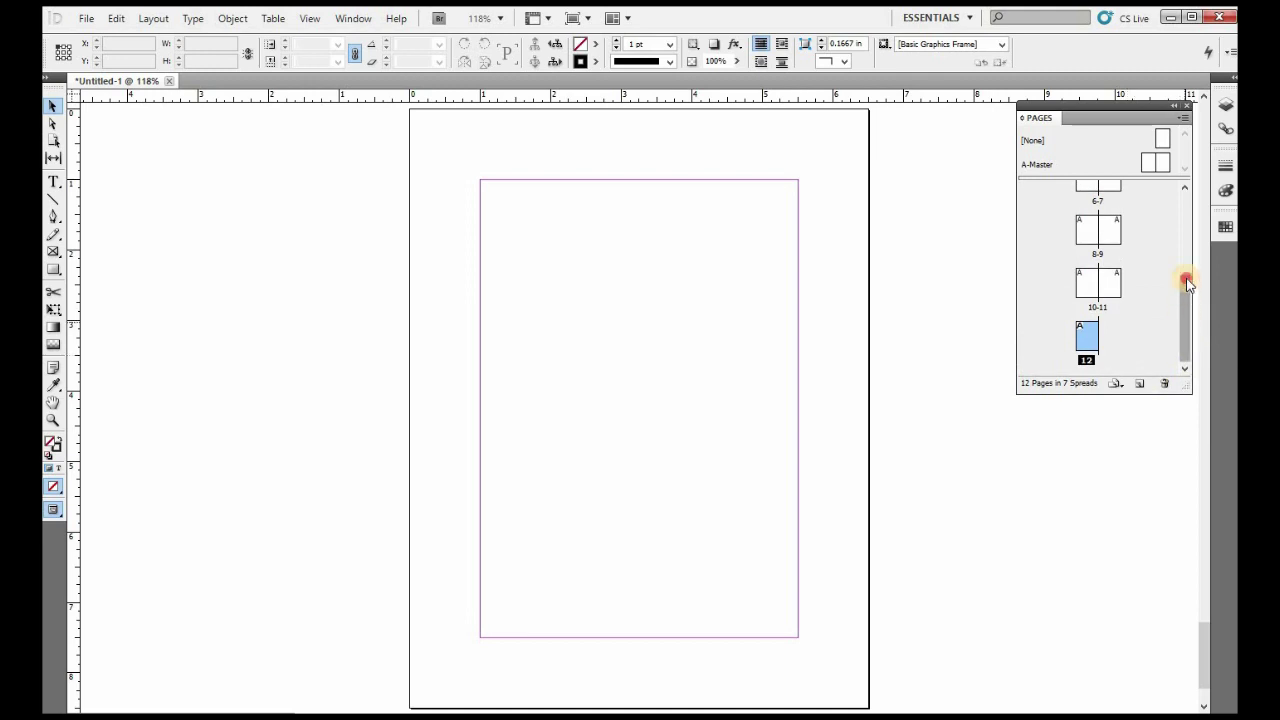
pyautogui.moveTo(1187, 284); pyautogui.dragTo(1187, 246)
pyautogui.click(1086, 277)
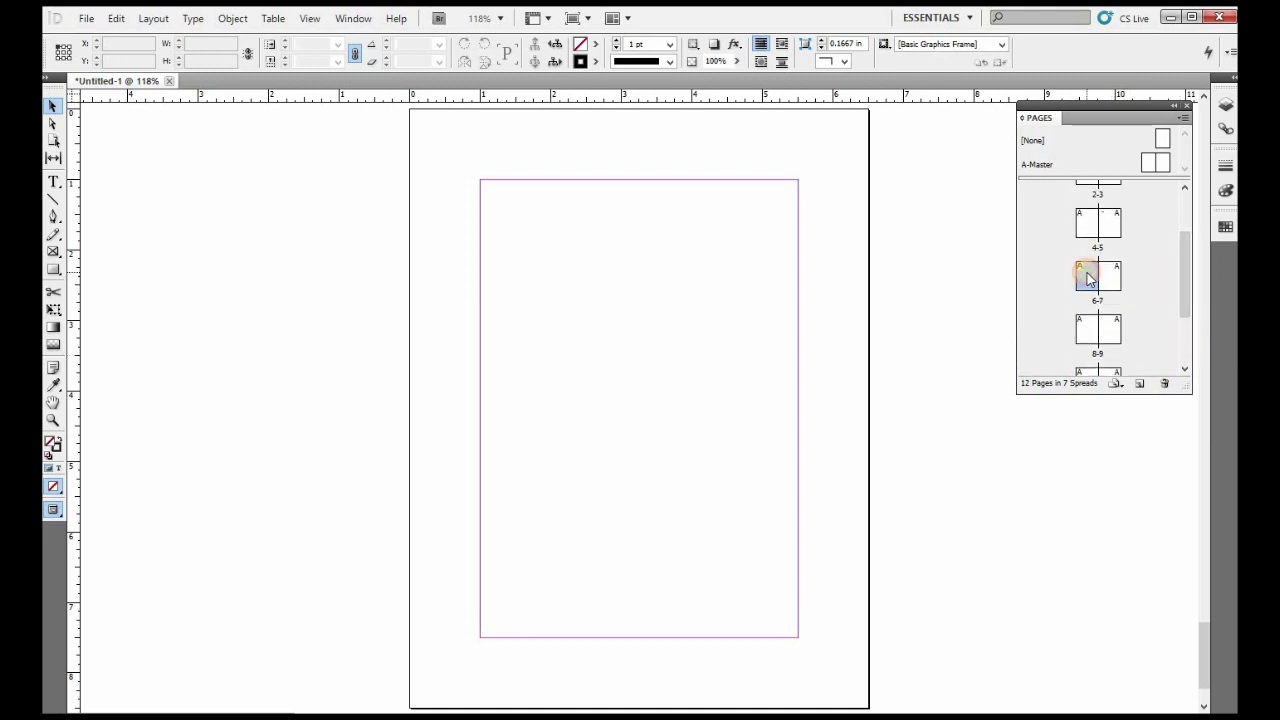
pyautogui.doubleClick(1088, 277)
pyautogui.doubleClick(1108, 225)
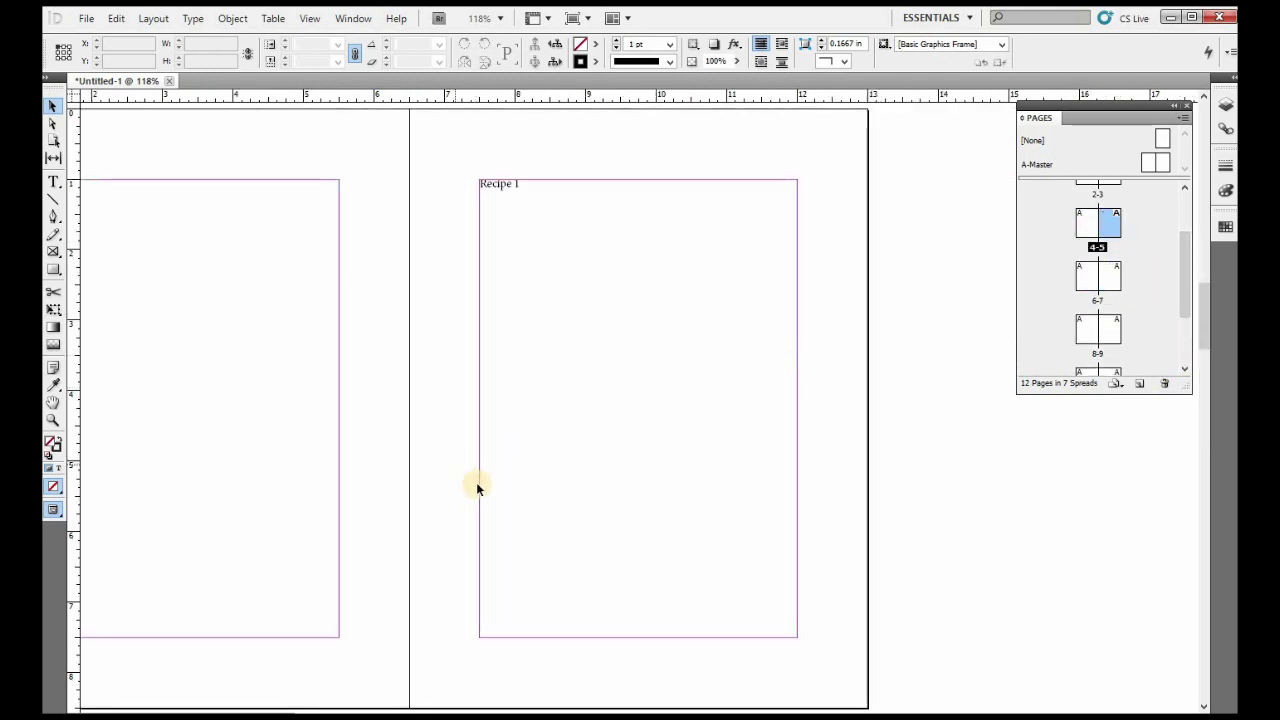
# Step: Look over the spreads following page 5 and bring page 7 into view
pyautogui.scroll(-5, 476, 485)
pyautogui.scroll(1, 501, 488)
pyautogui.moveTo(413, 564); pyautogui.dragTo(571, 354)
pyautogui.scroll(-3, 591, 529)
pyautogui.scroll(-1, 894, 383)
pyautogui.scroll(1, 891, 463)
pyautogui.click(1112, 276)
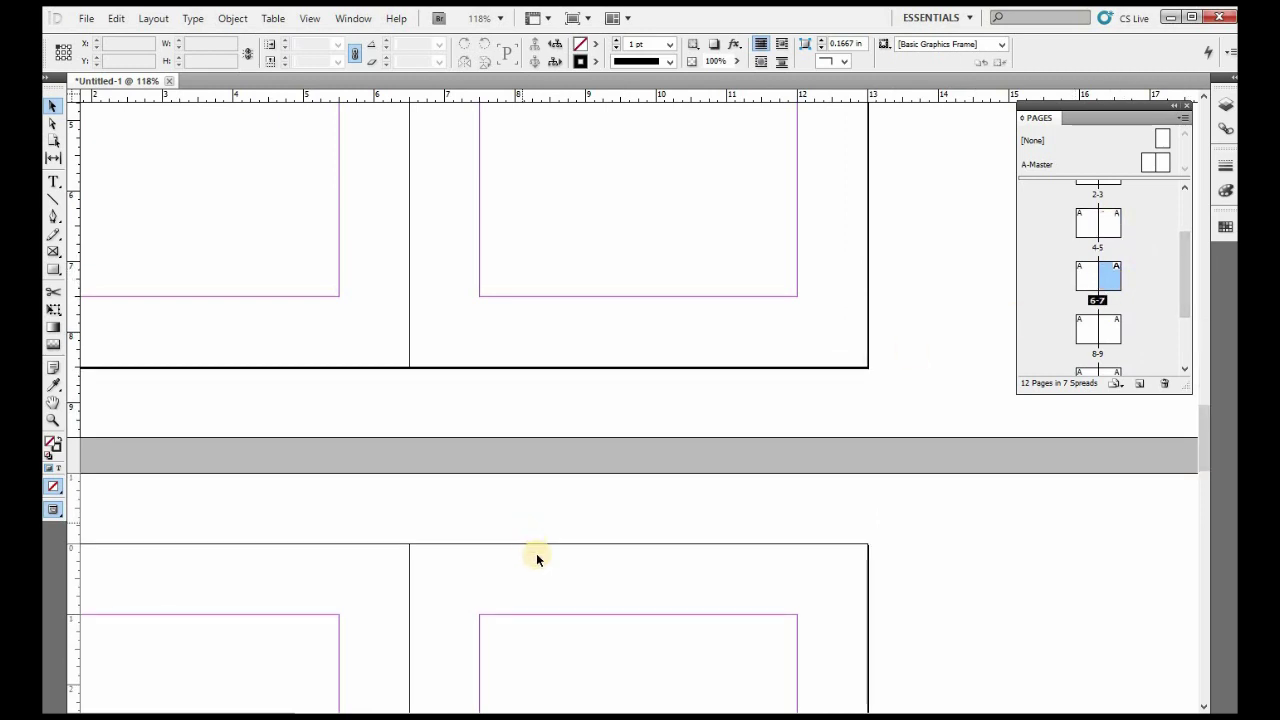
pyautogui.scroll(-4, 536, 556)
pyautogui.scroll(3, 537, 557)
pyautogui.scroll(-2, 537, 558)
pyautogui.scroll(5, 550, 570)
pyautogui.scroll(-3, 563, 574)
pyautogui.doubleClick(1115, 280)
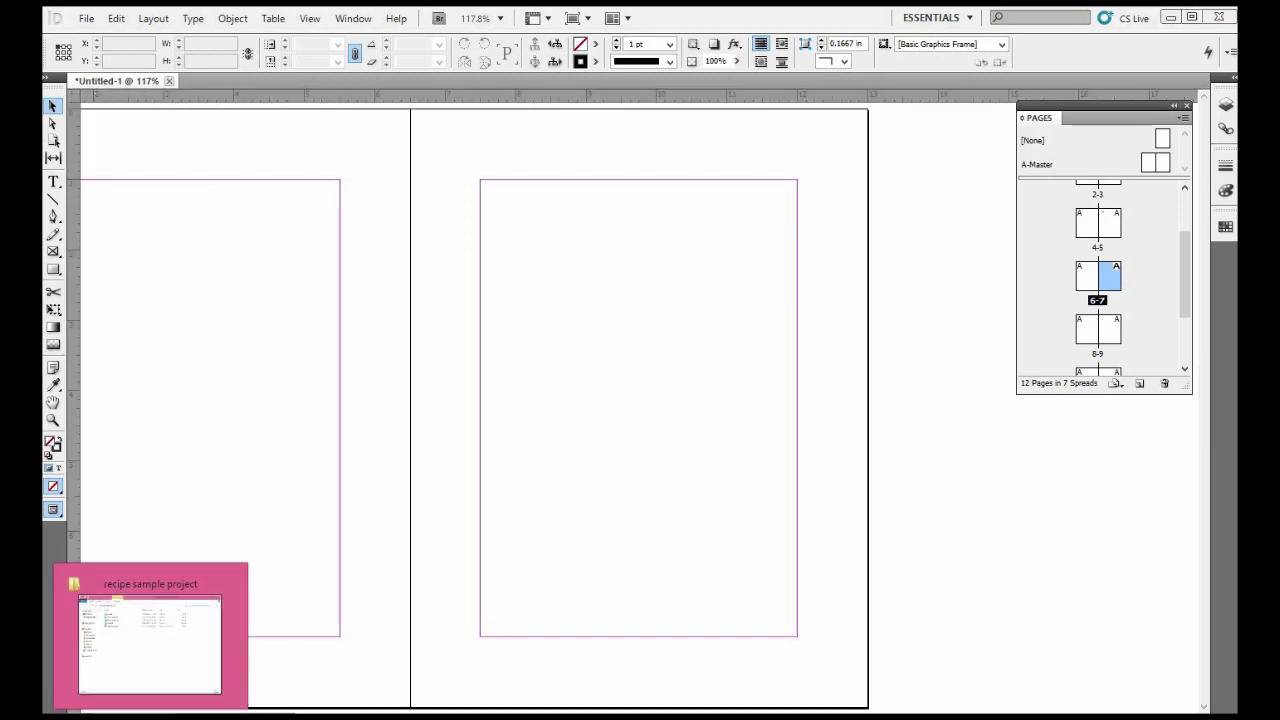
# Step: Switch to the "recipe sample project" folder in File Explorer, show its files as thumbnails and open the "recipe sample" Word document
pyautogui.click(150, 640)
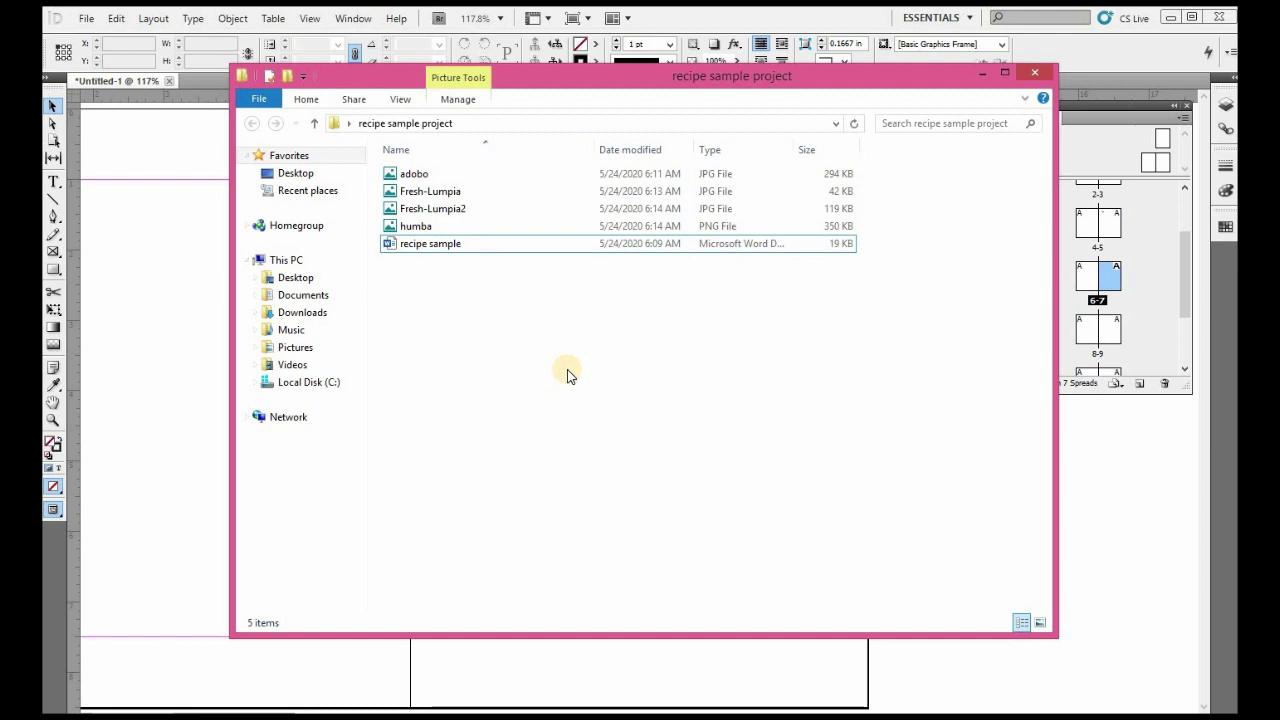
pyautogui.click(1040, 623)
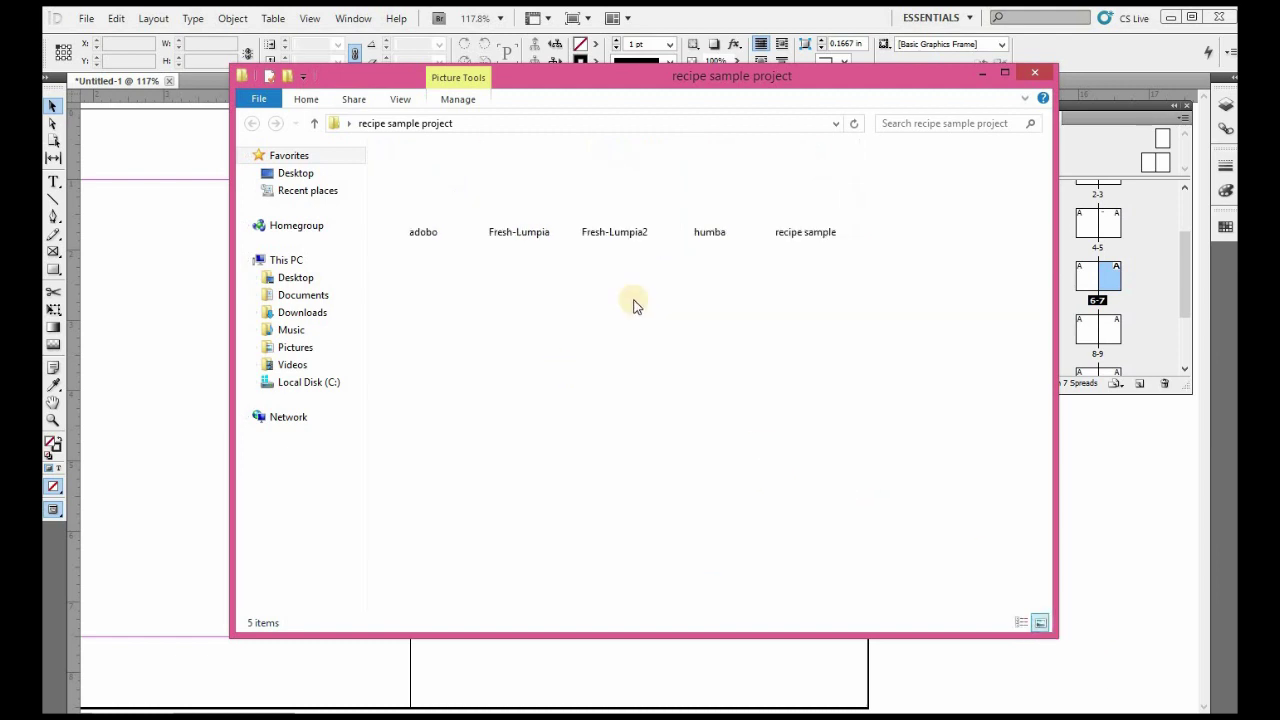
pyautogui.click(797, 224)
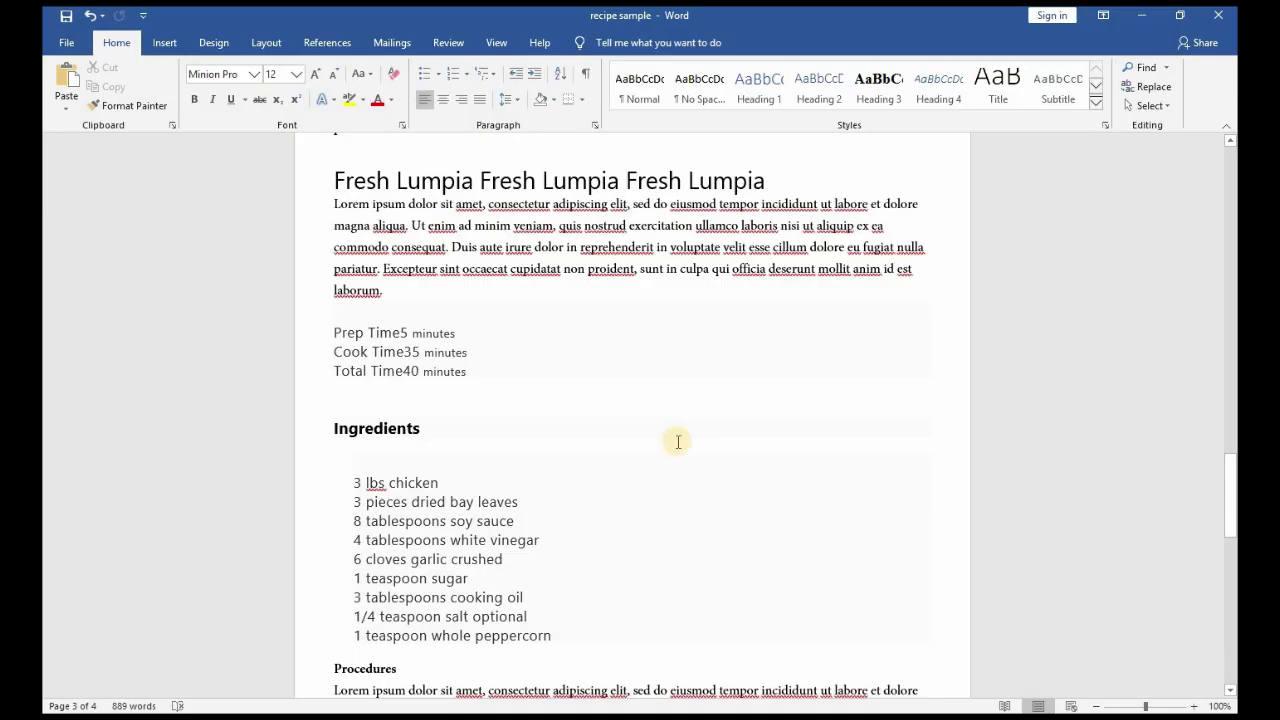
# Step: Copy the Chicken Adobo recipe from its title through the Nutrition Facts in the Word document and switch back to InDesign
pyautogui.scroll(15, 990, 355)
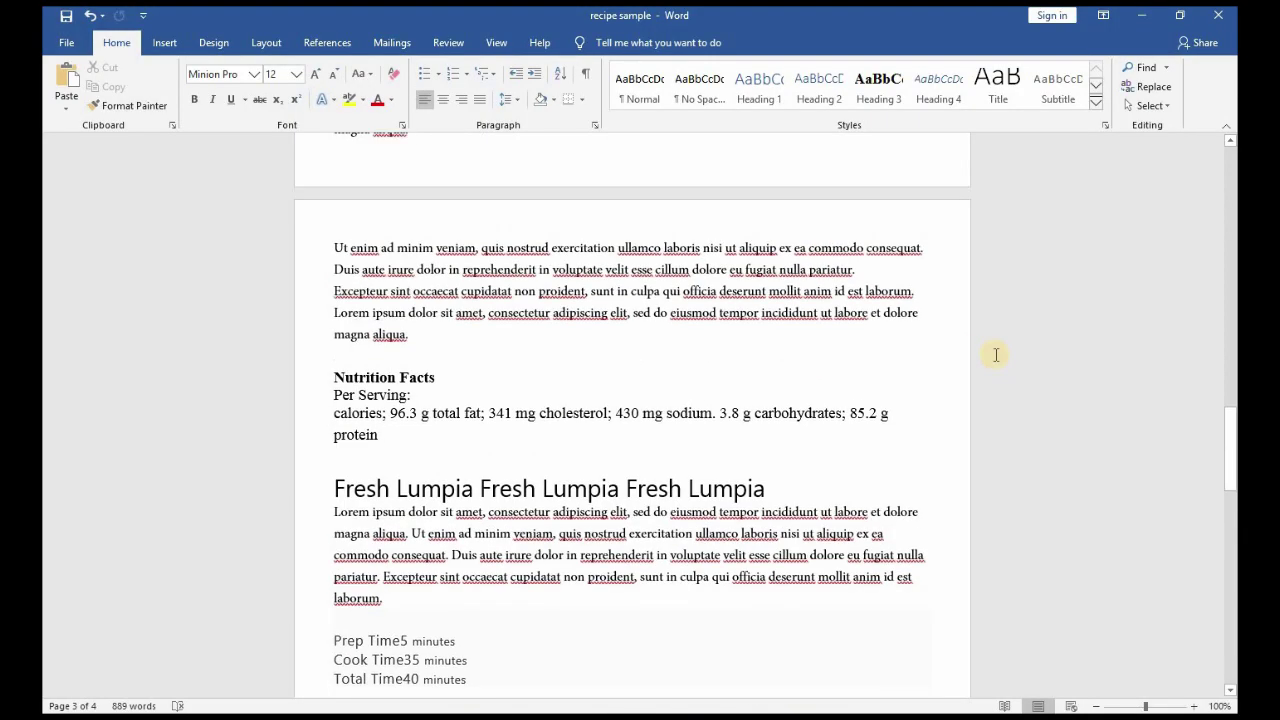
pyautogui.scroll(20, 990, 355)
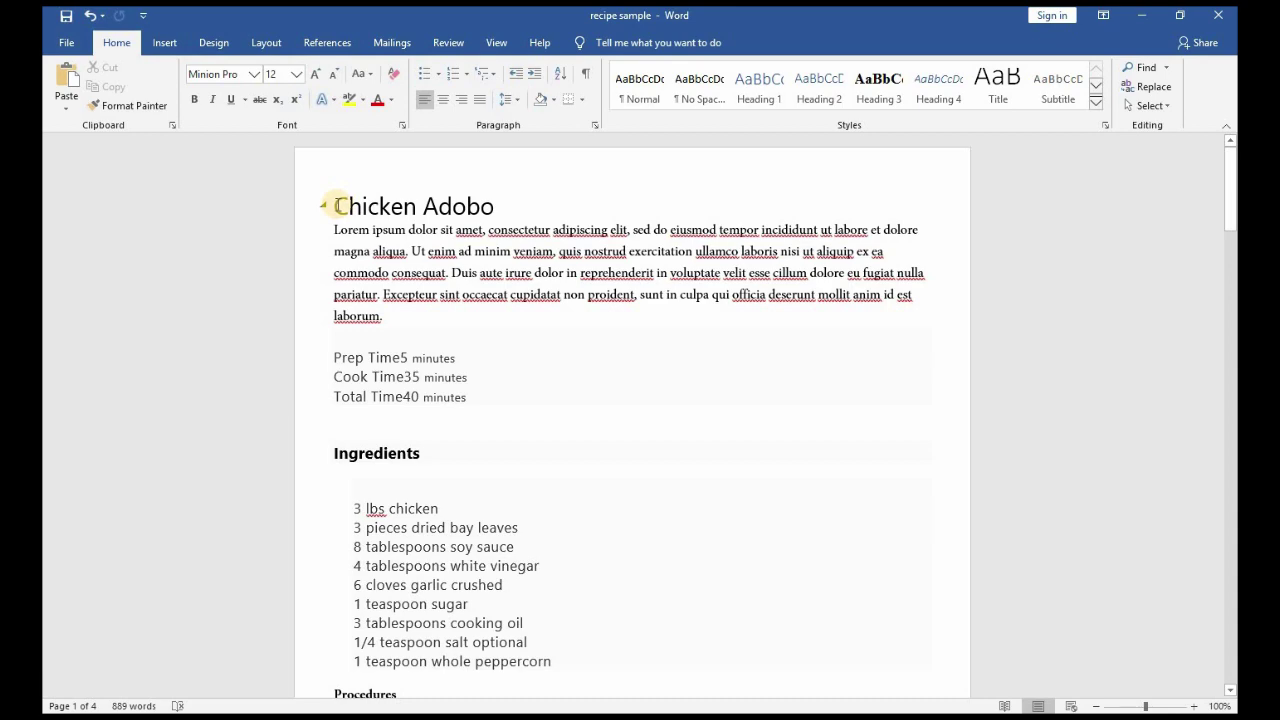
pyautogui.moveTo(333, 206); pyautogui.dragTo(500, 206)
pyautogui.scroll(-20, 508, 494)
pyautogui.moveTo(456, 335); pyautogui.dragTo(398, 308)
pyautogui.rightClick(396, 308)
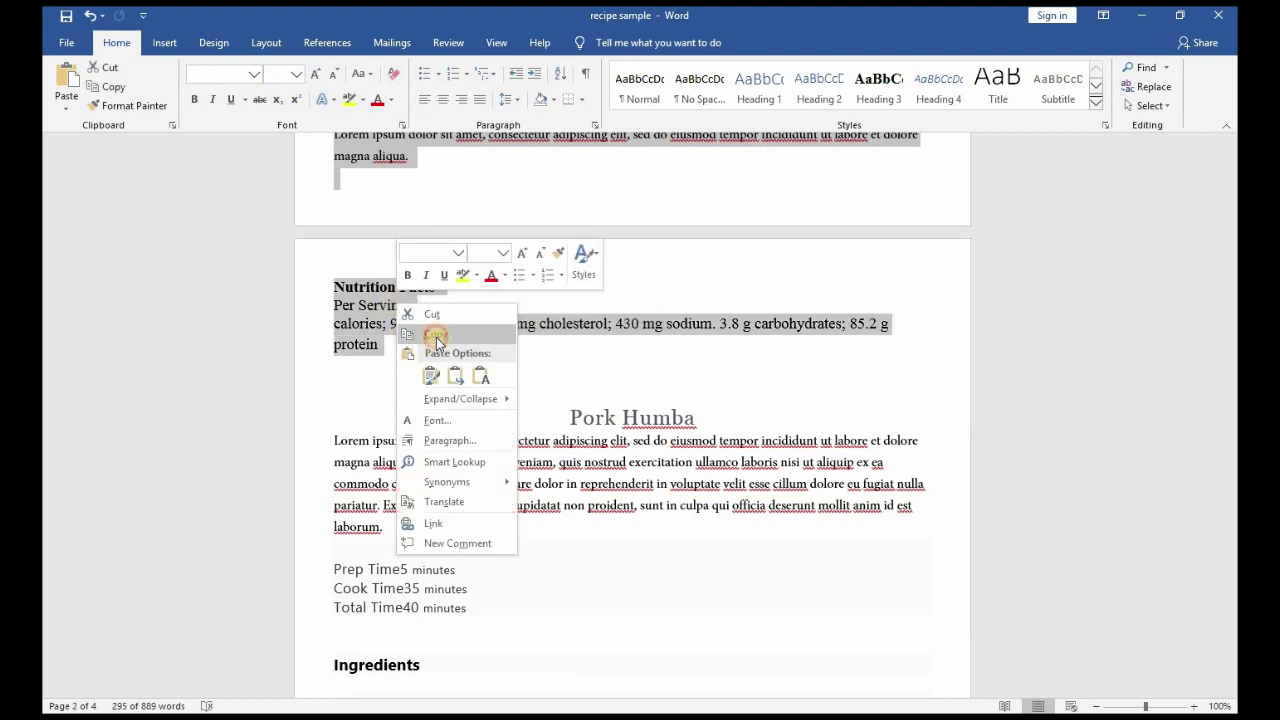
pyautogui.click(432, 335)
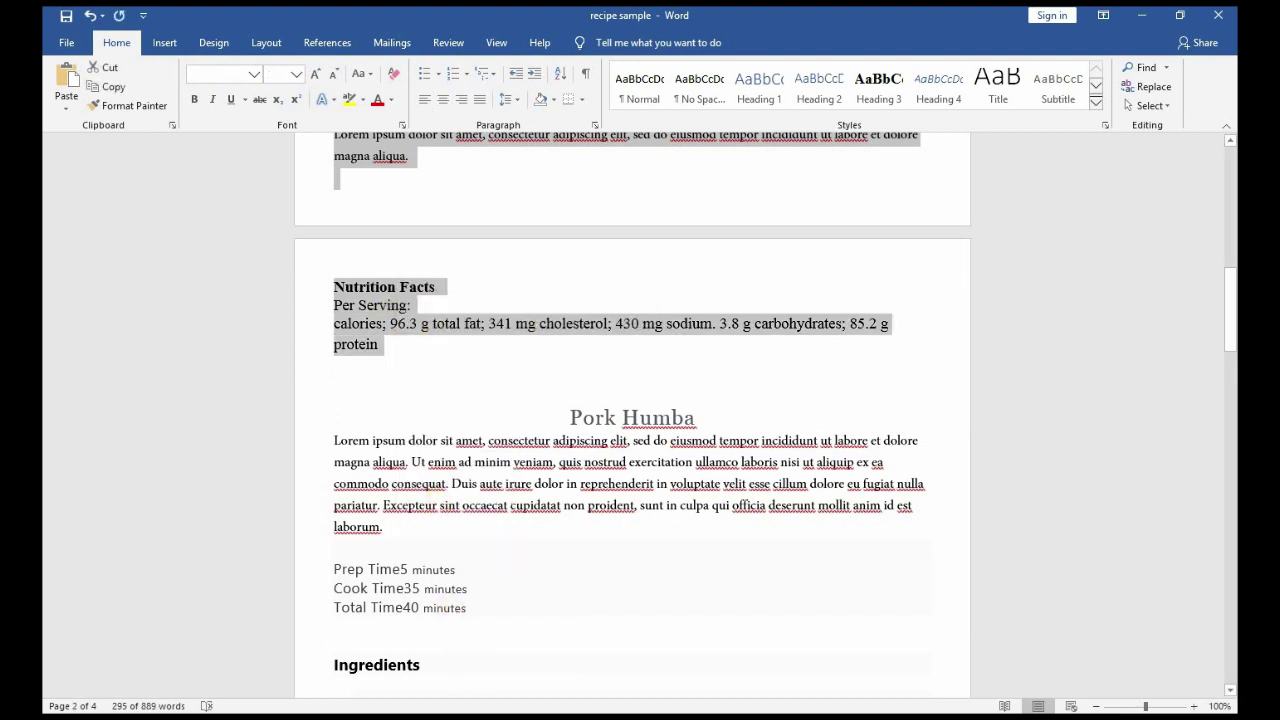
pyautogui.click(476, 710)
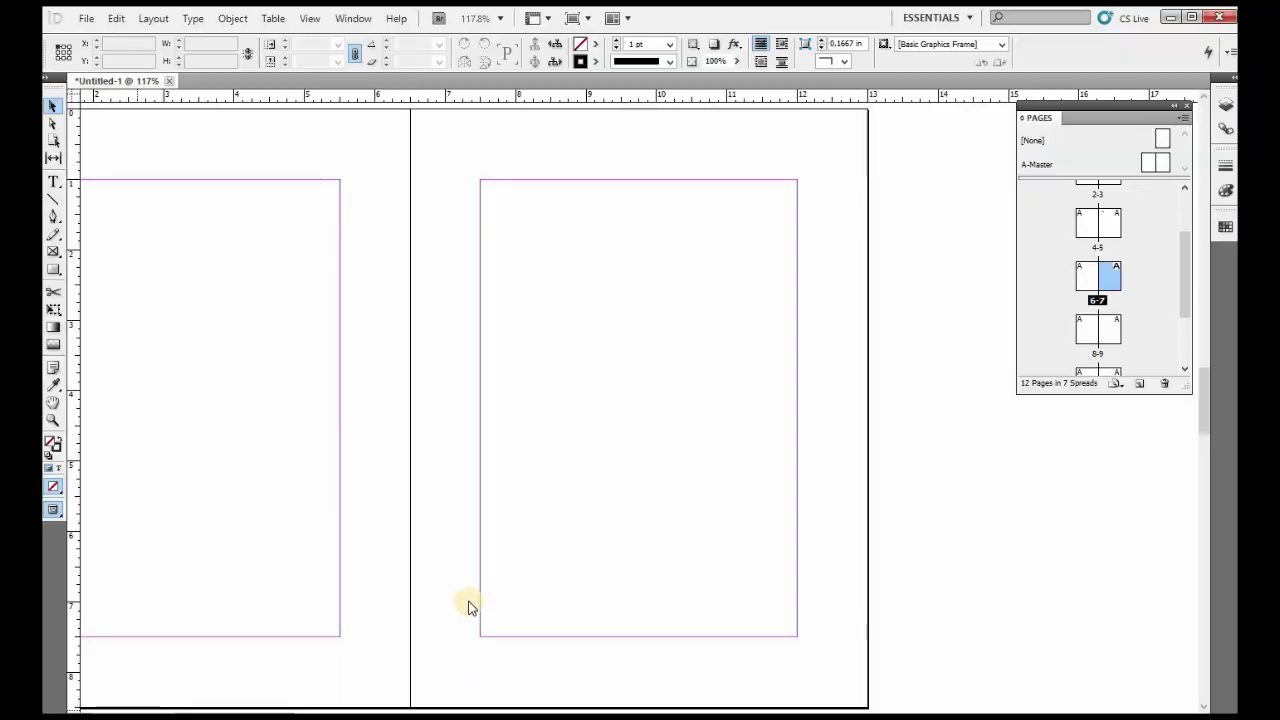
pyautogui.click(55, 182)
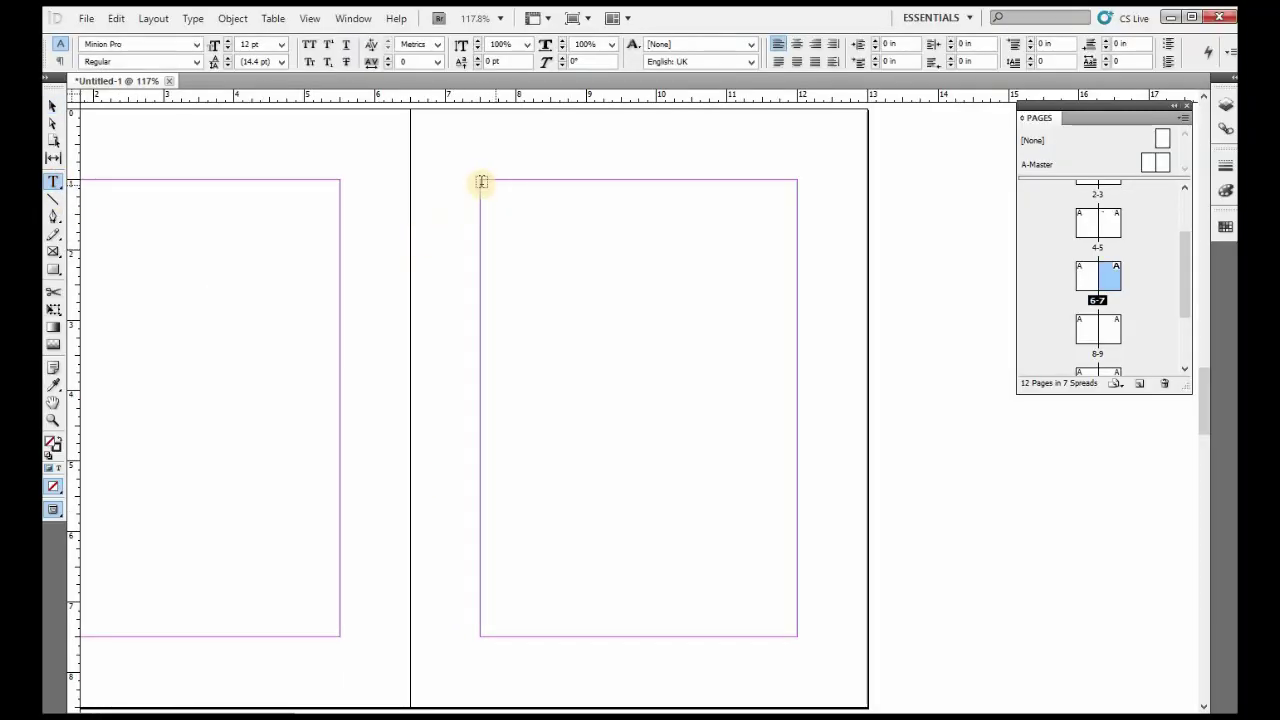
pyautogui.moveTo(482, 185); pyautogui.dragTo(797, 624)
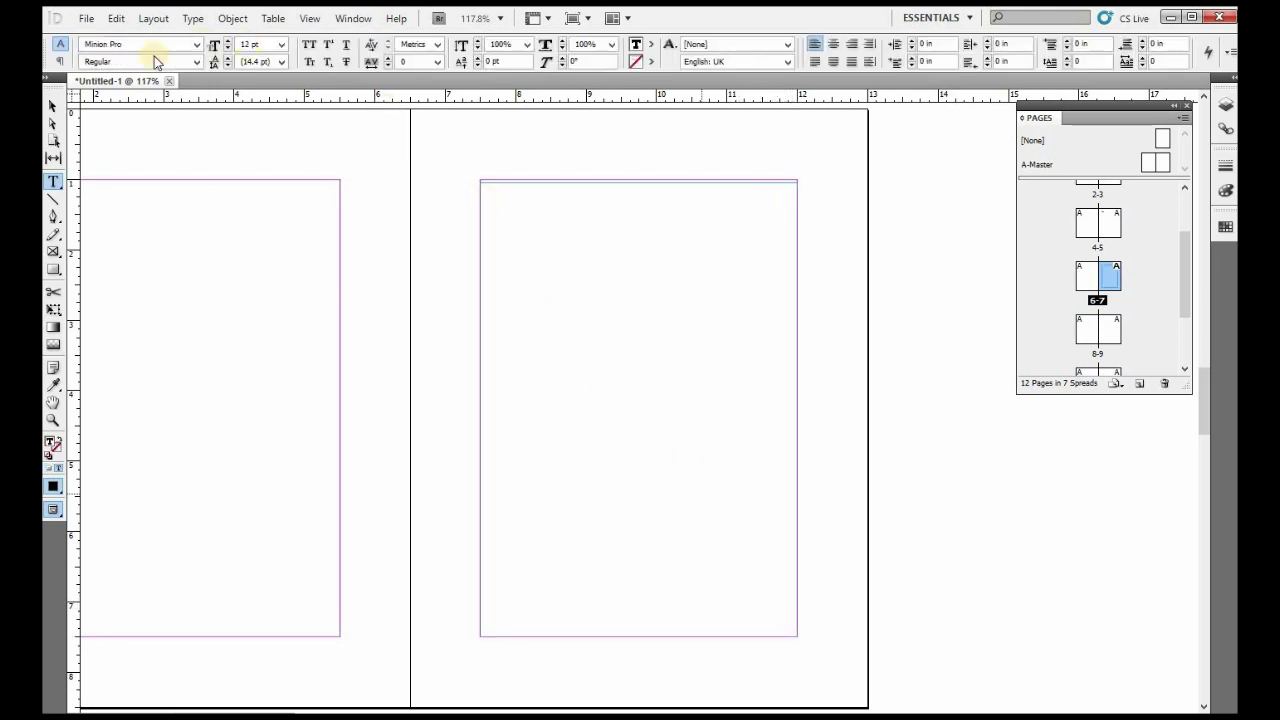
pyautogui.press('Escape')
pyautogui.moveTo(490, 164); pyautogui.dragTo(576, 267)
pyautogui.click(160, 254)
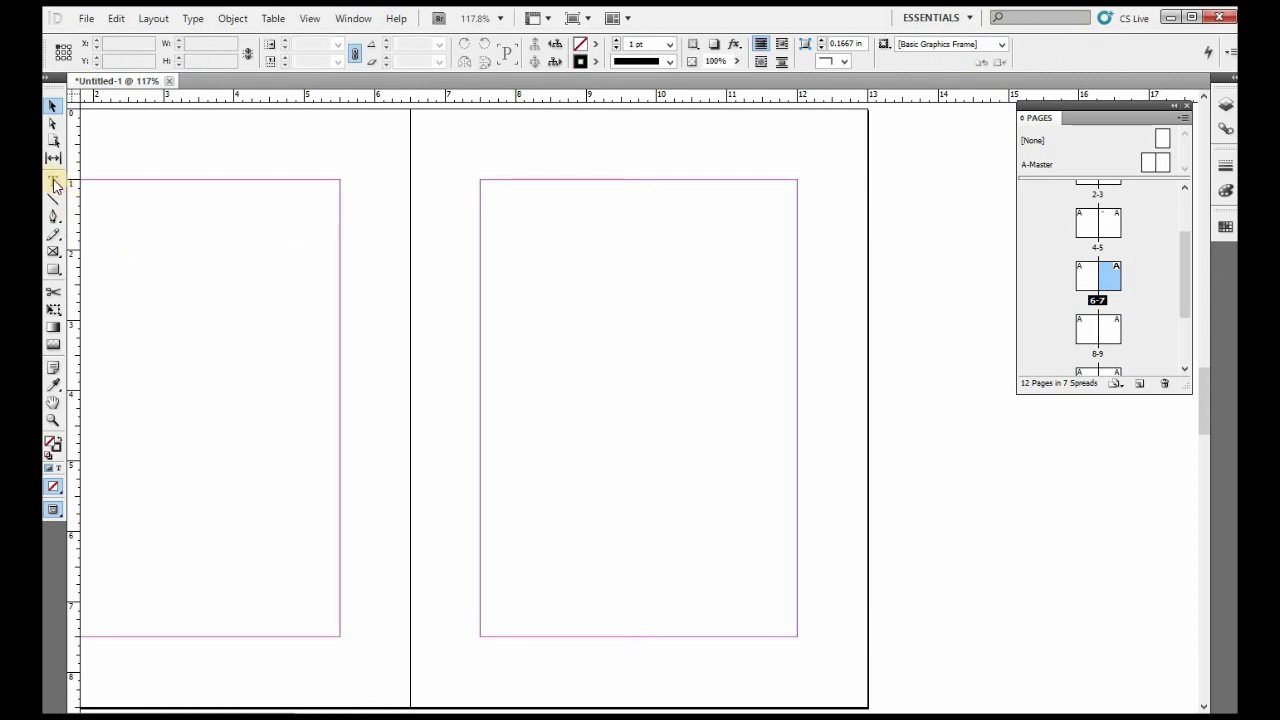
# Step: Draw a text frame filling the margins of page 7 and paste the copied Chicken Adobo recipe into it
pyautogui.click(54, 183)
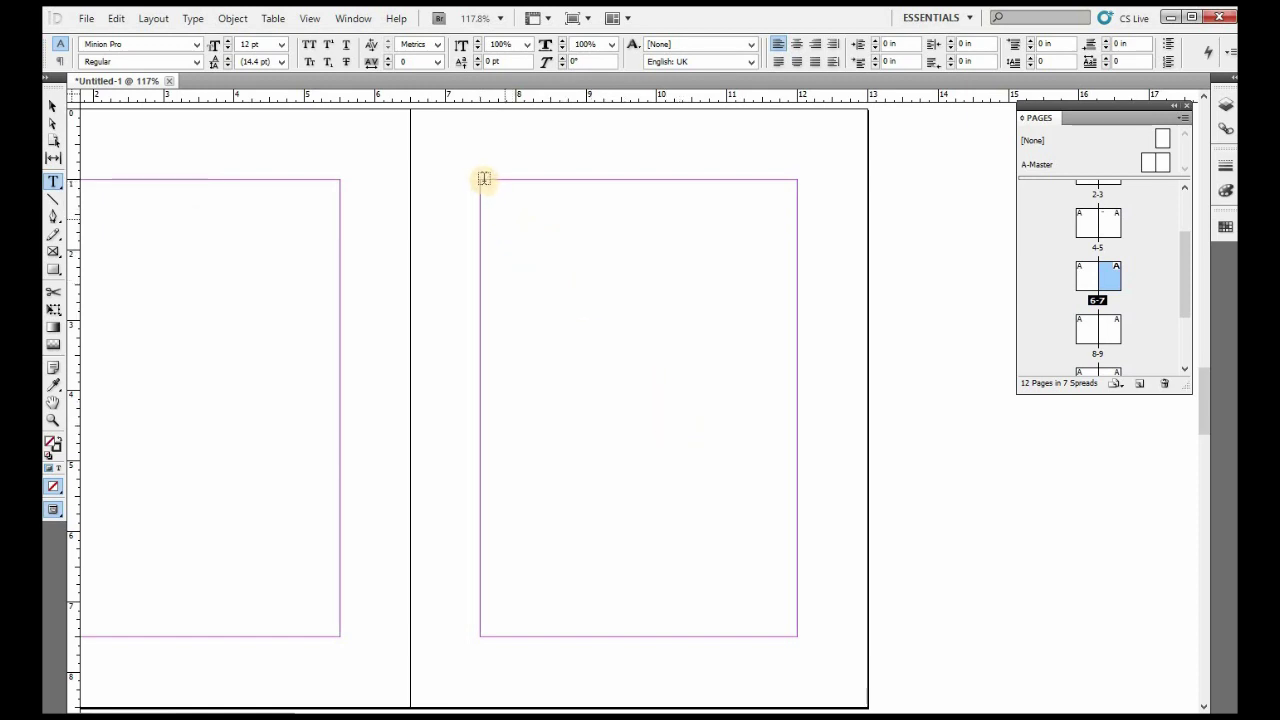
pyautogui.moveTo(491, 186); pyautogui.dragTo(799, 635)
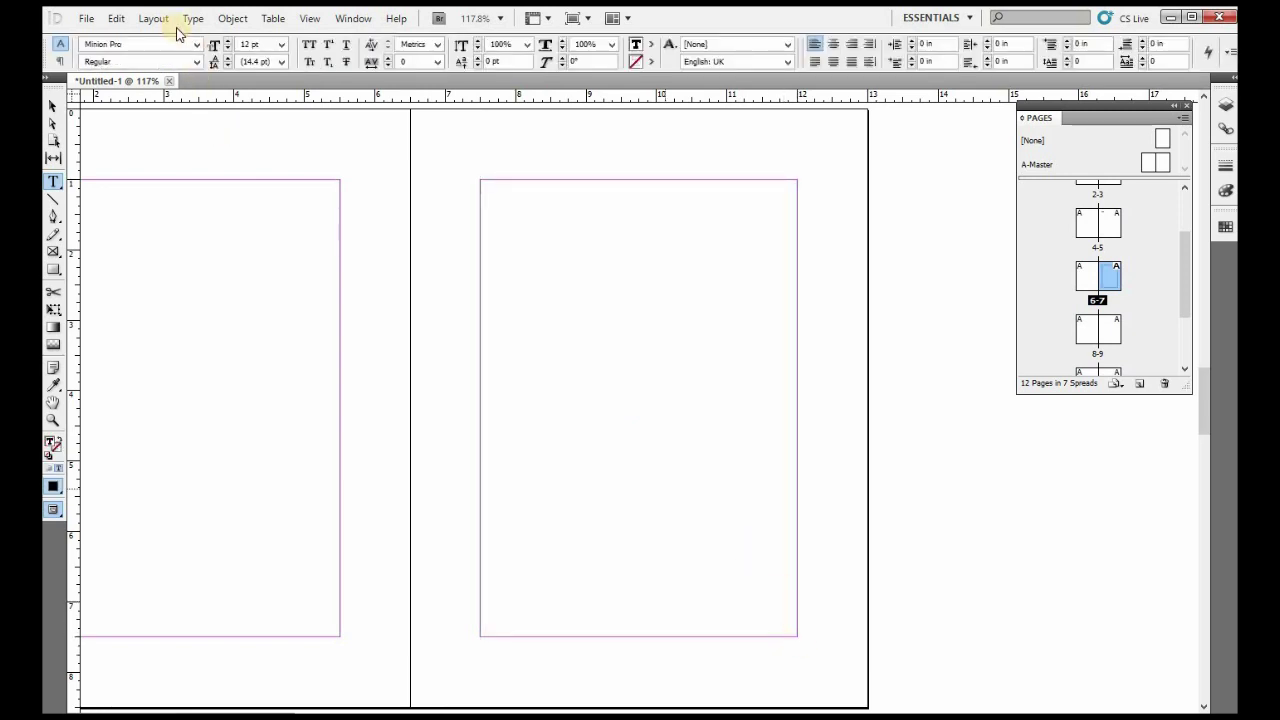
pyautogui.click(118, 18)
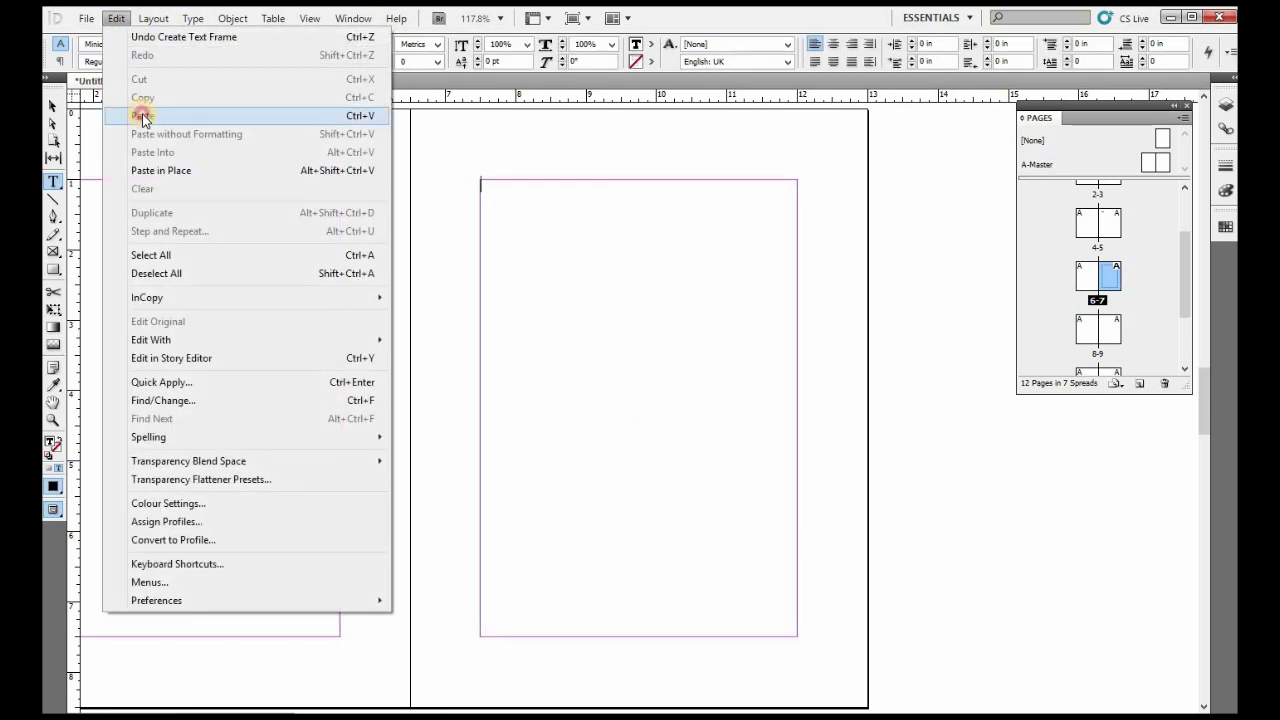
pyautogui.click(146, 116)
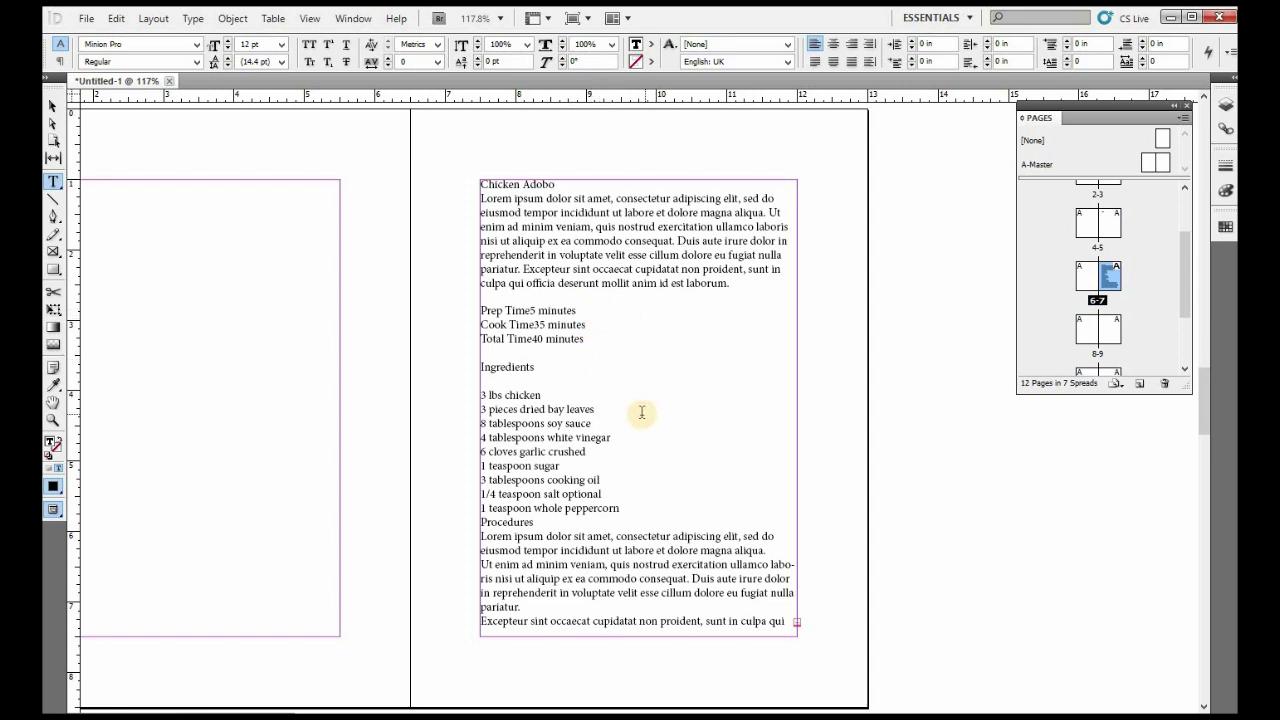
# Step: Show the character and paragraph styles and place them beside the page 7 text, clear of the page thumbnails
pyautogui.click(55, 105)
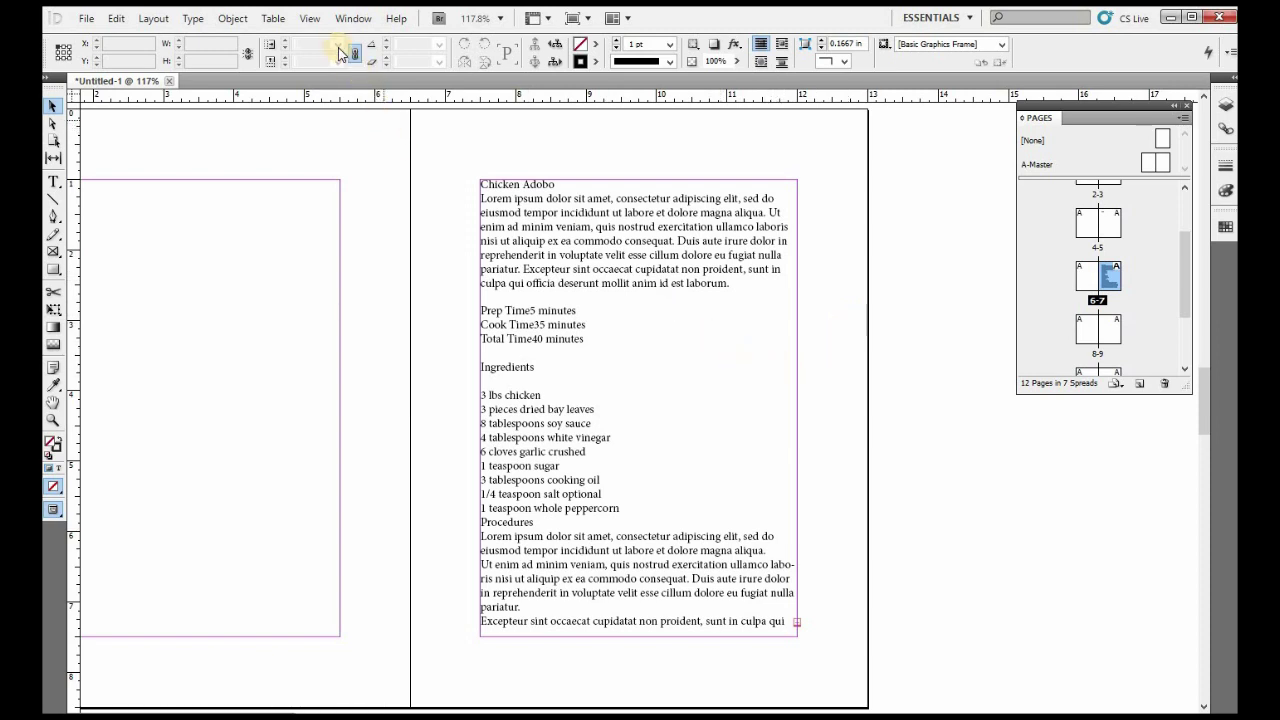
pyautogui.click(194, 18)
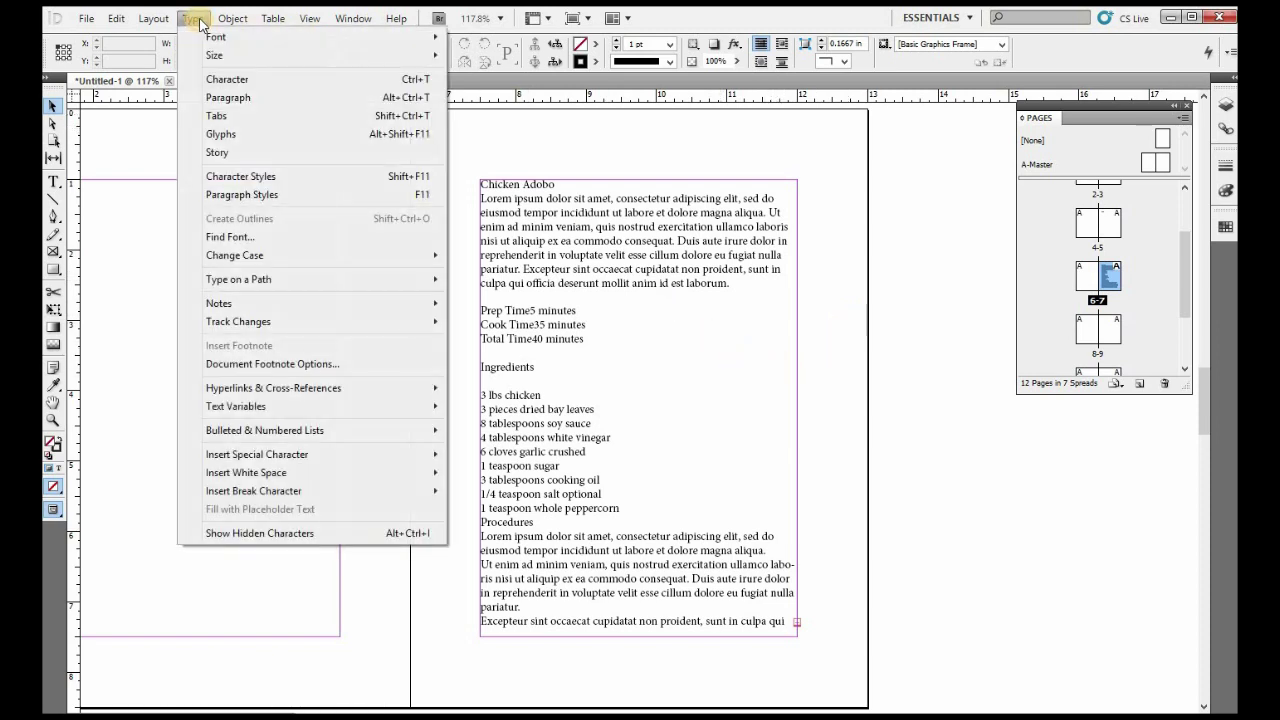
pyautogui.click(352, 18)
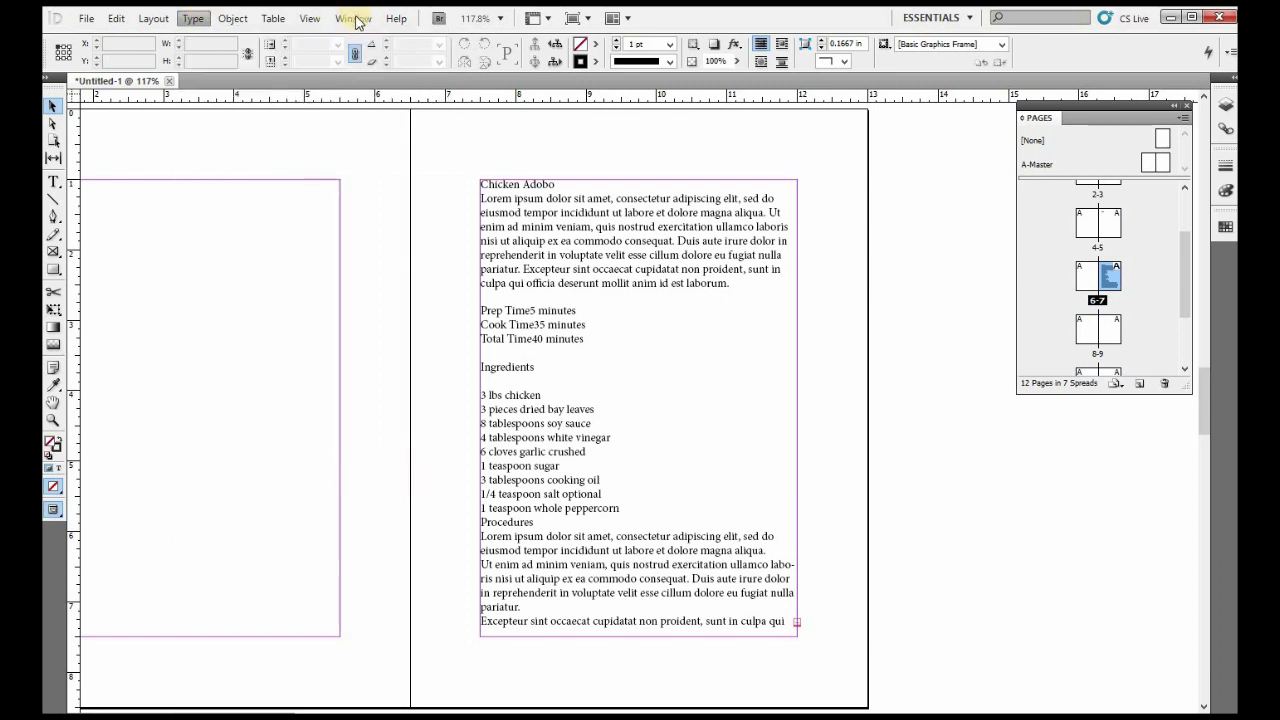
pyautogui.click(352, 18)
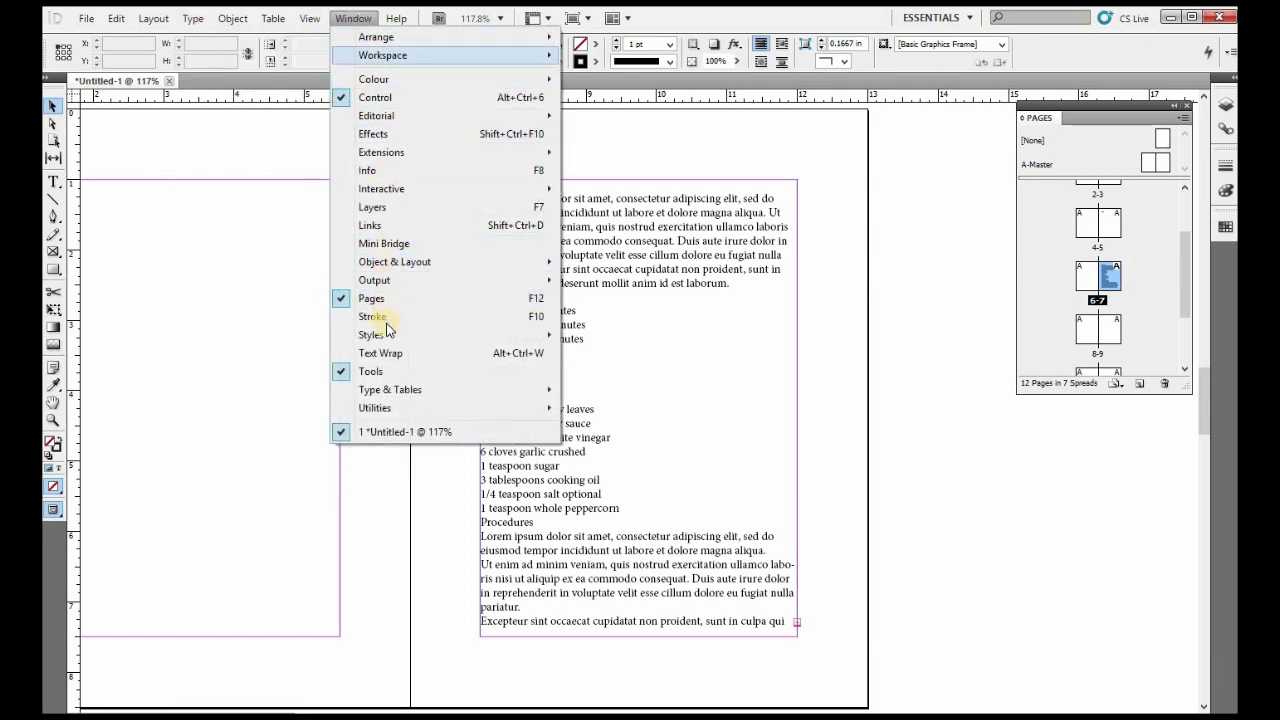
pyautogui.moveTo(390, 344)
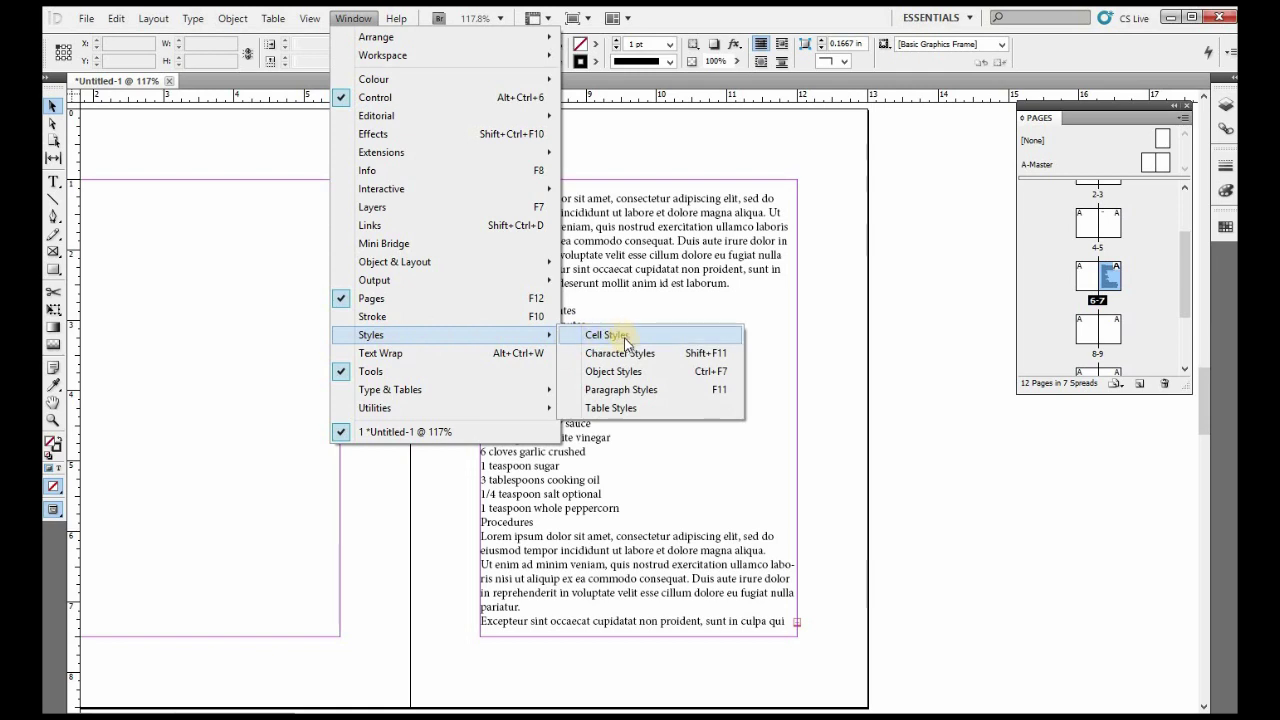
pyautogui.click(625, 390)
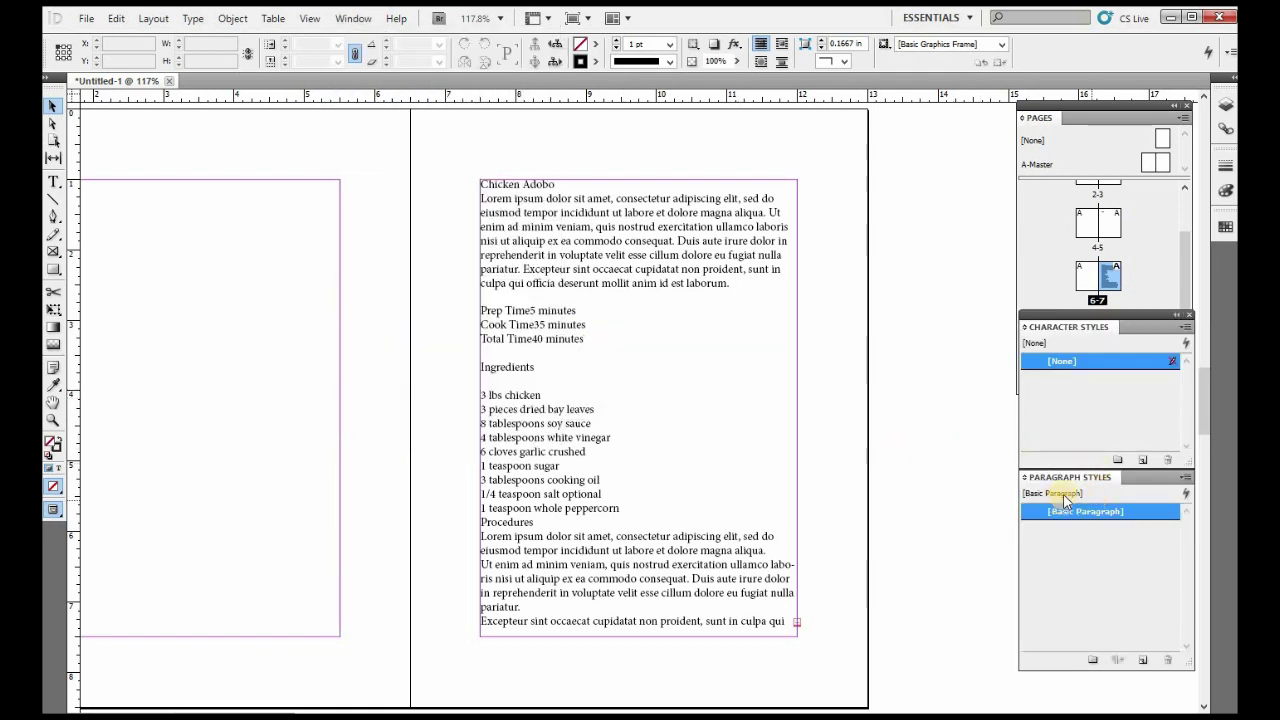
pyautogui.moveTo(1085, 327); pyautogui.dragTo(900, 328)
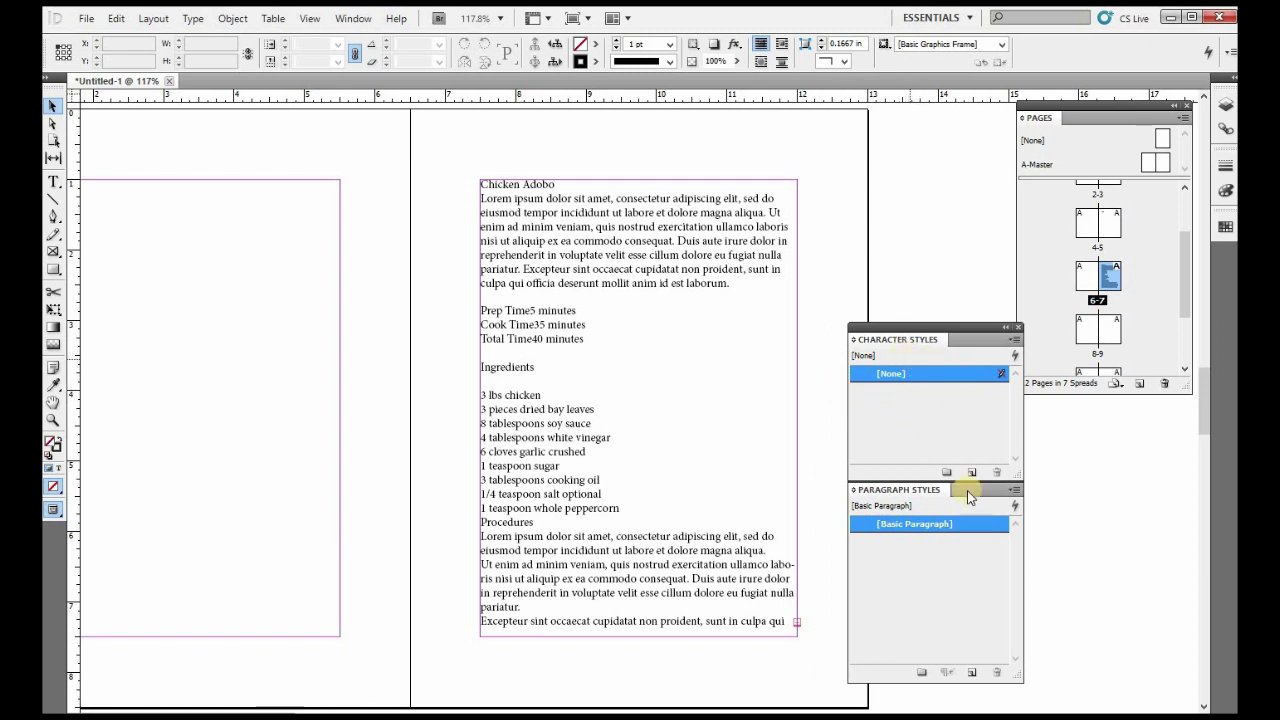
pyautogui.click(1057, 566)
pyautogui.click(936, 420)
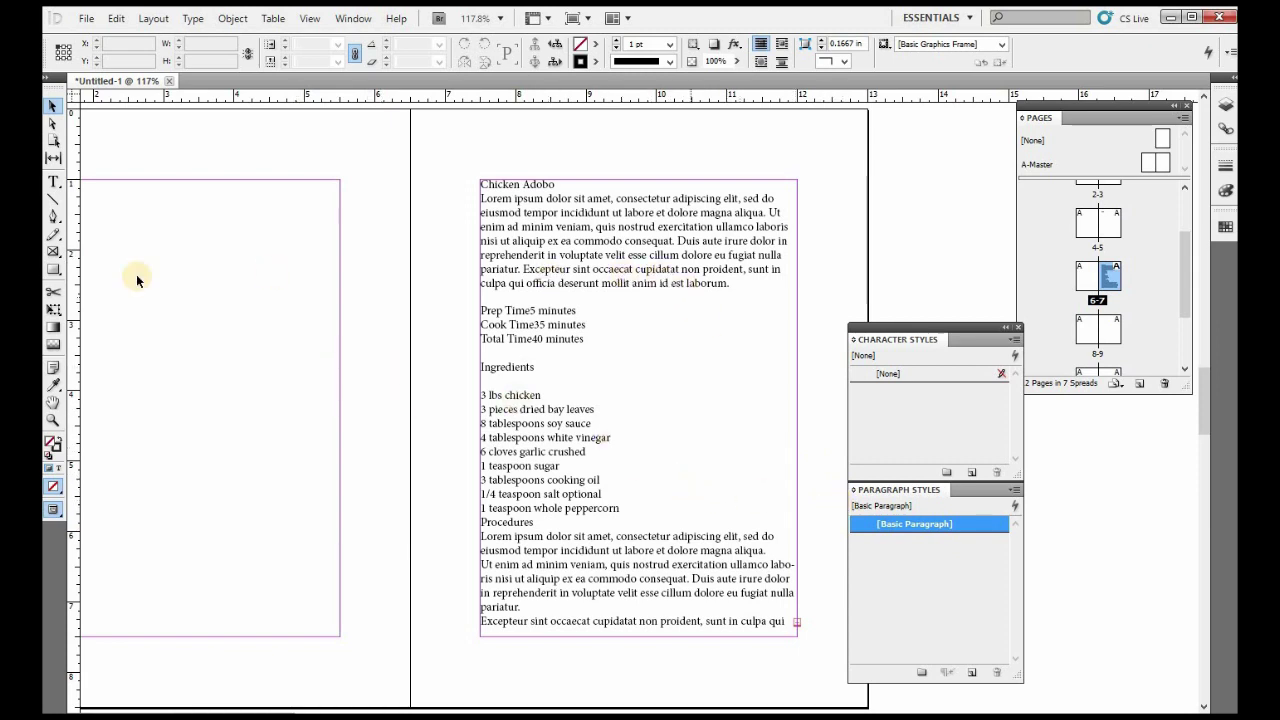
# Step: Create a character style named "title" and apply it to the Chicken Adobo heading
pyautogui.click(53, 183)
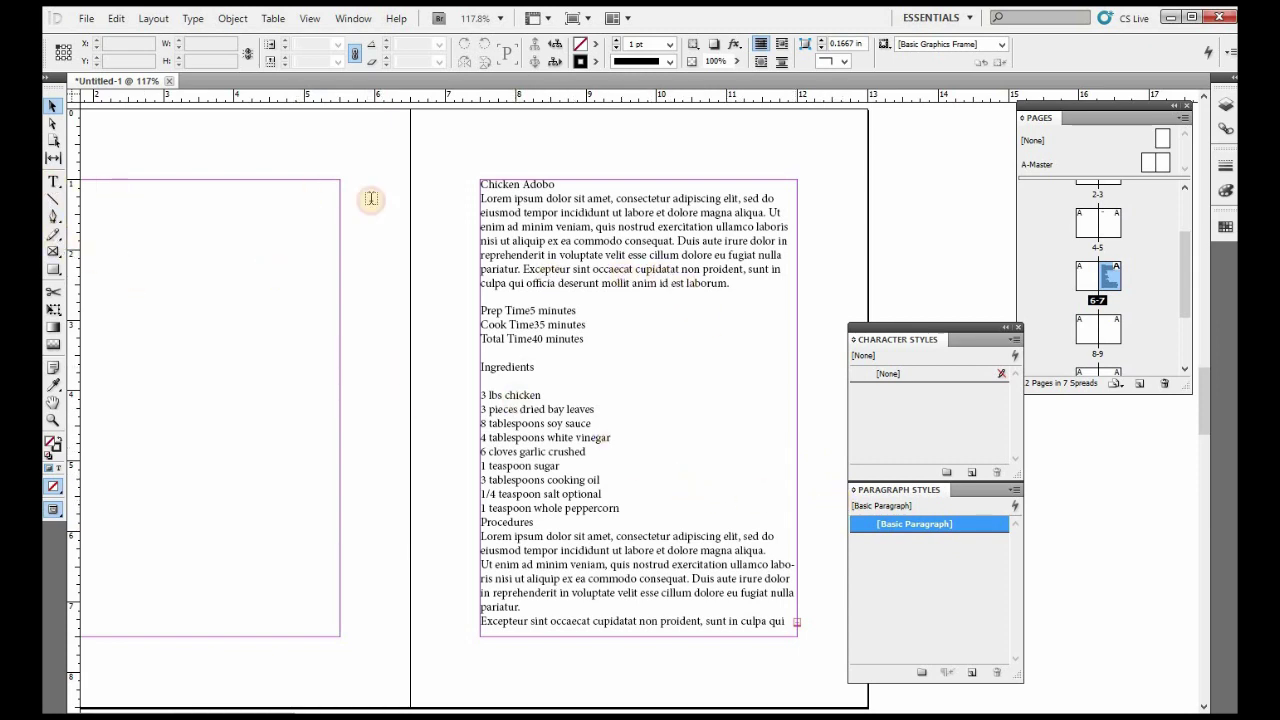
pyautogui.moveTo(557, 183); pyautogui.dragTo(466, 183)
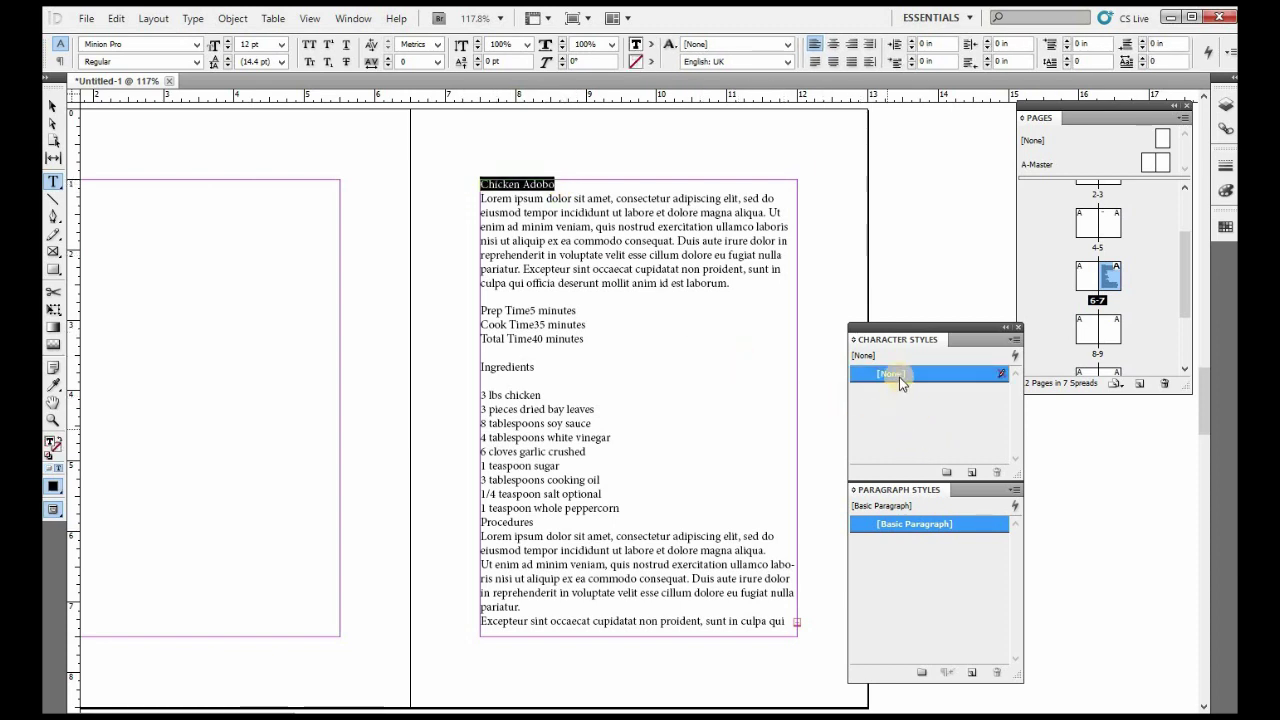
pyautogui.click(971, 473)
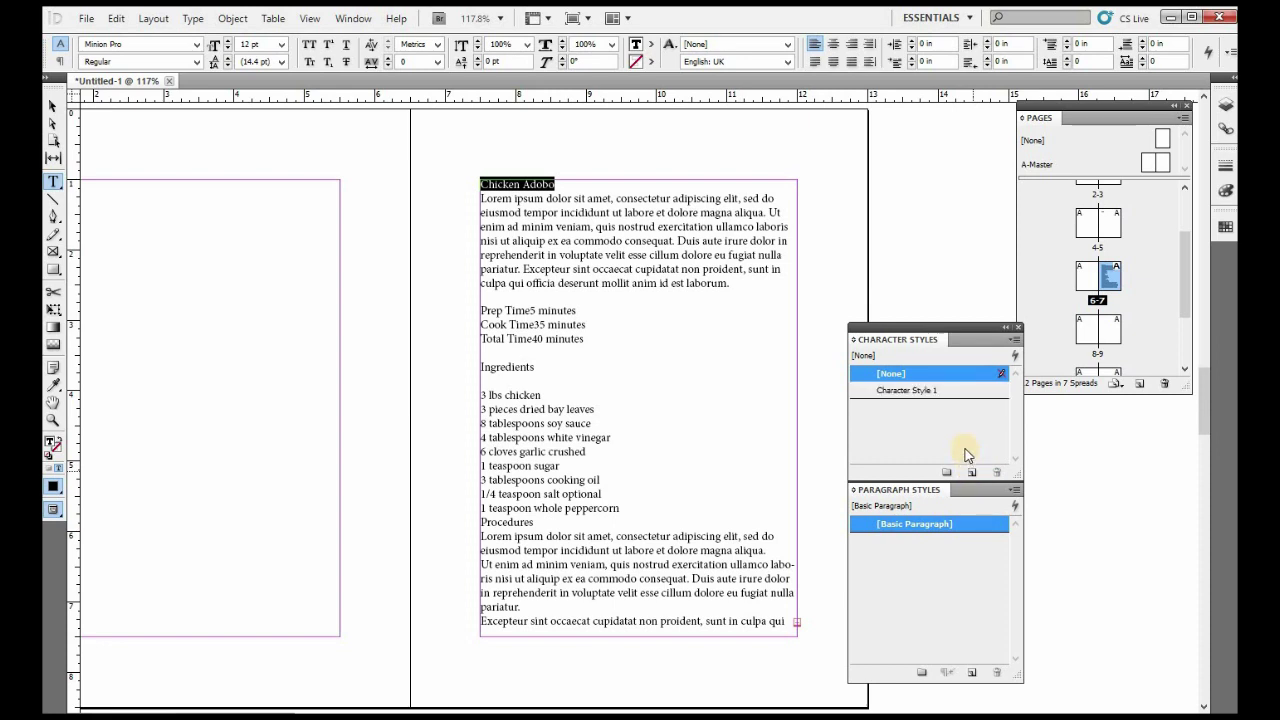
pyautogui.doubleClick(915, 391)
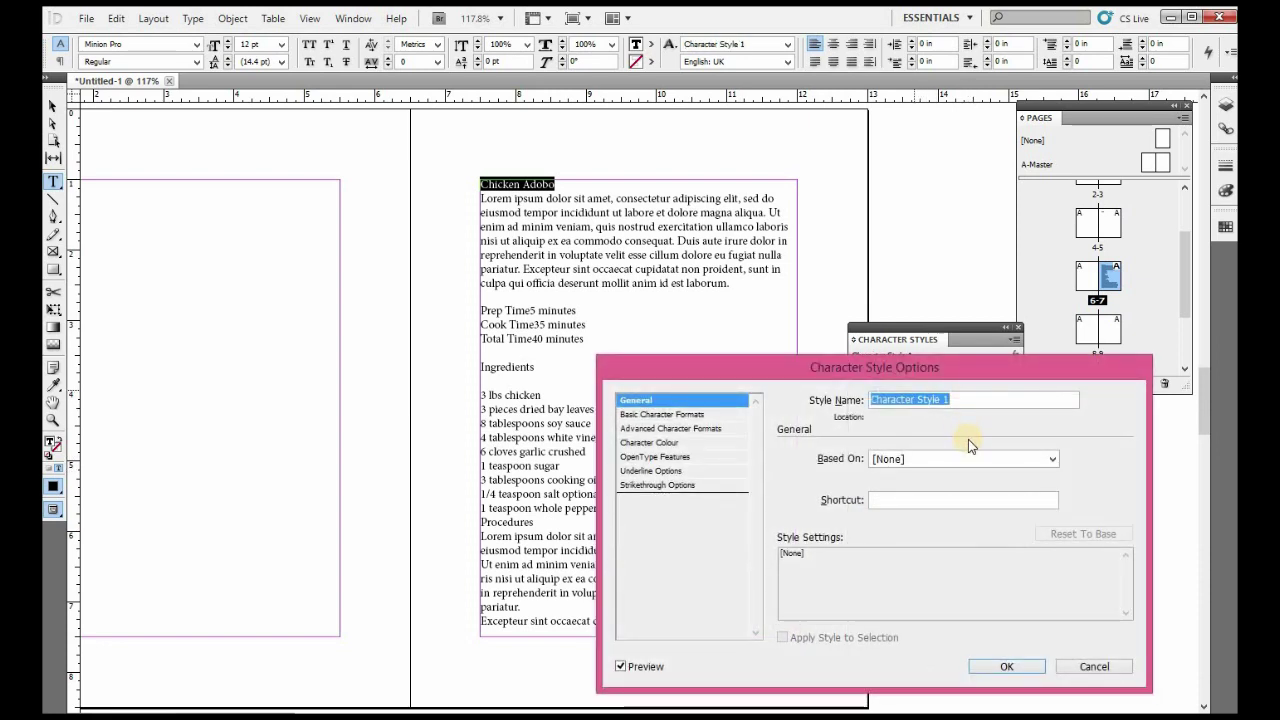
pyautogui.write('title')
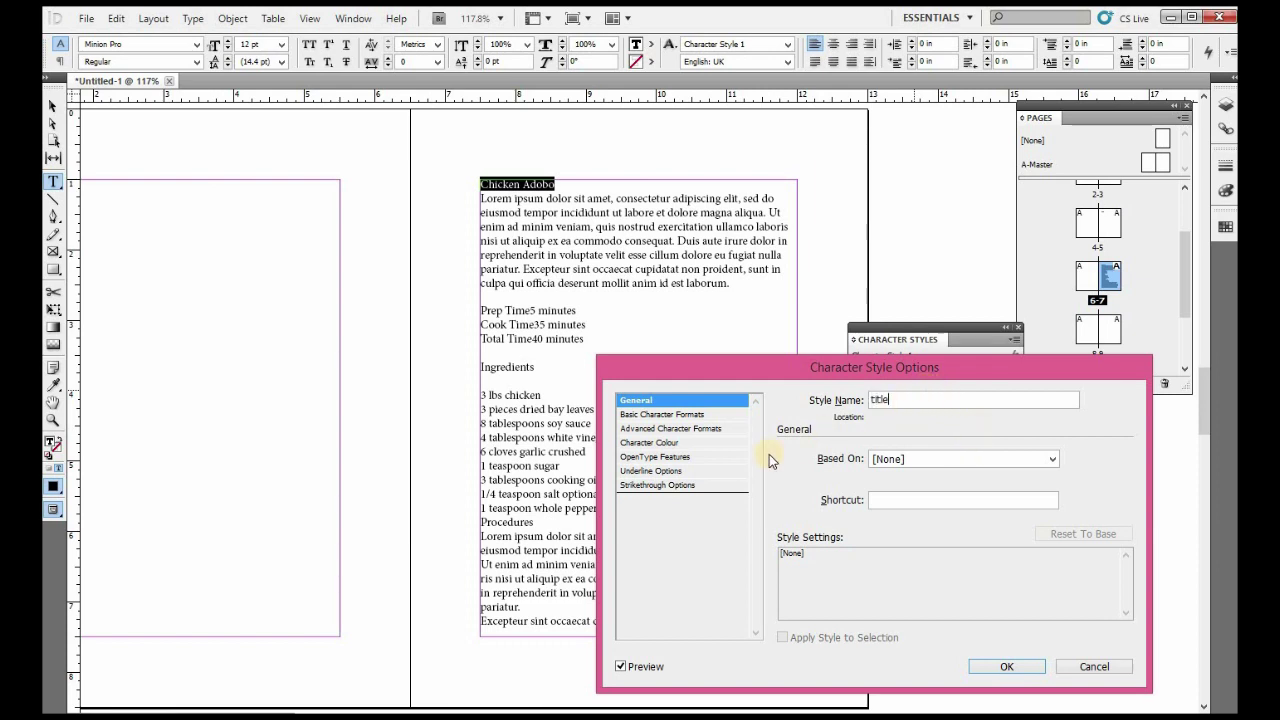
# Step: Set the "title" character style's font size to 24 pt, save the style and deselect the heading
pyautogui.click(678, 416)
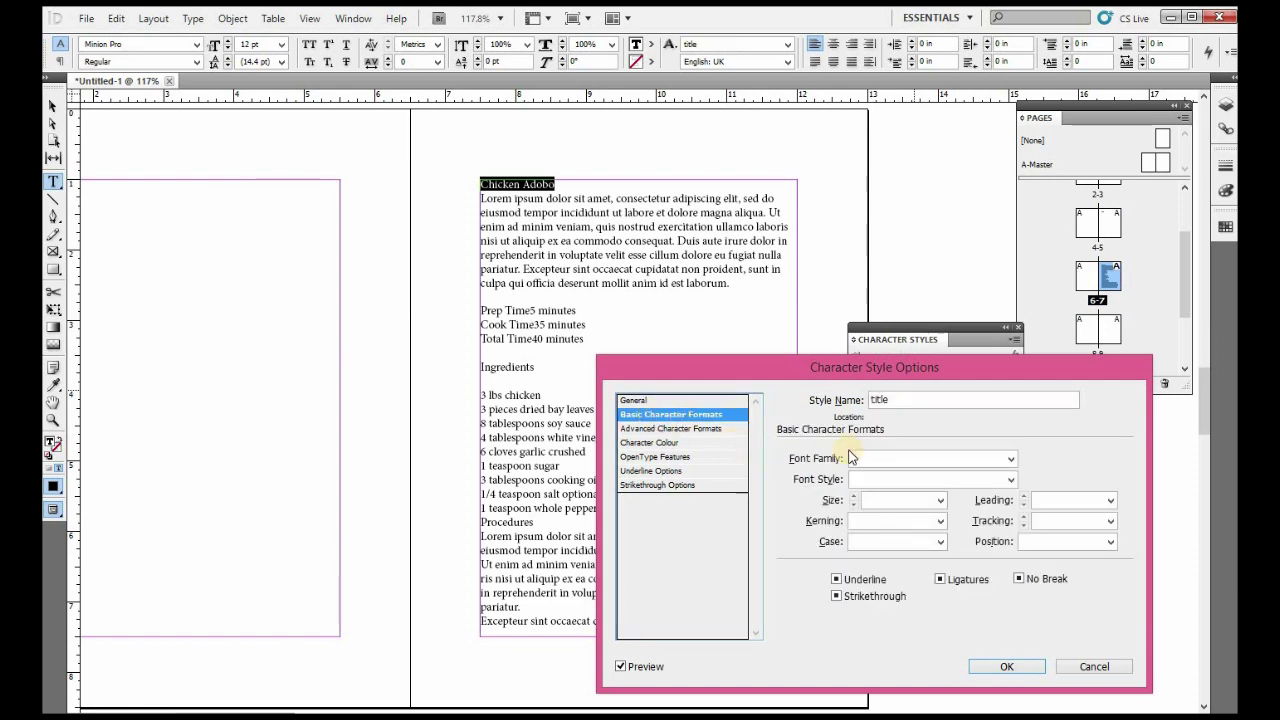
pyautogui.click(939, 500)
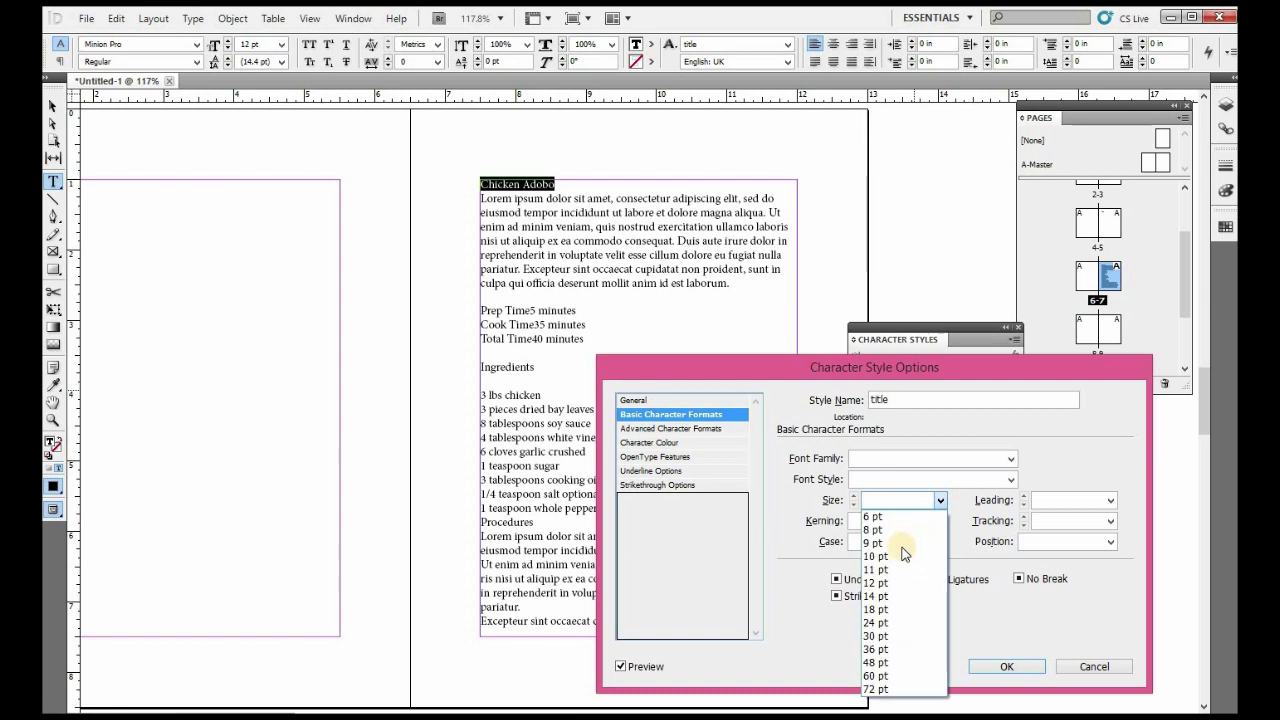
pyautogui.click(881, 636)
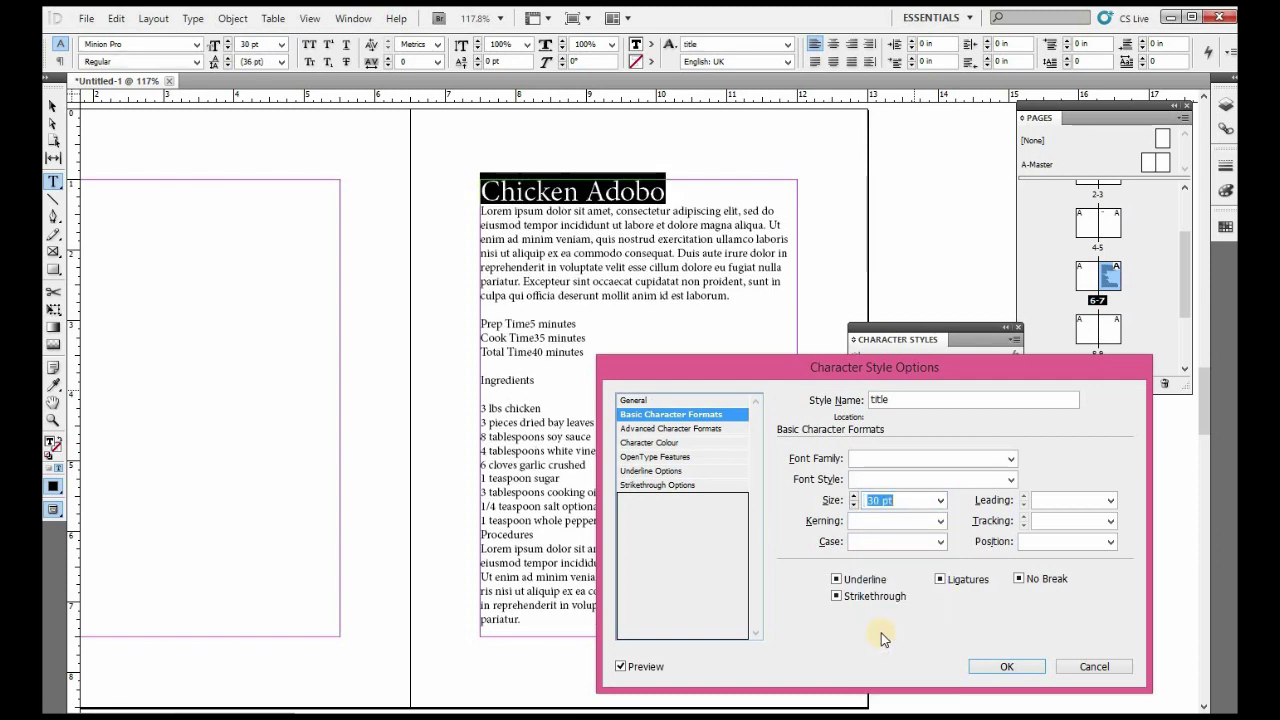
pyautogui.click(853, 506)
pyautogui.click(853, 506)
pyautogui.click(853, 506)
pyautogui.click(853, 506)
pyautogui.click(853, 506)
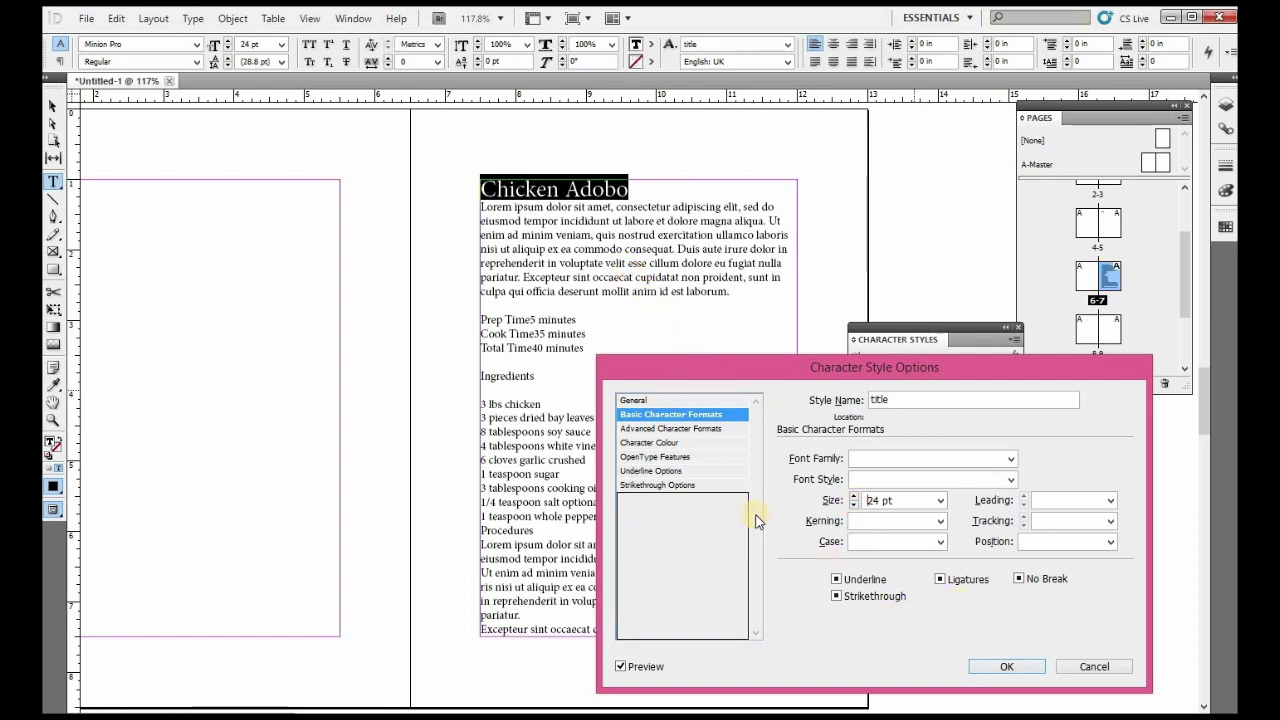
pyautogui.click(998, 660)
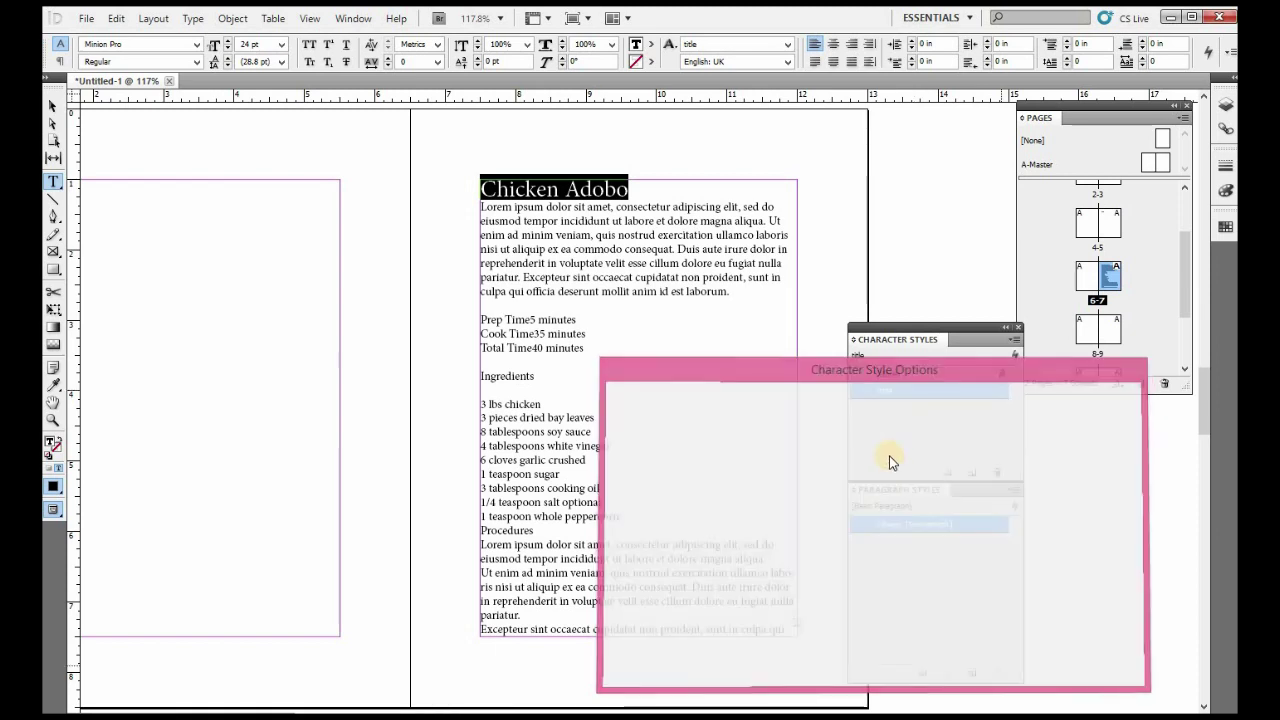
pyautogui.click(558, 357)
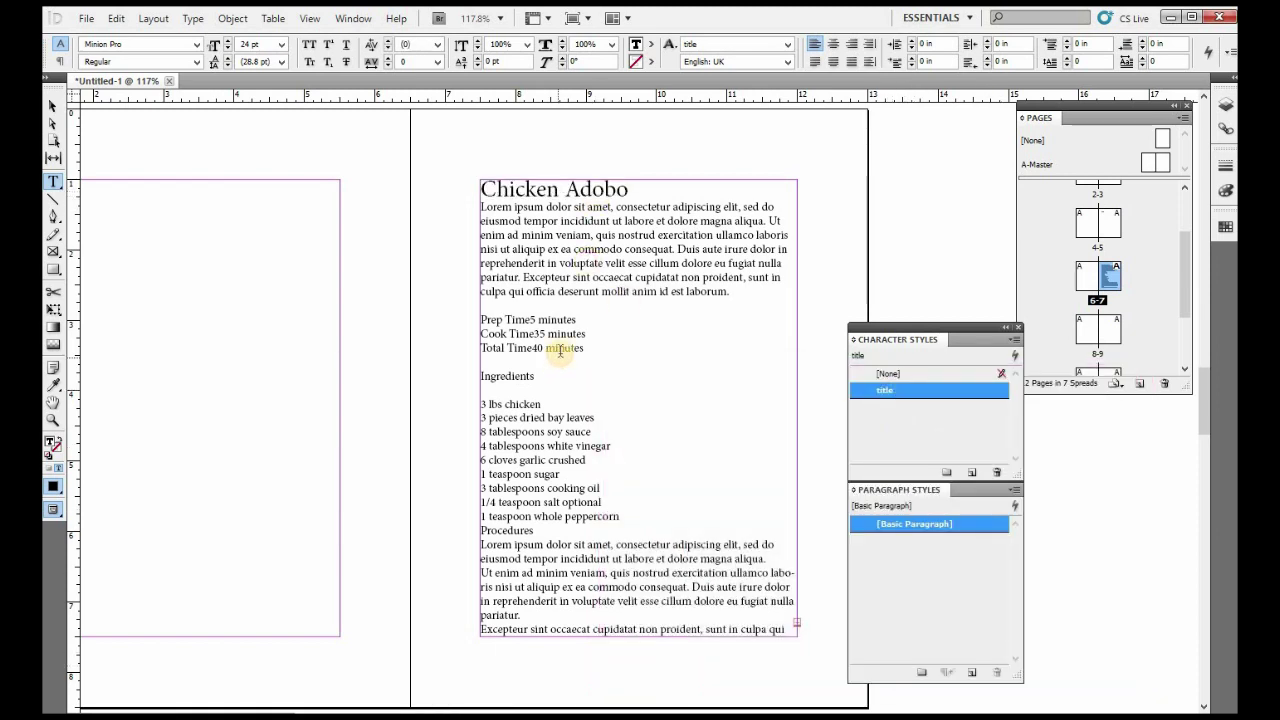
# Step: Create a paragraph style named "description" with the lorem ipsum paragraph below the Chicken Adobo heading selected
pyautogui.click(737, 291)
pyautogui.moveTo(509, 247); pyautogui.dragTo(452, 202)
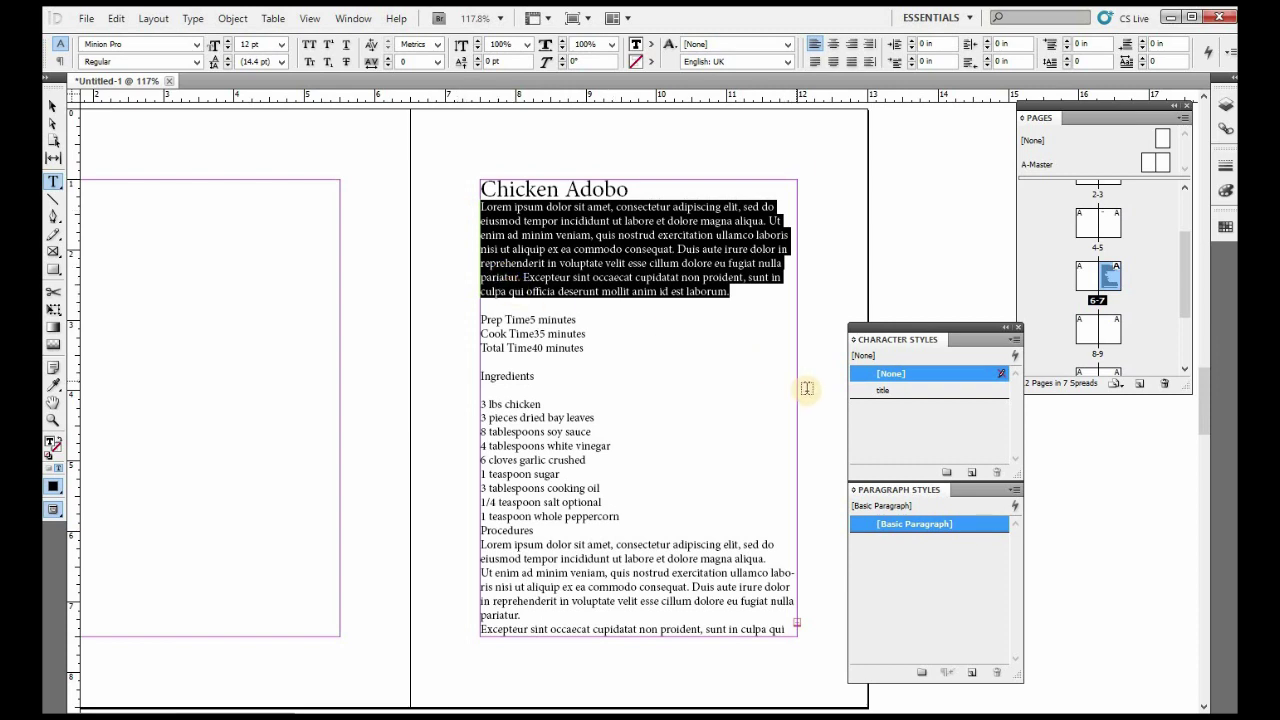
pyautogui.click(905, 525)
pyautogui.click(972, 673)
pyautogui.click(928, 540)
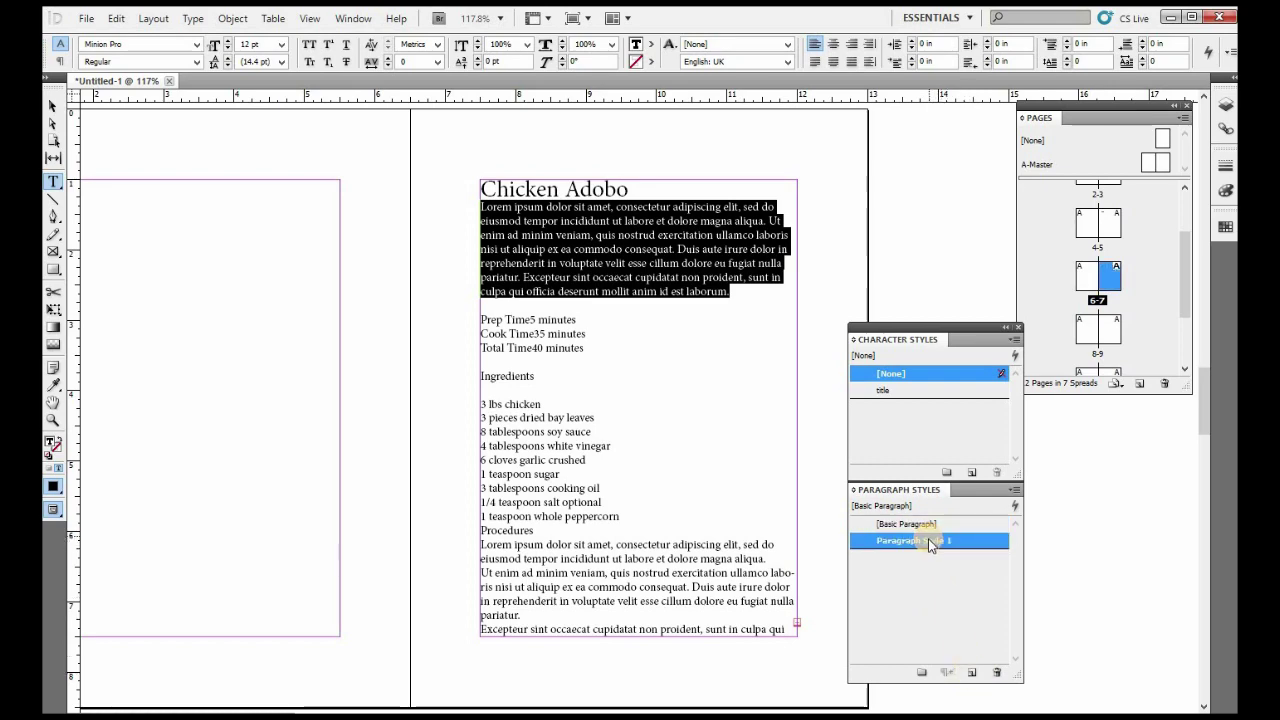
pyautogui.doubleClick(928, 540)
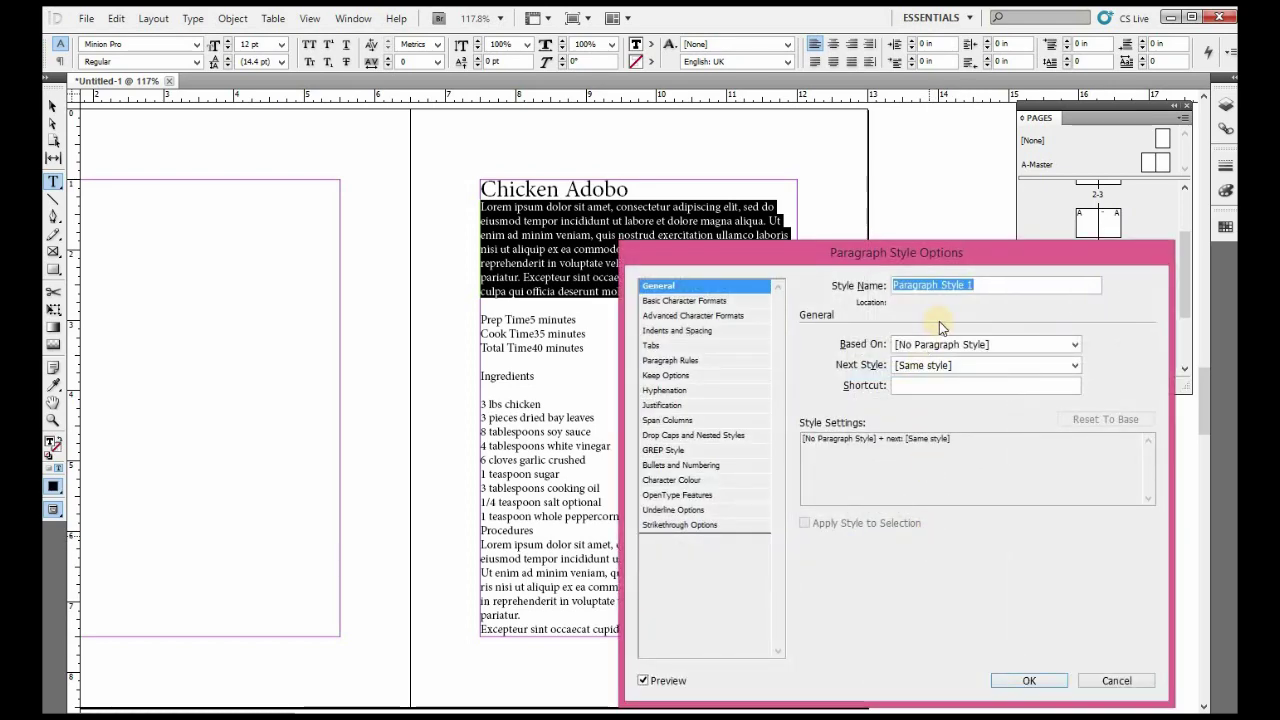
pyautogui.write('description')
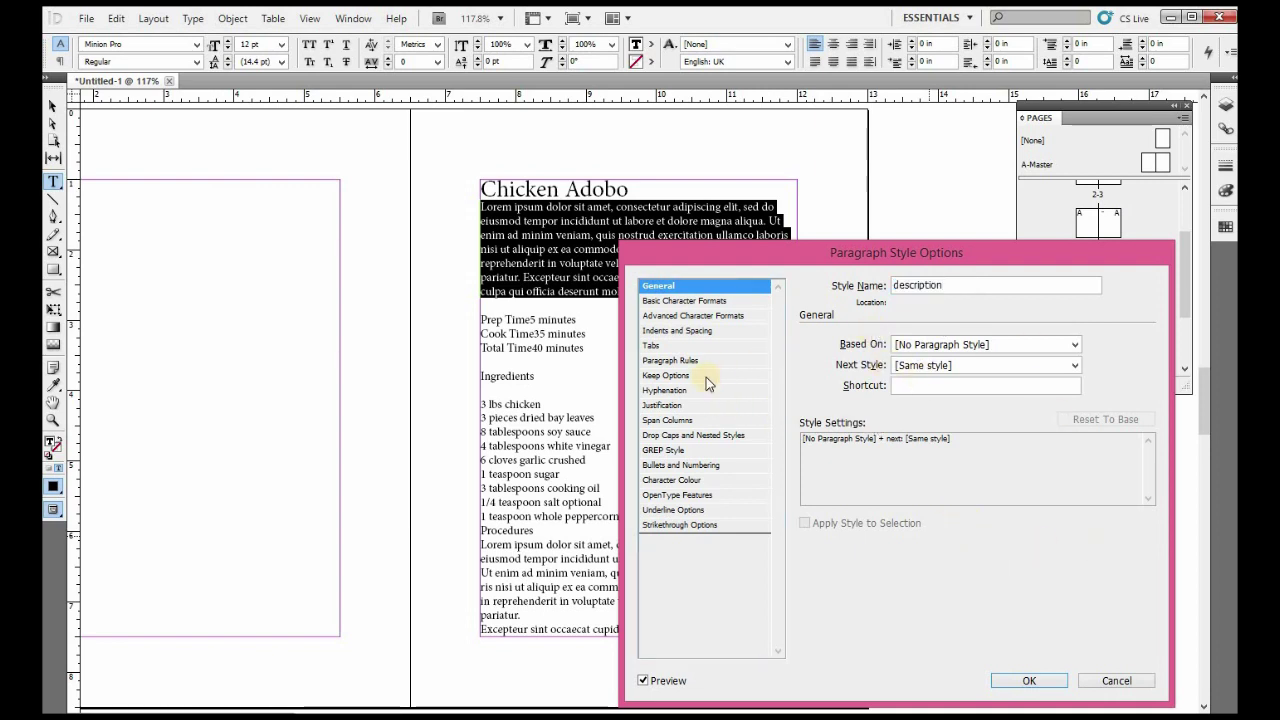
# Step: Set the "description" paragraph style's font size to 10 pt, review its justification and indent settings, and save the style
pyautogui.click(684, 301)
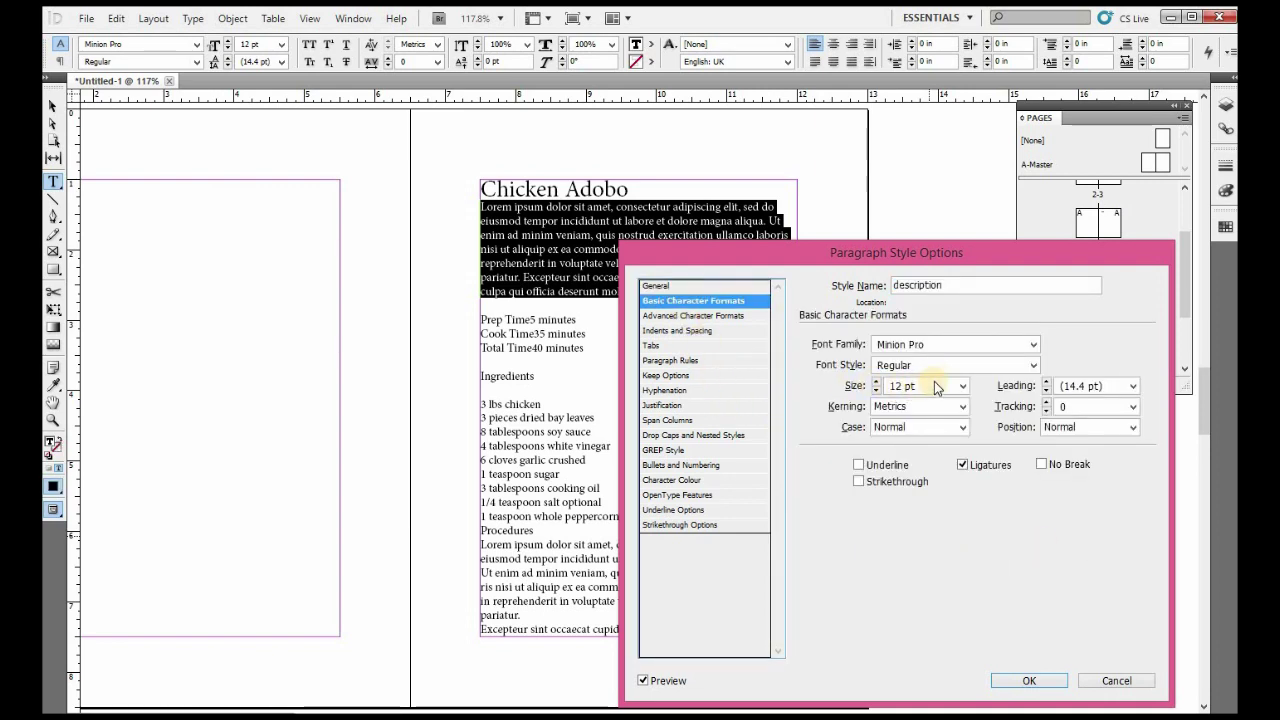
pyautogui.click(877, 391)
pyautogui.click(877, 391)
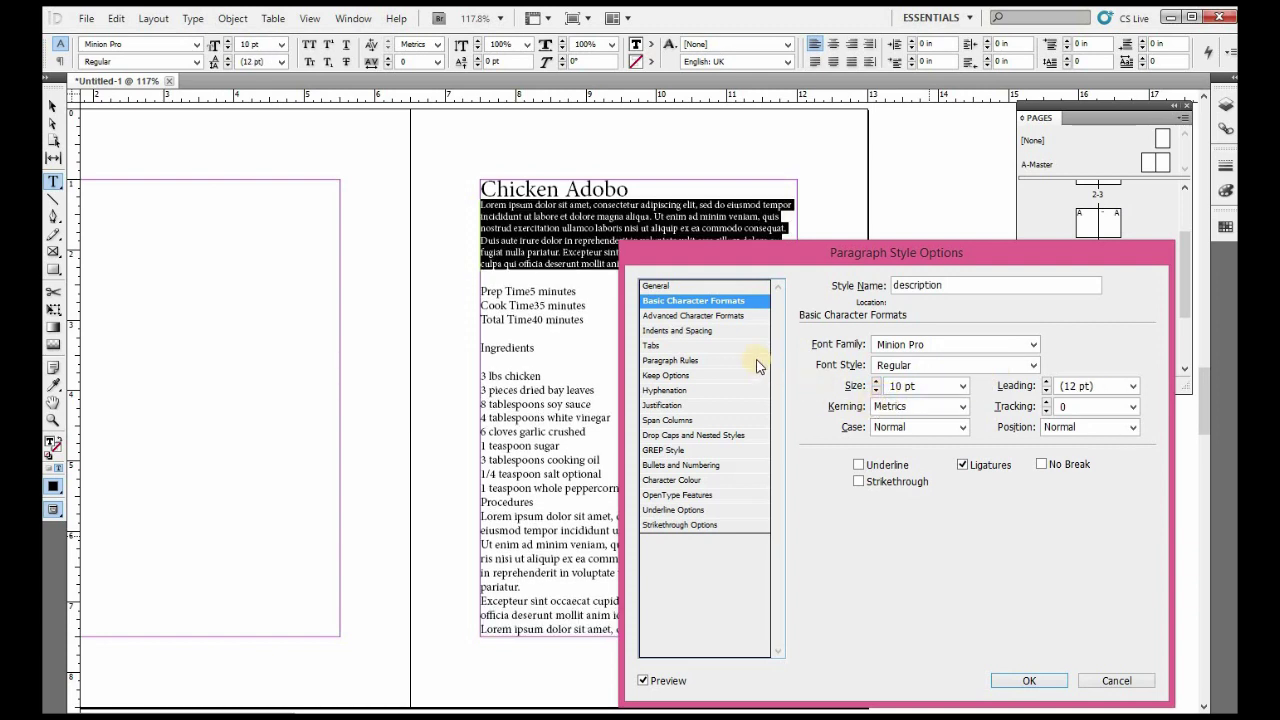
pyautogui.click(675, 406)
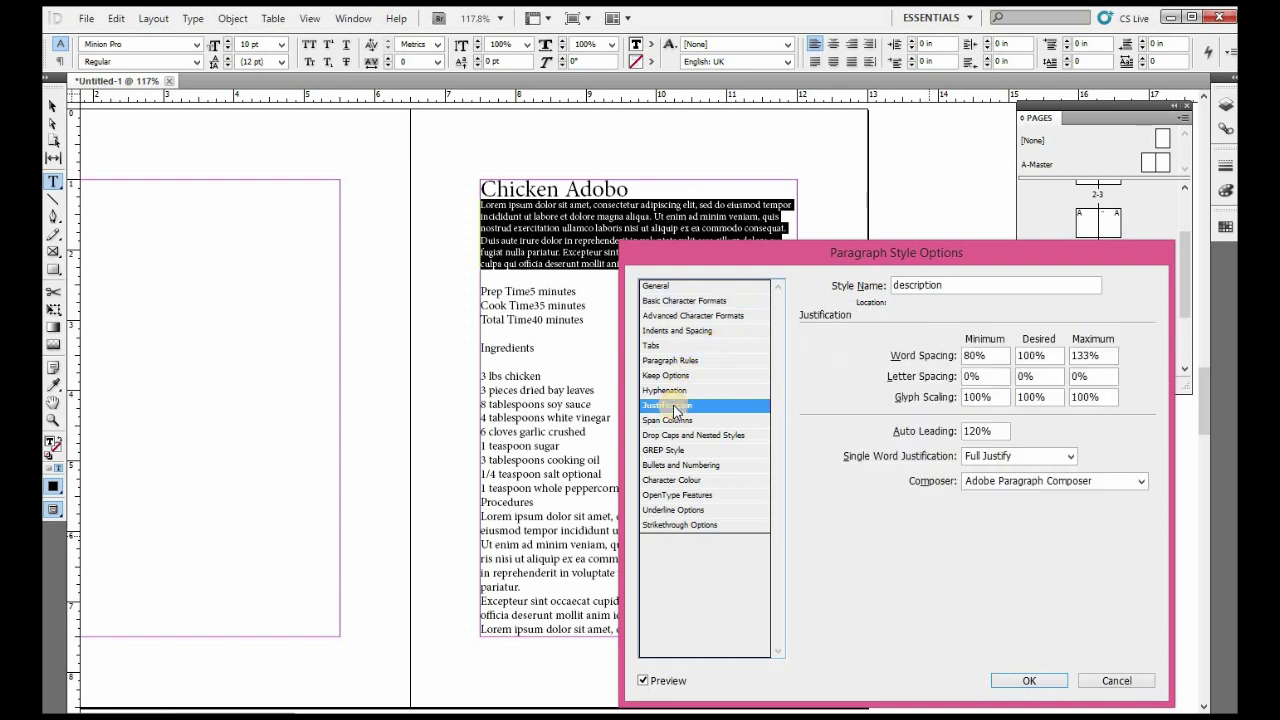
pyautogui.click(684, 331)
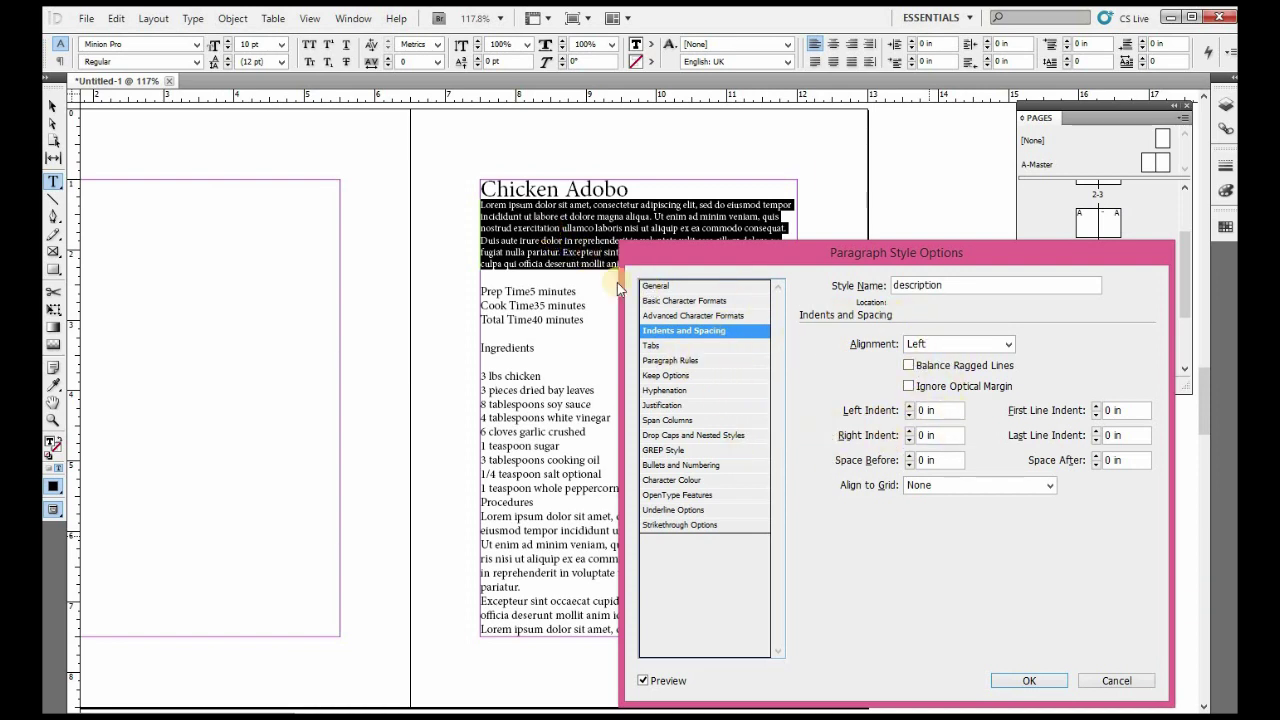
pyautogui.click(1010, 678)
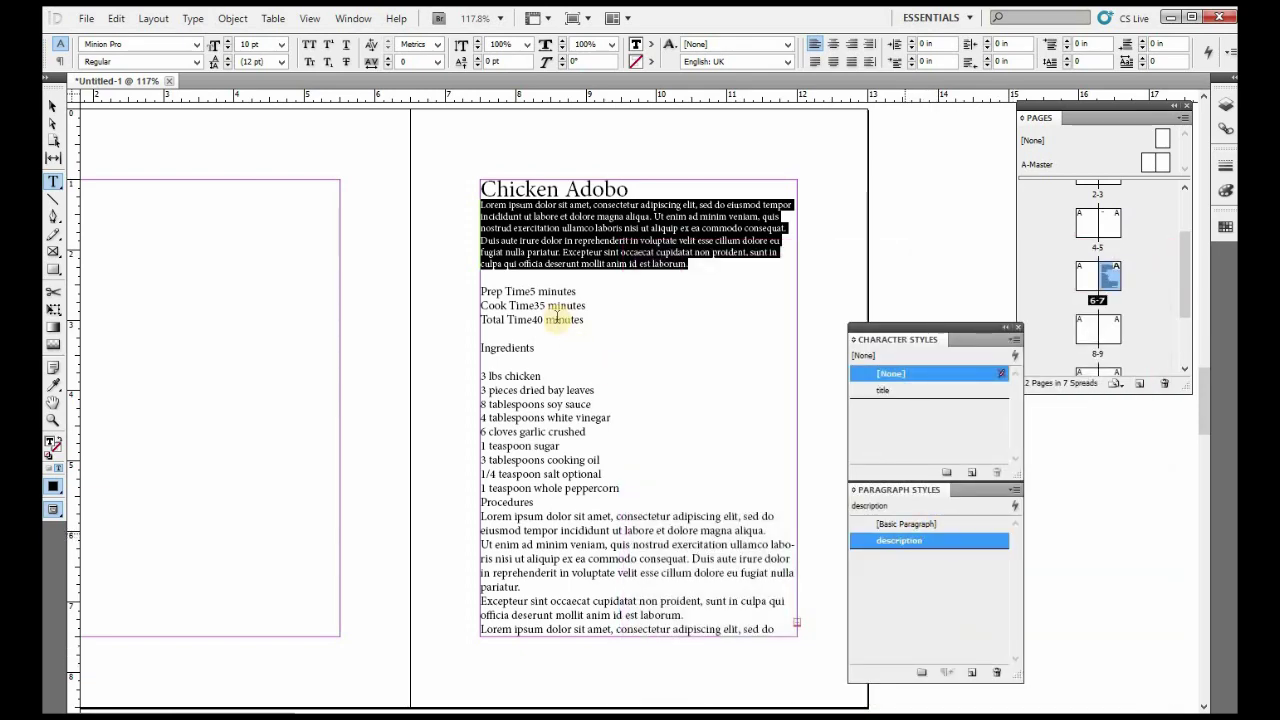
# Step: Apply the "description" paragraph style to the prep, cook and total time lines and rename the style "description and prep"
pyautogui.moveTo(586, 320); pyautogui.dragTo(465, 291)
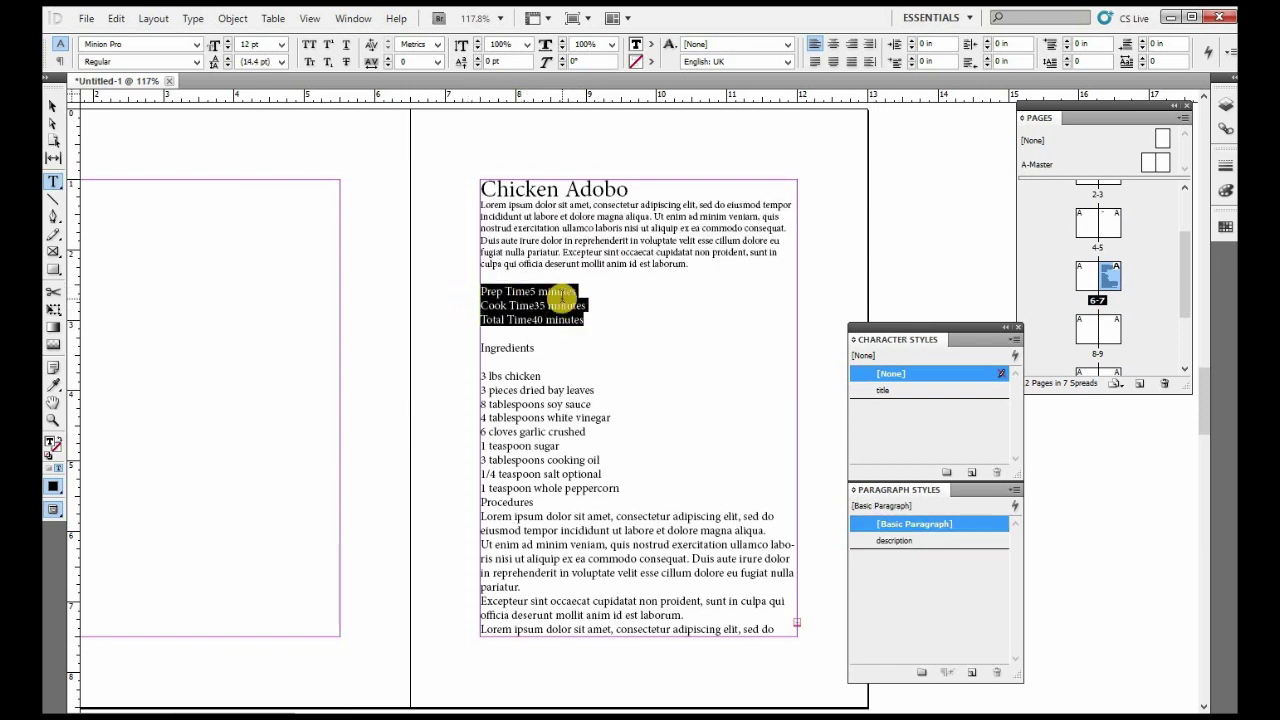
pyautogui.click(905, 546)
pyautogui.click(922, 541)
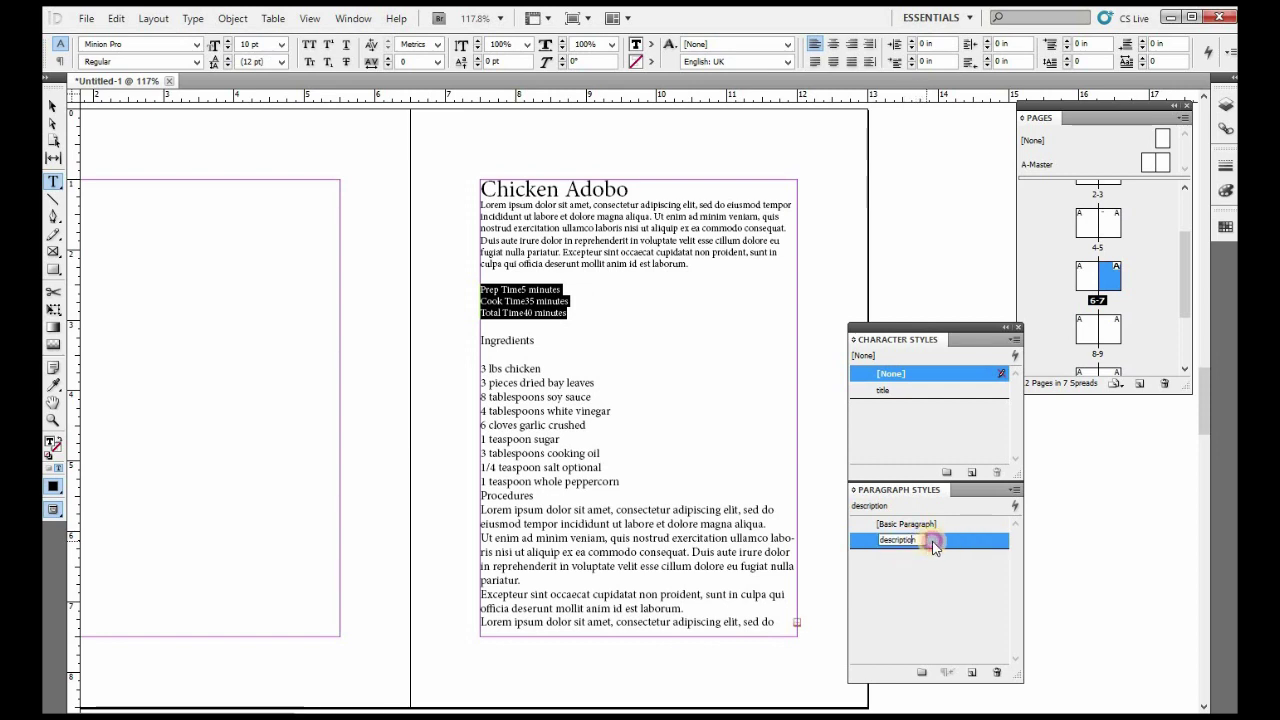
pyautogui.doubleClick(933, 546)
pyautogui.click(971, 287)
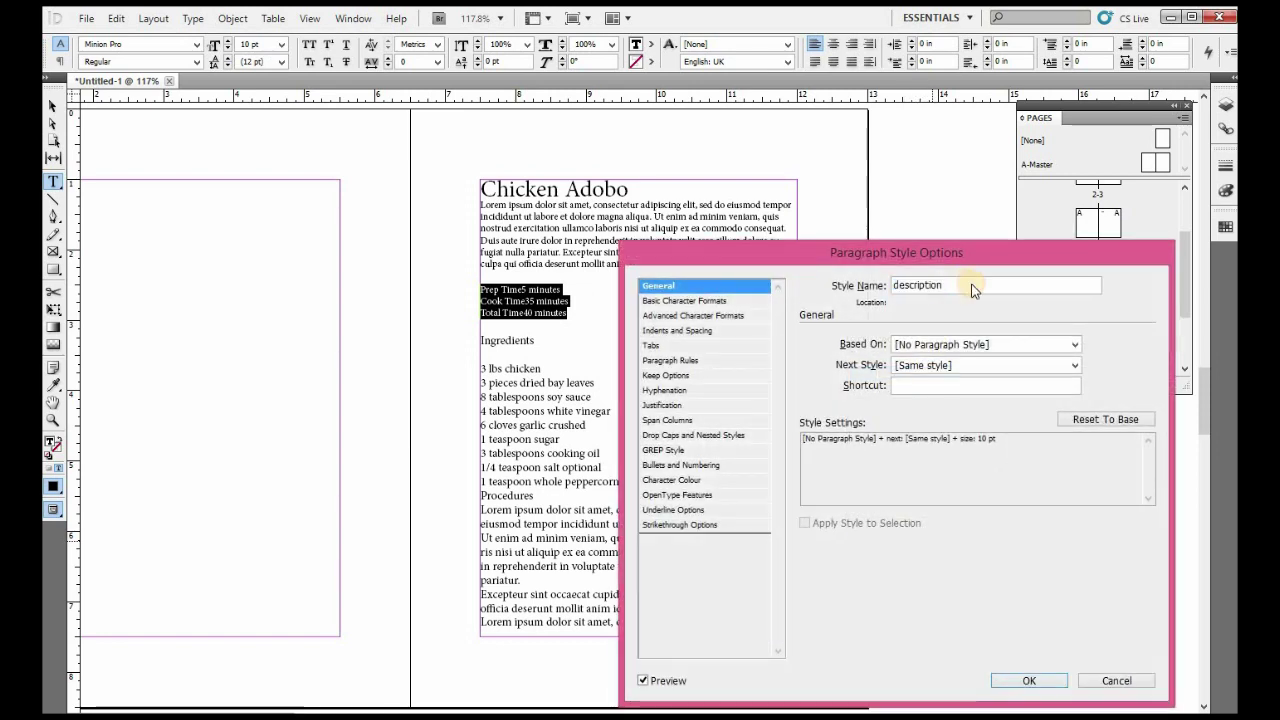
pyautogui.write('and prep')
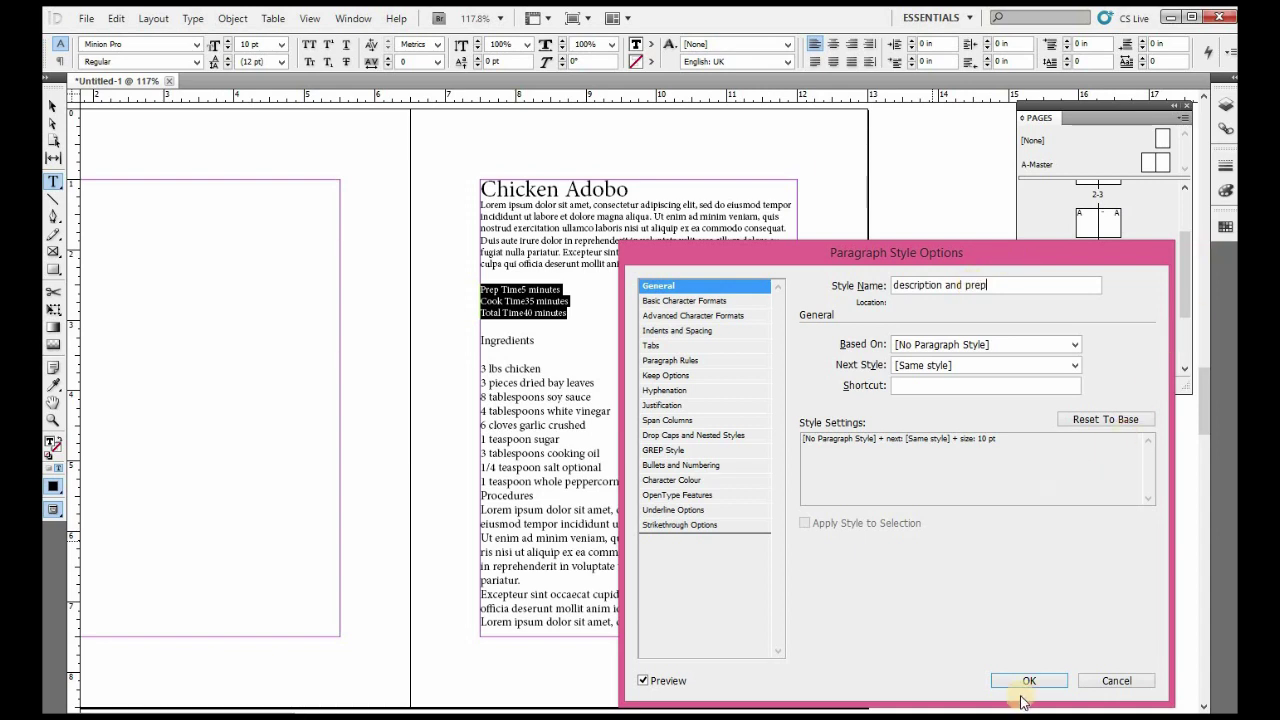
pyautogui.press('Return')
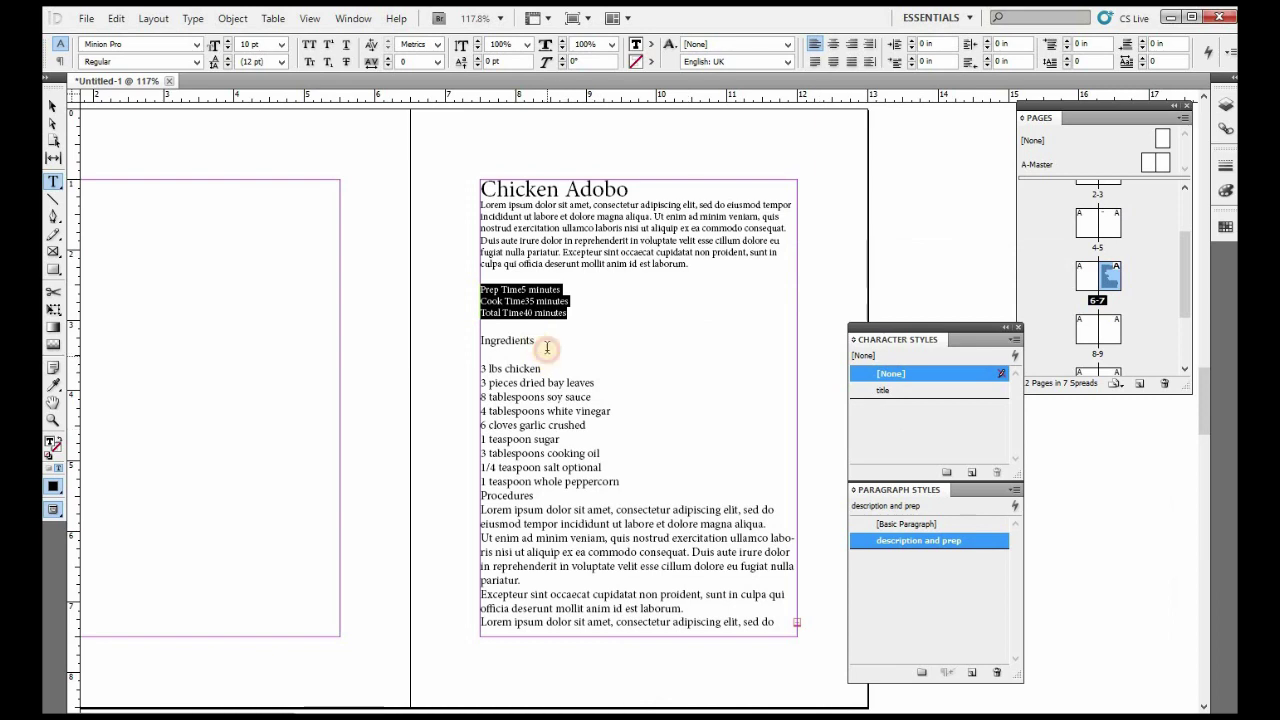
# Step: Create a character style named "ingredients and procedures" and apply it to the Ingredients heading
pyautogui.click(535, 341)
pyautogui.moveTo(462, 342); pyautogui.dragTo(455, 344)
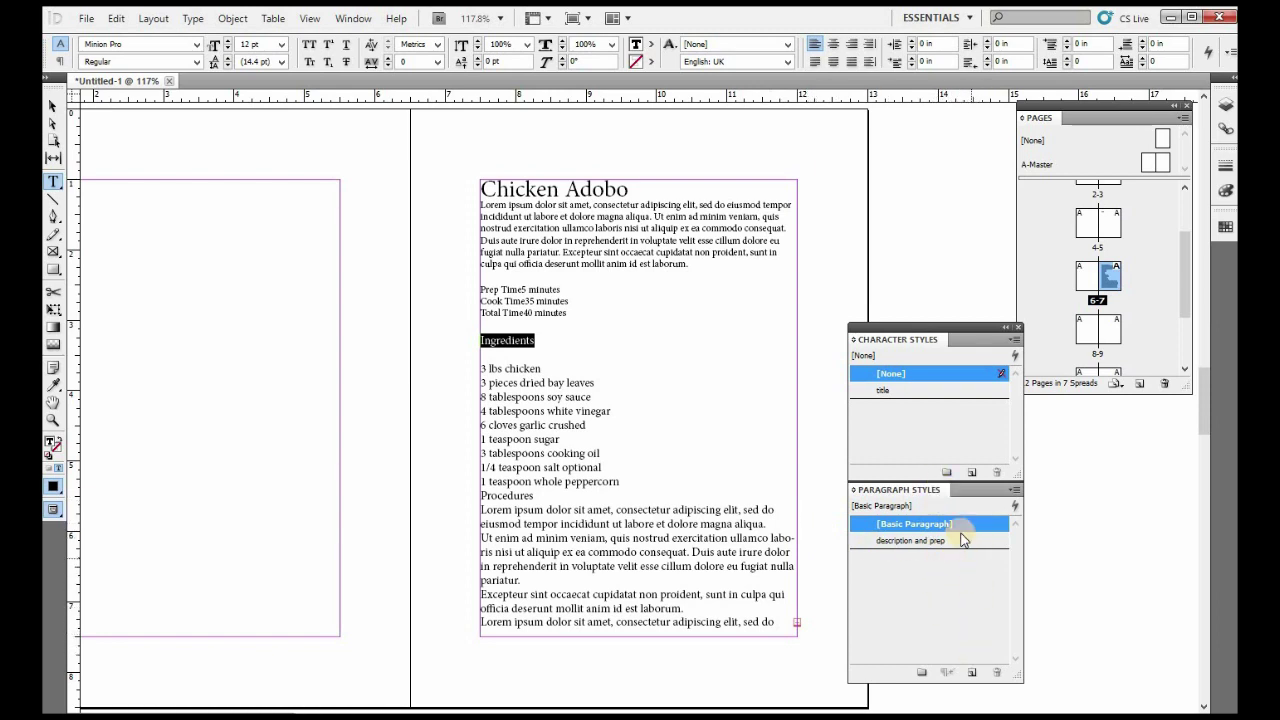
pyautogui.click(944, 432)
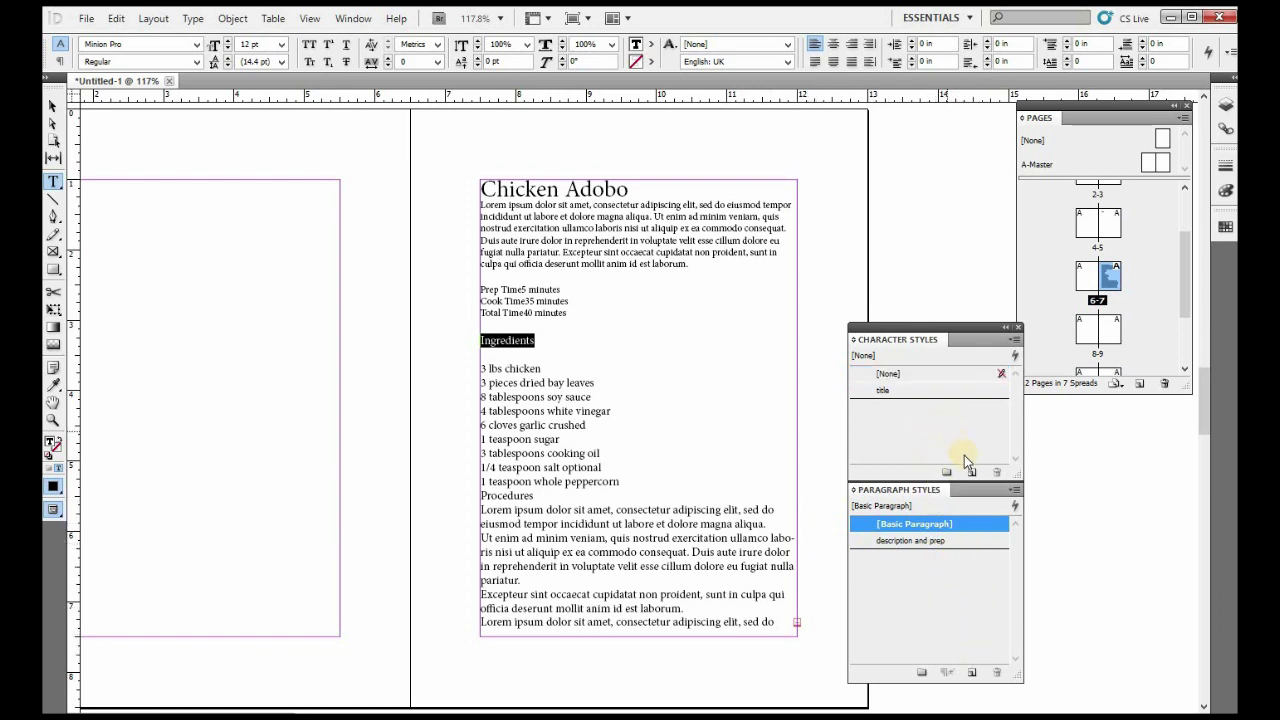
pyautogui.click(970, 471)
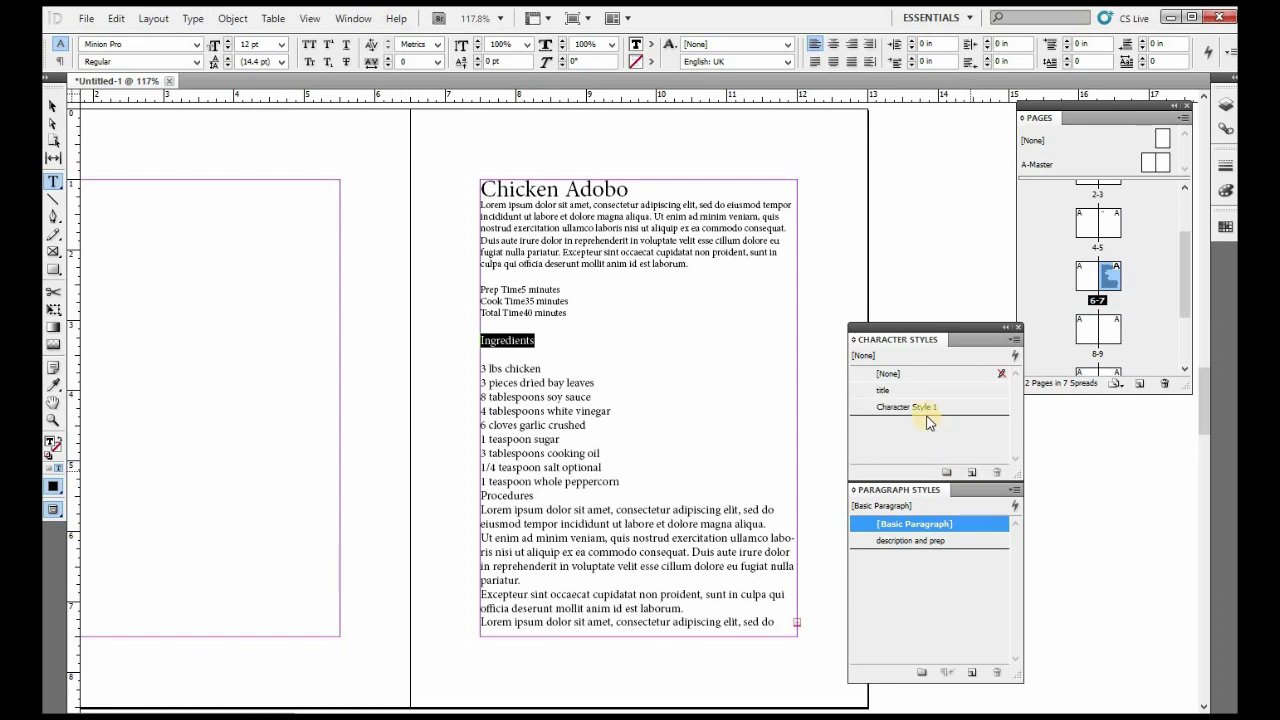
pyautogui.doubleClick(920, 409)
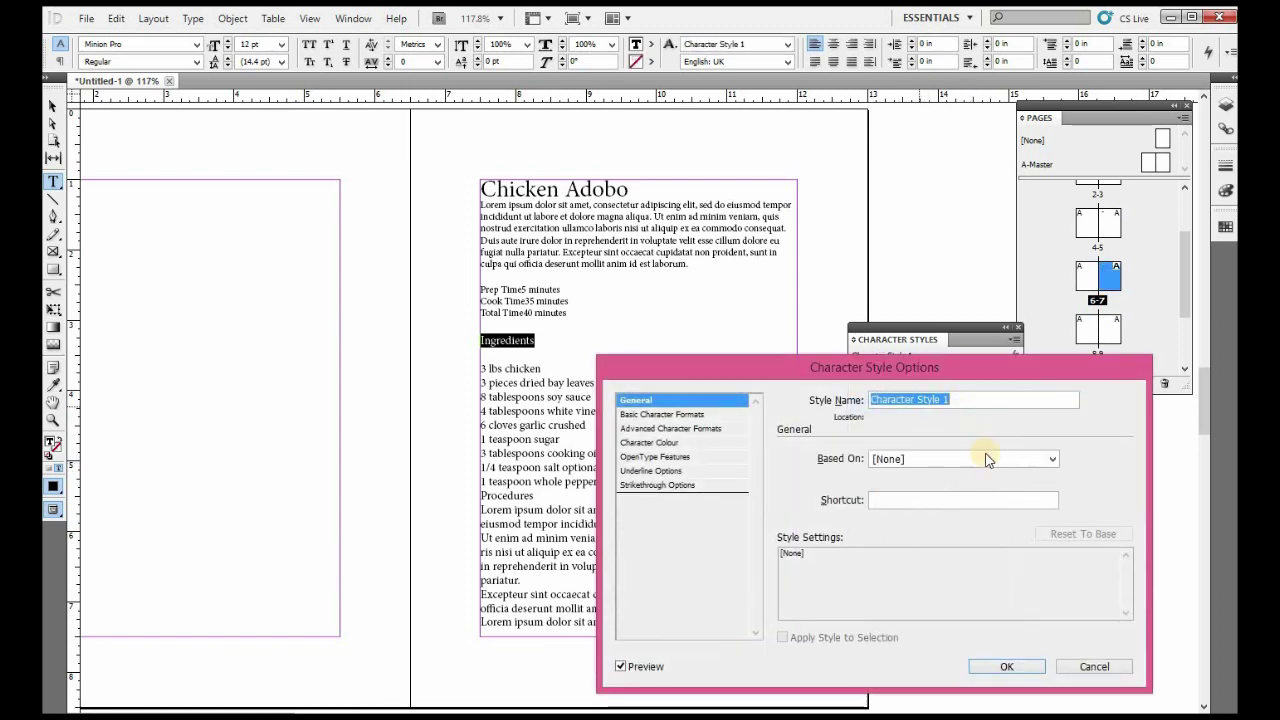
pyautogui.write('H')
pyautogui.press('BackSpace')
pyautogui.write('in')
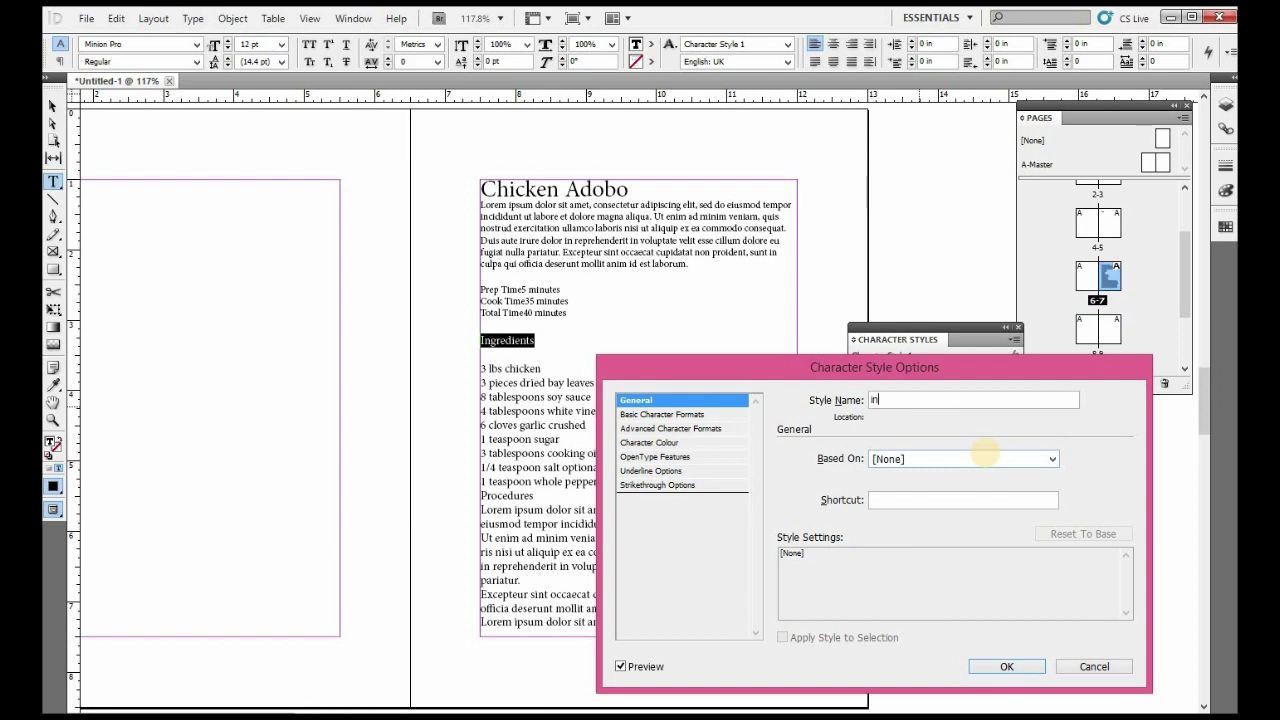
pyautogui.write('gredients and proce')
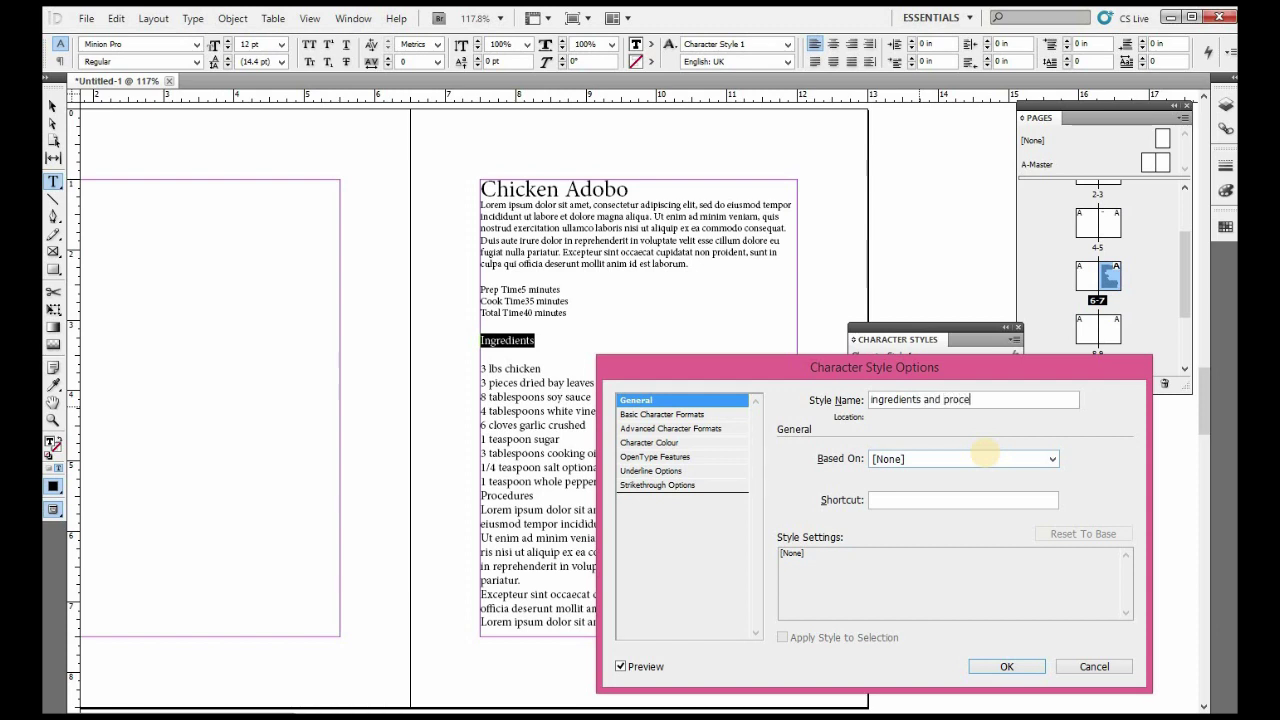
pyautogui.write('dures')
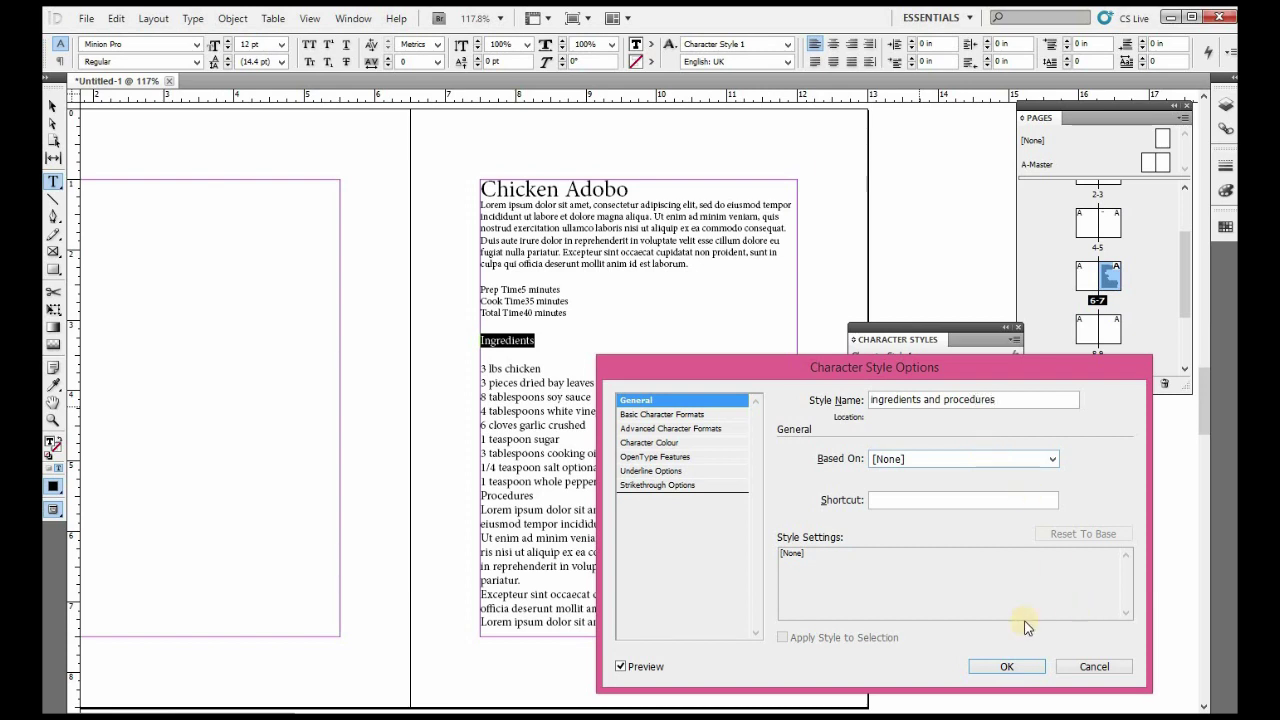
pyautogui.click(1006, 666)
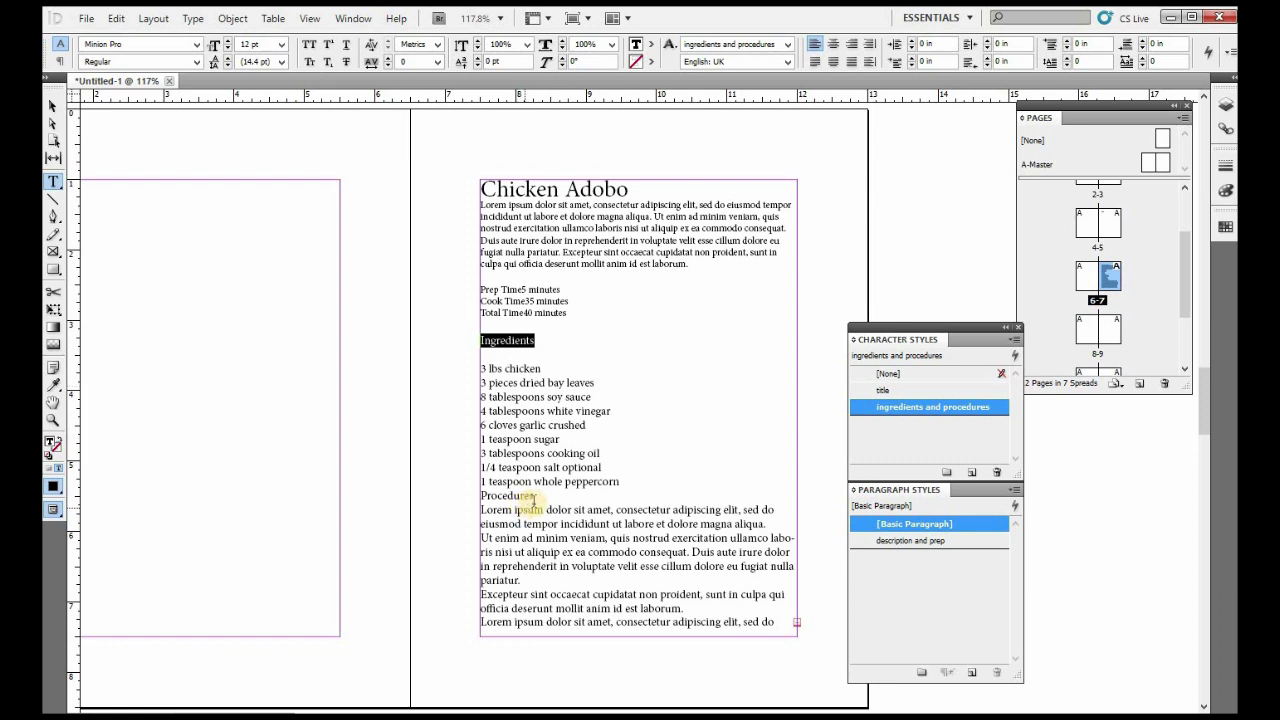
# Step: Set the "ingredients and procedures" character style to Bold at 12 pt and save it
pyautogui.doubleClick(927, 406)
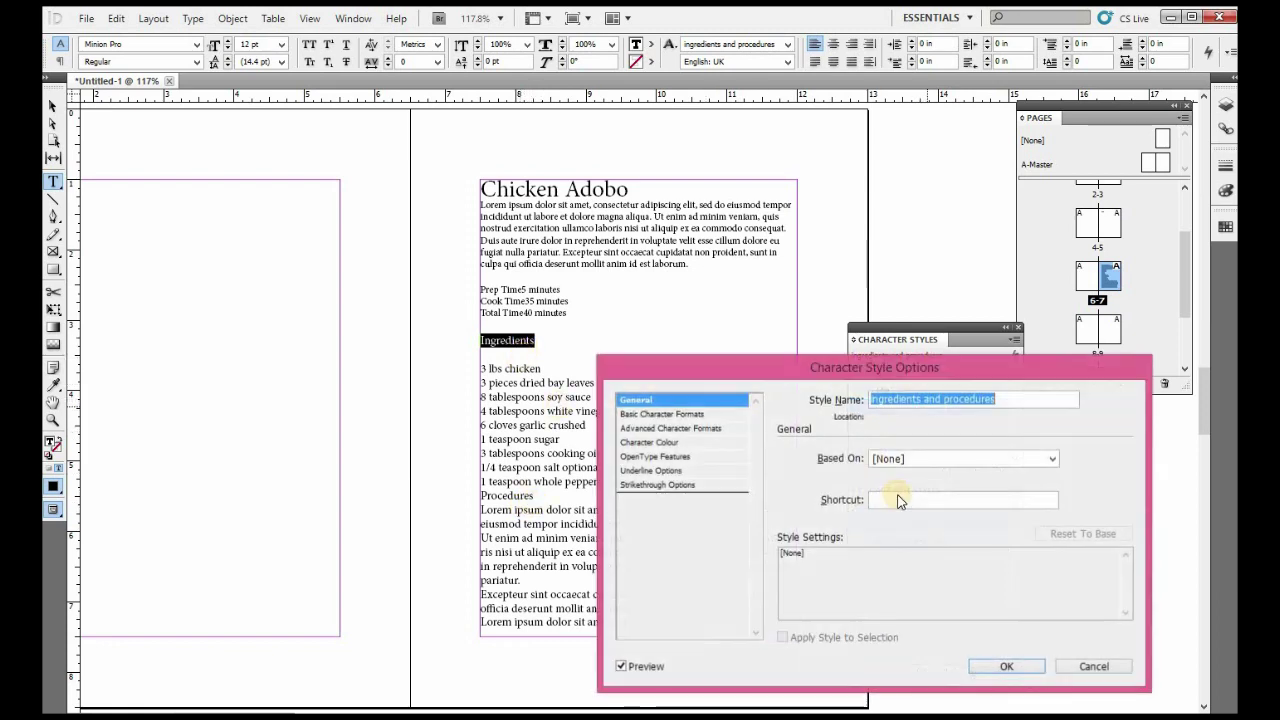
pyautogui.click(680, 414)
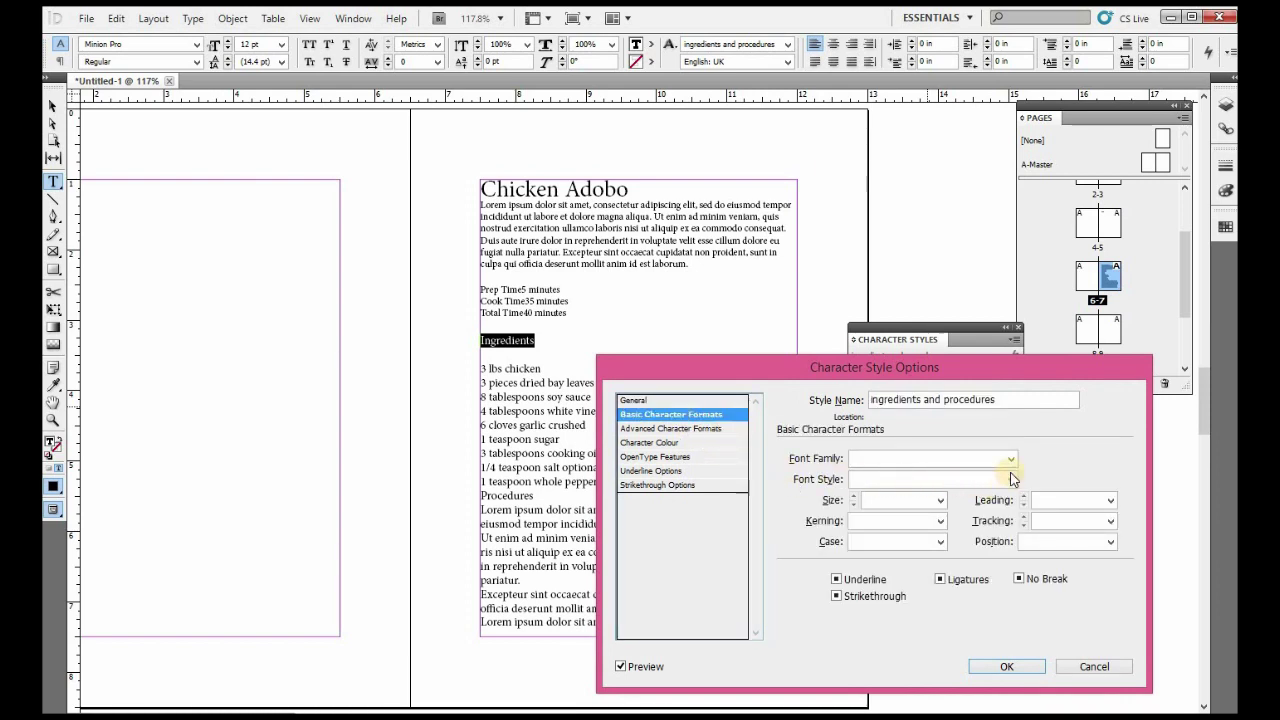
pyautogui.click(1011, 479)
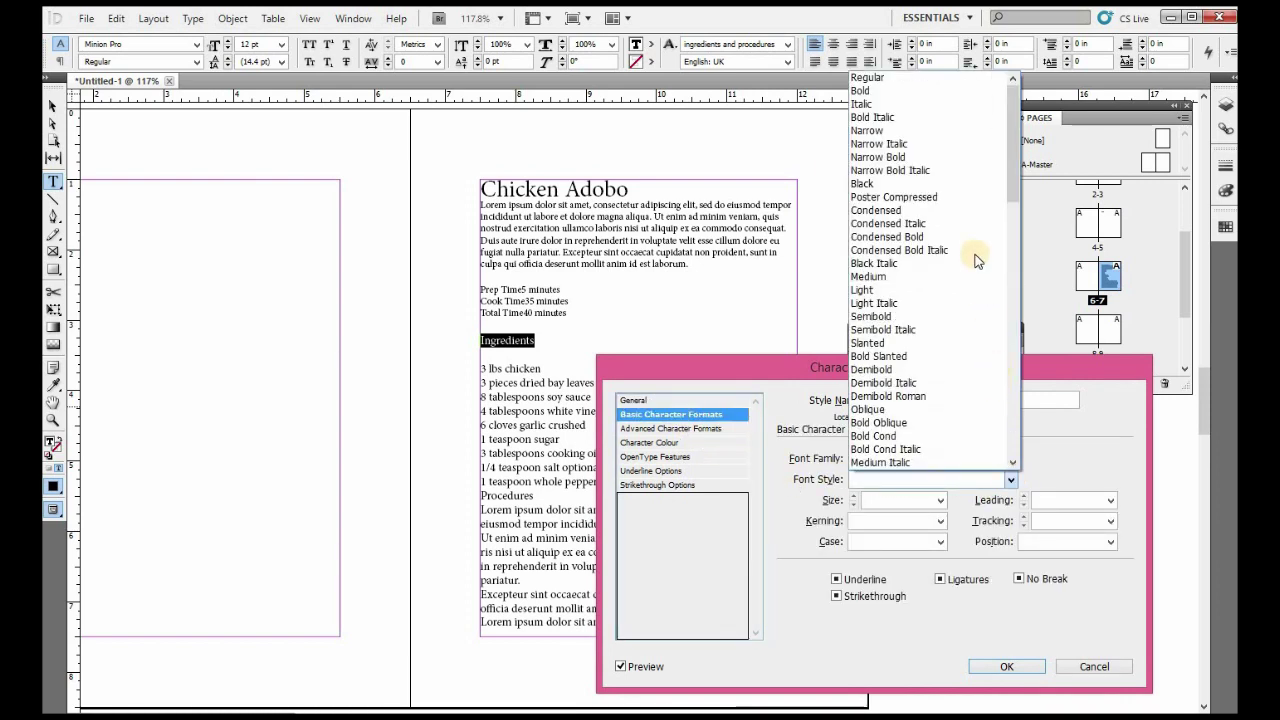
pyautogui.press('Escape')
pyautogui.click(902, 168)
pyautogui.click(940, 500)
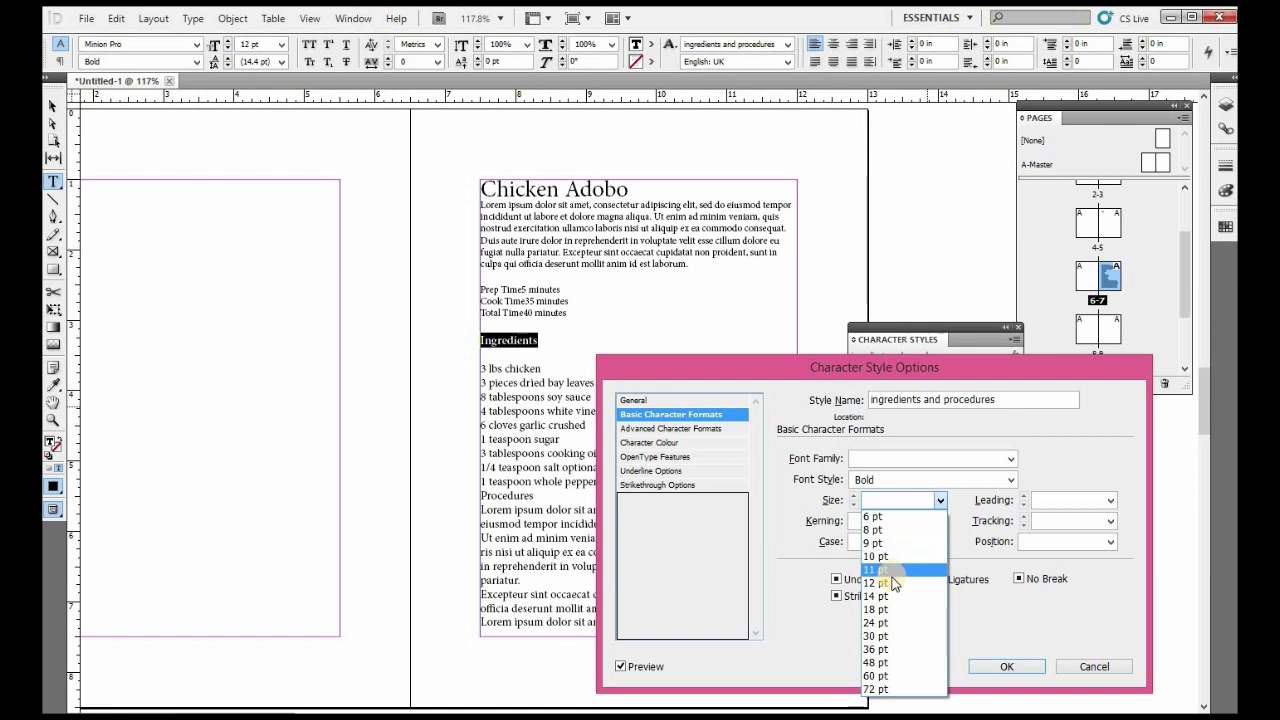
pyautogui.click(995, 664)
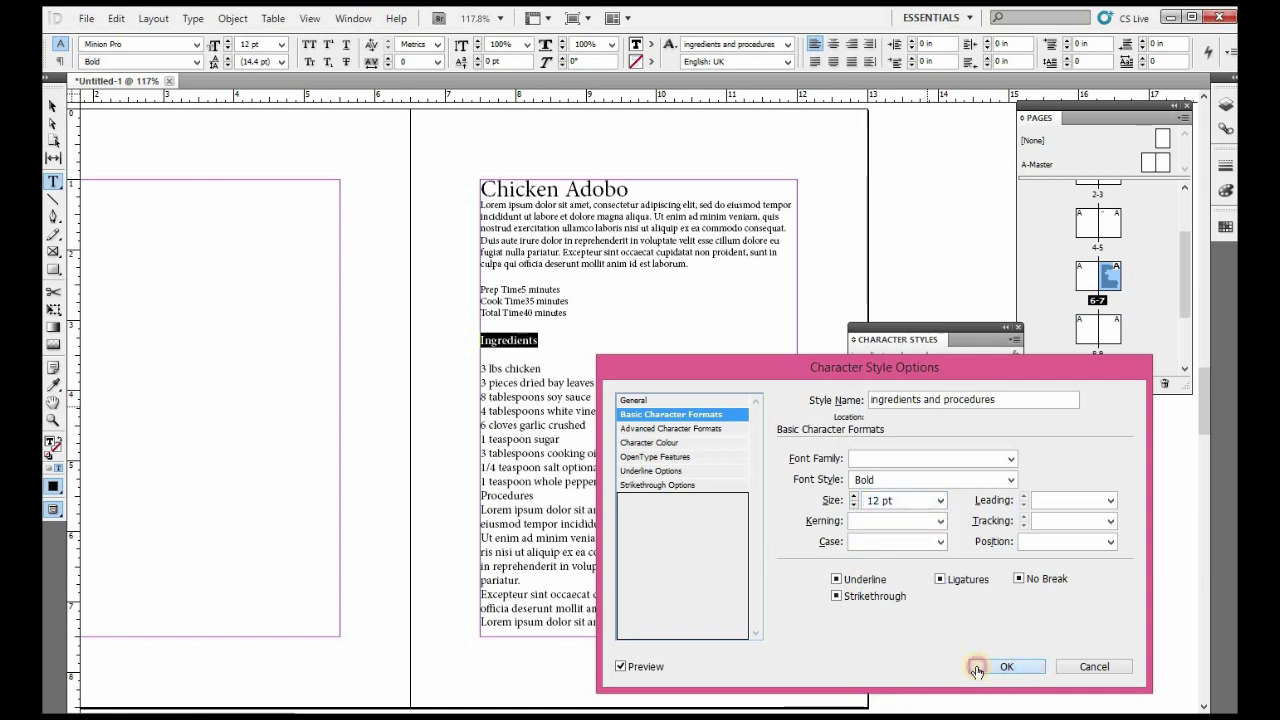
pyautogui.click(1004, 666)
# Step: Remove the empty line between the Ingredients heading and the ingredient list
pyautogui.press('Right')
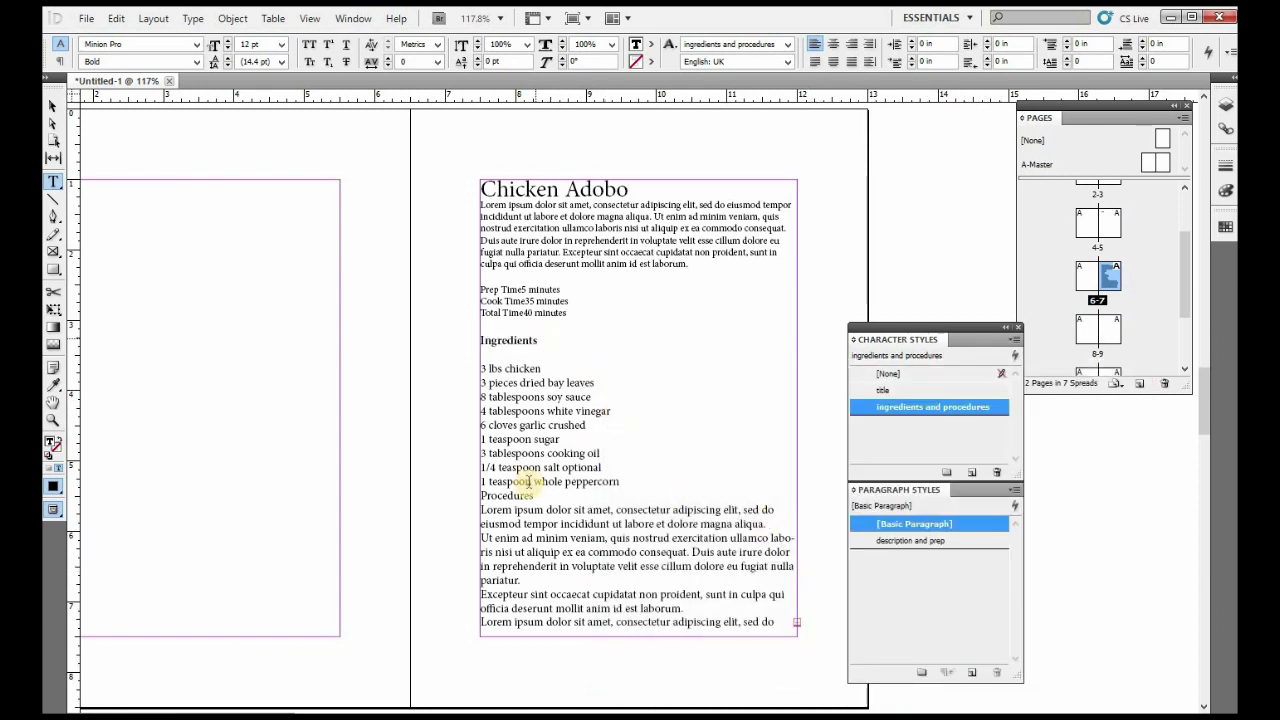
pyautogui.press('Right')
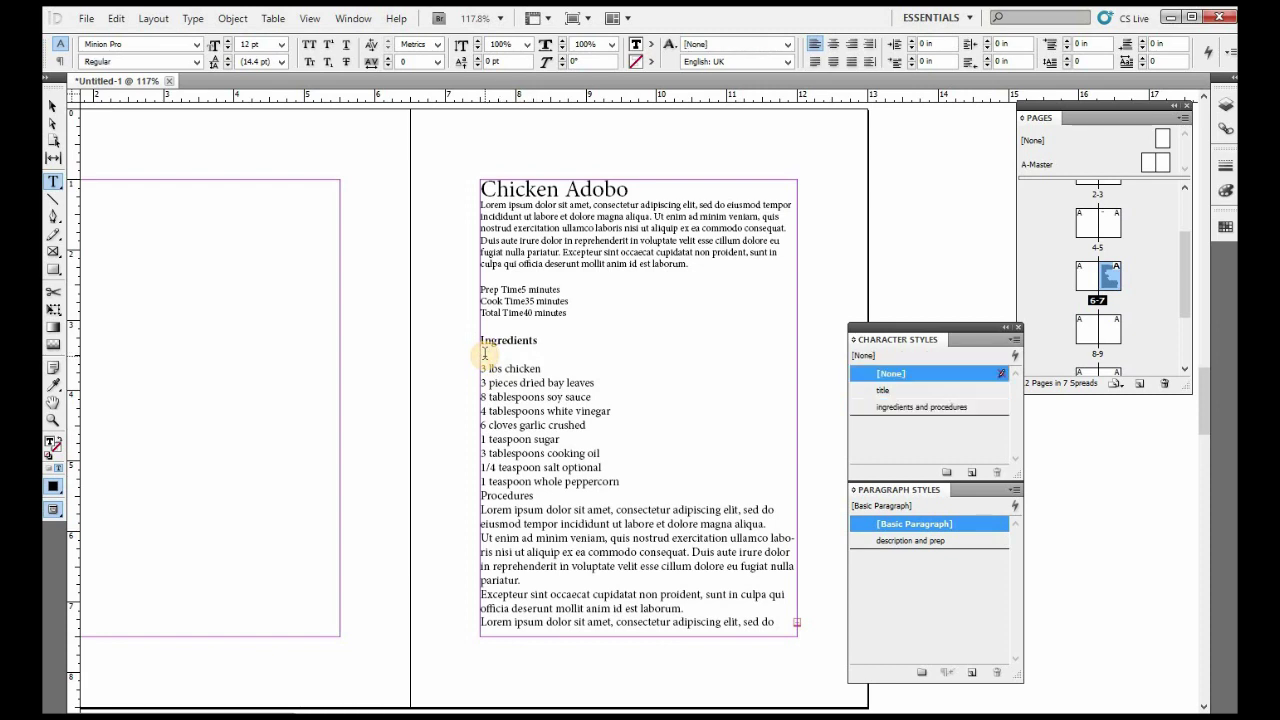
pyautogui.press('Delete')
# Step: Create a paragraph style named "ingredients" and apply it to the nine ingredient lines, from chicken to whole peppercorn
pyautogui.moveTo(620, 467); pyautogui.dragTo(488, 424)
pyautogui.moveTo(460, 367); pyautogui.dragTo(457, 355)
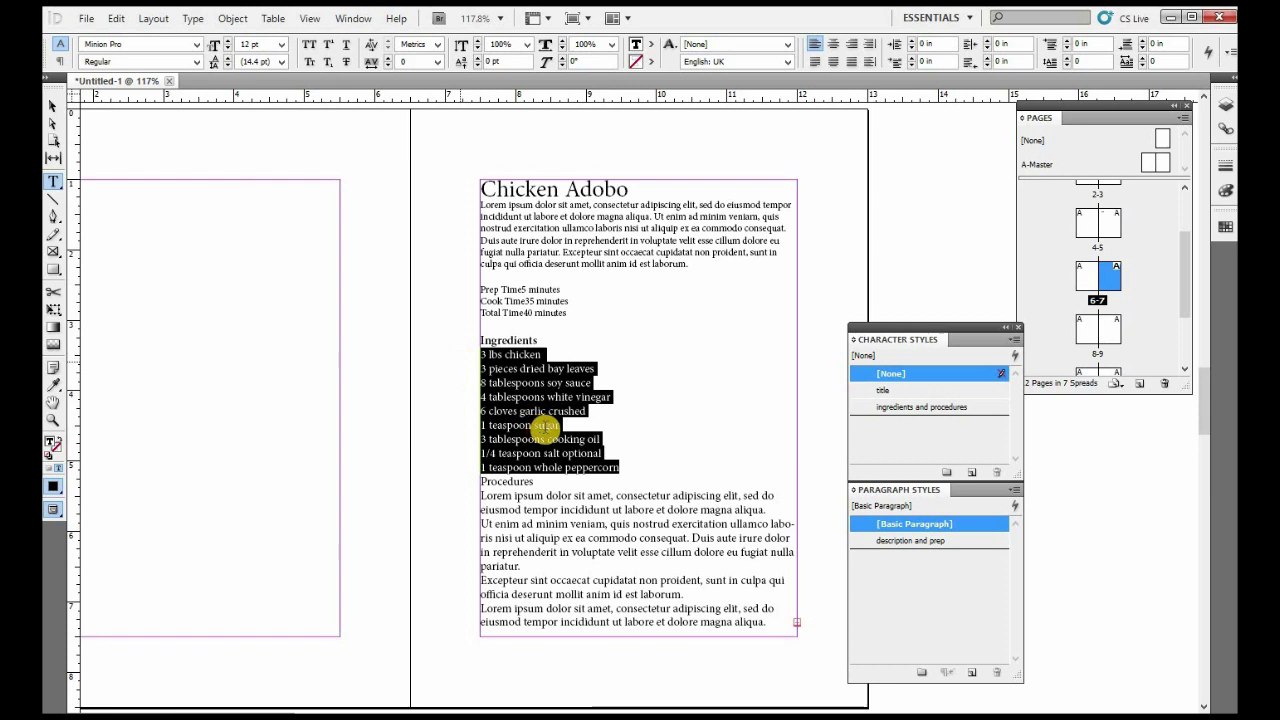
pyautogui.click(972, 676)
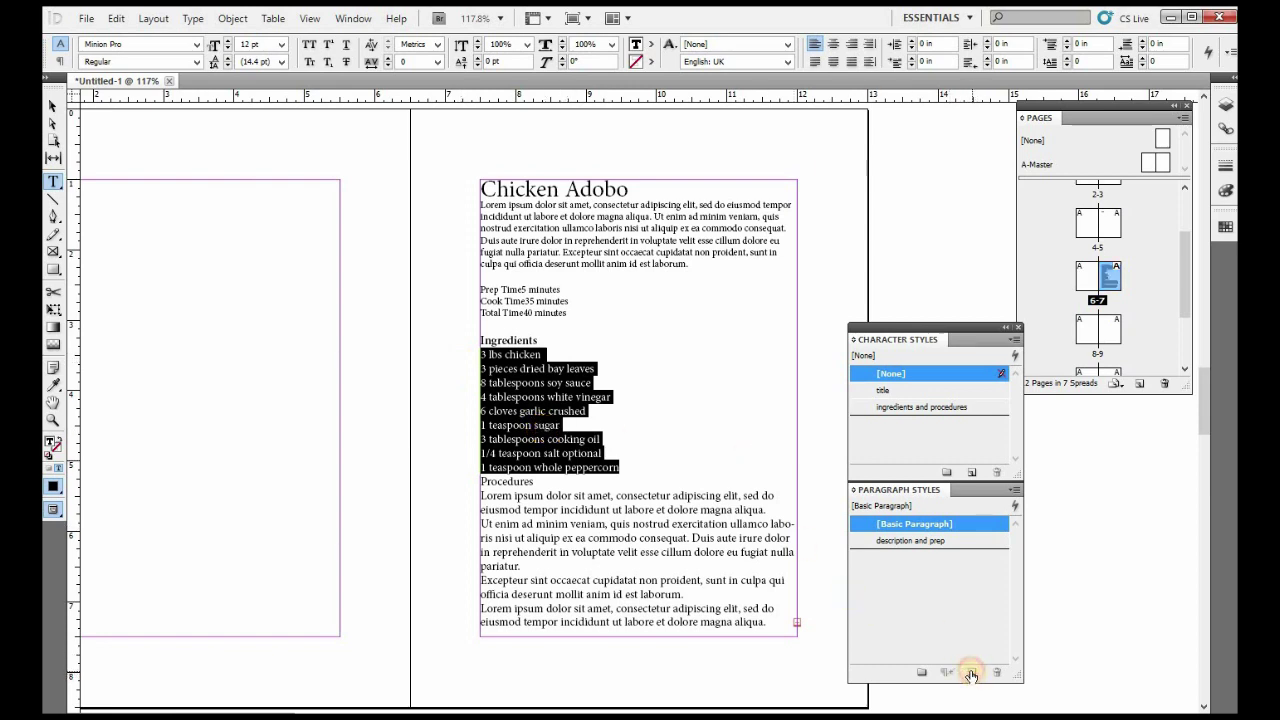
pyautogui.doubleClick(923, 541)
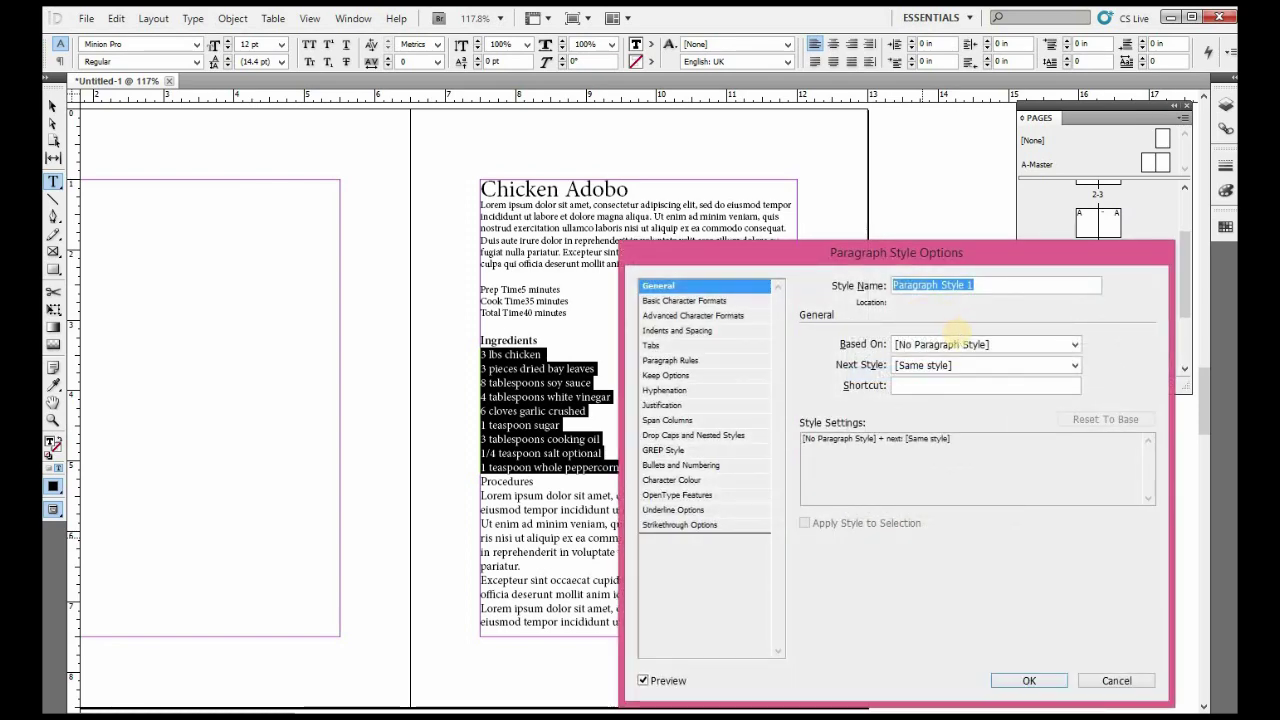
pyautogui.write('ingredie')
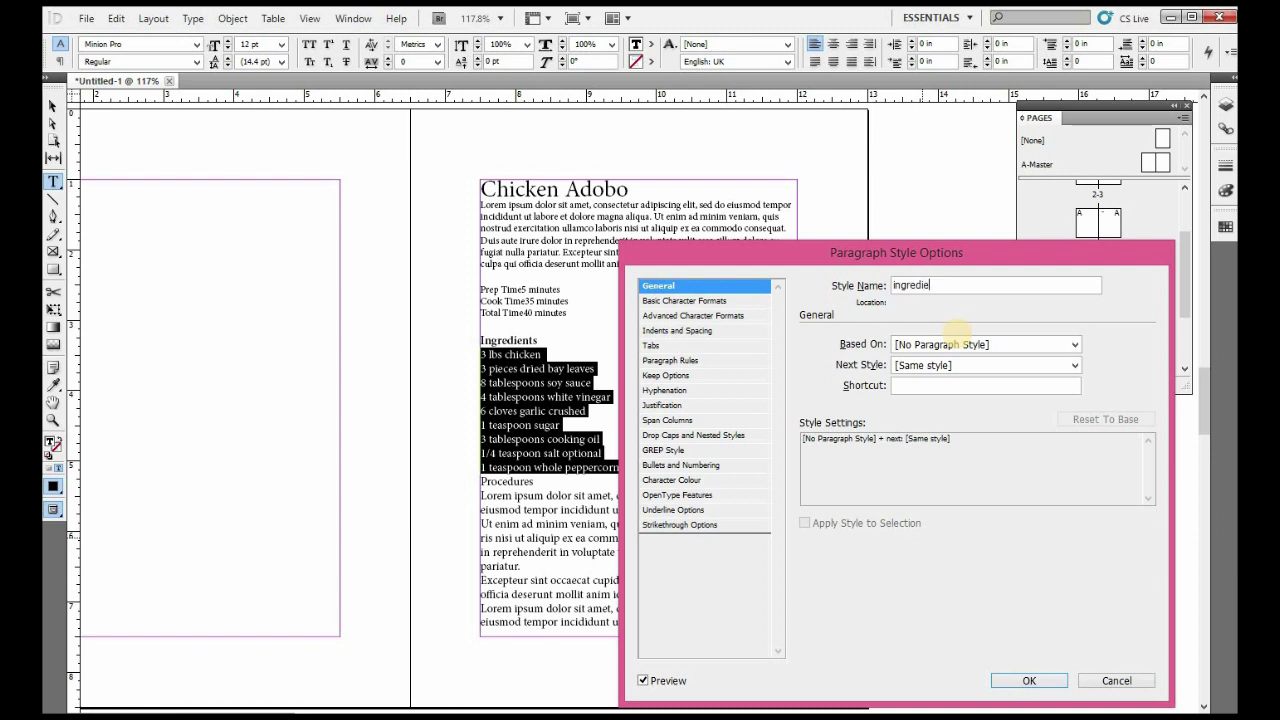
pyautogui.write('nts')
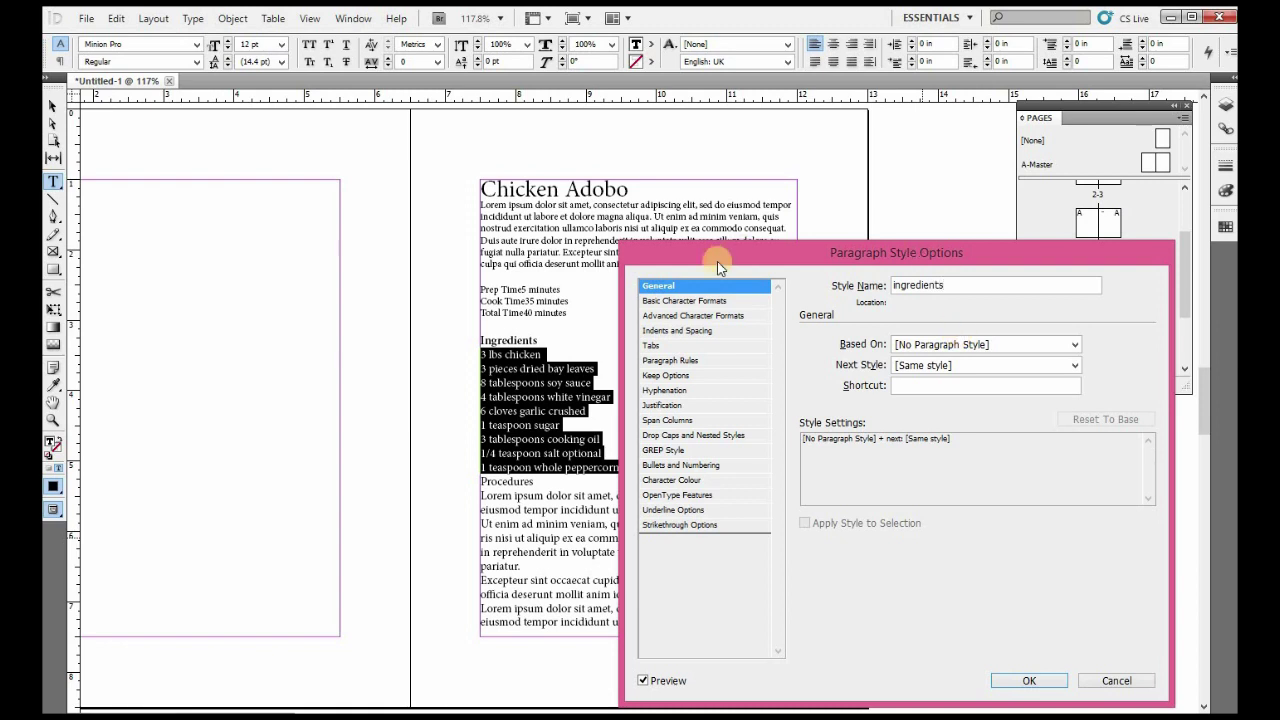
# Step: Set the "ingredients" paragraph style's font size to 10 pt
pyautogui.click(695, 300)
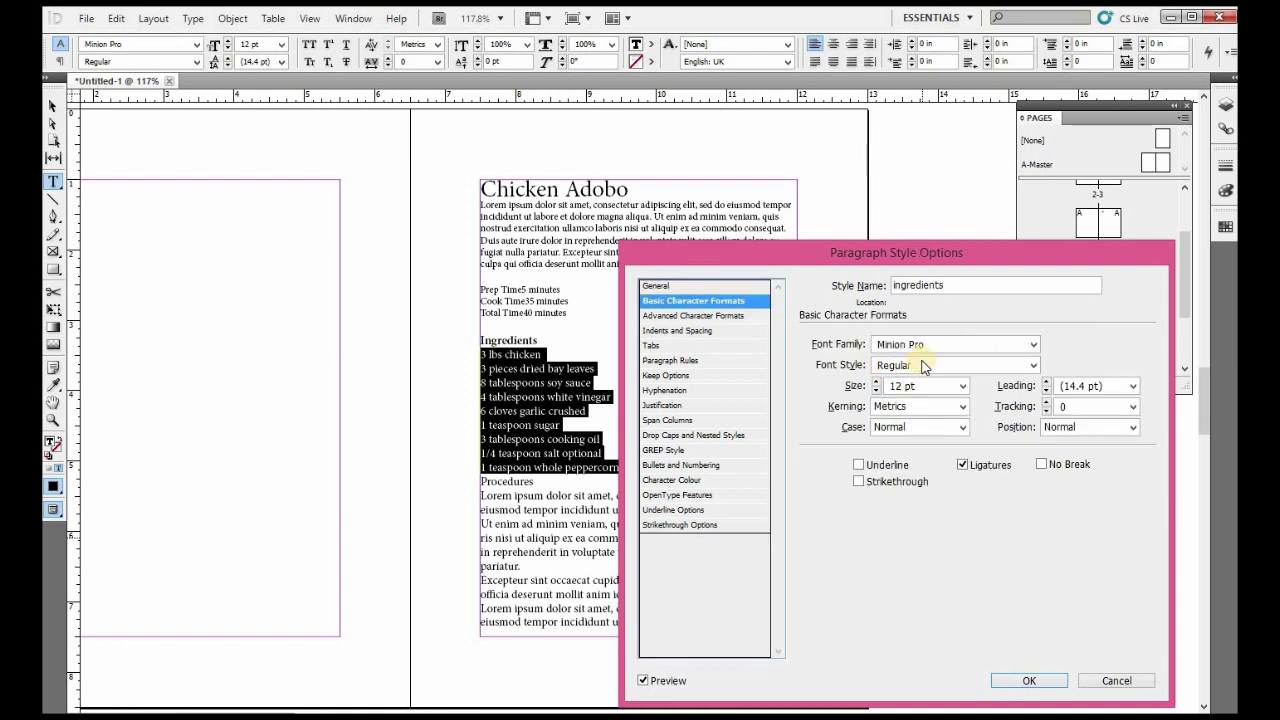
pyautogui.click(876, 391)
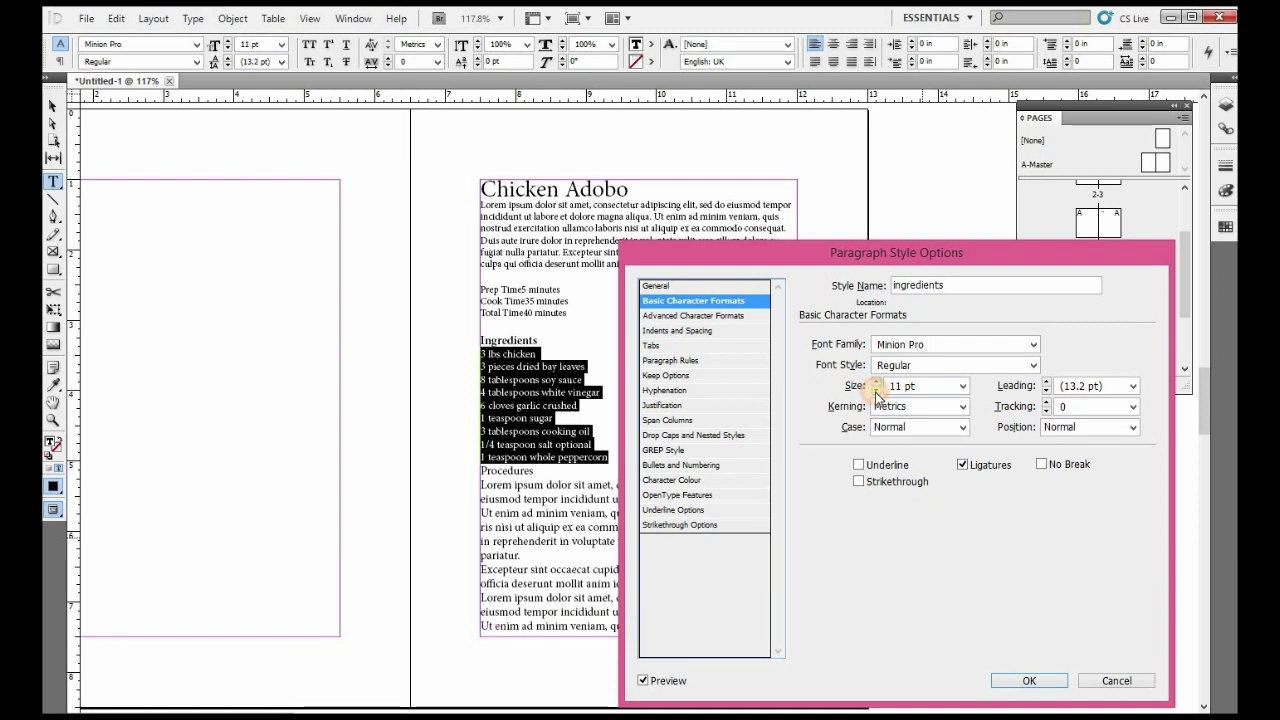
pyautogui.click(876, 391)
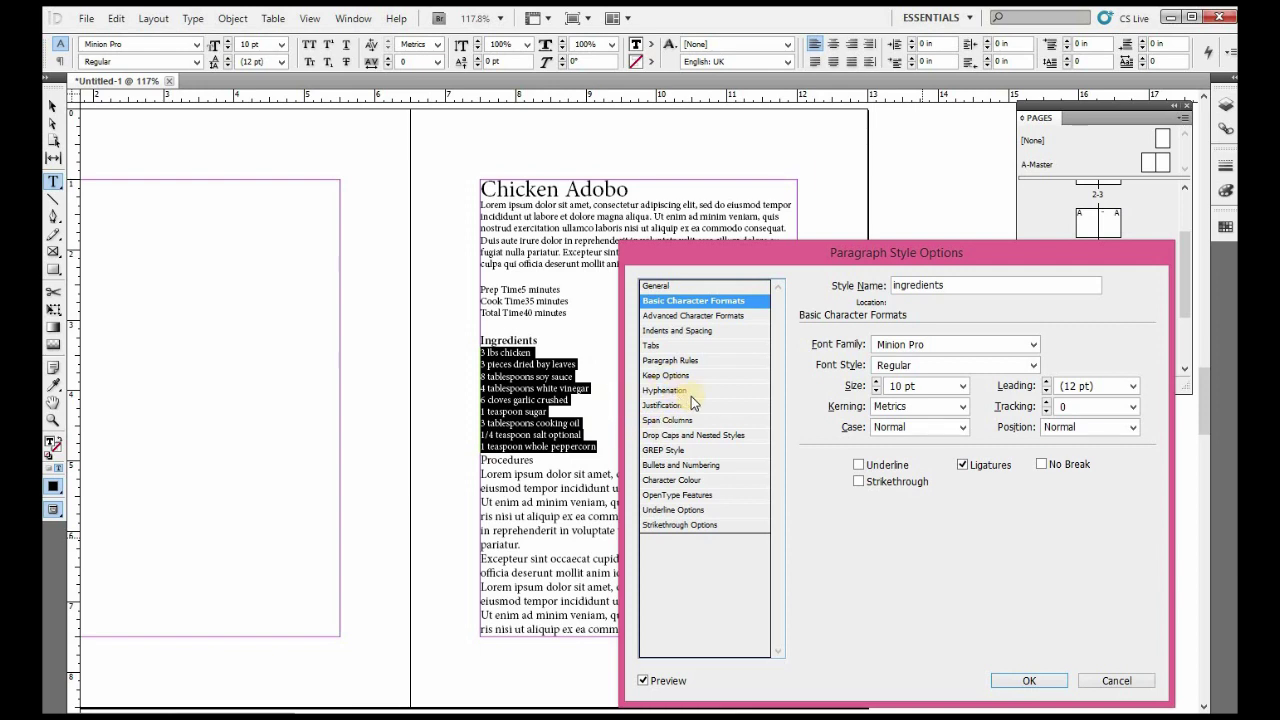
pyautogui.click(670, 466)
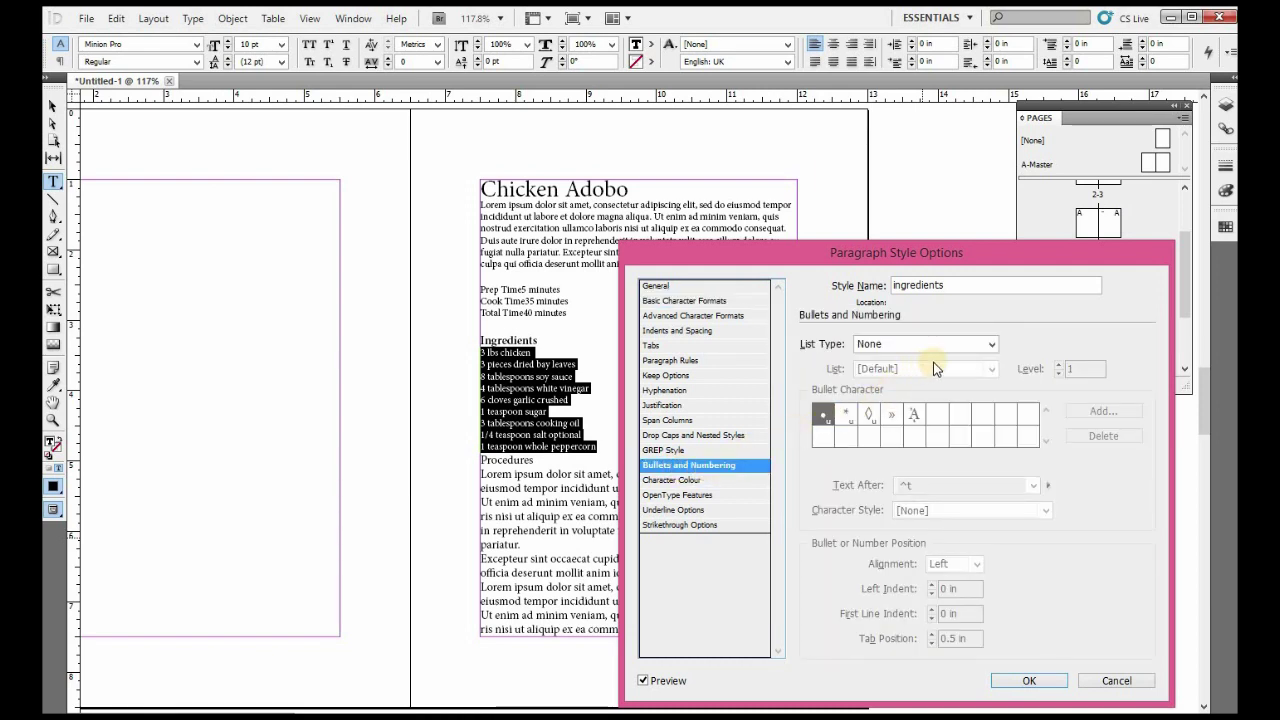
pyautogui.click(993, 344)
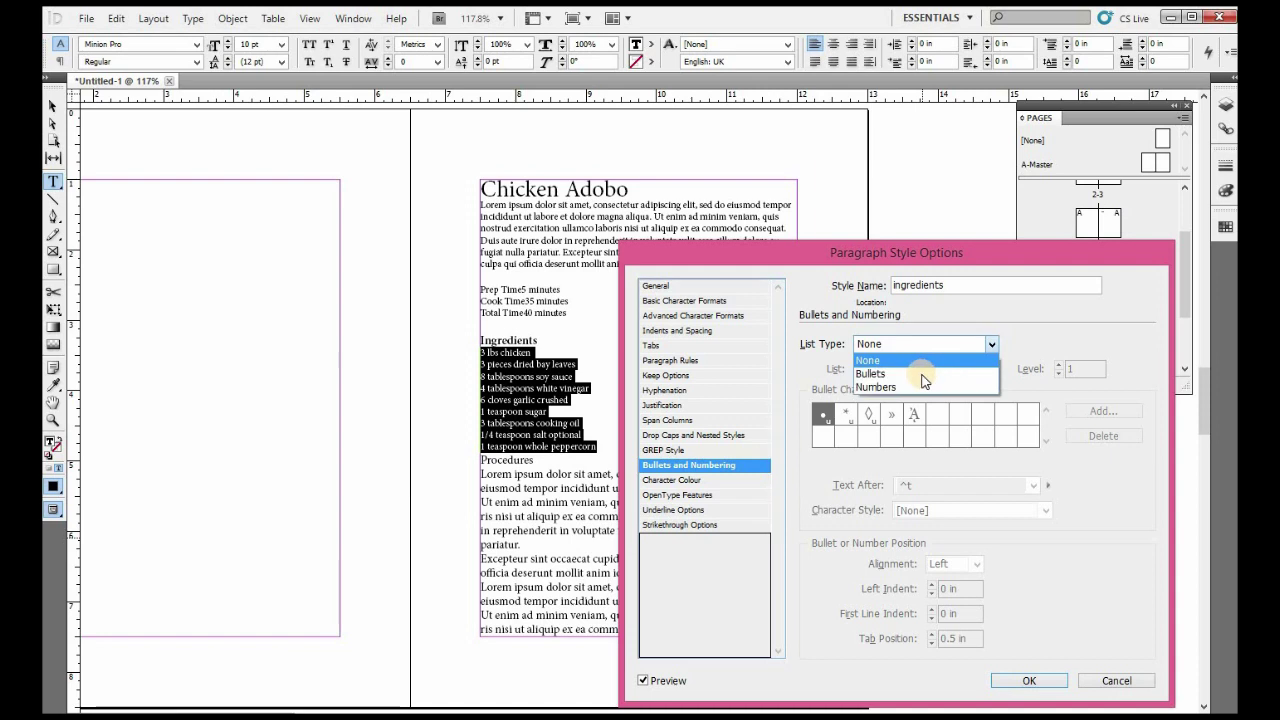
pyautogui.click(922, 376)
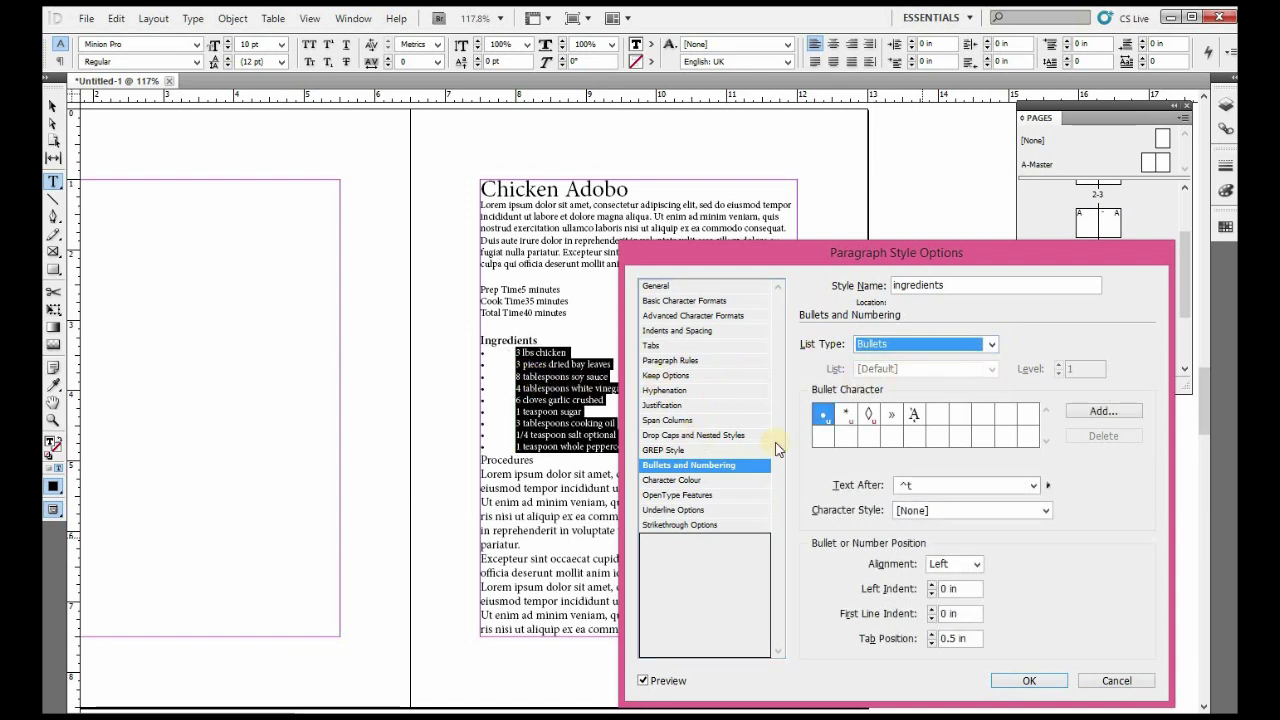
pyautogui.click(977, 351)
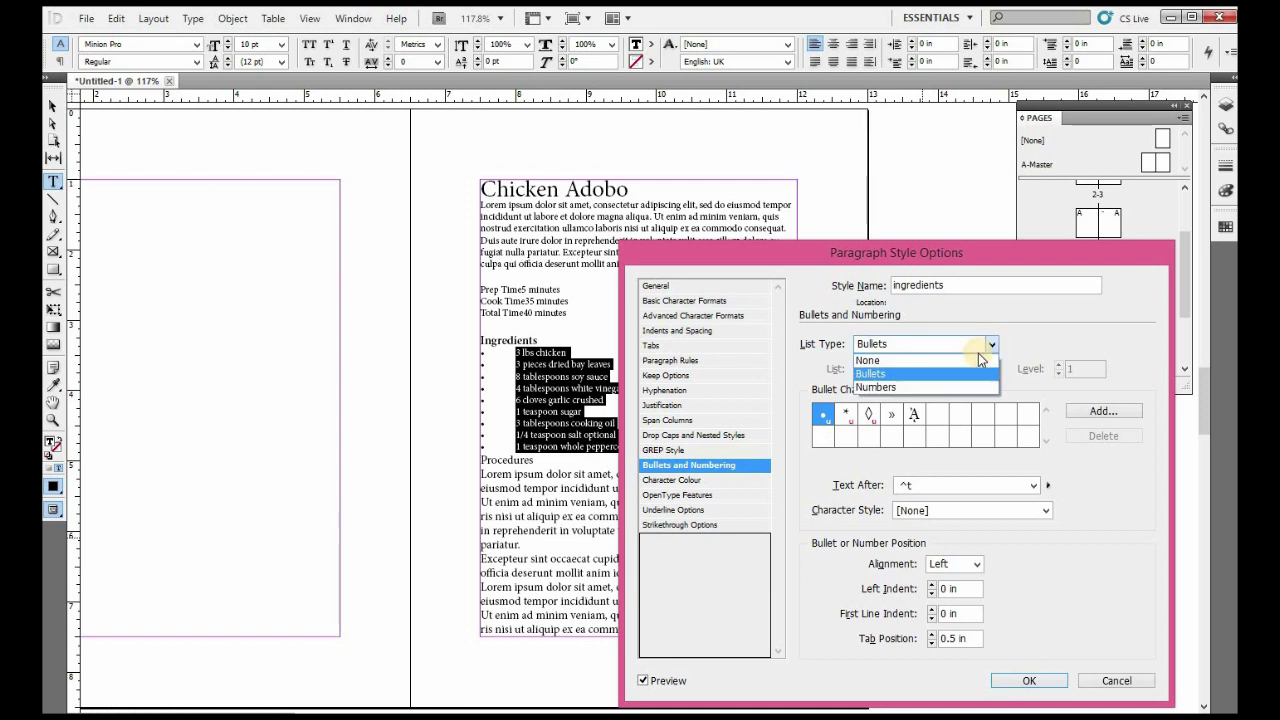
pyautogui.click(935, 360)
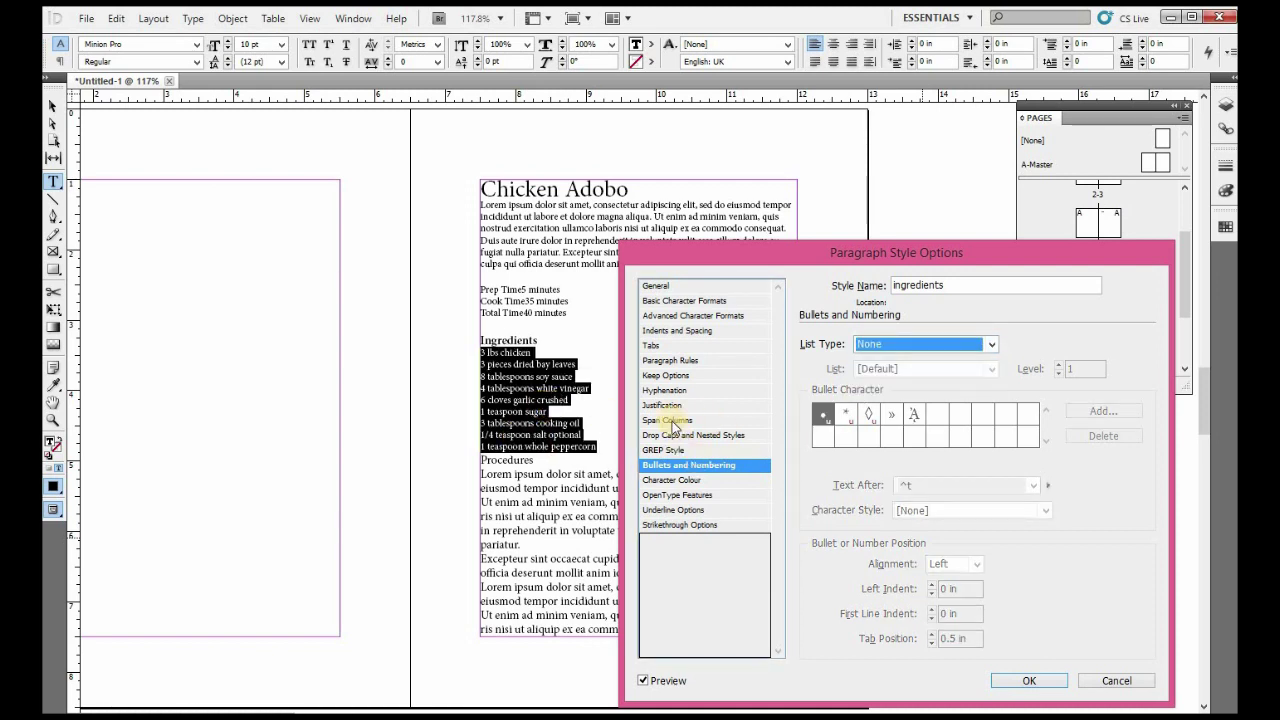
# Step: Set the "ingredients" paragraph style's left indent to 0.125 in and save the style
pyautogui.click(680, 301)
pyautogui.click(762, 331)
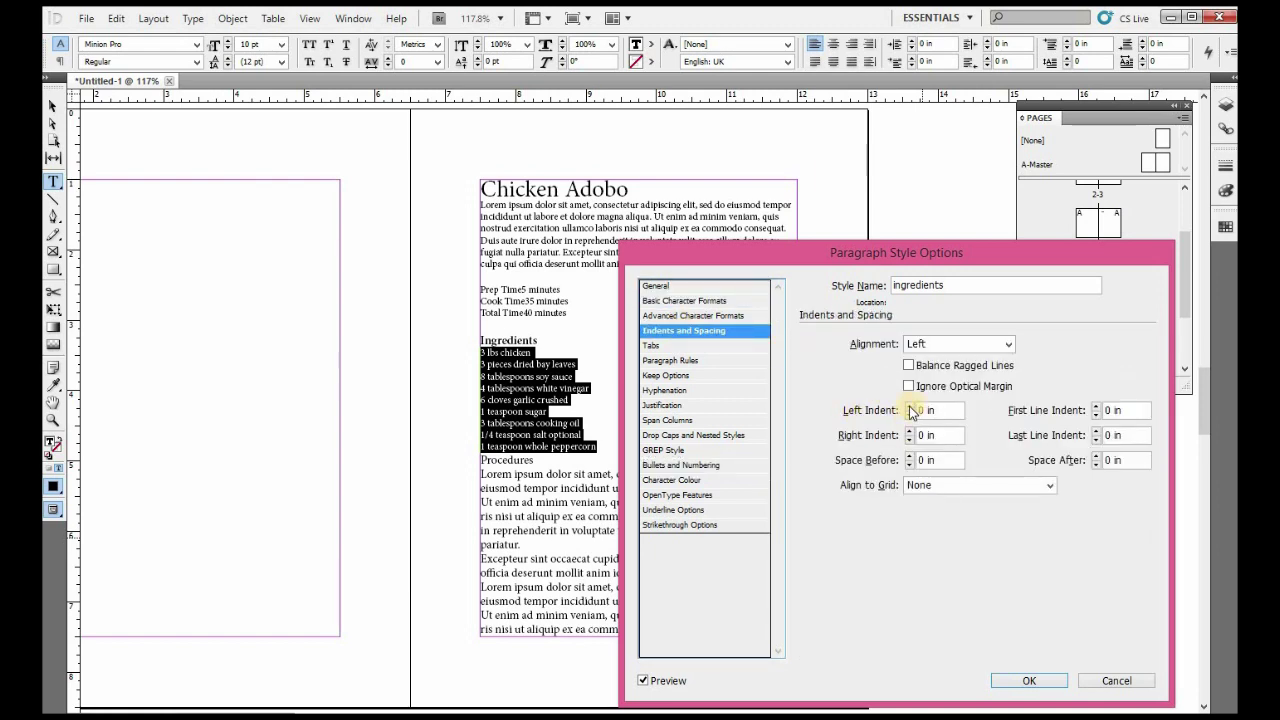
pyautogui.click(910, 407)
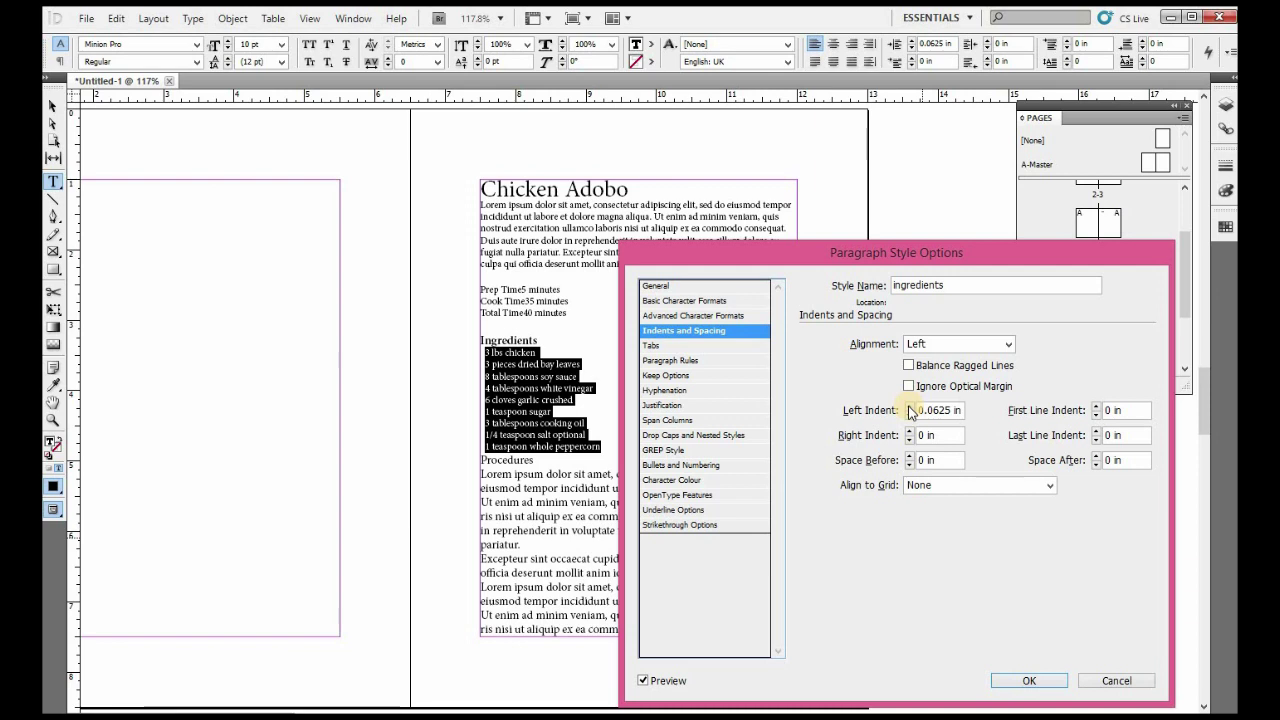
pyautogui.click(910, 406)
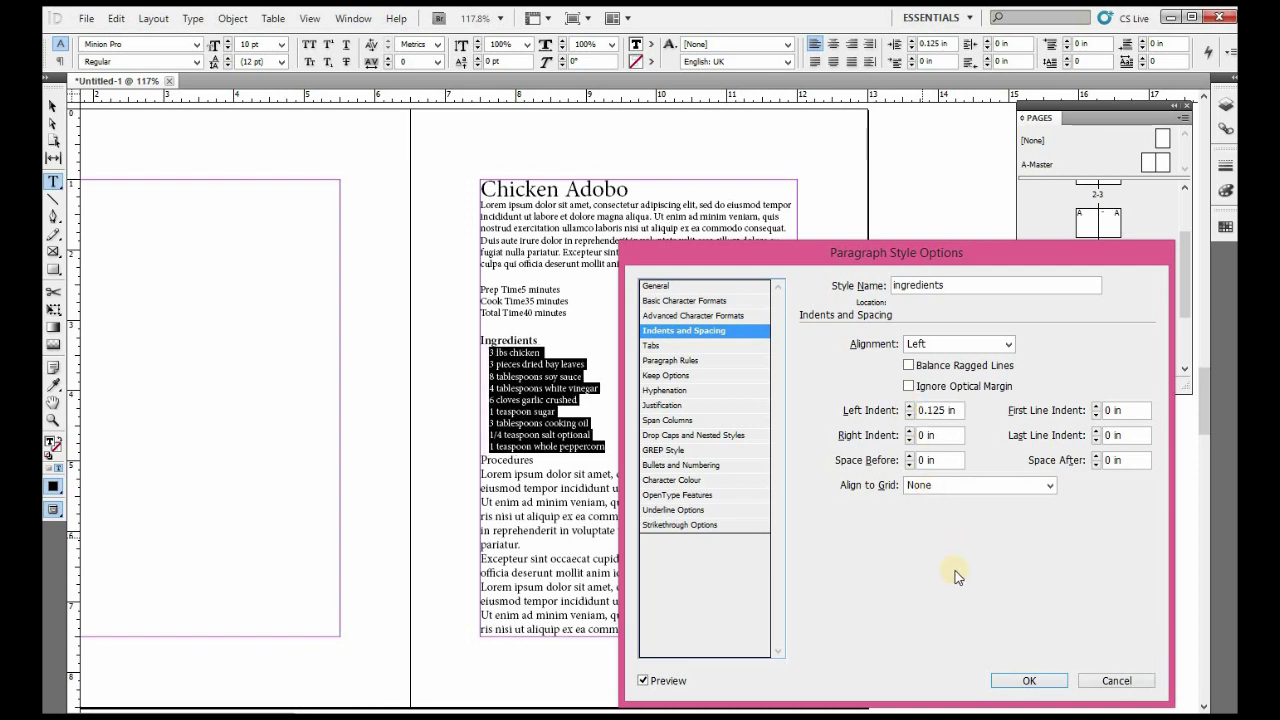
pyautogui.click(1022, 680)
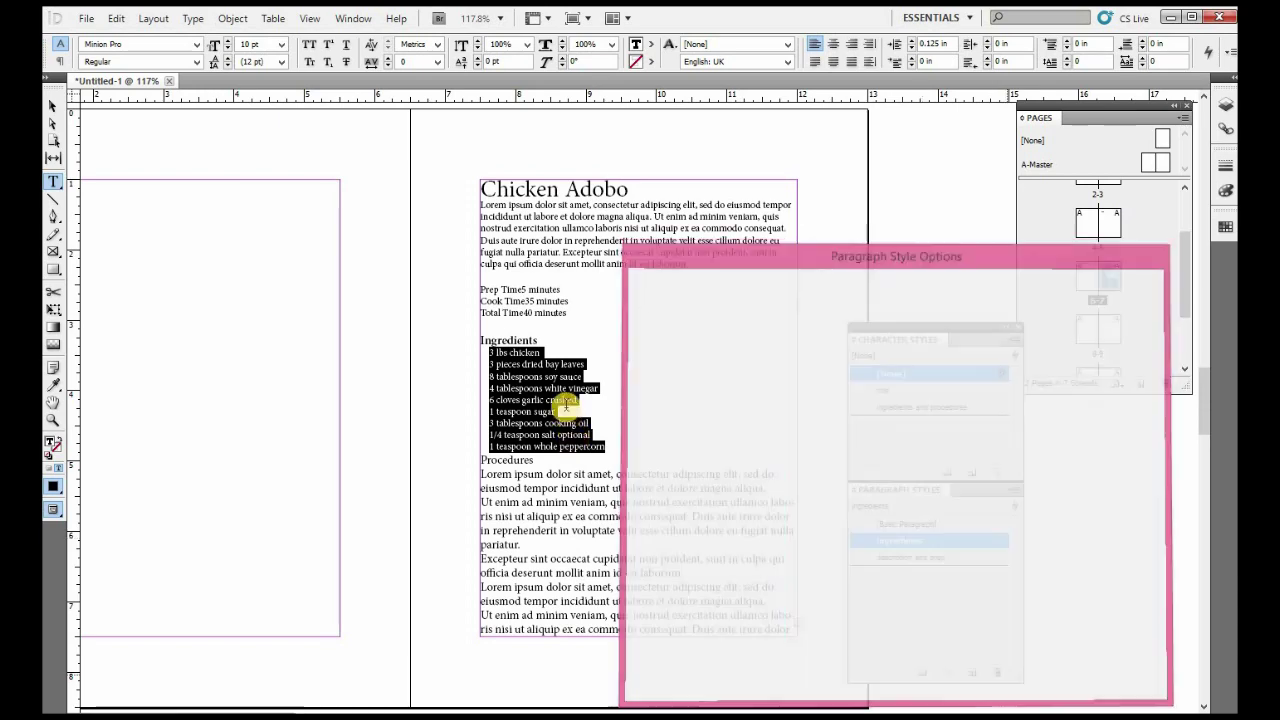
# Step: Apply the "ingredients and procedures" character style to the Procedures heading below the ingredient list
pyautogui.click(526, 383)
pyautogui.scroll(-2, 526, 383)
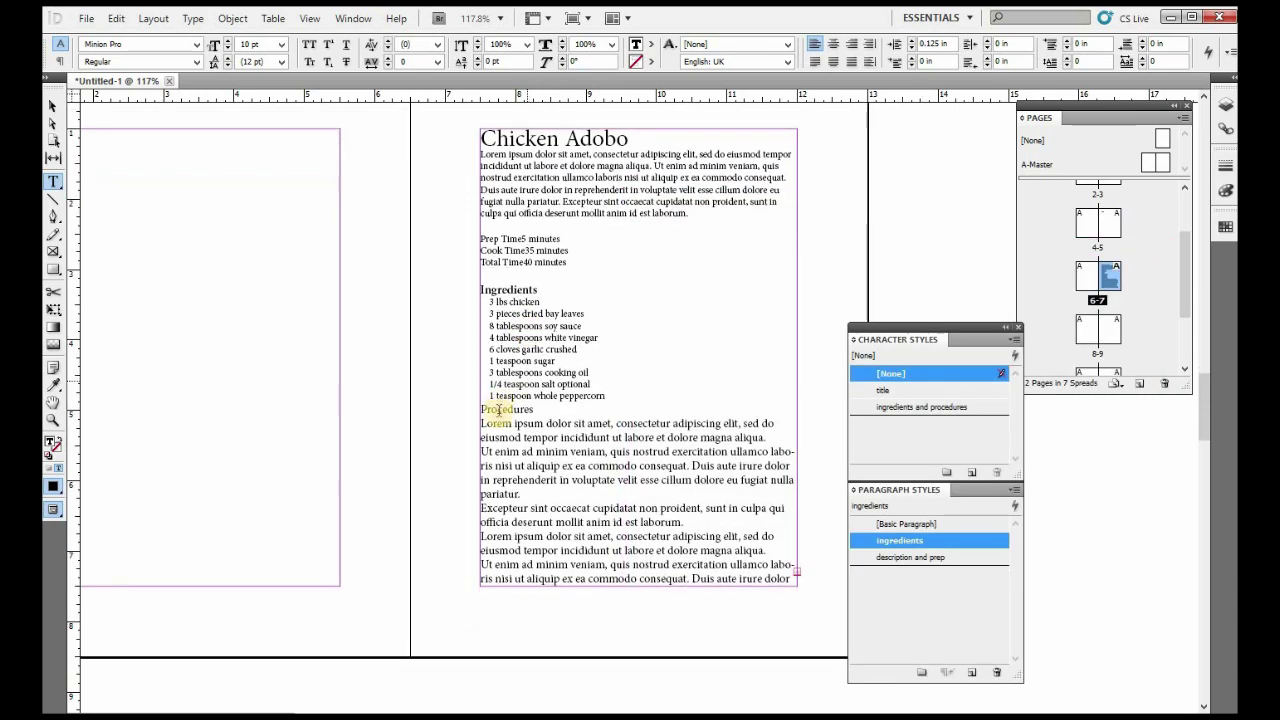
pyautogui.click(479, 413)
pyautogui.moveTo(479, 413); pyautogui.dragTo(760, 418)
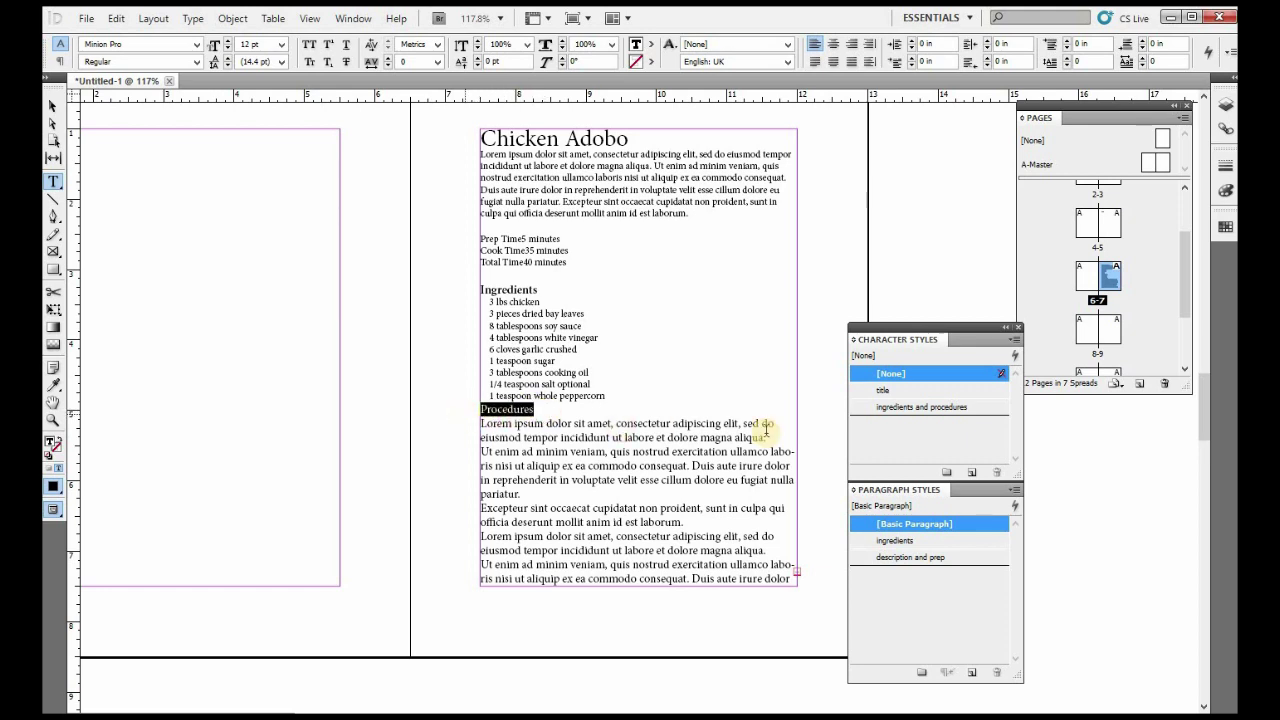
pyautogui.click(910, 408)
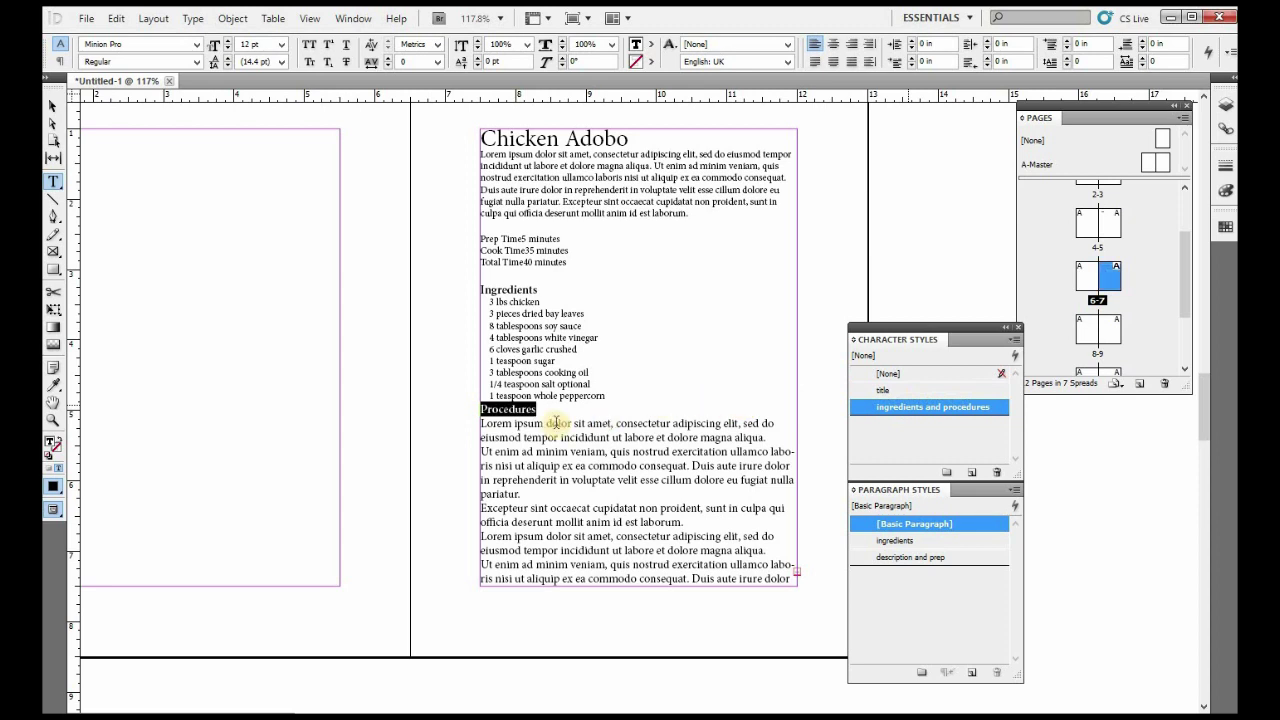
pyautogui.click(514, 289)
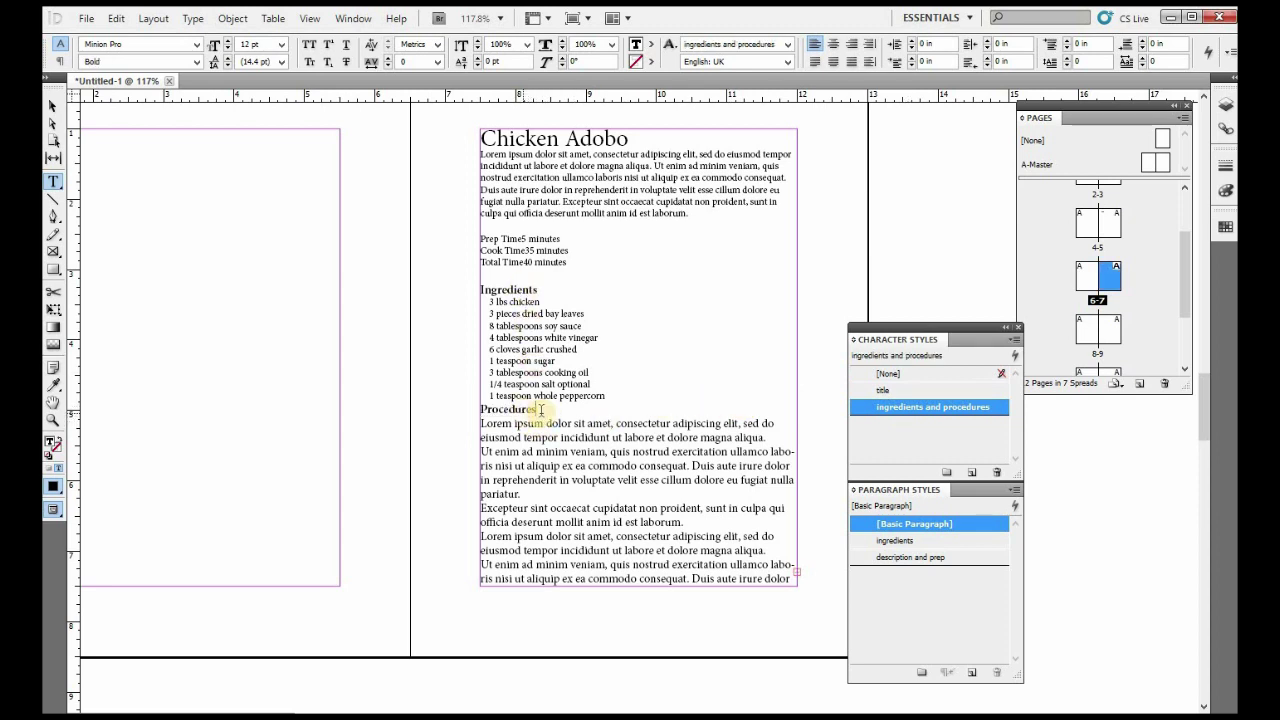
# Step: Flow the recipe's overset text into a new threaded frame about 4.43 by 4.71 in on the right page of spread 8-9
pyautogui.scroll(-2, 522, 410)
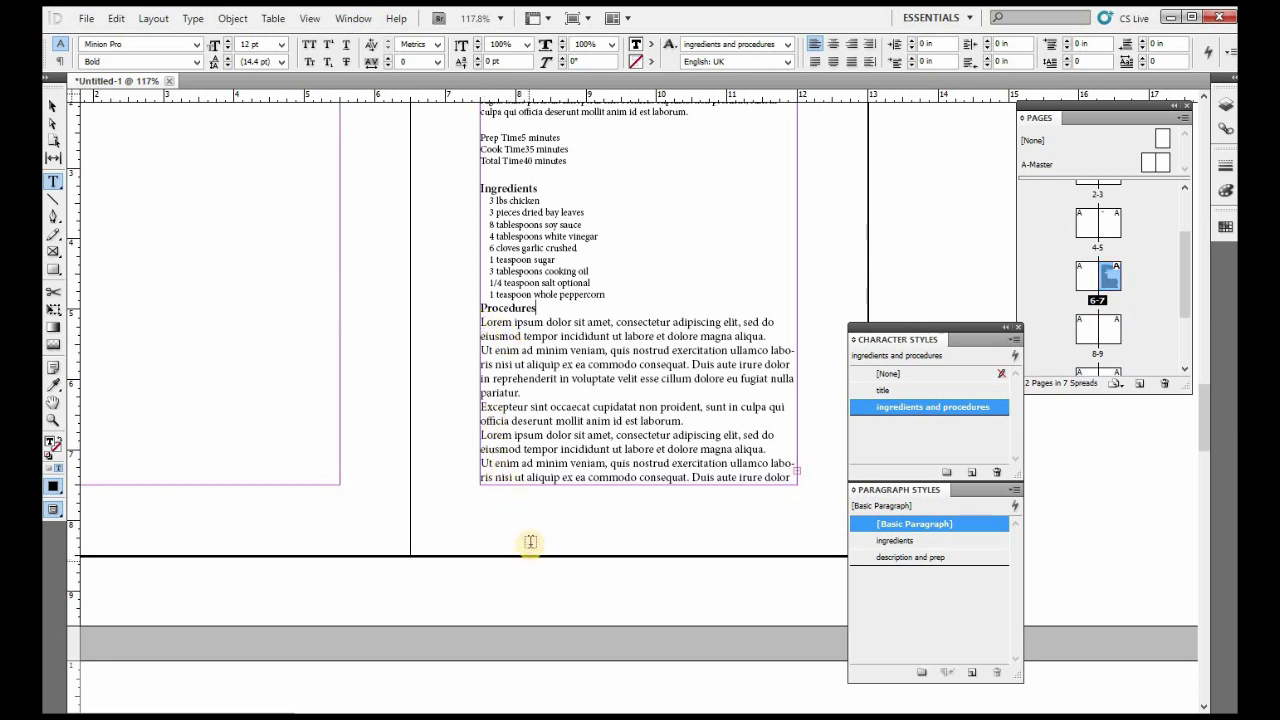
pyautogui.scroll(-2, 703, 445)
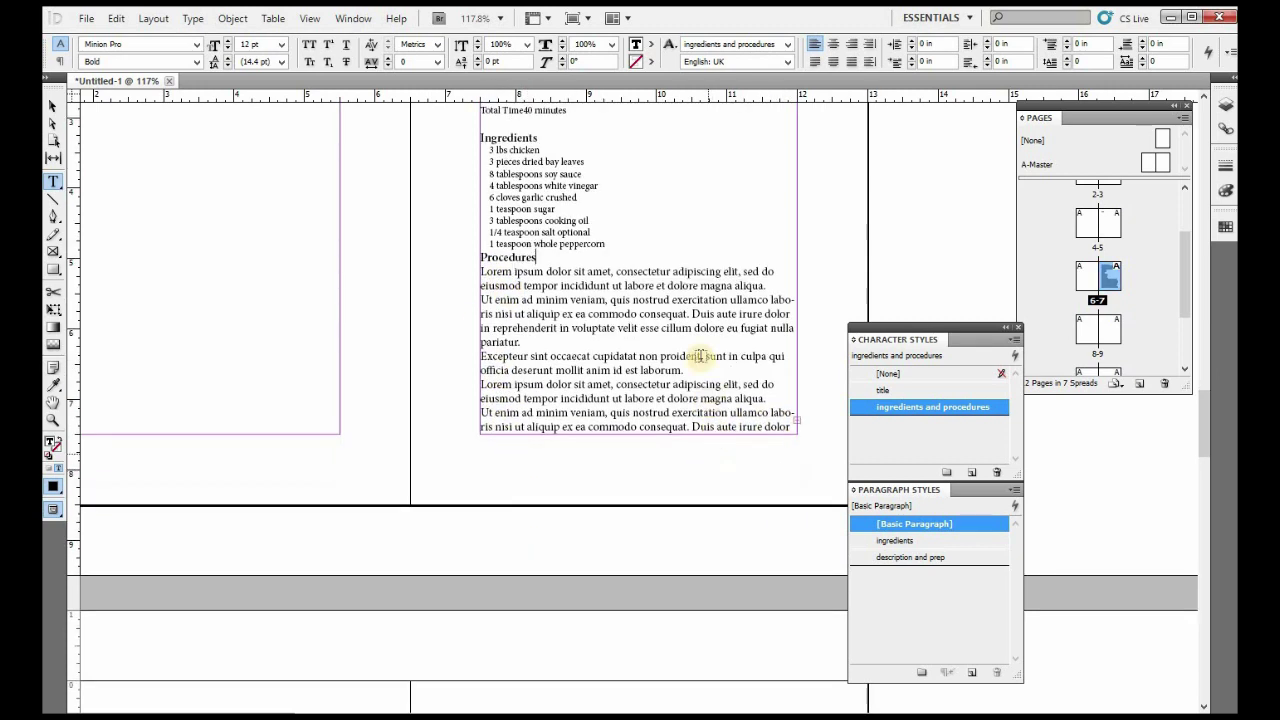
pyautogui.scroll(1, 622, 335)
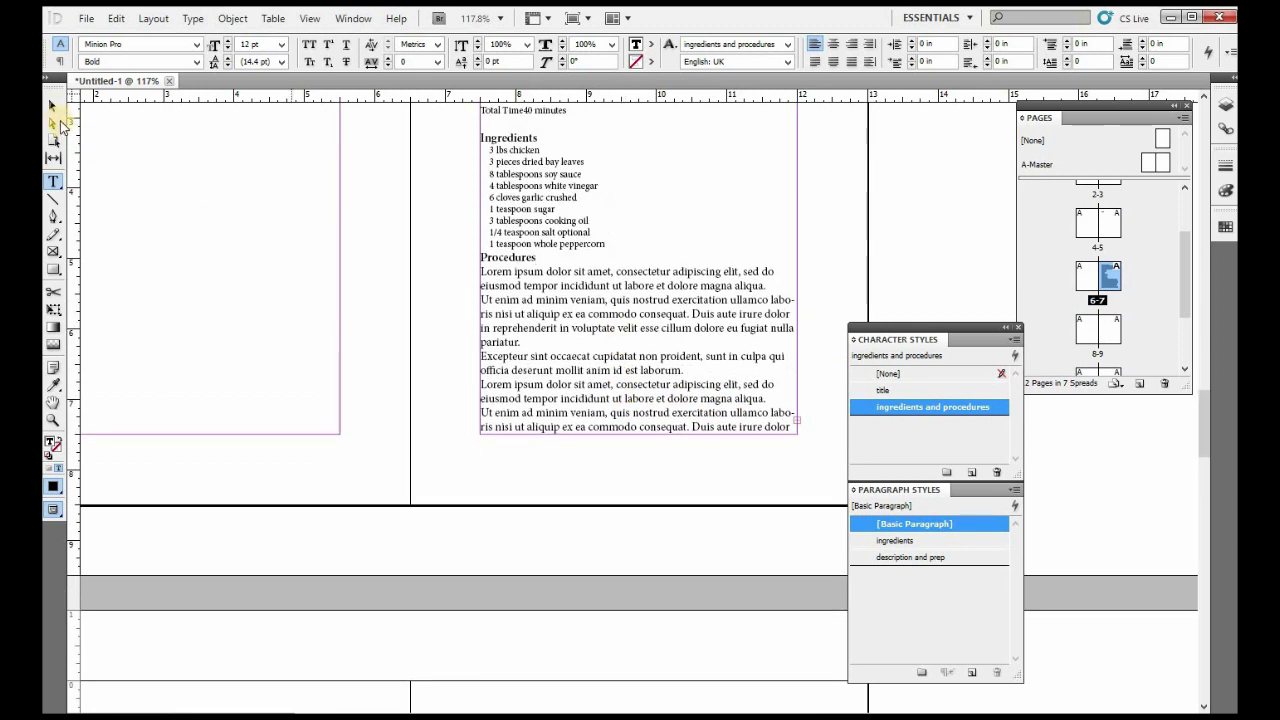
pyautogui.click(51, 106)
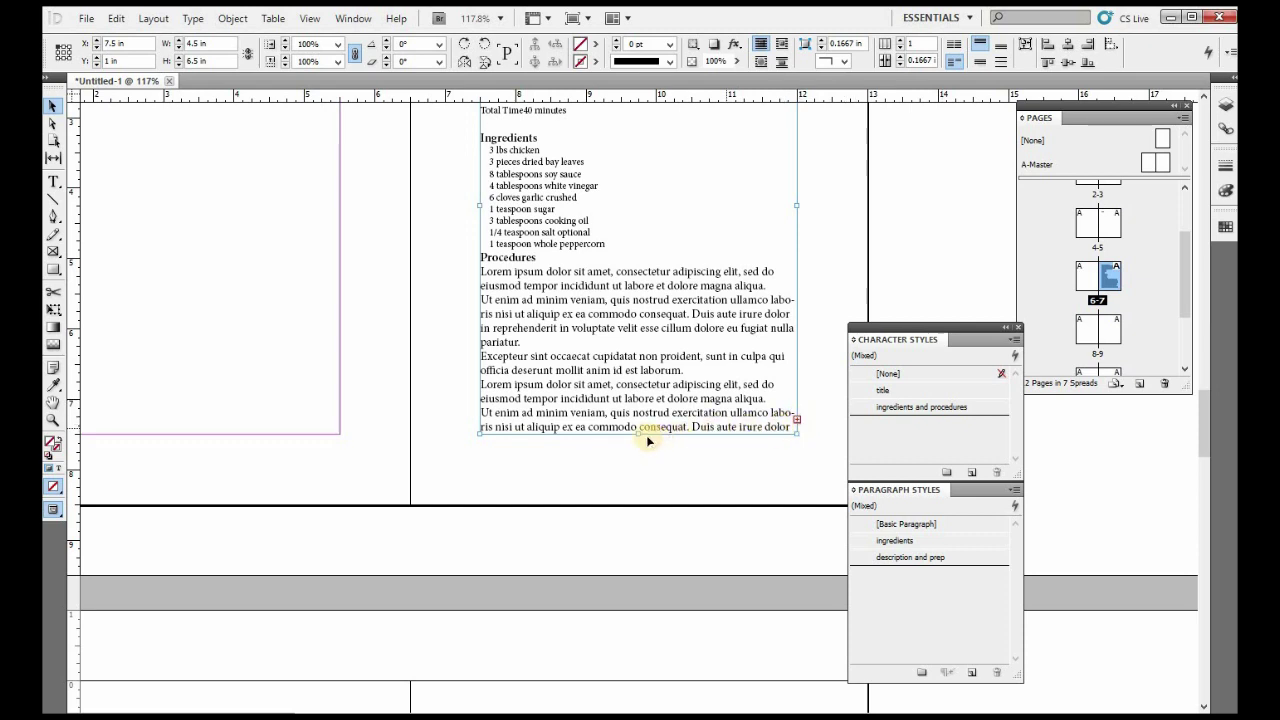
pyautogui.moveTo(638, 436)
pyautogui.mouseDown()
pyautogui.moveTo(639, 482)
pyautogui.moveTo(649, 433)
pyautogui.mouseUp()
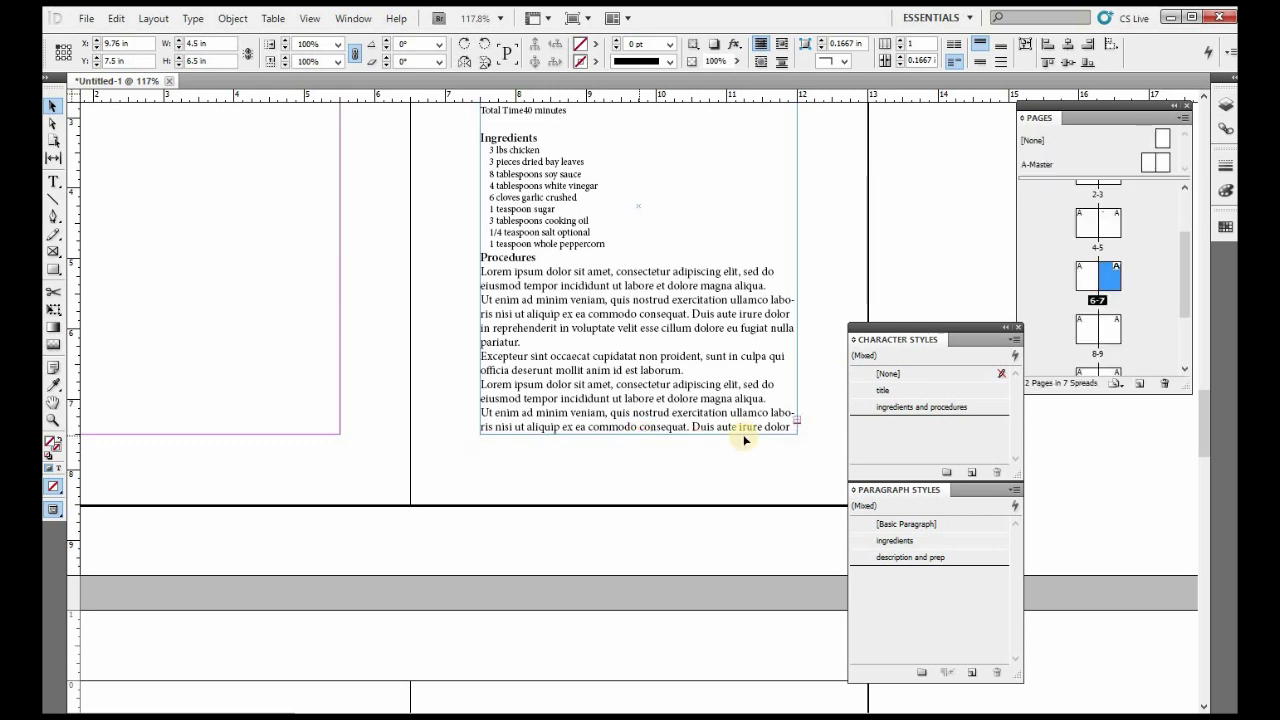
pyautogui.click(795, 420)
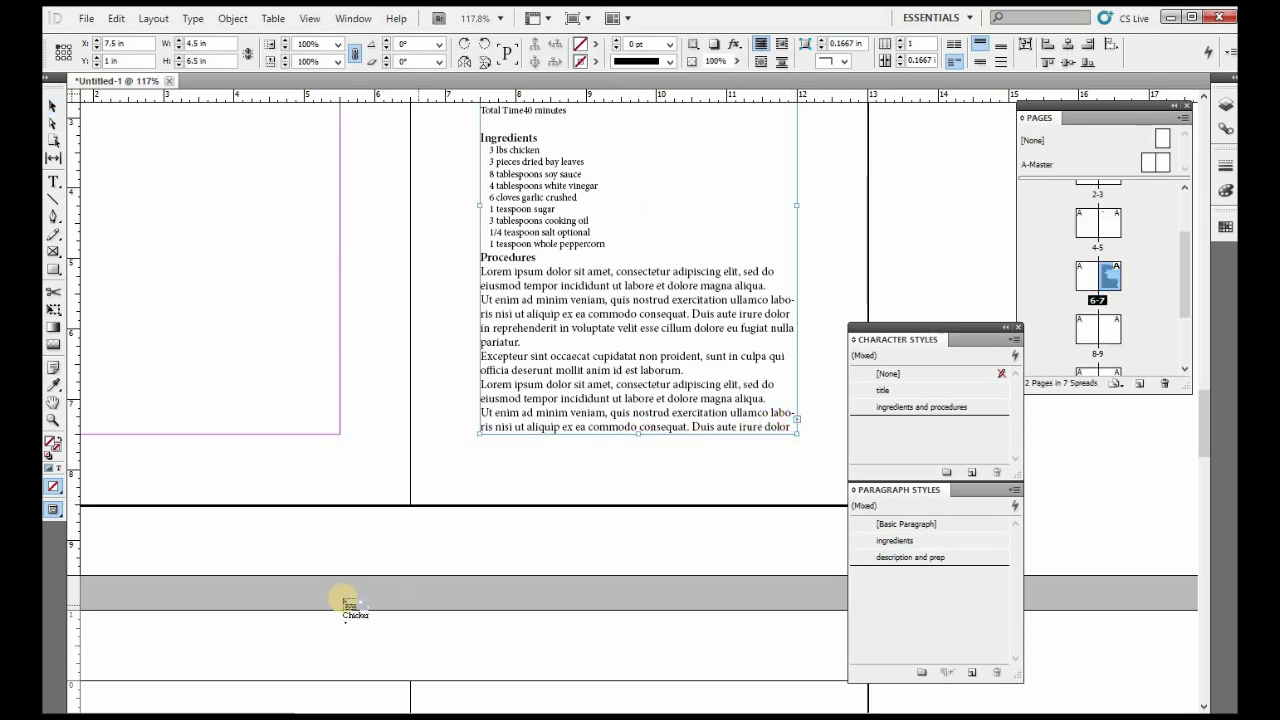
pyautogui.scroll(-5, 366, 543)
pyautogui.moveTo(480, 251); pyautogui.dragTo(791, 581)
# Step: Move the continued recipe text frame onto page 8, aligned with the page's top and inner margins, and deselect it
pyautogui.moveTo(620, 322); pyautogui.dragTo(251, 343)
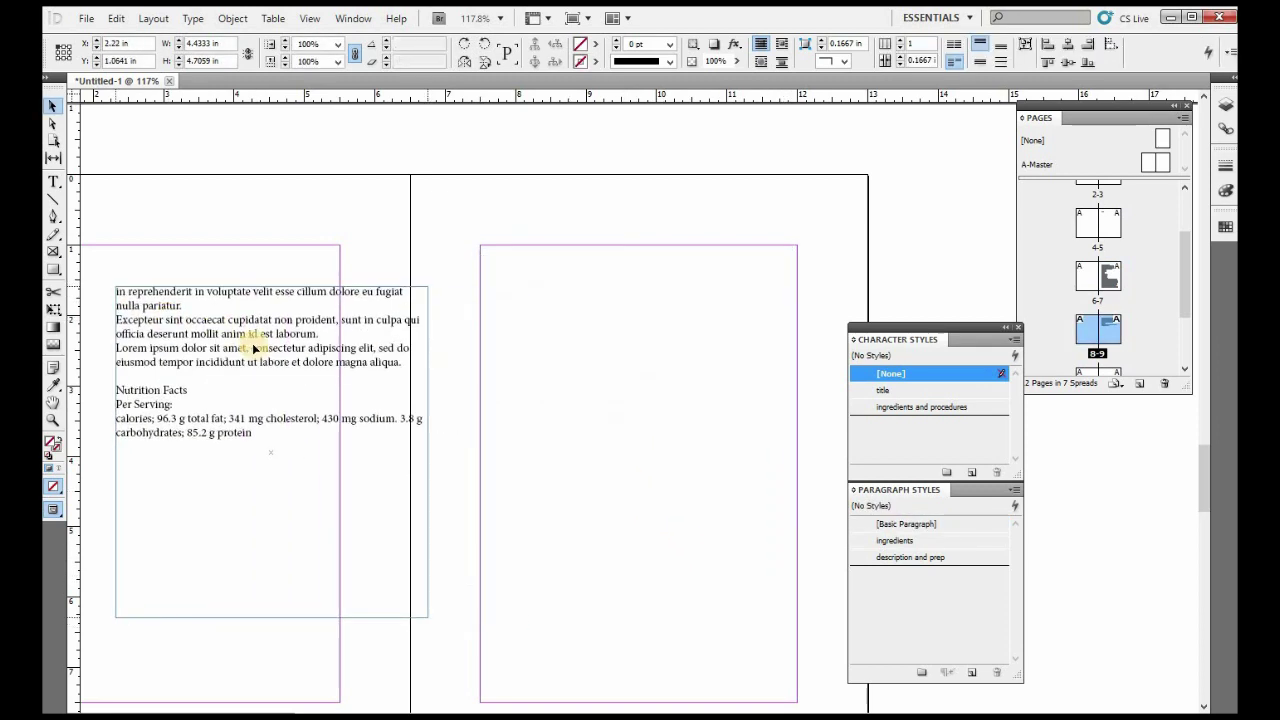
pyautogui.moveTo(340, 322); pyautogui.dragTo(289, 311)
pyautogui.click(651, 557)
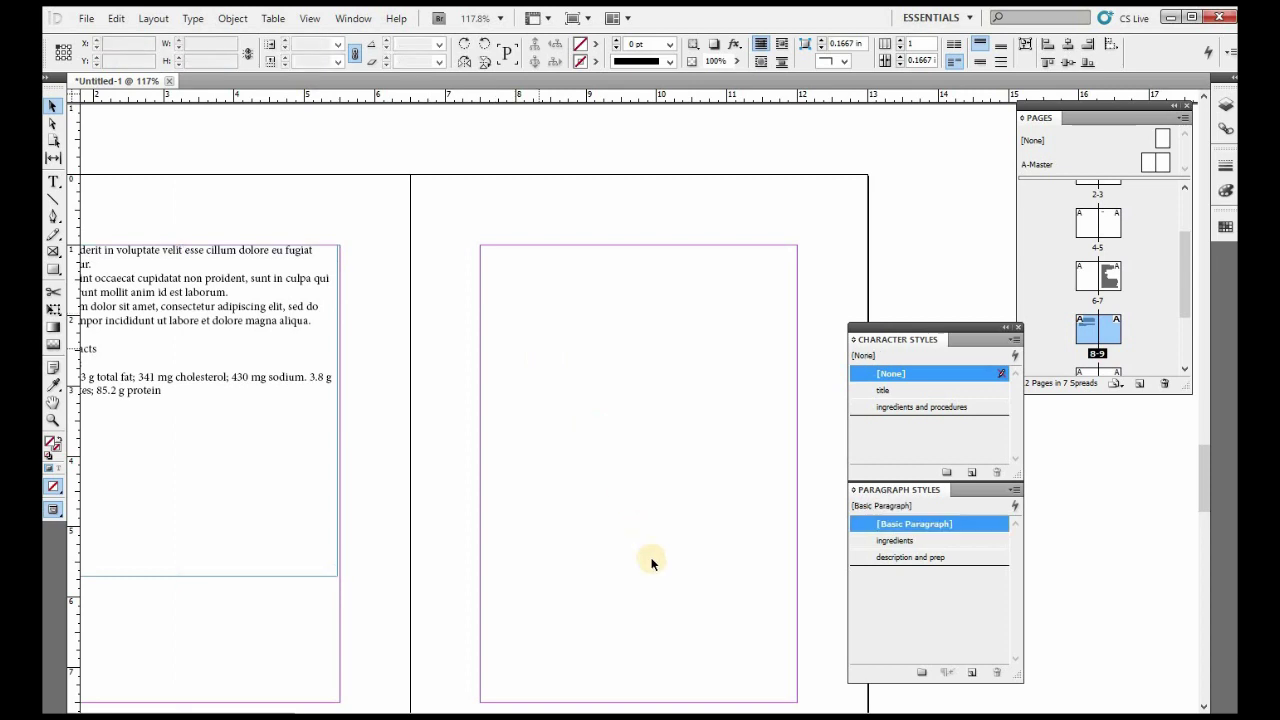
# Step: Create a paragraph style named "procedures" and apply it to the first three paragraphs under the Procedures heading
pyautogui.scroll(5, 641, 538)
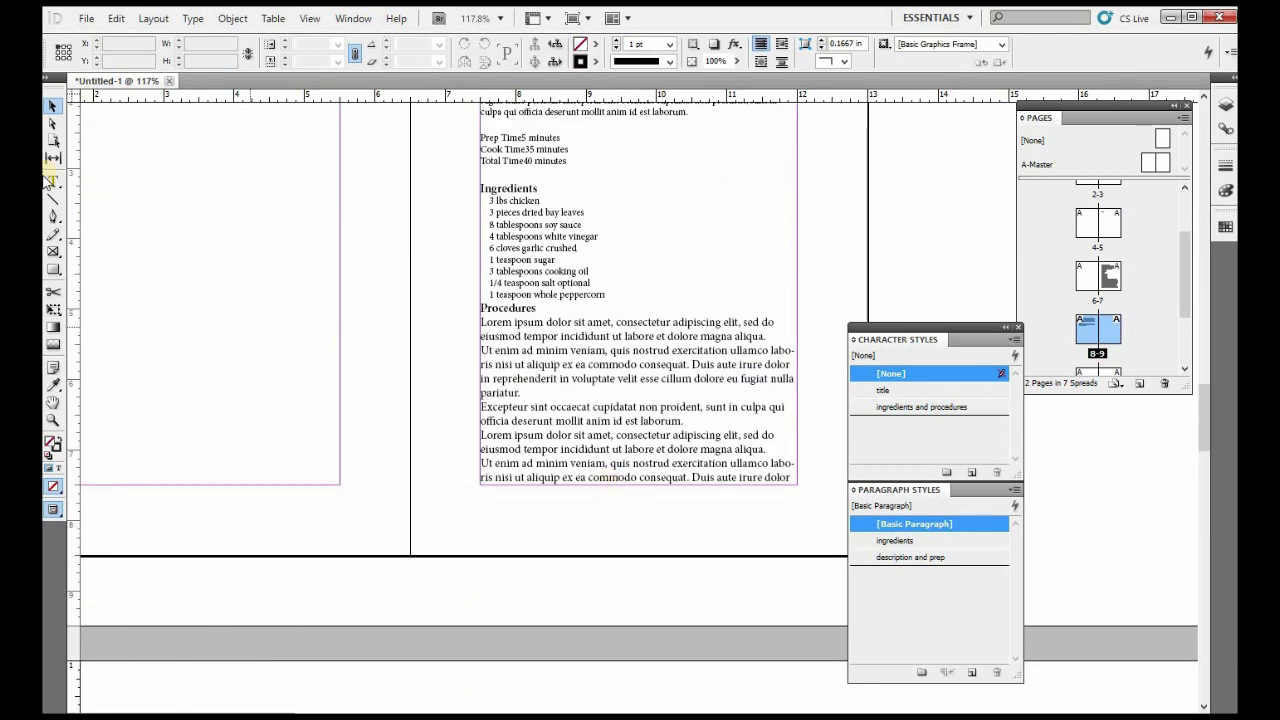
pyautogui.click(53, 185)
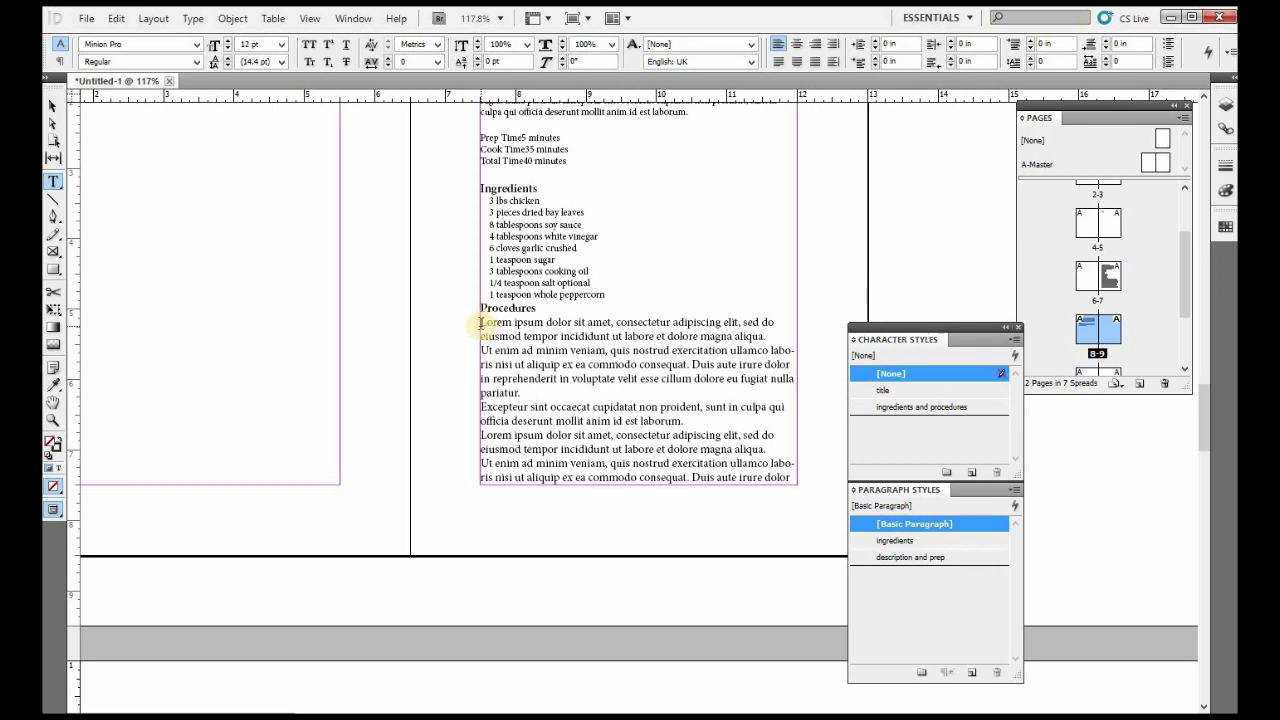
pyautogui.moveTo(479, 324); pyautogui.dragTo(732, 421)
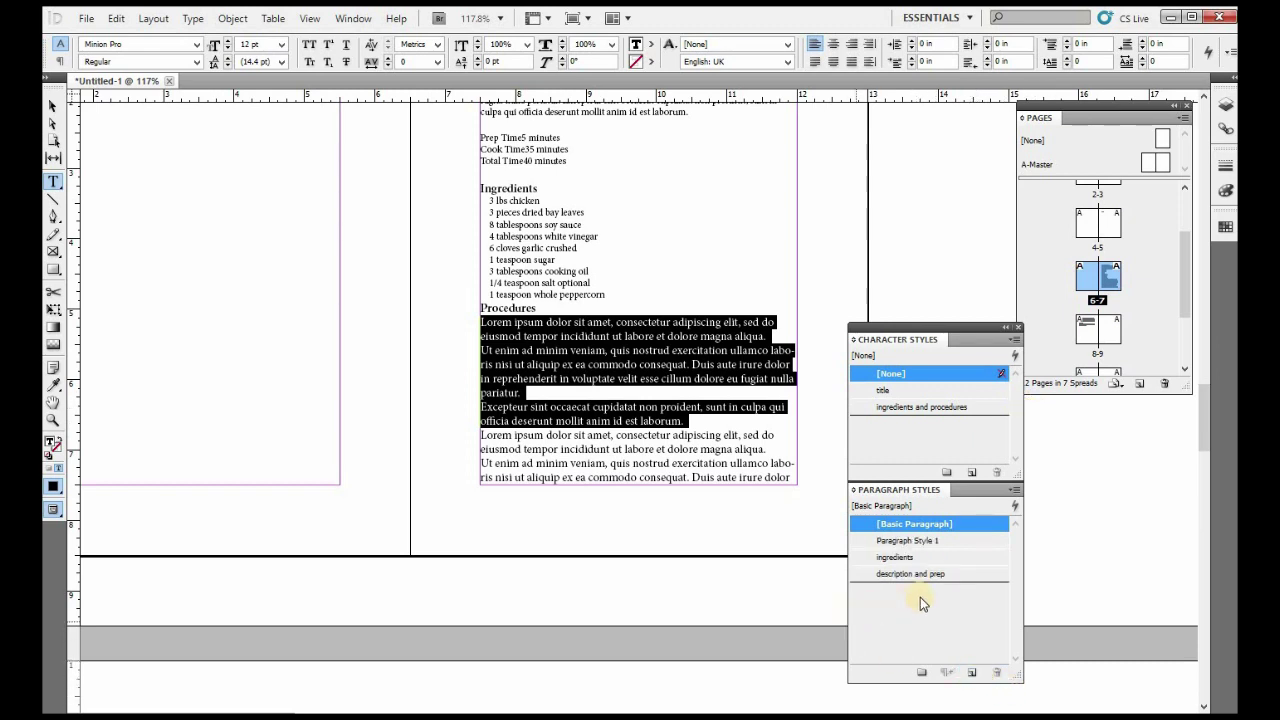
pyautogui.doubleClick(928, 541)
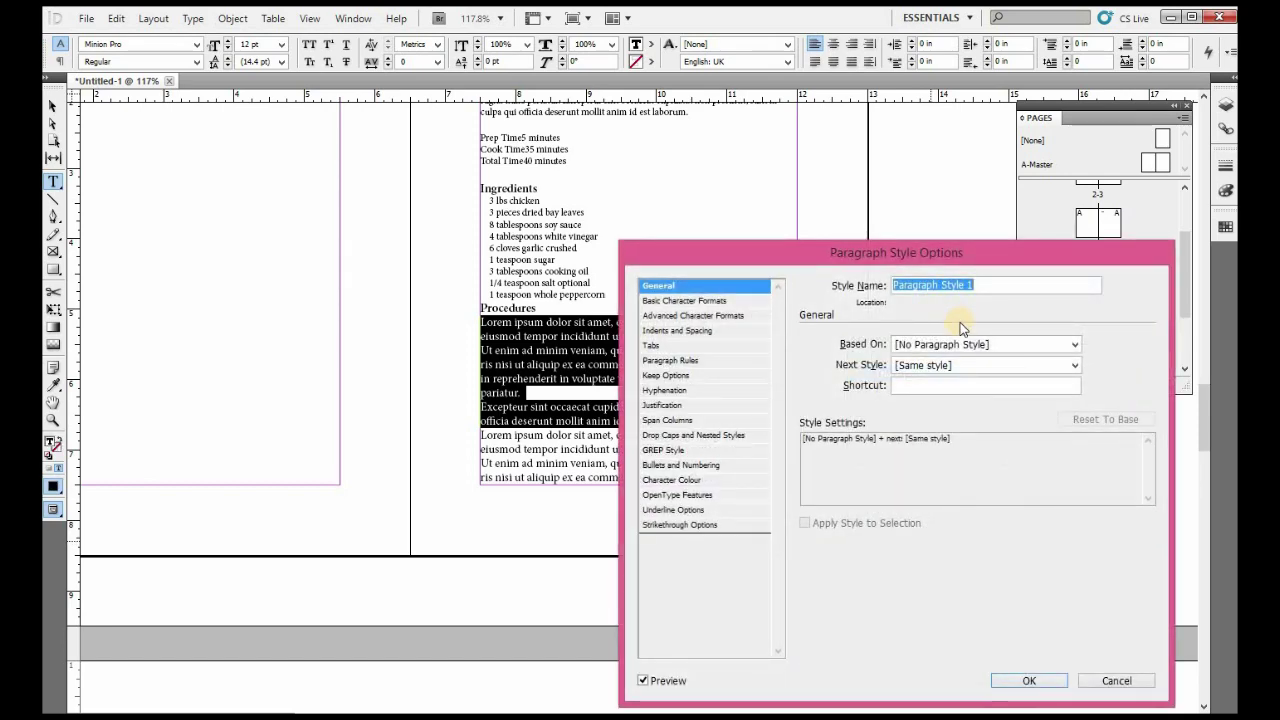
pyautogui.write('pro')
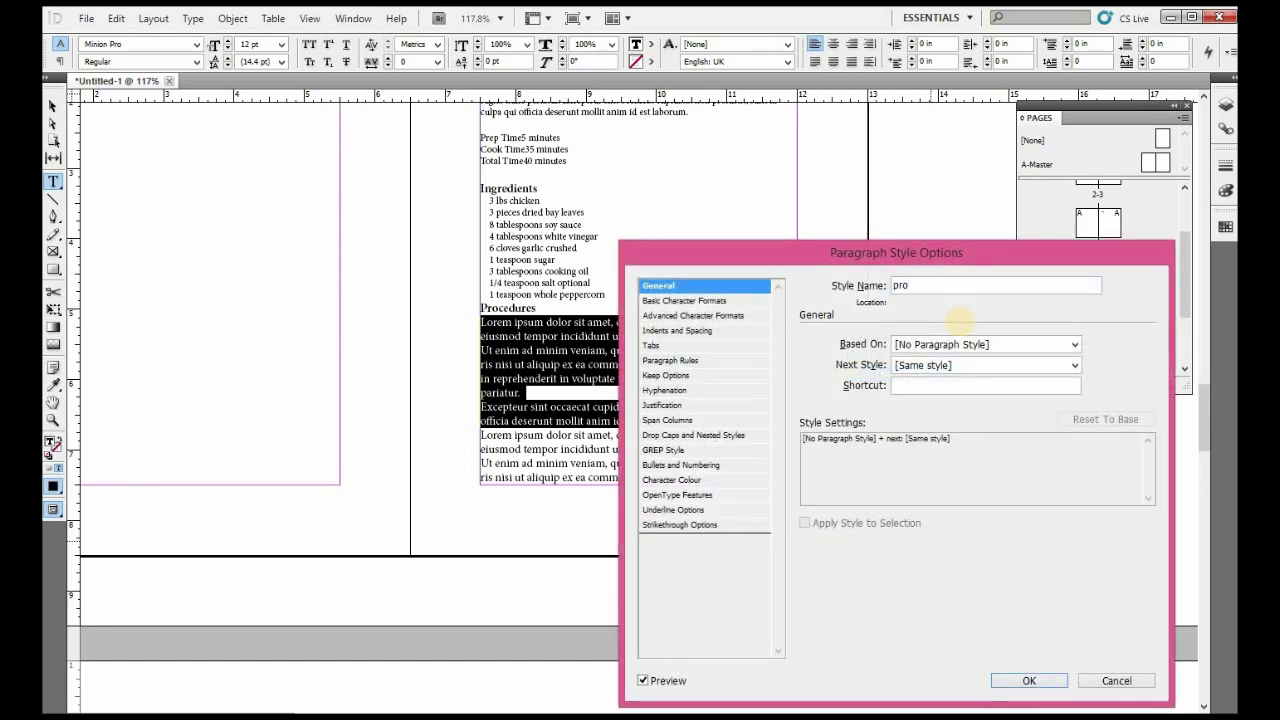
pyautogui.write('cedures')
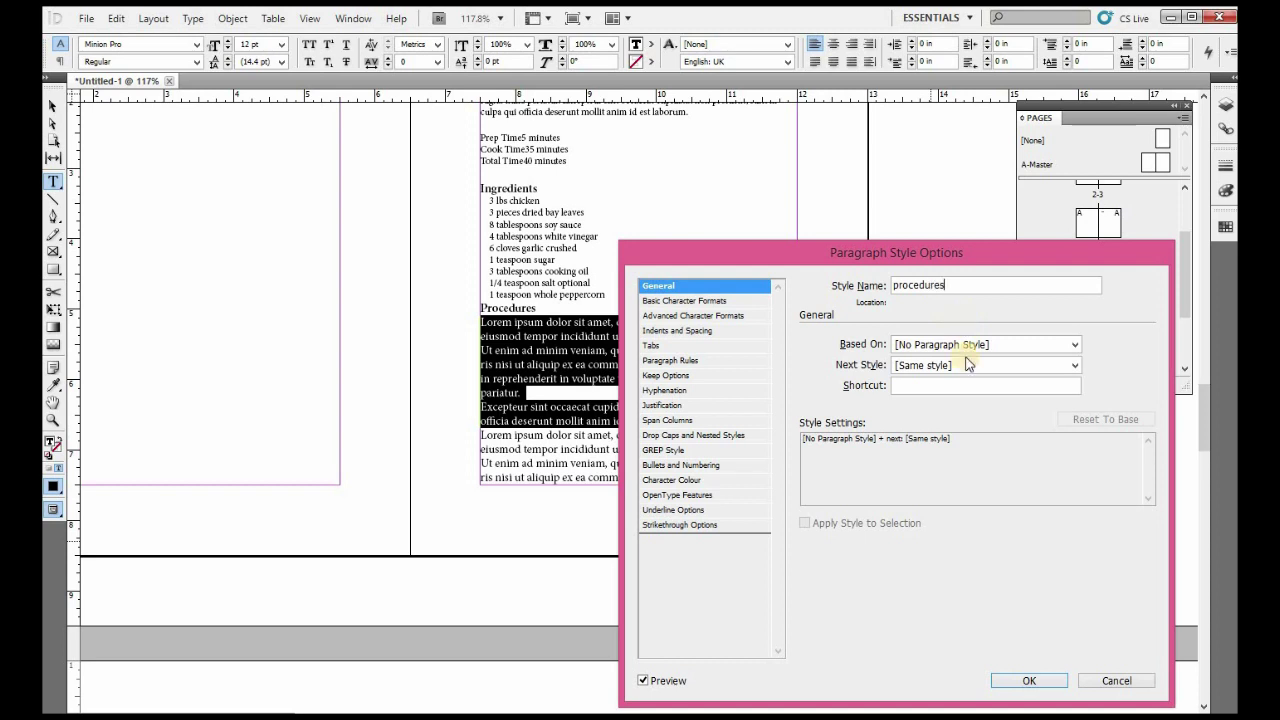
# Step: Set the "procedures" paragraph style's font size to 10 pt and its left indent to 0.125 in
pyautogui.click(700, 300)
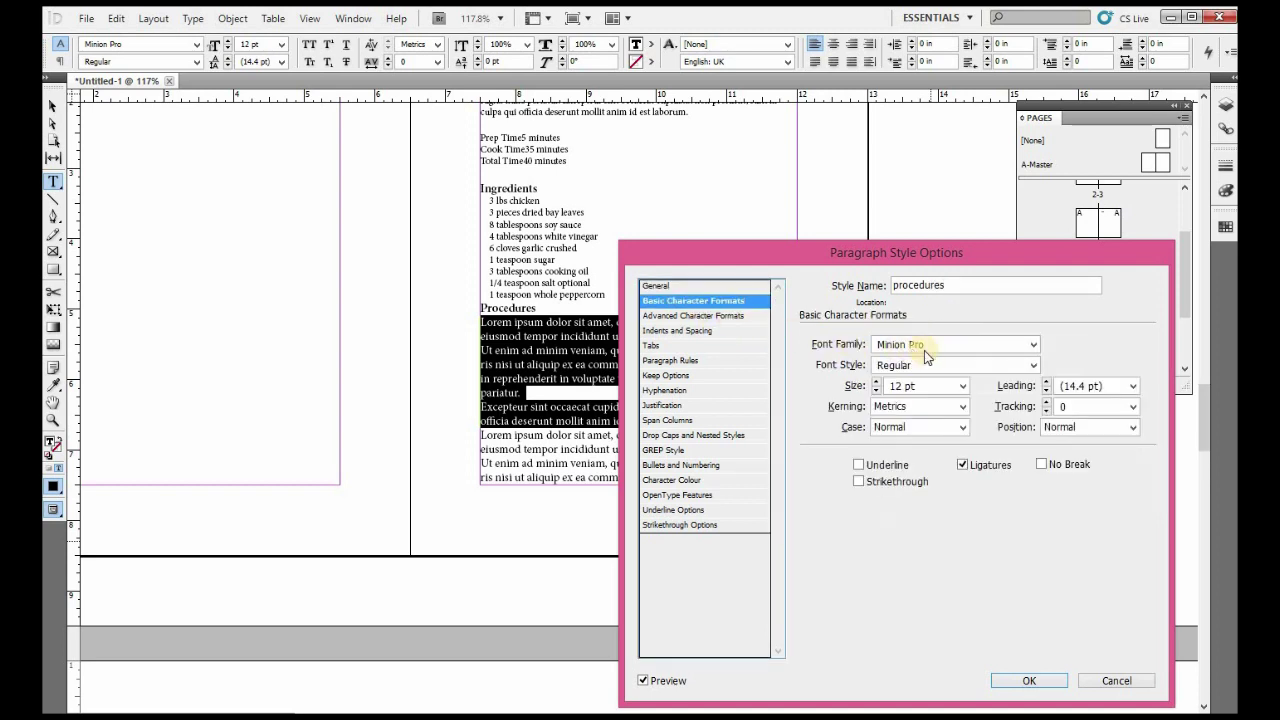
pyautogui.click(876, 391)
pyautogui.click(876, 391)
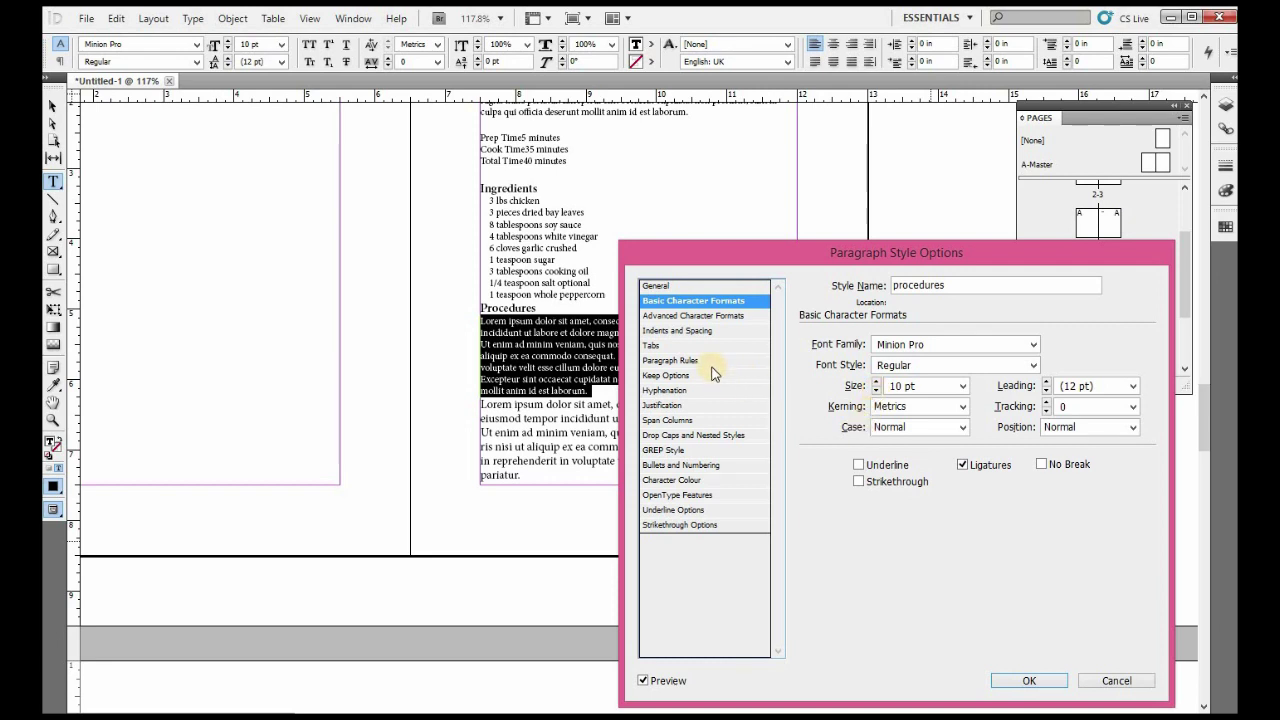
pyautogui.click(690, 315)
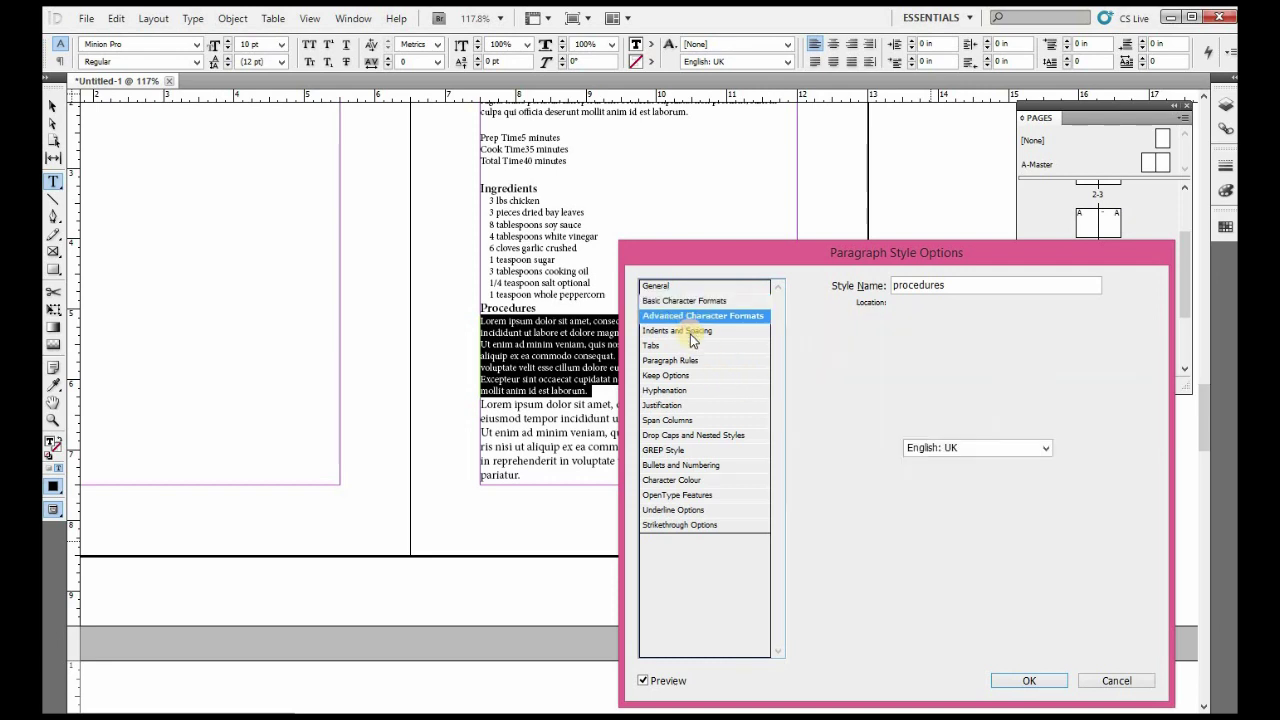
pyautogui.click(688, 330)
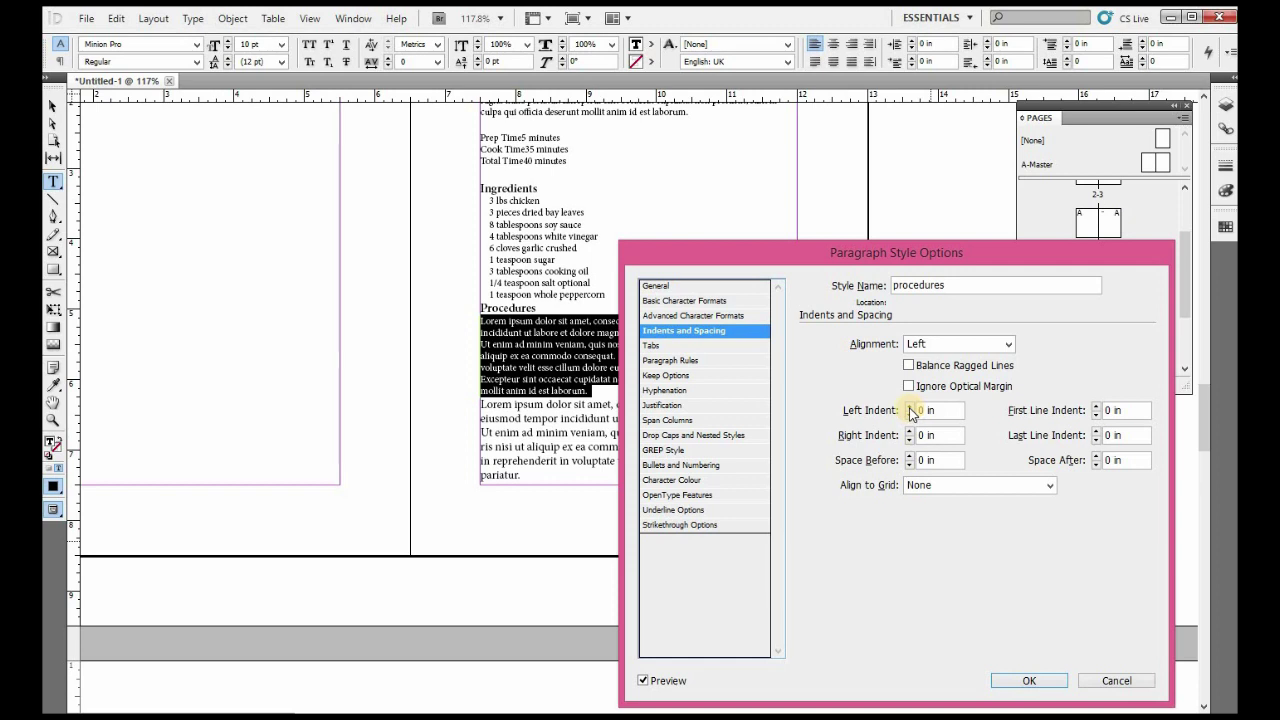
pyautogui.click(909, 406)
pyautogui.click(909, 406)
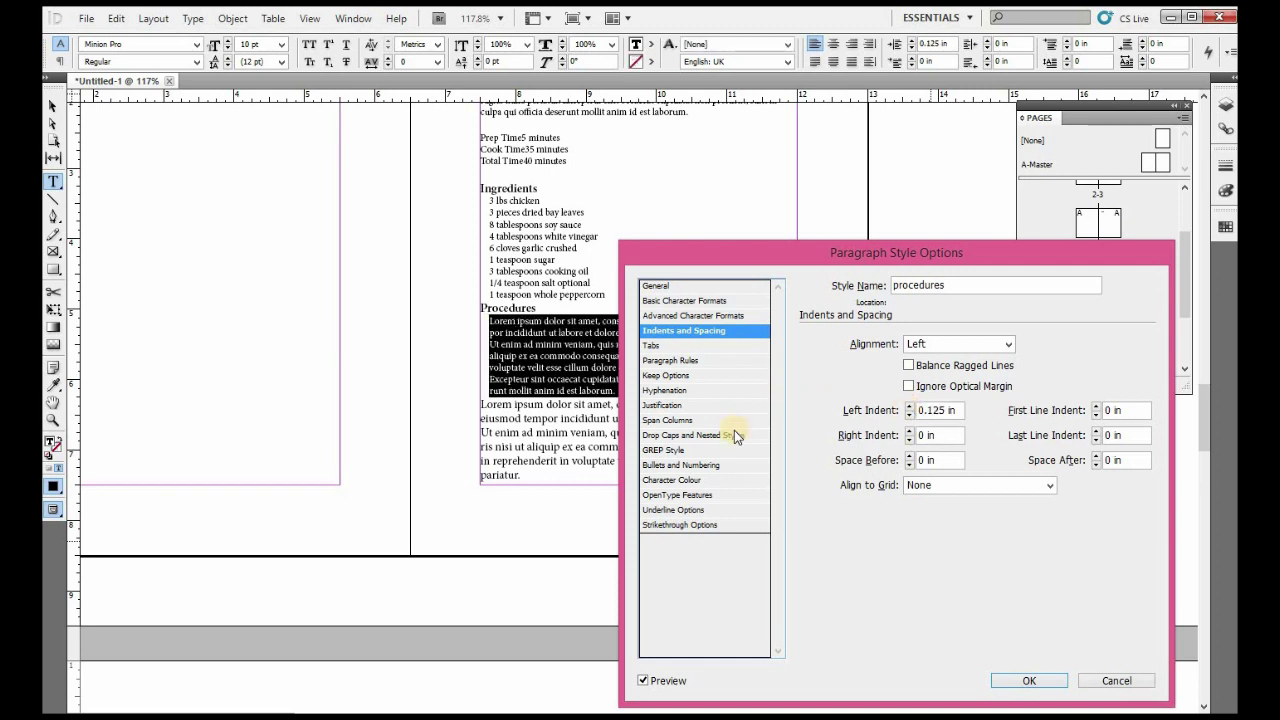
# Step: Set the "procedures" paragraph style's list type to Numbers with a left indent of 0.125 in
pyautogui.click(683, 466)
pyautogui.click(992, 346)
pyautogui.click(928, 385)
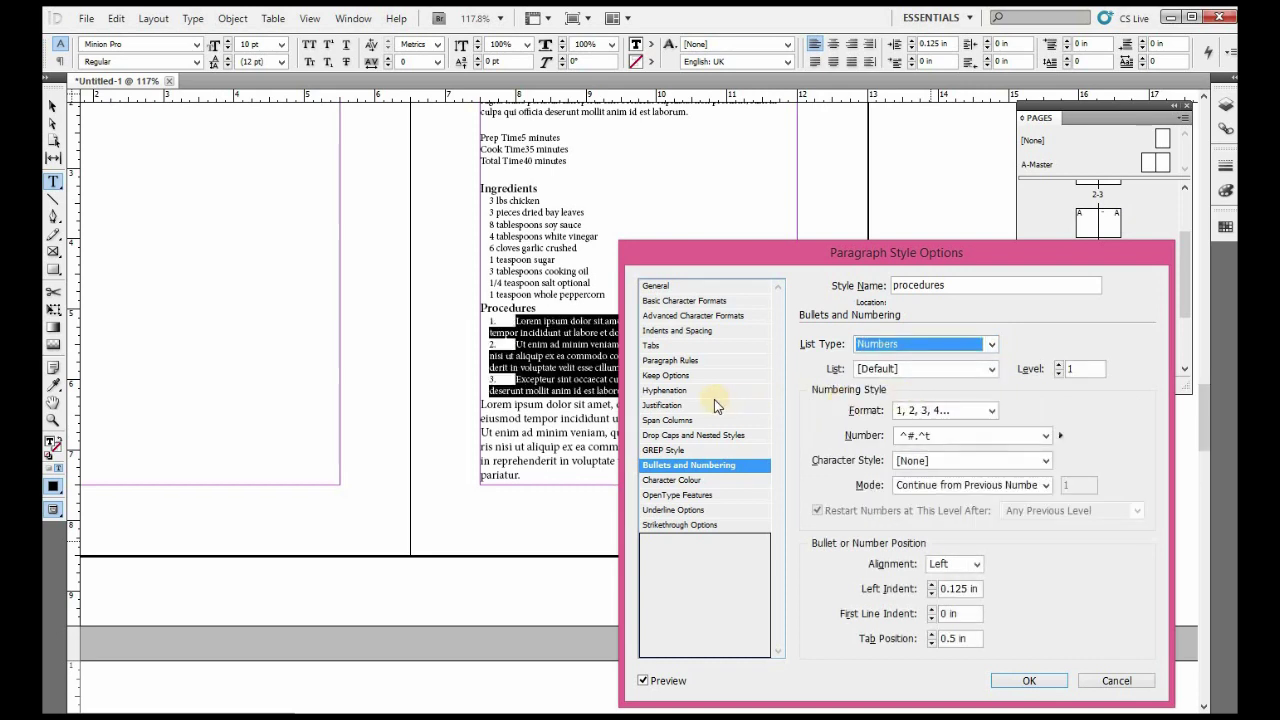
pyautogui.click(931, 585)
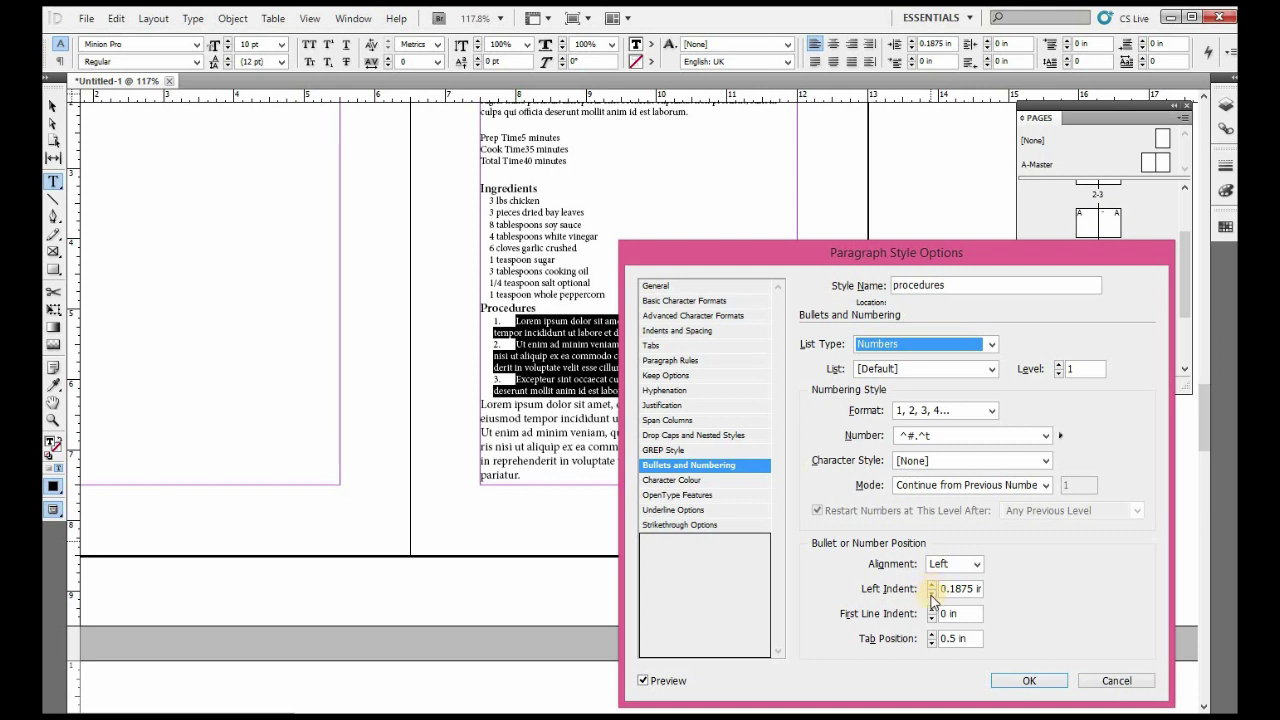
pyautogui.click(931, 596)
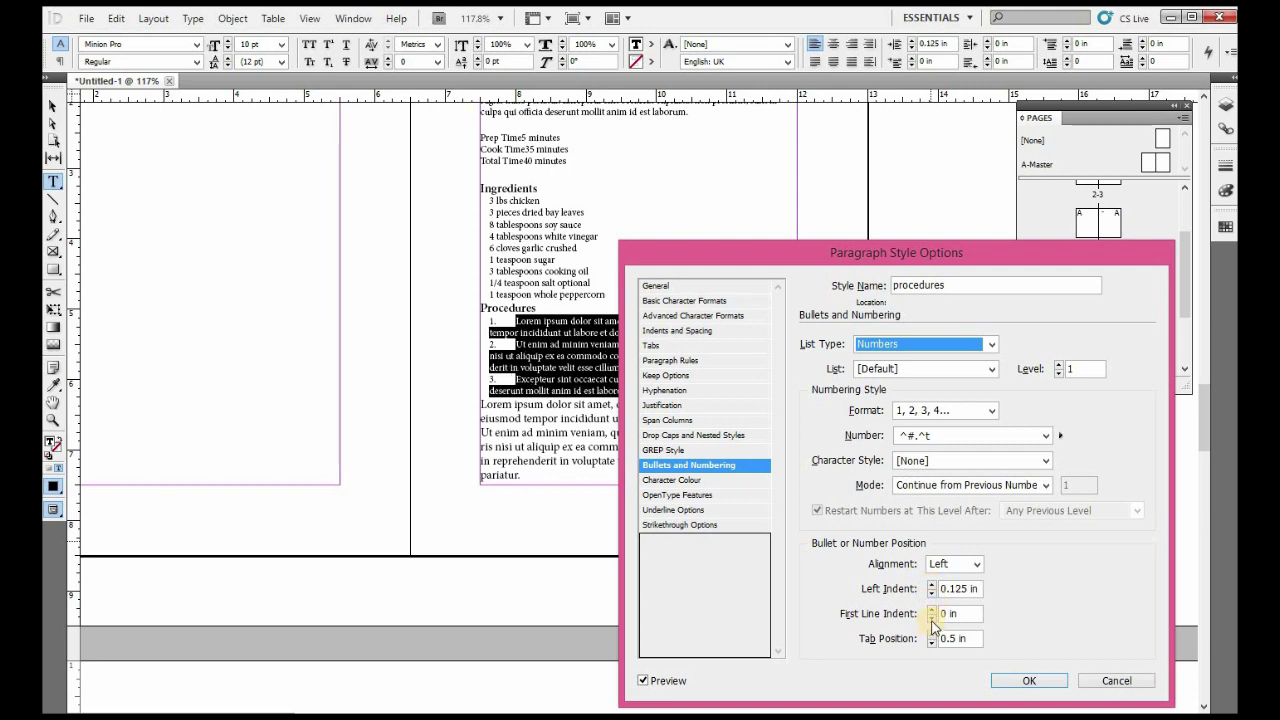
# Step: Try a first line indent of 0.25 in and a left indent of 0.0625 in for the "procedures" style's numbering
pyautogui.click(931, 618)
pyautogui.click(931, 608)
pyautogui.click(931, 608)
pyautogui.click(931, 608)
pyautogui.click(931, 608)
pyautogui.click(931, 608)
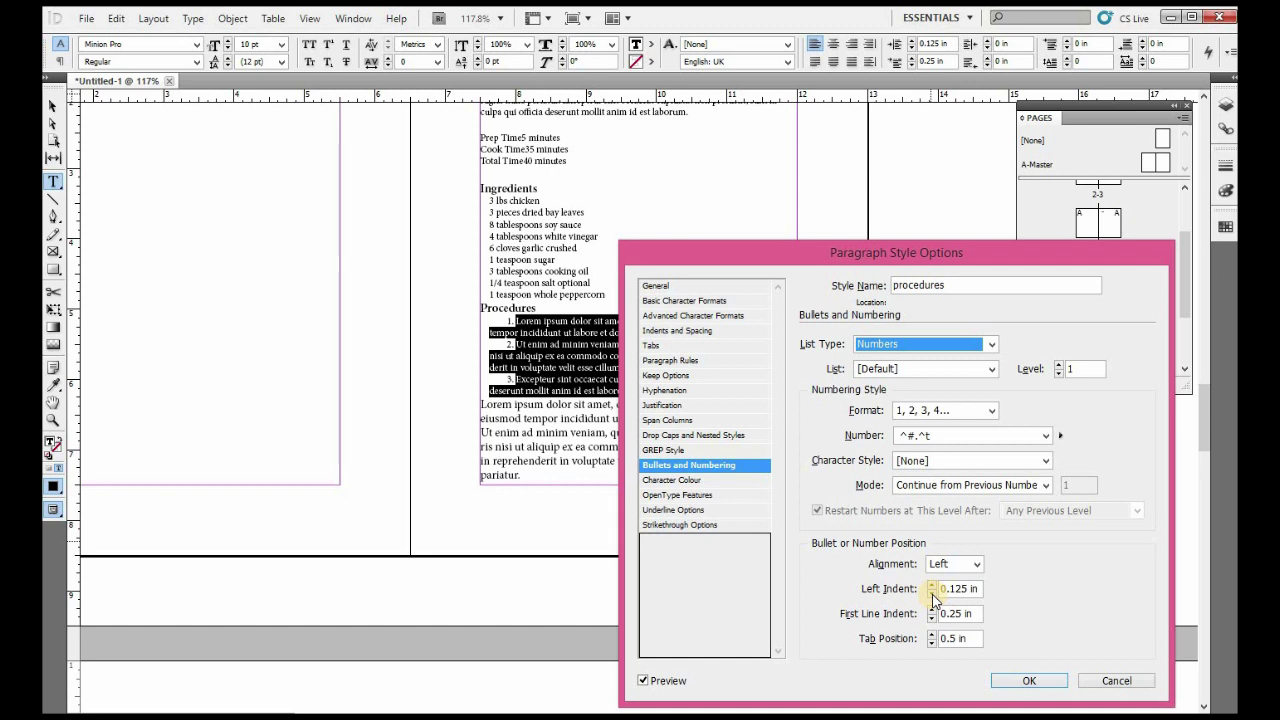
pyautogui.click(932, 594)
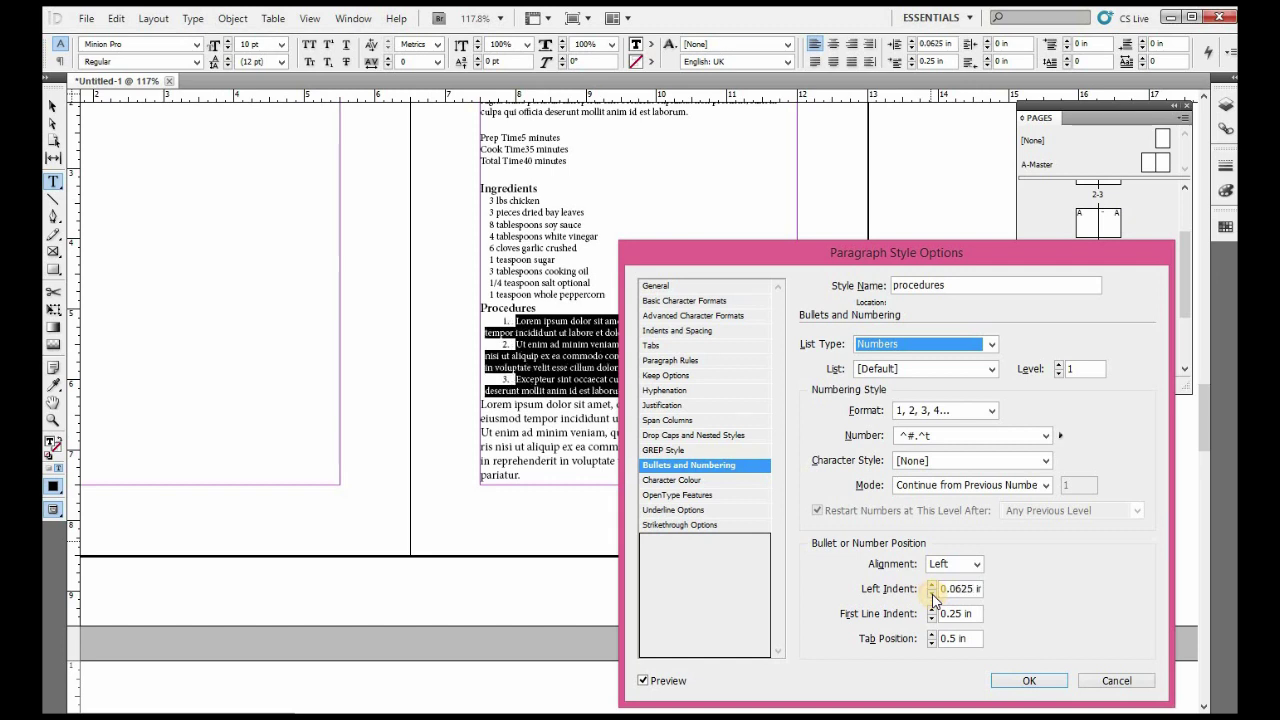
pyautogui.click(932, 585)
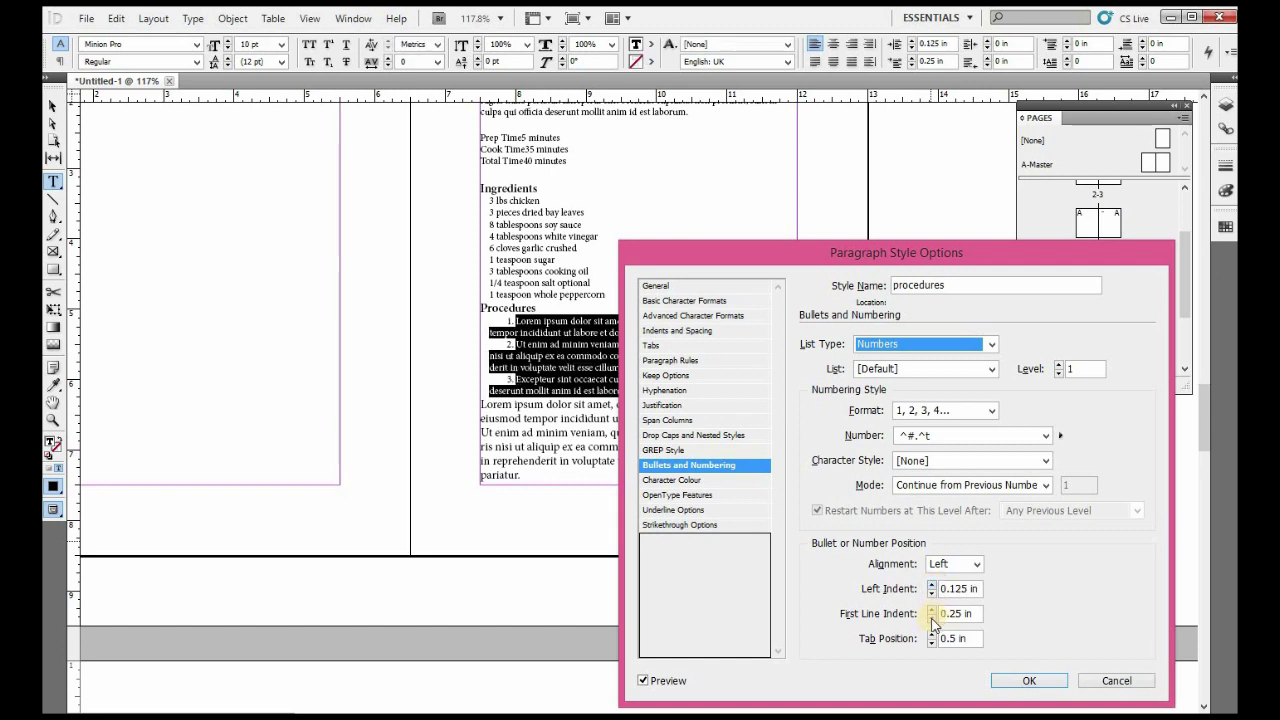
pyautogui.click(930, 621)
pyautogui.click(930, 621)
pyautogui.click(930, 621)
pyautogui.click(930, 621)
# Step: Set the tab position of the "procedures" style's numbering to 0.25 in
pyautogui.click(930, 643)
pyautogui.click(930, 643)
pyautogui.click(930, 643)
pyautogui.click(931, 643)
pyautogui.click(930, 635)
pyautogui.click(930, 635)
pyautogui.click(930, 635)
pyautogui.click(930, 635)
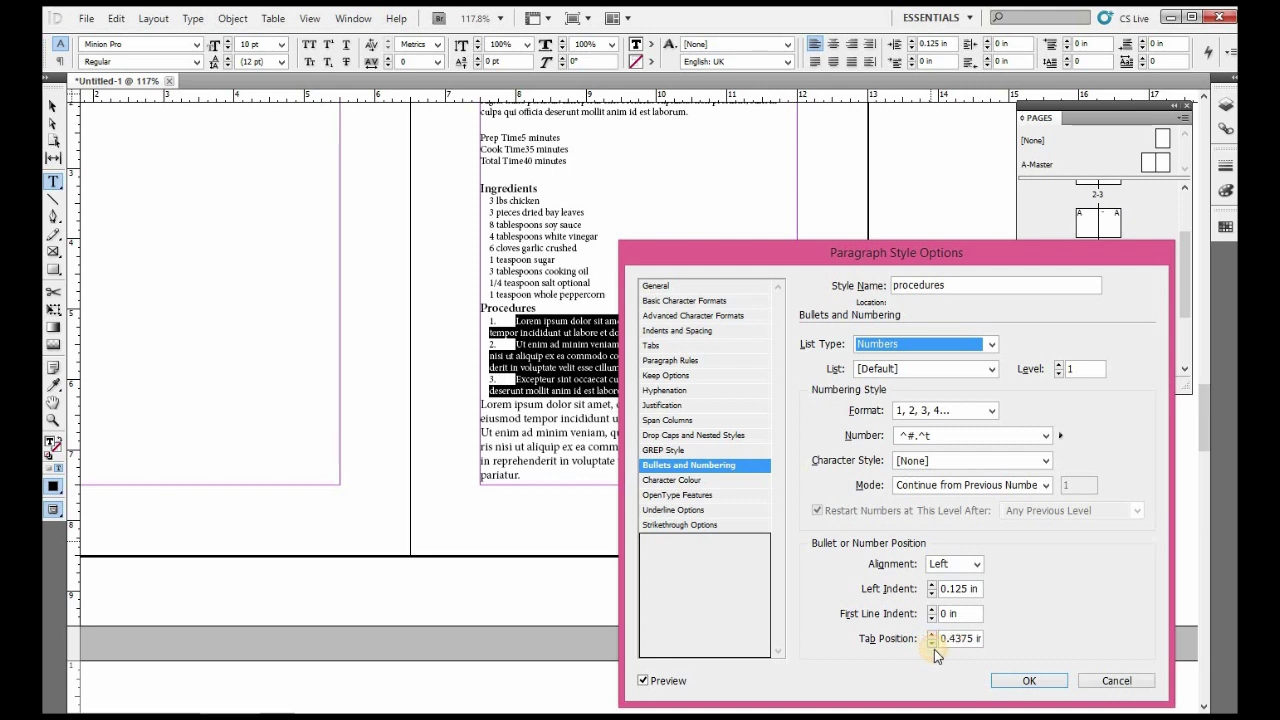
pyautogui.click(933, 644)
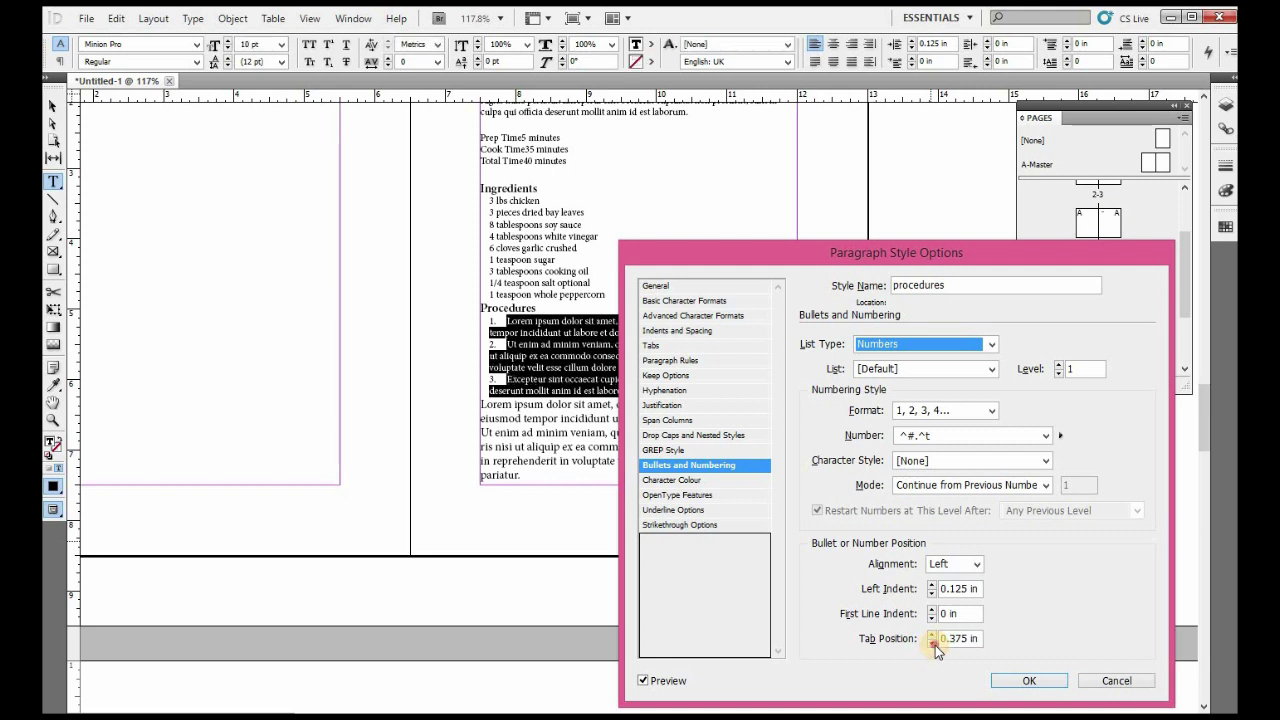
pyautogui.click(933, 644)
pyautogui.click(933, 644)
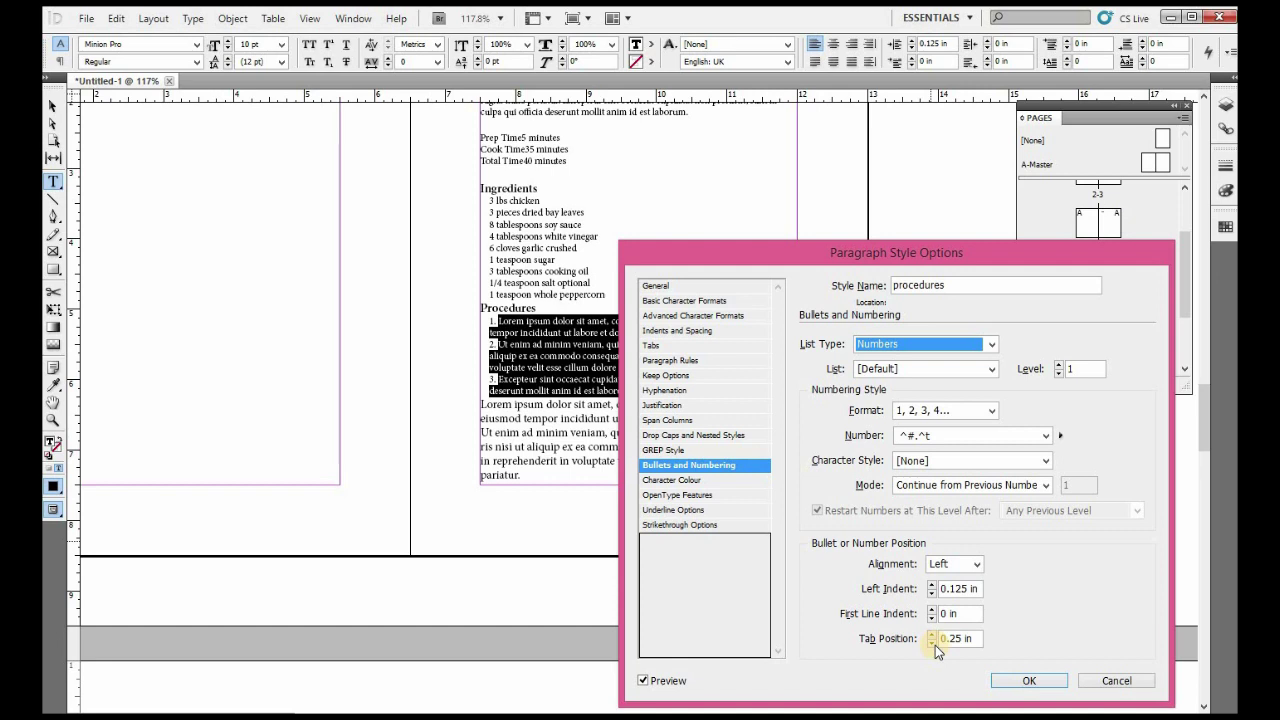
# Step: Set the "procedures" style's space before to 0.0625 in, accept the style options and deselect the text
pyautogui.click(692, 332)
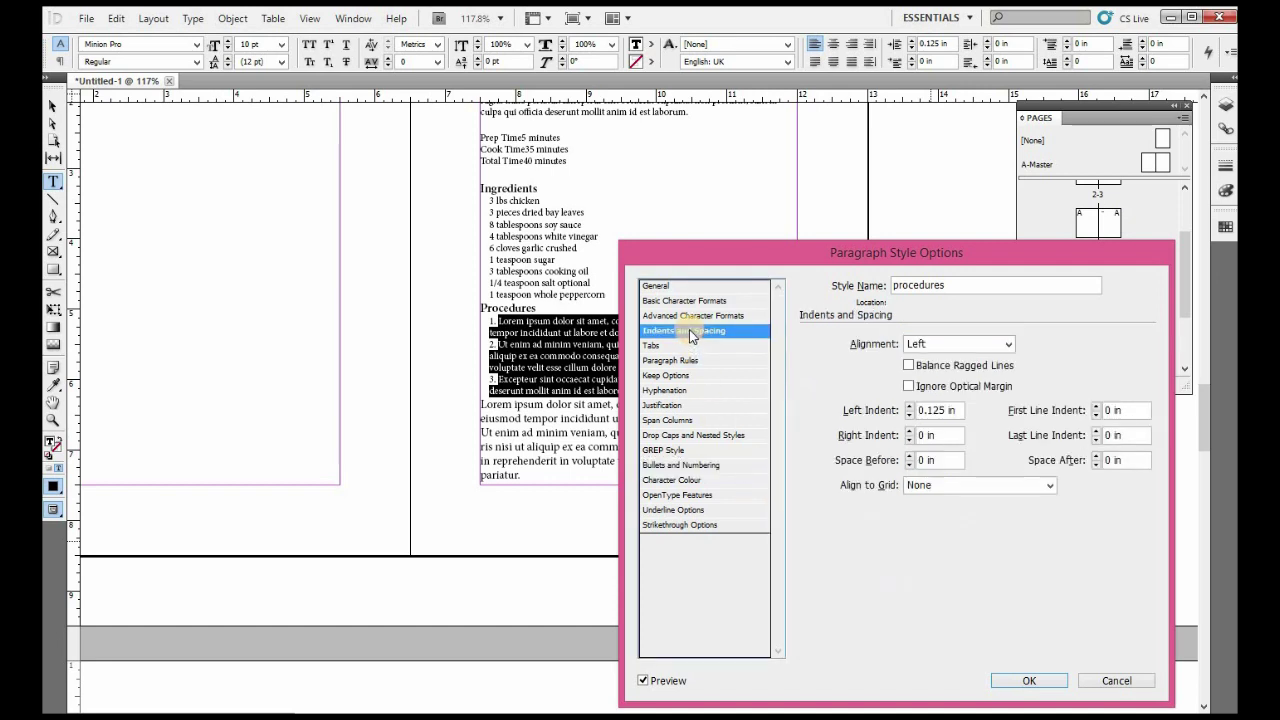
pyautogui.click(909, 455)
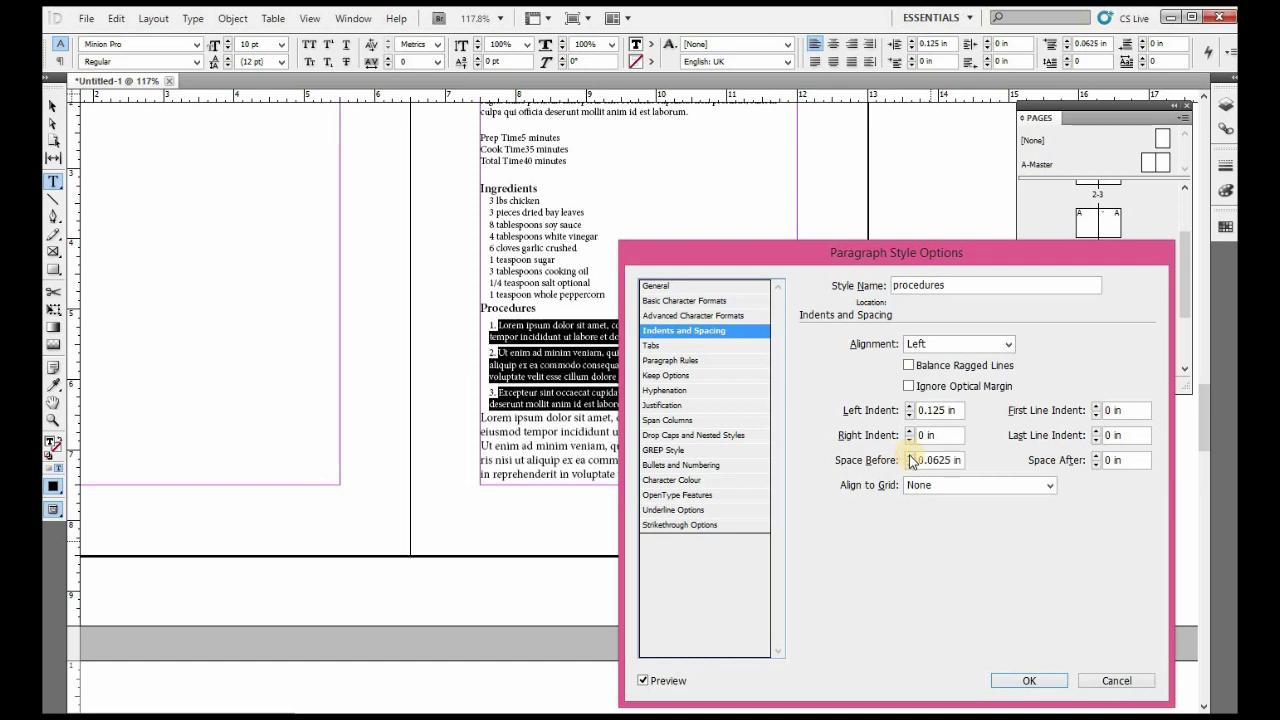
pyautogui.click(1024, 687)
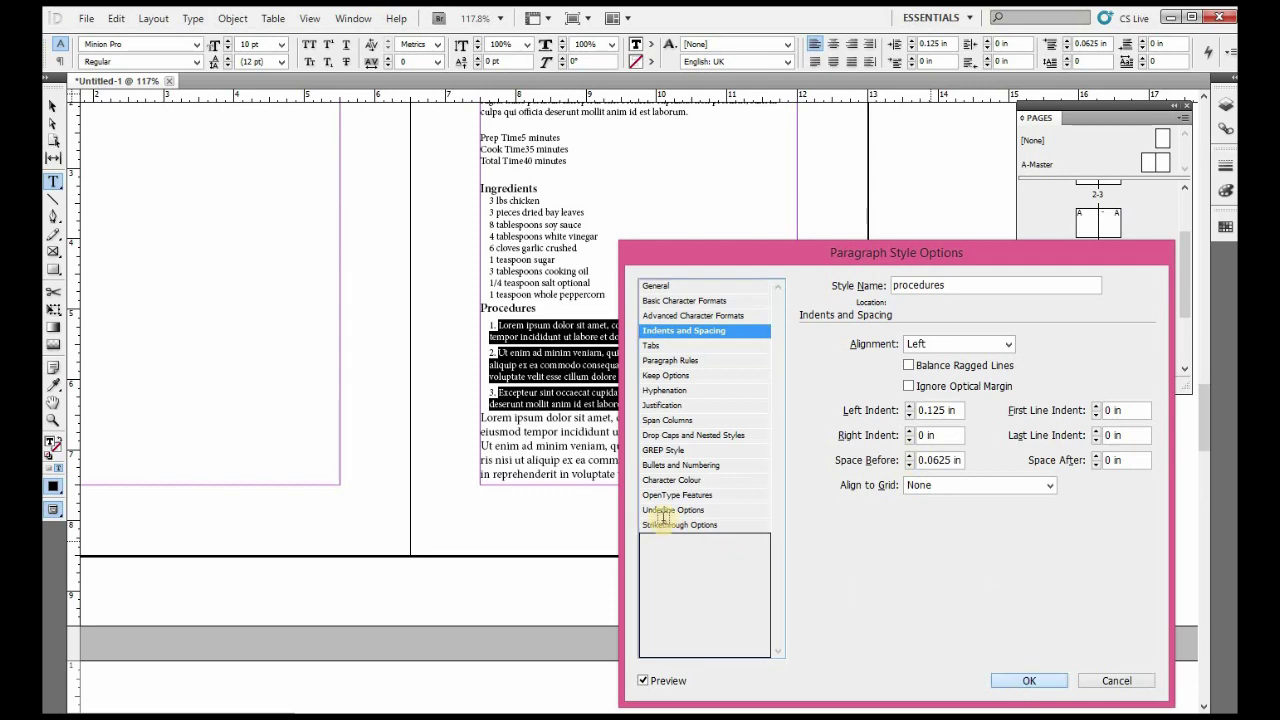
pyautogui.click(523, 358)
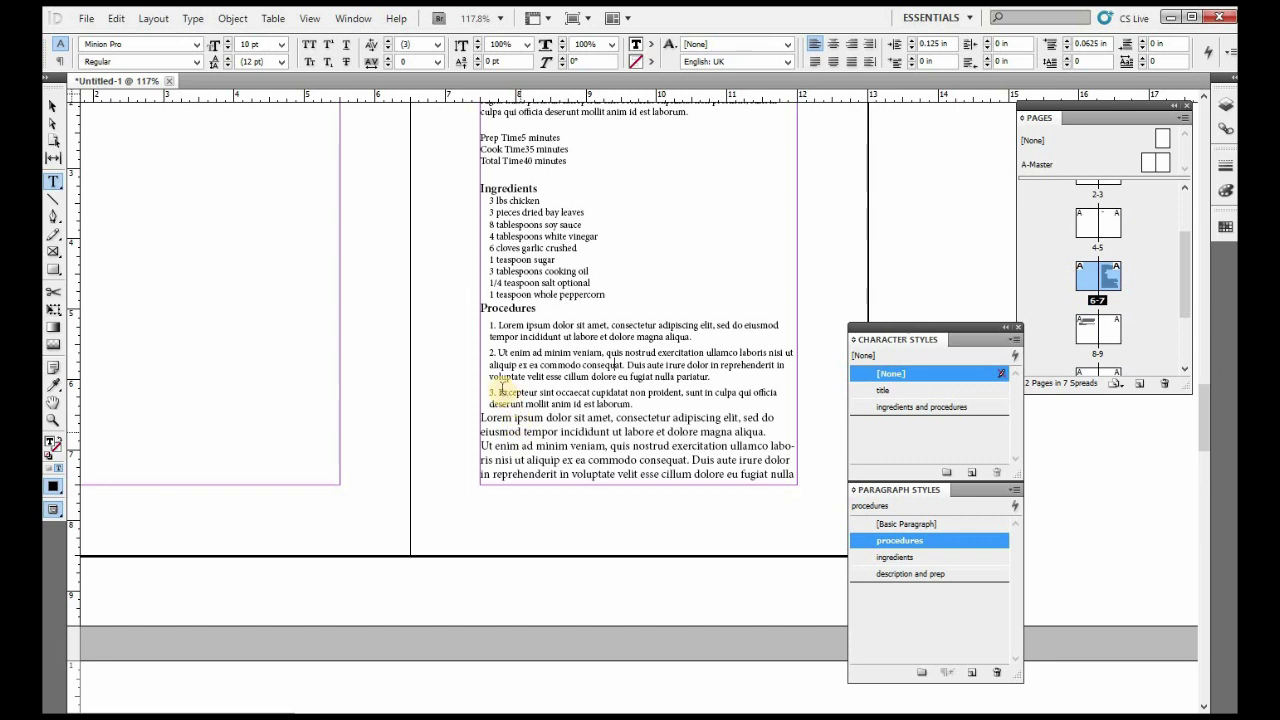
# Step: Apply the "procedures" paragraph style to the remaining unformatted Procedures paragraphs on page 7
pyautogui.scroll(-1, 497, 391)
pyautogui.moveTo(481, 367); pyautogui.dragTo(835, 460)
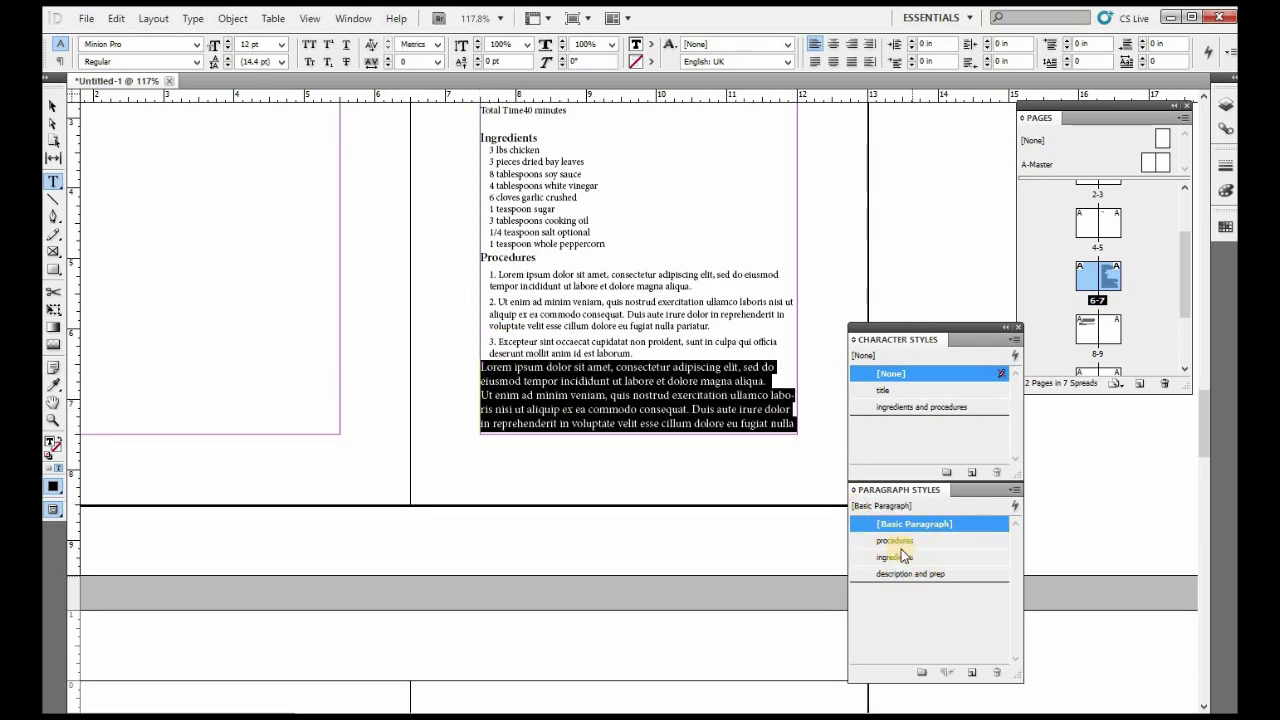
pyautogui.click(895, 540)
pyautogui.click(555, 403)
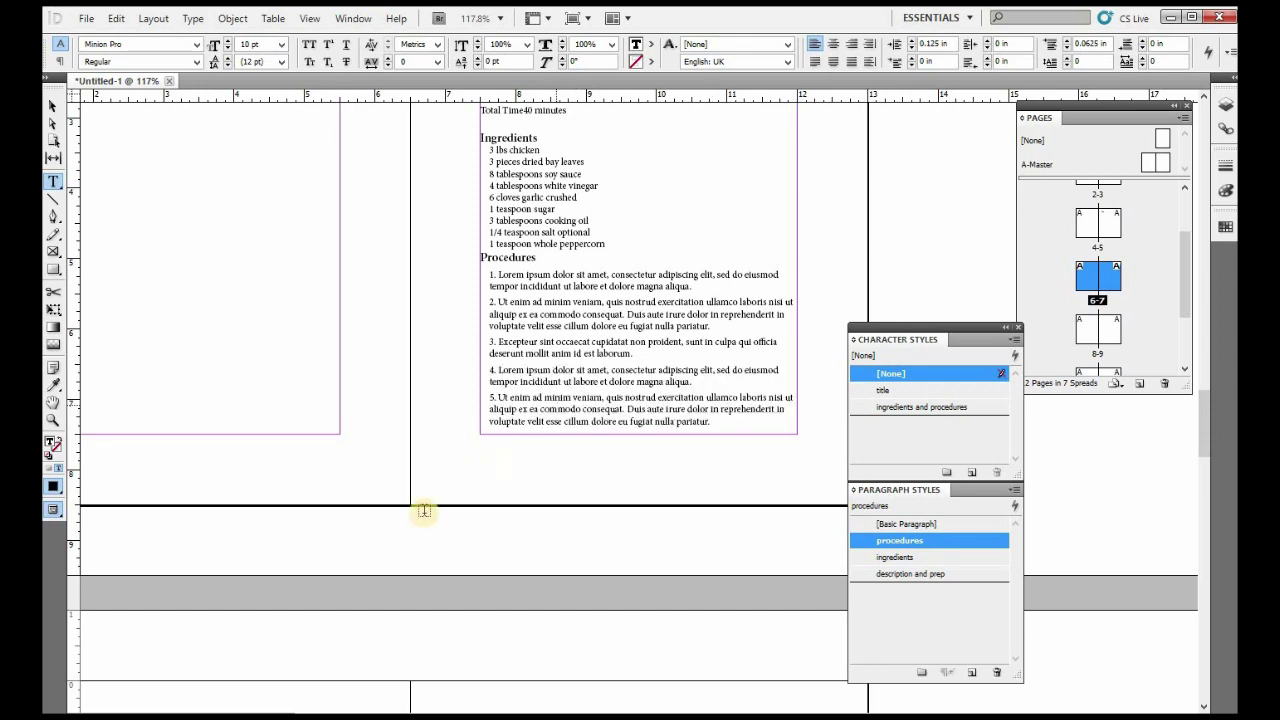
# Step: Apply the "procedures" paragraph style to the two continued procedure paragraphs above Nutrition Facts on page 8
pyautogui.scroll(-3, 423, 511)
pyautogui.click(53, 405)
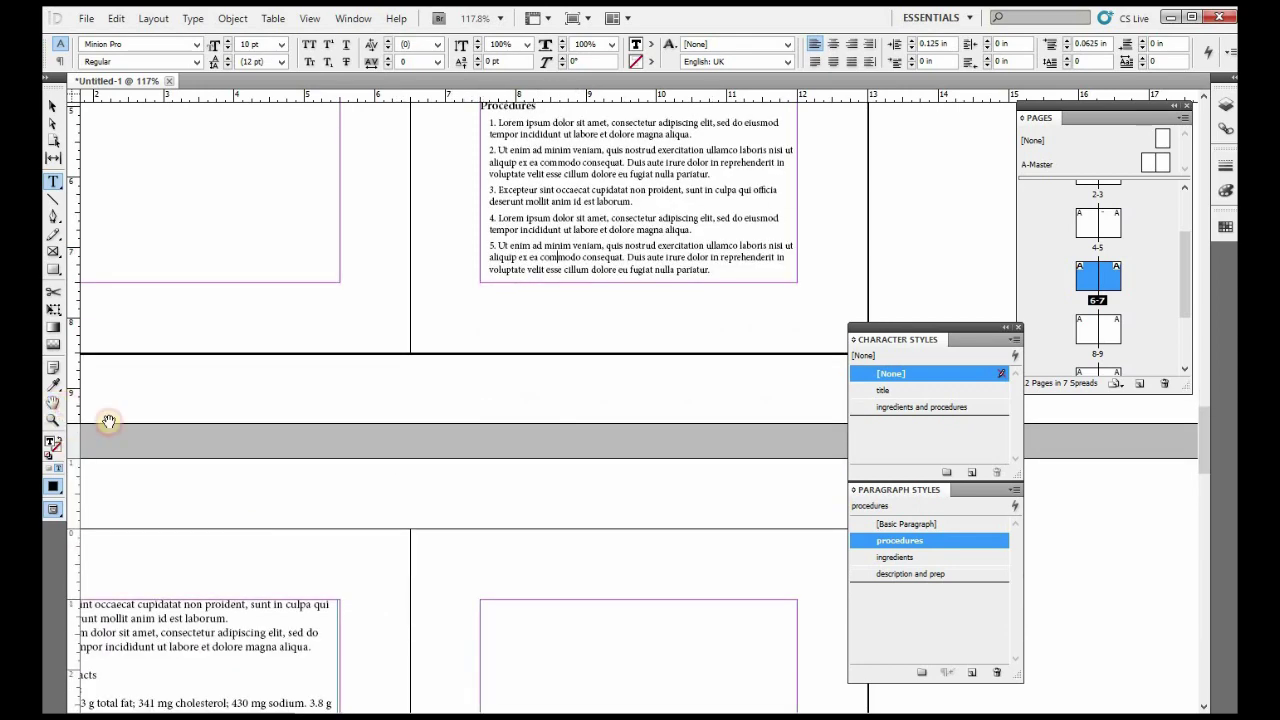
pyautogui.moveTo(331, 389); pyautogui.dragTo(443, 260)
pyautogui.moveTo(186, 598); pyautogui.dragTo(289, 400)
pyautogui.click(53, 181)
pyautogui.moveTo(580, 371); pyautogui.dragTo(228, 323)
pyautogui.click(912, 541)
pyautogui.click(363, 407)
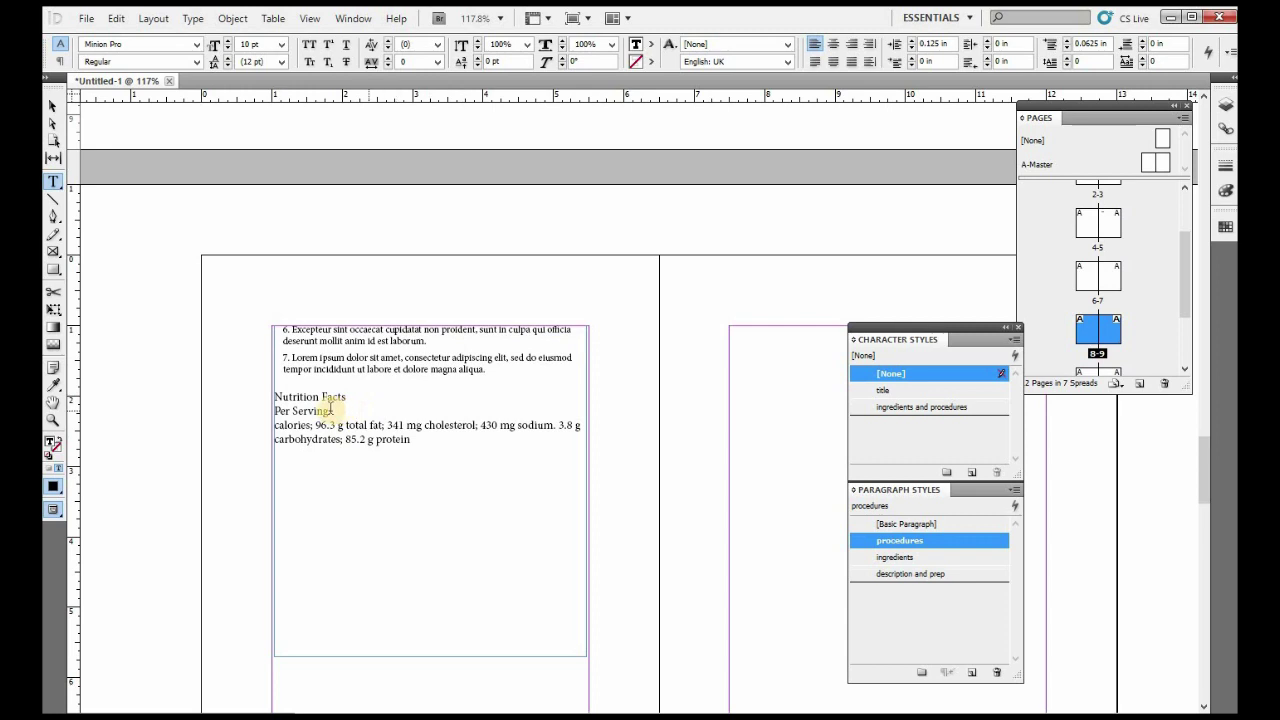
# Step: Apply the "ingredients and procedures" character style to the Nutrition Facts heading and the "description and prep" paragraph style to the lines below it
pyautogui.moveTo(265, 398); pyautogui.dragTo(268, 398)
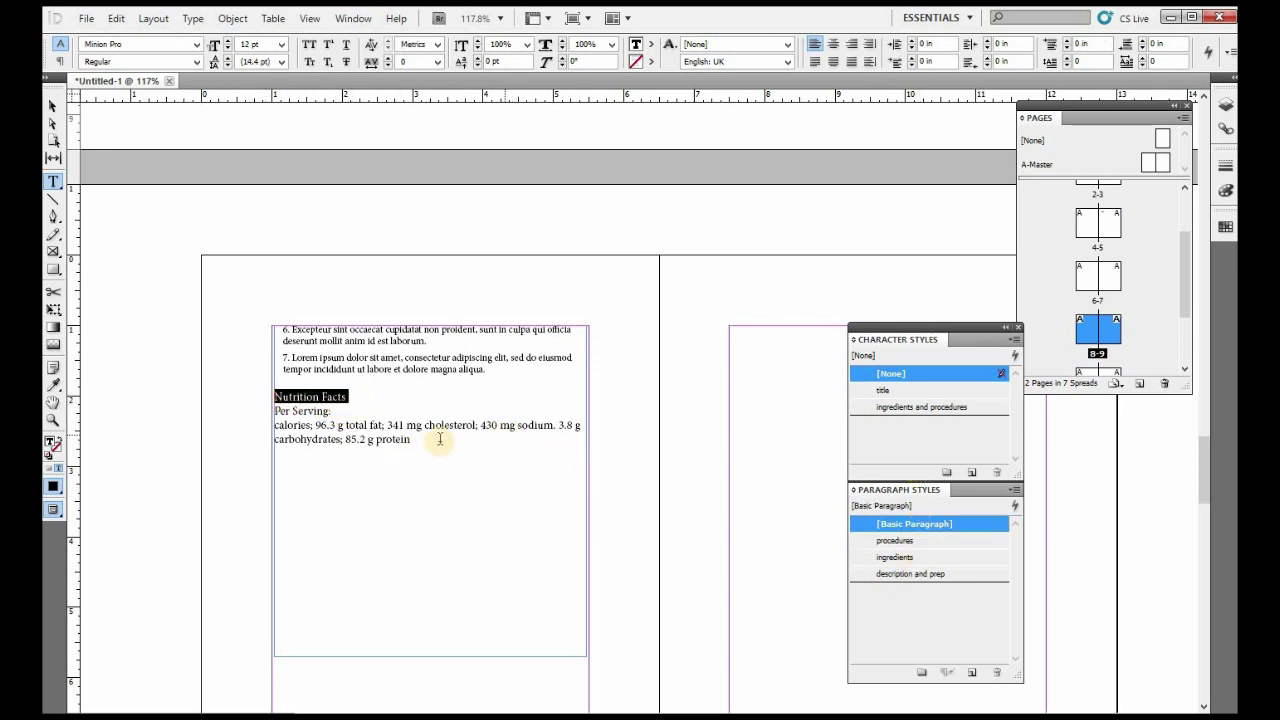
pyautogui.click(920, 409)
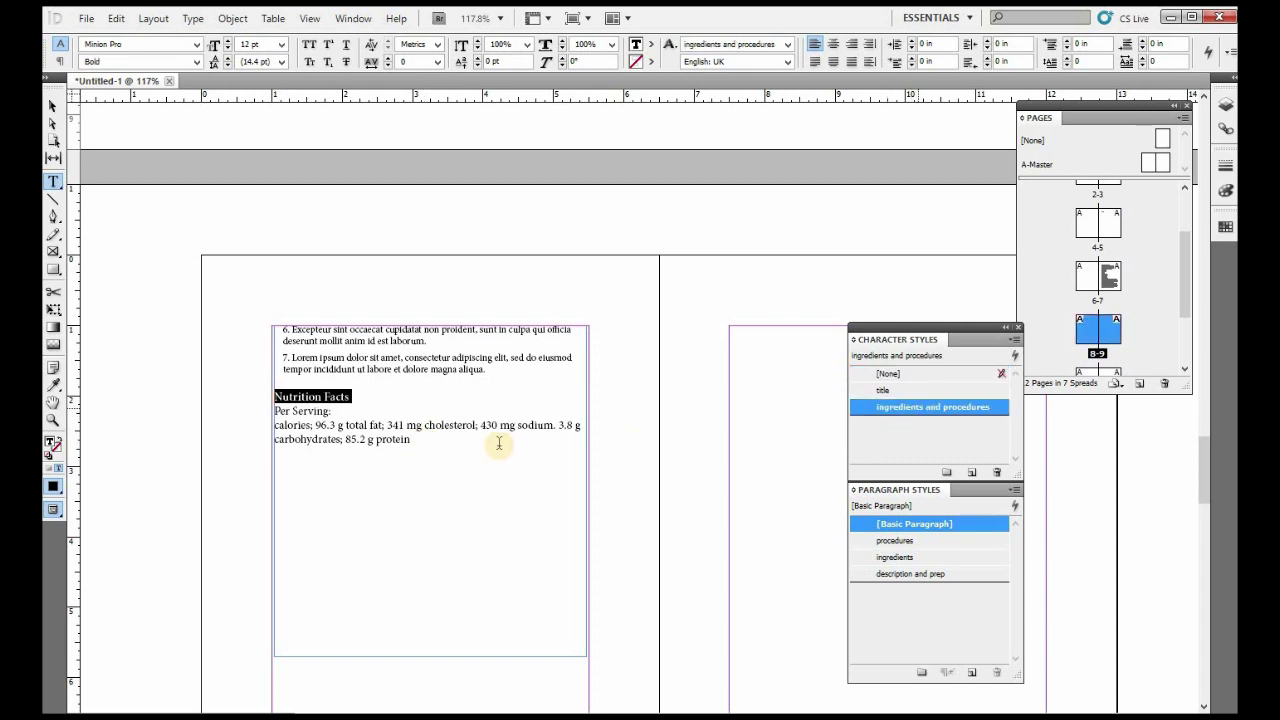
pyautogui.tripleClick(277, 424)
pyautogui.moveTo(243, 414); pyautogui.dragTo(391, 434)
pyautogui.click(420, 444)
pyautogui.tripleClick(277, 423)
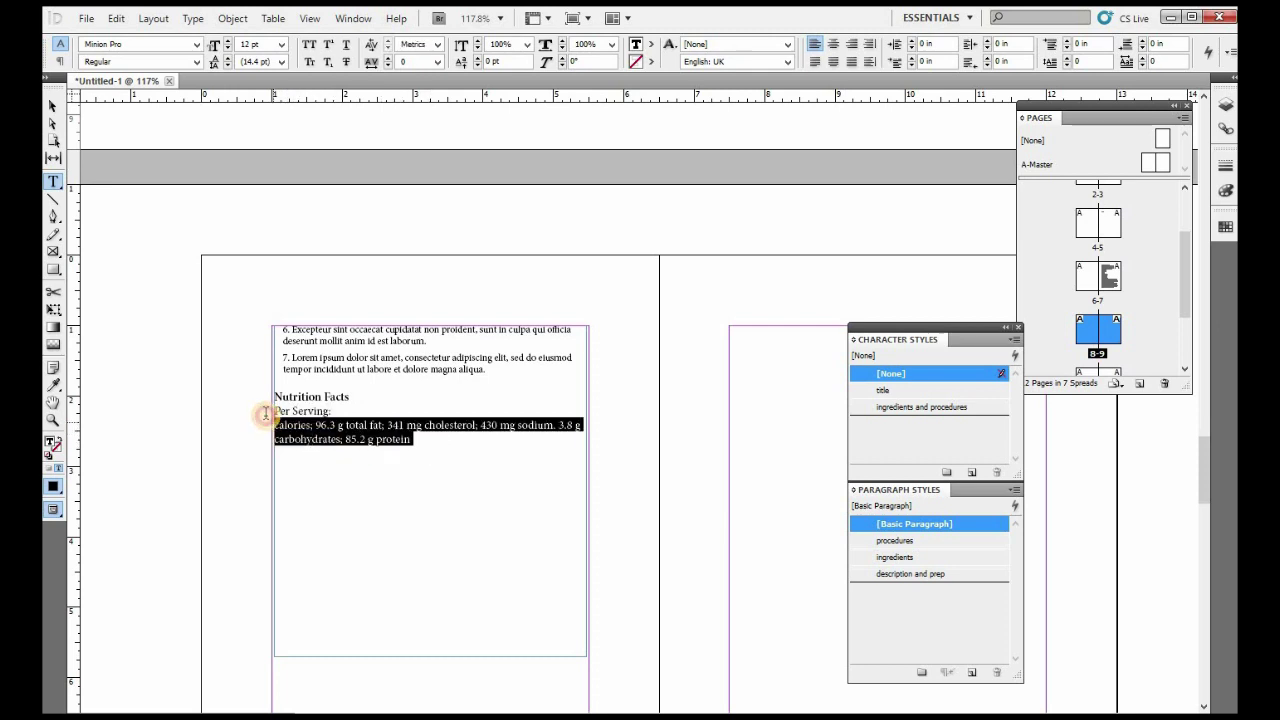
pyautogui.keyDown('shift'); pyautogui.click(270, 406); pyautogui.keyUp('shift')
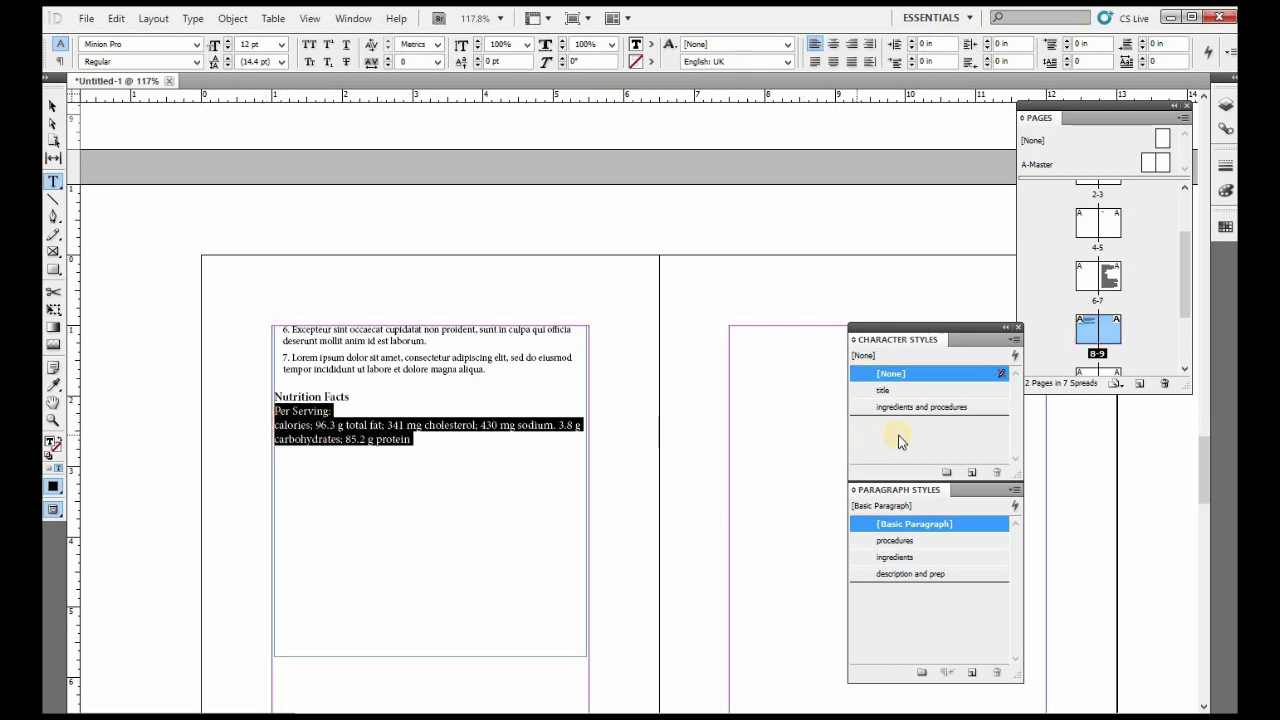
pyautogui.click(924, 576)
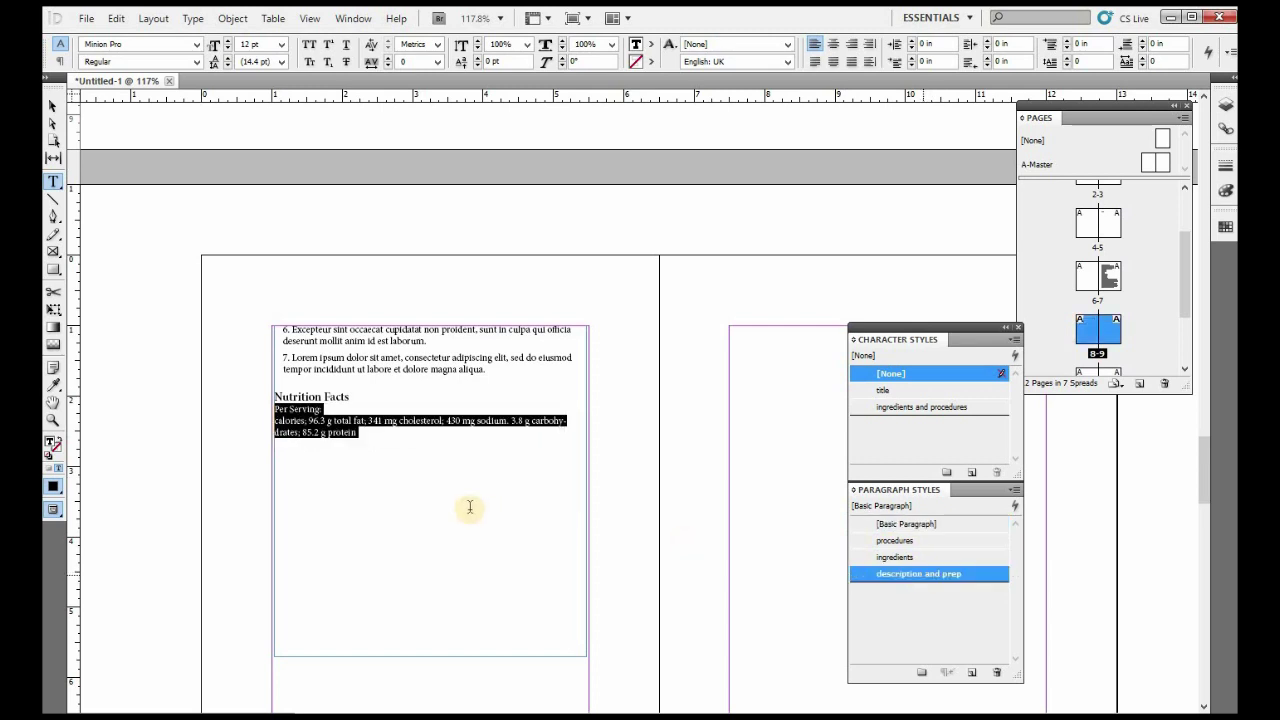
pyautogui.click(378, 511)
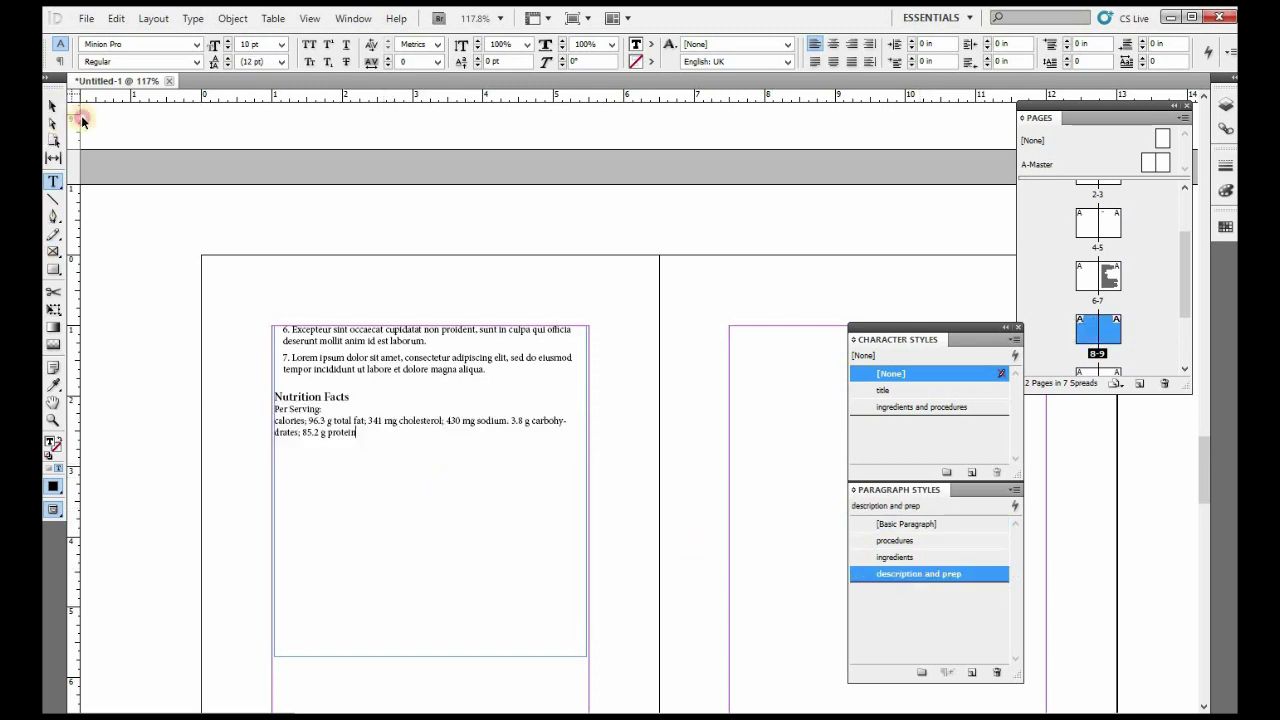
pyautogui.press('Escape')
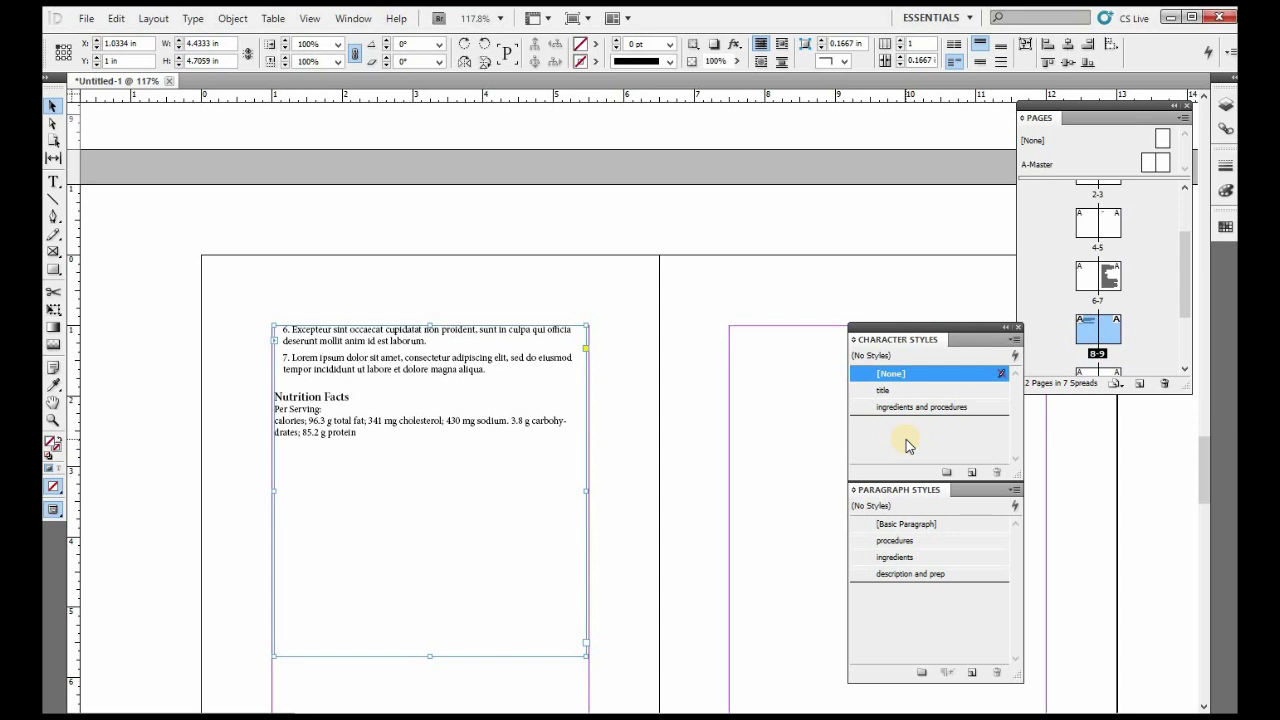
# Step: View the document at 100% and save it to the Desktop as "sample project"
pyautogui.scroll(3, 620, 535)
pyautogui.scroll(-2, 625, 545)
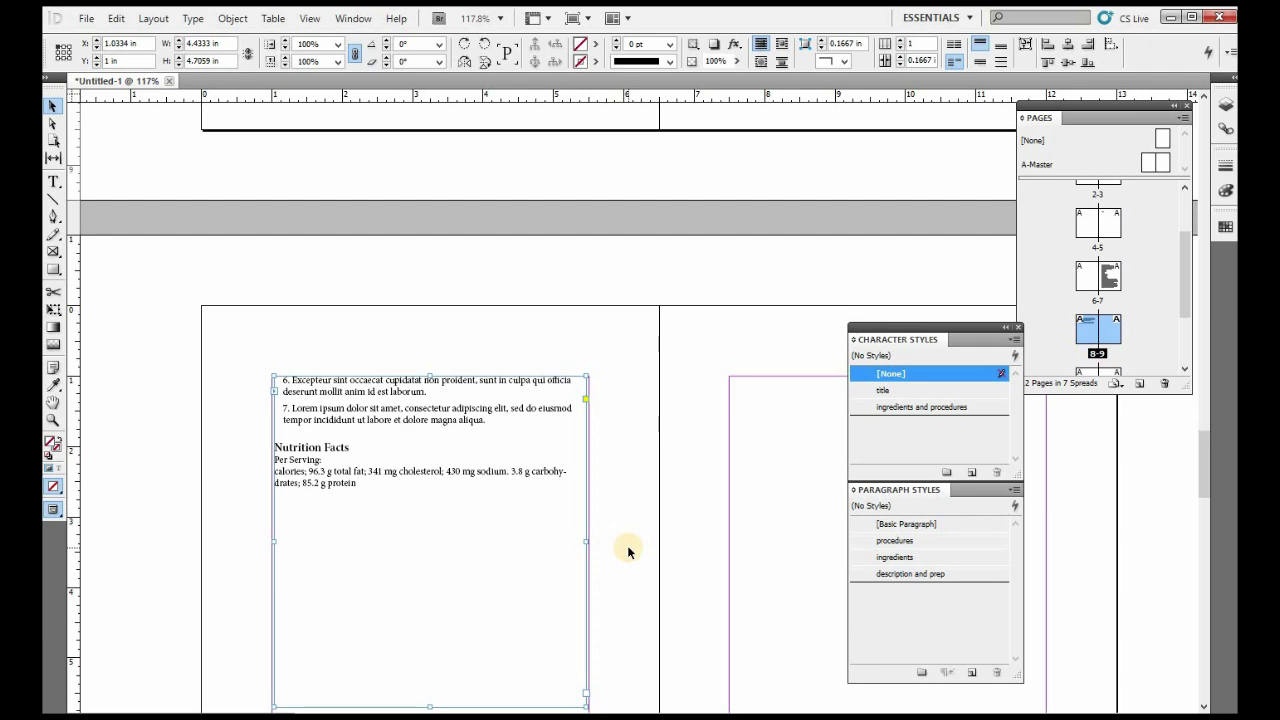
pyautogui.hotkey('ctrl', '1')
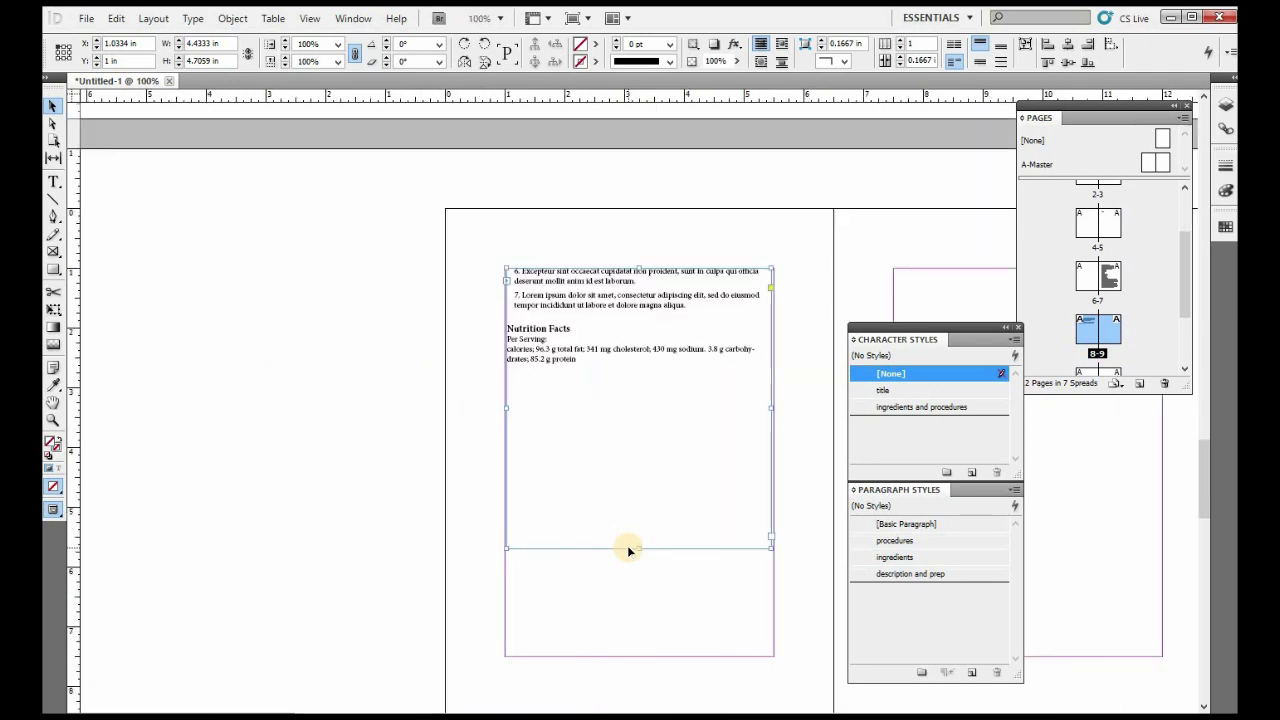
pyautogui.click(54, 403)
pyautogui.moveTo(806, 366); pyautogui.dragTo(506, 423)
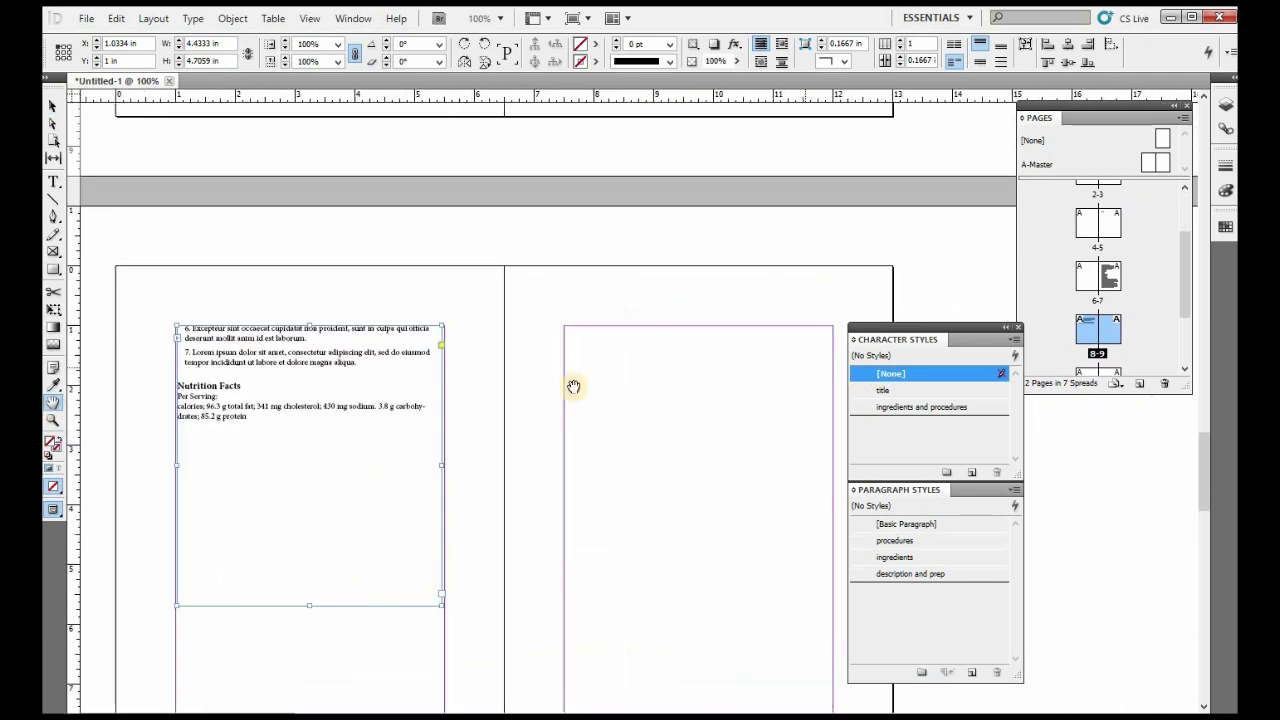
pyautogui.scroll(5, 590, 420)
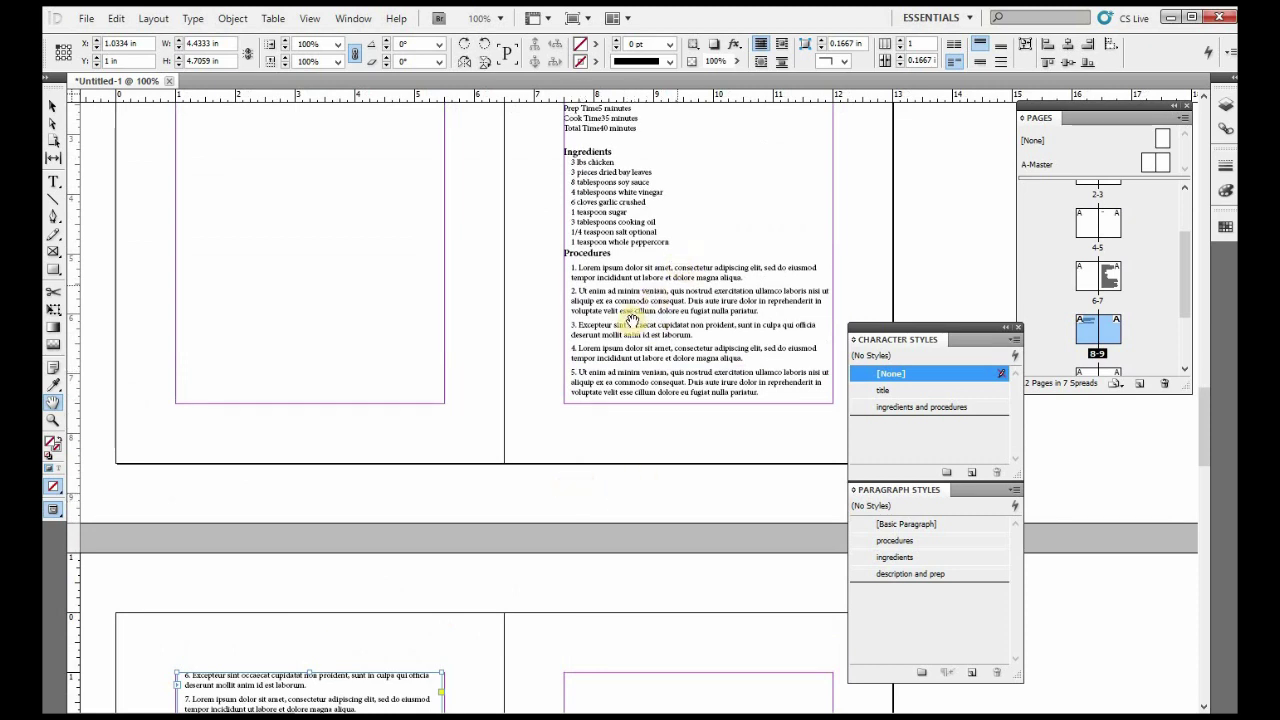
pyautogui.click(87, 22)
pyautogui.click(130, 177)
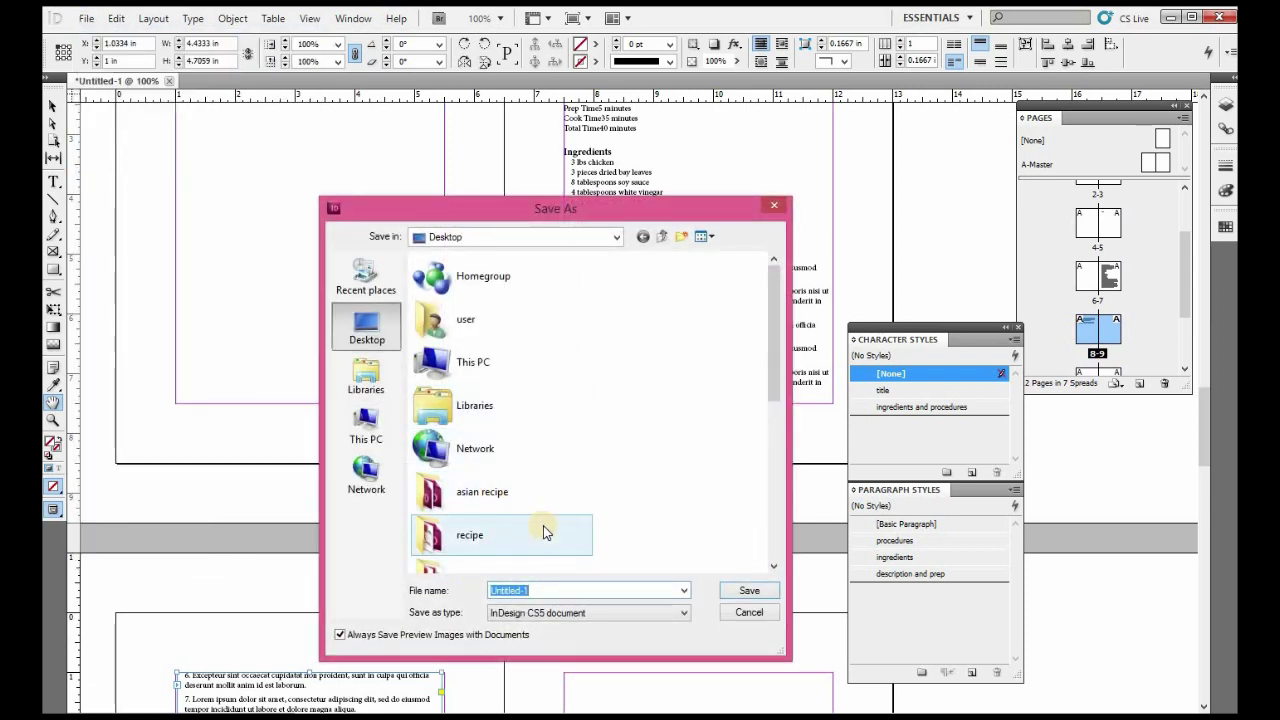
pyautogui.write('sample project')
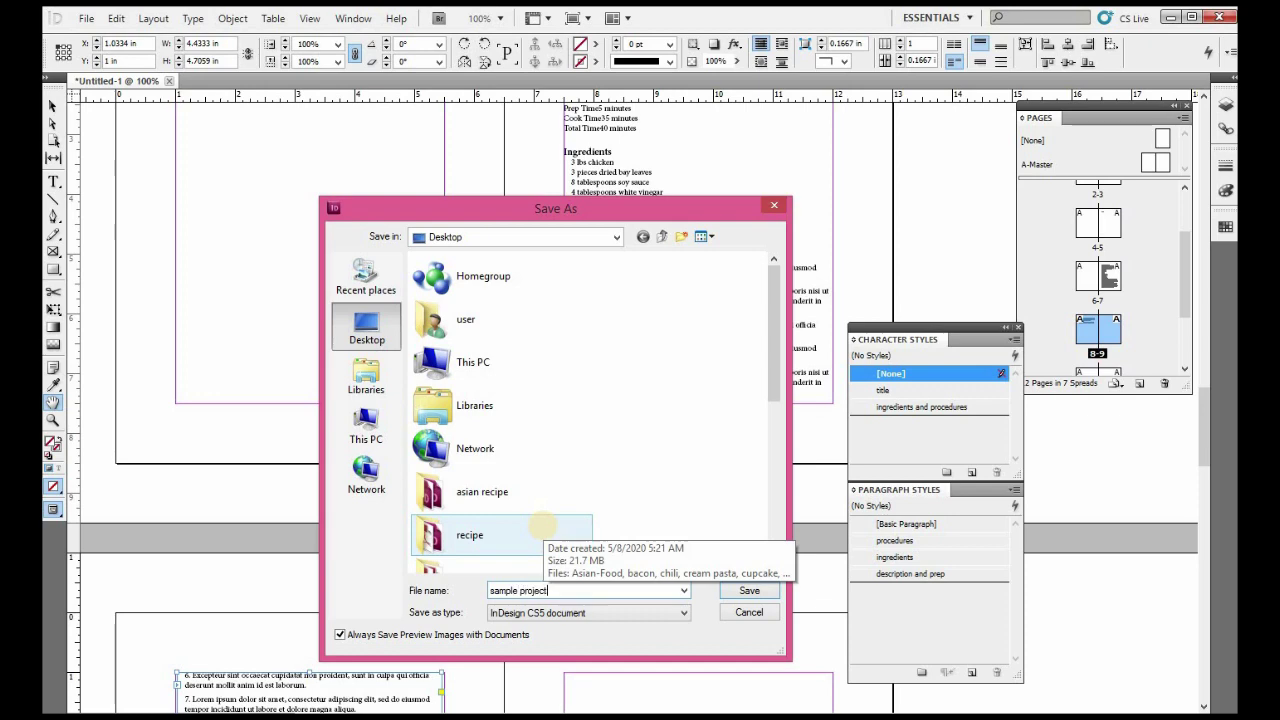
pyautogui.press('Return')
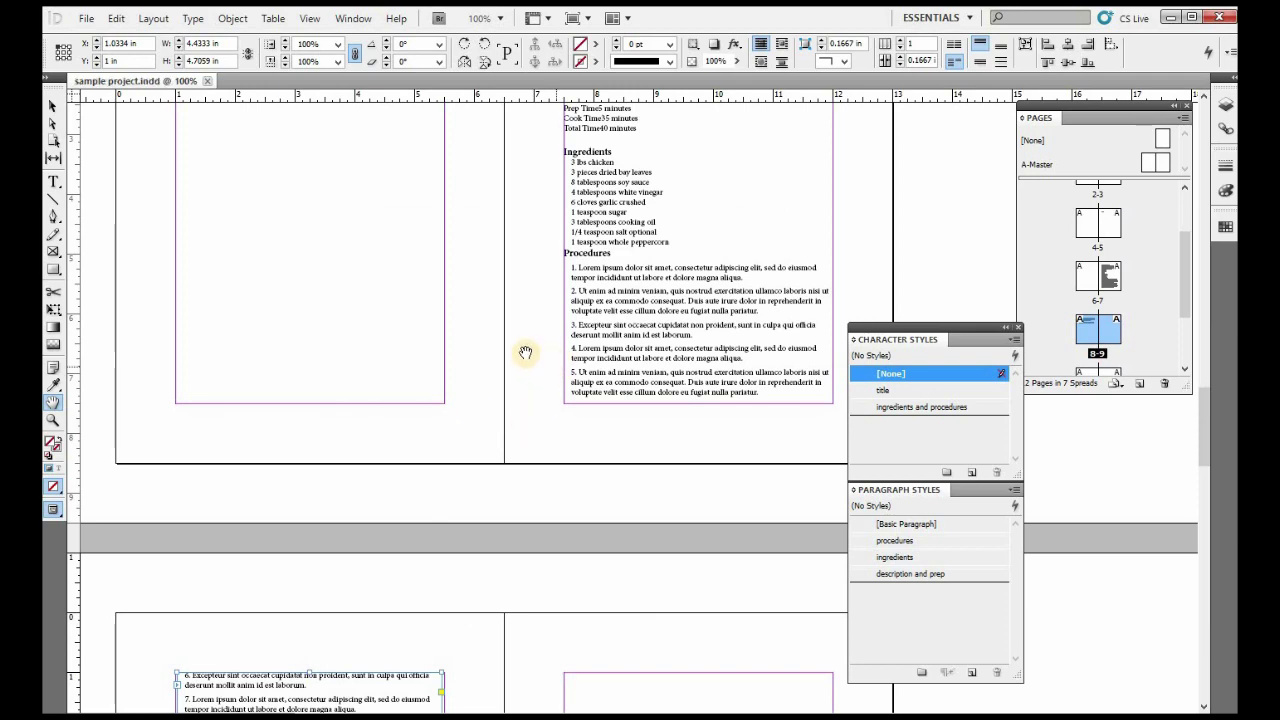
# Step: Move the Chicken Adobo text frame from page 7 onto page 6, aligned with that page's margins
pyautogui.moveTo(510, 412)
pyautogui.mouseDown()
pyautogui.moveTo(523, 509)
pyautogui.moveTo(449, 429)
pyautogui.moveTo(500, 429)
pyautogui.mouseUp()
pyautogui.scroll(-2, 548, 400)
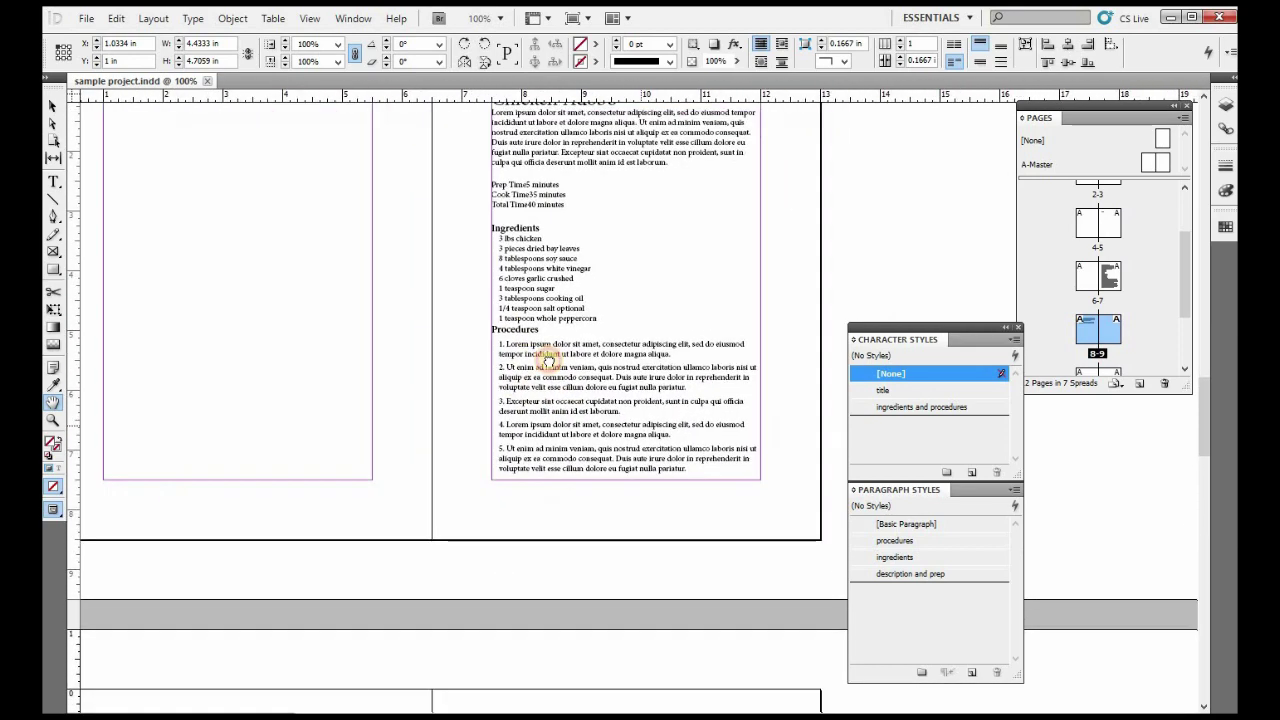
pyautogui.scroll(1, 560, 367)
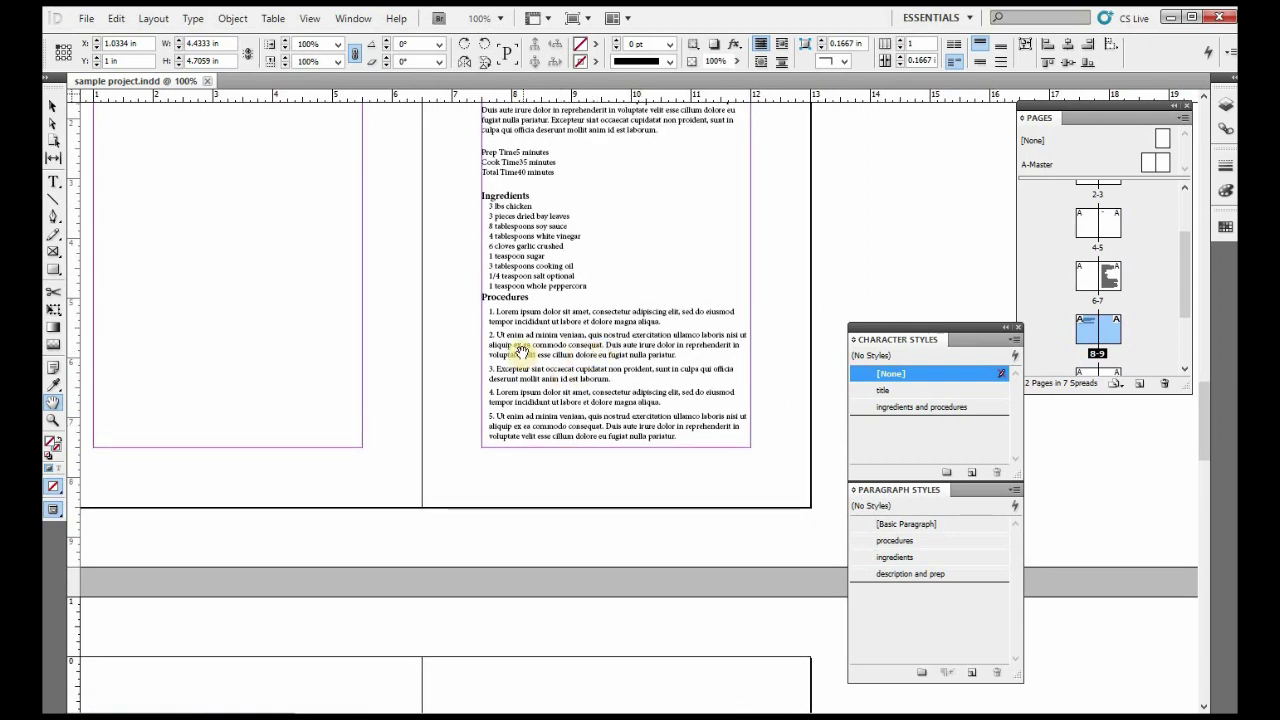
pyautogui.scroll(5, 532, 405)
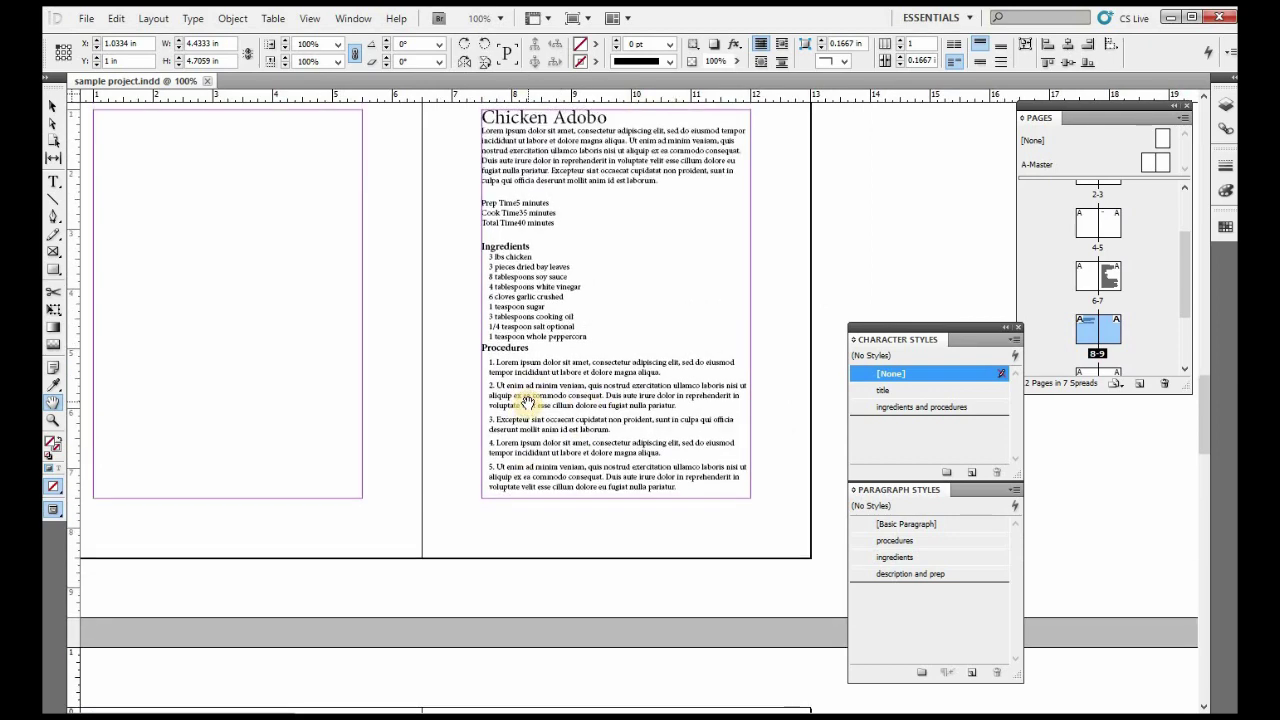
pyautogui.scroll(-3, 526, 406)
pyautogui.scroll(7, 527, 402)
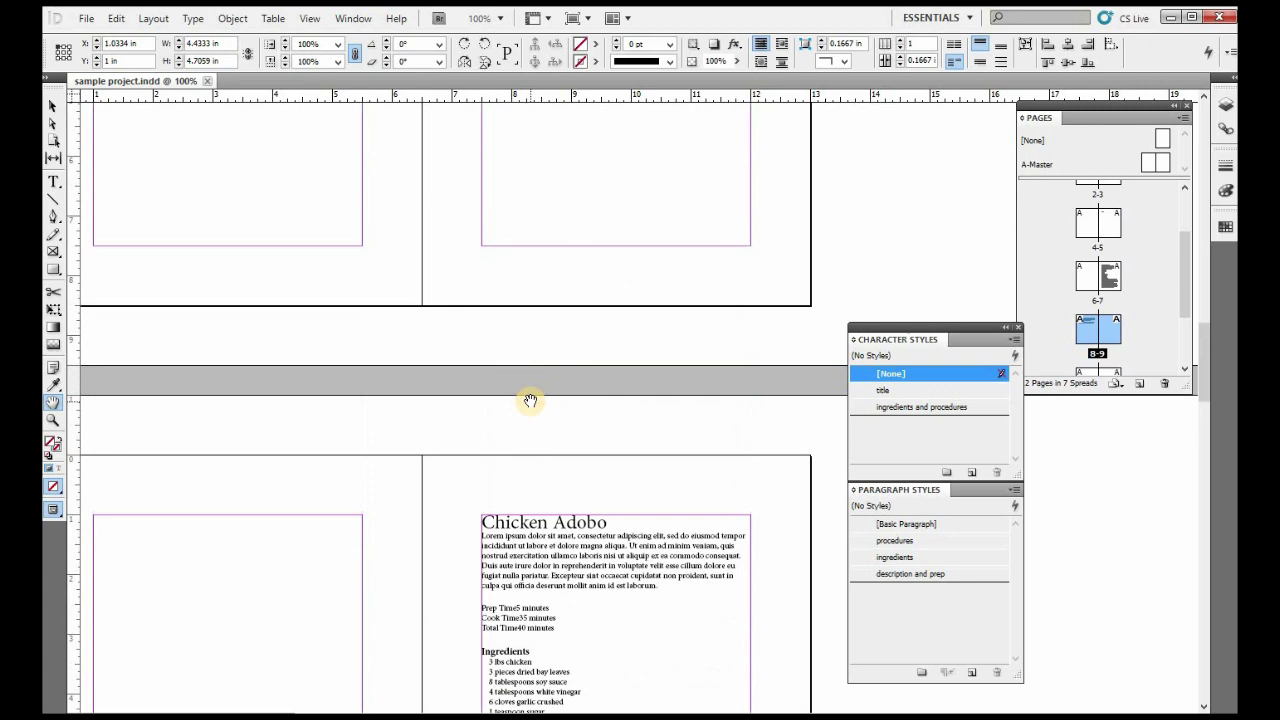
pyautogui.scroll(-9, 528, 400)
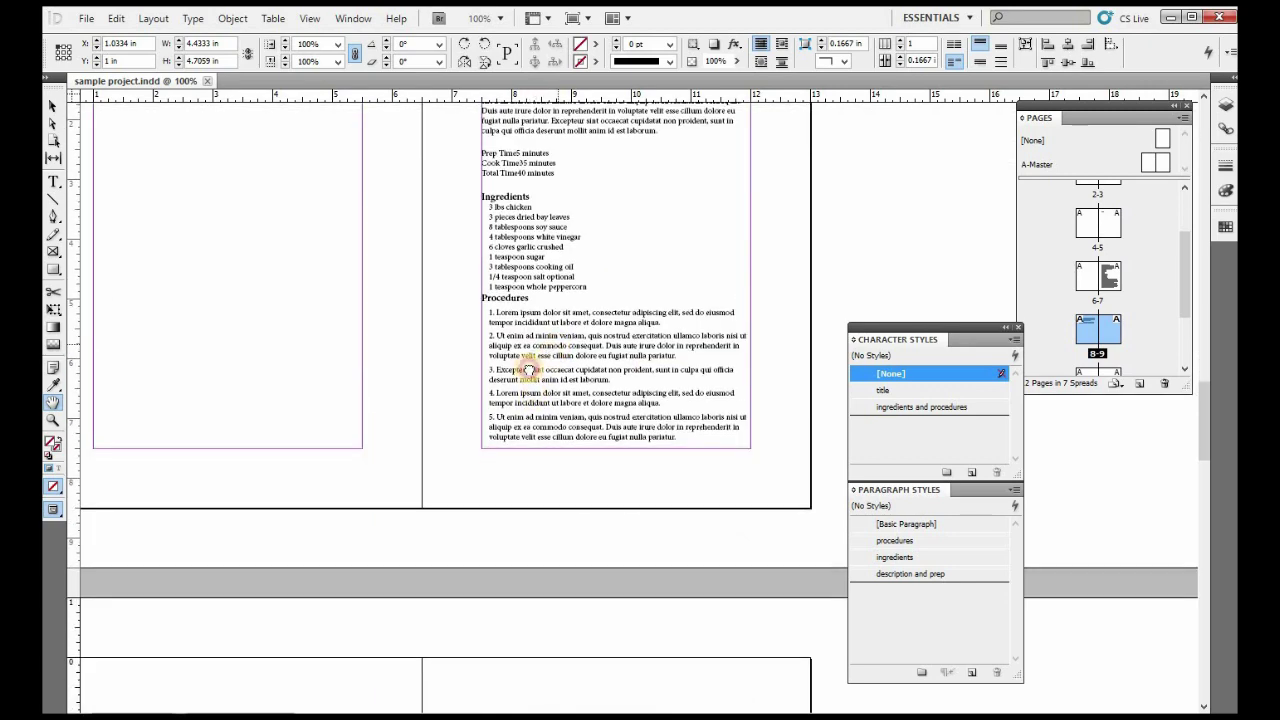
pyautogui.scroll(3, 530, 372)
pyautogui.hscroll(-5, 500, 350)
pyautogui.scroll(1, 490, 344)
pyautogui.hscroll(-1, 490, 344)
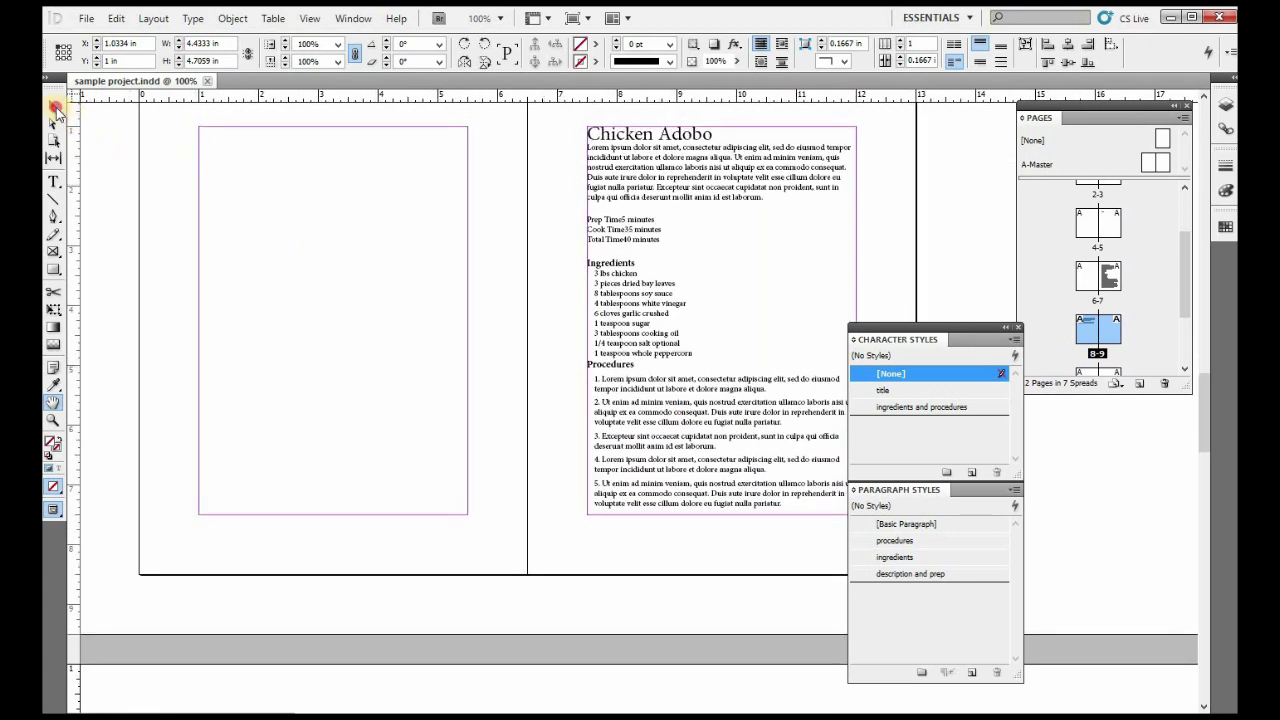
pyautogui.click(55, 108)
pyautogui.moveTo(641, 167); pyautogui.dragTo(252, 165)
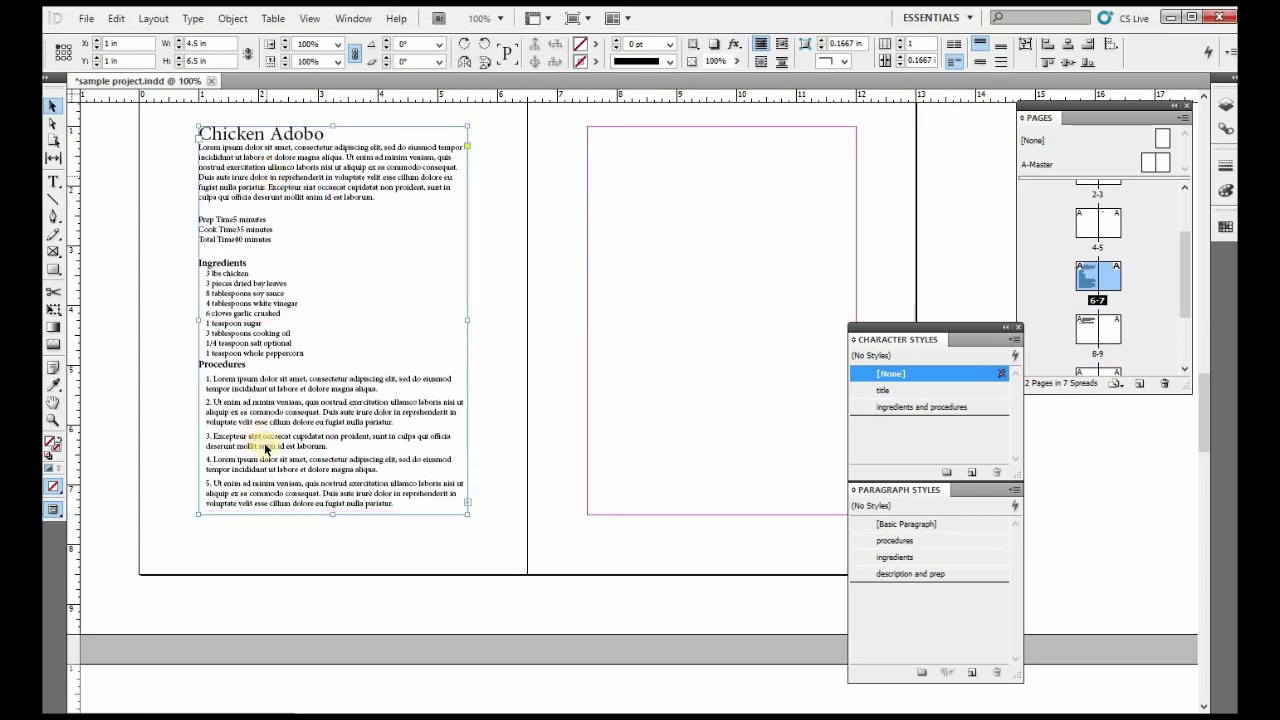
# Step: Move the continued text frame onto page 7 and fit it to the top margin area, 4.5 in wide by 2.59 in high
pyautogui.scroll(-5, 270, 450)
pyautogui.moveTo(338, 440); pyautogui.dragTo(772, 126)
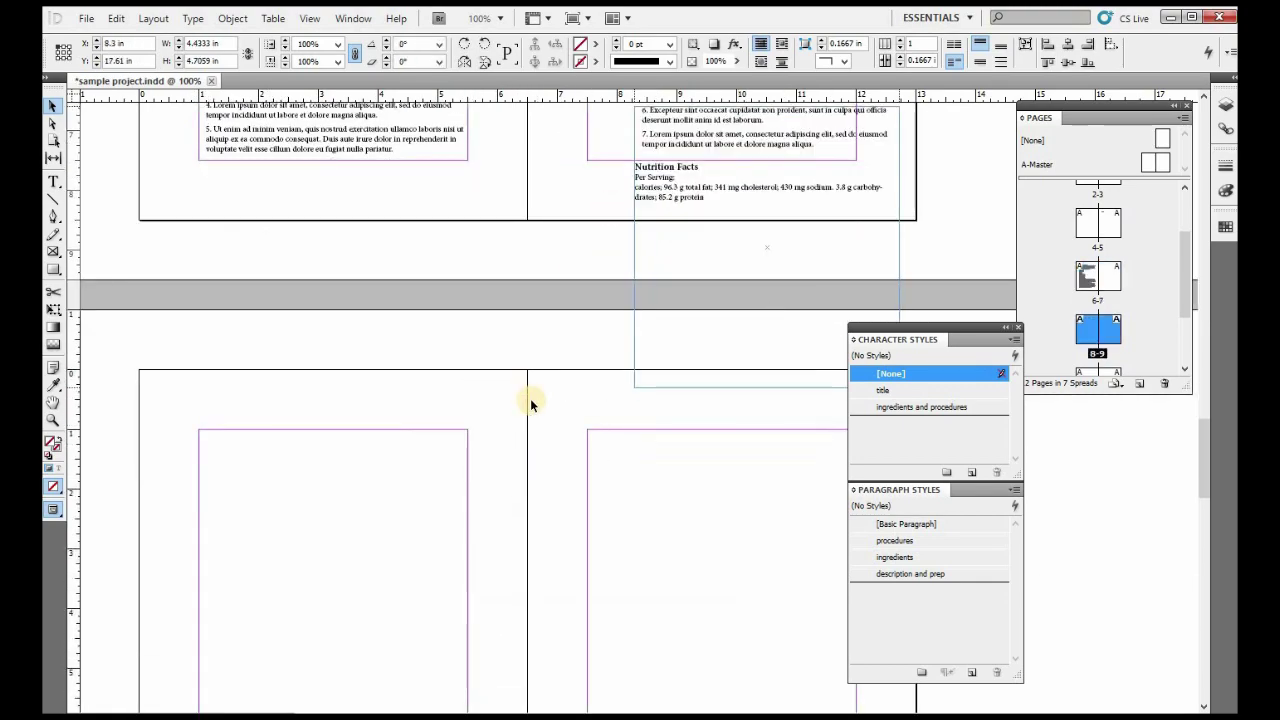
pyautogui.scroll(5, 606, 413)
pyautogui.moveTo(641, 237); pyautogui.dragTo(600, 187)
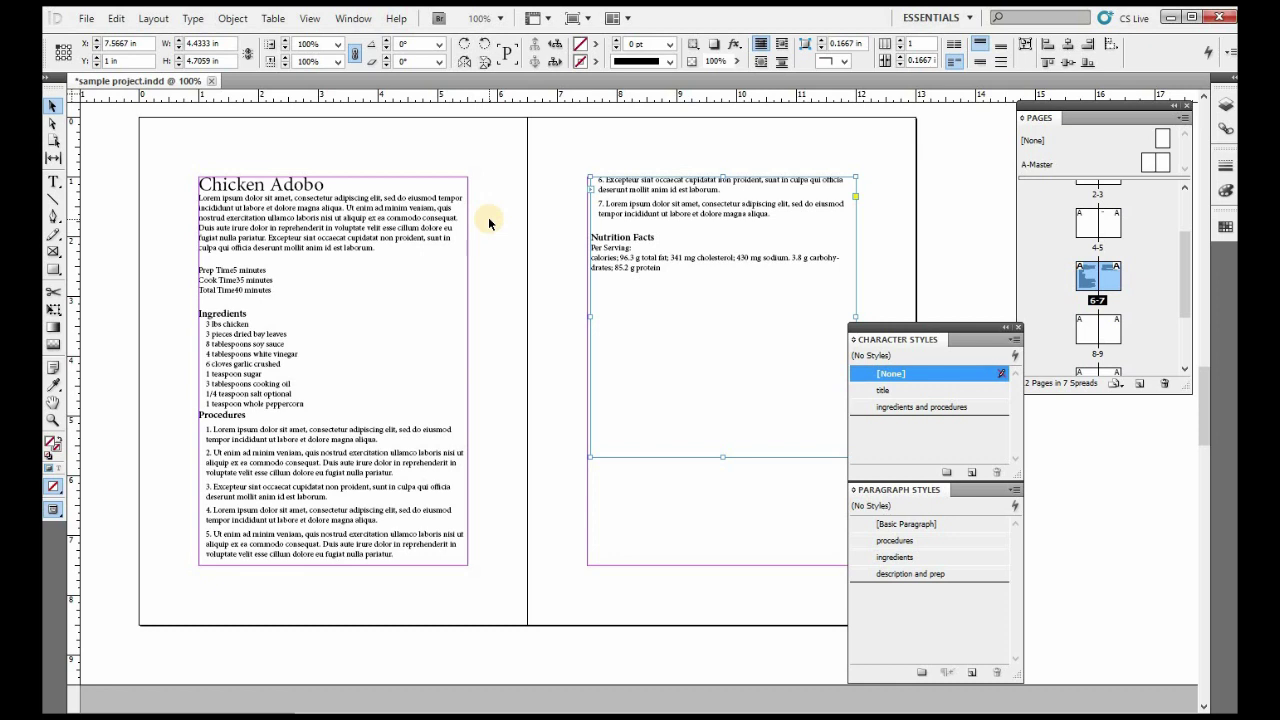
pyautogui.moveTo(590, 461); pyautogui.dragTo(589, 331)
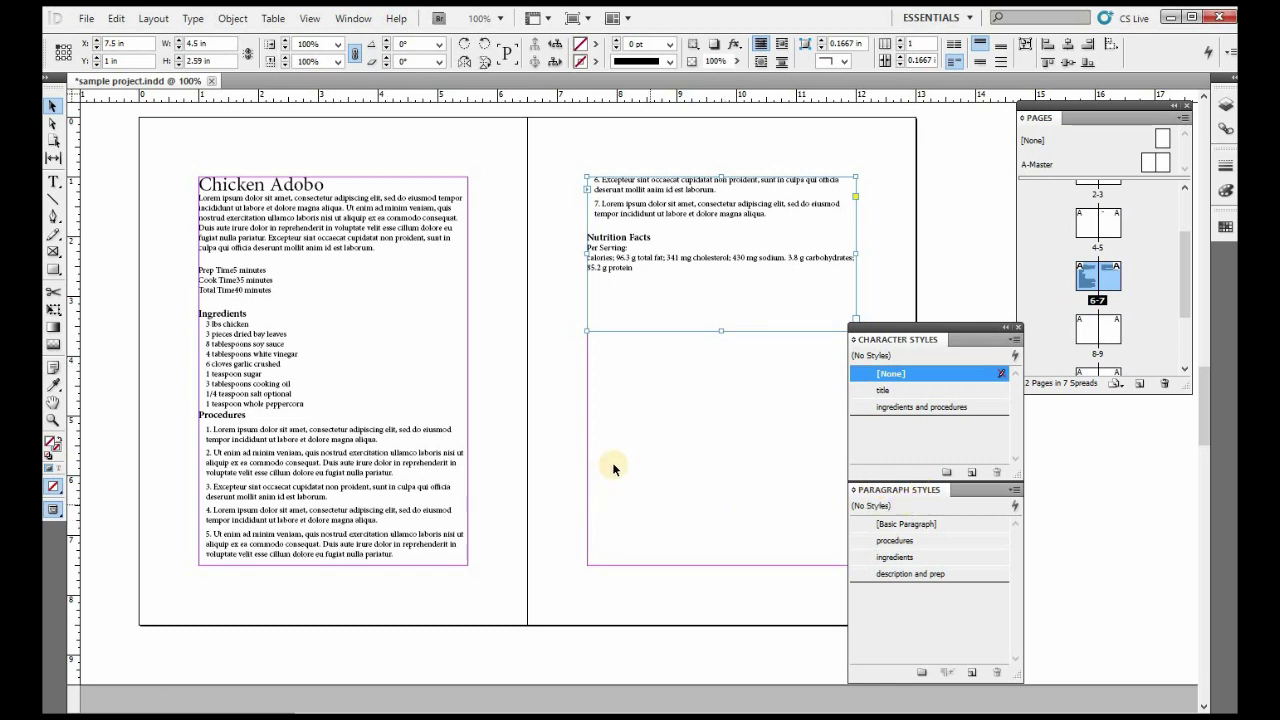
pyautogui.click(582, 452)
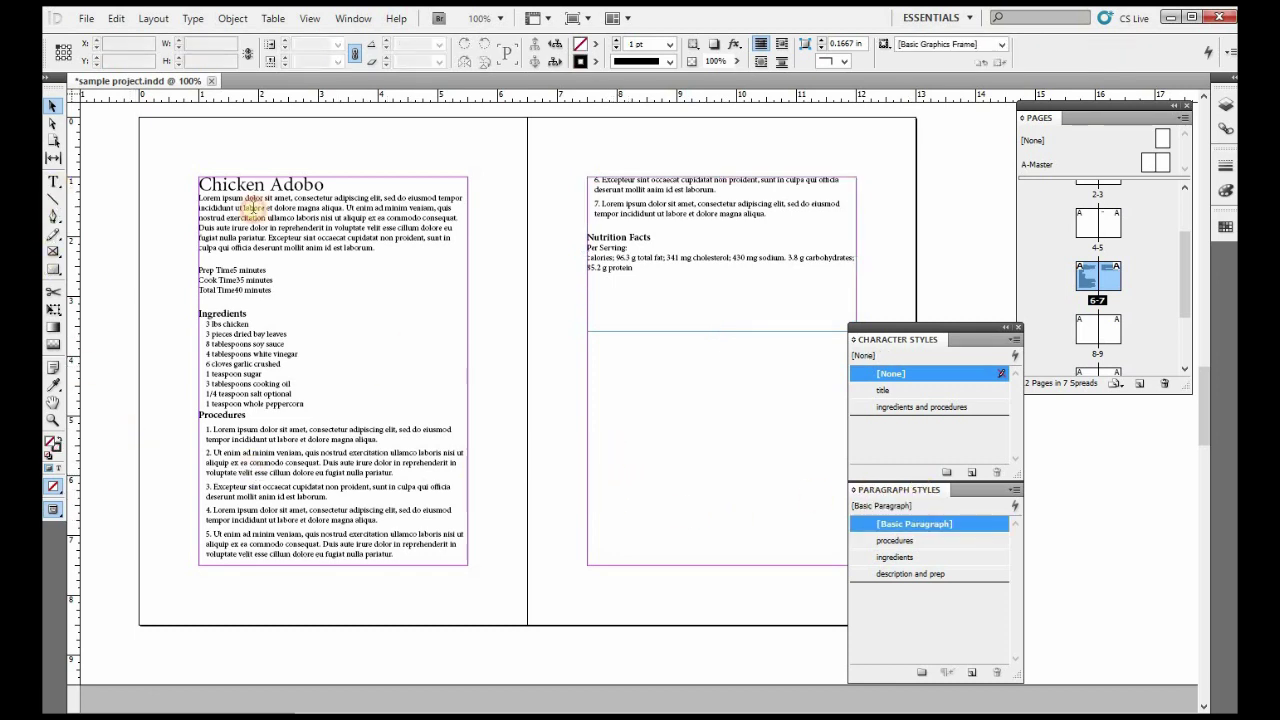
# Step: Insert an empty line above the Procedures heading on page 6
pyautogui.press('t')
pyautogui.click(342, 182)
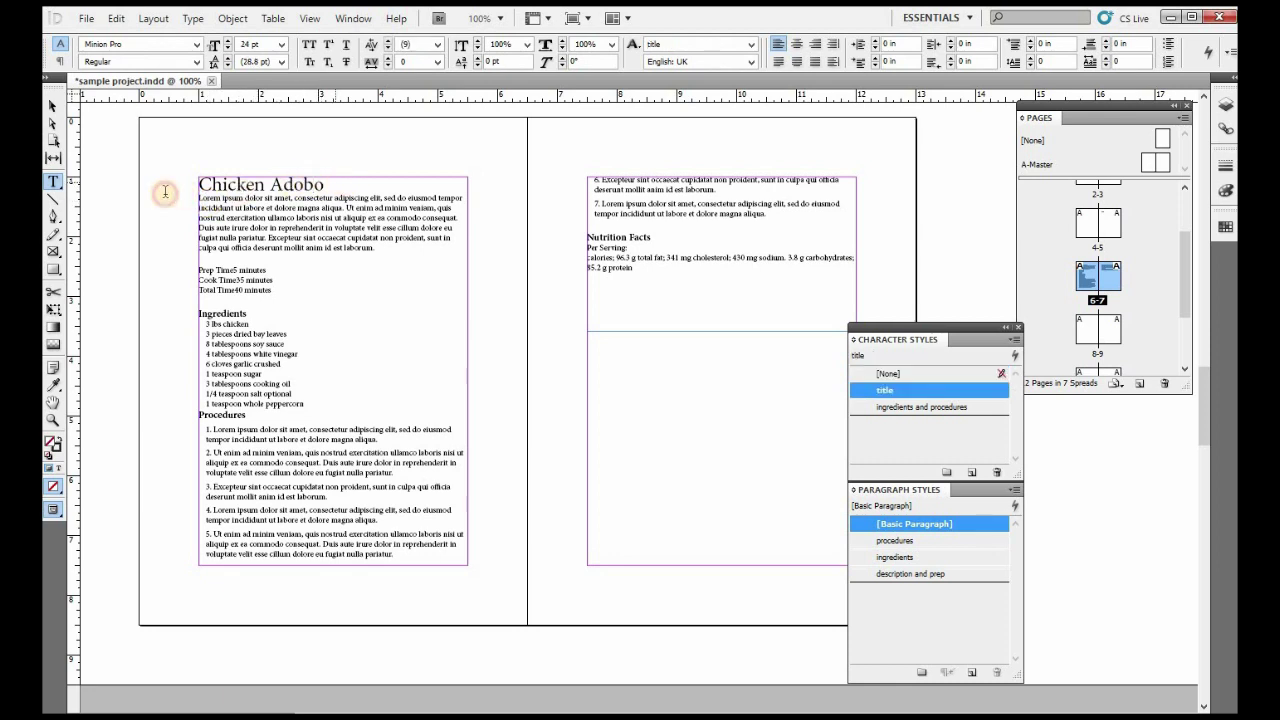
pyautogui.click(259, 198)
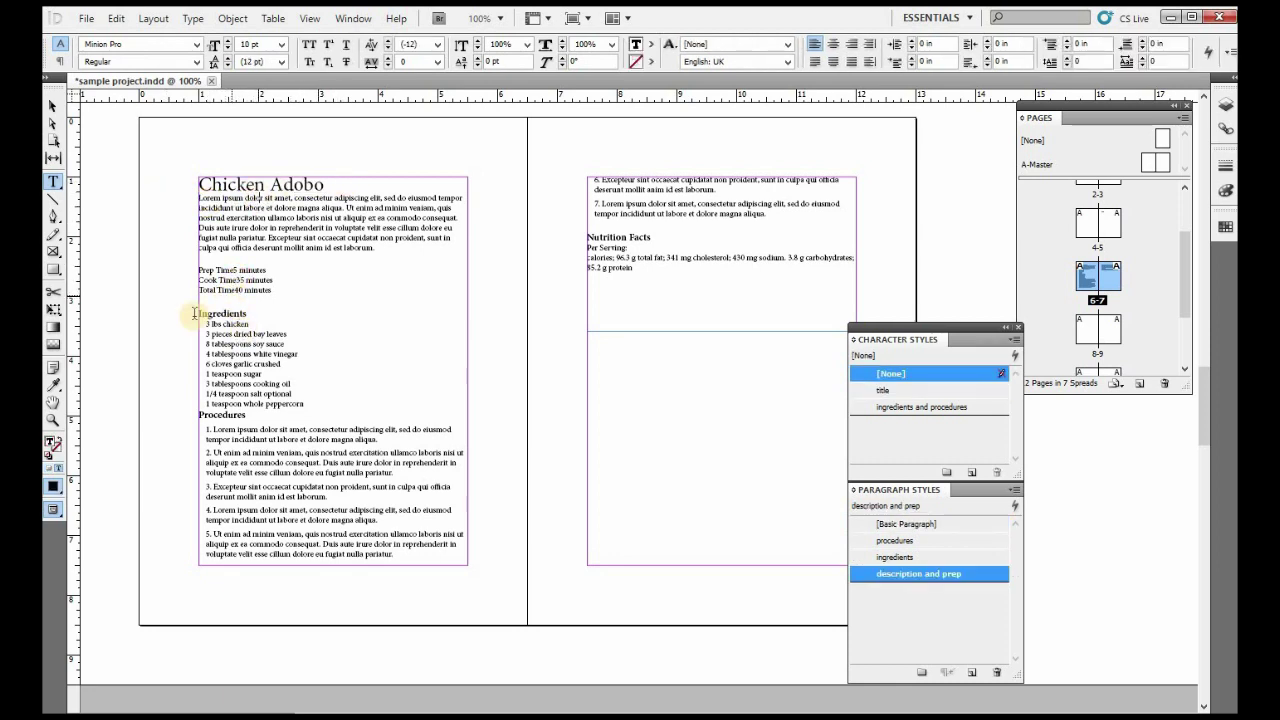
pyautogui.press('v')
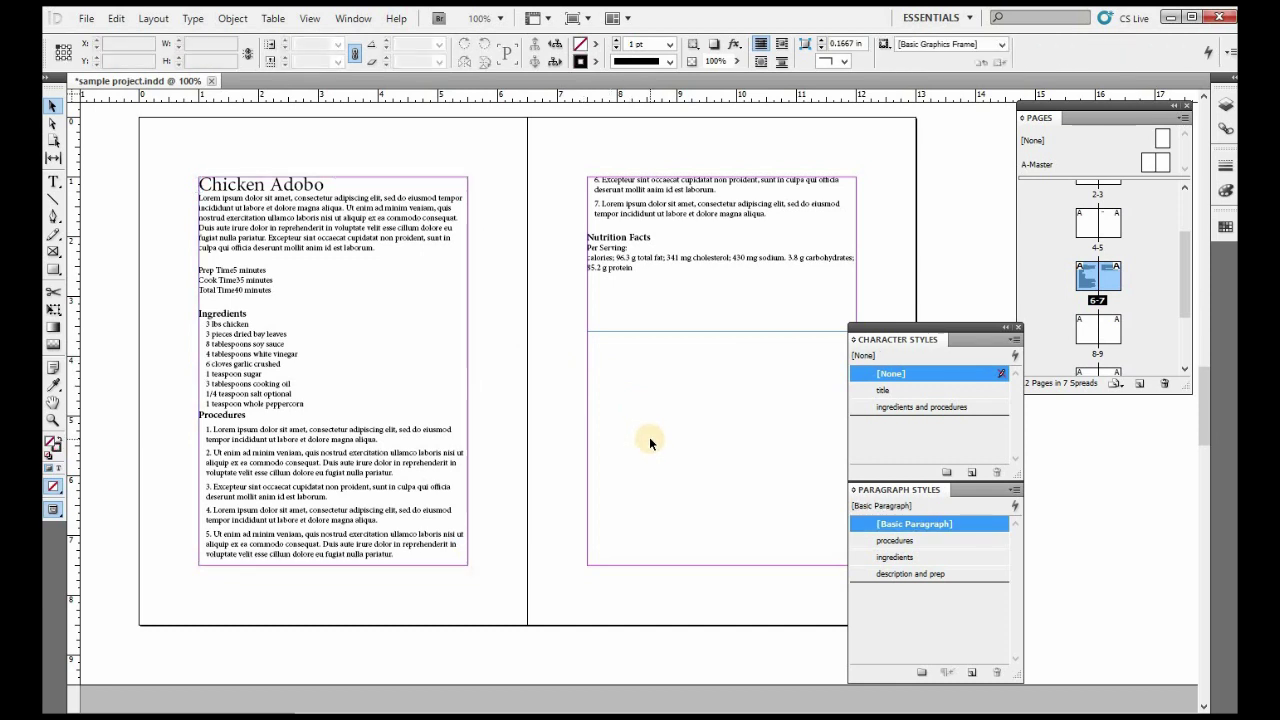
pyautogui.click(54, 184)
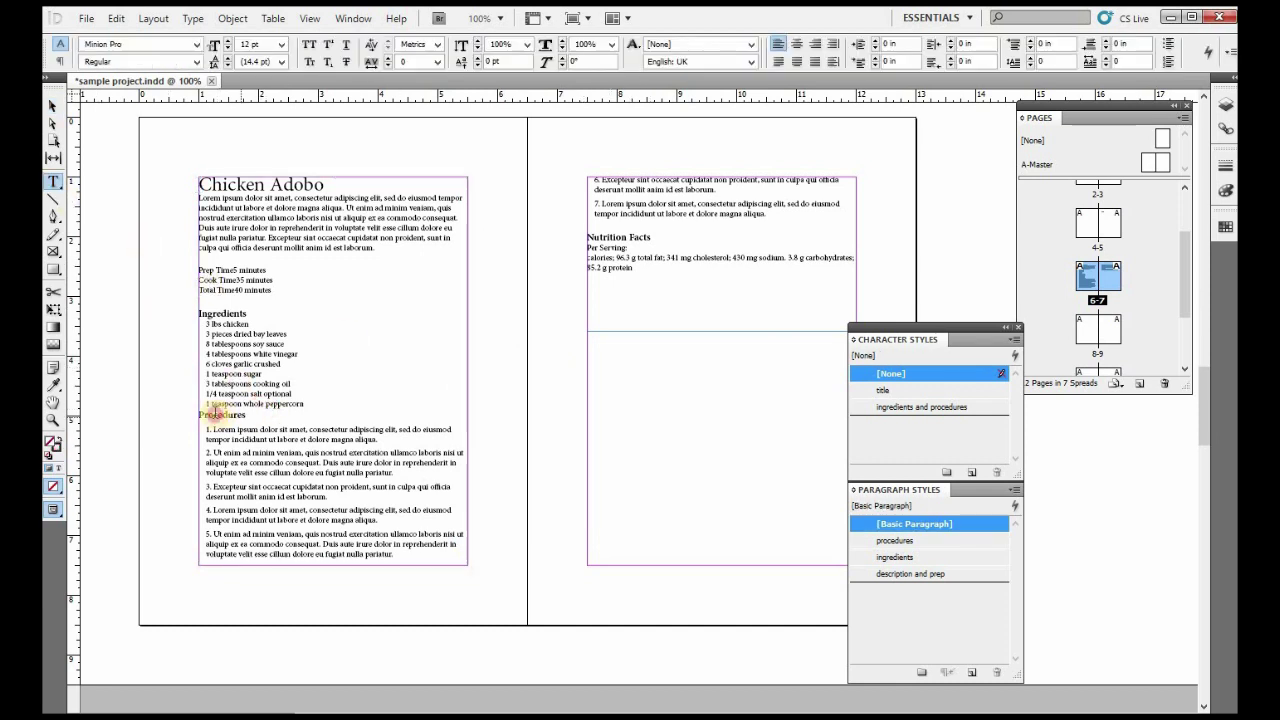
pyautogui.click(197, 413)
pyautogui.press('Return')
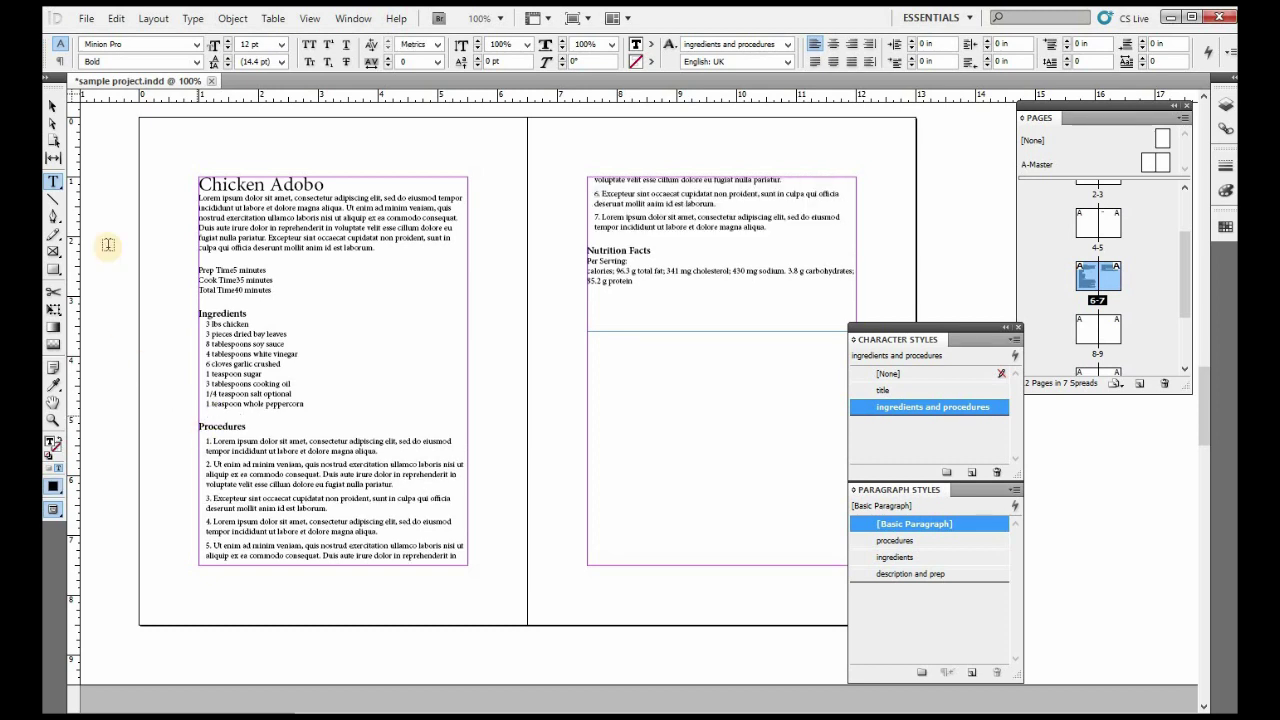
pyautogui.click(53, 108)
pyautogui.click(548, 382)
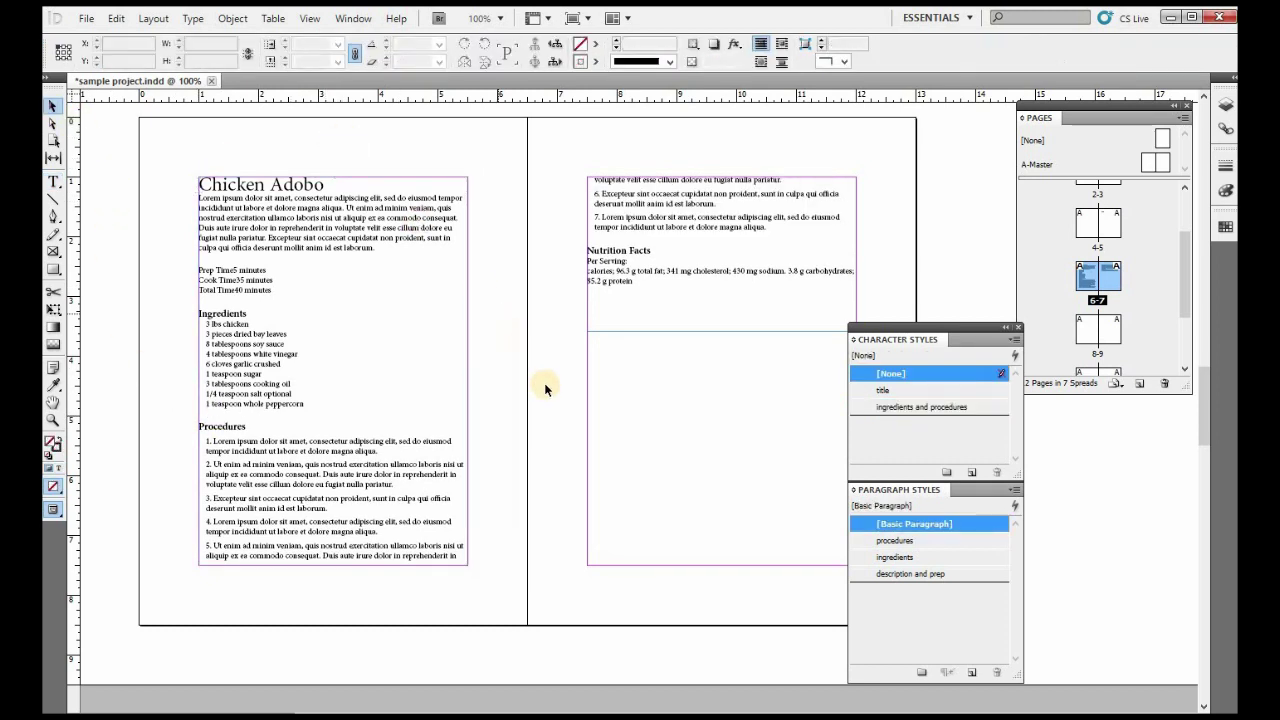
# Step: Place the "adobo" image from the Desktop folder "recipe sample project" on the spread, about 4.5 in square
pyautogui.click(88, 22)
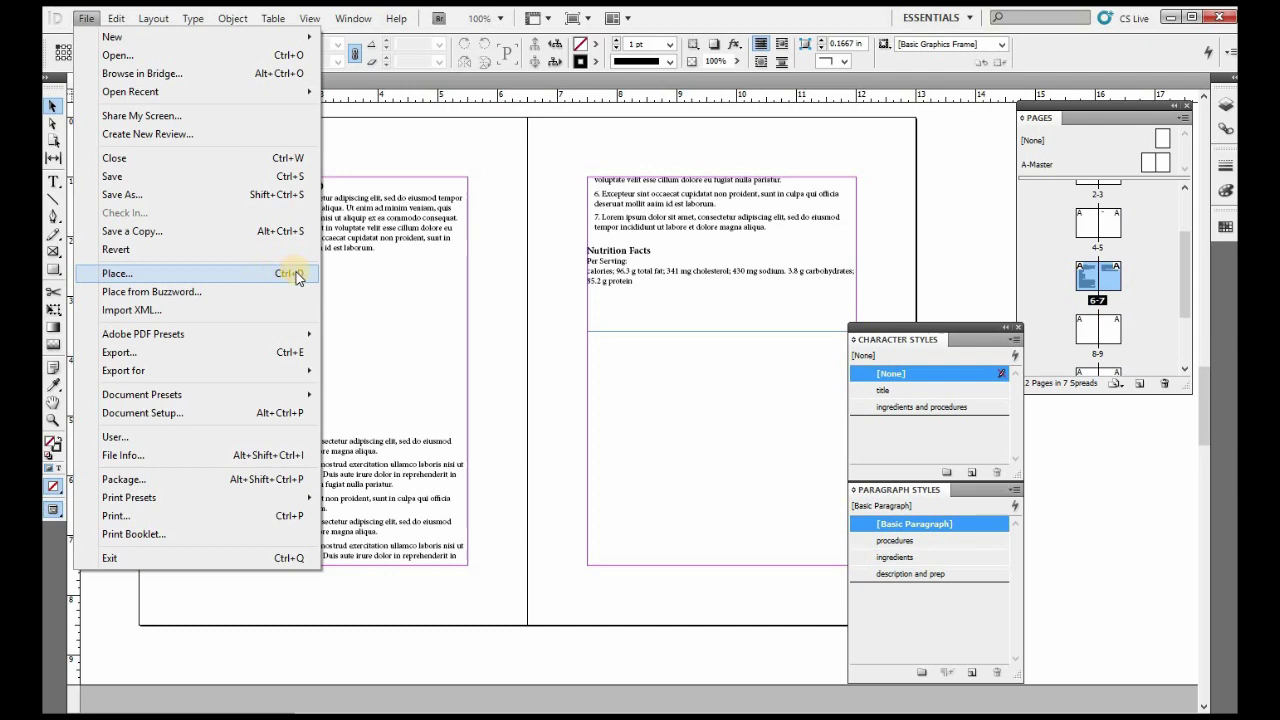
pyautogui.press('Return')
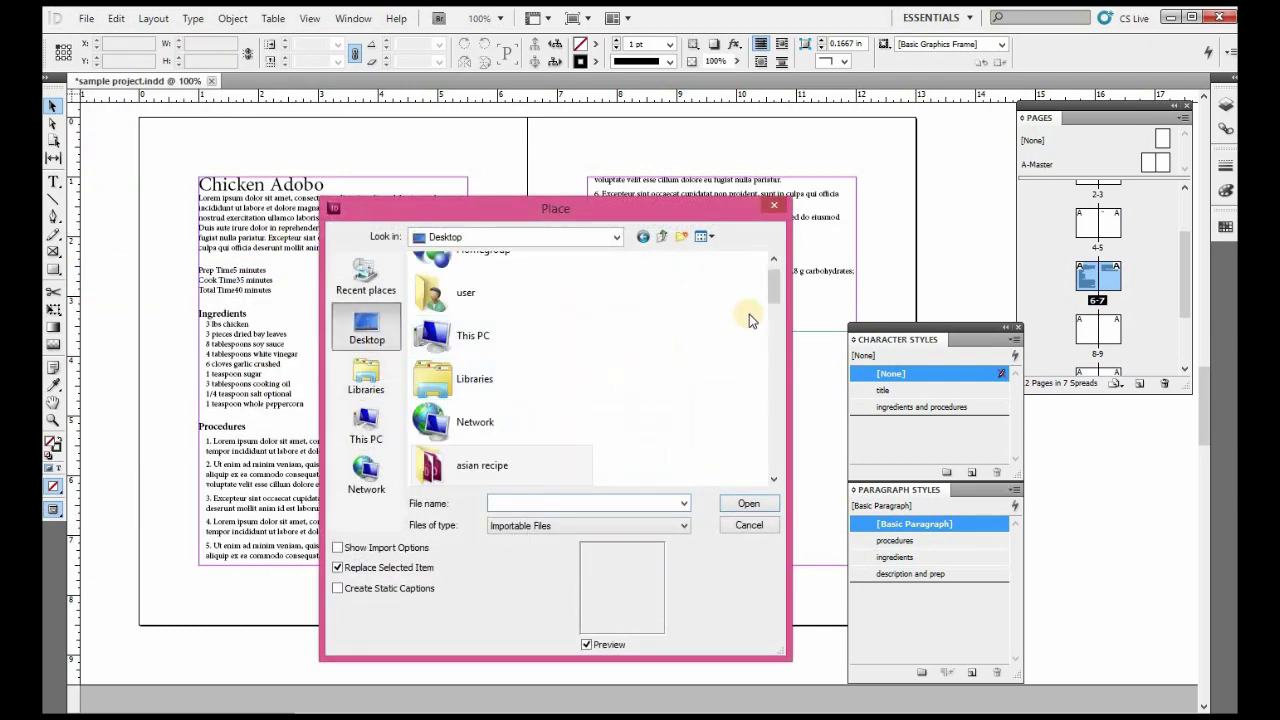
pyautogui.moveTo(773, 285); pyautogui.dragTo(781, 325)
pyautogui.doubleClick(538, 373)
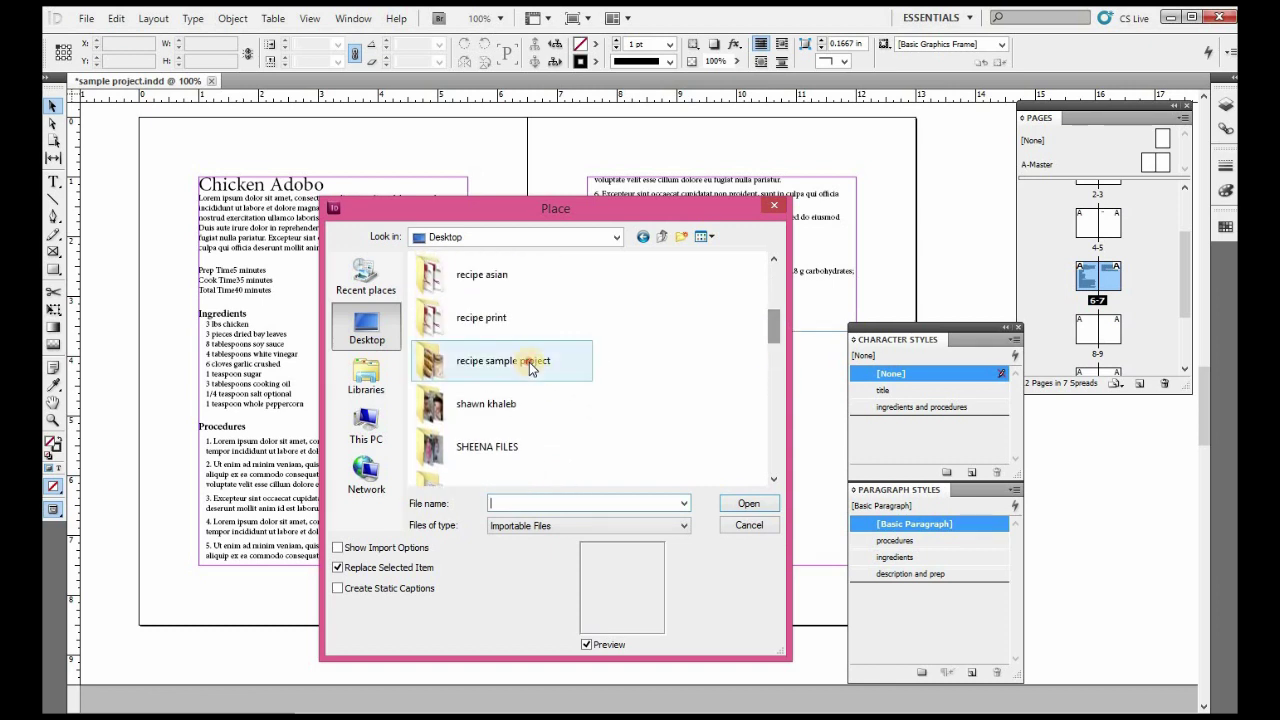
pyautogui.click(455, 305)
pyautogui.click(746, 504)
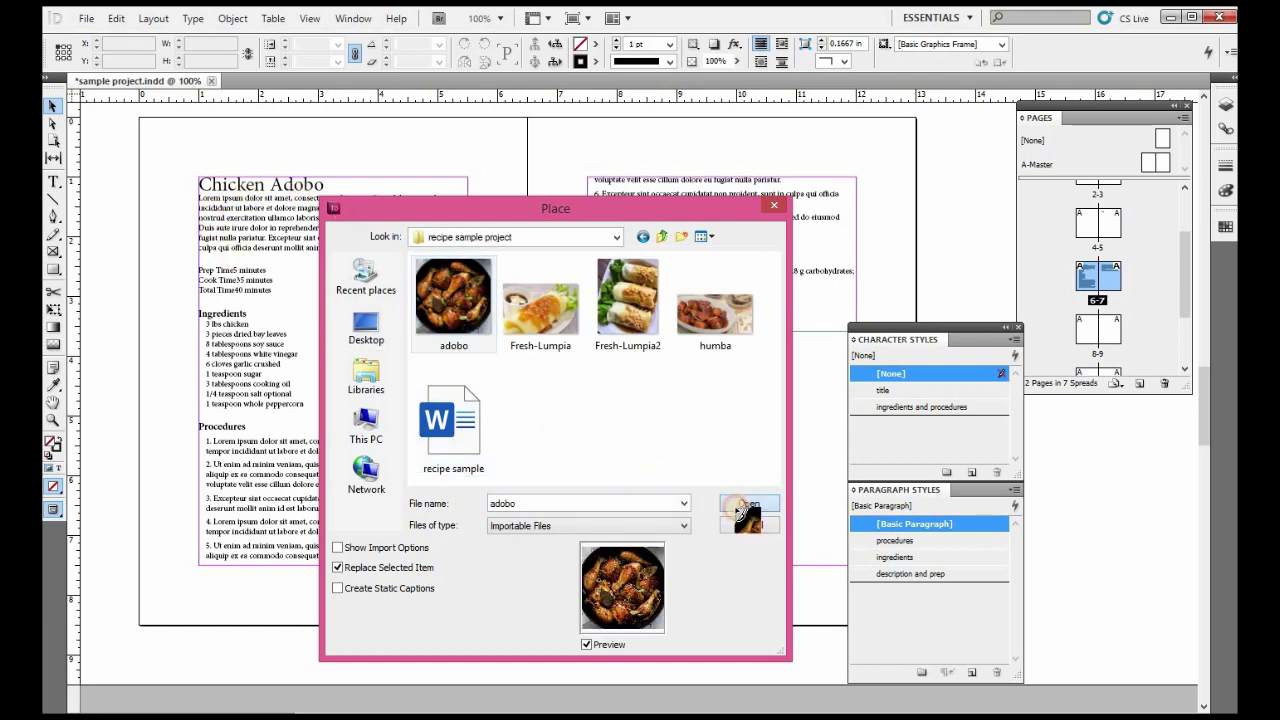
pyautogui.moveTo(500, 360); pyautogui.dragTo(758, 574)
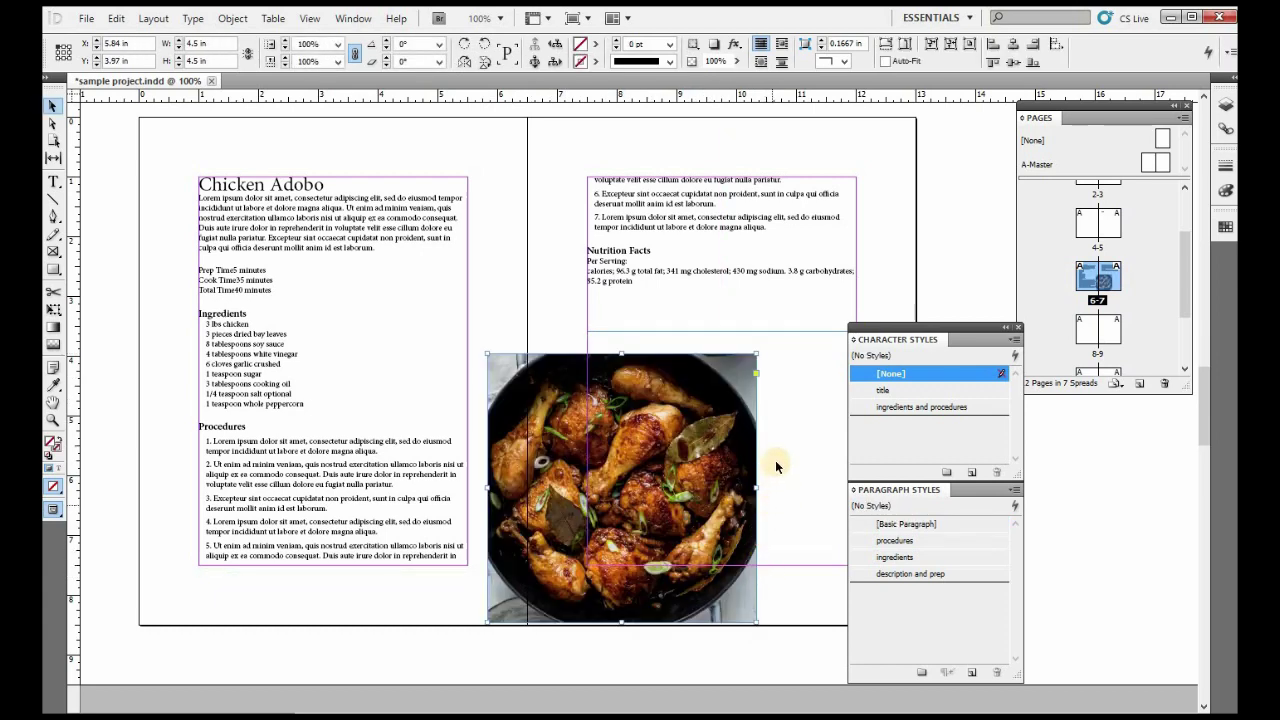
# Step: Move the Character and Paragraph Styles panels off the page and align the adobo photo with page 7's bottom outer corner
pyautogui.scroll(-3, 771, 451)
pyautogui.moveTo(942, 338); pyautogui.dragTo(1111, 338)
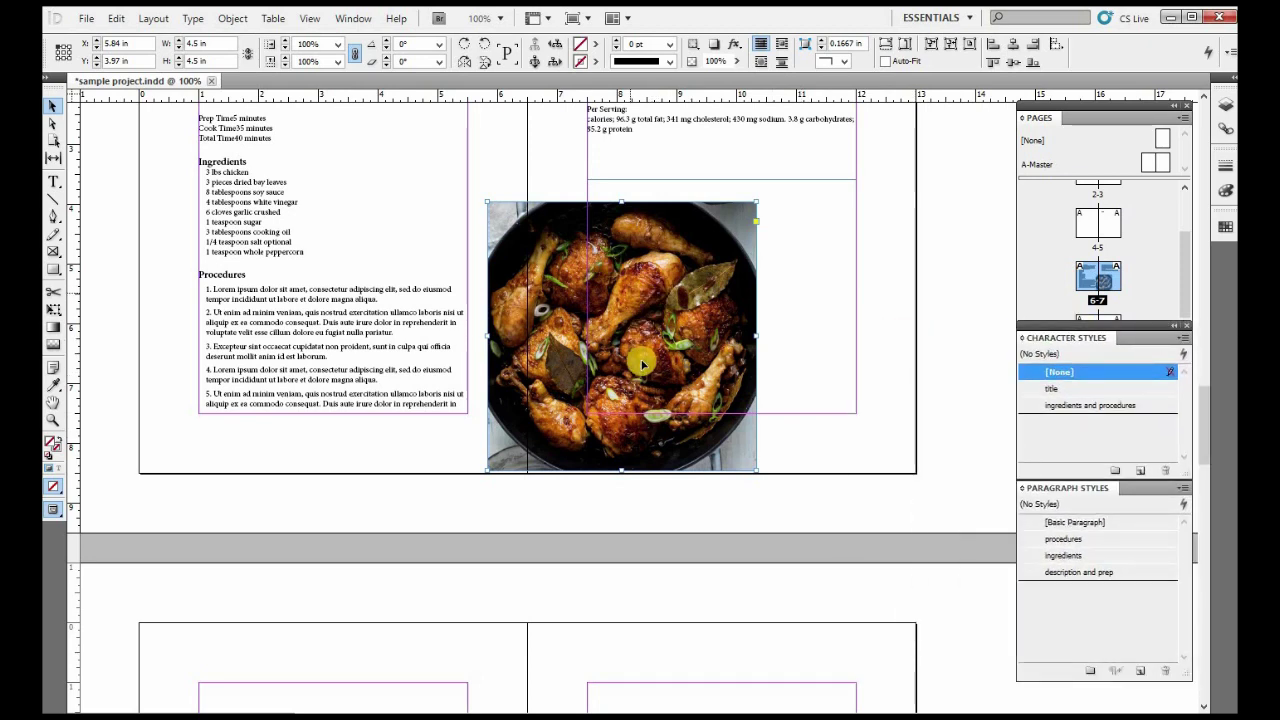
pyautogui.scroll(2, 628, 354)
pyautogui.moveTo(845, 428); pyautogui.dragTo(847, 430)
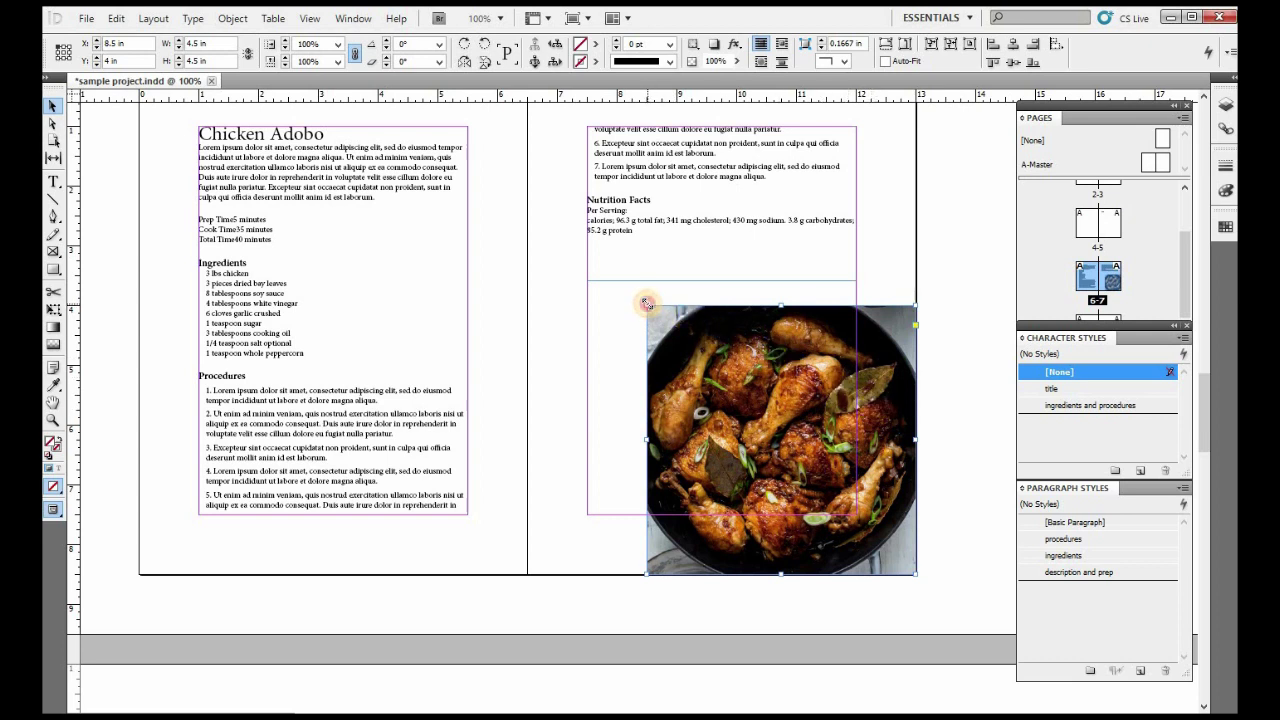
# Step: Scale the adobo photo to page 7's full 6.5 in width and crop its top edge below the Nutrition Facts, 5.61 in high
pyautogui.moveTo(641, 295); pyautogui.dragTo(528, 192)
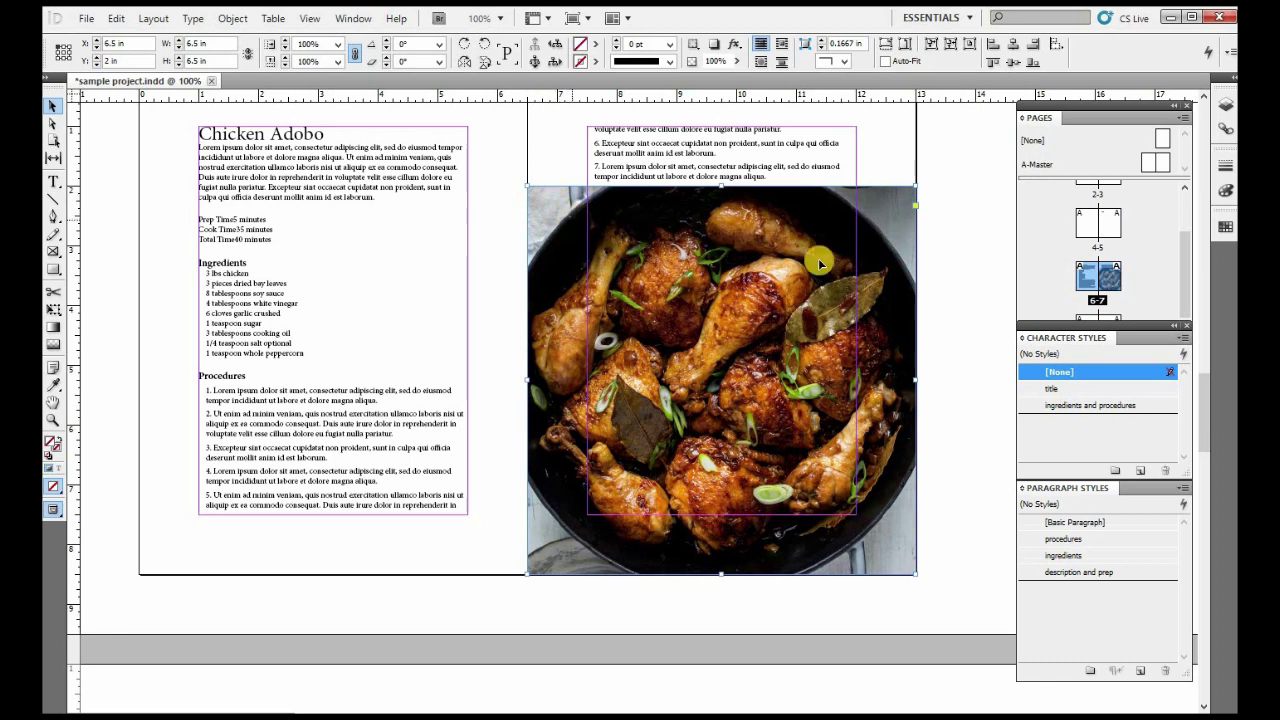
pyautogui.click(956, 212)
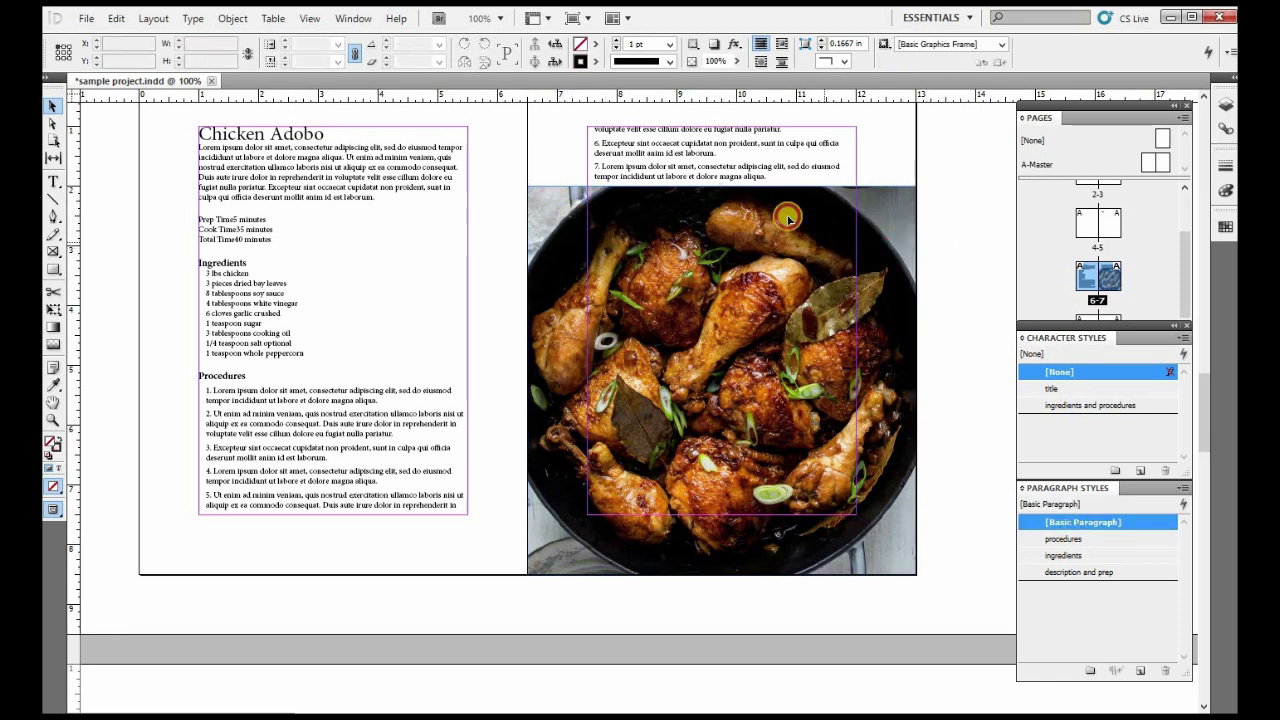
pyautogui.click(724, 190)
pyautogui.moveTo(719, 190); pyautogui.dragTo(714, 240)
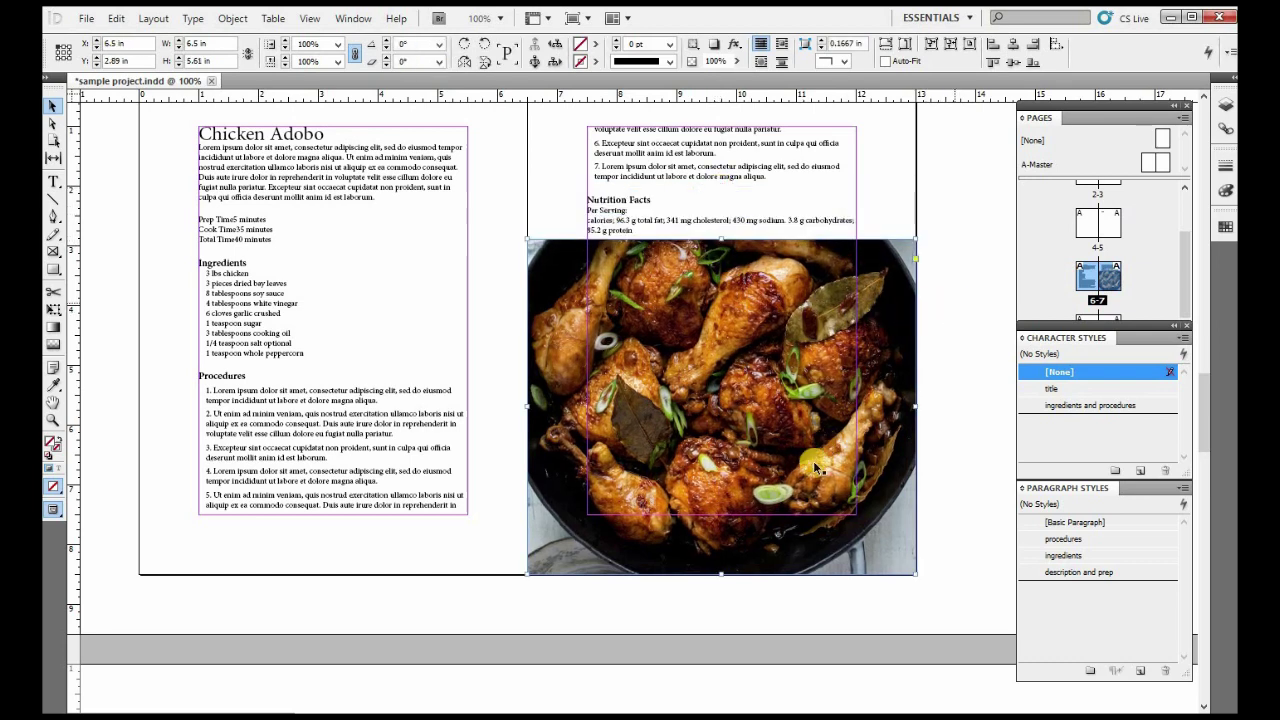
pyautogui.hotkey('ctrl', 'shift', 'a')
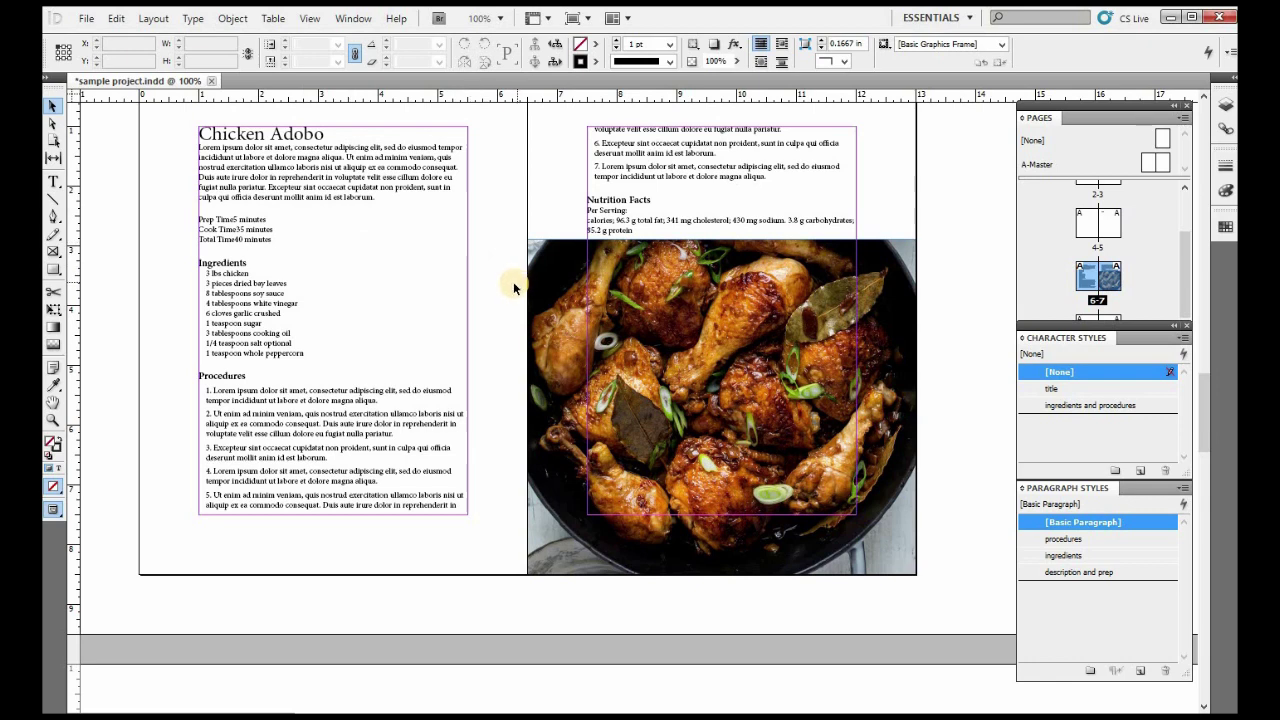
# Step: Switch to the "recipe sample" document in Word and copy the Pork Humba recipe from its title through its nutrition facts
pyautogui.scroll(1, 543, 336)
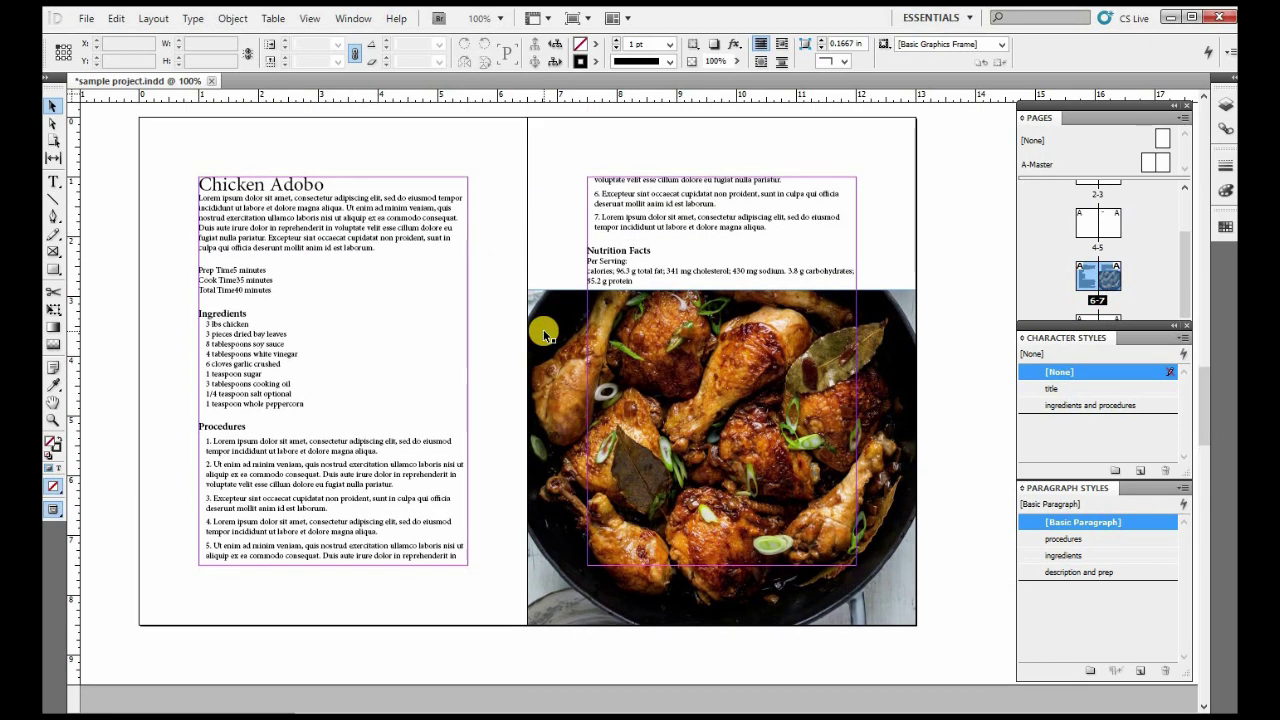
pyautogui.scroll(-5, 543, 333)
pyautogui.scroll(-2, 543, 331)
pyautogui.scroll(8, 543, 335)
pyautogui.scroll(-4, 543, 337)
pyautogui.scroll(-9, 543, 338)
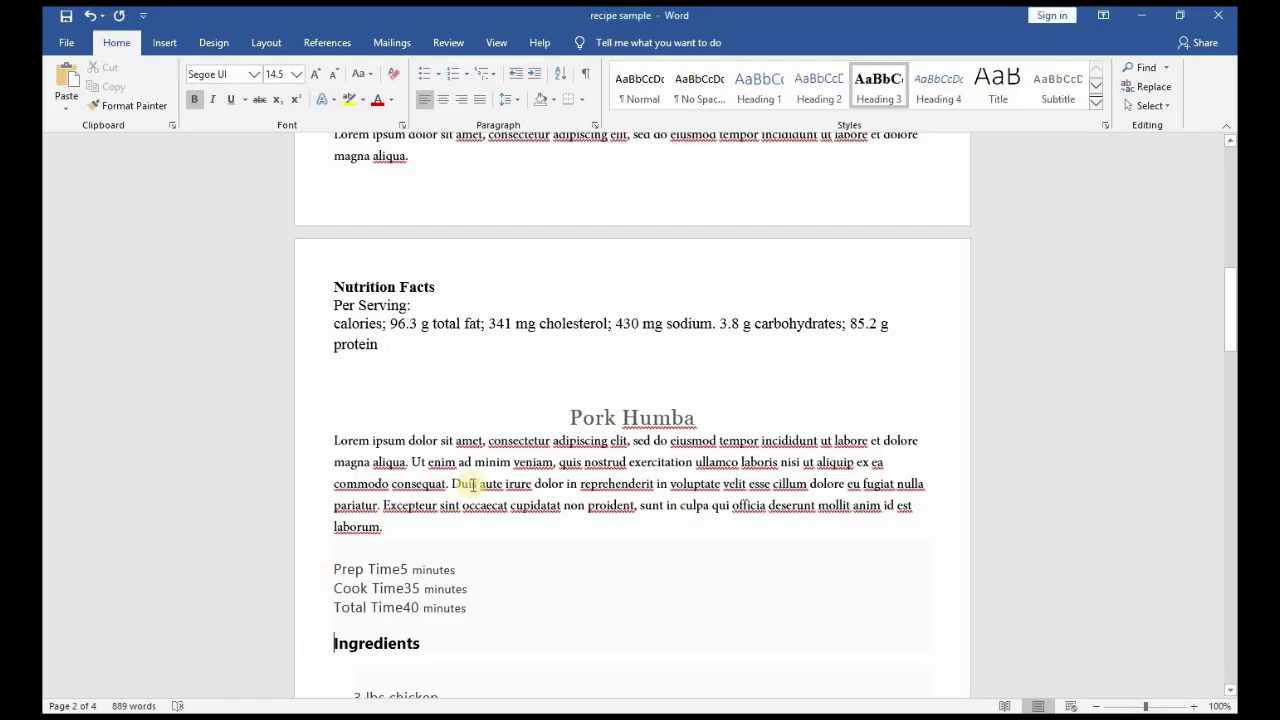
pyautogui.scroll(-3, 575, 290)
pyautogui.moveTo(575, 258); pyautogui.dragTo(523, 529)
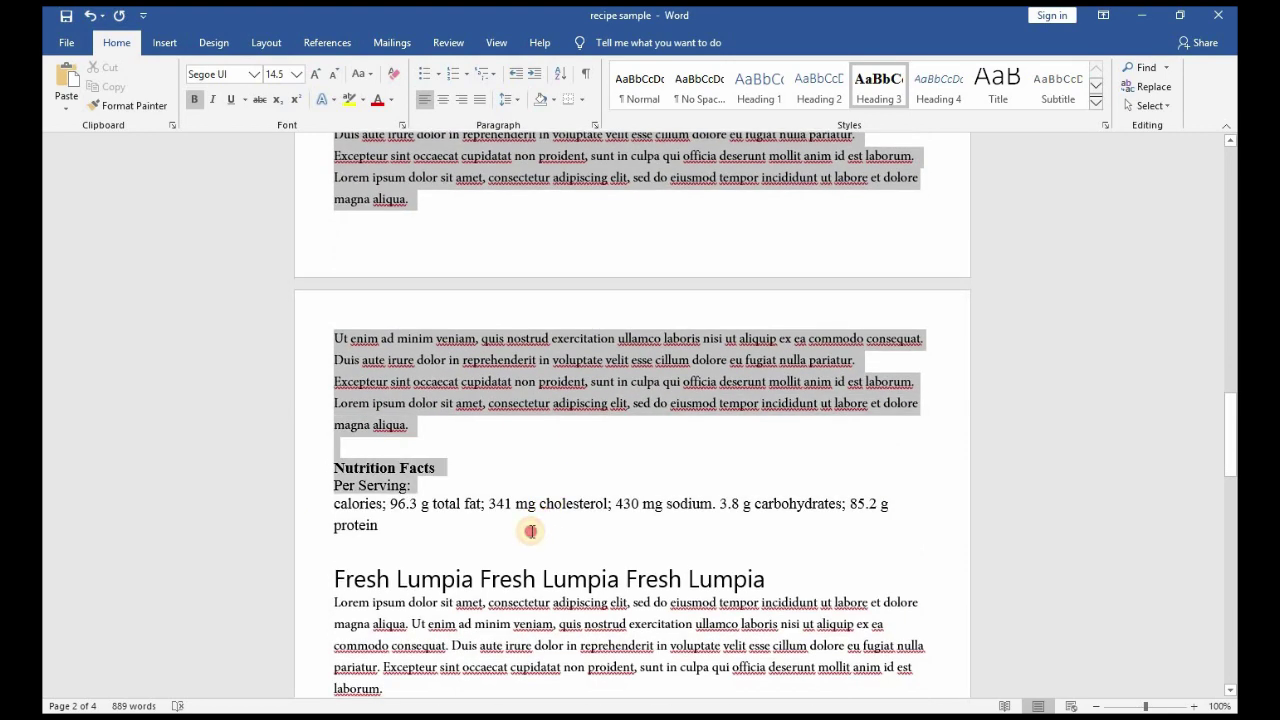
pyautogui.rightClick(407, 366)
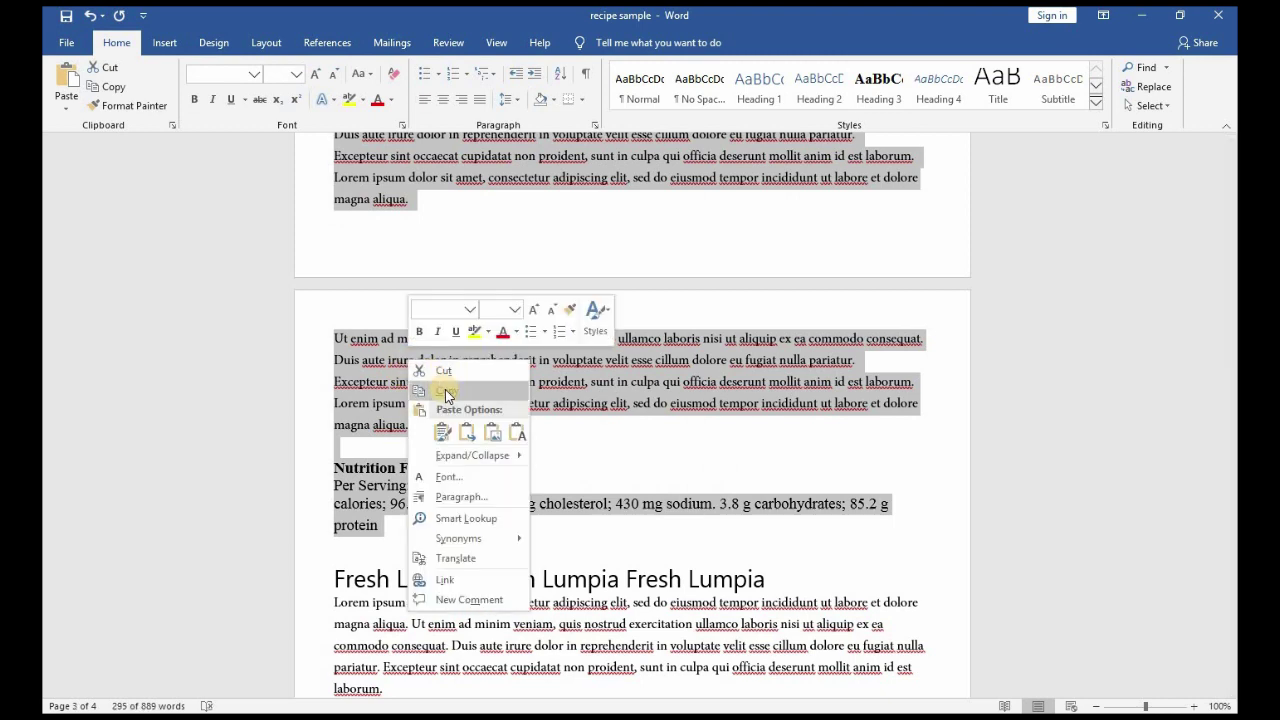
pyautogui.click(446, 394)
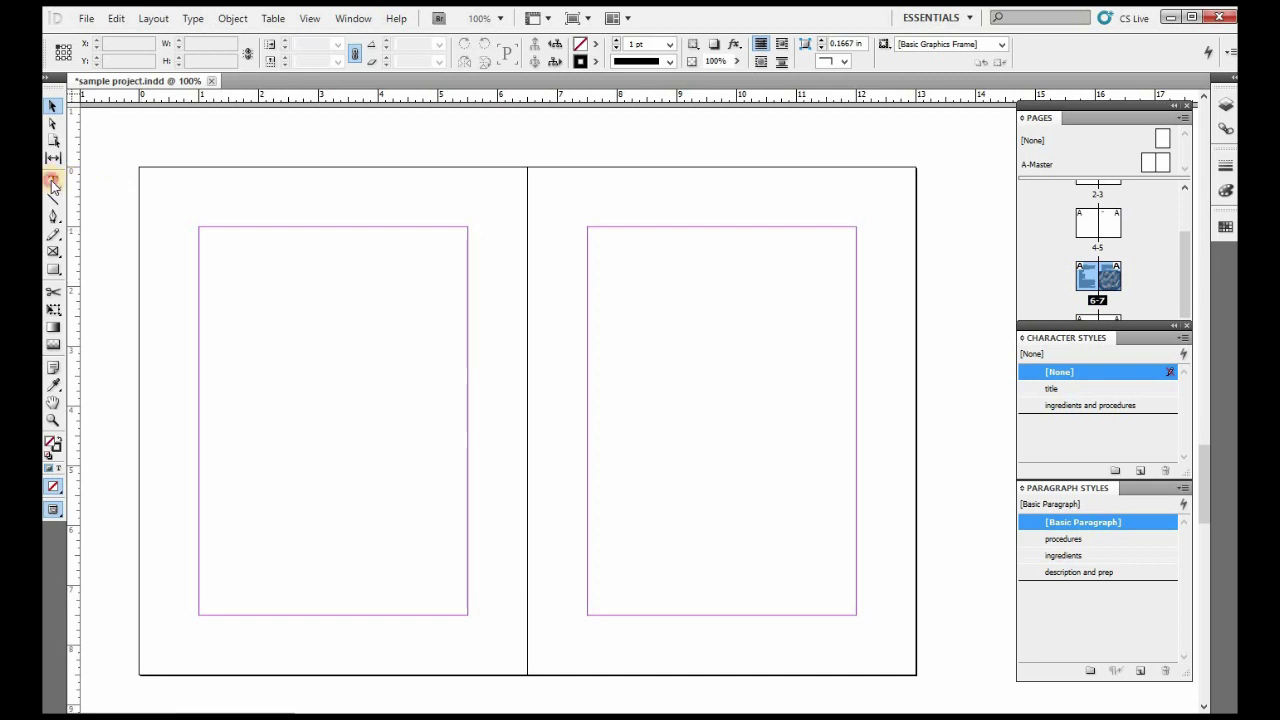
# Step: Back in InDesign, create a 4.5 by 6.5 in text frame within page 8's margins and paste the Pork Humba recipe into it
pyautogui.click(53, 183)
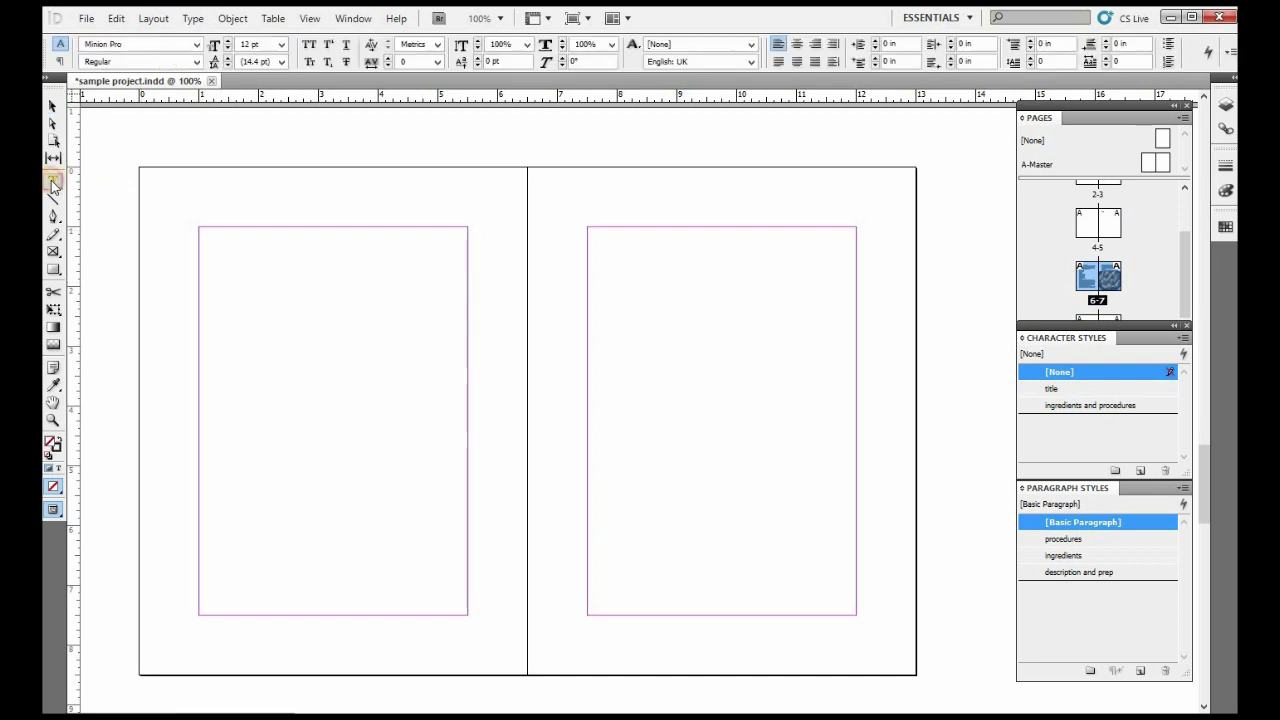
pyautogui.click(112, 184)
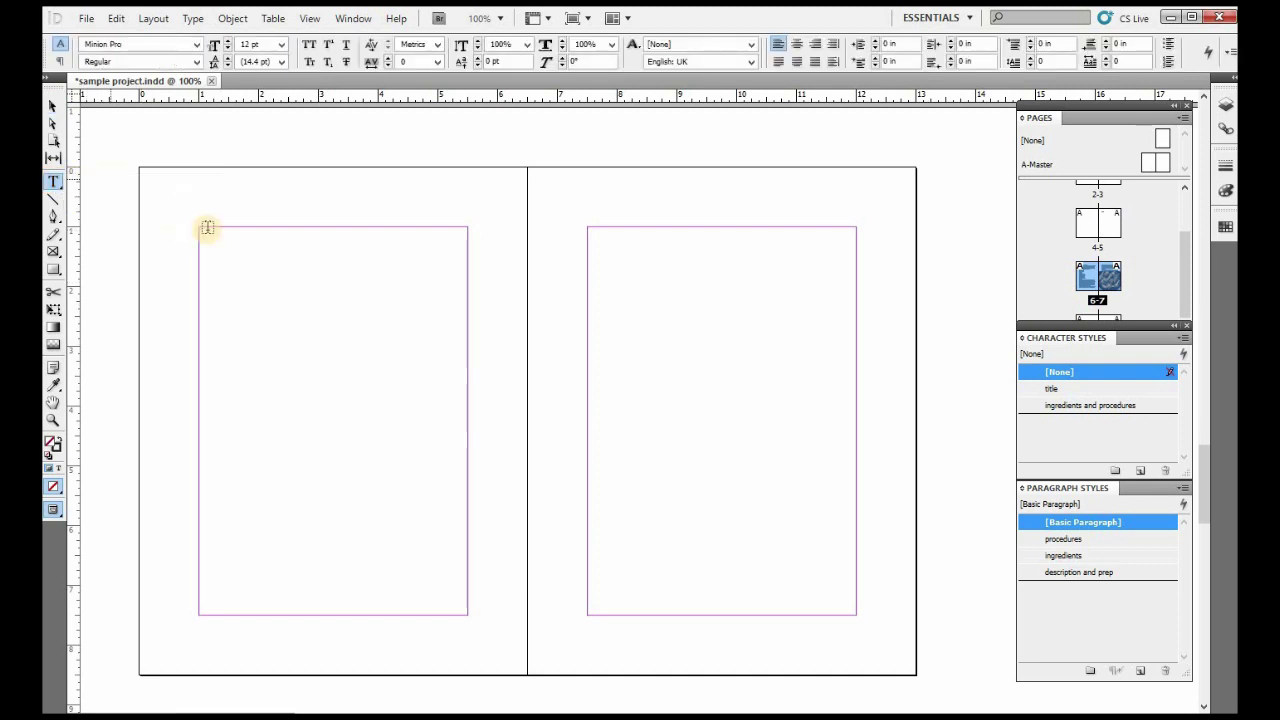
pyautogui.moveTo(199, 228); pyautogui.dragTo(467, 617)
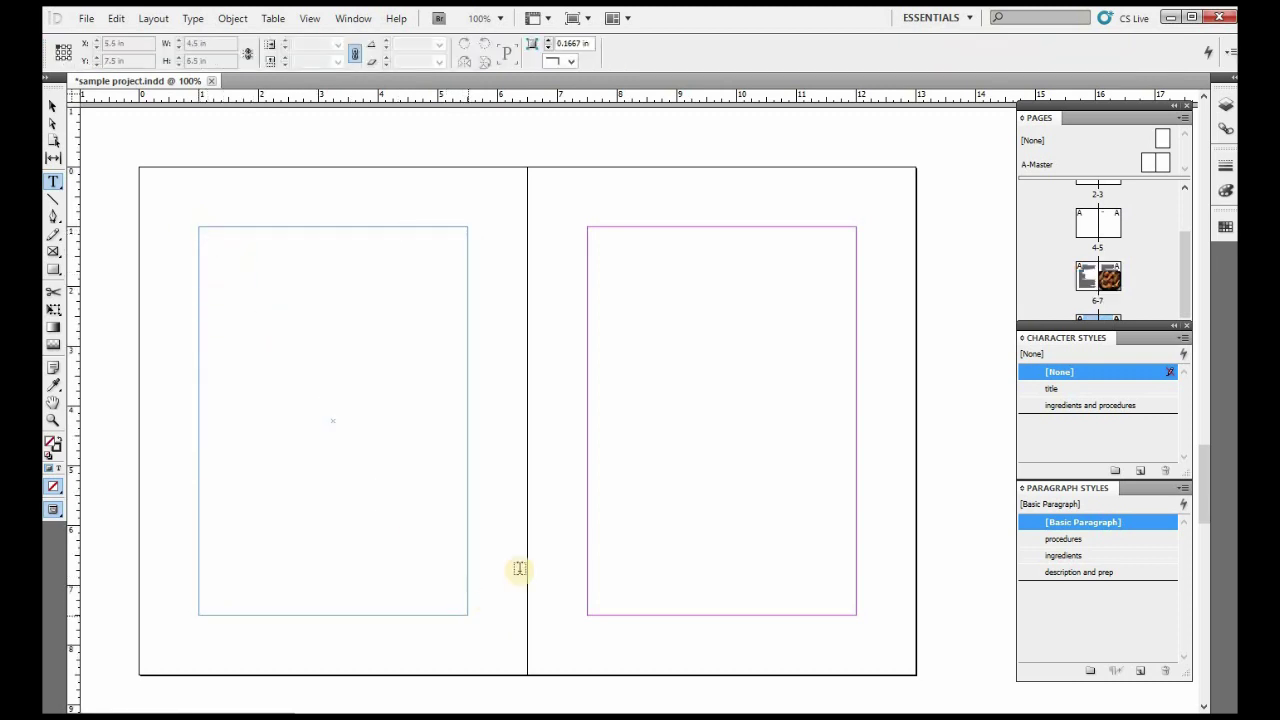
pyautogui.click(114, 19)
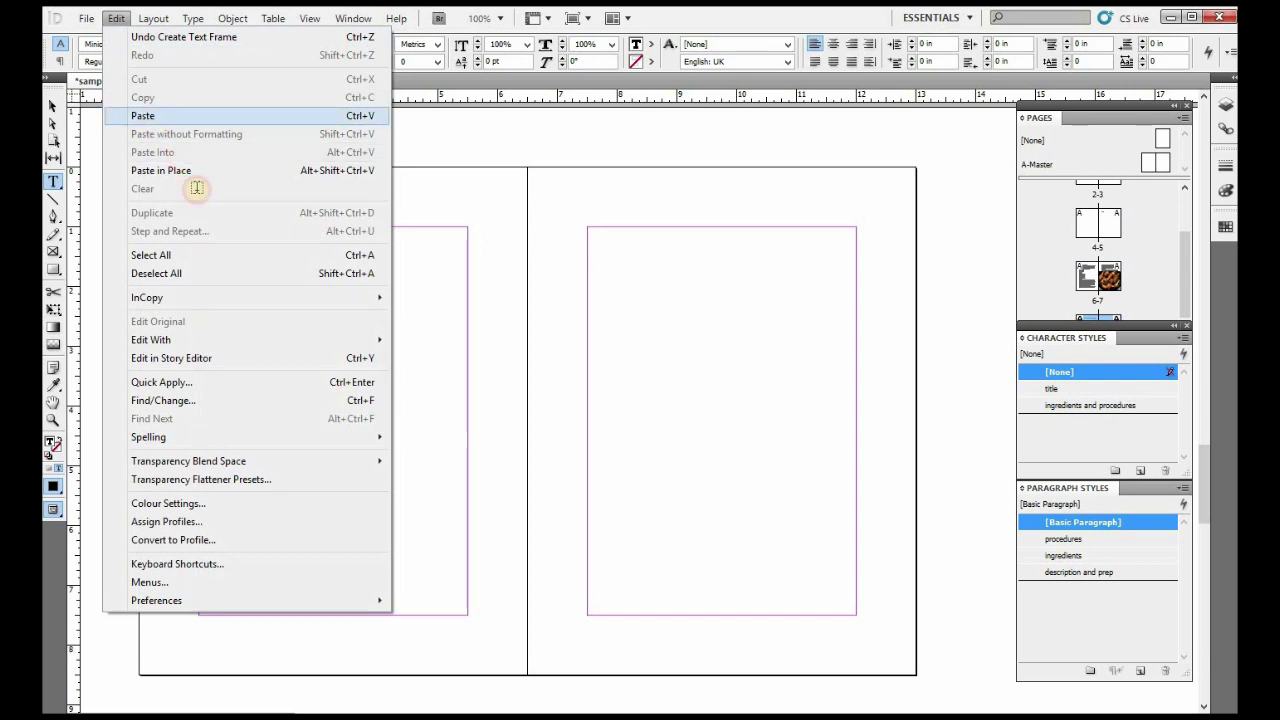
pyautogui.click(175, 115)
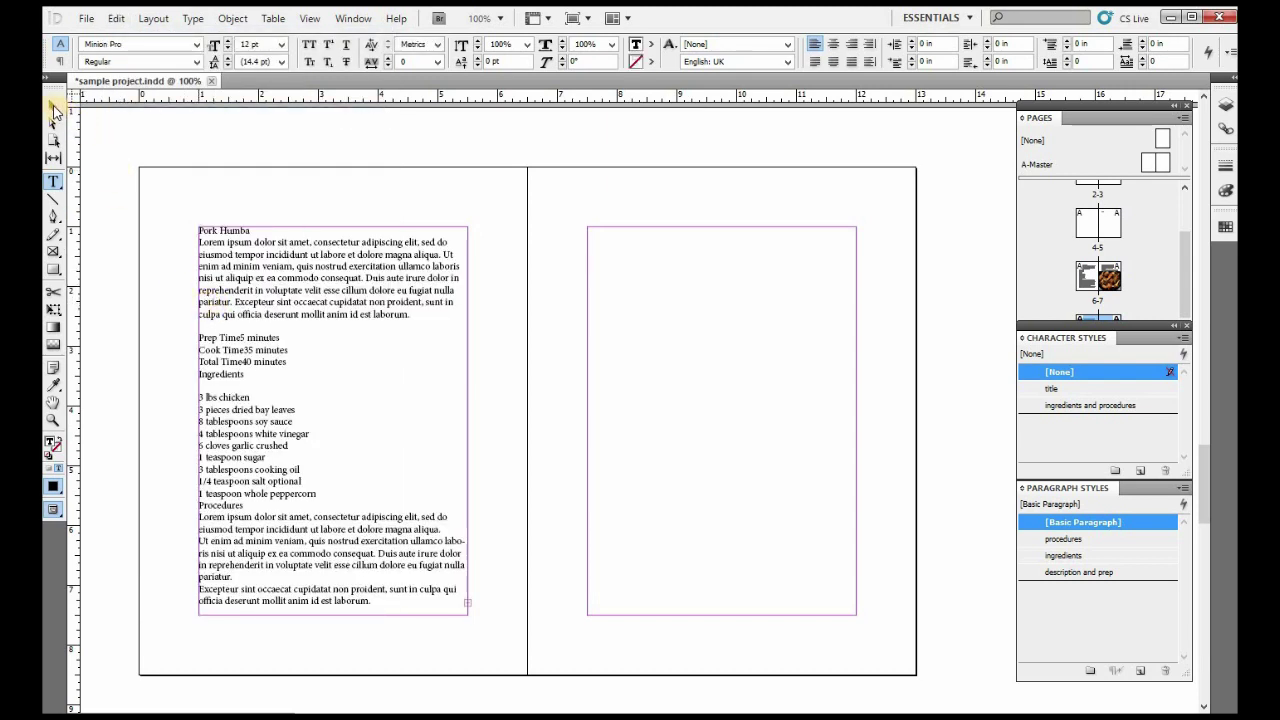
# Step: Flow the overset Pork Humba text into a linked 4.5 by 6.5 in frame within page 9's margins
pyautogui.click(53, 107)
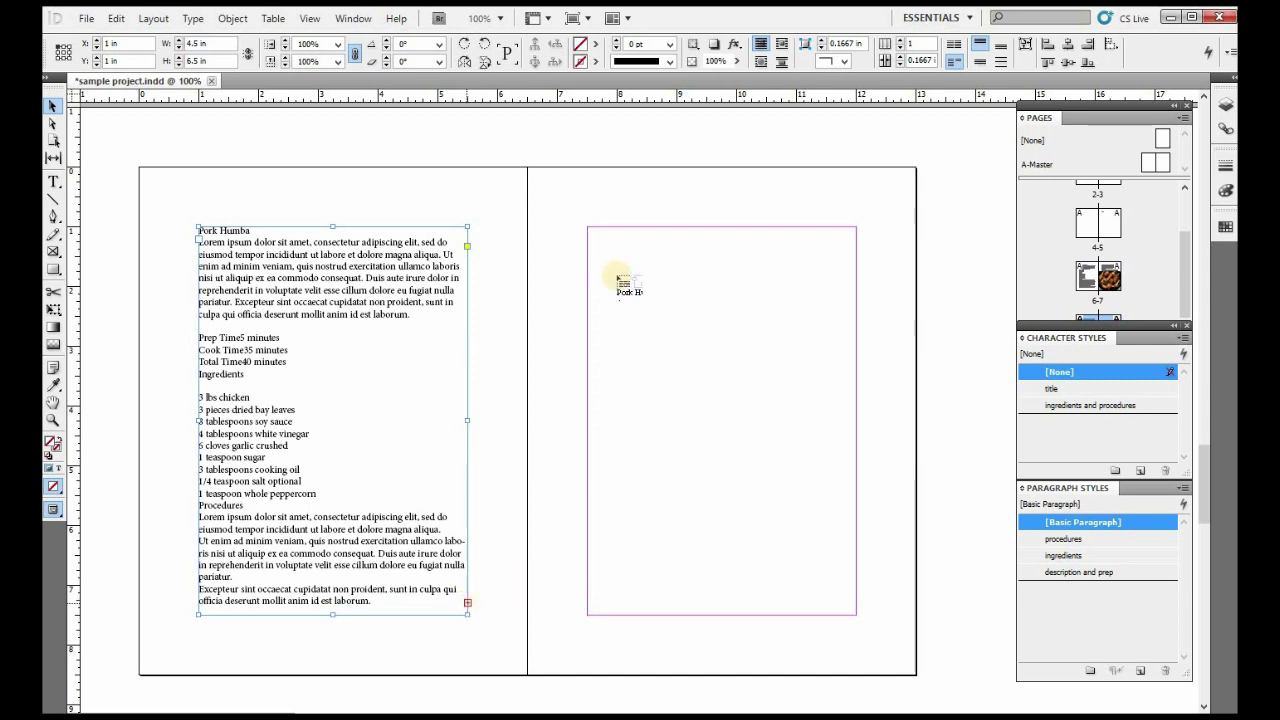
pyautogui.moveTo(588, 228); pyautogui.dragTo(856, 612)
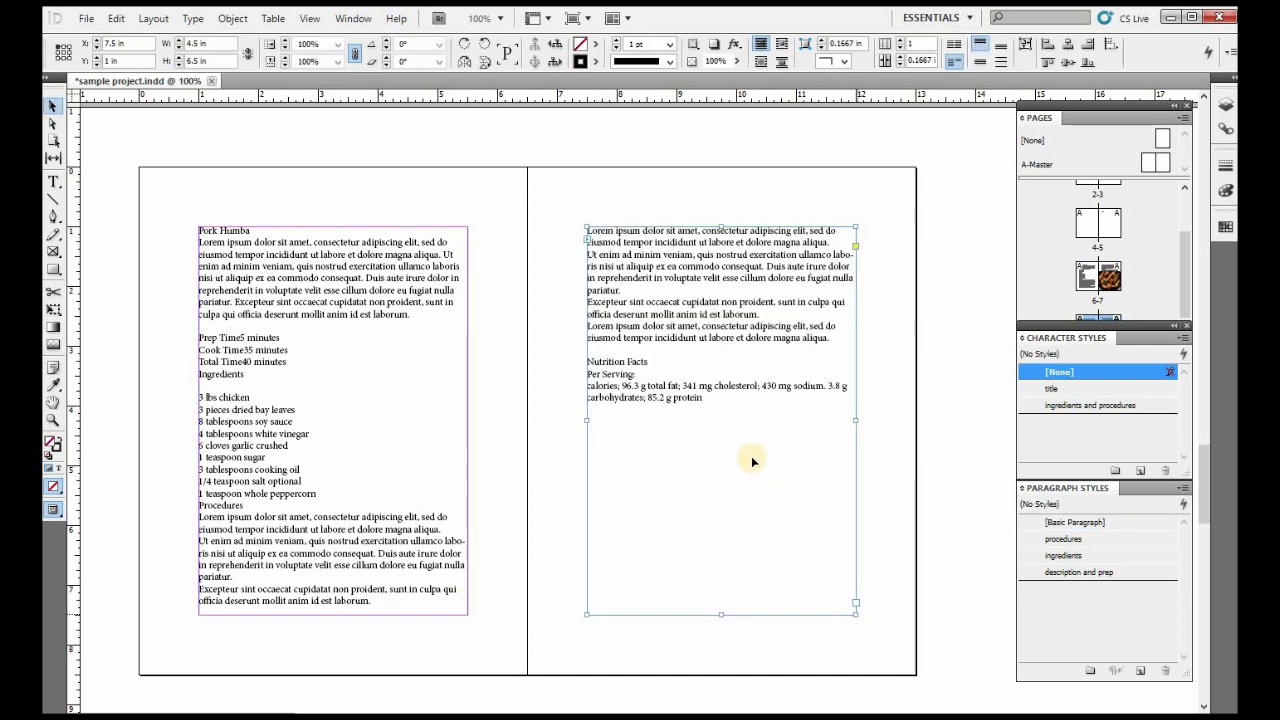
pyautogui.click(449, 182)
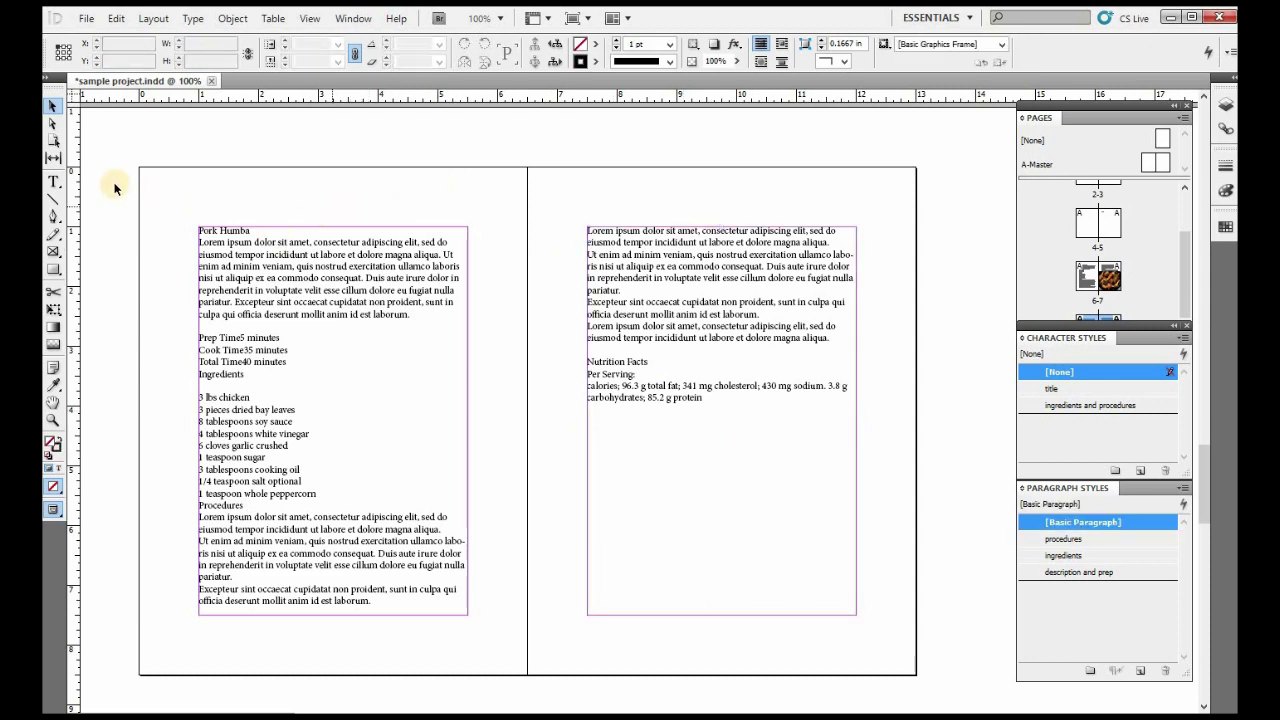
# Step: Apply the title character style to the Pork Humba heading
pyautogui.click(53, 183)
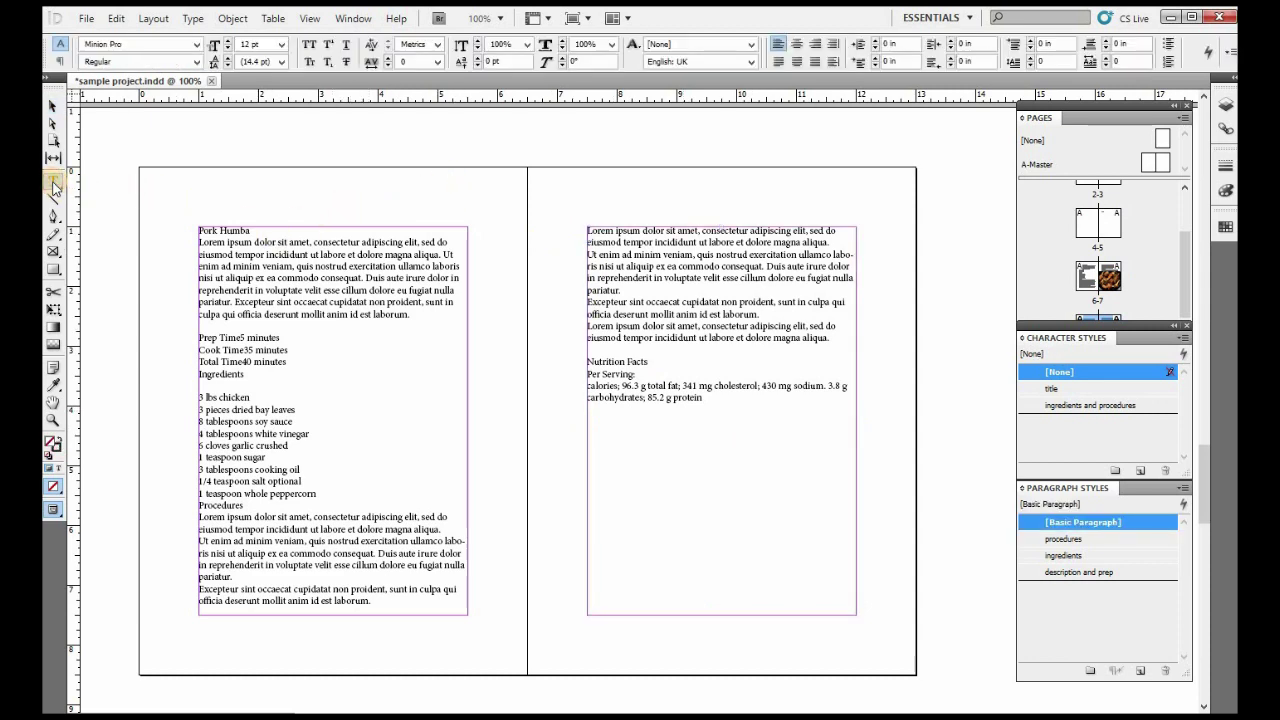
pyautogui.click(251, 228)
pyautogui.moveTo(251, 229); pyautogui.dragTo(199, 229)
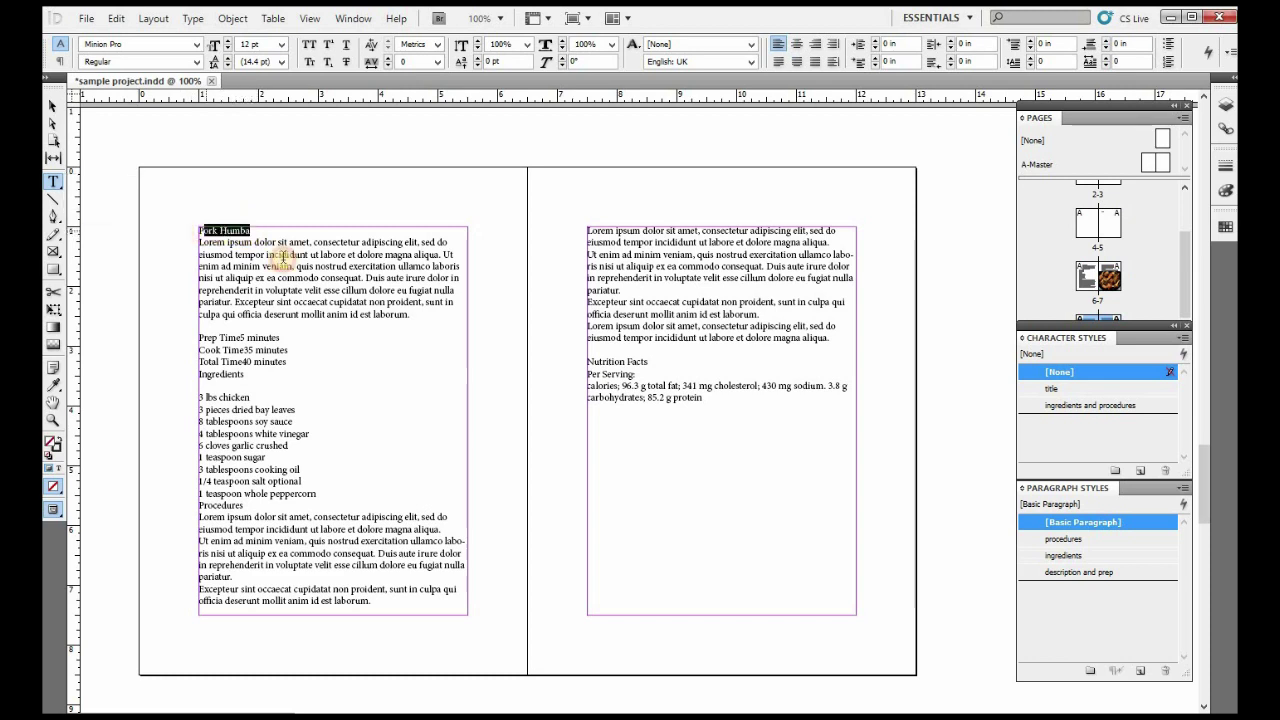
pyautogui.click(1055, 390)
# Step: Apply the description and prep paragraph style to the description paragraph and to the lines from Prep Time through Ingredients
pyautogui.moveTo(411, 322); pyautogui.dragTo(178, 250)
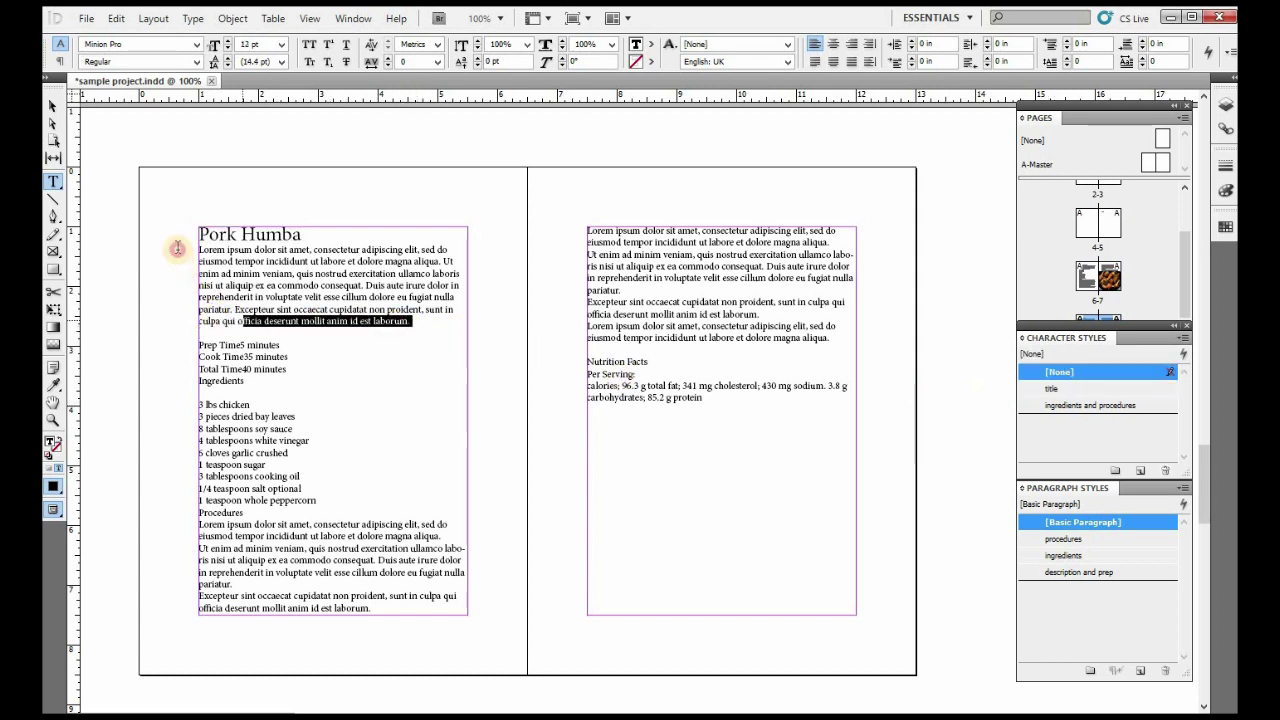
pyautogui.click(1097, 572)
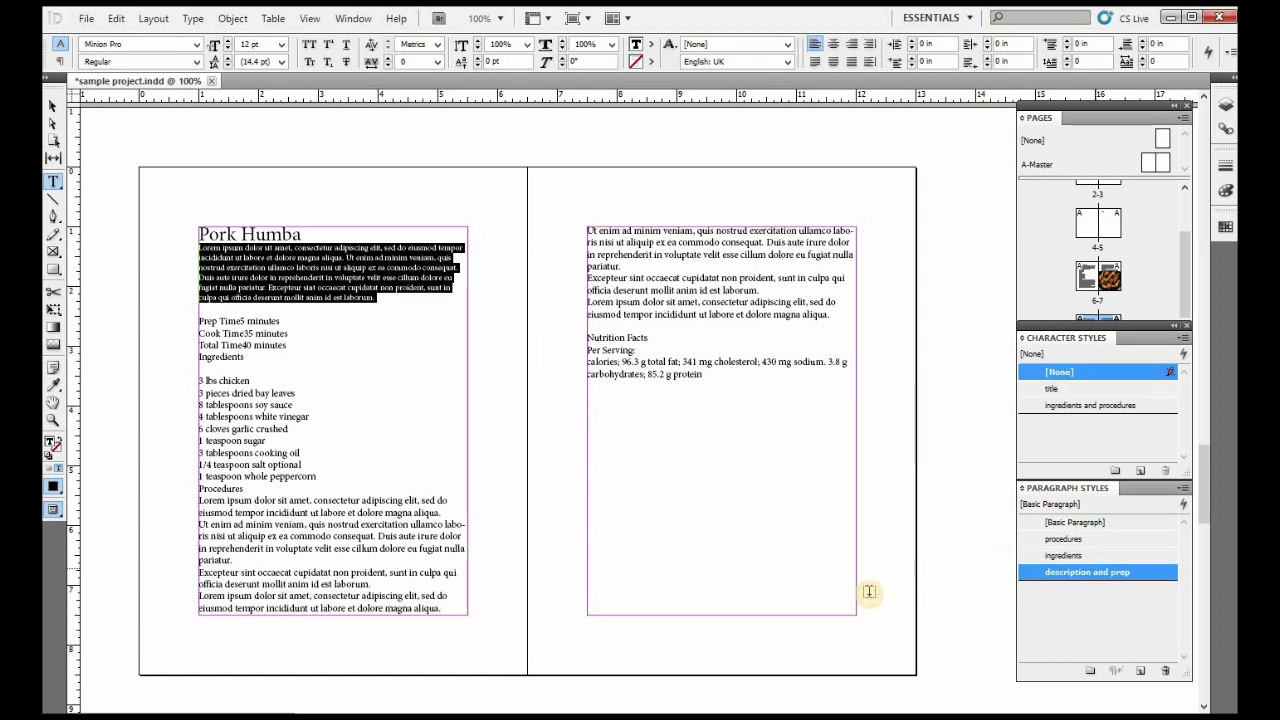
pyautogui.moveTo(218, 345); pyautogui.dragTo(183, 320)
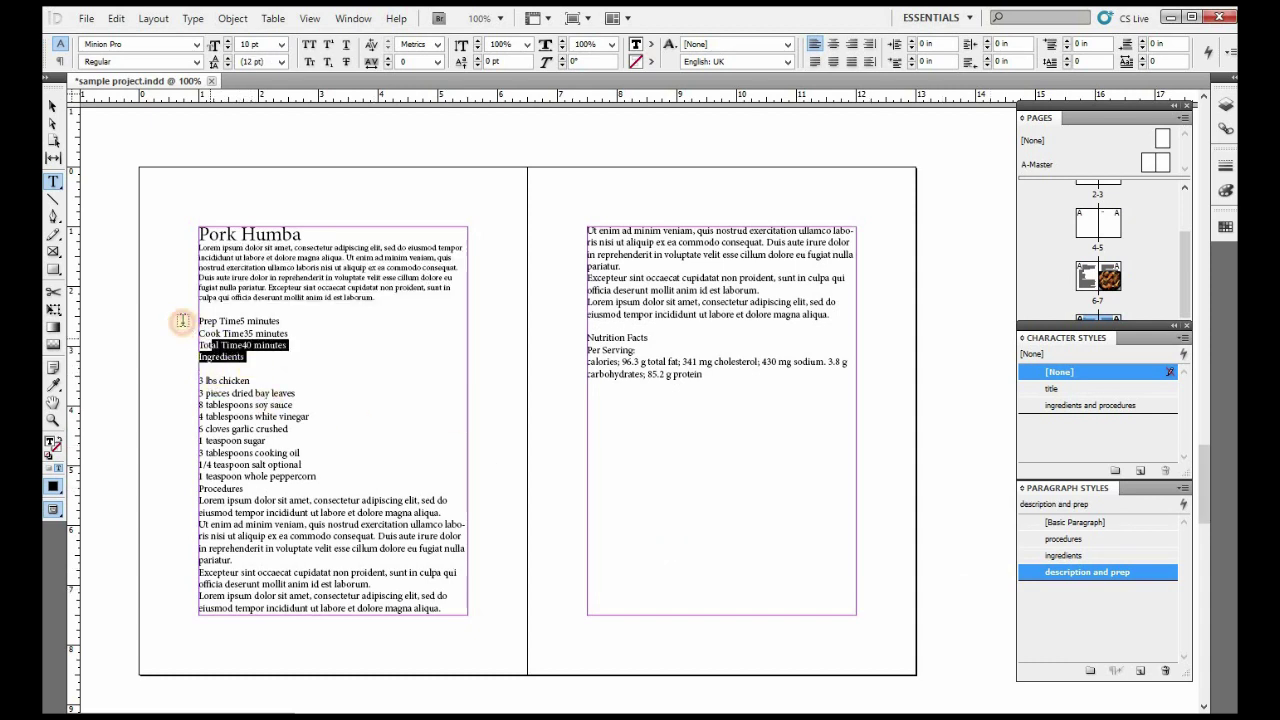
pyautogui.click(1087, 574)
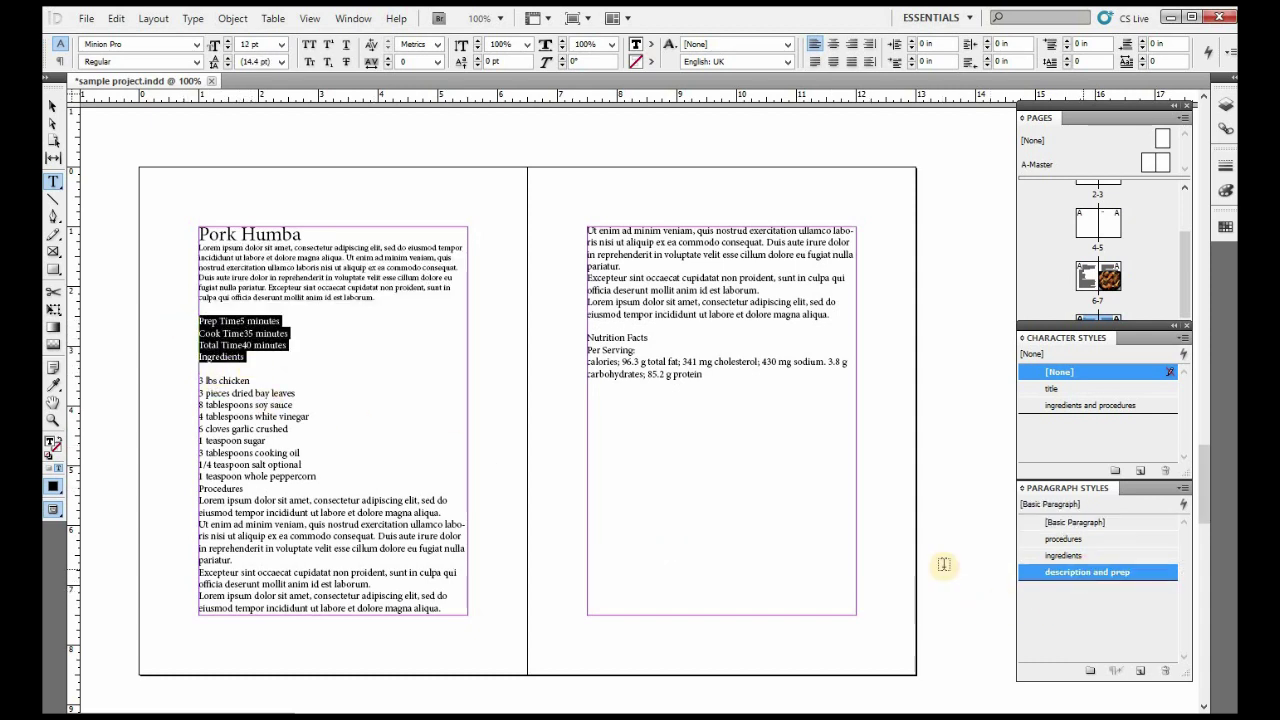
# Step: Apply the ingredients and procedures character style to the Ingredients heading, moving the blank line from below it to above it
pyautogui.click(206, 363)
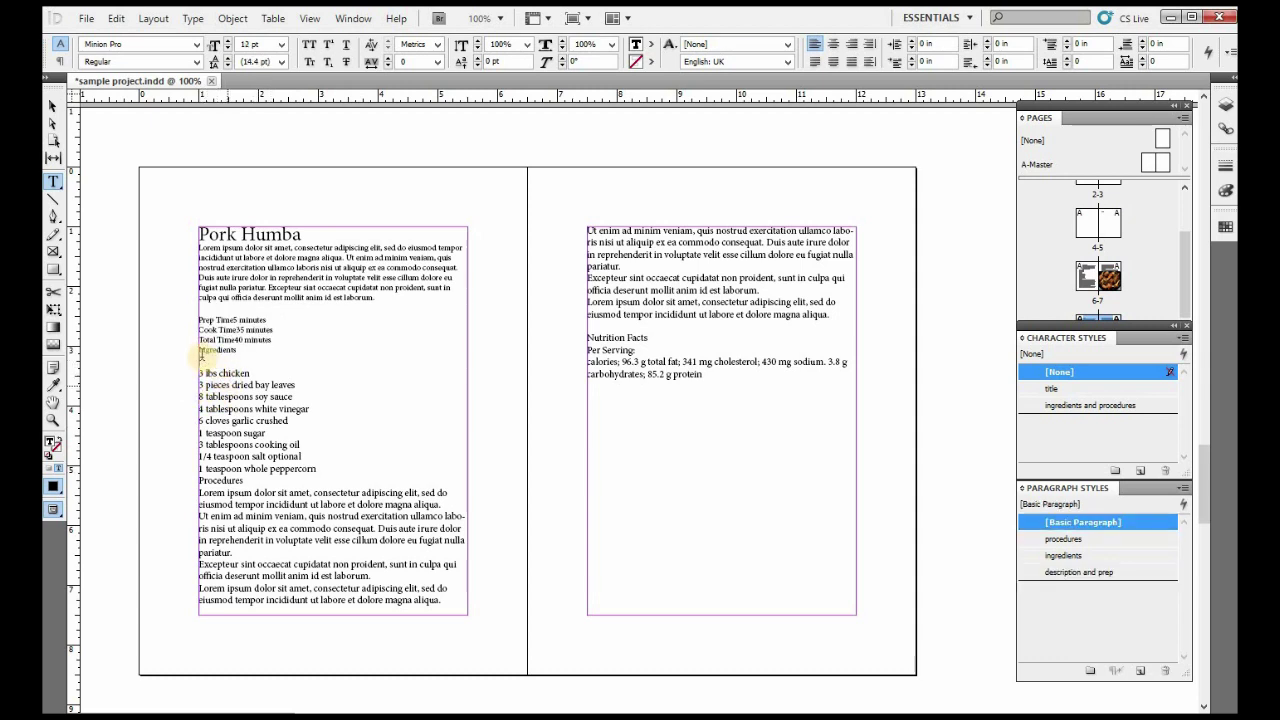
pyautogui.moveTo(198, 351); pyautogui.dragTo(245, 351)
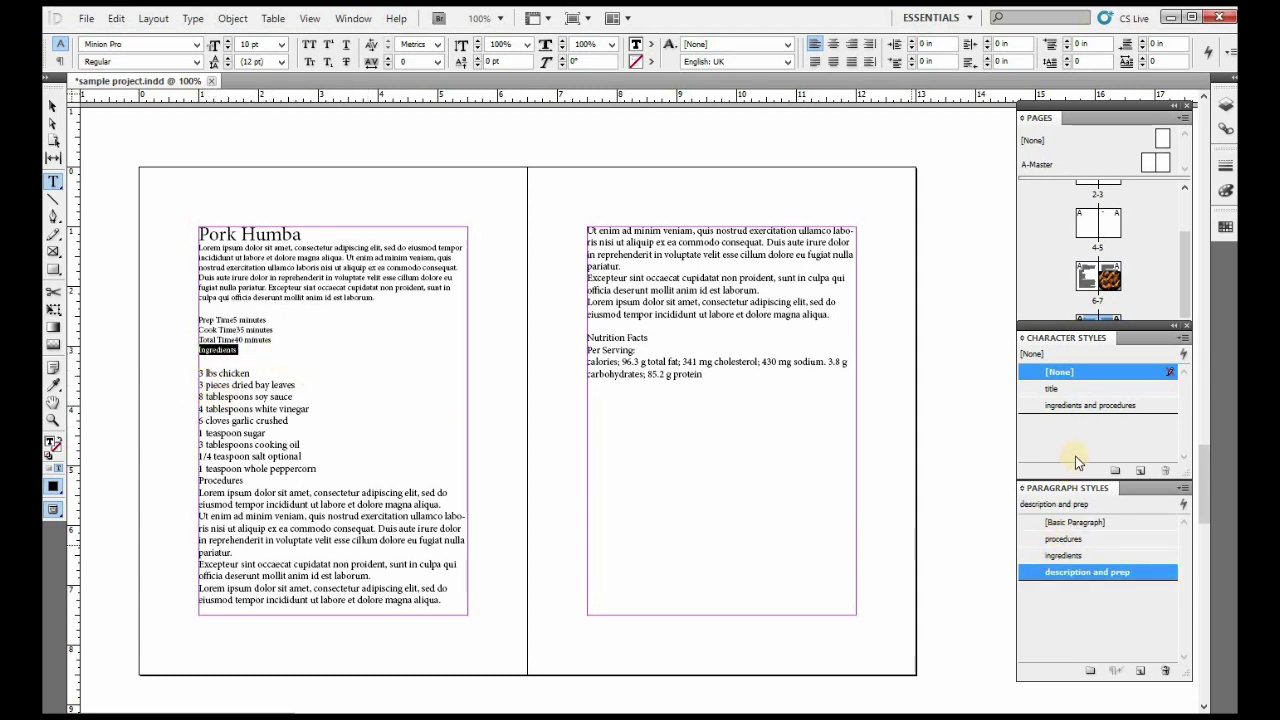
pyautogui.click(1090, 405)
pyautogui.click(214, 418)
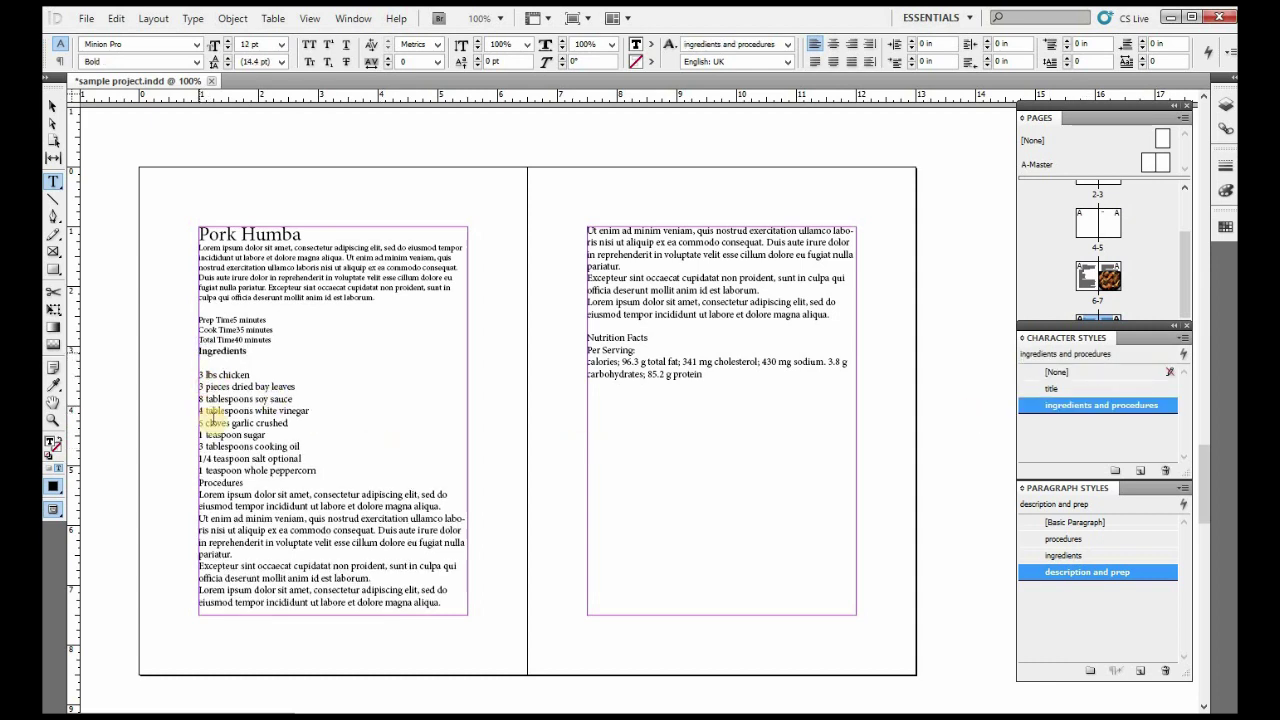
pyautogui.press('Return')
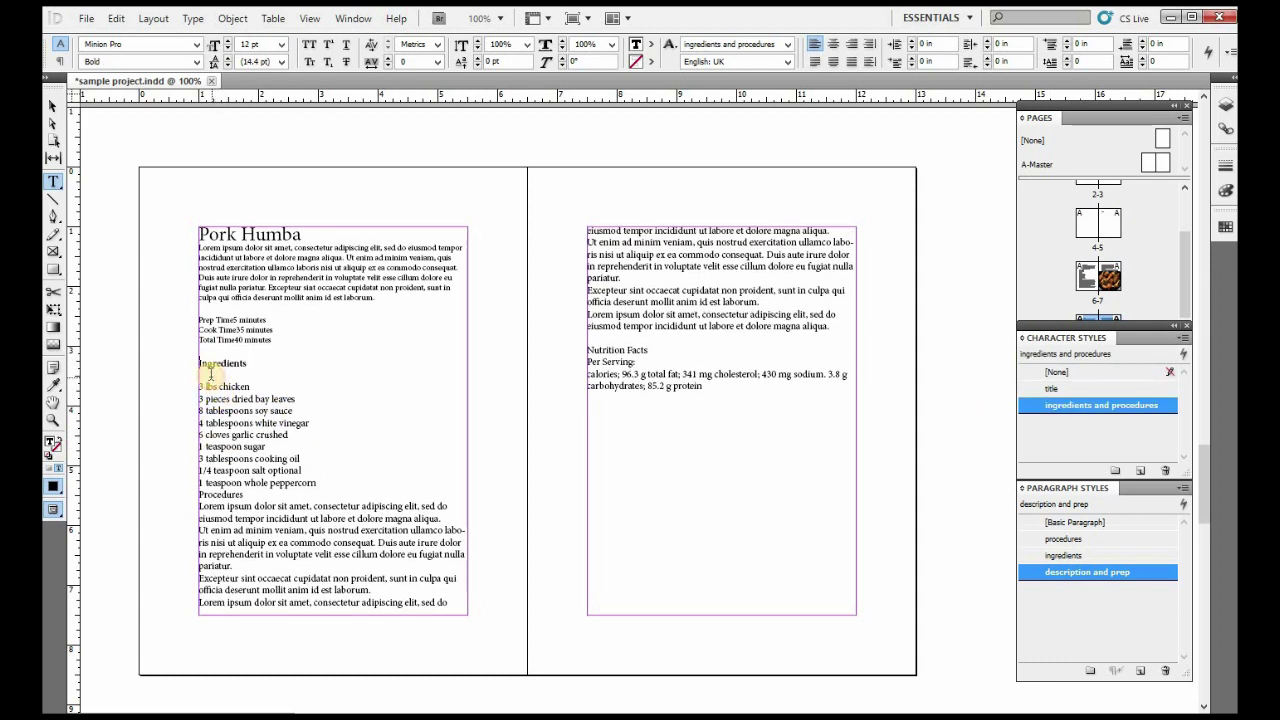
pyautogui.click(210, 376)
pyautogui.press('BackSpace')
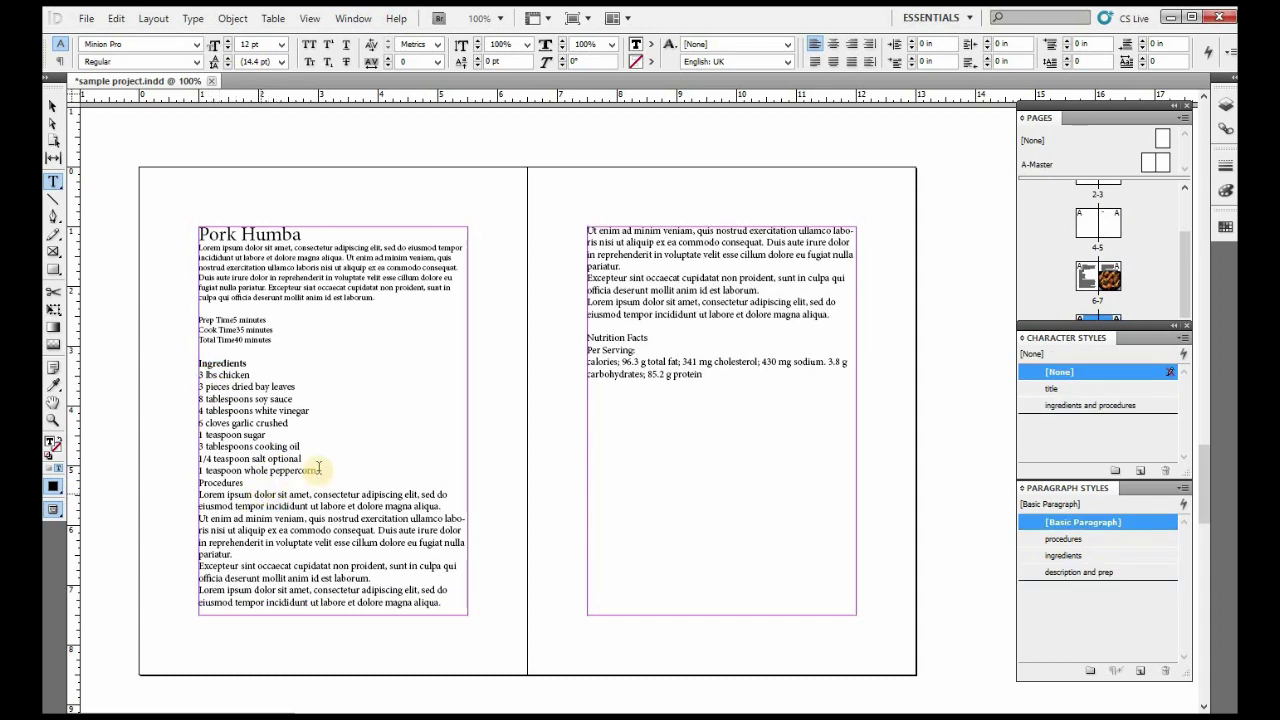
# Step: Apply the ingredients paragraph style to the ingredient list and insert a blank line before the Procedures heading
pyautogui.moveTo(318, 470); pyautogui.dragTo(199, 374)
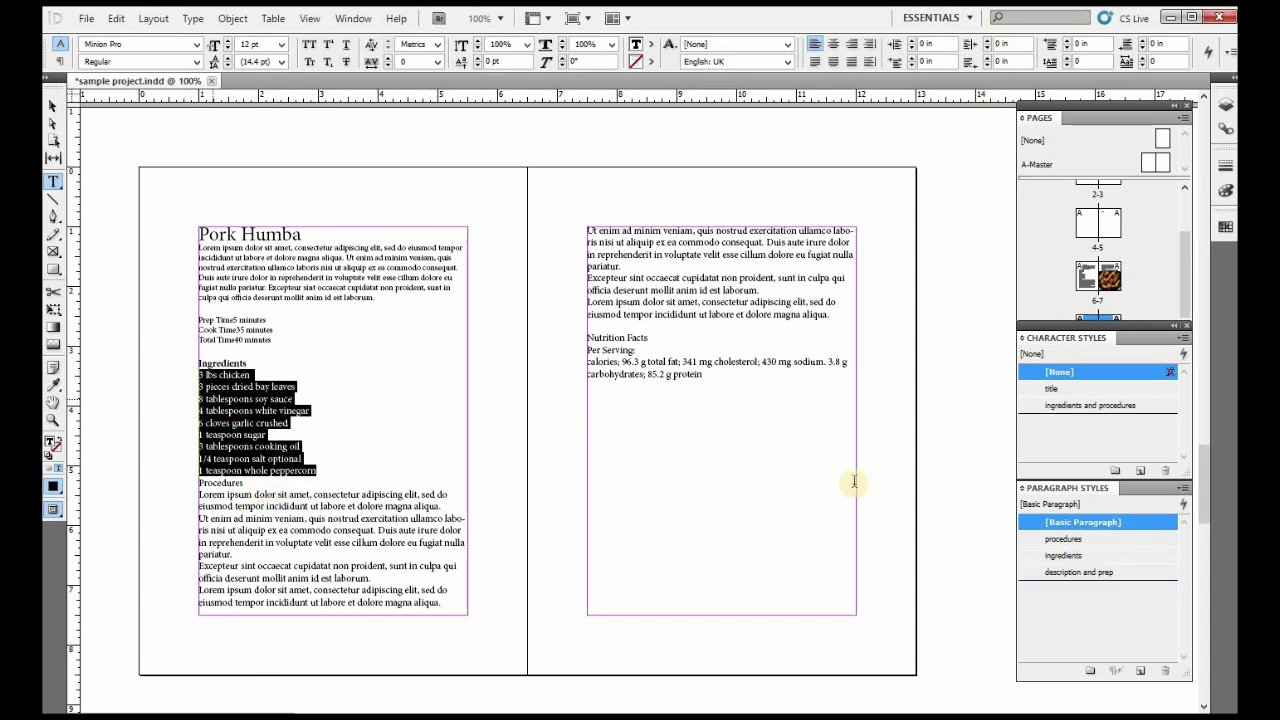
pyautogui.click(1022, 556)
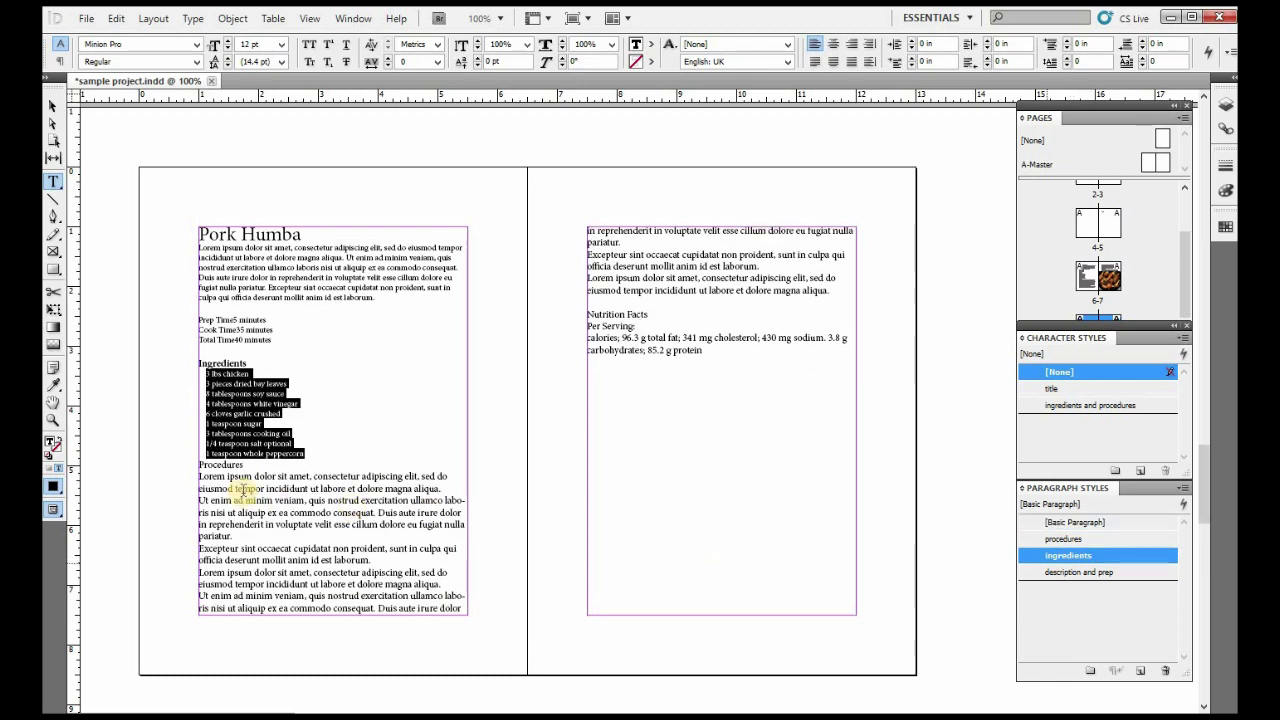
pyautogui.click(197, 466)
pyautogui.press('Return')
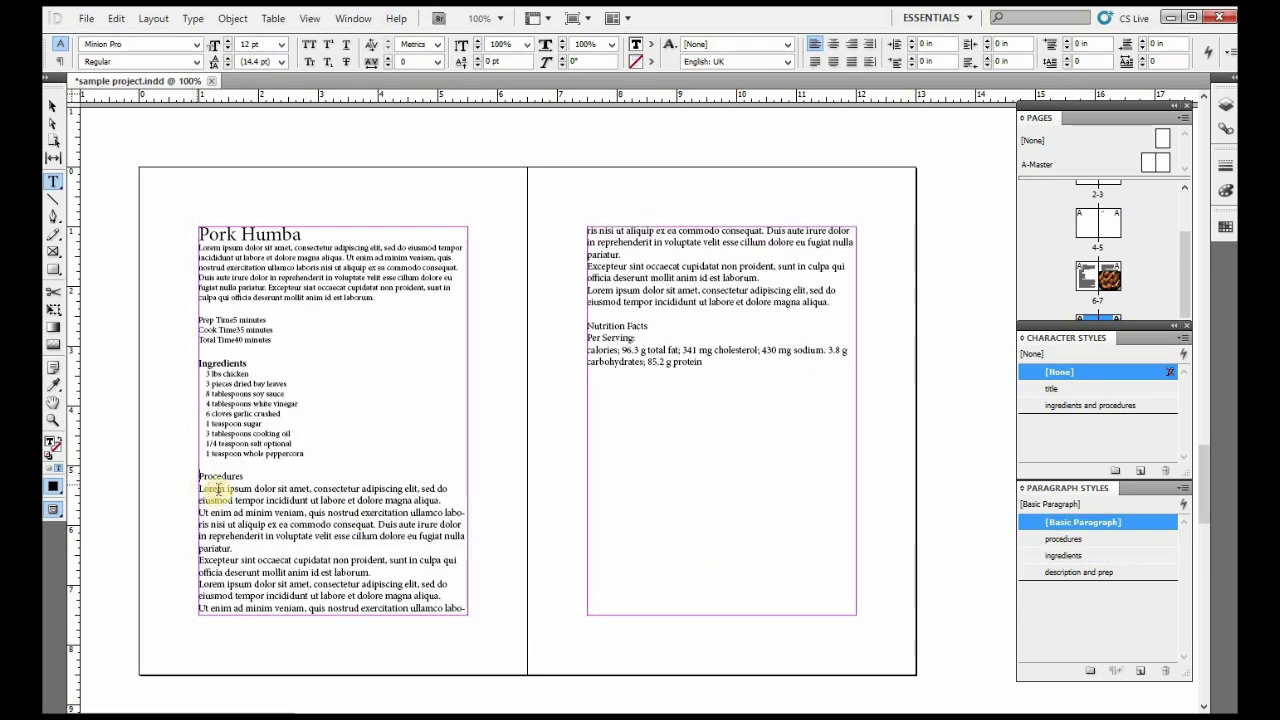
# Step: Apply the ingredients and procedures character style to the Procedures heading and the procedures paragraph style to all the instructions below it
pyautogui.moveTo(198, 476); pyautogui.dragTo(160, 474)
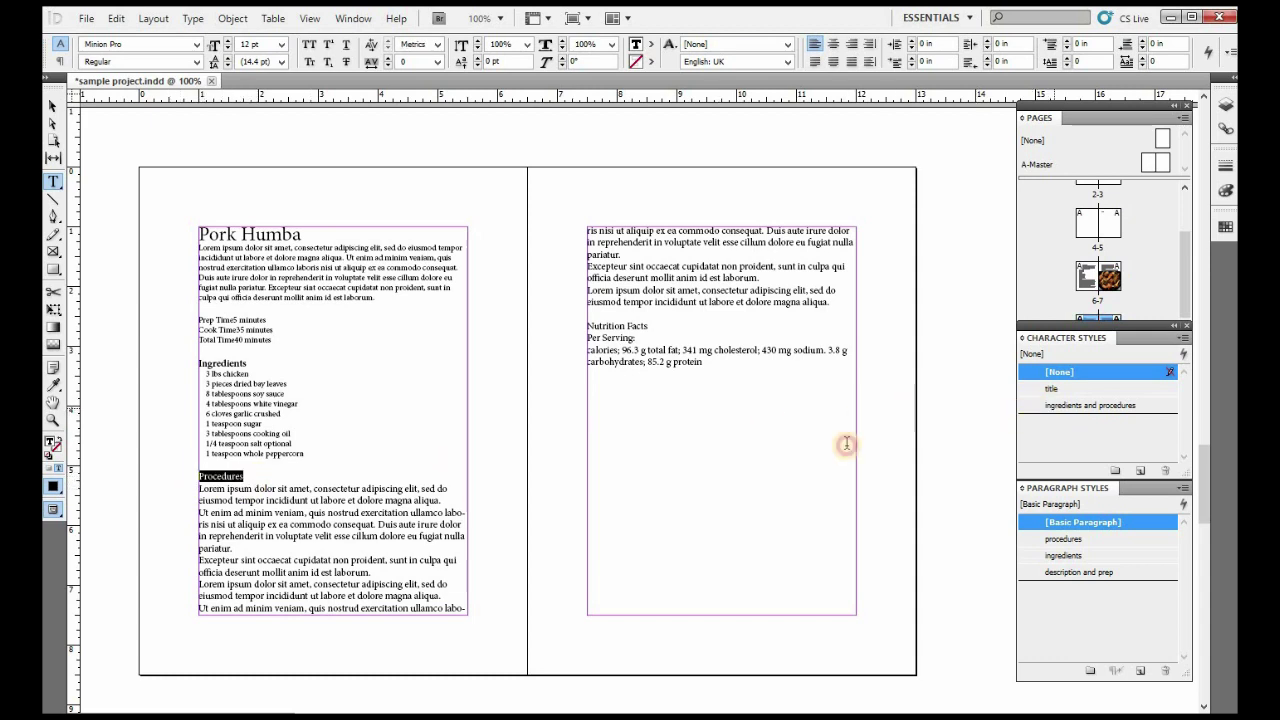
pyautogui.click(1058, 407)
pyautogui.moveTo(200, 490); pyautogui.dragTo(262, 490)
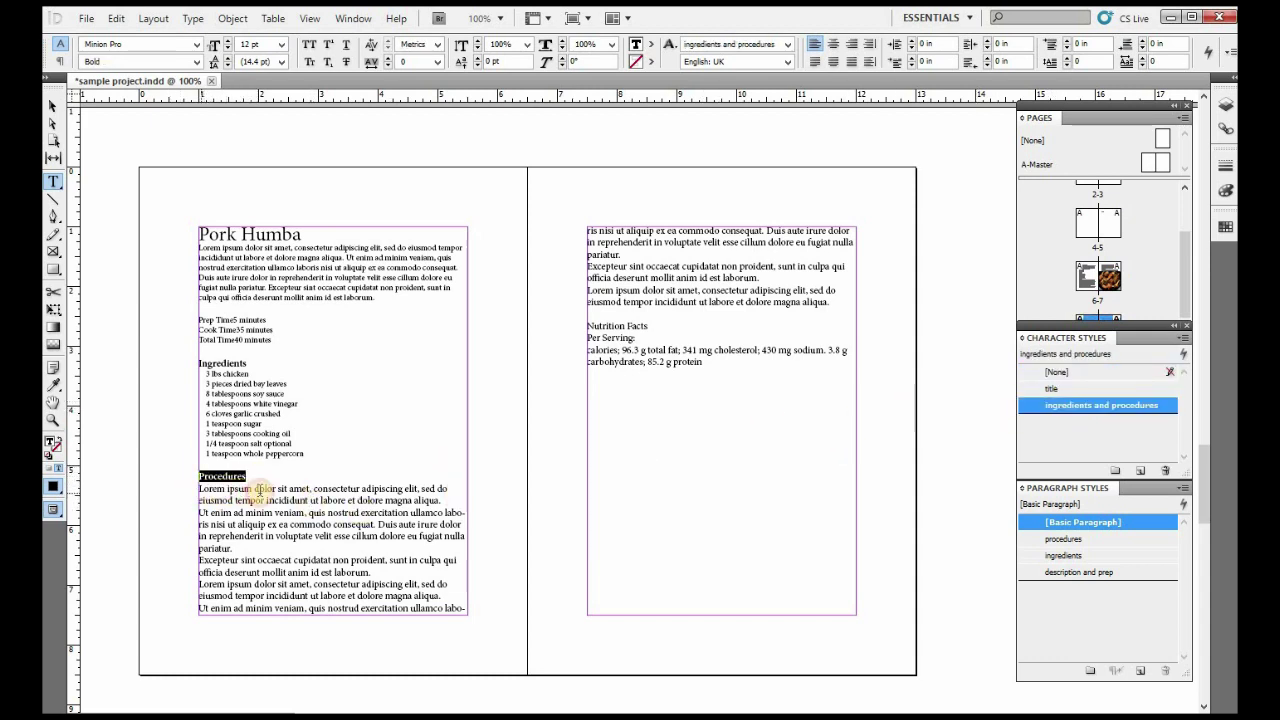
pyautogui.keyDown('shift'); pyautogui.click(609, 391); pyautogui.keyUp('shift')
pyautogui.moveTo(643, 299); pyautogui.dragTo(849, 296)
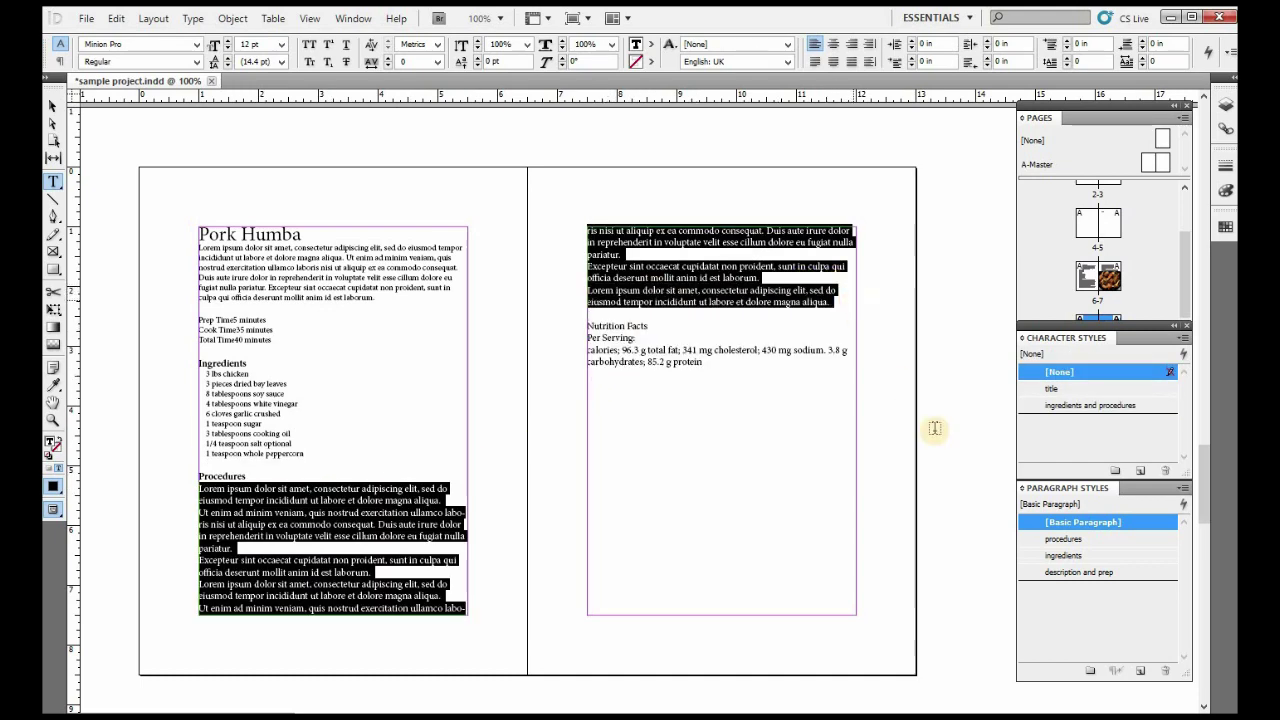
pyautogui.click(1080, 540)
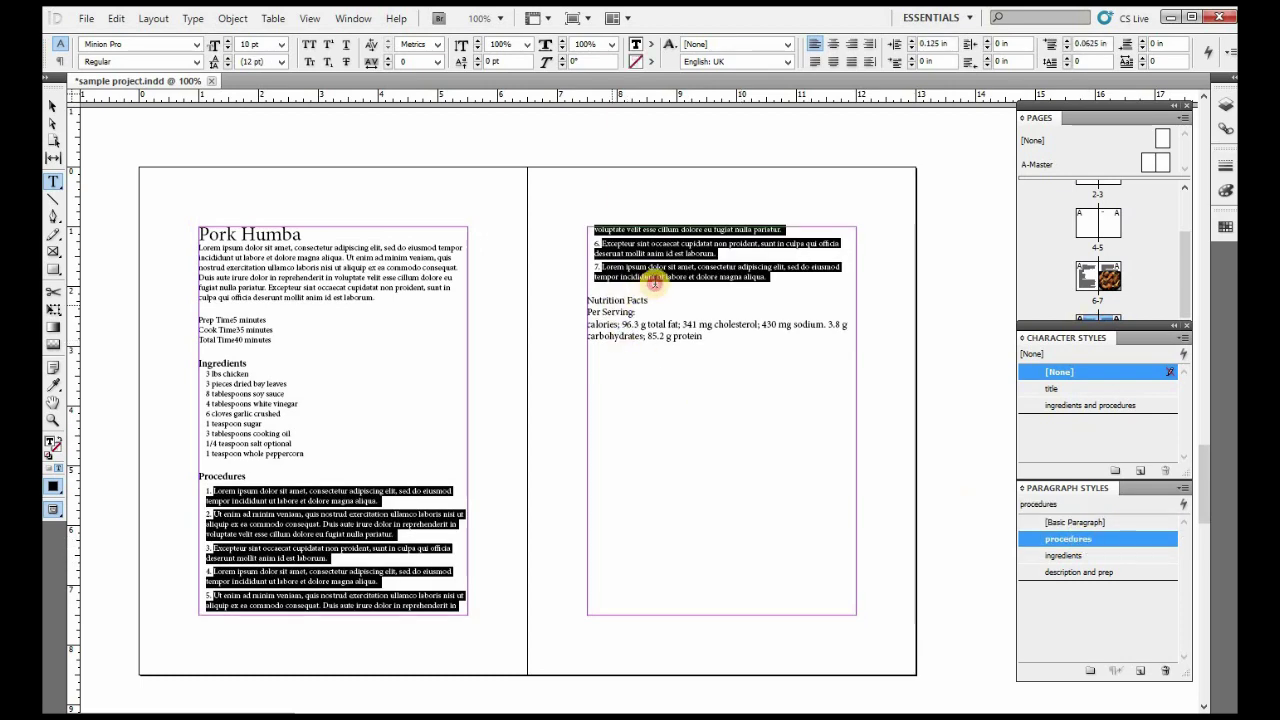
# Step: Apply the ingredients and procedures character style to the Nutrition Facts heading and the description and prep paragraph style to the per-serving text
pyautogui.click(658, 307)
pyautogui.hotkey('shift', 'End')
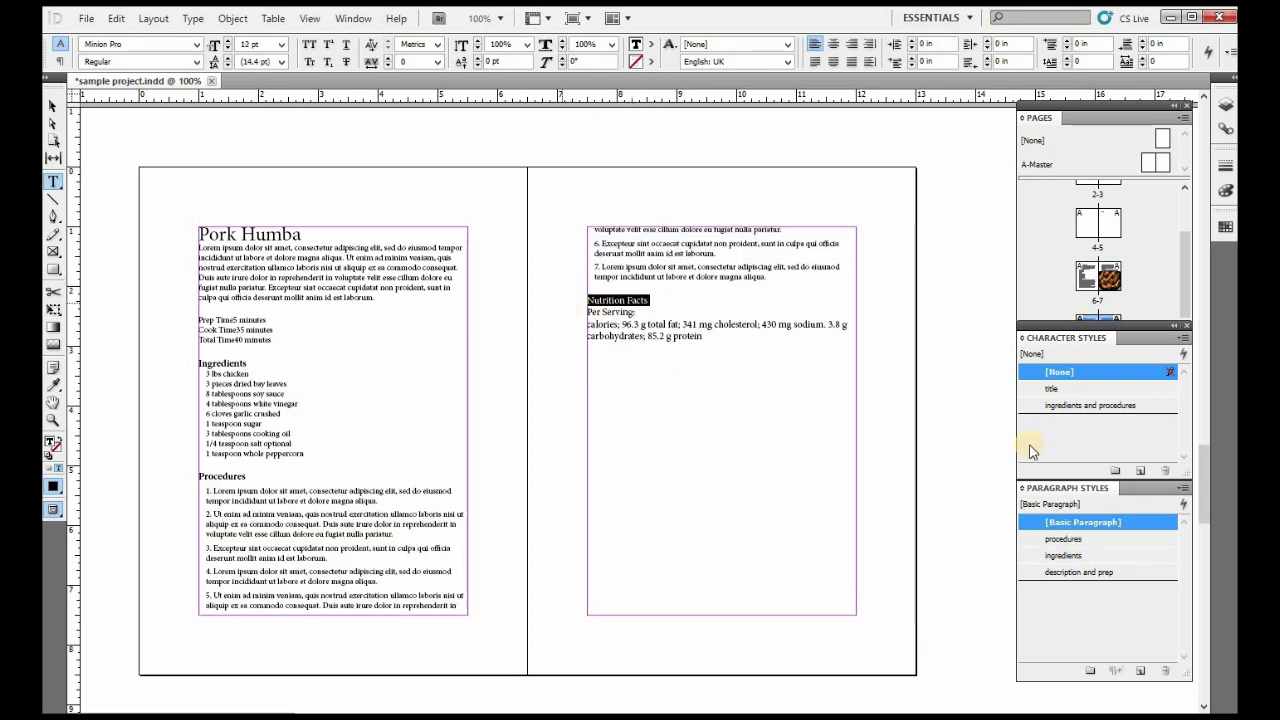
pyautogui.click(1062, 406)
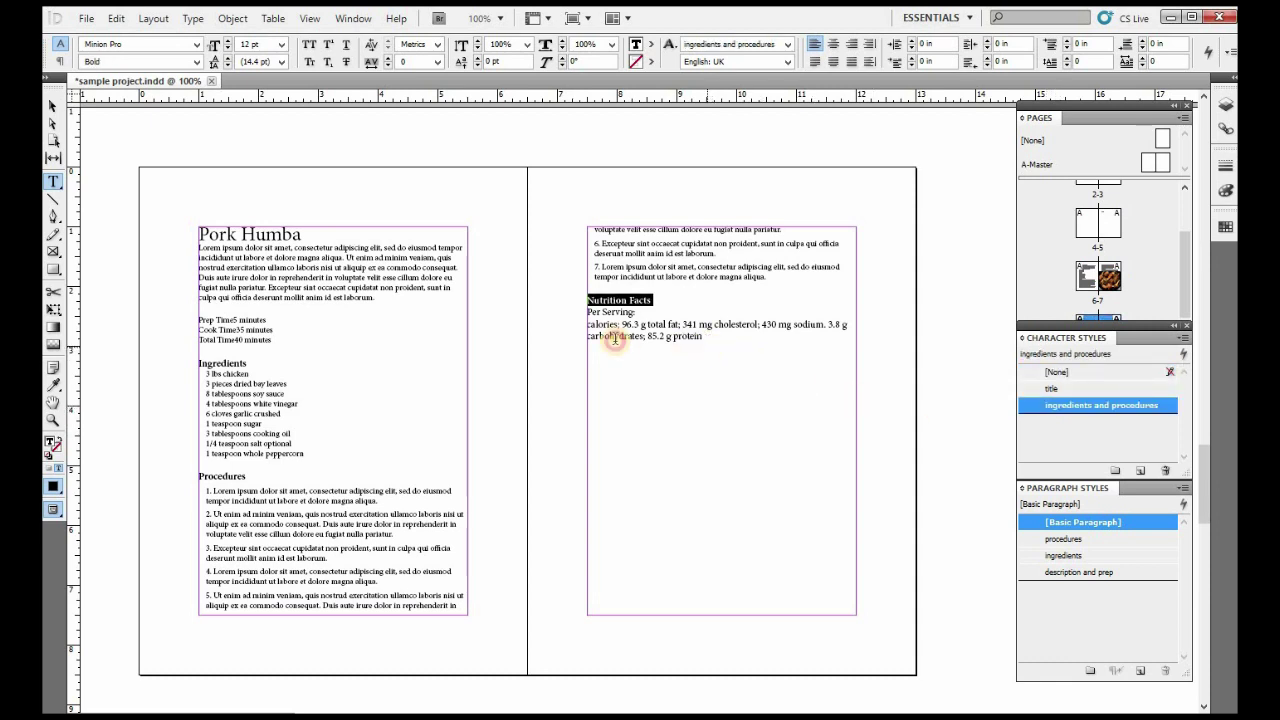
pyautogui.keyDown('shift'); pyautogui.click(578, 316); pyautogui.keyUp('shift')
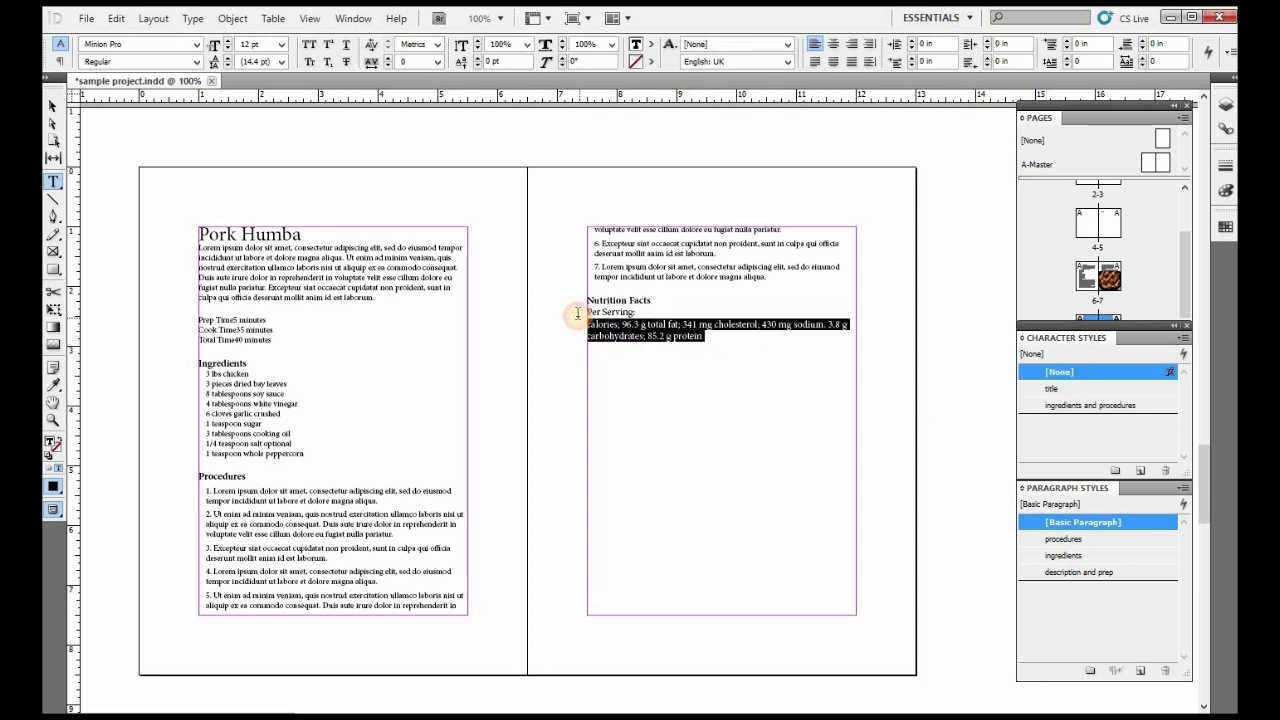
pyautogui.click(1100, 572)
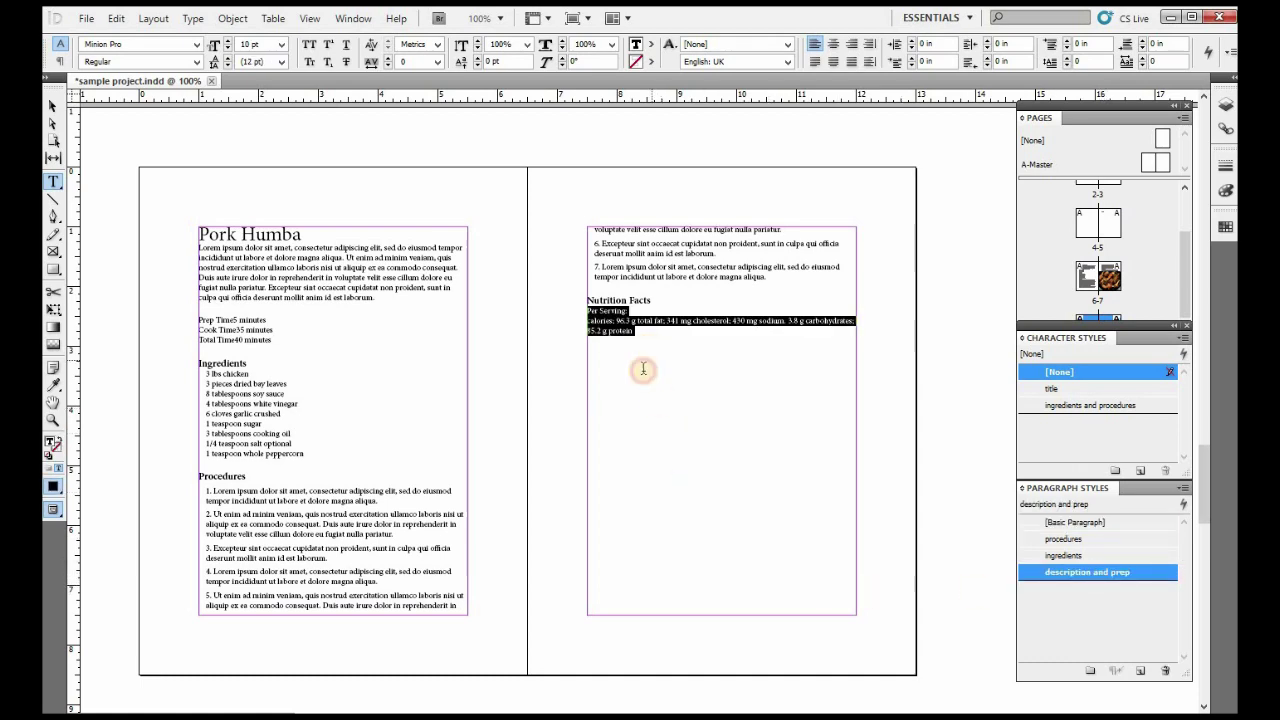
pyautogui.click(643, 370)
pyautogui.click(55, 105)
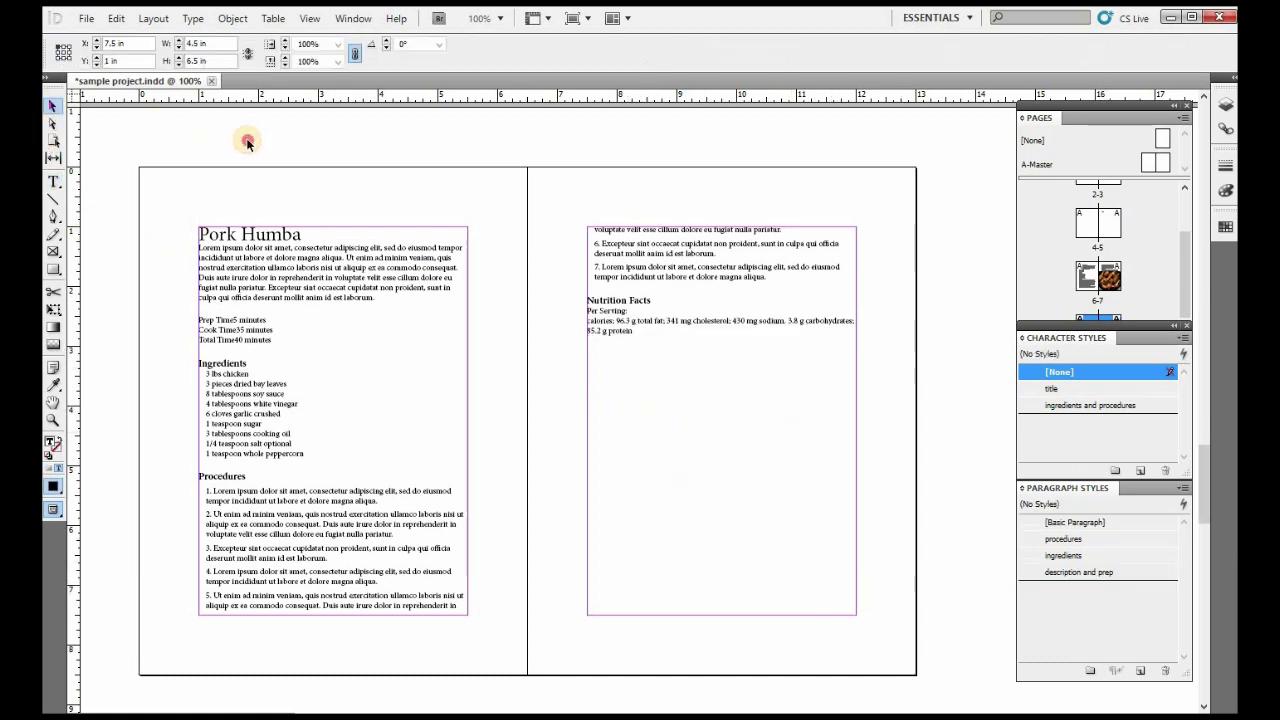
# Step: Compare the formatted Pork Humba spread with the Chicken Adobo spread above it, including the photo placement
pyautogui.click(330, 650)
pyautogui.scroll(3, 390, 512)
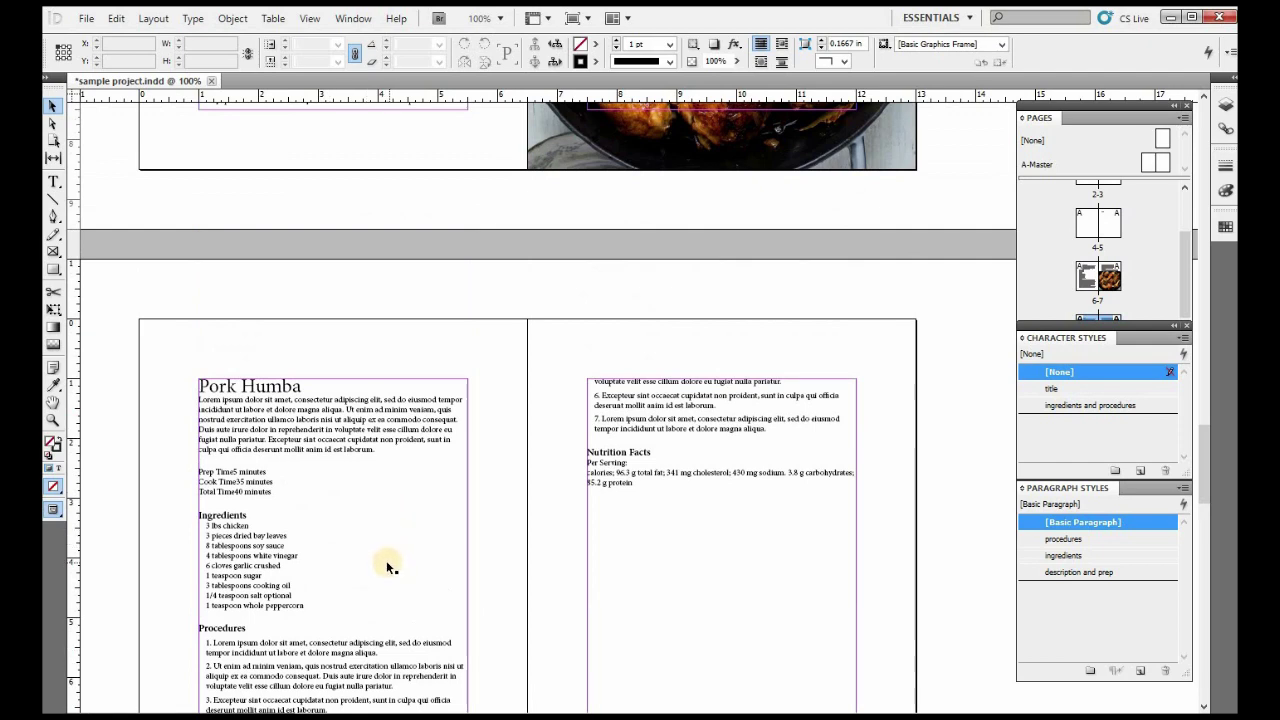
pyautogui.scroll(4, 388, 566)
pyautogui.scroll(-2, 388, 566)
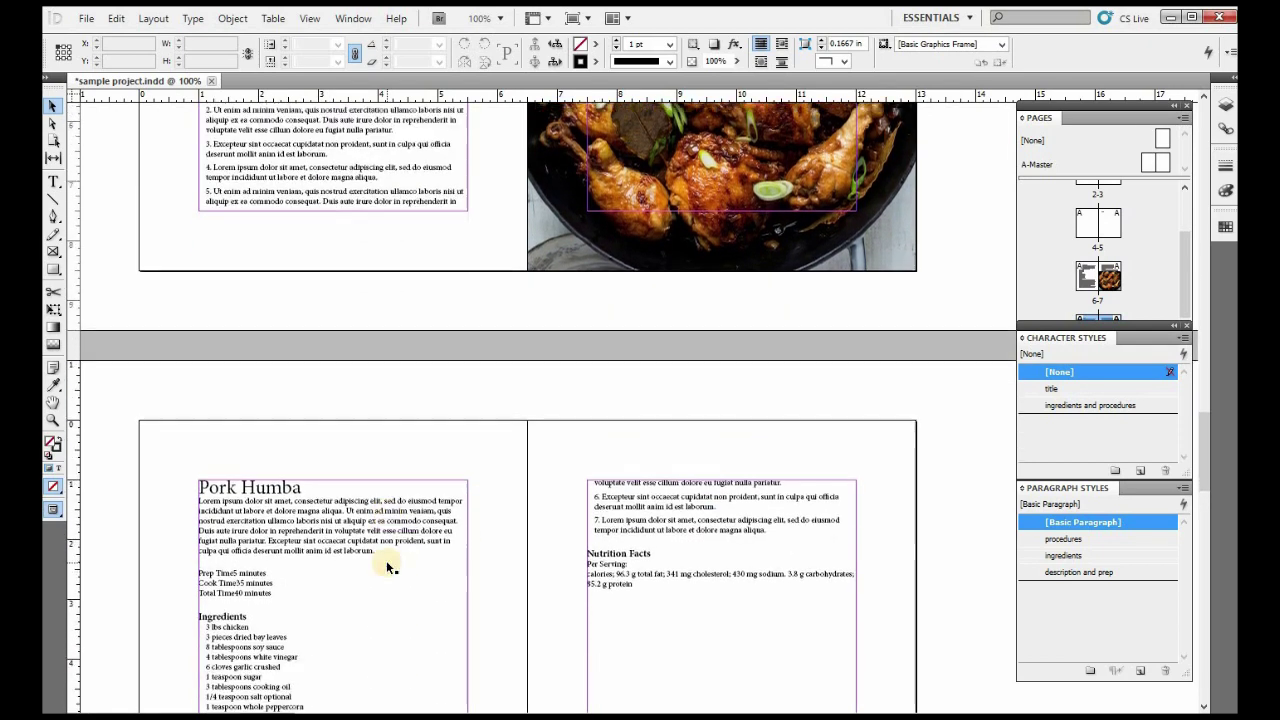
pyautogui.scroll(4, 386, 560)
pyautogui.scroll(4, 280, 443)
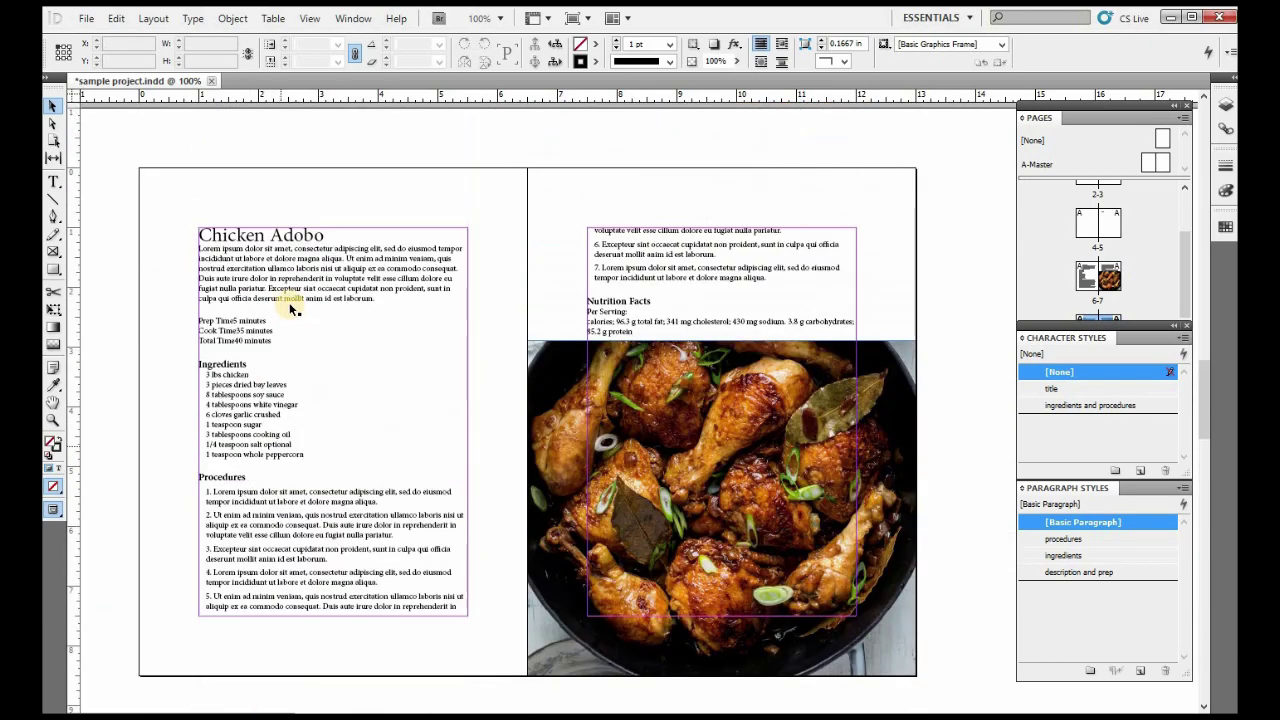
pyautogui.scroll(-10, 310, 478)
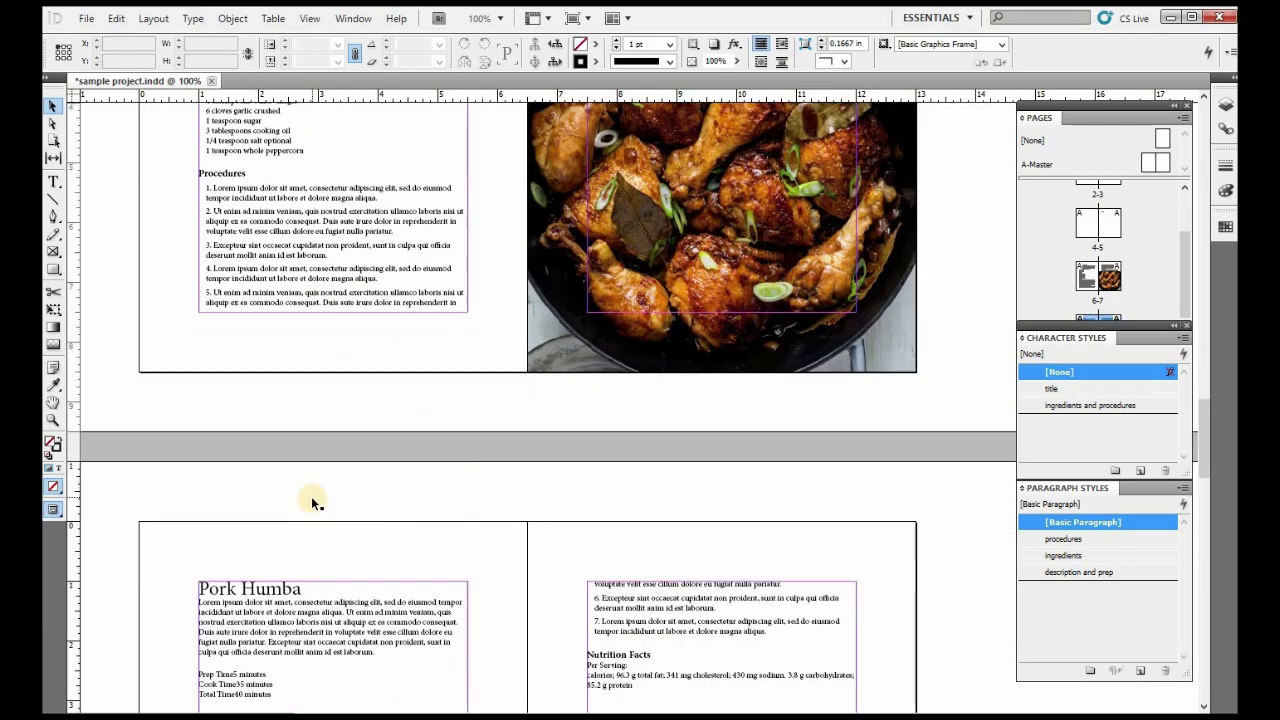
pyautogui.scroll(-5, 314, 516)
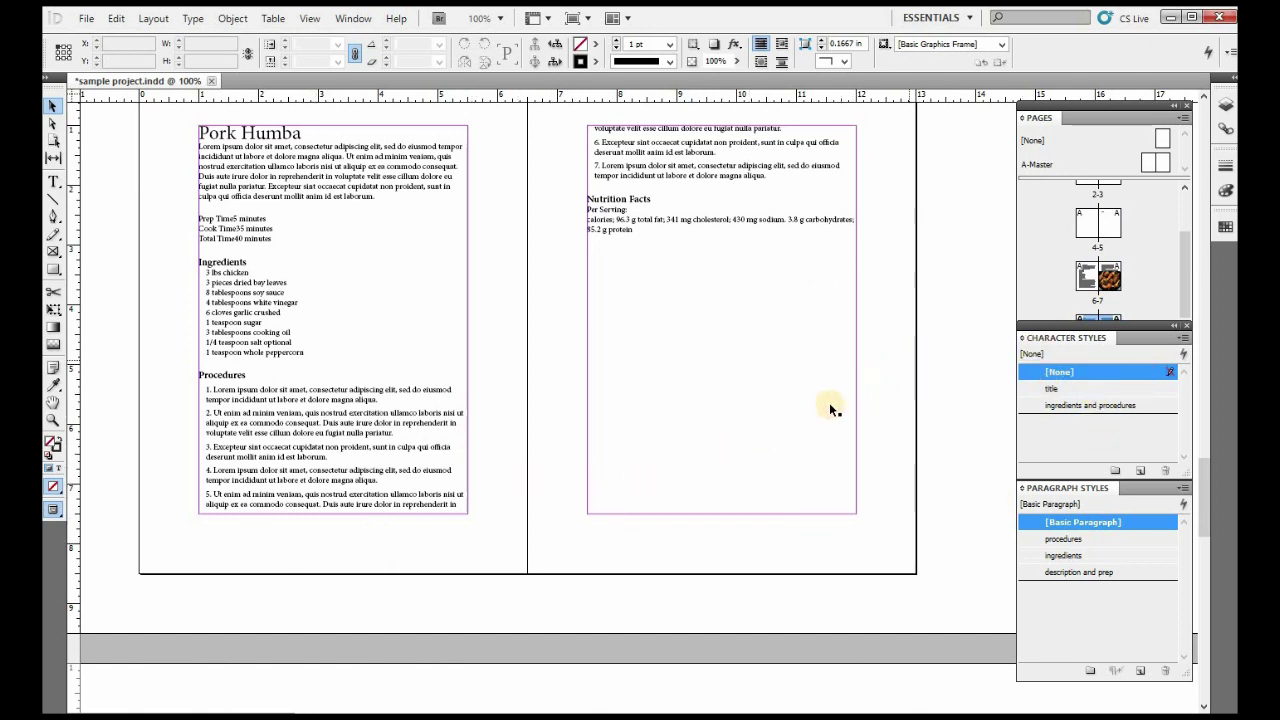
# Step: Shorten the Pork Humba spread's right-page text frame to about 2.41 in high by raising its lower edge
pyautogui.click(766, 380)
pyautogui.moveTo(721, 512); pyautogui.dragTo(705, 268)
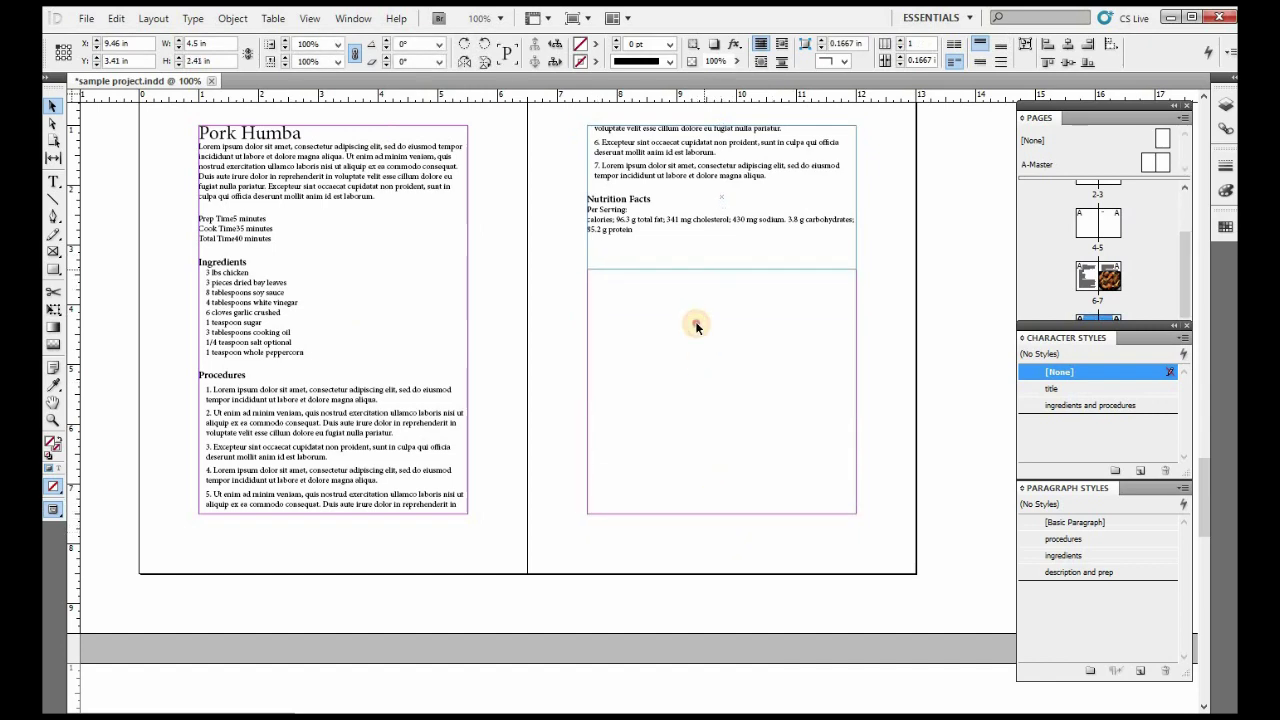
pyautogui.hotkey('ctrl', 'shift', 'a')
# Step: Place the humba image along the lower part of the right page, enlarged to about 6.53 by 3.43 in to span the page width
pyautogui.click(86, 18)
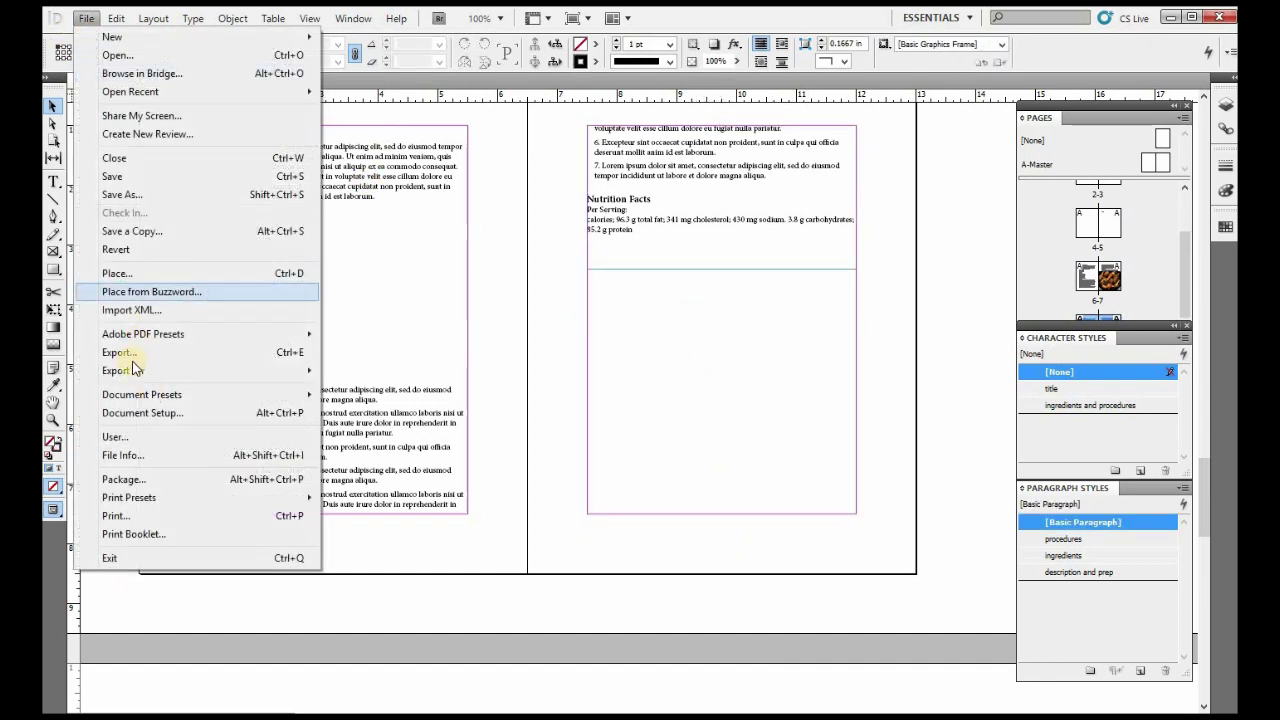
pyautogui.click(132, 274)
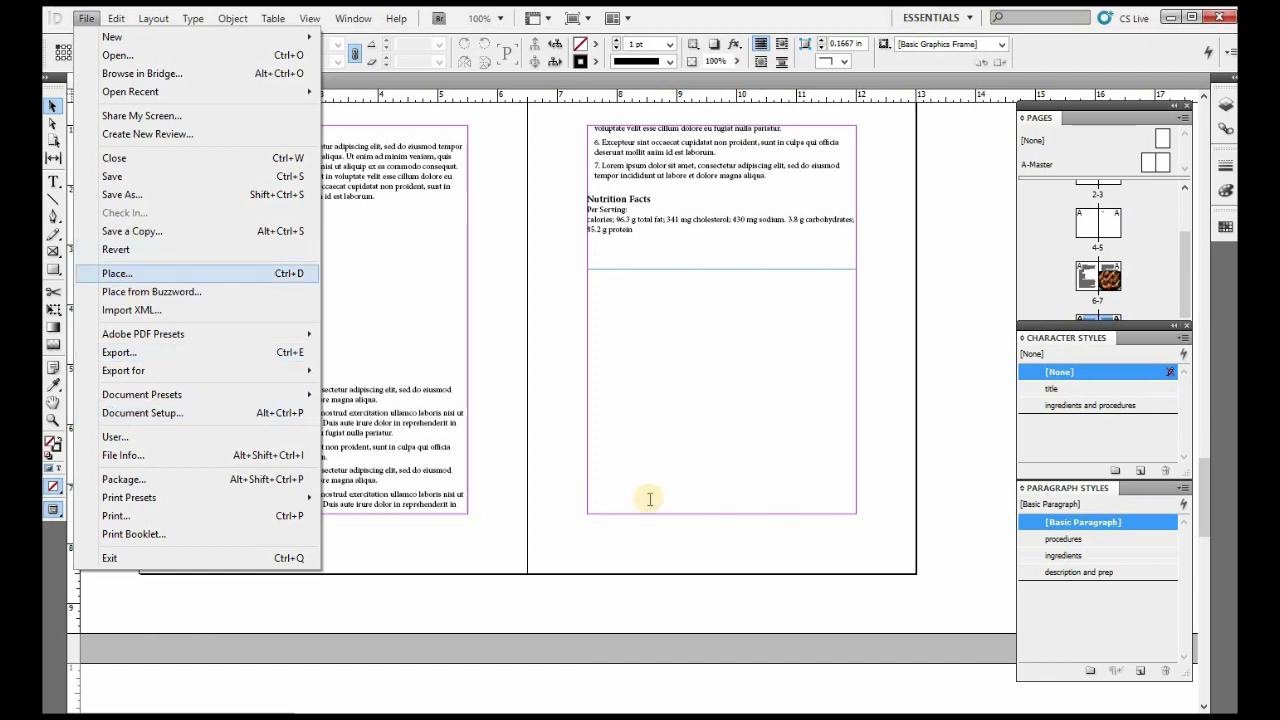
pyautogui.click(725, 336)
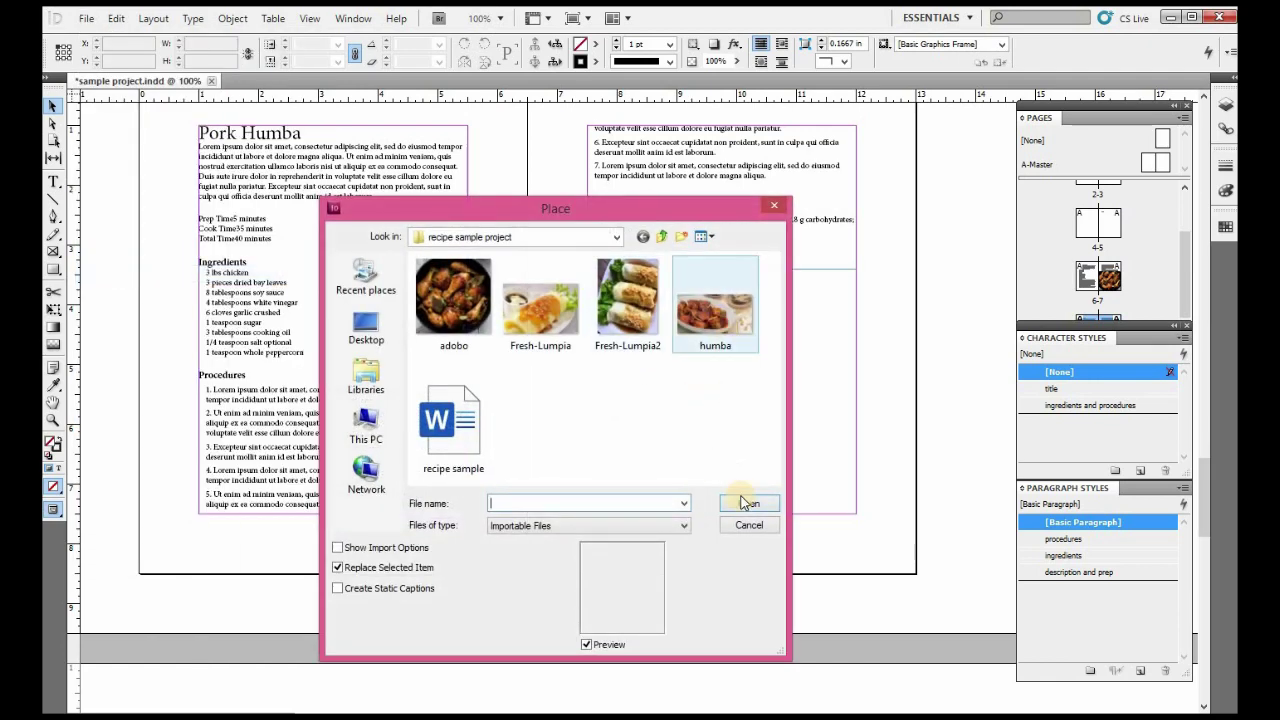
pyautogui.click(745, 505)
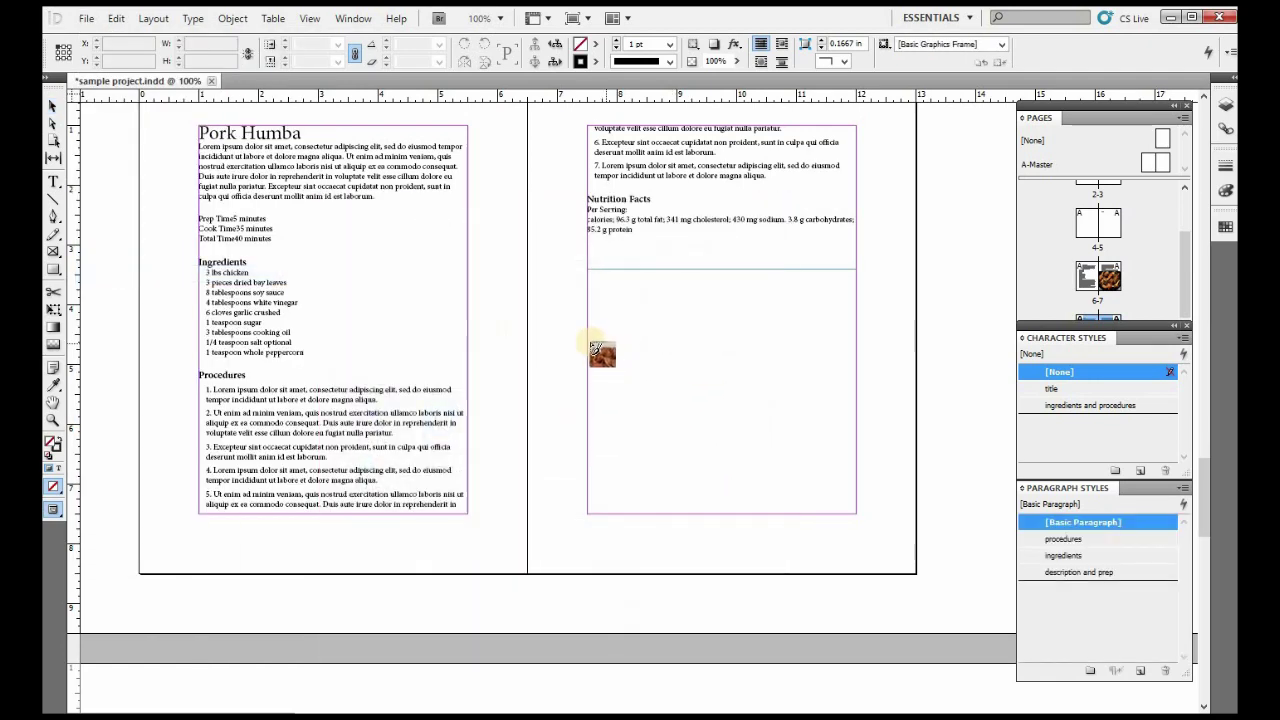
pyautogui.moveTo(587, 339); pyautogui.dragTo(856, 514)
pyautogui.moveTo(760, 476); pyautogui.dragTo(700, 568)
pyautogui.moveTo(804, 428); pyautogui.dragTo(916, 368)
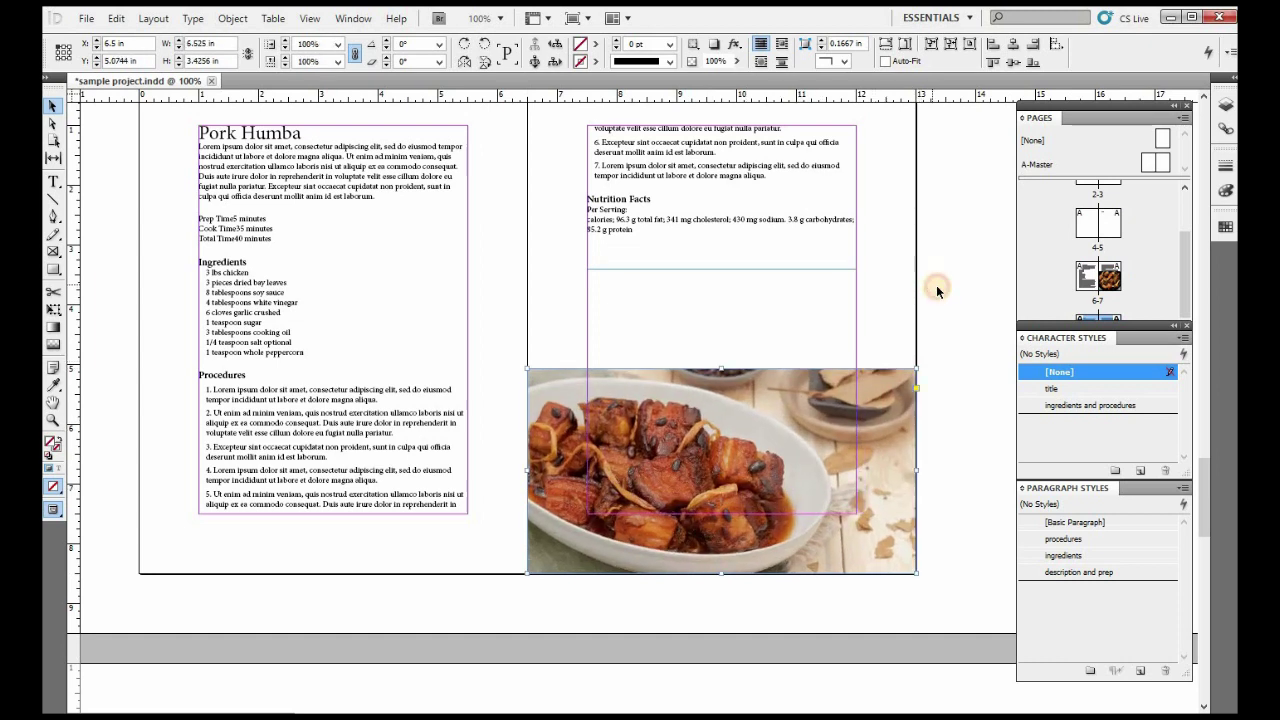
pyautogui.click(937, 290)
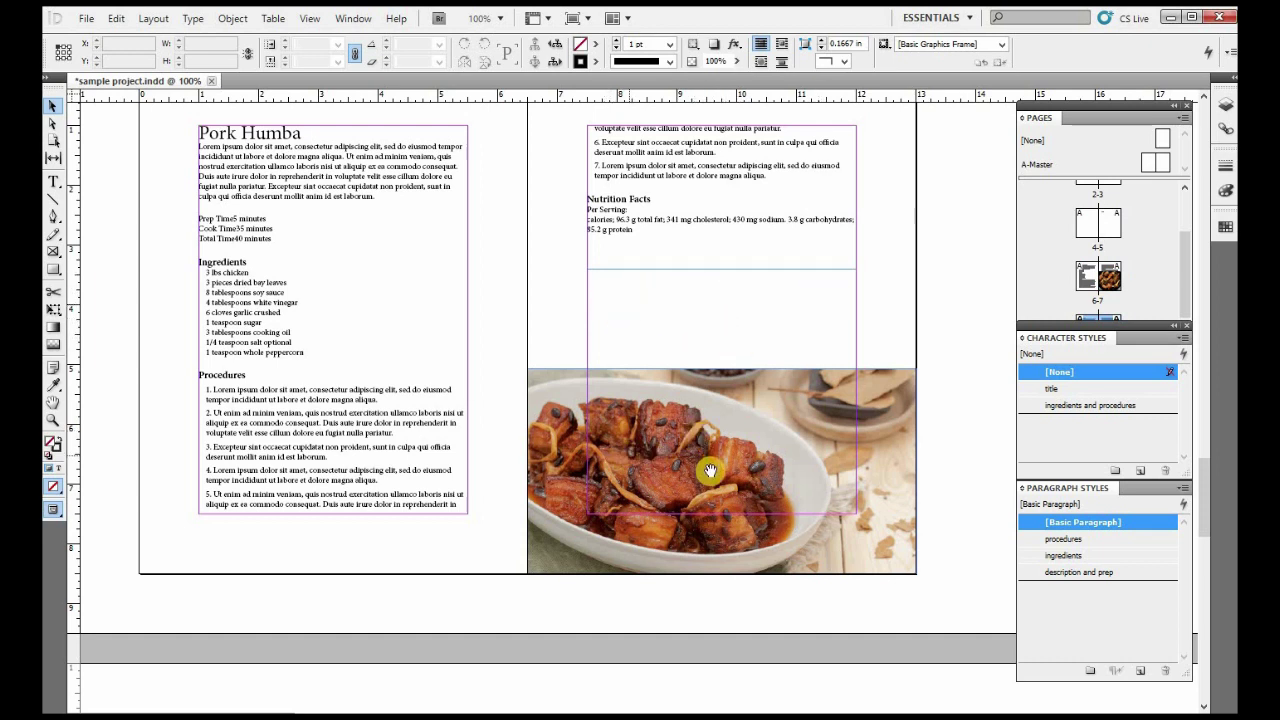
# Step: Reduce the right-page text frame to about 1.89 in high so its lower edge sits just under the nutrition text
pyautogui.click(720, 266)
pyautogui.moveTo(720, 268); pyautogui.dragTo(720, 238)
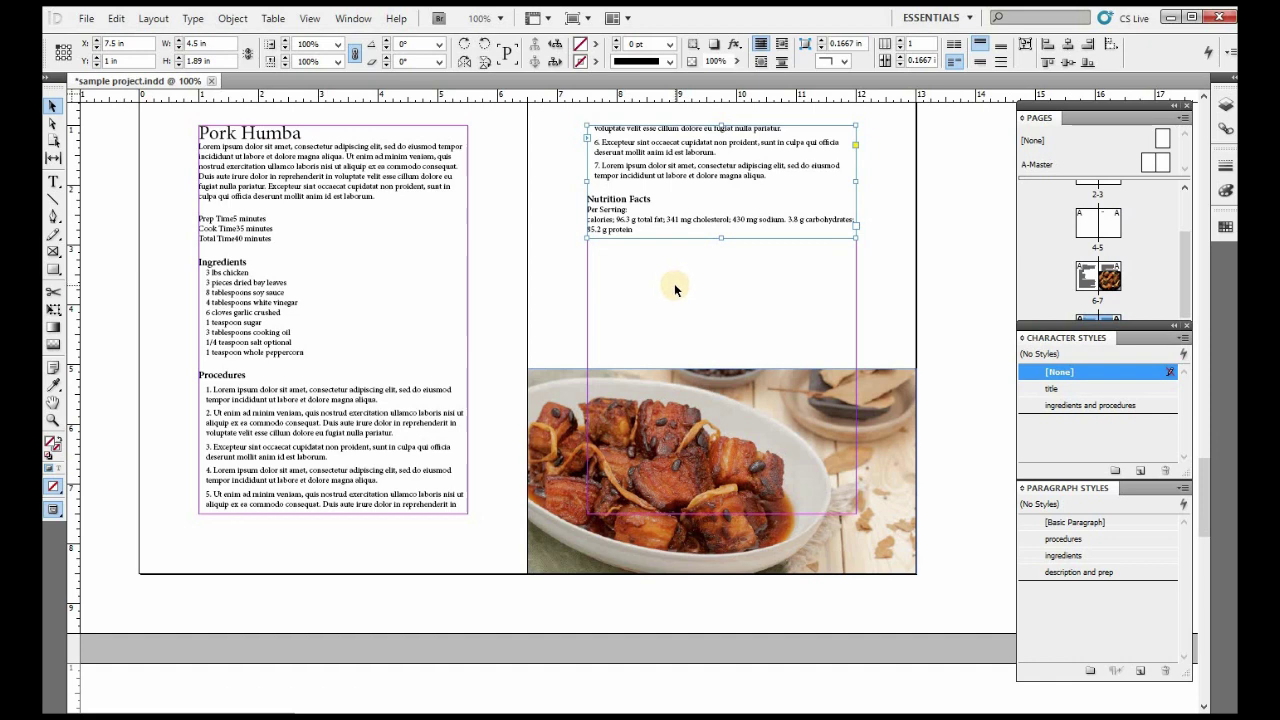
pyautogui.click(690, 294)
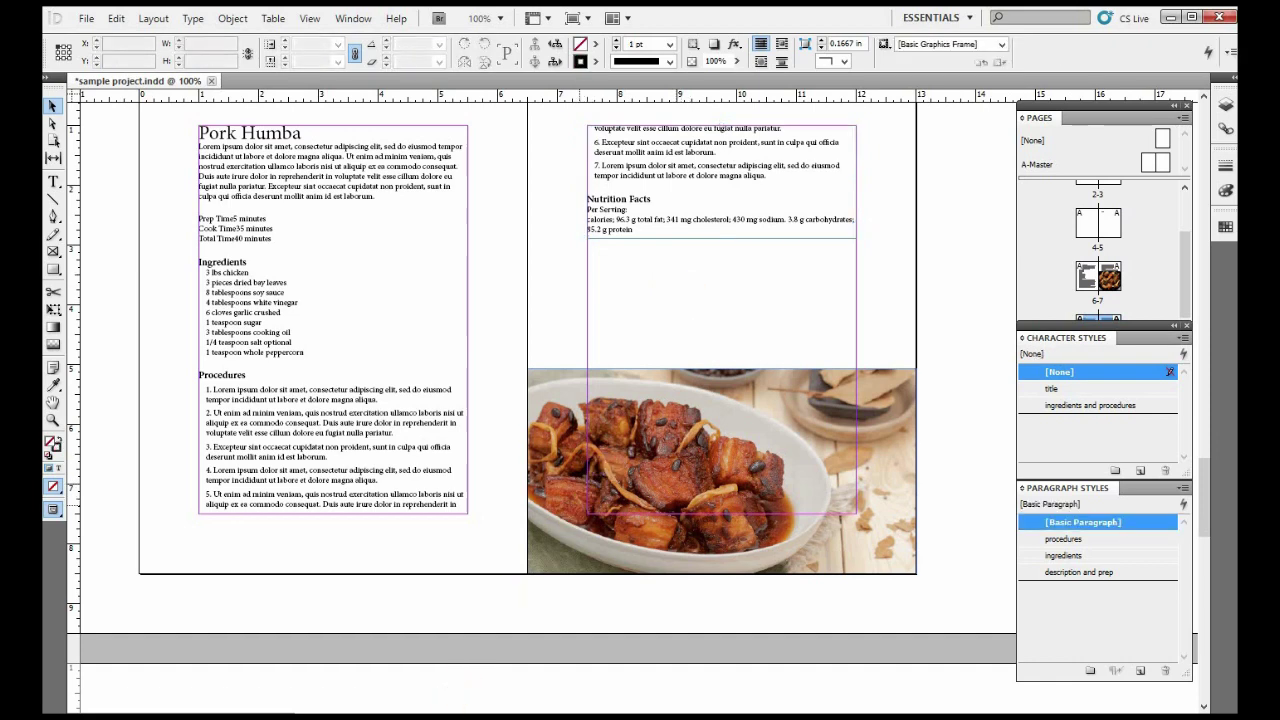
# Step: Switch to the Chrome browser and run a Google image search for fresh pork meat
pyautogui.hotkey('alt', 'Tab')
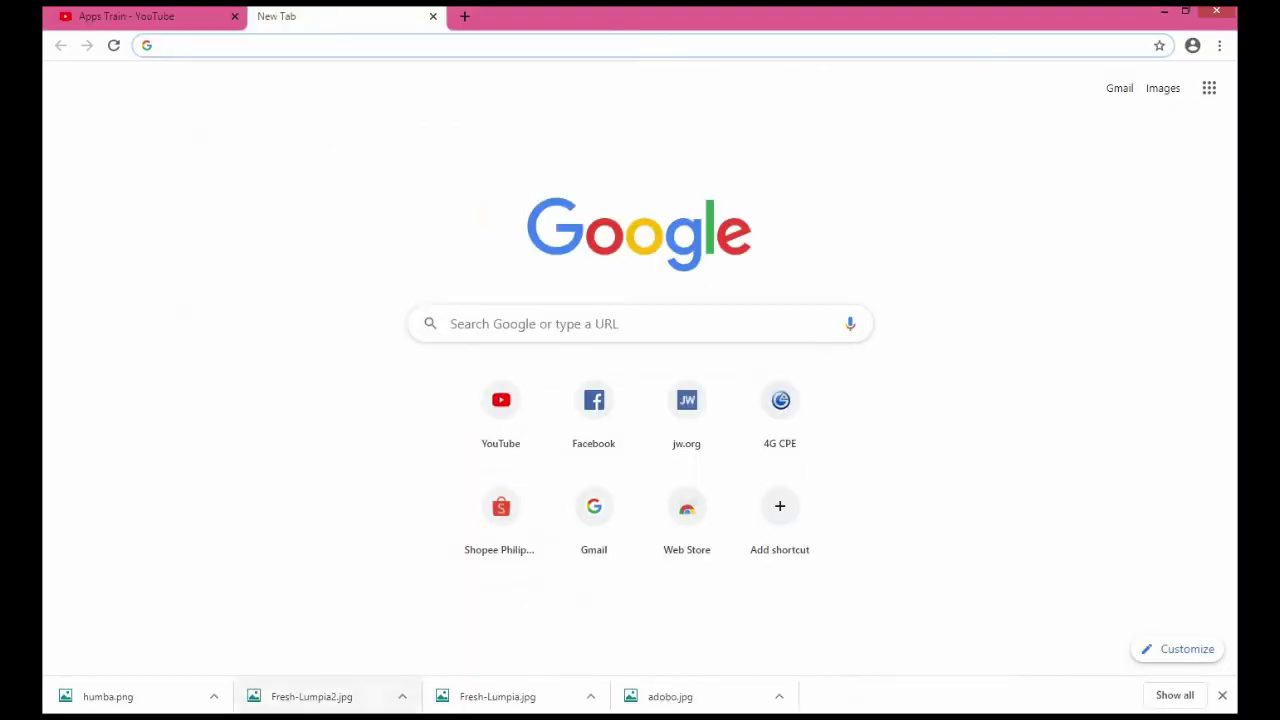
pyautogui.click(472, 323)
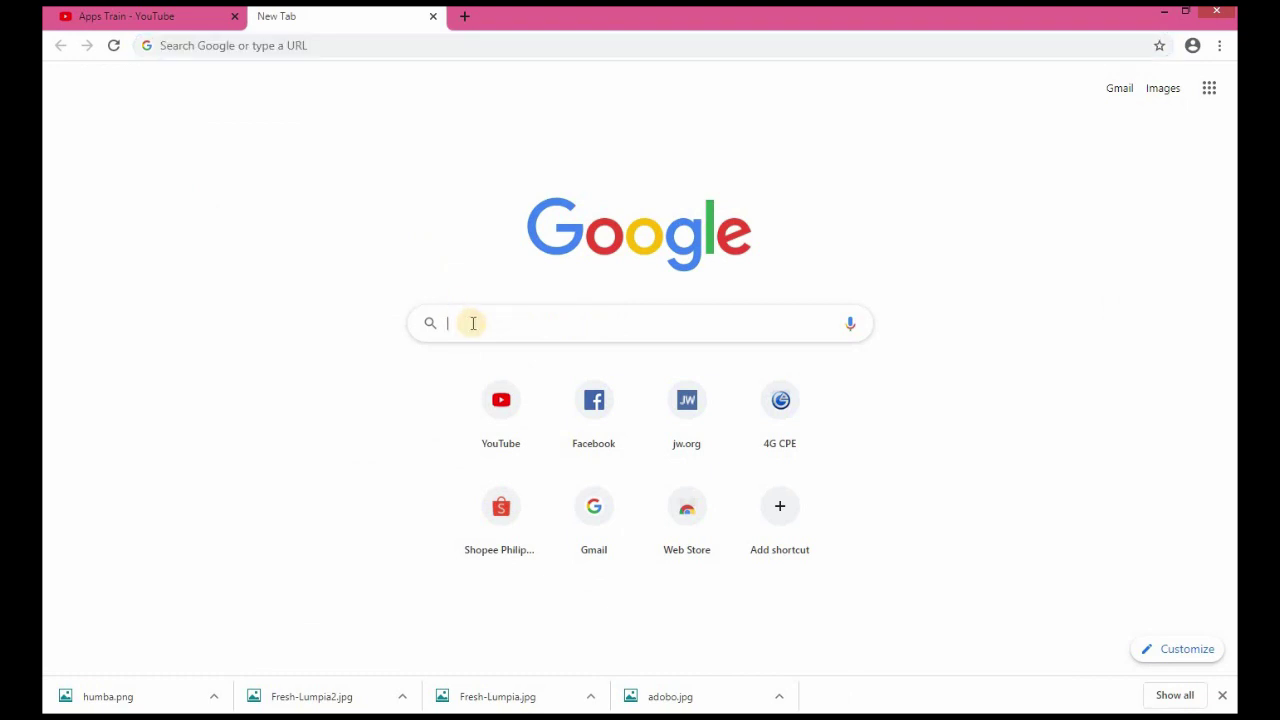
pyautogui.write('fre')
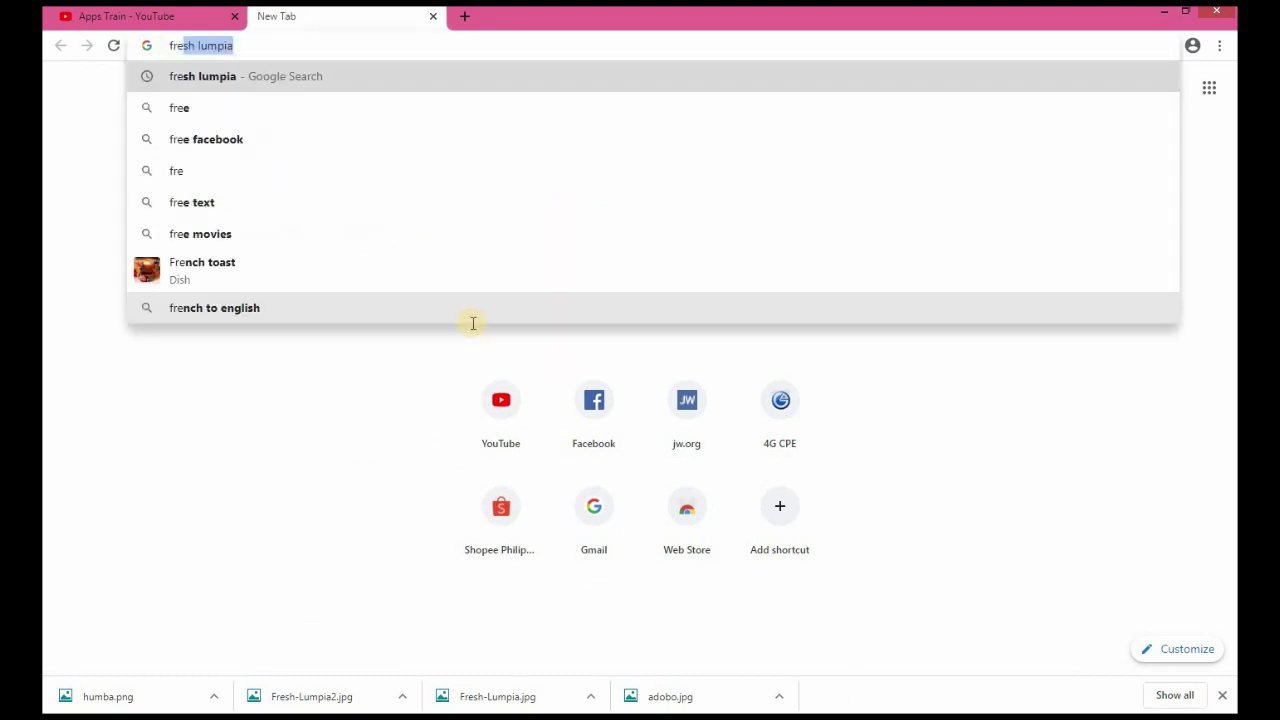
pyautogui.write('sh po')
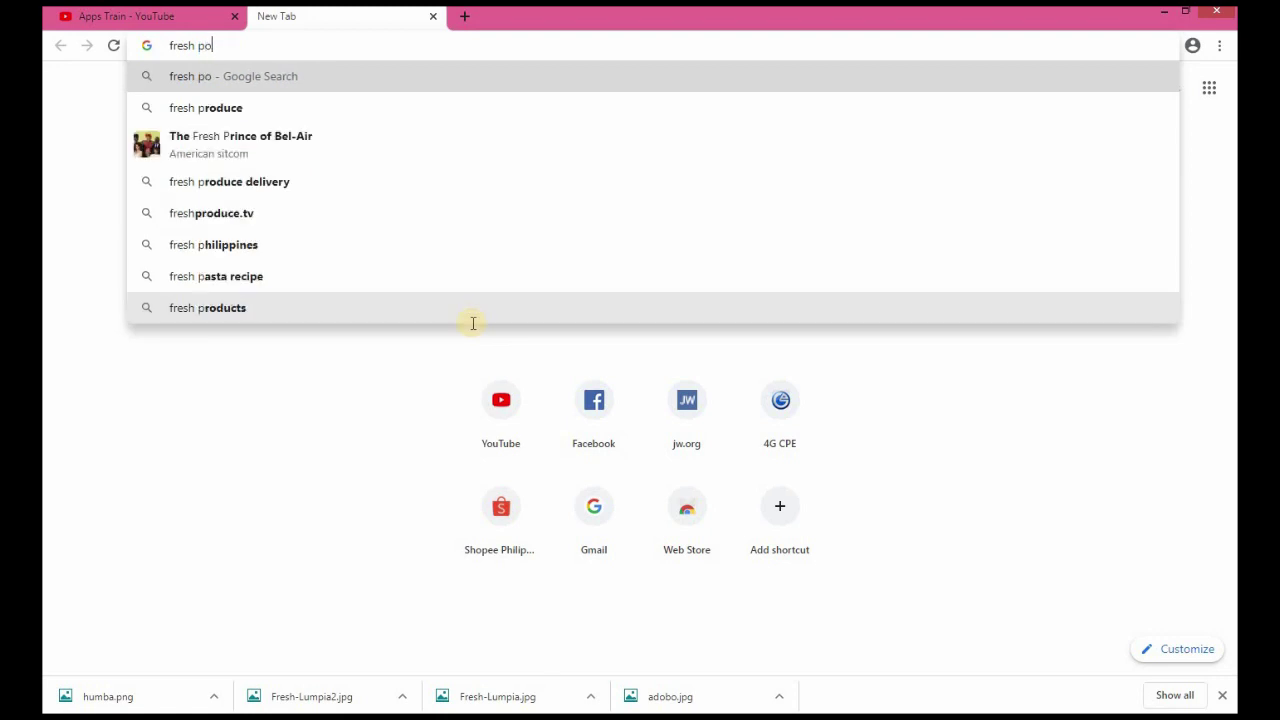
pyautogui.write('rk')
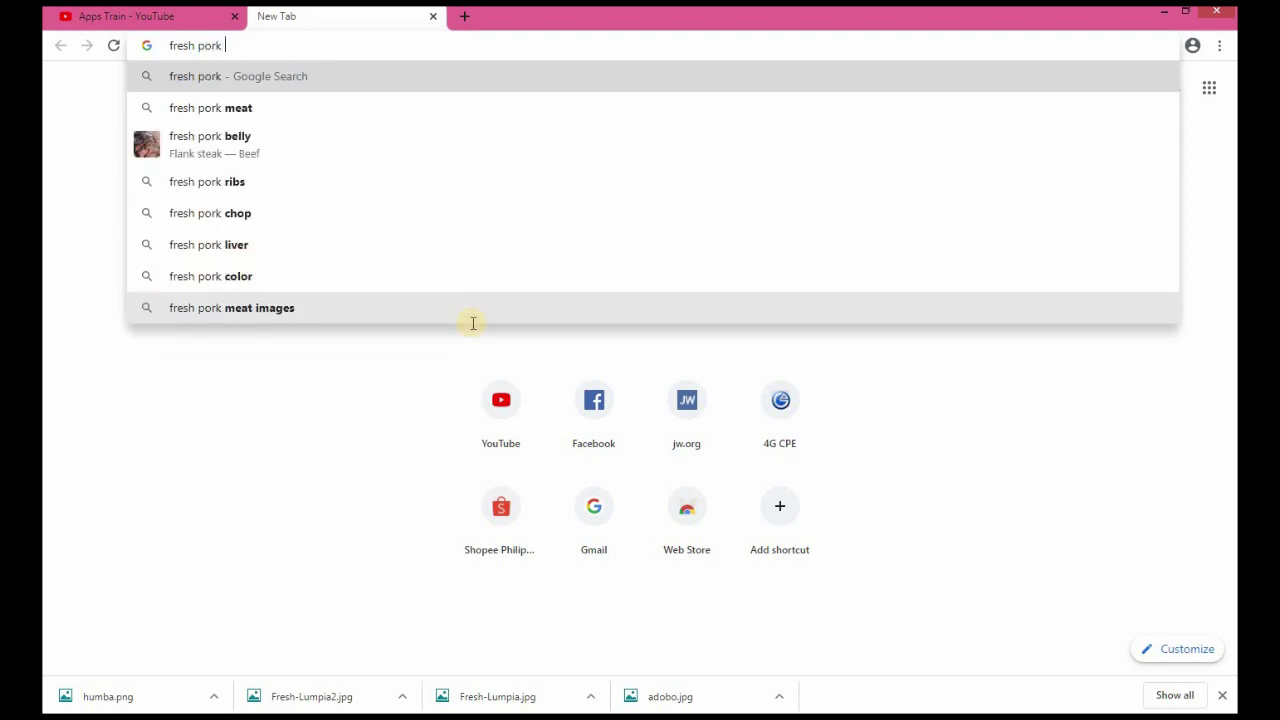
pyautogui.click(246, 110)
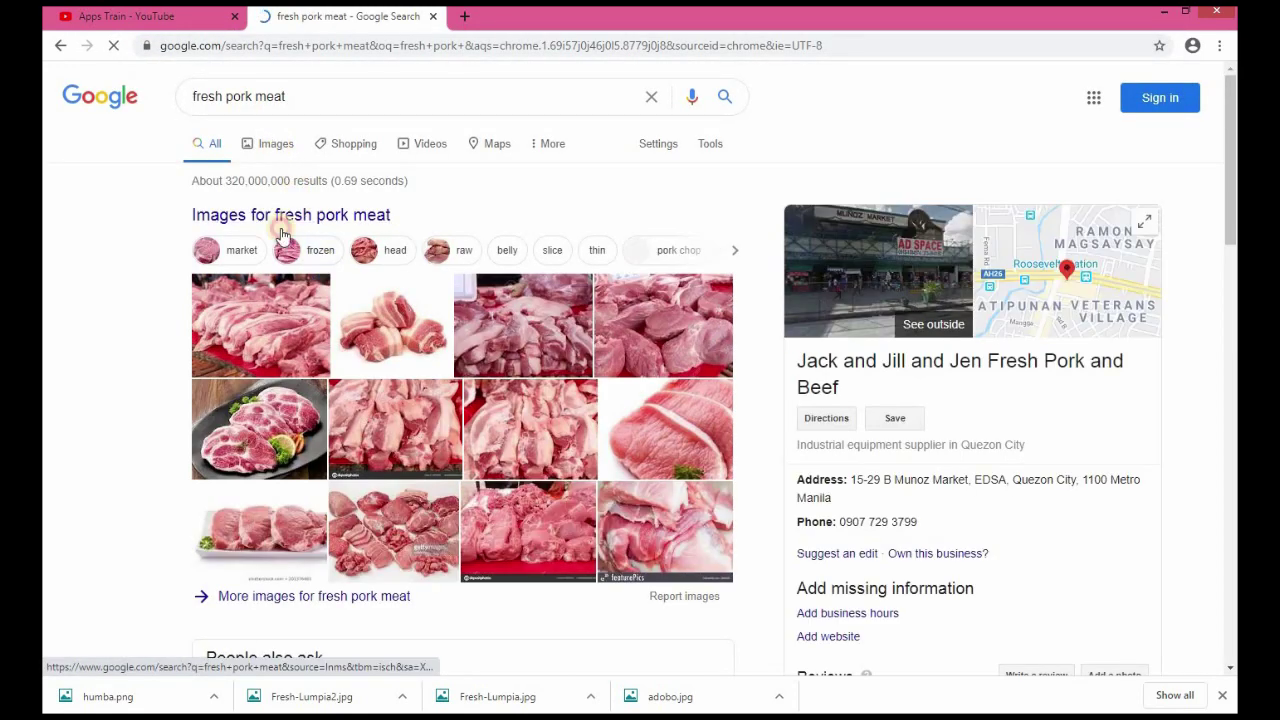
pyautogui.click(232, 316)
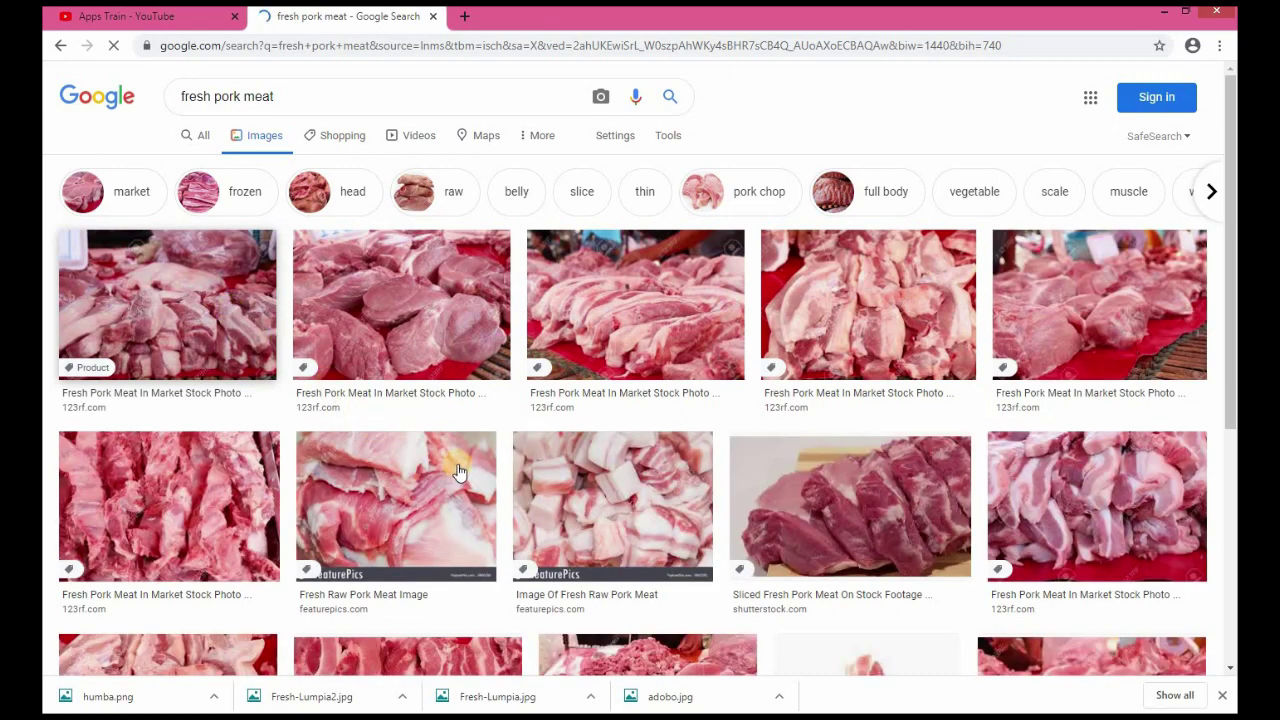
# Step: Look through the fresh pork meat image results, previewing the Shutterstock picture of pork slices on a white plate and its related images
pyautogui.scroll(-3, 460, 470)
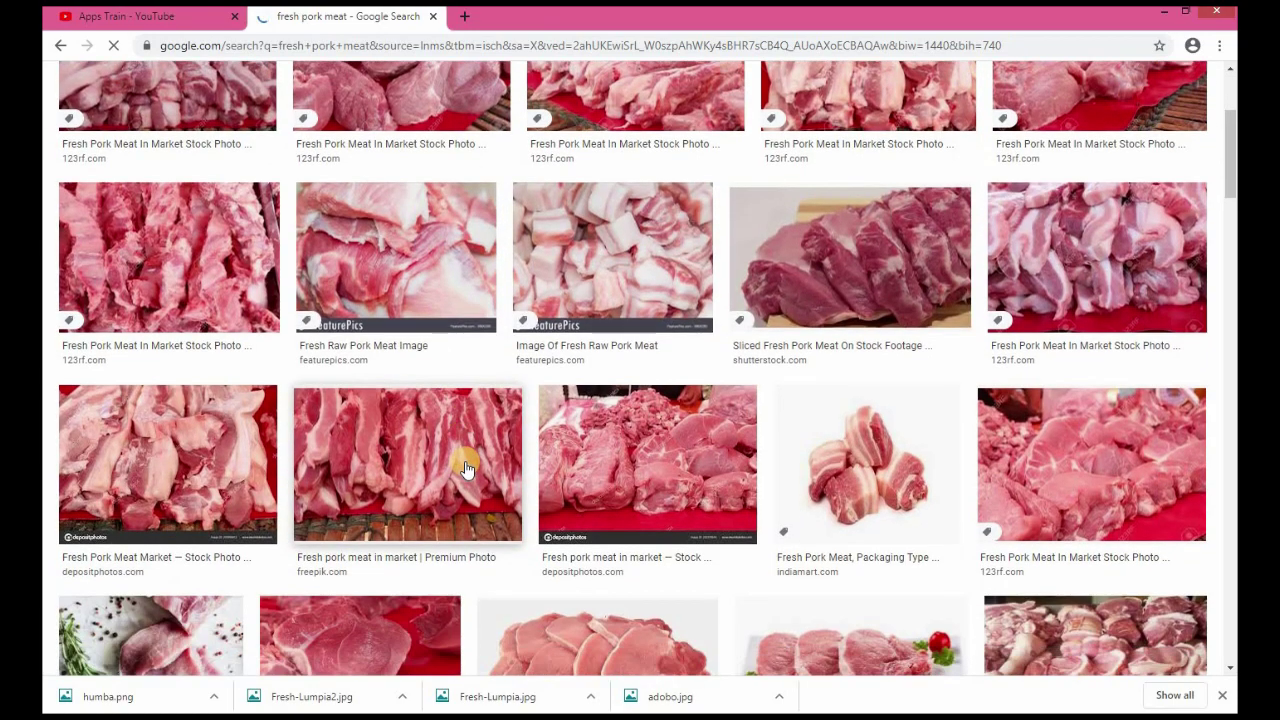
pyautogui.scroll(-1, 465, 468)
pyautogui.scroll(-2, 466, 462)
pyautogui.scroll(1, 630, 450)
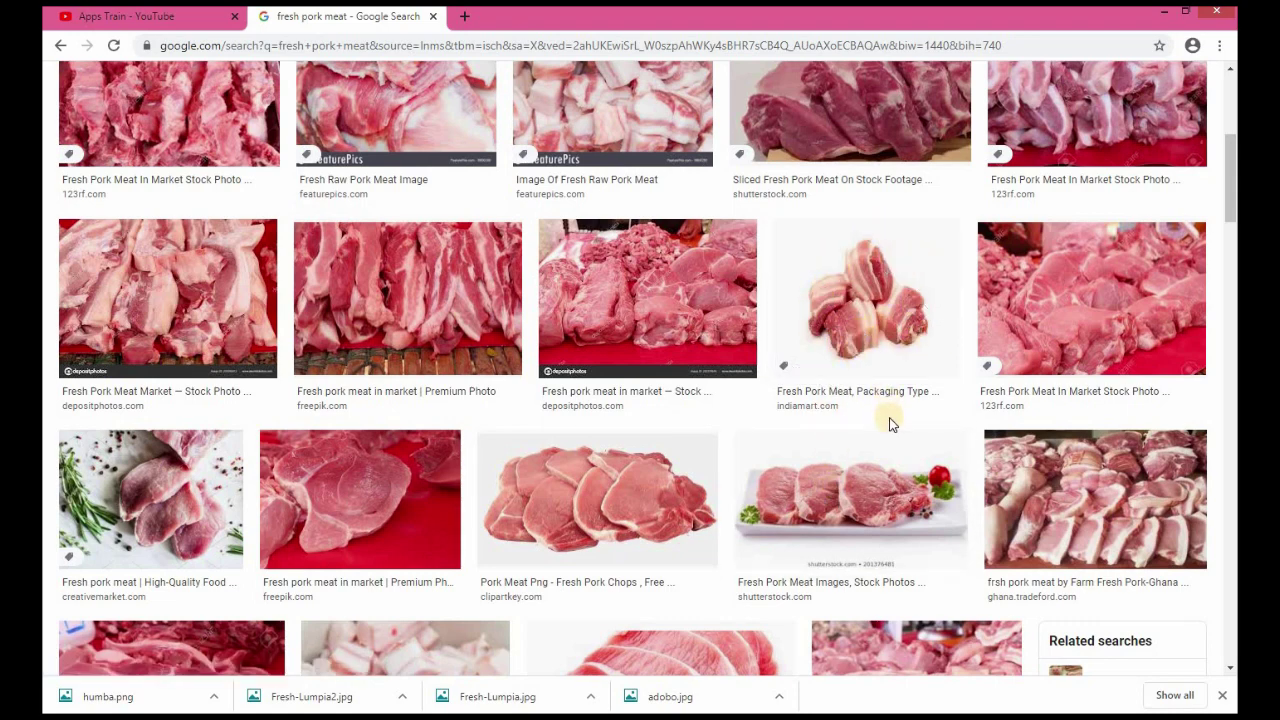
pyautogui.click(863, 487)
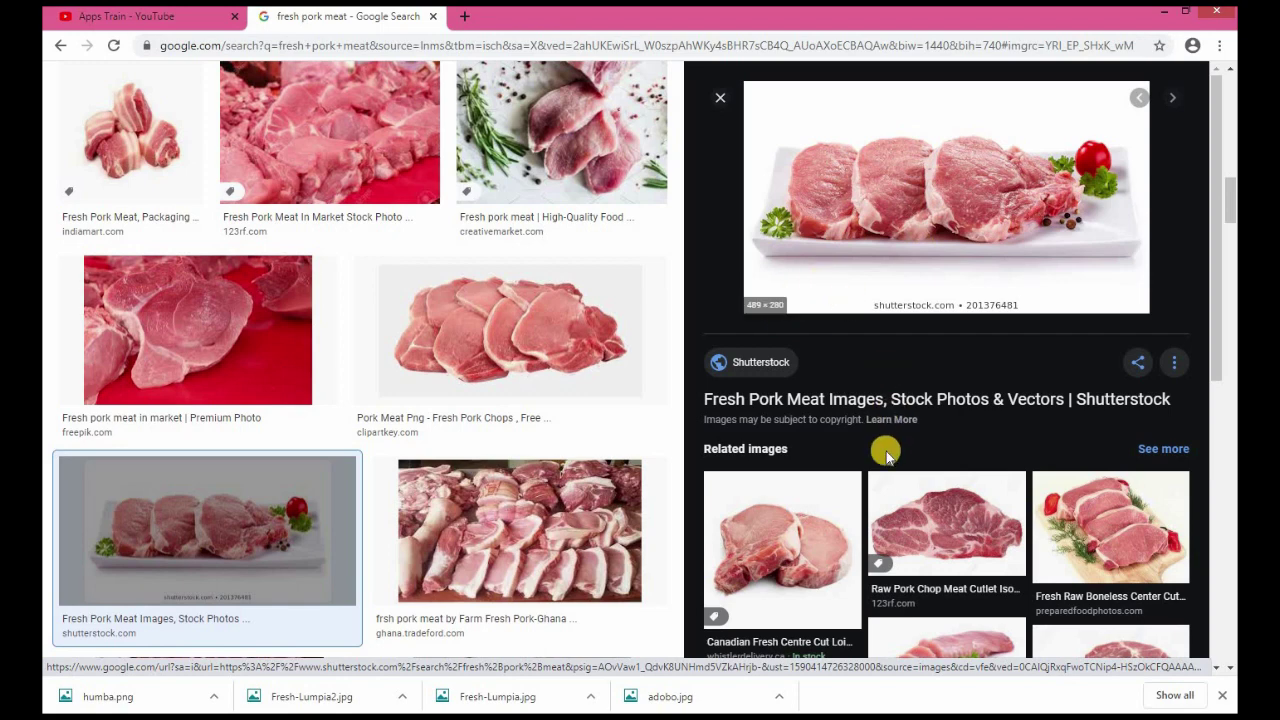
pyautogui.scroll(-3, 895, 500)
pyautogui.scroll(-1, 904, 528)
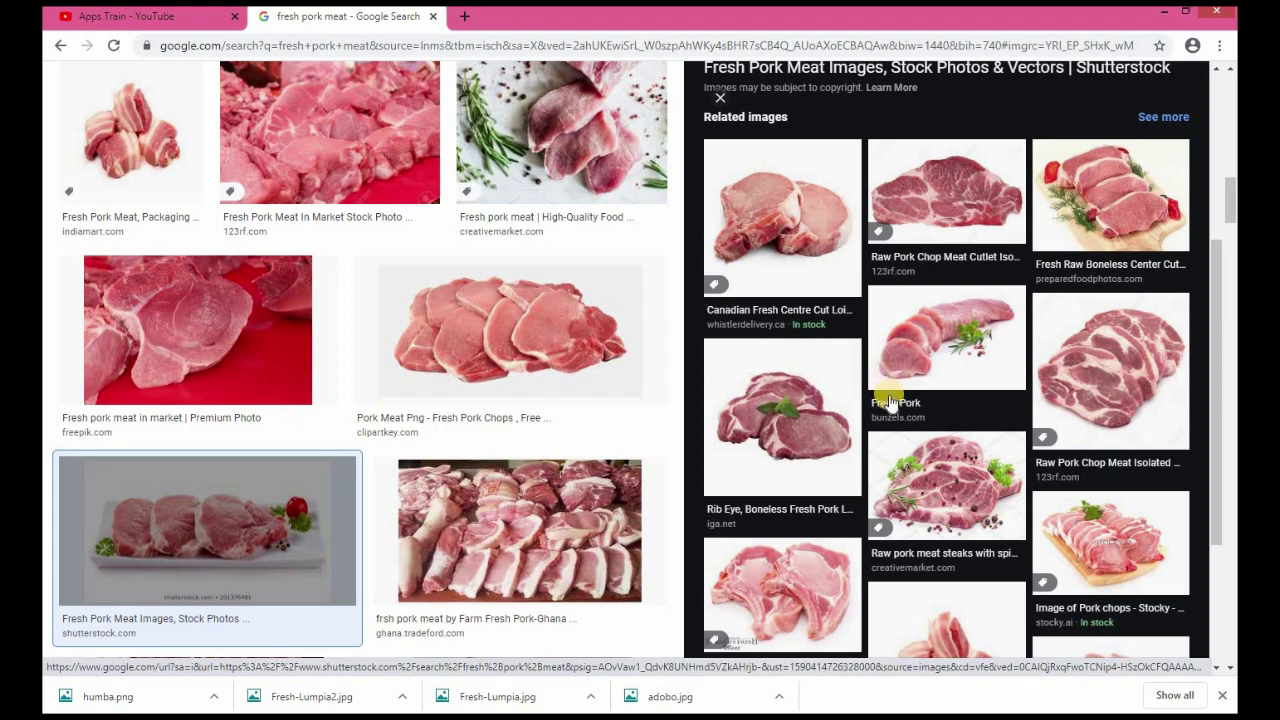
pyautogui.scroll(-1, 895, 410)
pyautogui.scroll(-3, 895, 410)
pyautogui.scroll(5, 861, 372)
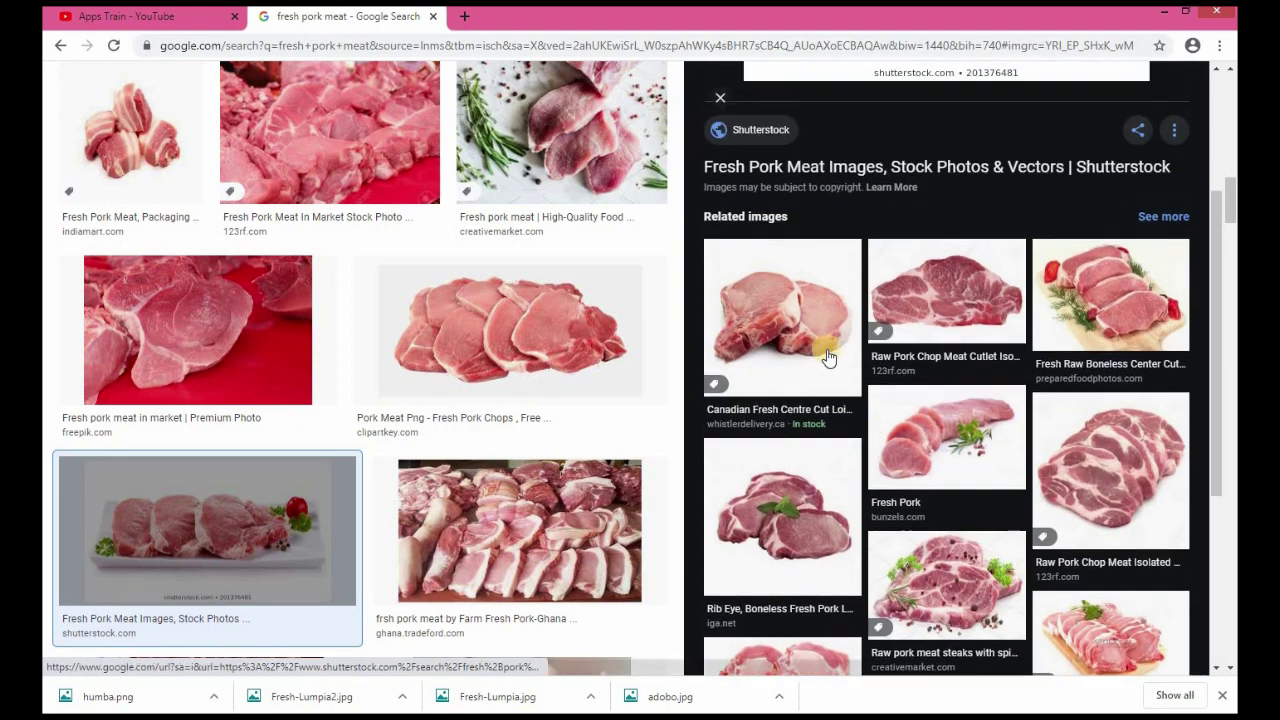
# Step: Preview the related pork chop pictures and look through their suggestions for a suitable raw pork photo
pyautogui.click(818, 373)
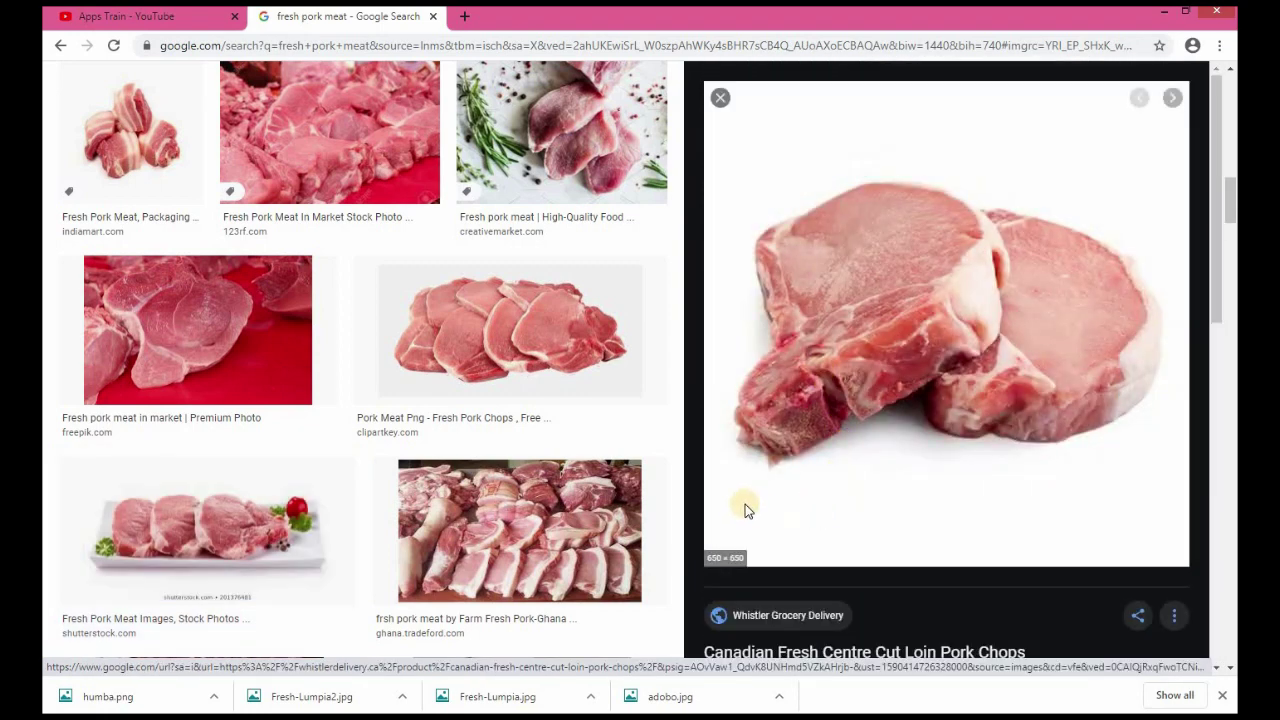
pyautogui.scroll(-2, 754, 395)
pyautogui.scroll(-3, 875, 408)
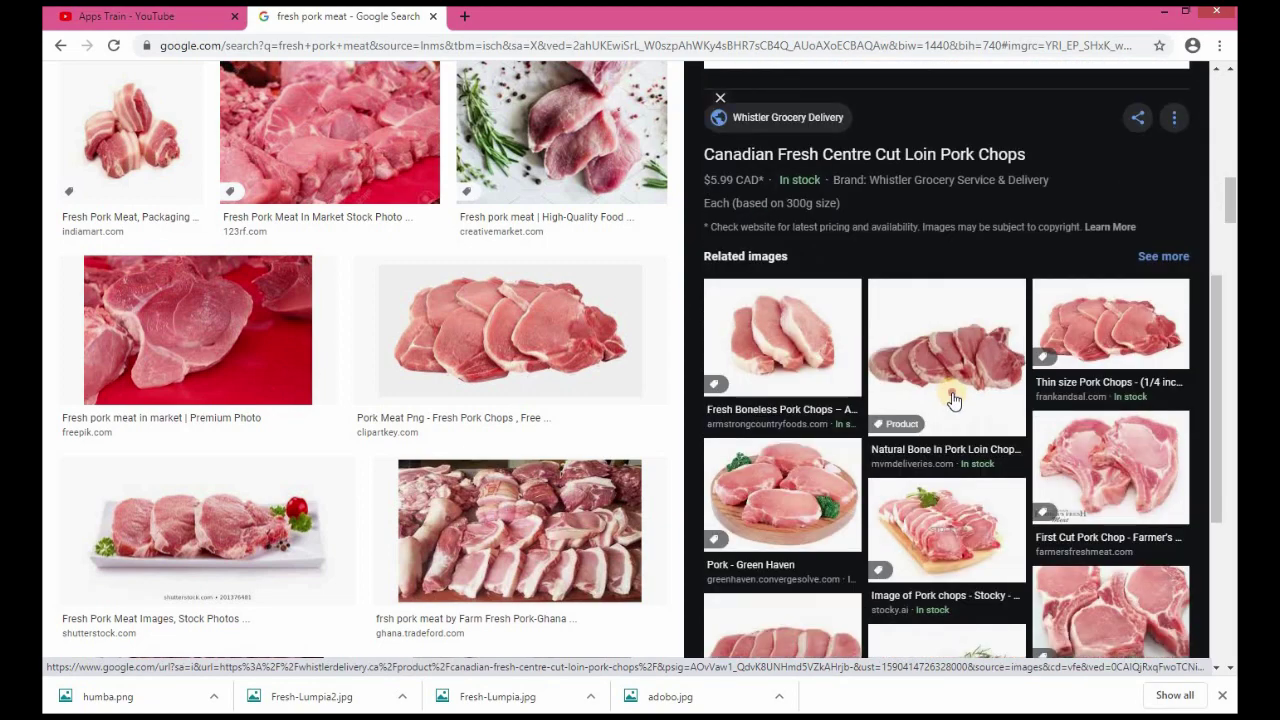
pyautogui.click(952, 398)
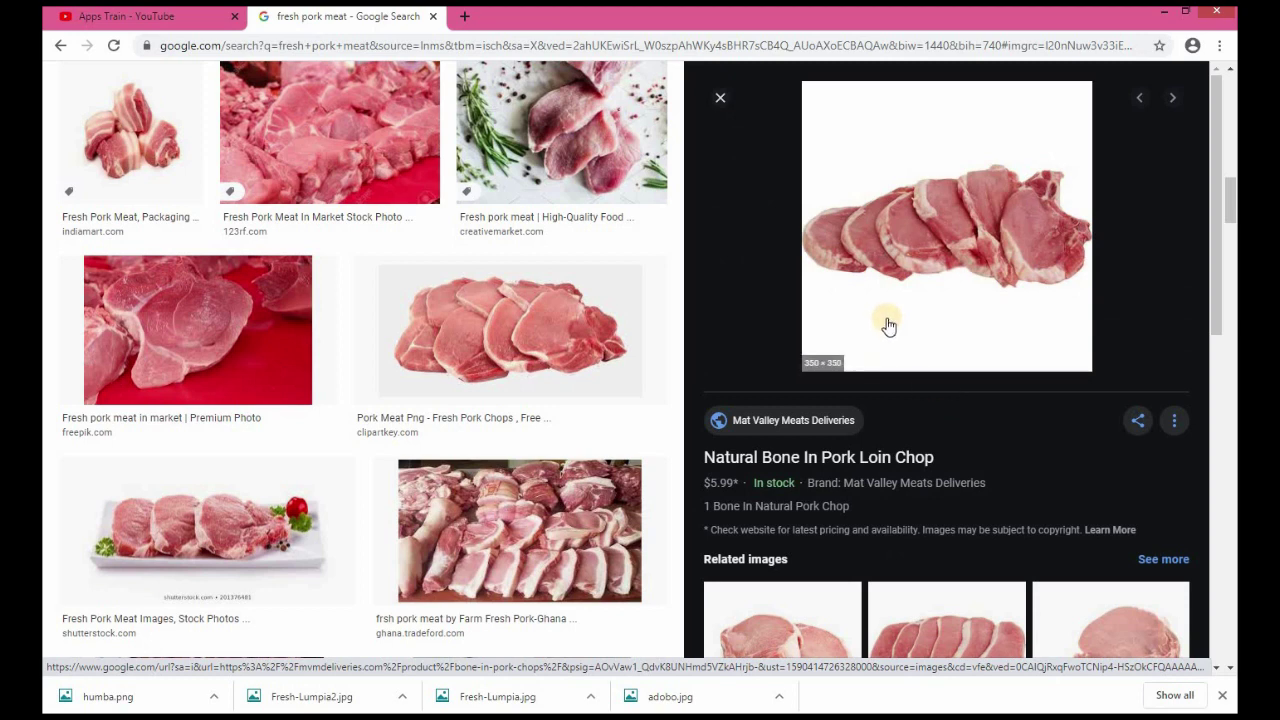
pyautogui.scroll(-3, 889, 325)
pyautogui.click(903, 398)
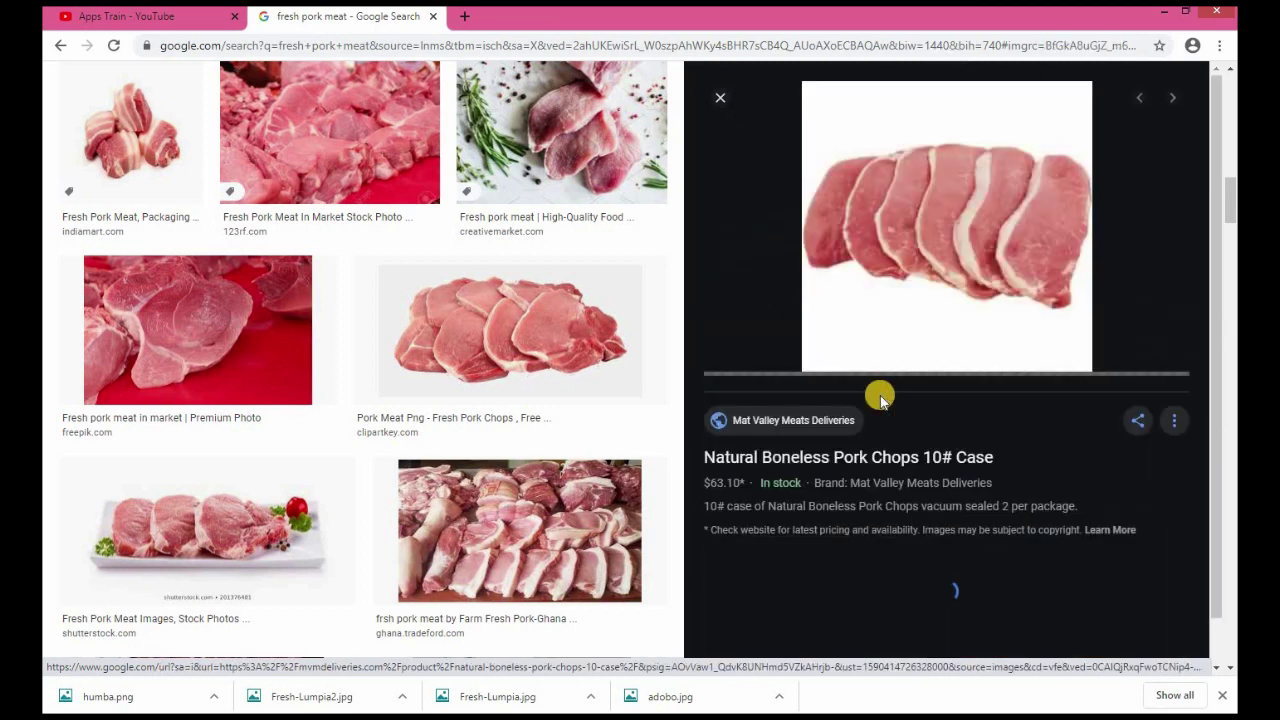
pyautogui.scroll(-3, 889, 374)
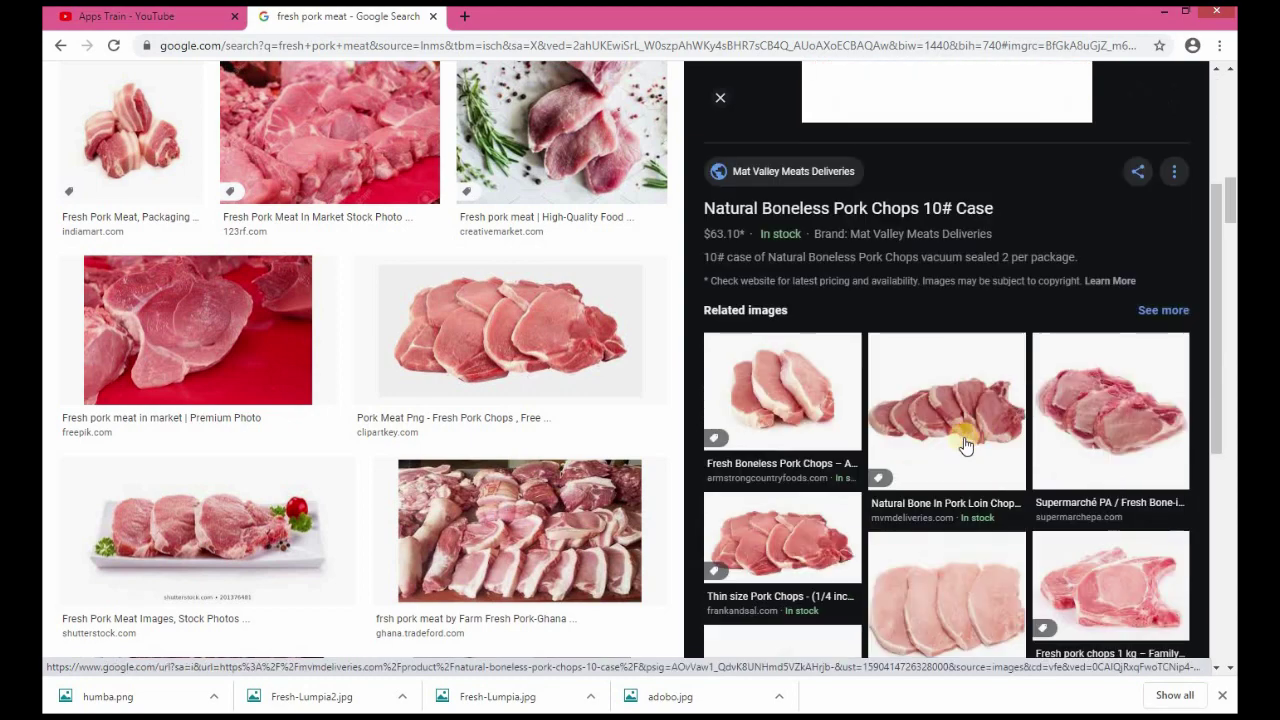
pyautogui.scroll(-3, 1054, 474)
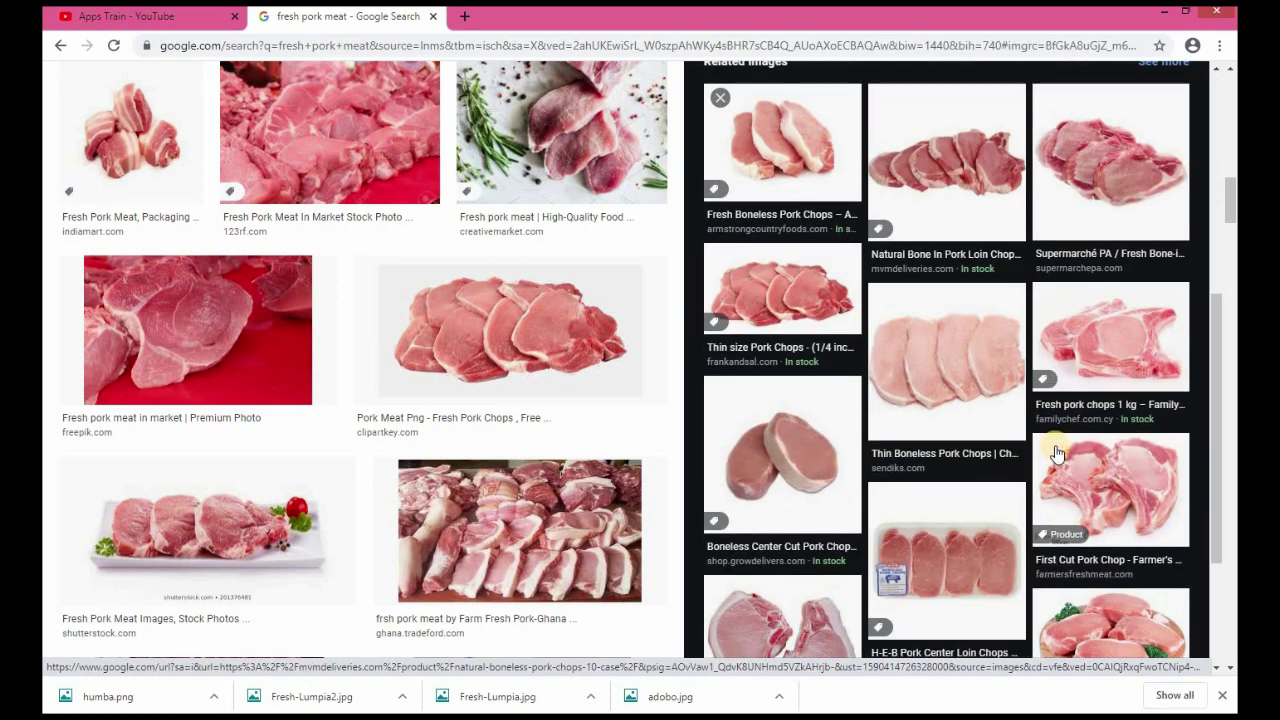
pyautogui.scroll(-2, 1054, 470)
pyautogui.scroll(4, 1057, 455)
pyautogui.scroll(-5, 1040, 480)
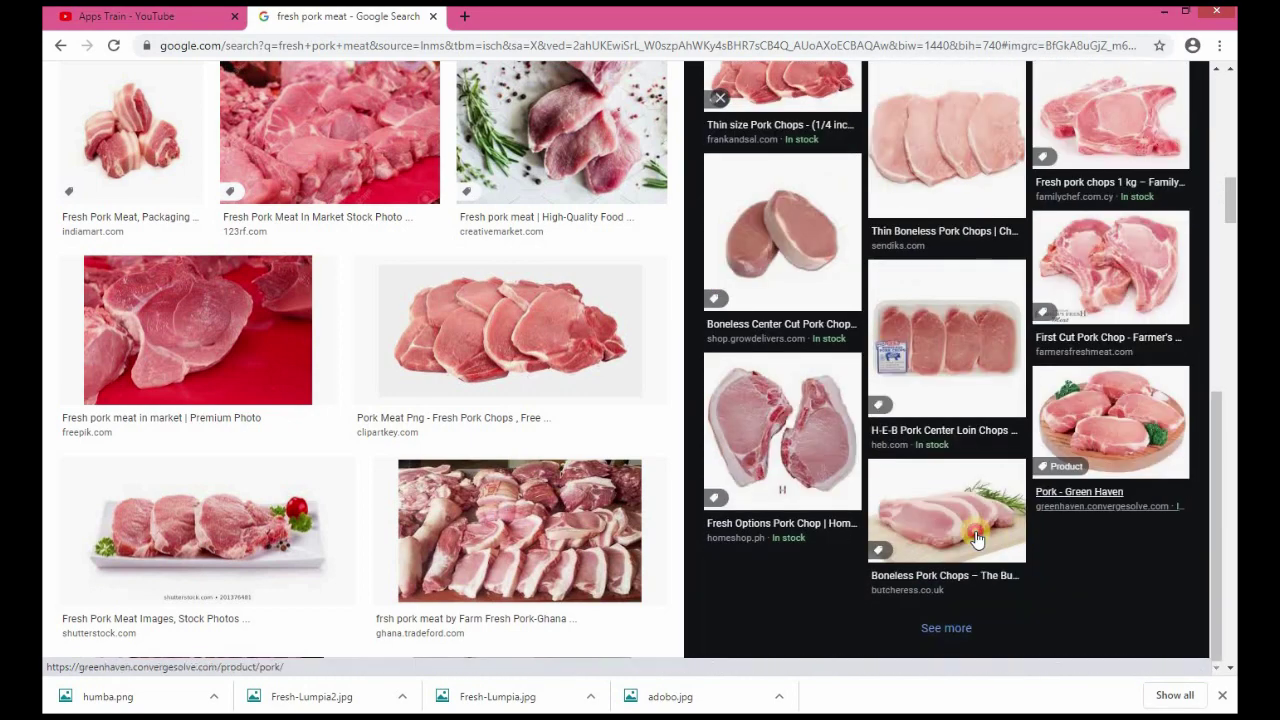
# Step: Save The Butcheress's Boneless Pork Chops image as humba2 in the recipe sample project folder
pyautogui.click(974, 528)
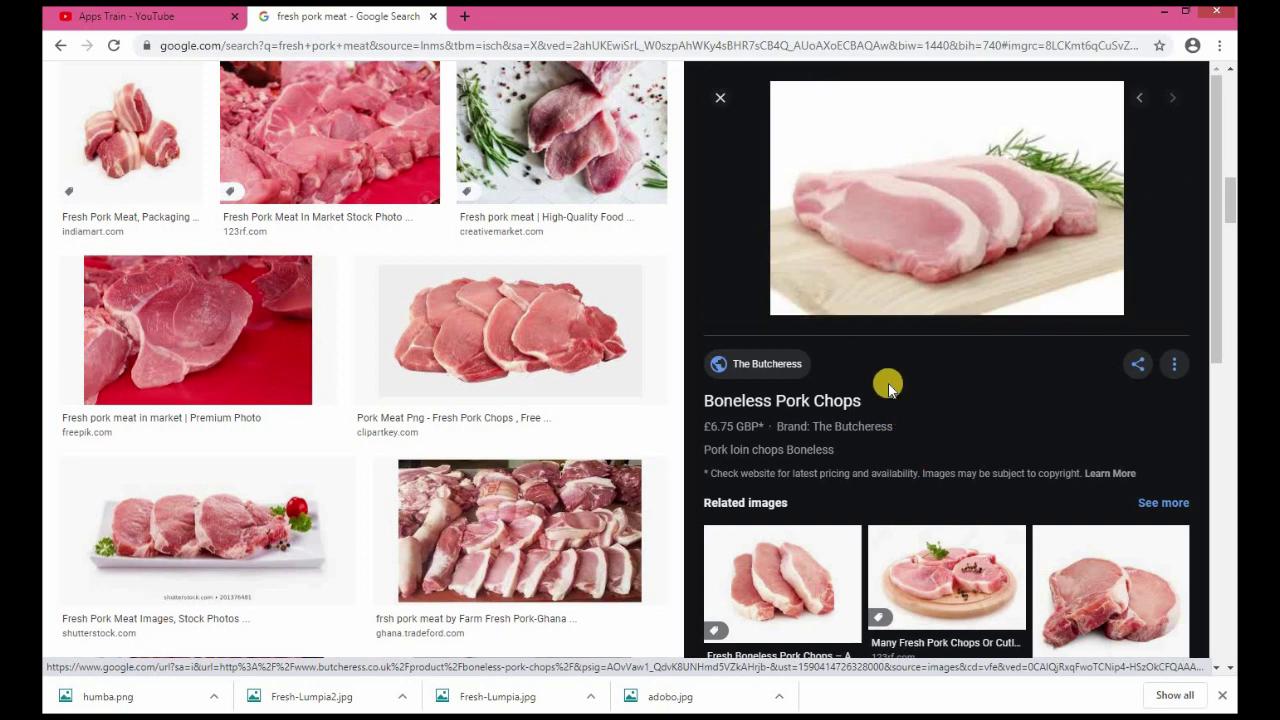
pyautogui.rightClick(868, 271)
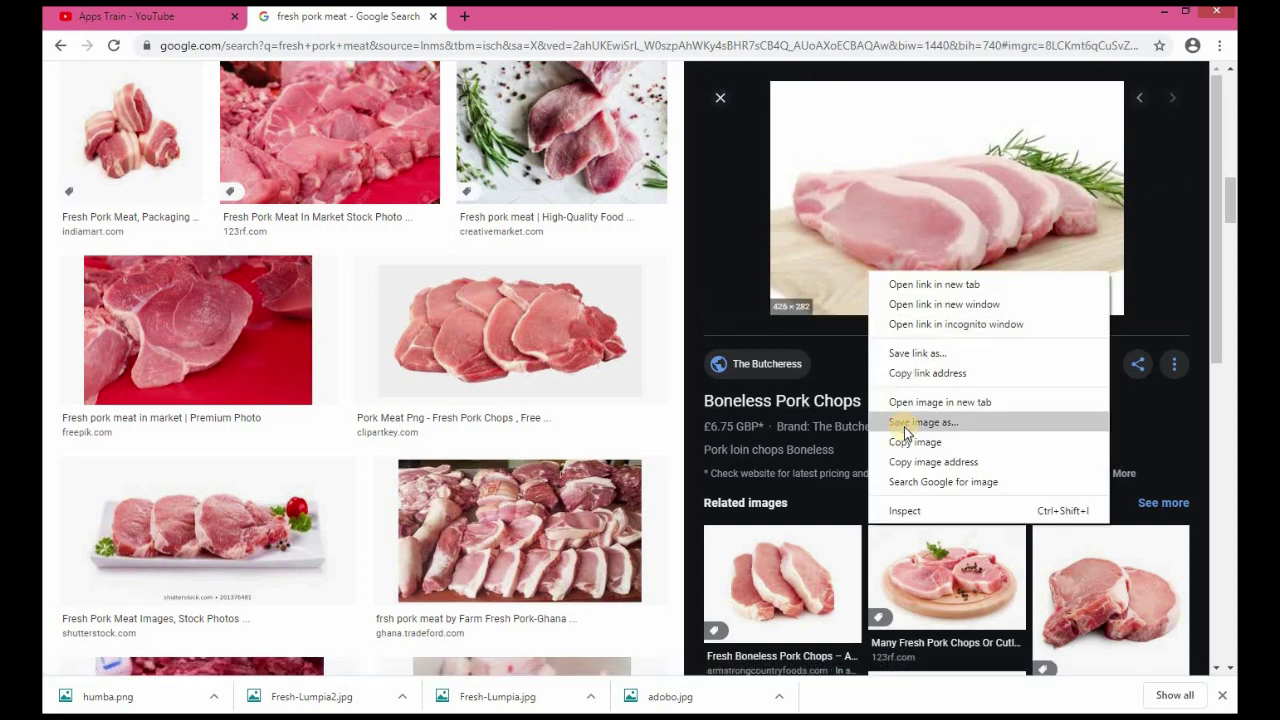
pyautogui.click(905, 424)
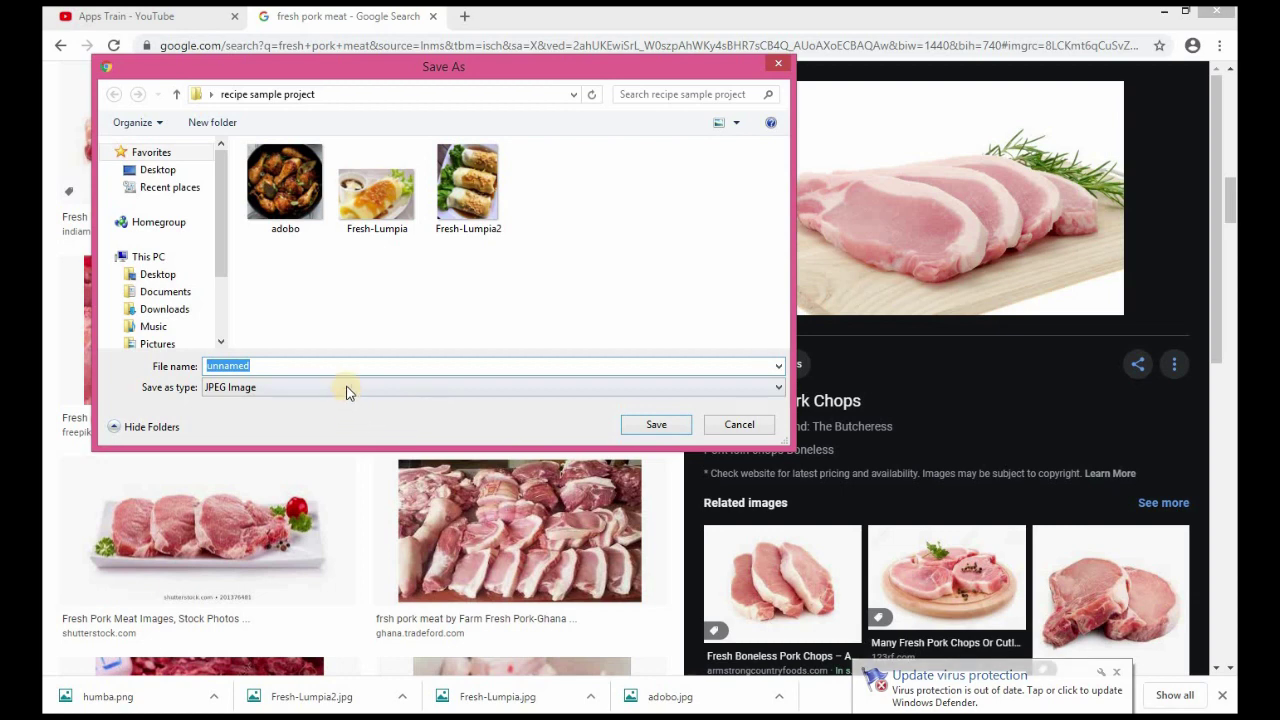
pyautogui.write('hum')
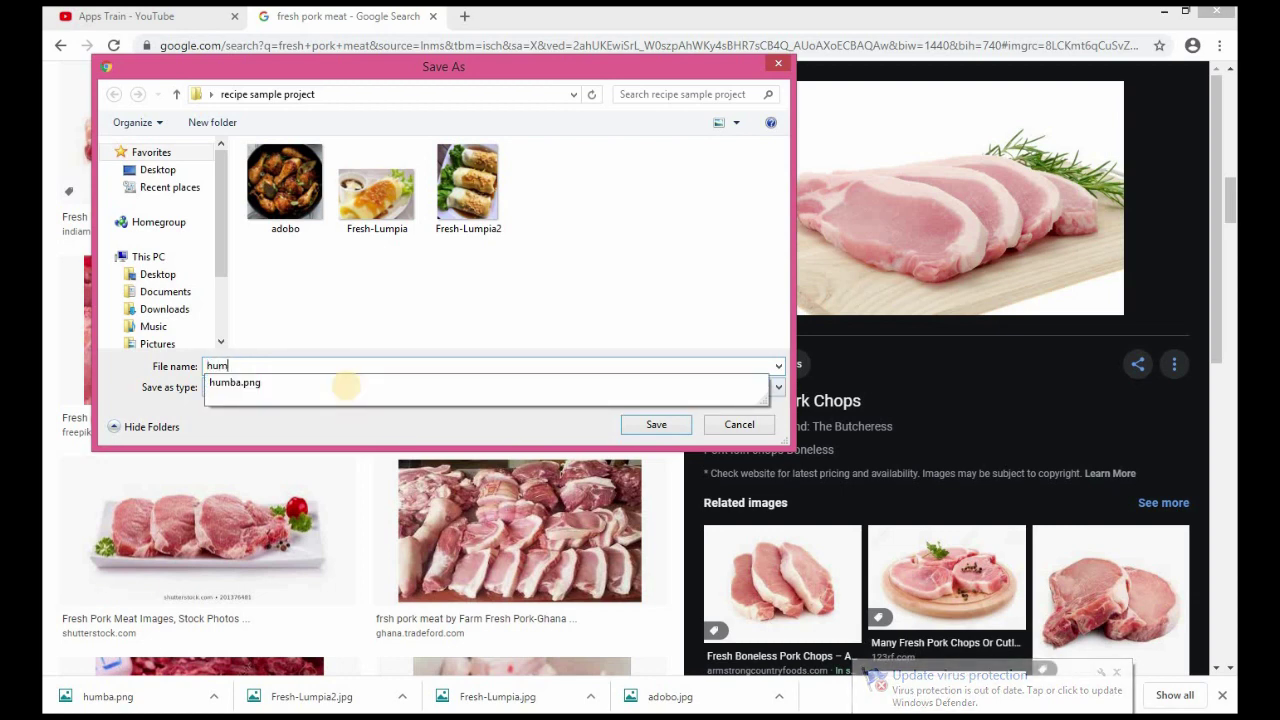
pyautogui.write('ba2')
pyautogui.click(658, 430)
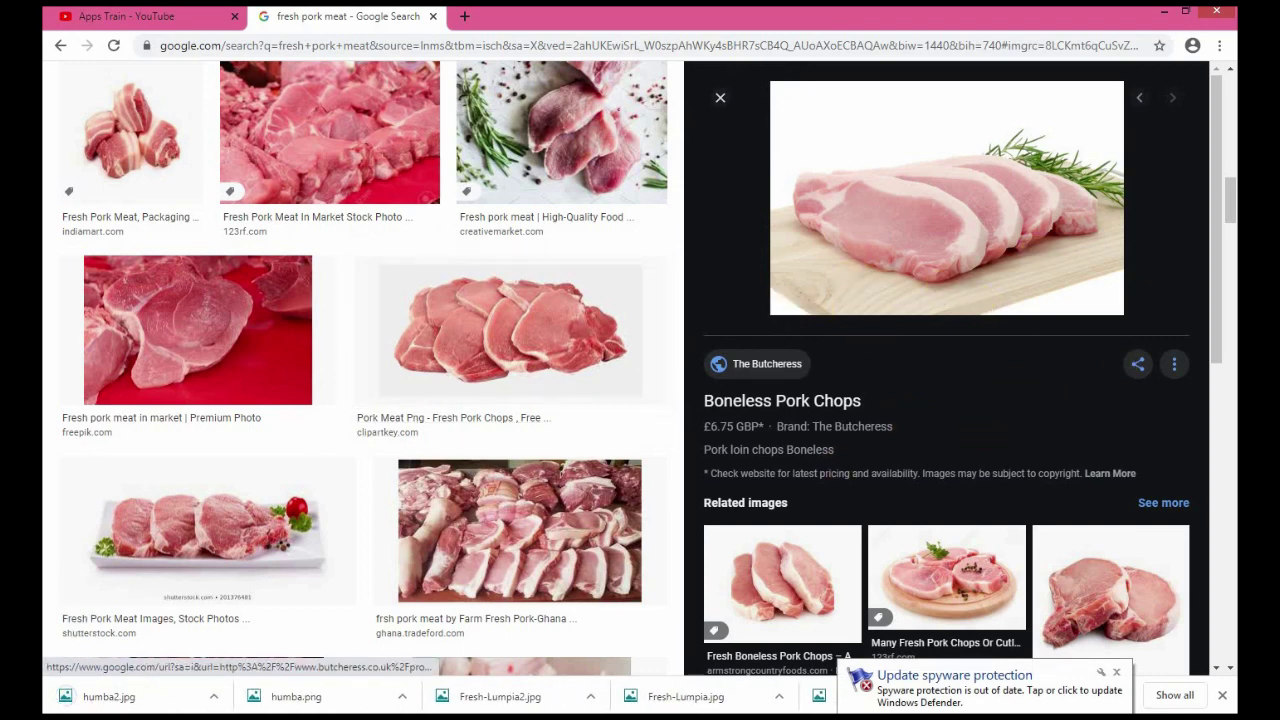
# Step: Return to InDesign and place the humba2 image below the right-page text, about 6.42 by 4.25 in
pyautogui.click(522, 707)
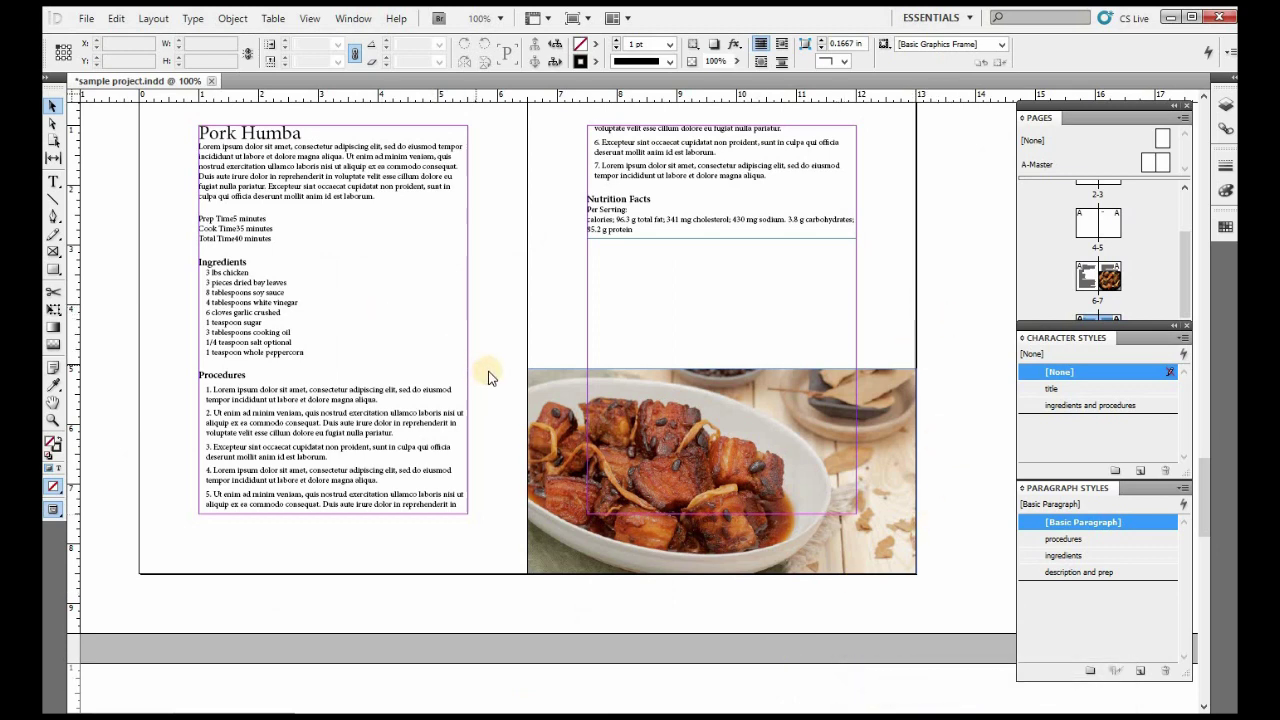
pyautogui.hotkey('ctrl', 'd')
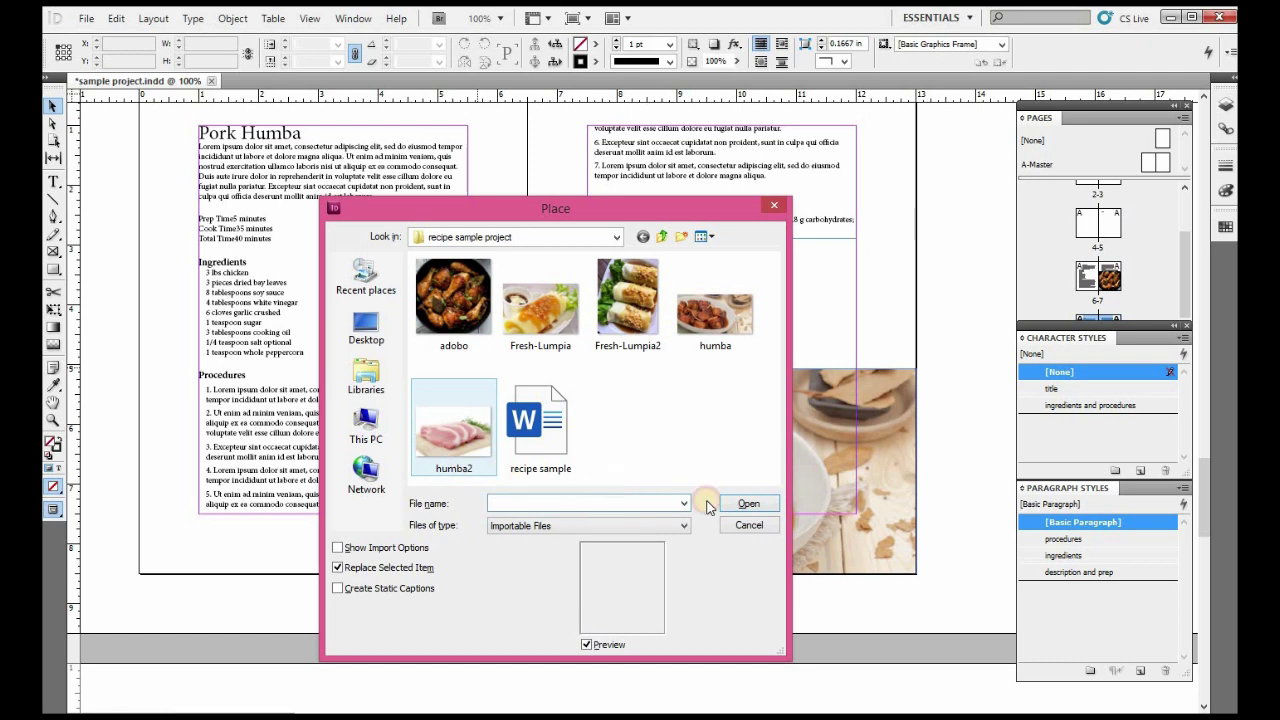
pyautogui.click(745, 503)
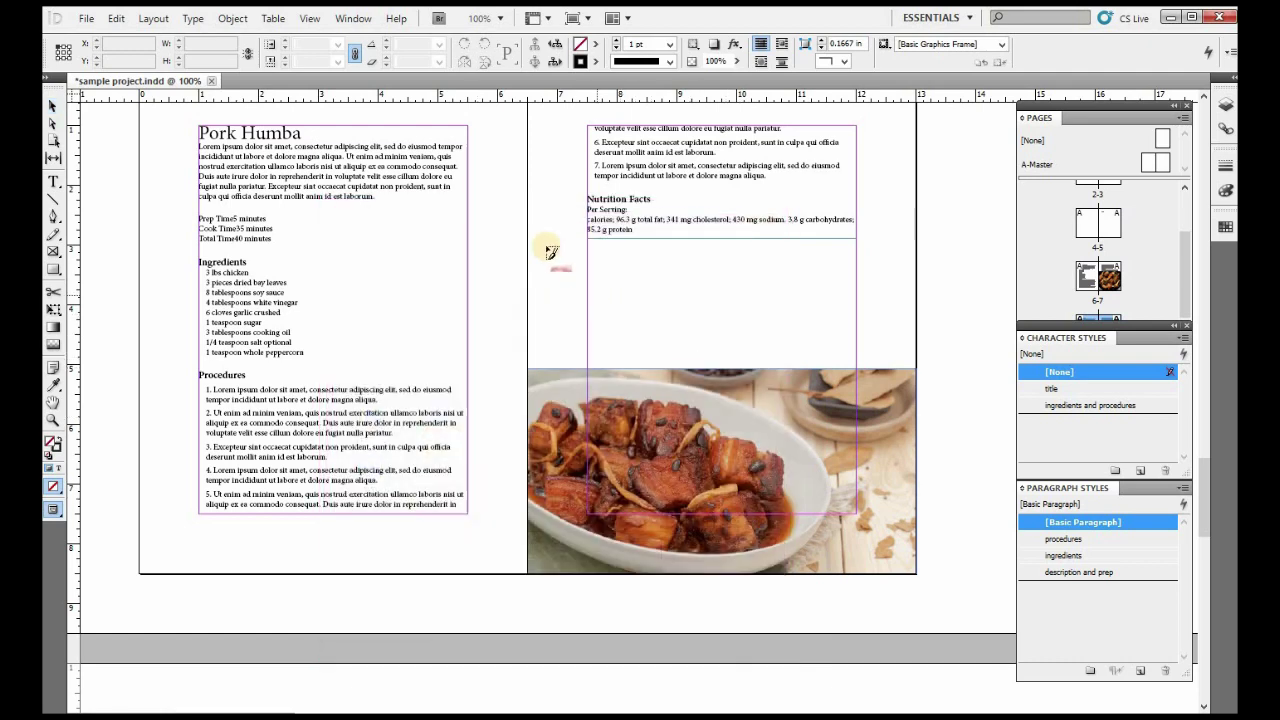
pyautogui.moveTo(532, 246); pyautogui.dragTo(916, 374)
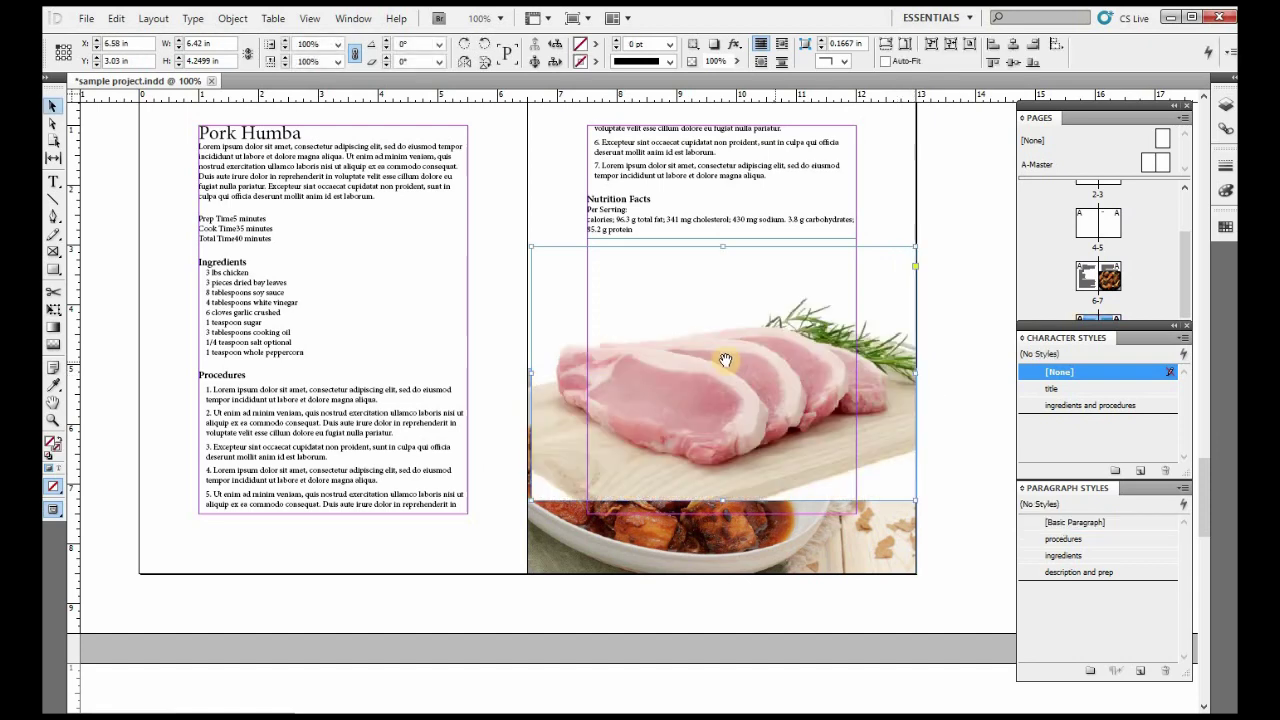
# Step: Move the raw pork image up the right page to about X 6.54 in, Y 1.41 in
pyautogui.moveTo(721, 327); pyautogui.dragTo(715, 305)
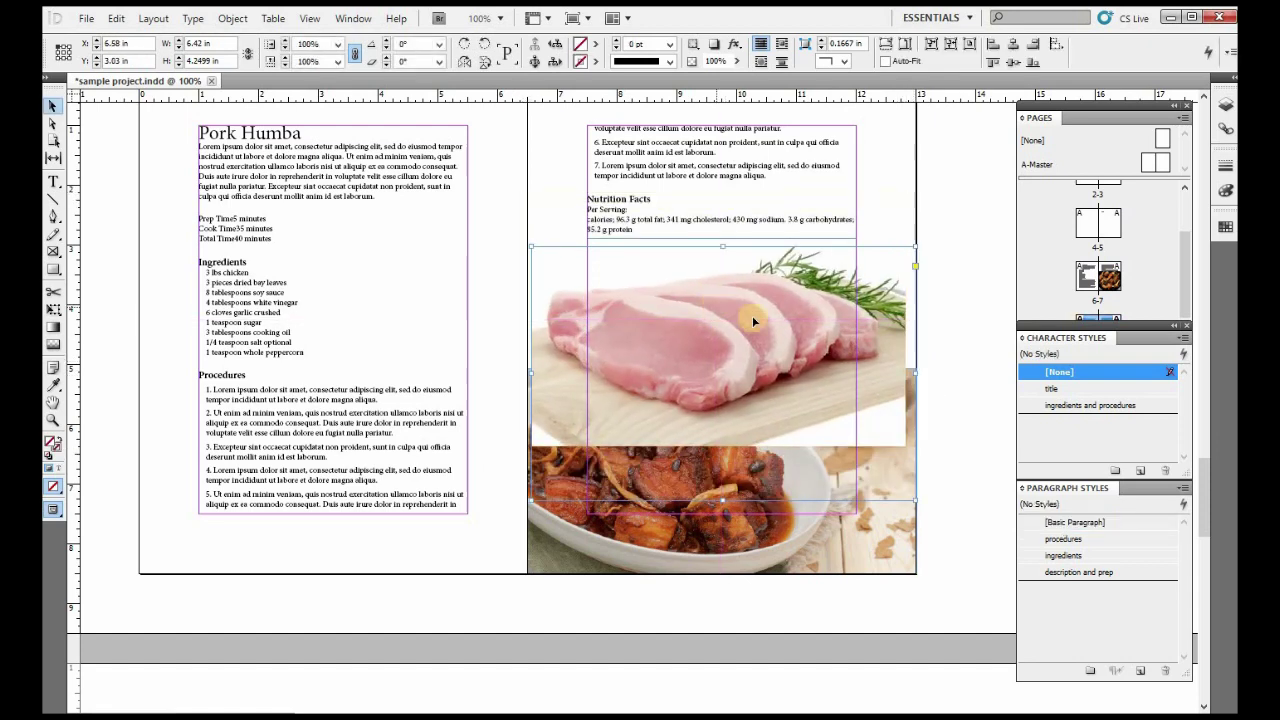
pyautogui.click(999, 294)
pyautogui.moveTo(829, 257)
pyautogui.mouseDown()
pyautogui.moveTo(828, 227)
pyautogui.moveTo(826, 263)
pyautogui.mouseUp()
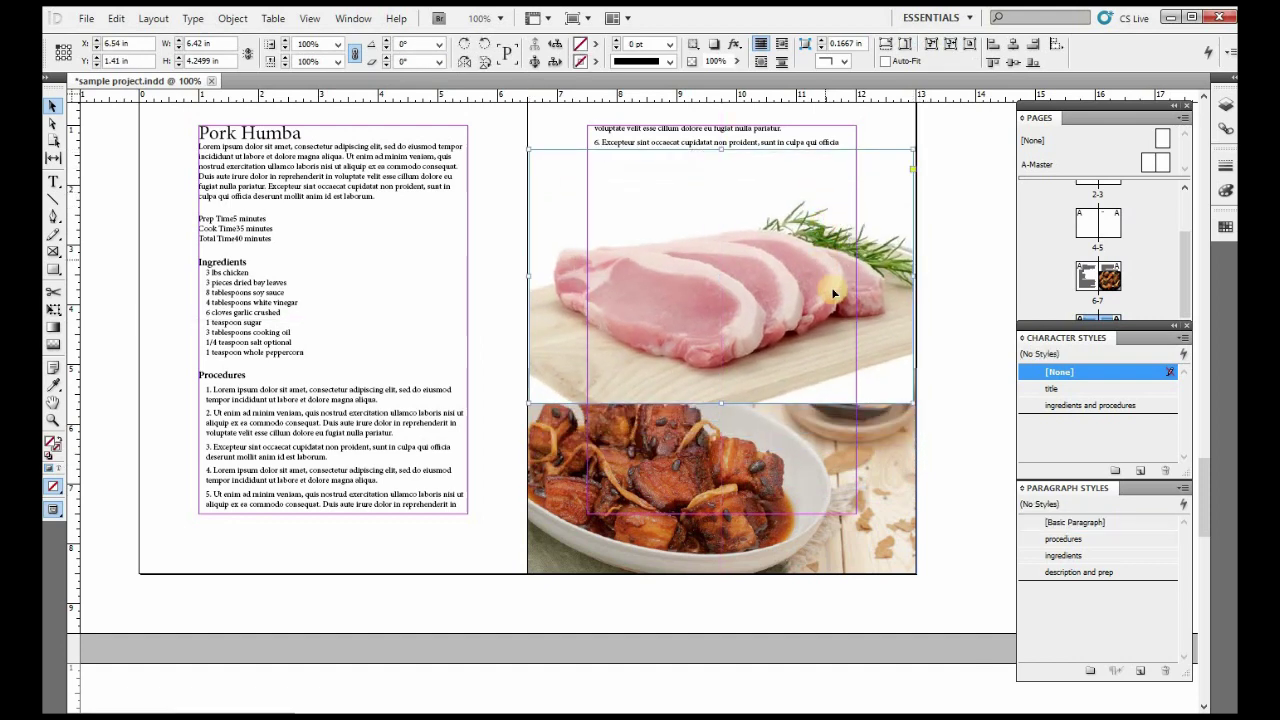
# Step: Send the raw pork image to the back, behind the recipe text and the cooked humba photo
pyautogui.rightClick(817, 341)
pyautogui.moveTo(885, 397)
pyautogui.click(778, 418)
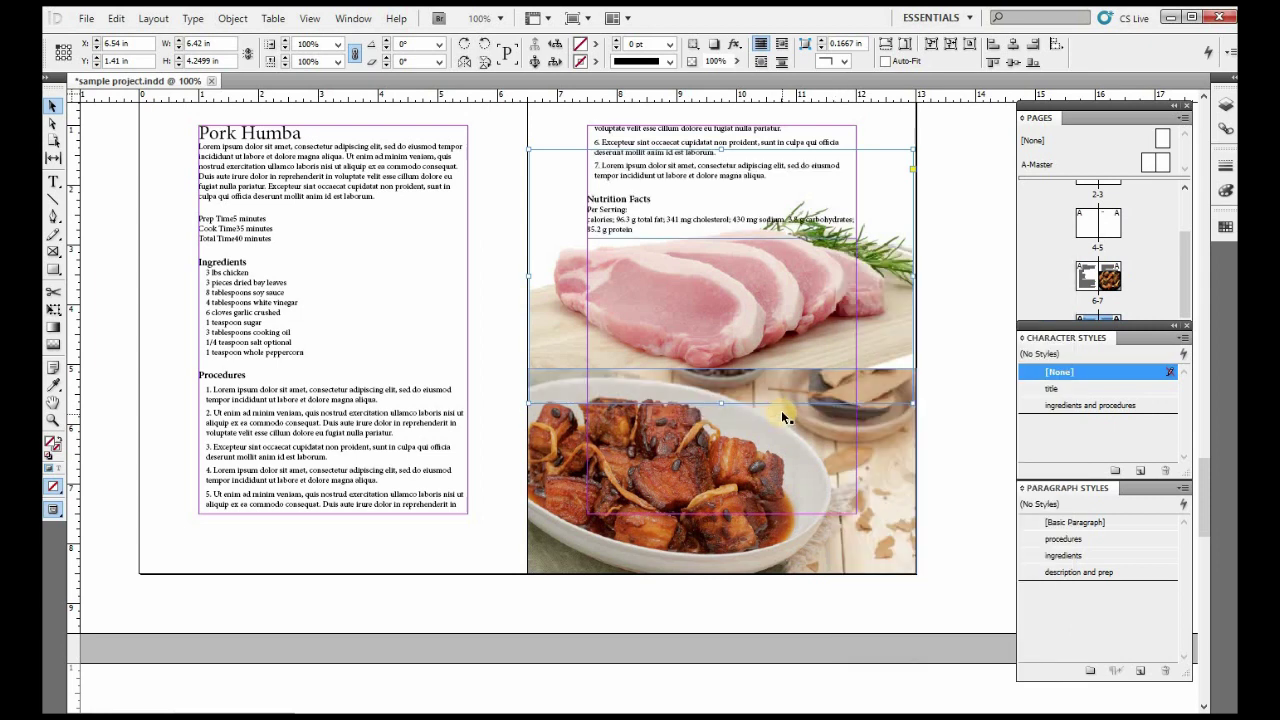
pyautogui.click(716, 327)
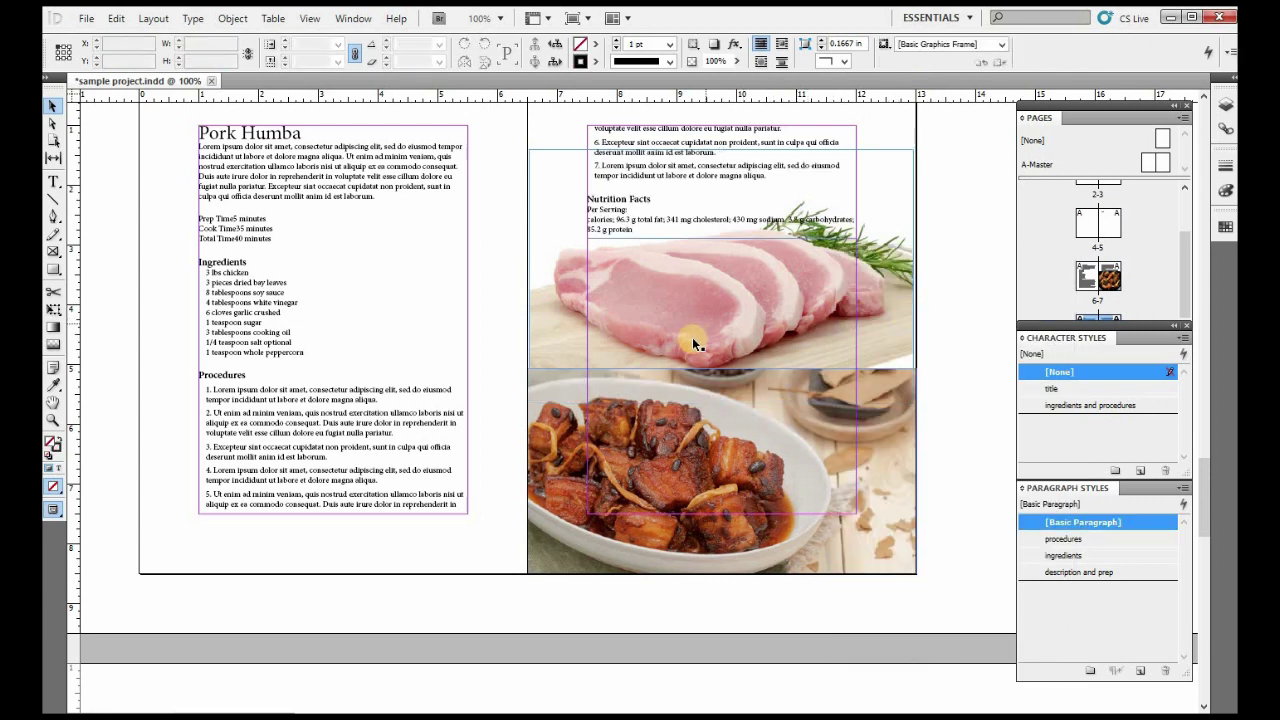
pyautogui.click(723, 327)
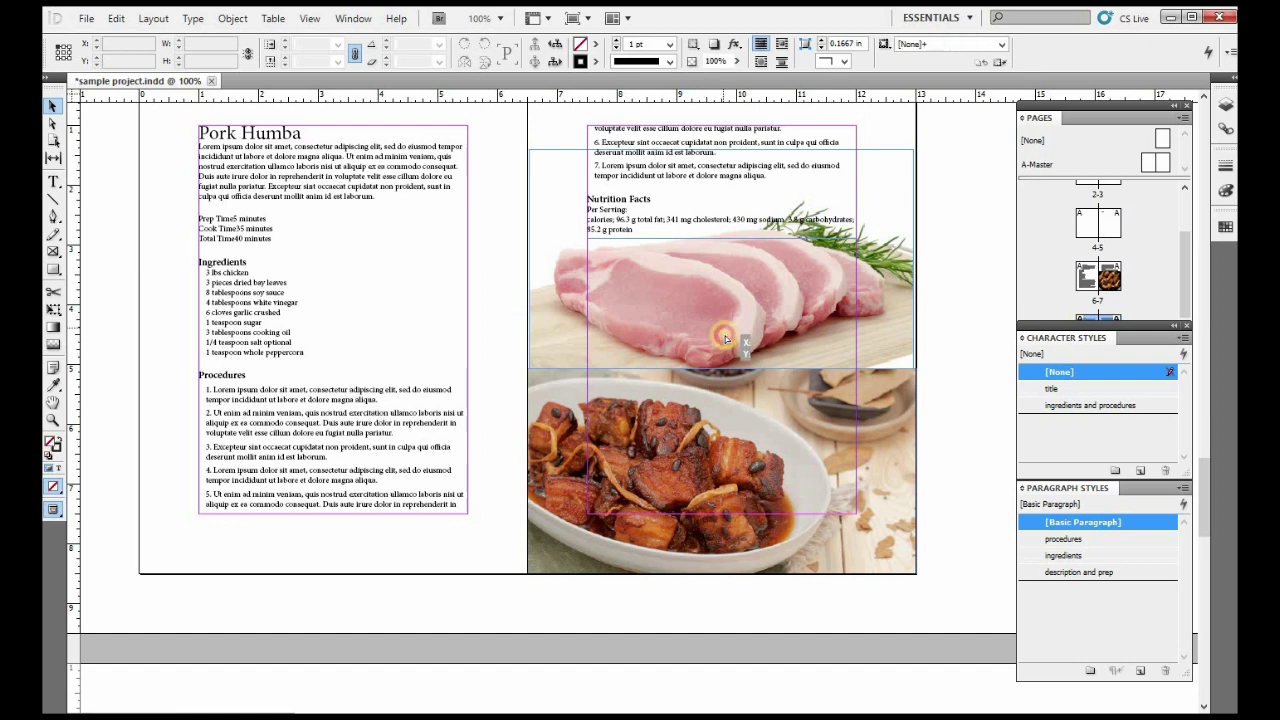
# Step: Reposition the raw pork image on the right page to about X 6.54 in, Y 1.57 in
pyautogui.click(799, 335)
pyautogui.moveTo(799, 335); pyautogui.dragTo(803, 349)
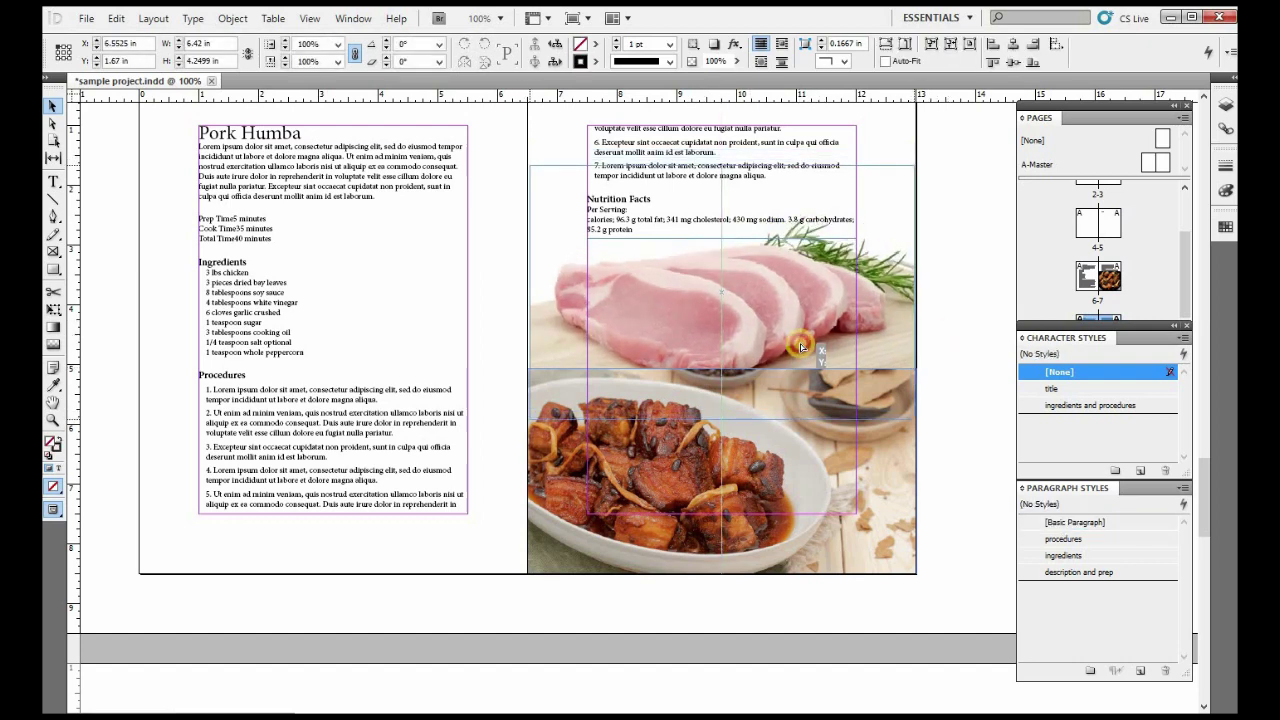
pyautogui.moveTo(680, 287); pyautogui.dragTo(678, 282)
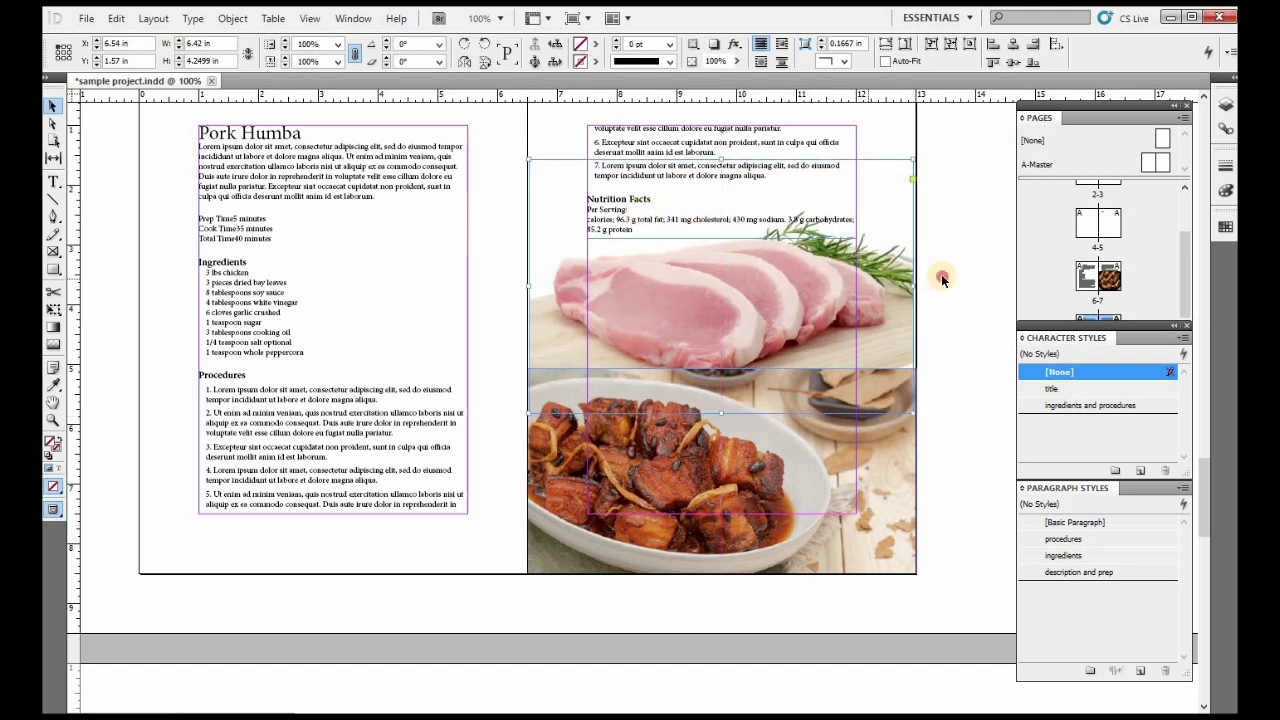
pyautogui.click(828, 400)
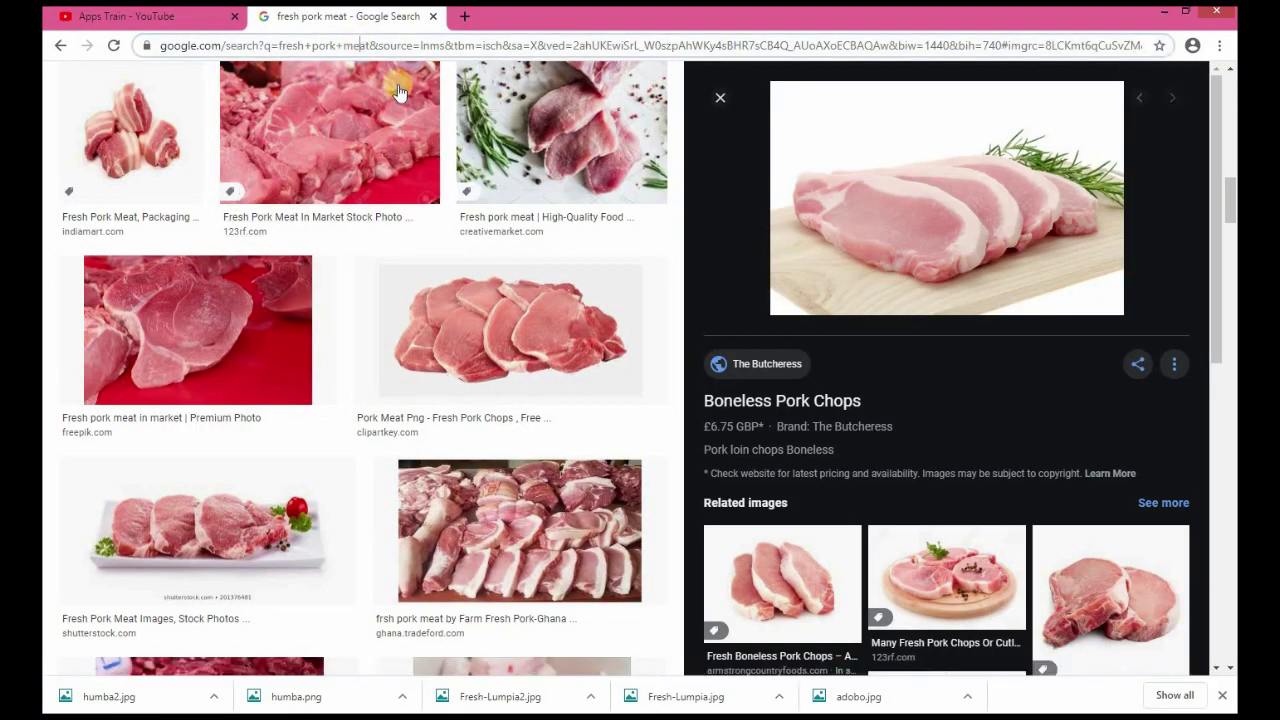
# Step: In the browser, search Google Images for "red unions" and narrow the results to sliced ones
pyautogui.hotkey('ctrl', 'l')
pyautogui.write('red')
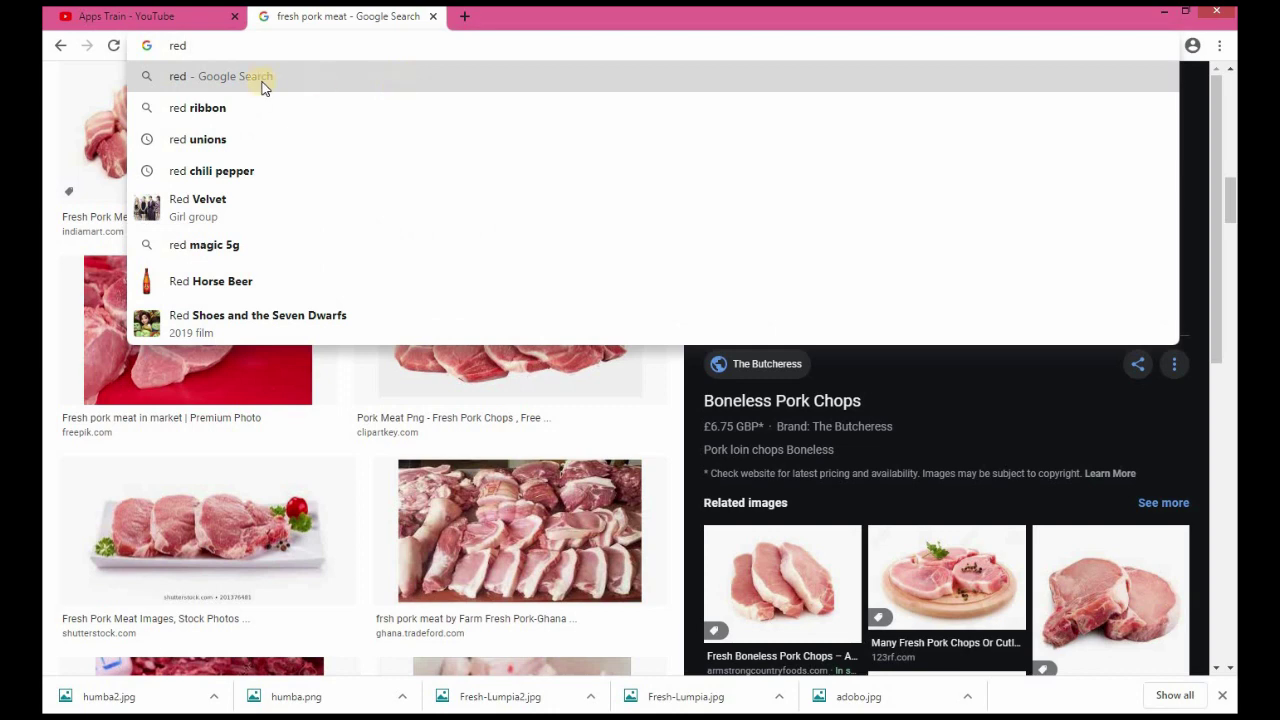
pyautogui.click(239, 141)
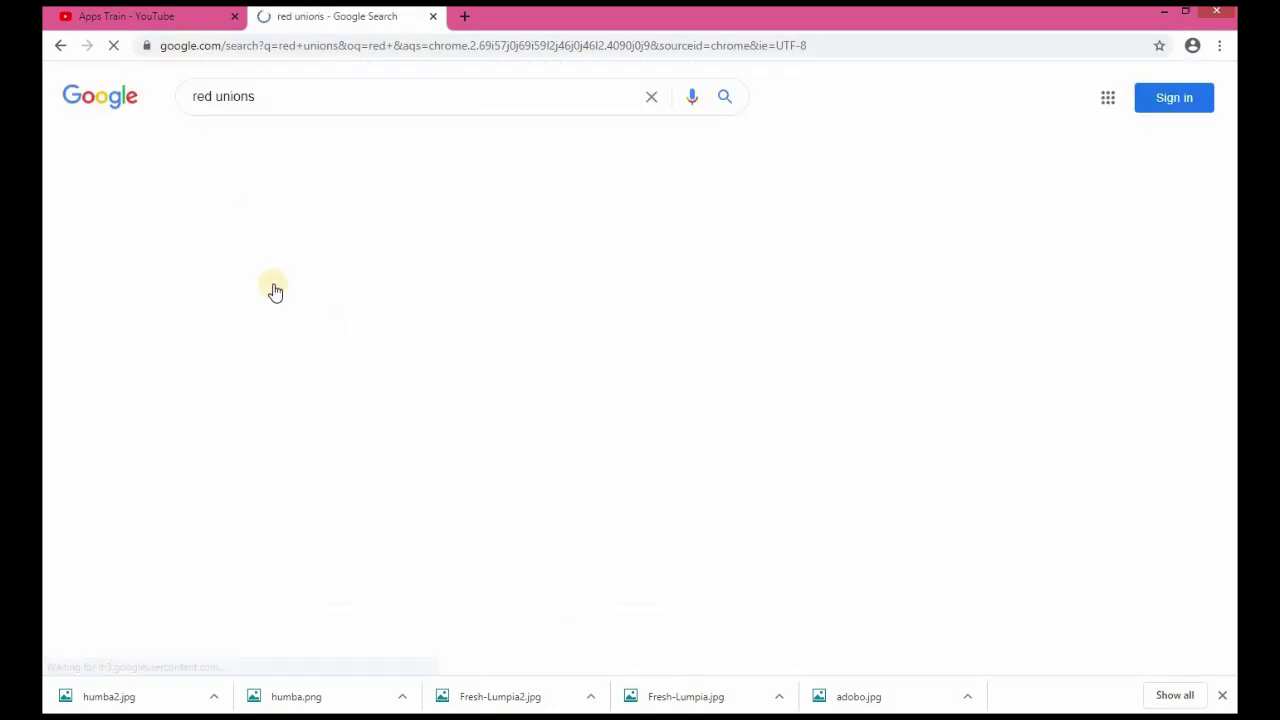
pyautogui.click(272, 146)
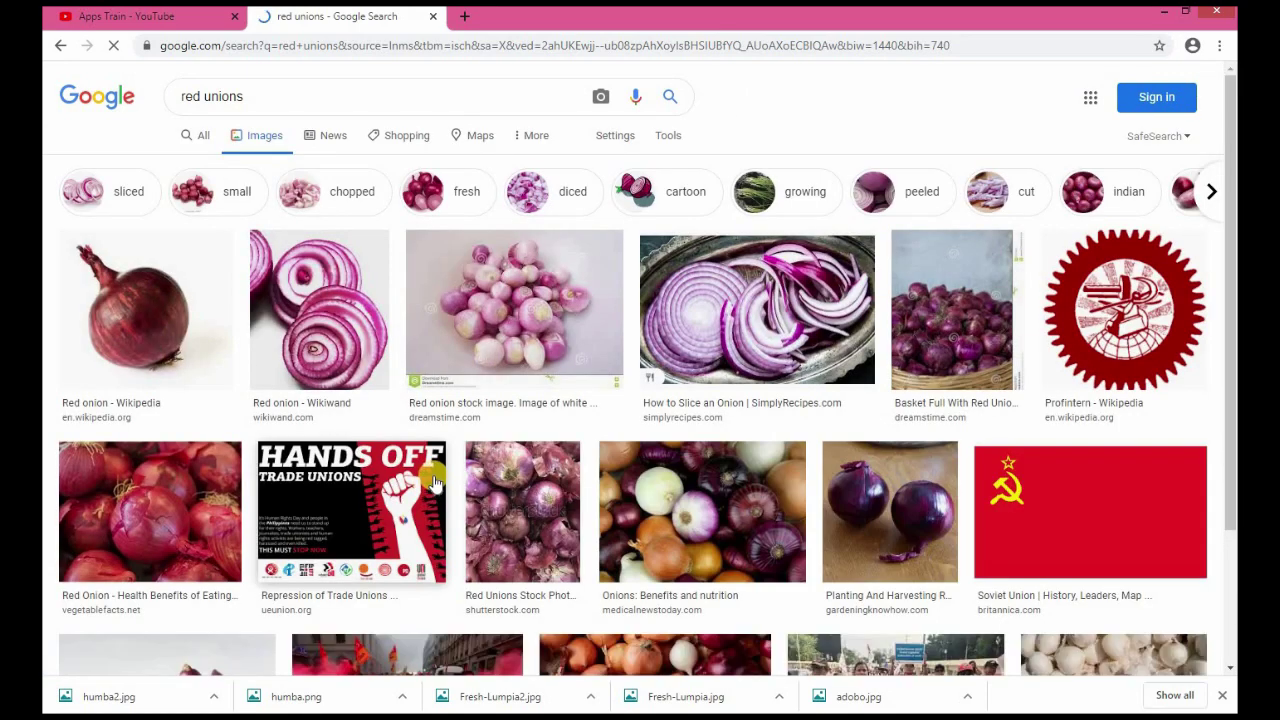
pyautogui.scroll(-3, 435, 480)
pyautogui.middleClick(433, 480)
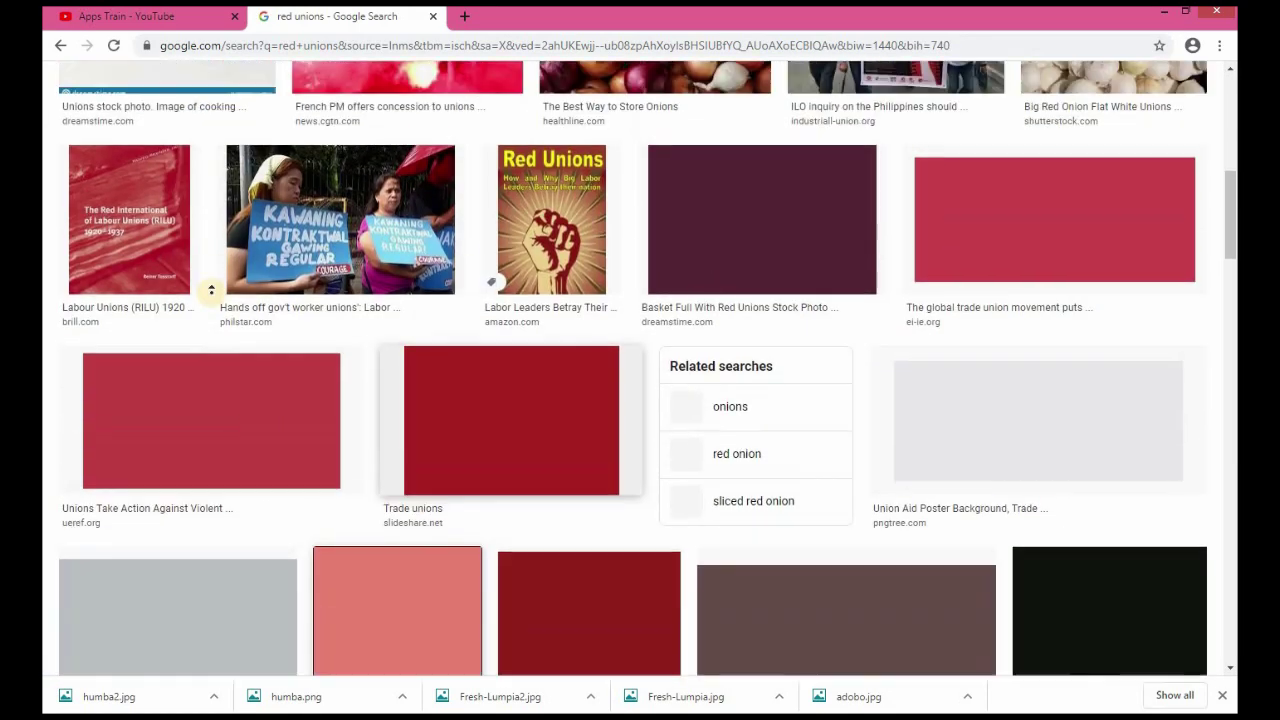
pyautogui.scroll(5, 246, 316)
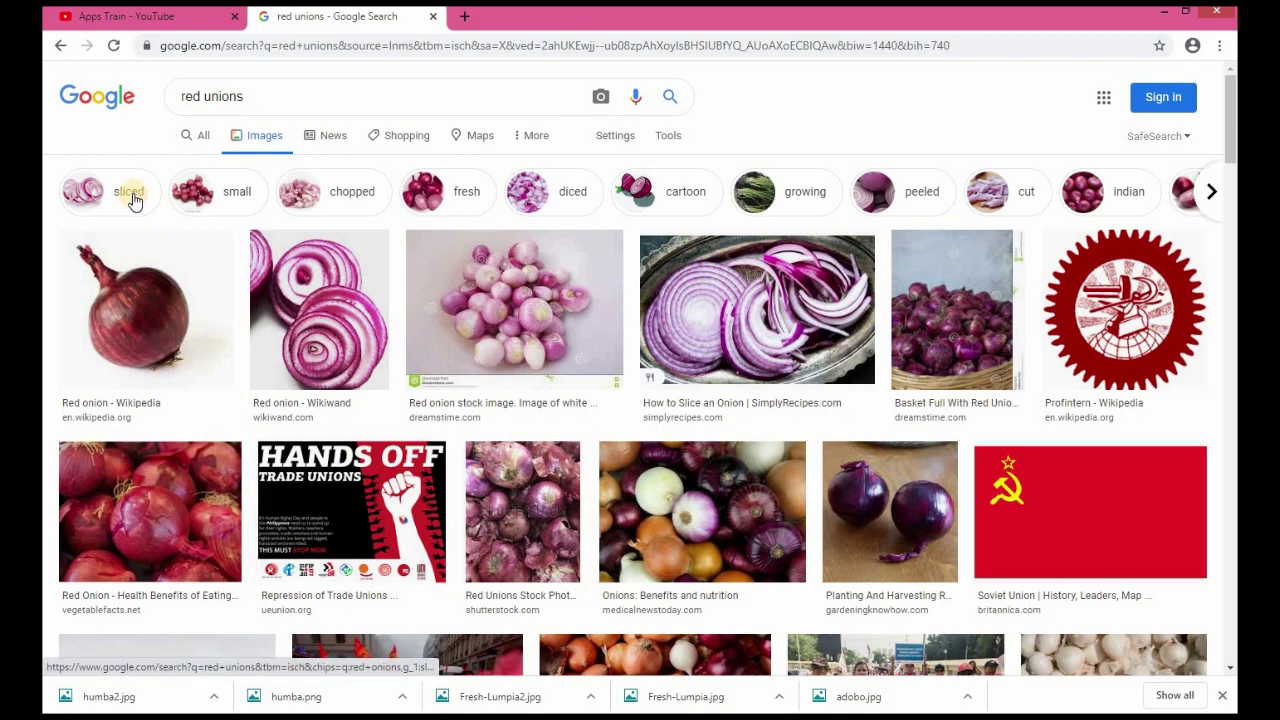
pyautogui.click(155, 194)
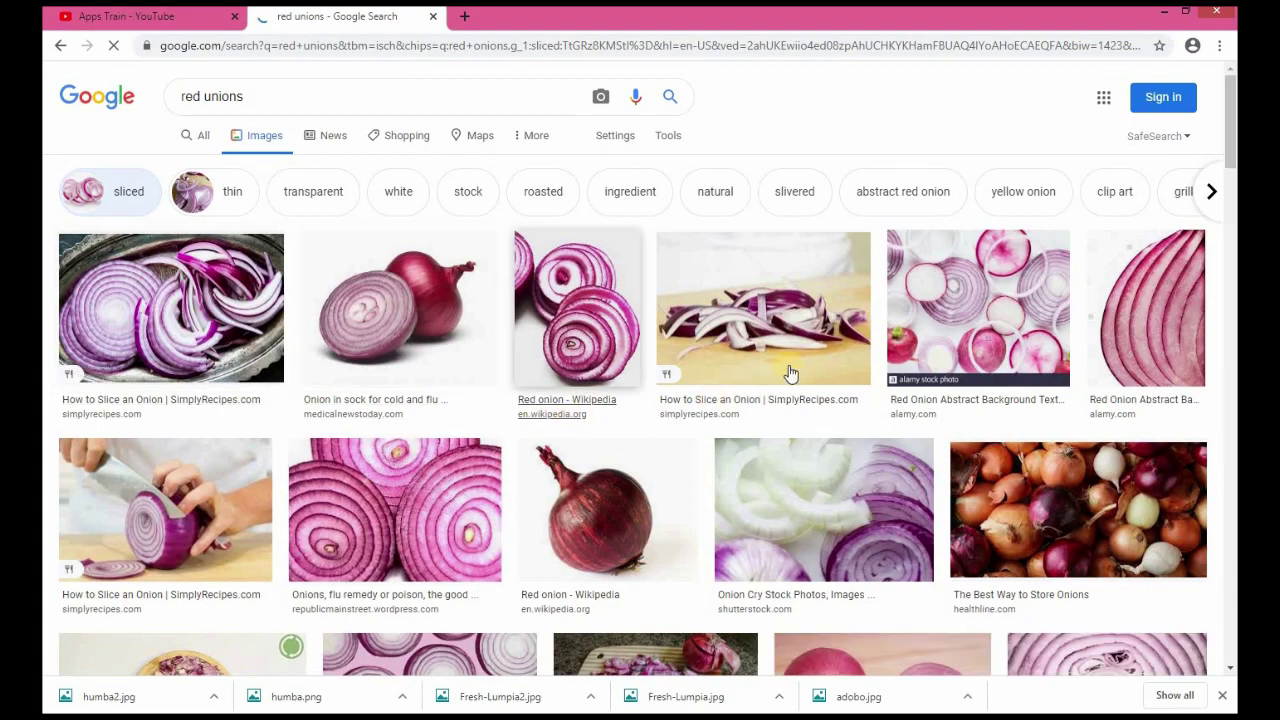
# Step: Find the Dreamstime New Onions Stock Illustrations image among the sliced onion results and open its preview
pyautogui.scroll(-3, 780, 360)
pyautogui.scroll(-3, 690, 388)
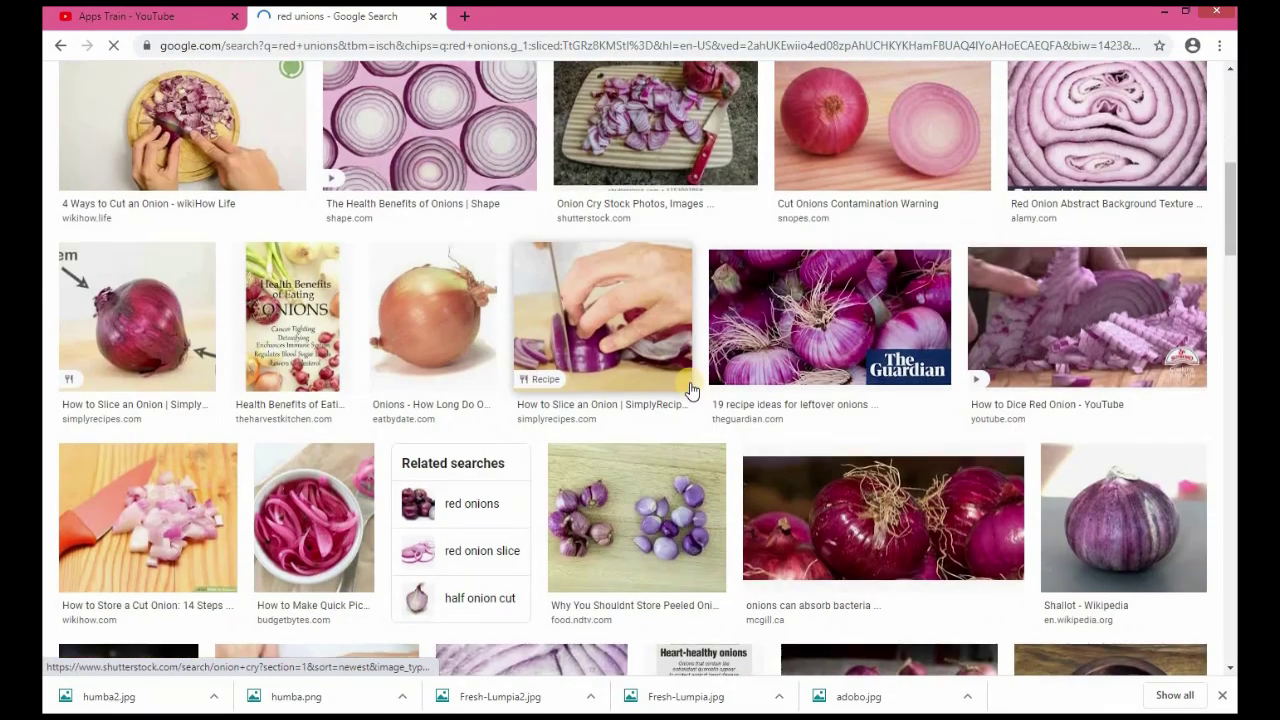
pyautogui.scroll(-2, 690, 388)
pyautogui.scroll(-1, 924, 470)
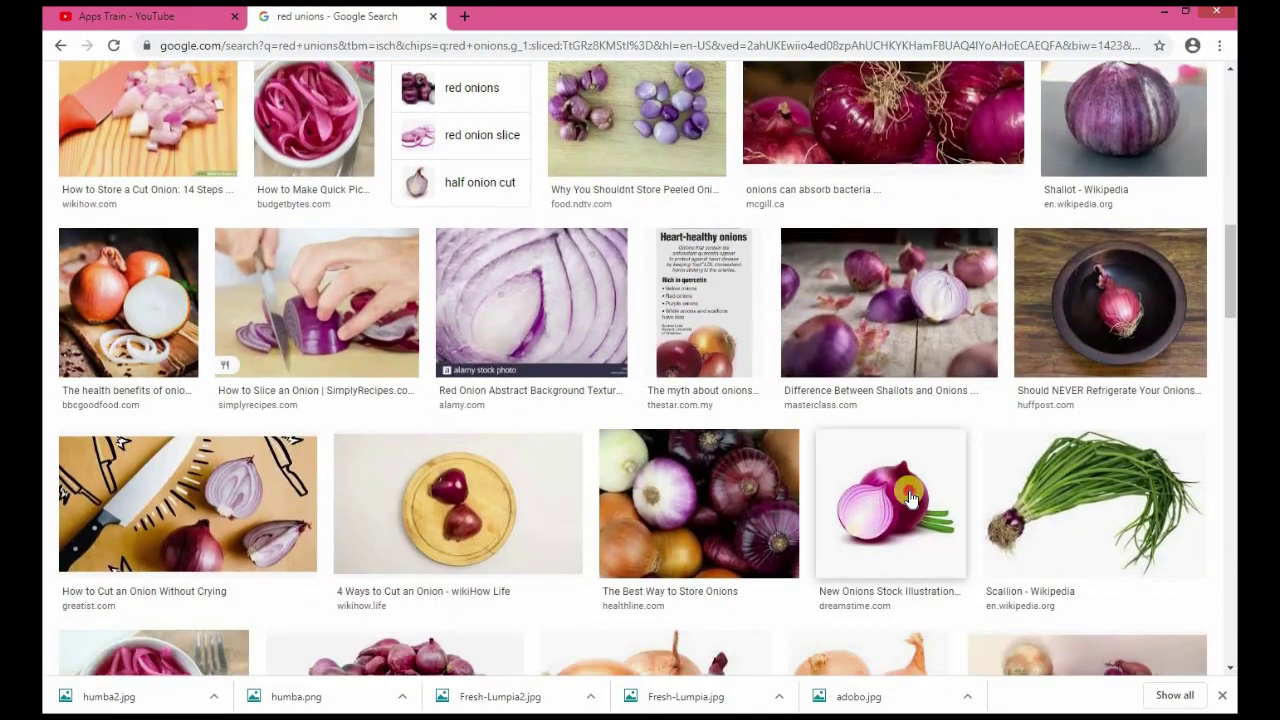
pyautogui.click(893, 490)
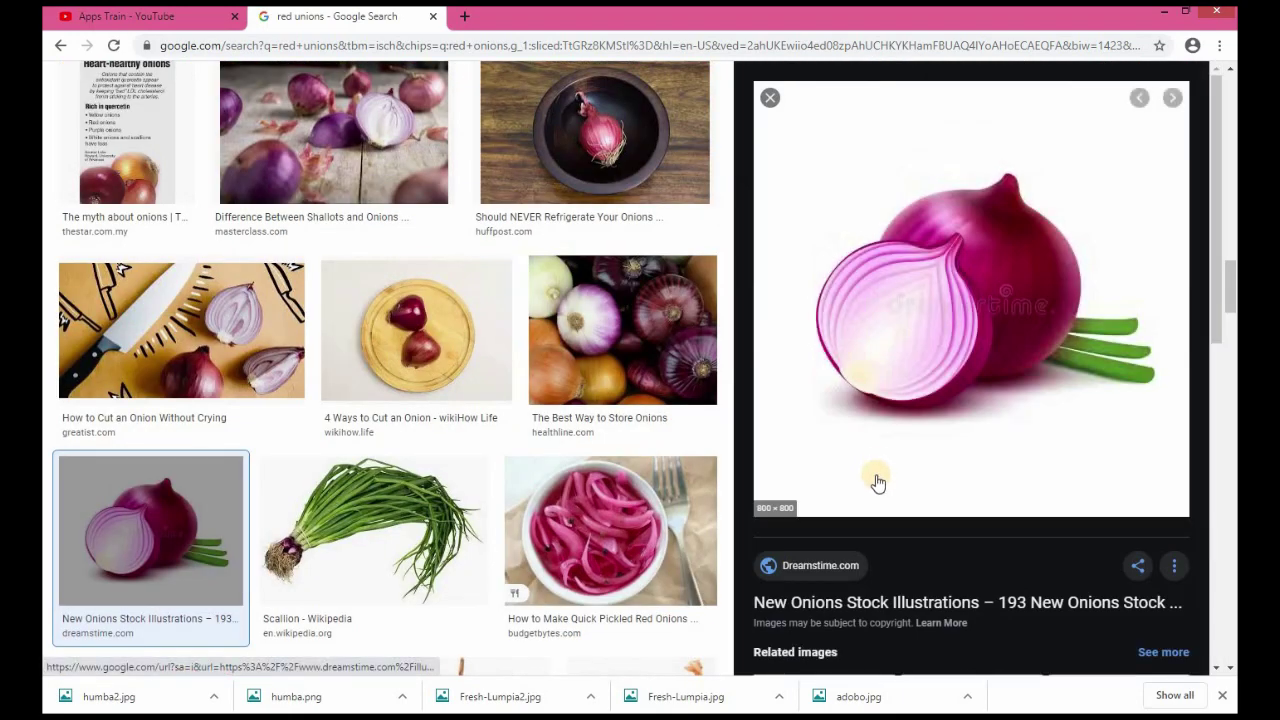
# Step: Look through the related onion images, previewing the Tuber Bulbs Stock Illustrations picture, and review the other search results
pyautogui.scroll(-1, 879, 470)
pyautogui.scroll(-2, 879, 462)
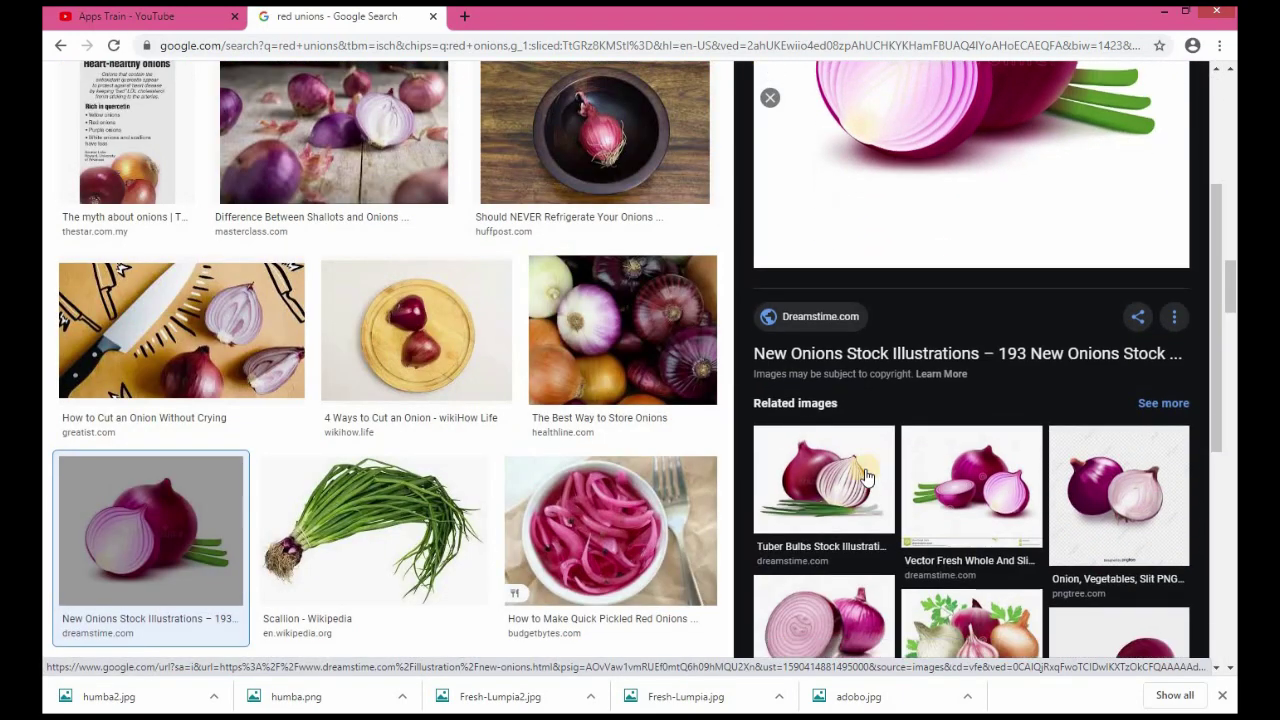
pyautogui.click(868, 478)
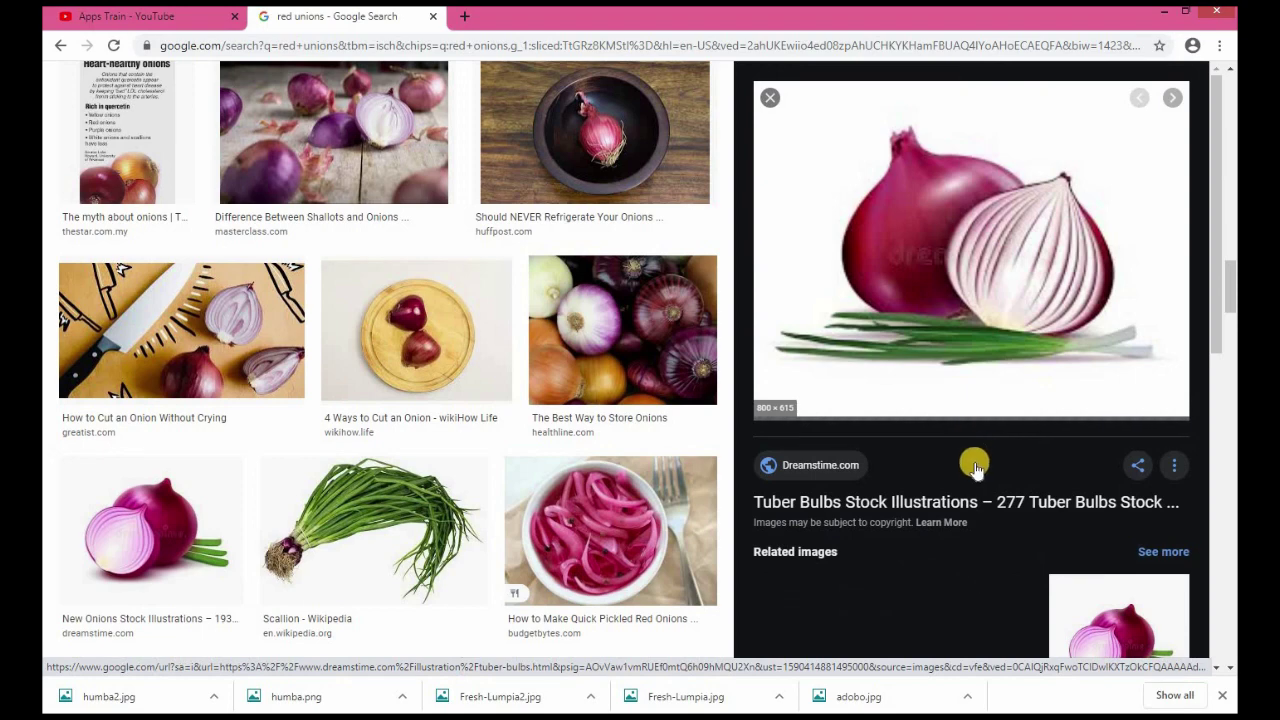
pyautogui.scroll(-2, 978, 472)
pyautogui.scroll(3, 975, 475)
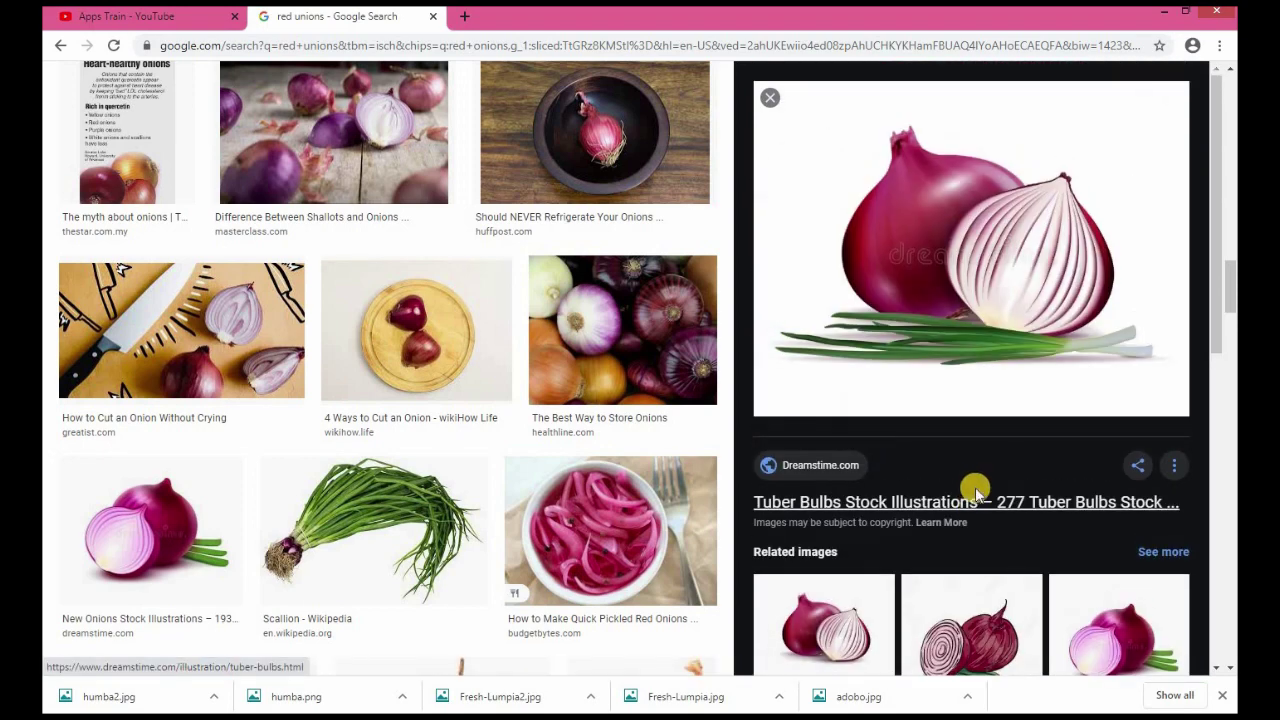
pyautogui.scroll(3, 975, 487)
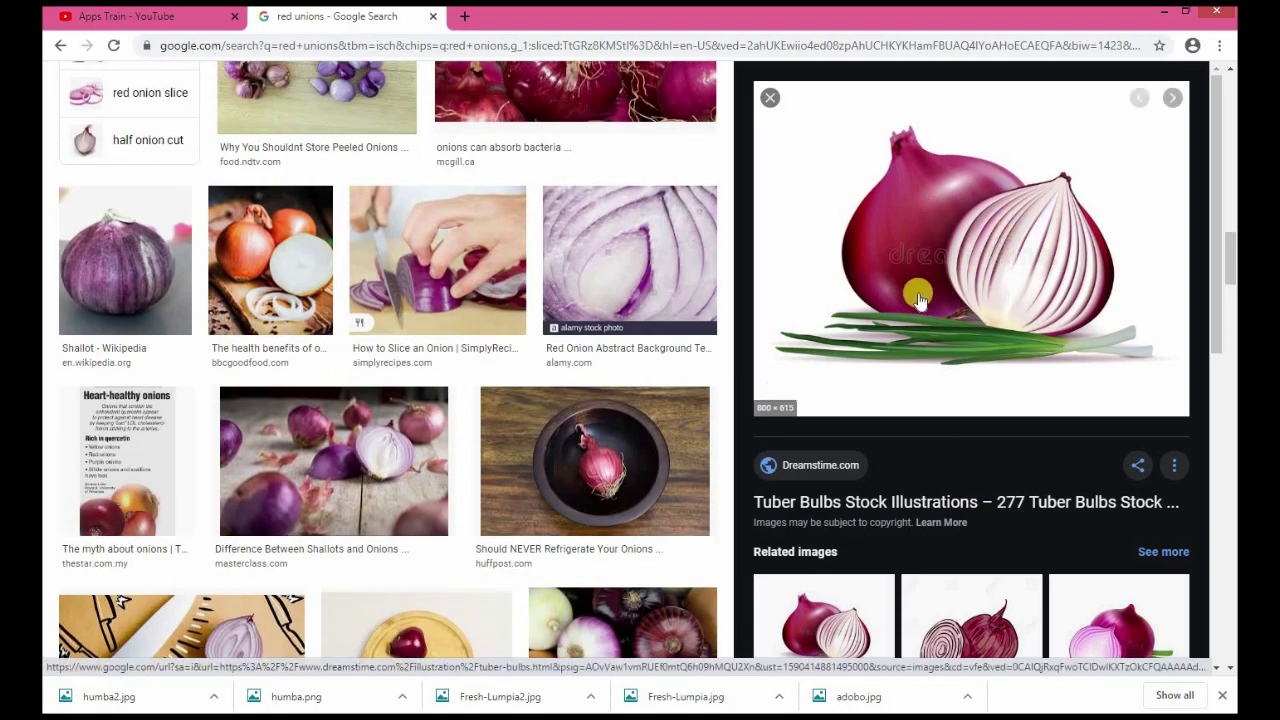
pyautogui.scroll(3, 780, 105)
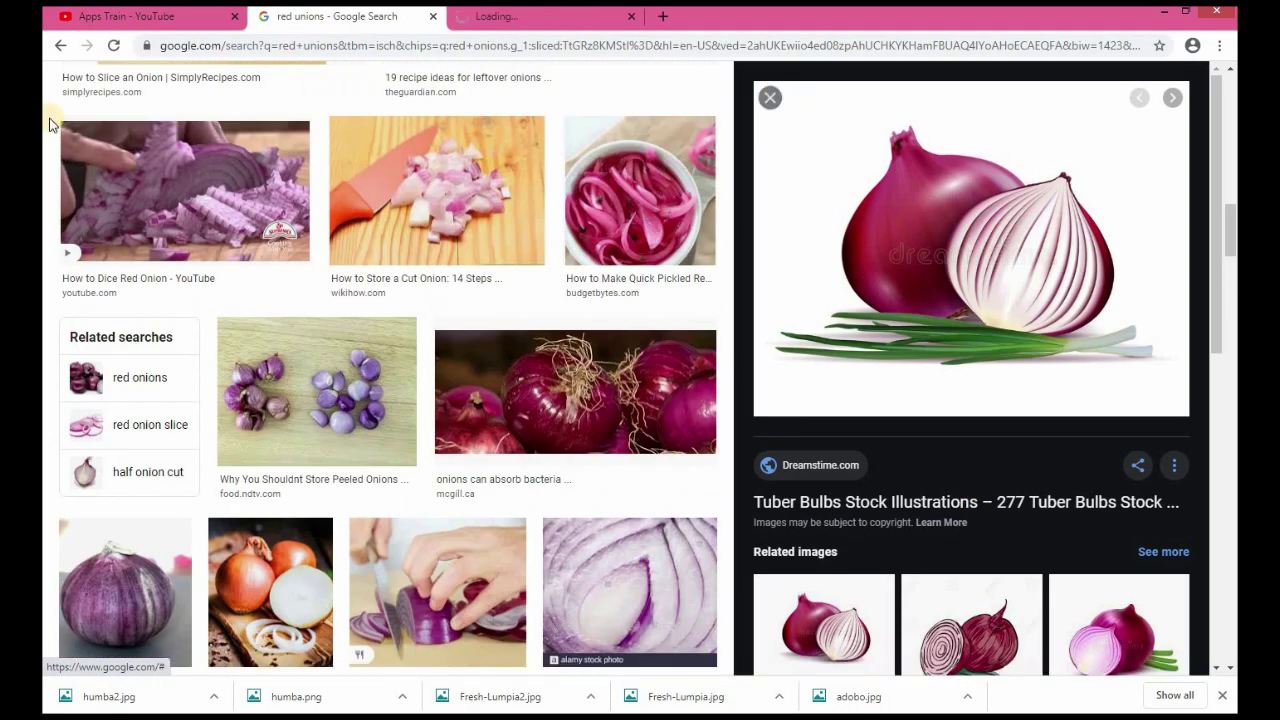
pyautogui.middleClick(1125, 270)
# Step: Return to the New Onions illustration and save the image in the recipe sample project folder
pyautogui.press('Left')
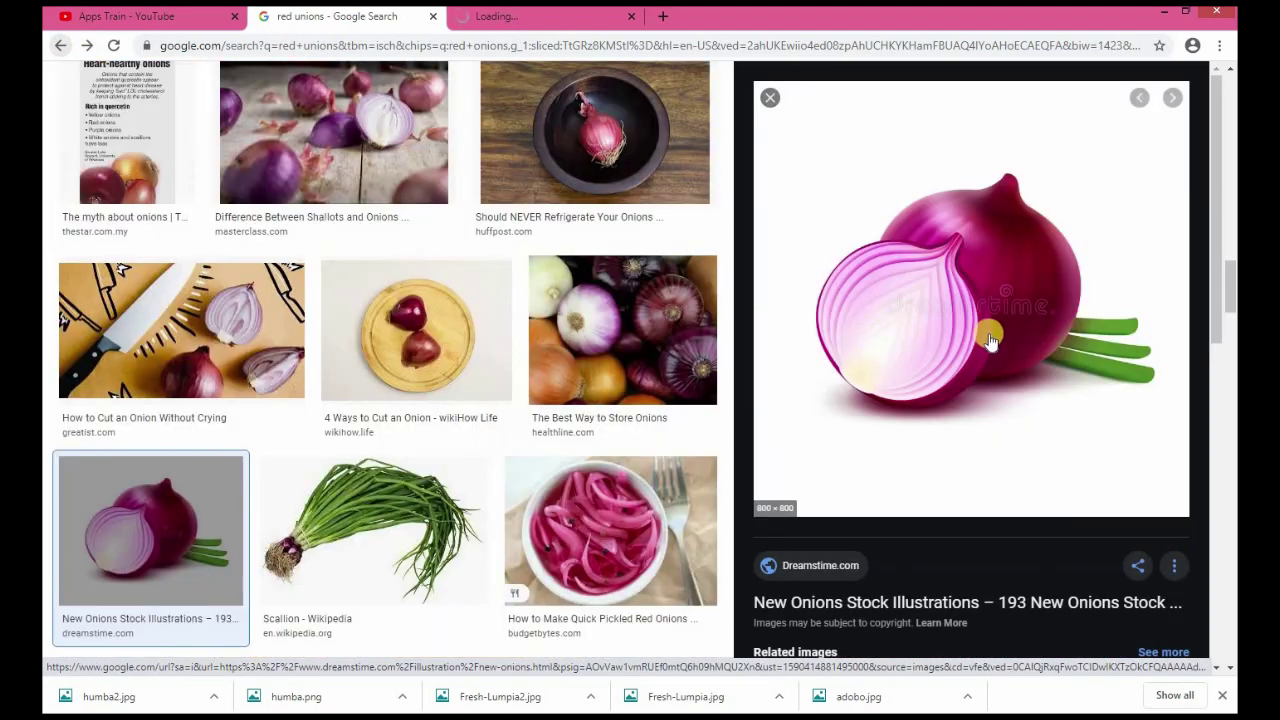
pyautogui.rightClick(923, 338)
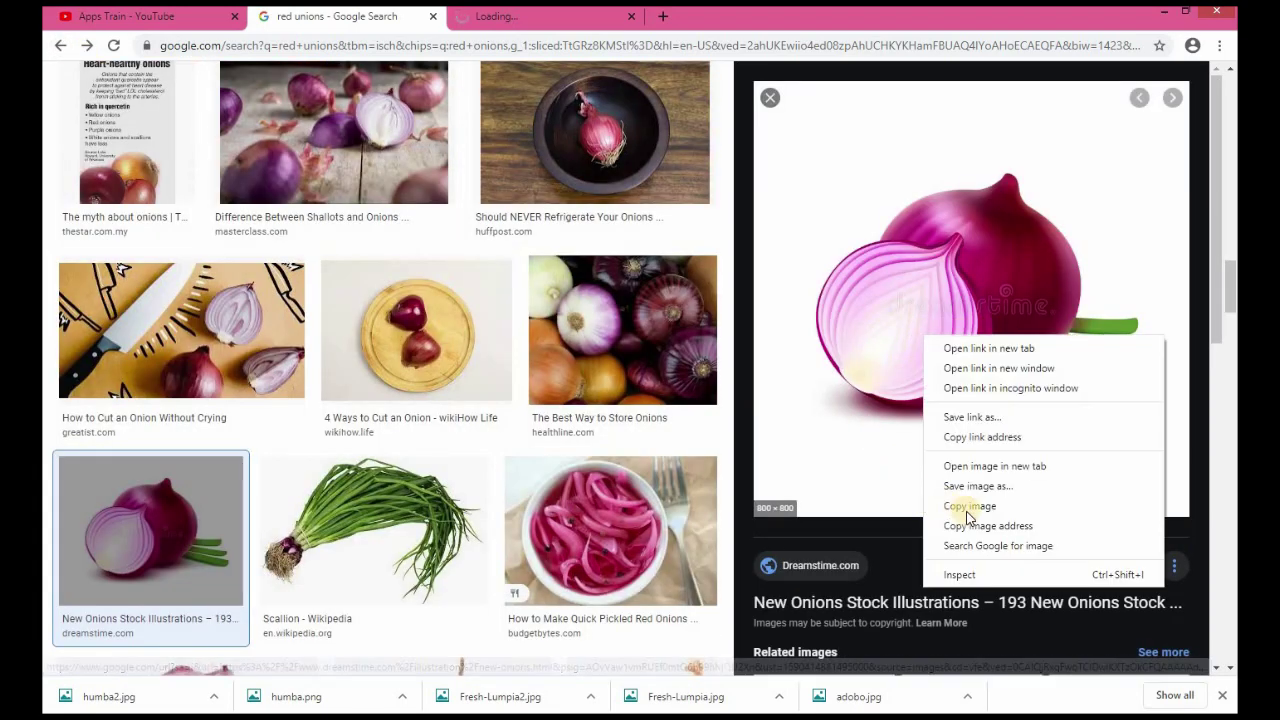
pyautogui.click(979, 486)
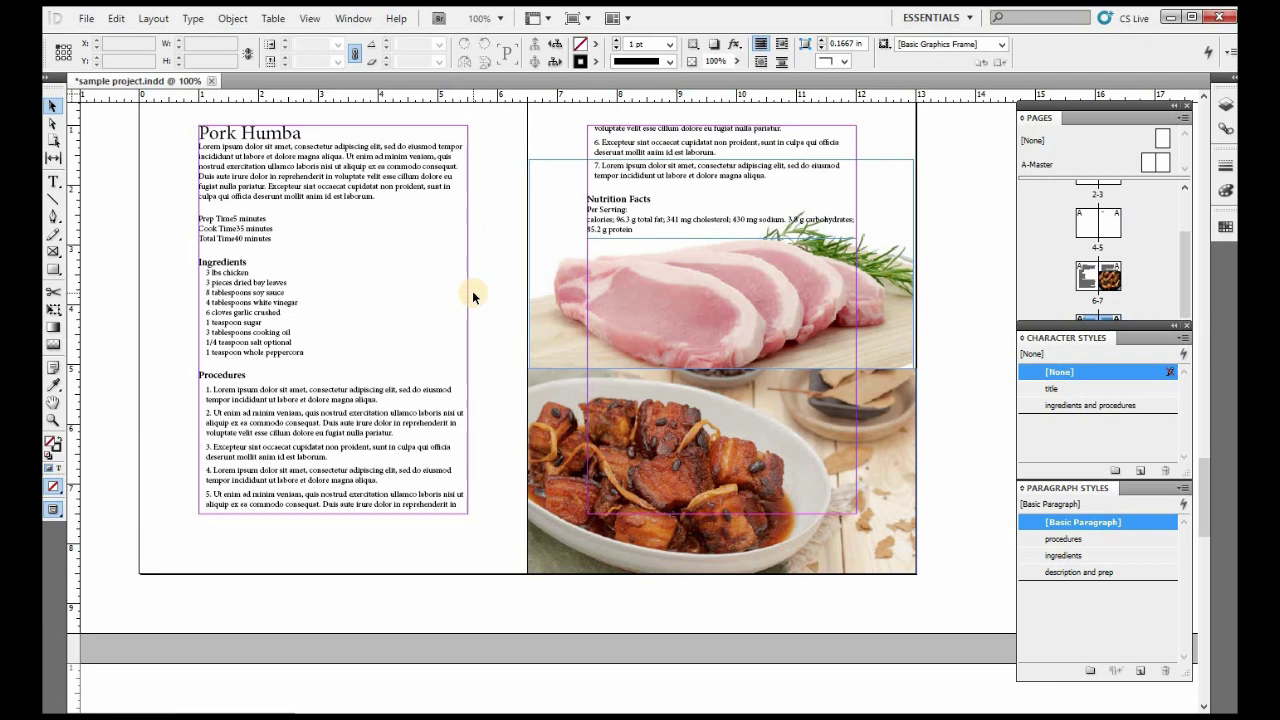
# Step: Back in InDesign, place the saved red onion image beside the Ingredients list, about 2.86 in square, at about X 3.25 in, Y 2.21 in
pyautogui.hotkey('ctrl', 'd')
pyautogui.click(660, 455)
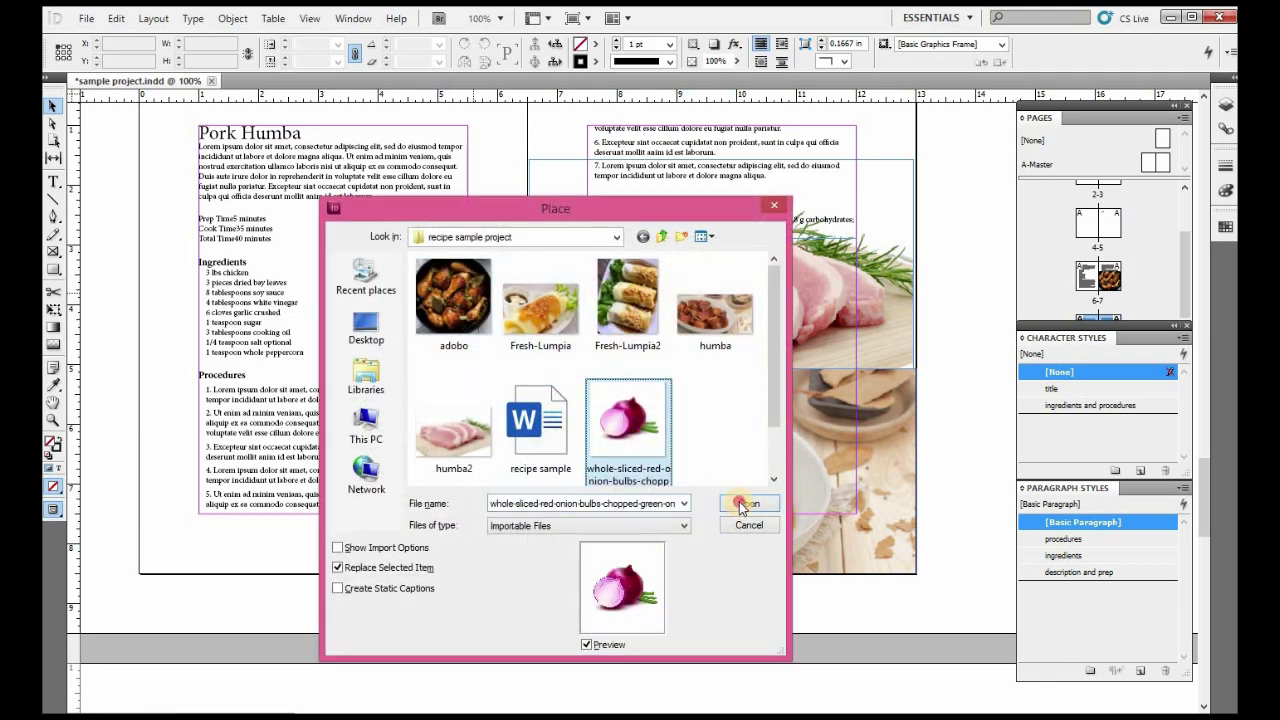
pyautogui.press('Return')
pyautogui.moveTo(338, 226); pyautogui.dragTo(509, 397)
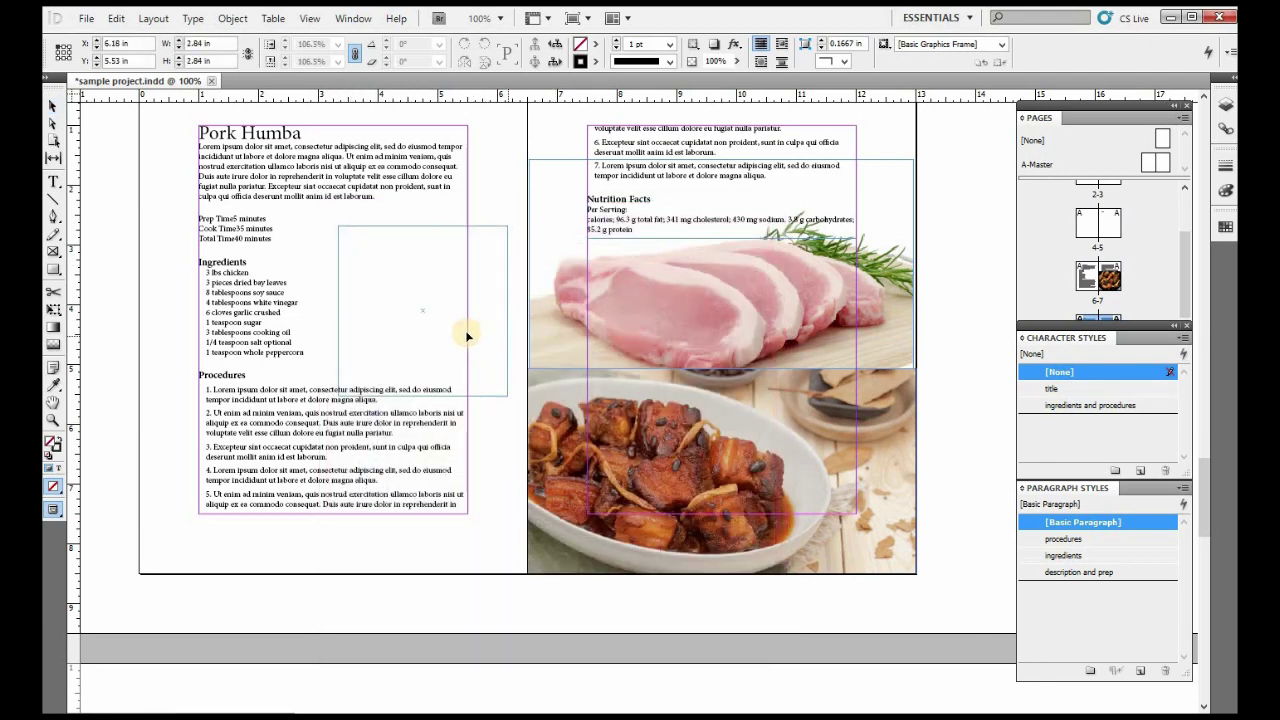
pyautogui.moveTo(491, 327); pyautogui.dragTo(486, 298)
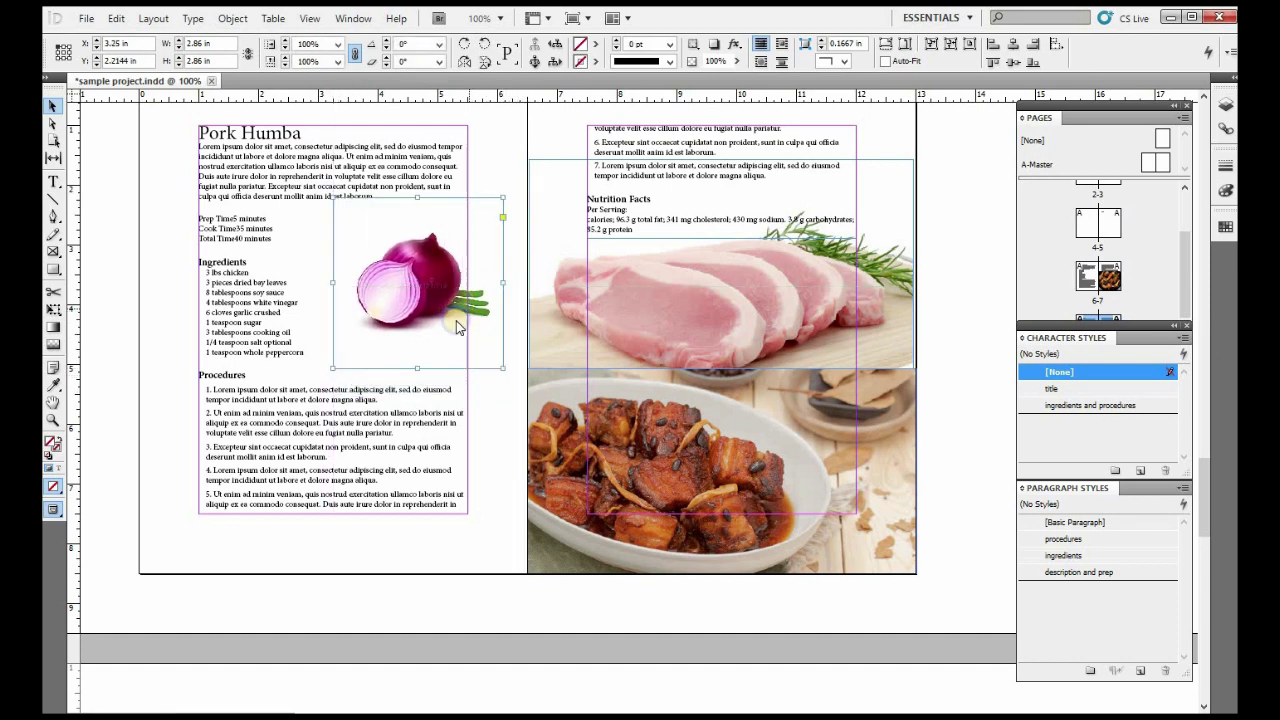
# Step: Send the red onion image to the back, behind the left-page recipe text
pyautogui.rightClick(458, 312)
pyautogui.moveTo(505, 395)
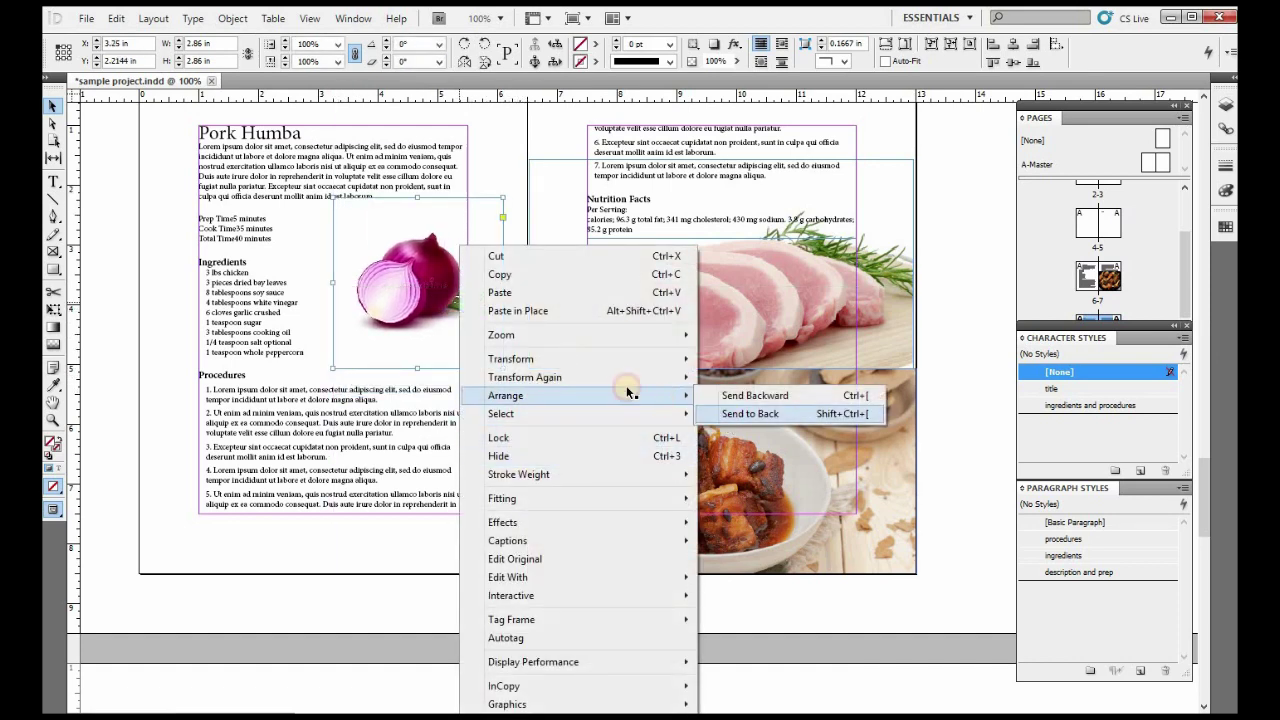
pyautogui.click(735, 414)
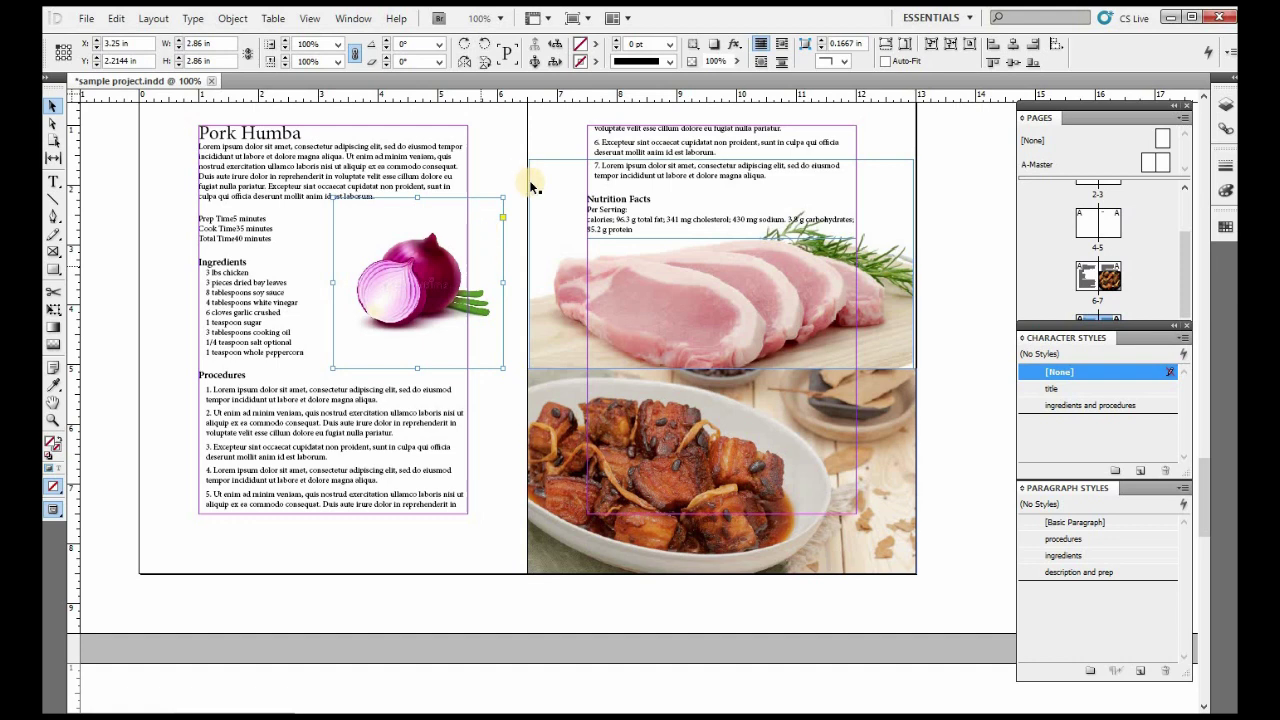
# Step: Enlarge the red onion image to about 4.35 in square and move it to about X 2.90 in, Y 1.52 in
pyautogui.moveTo(505, 195); pyautogui.dragTo(594, 129)
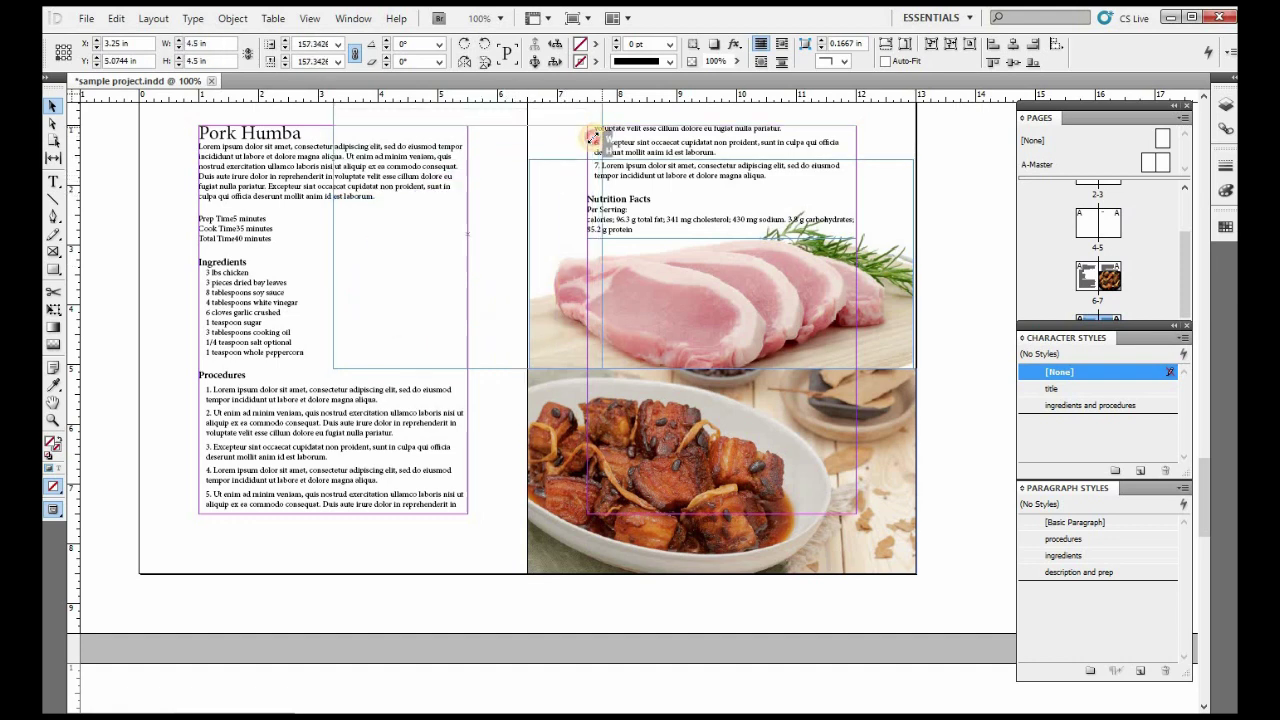
pyautogui.moveTo(494, 236); pyautogui.dragTo(474, 284)
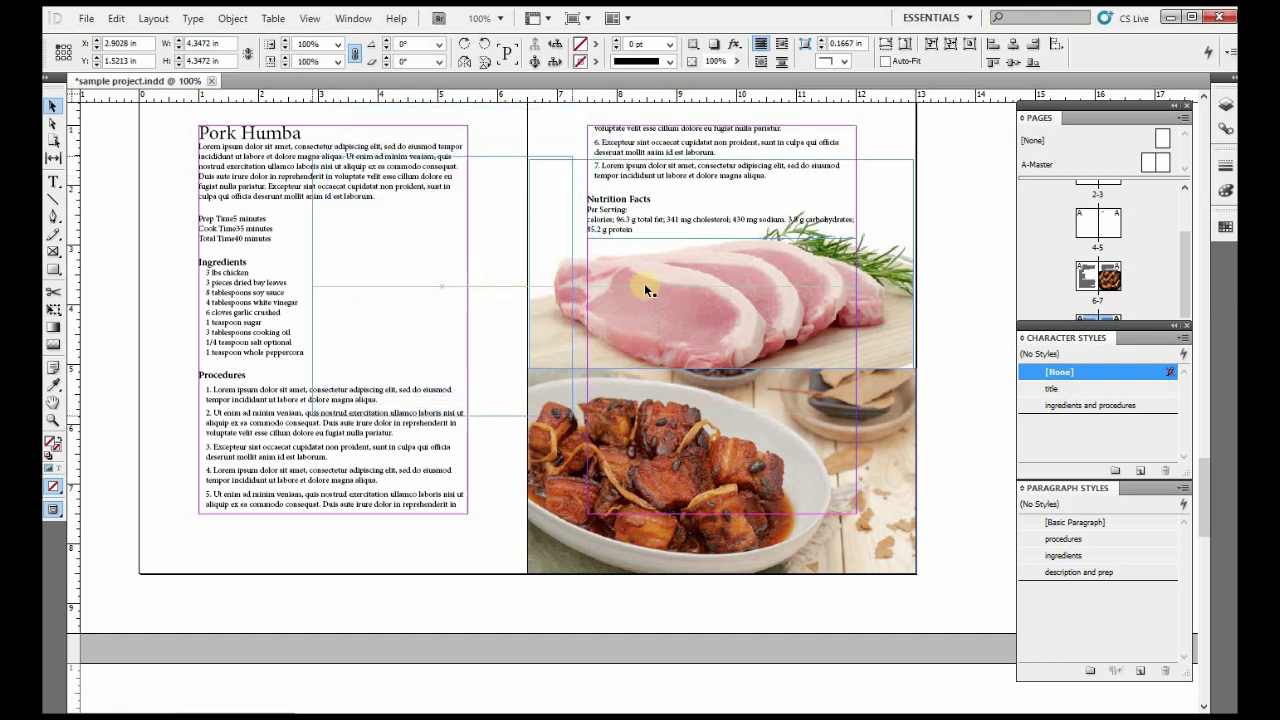
pyautogui.click(969, 196)
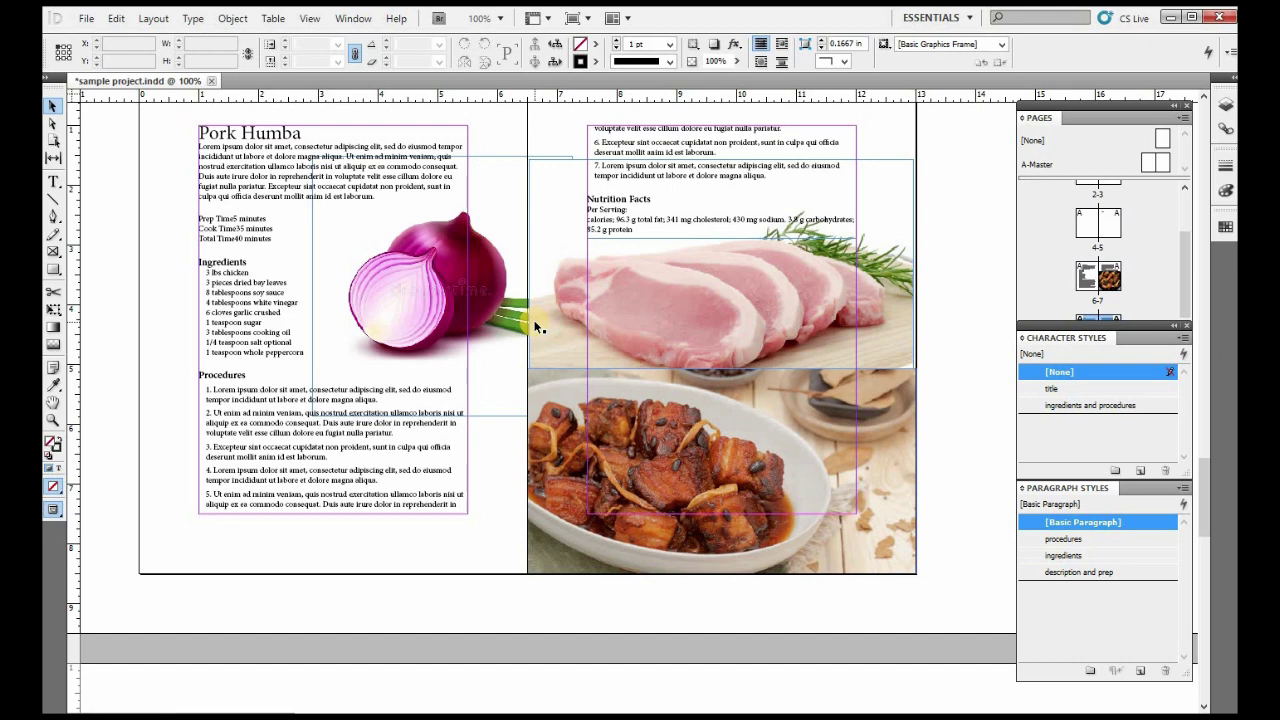
pyautogui.click(745, 330)
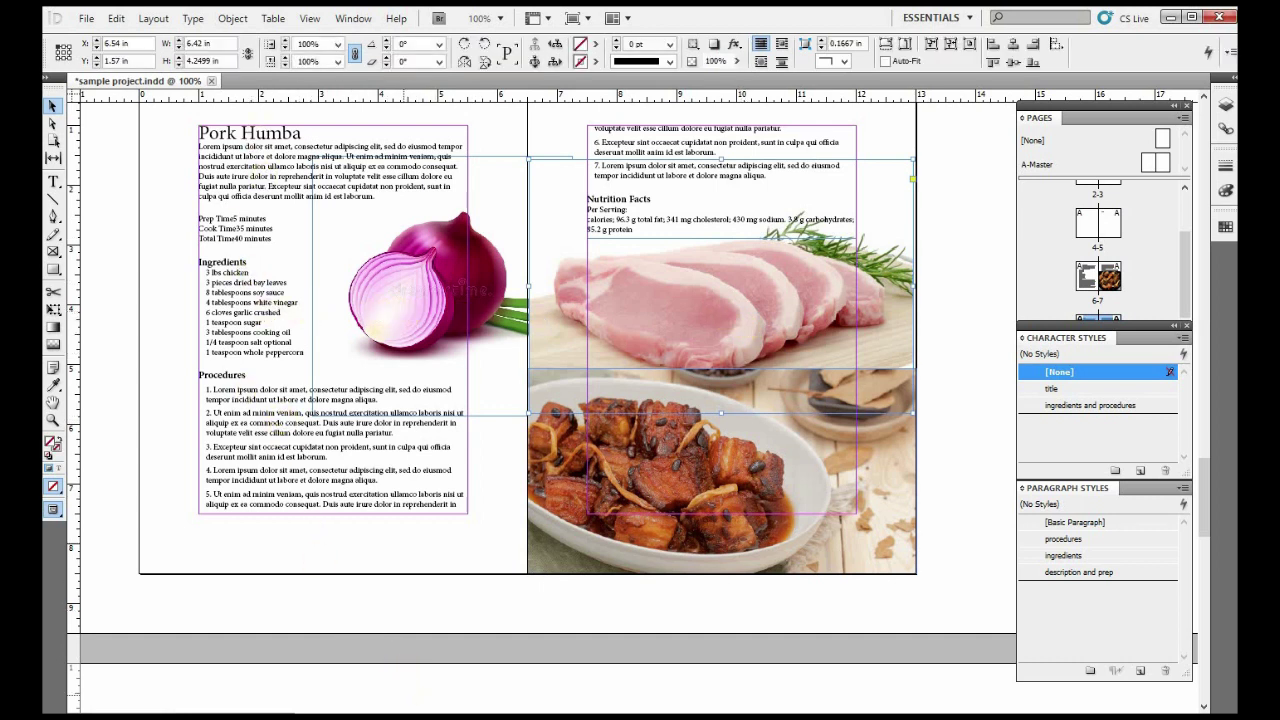
# Step: Switch to the browser, close the Tuber Bulbs page, and search Google Images for "recipe book design" to examine layout ideas
pyautogui.hotkey('alt', 'Tab')
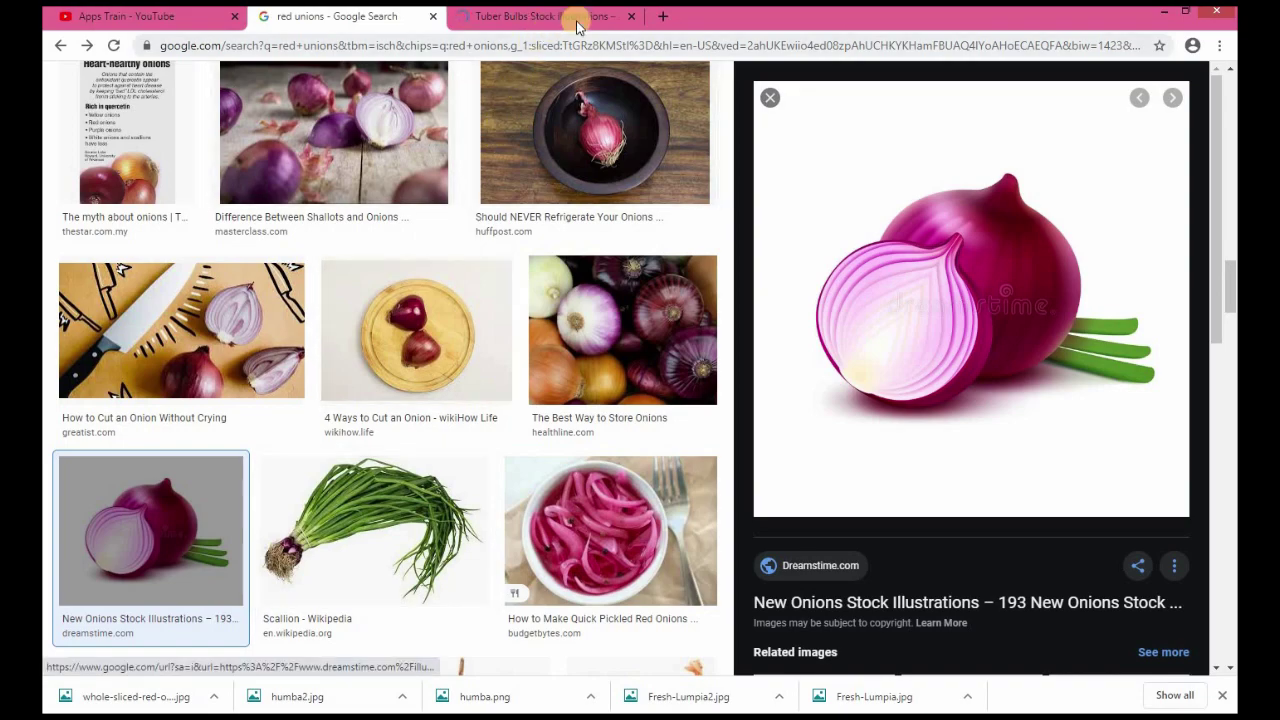
pyautogui.click(631, 16)
pyautogui.scroll(4, 433, 528)
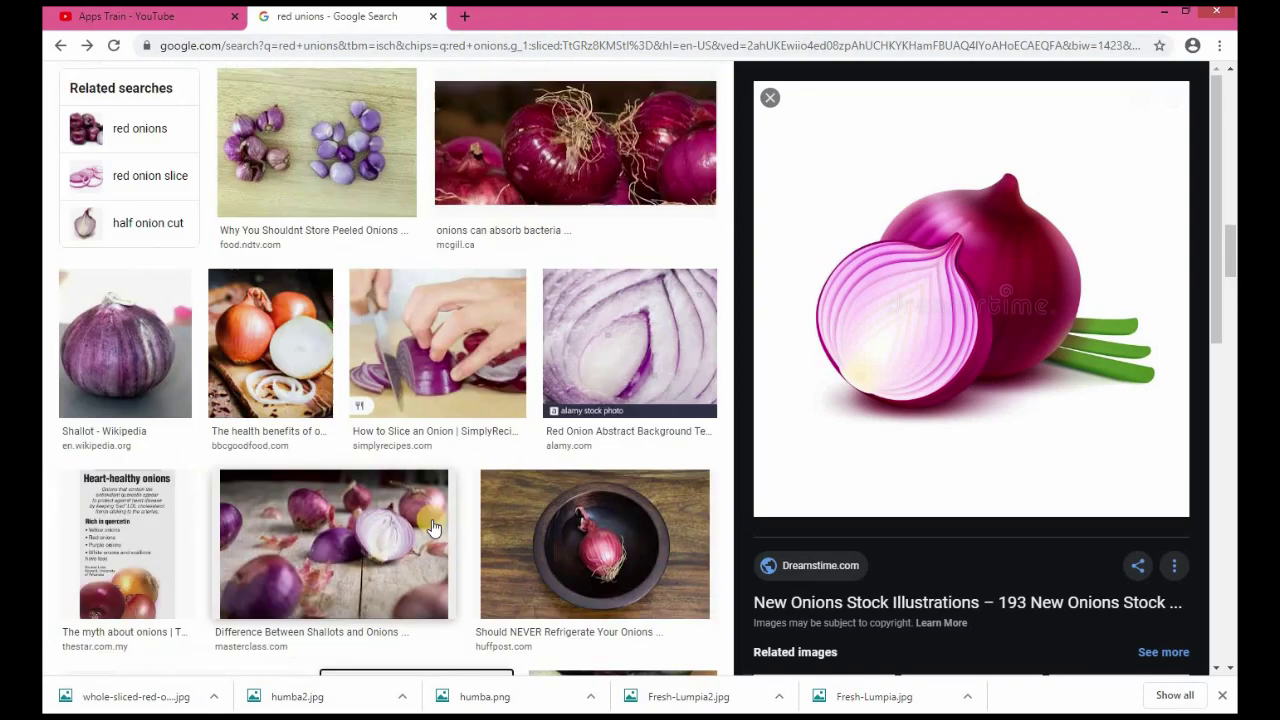
pyautogui.scroll(10, 433, 528)
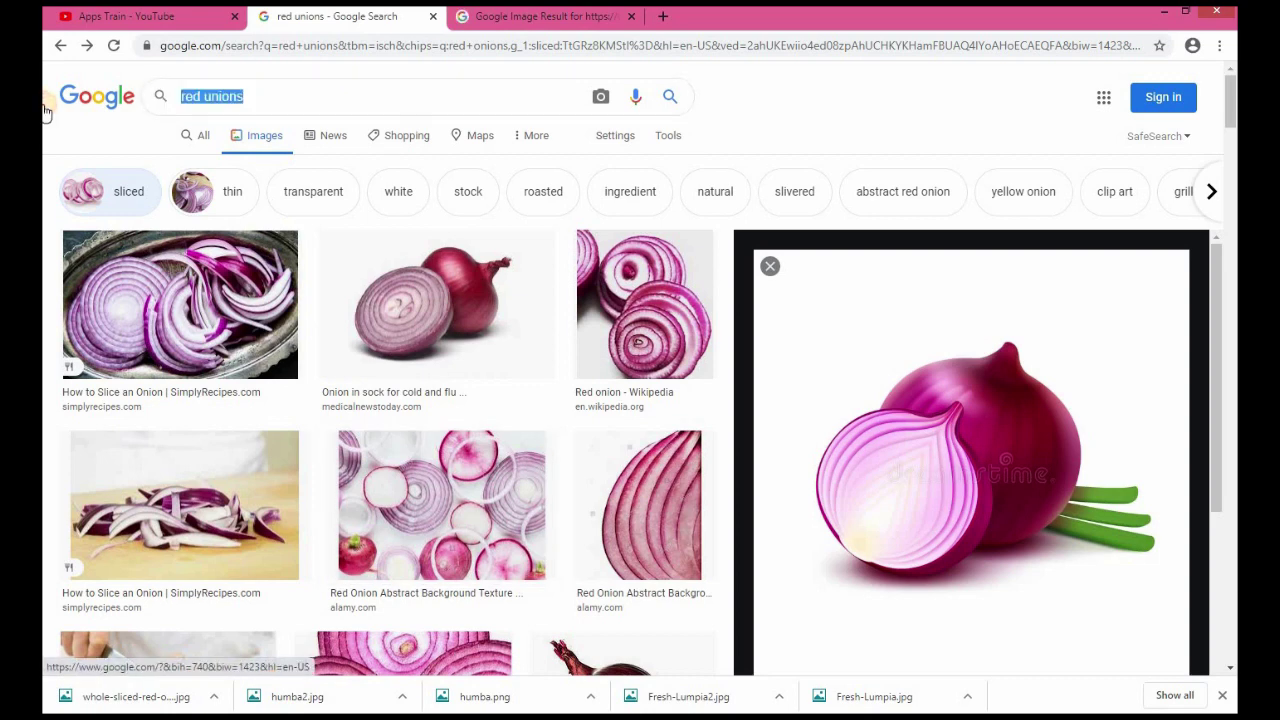
pyautogui.write('cipe boo')
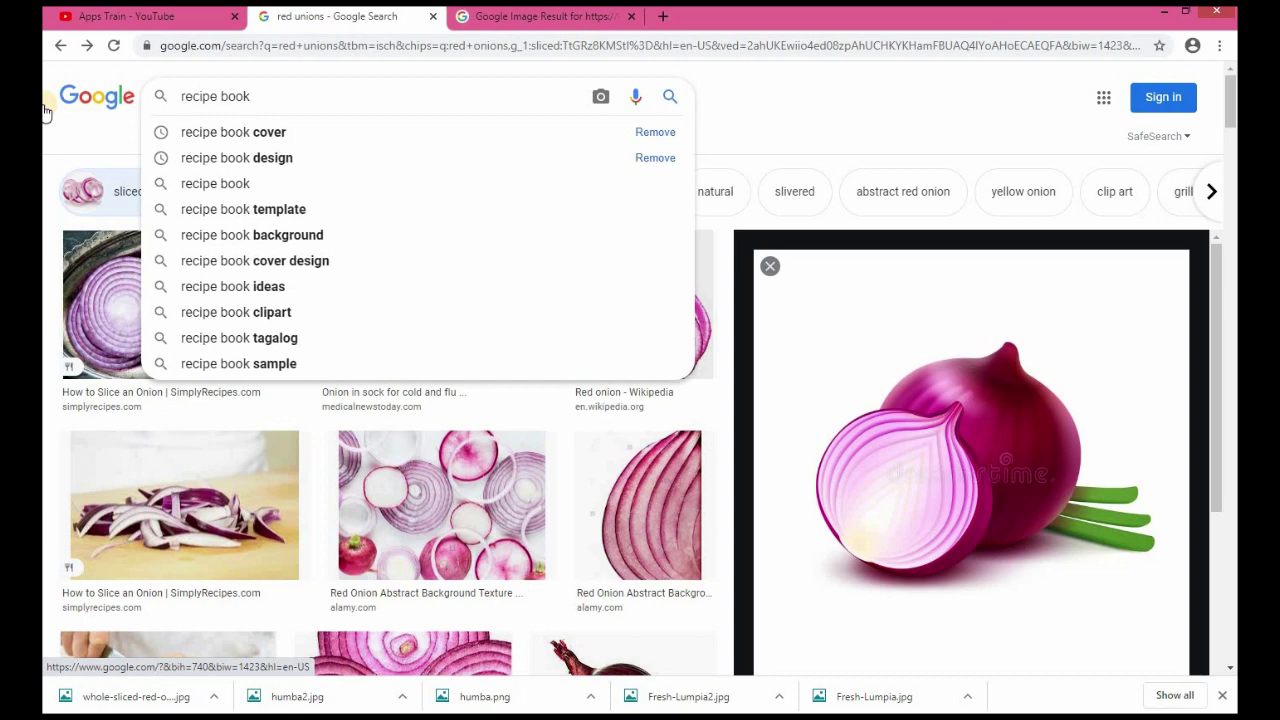
pyautogui.write('k')
pyautogui.click(220, 157)
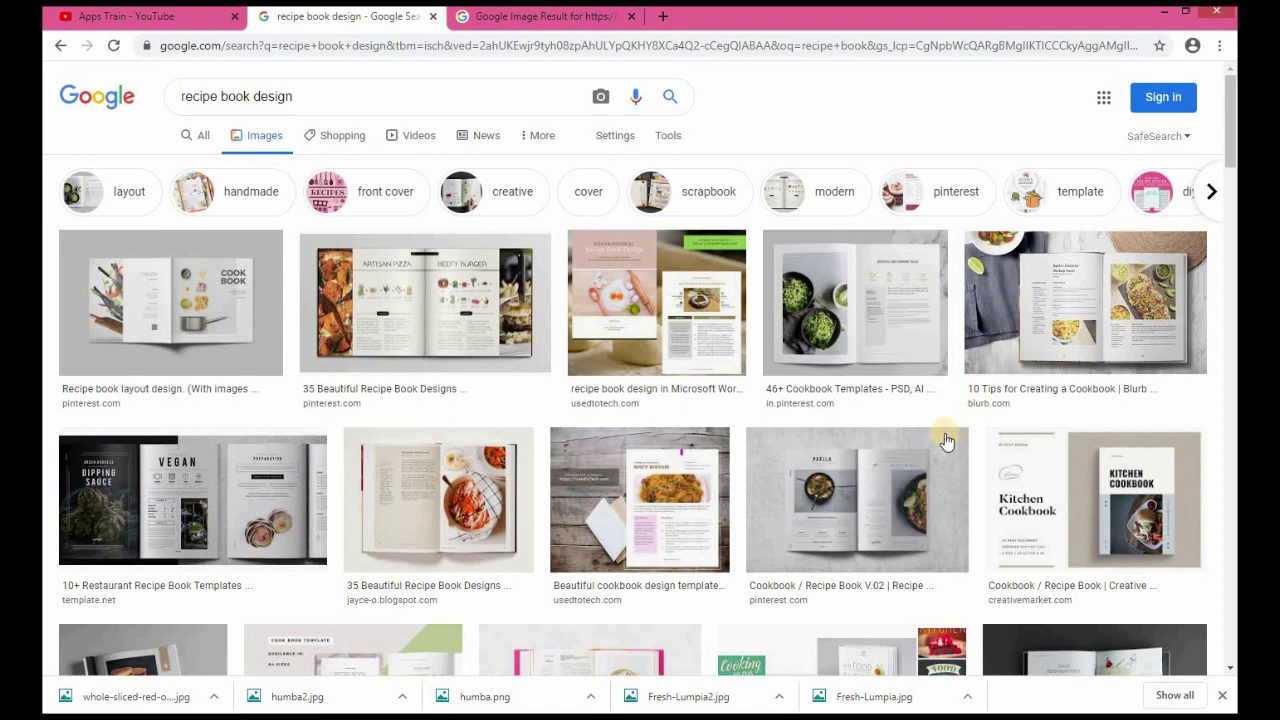
pyautogui.scroll(-3, 943, 434)
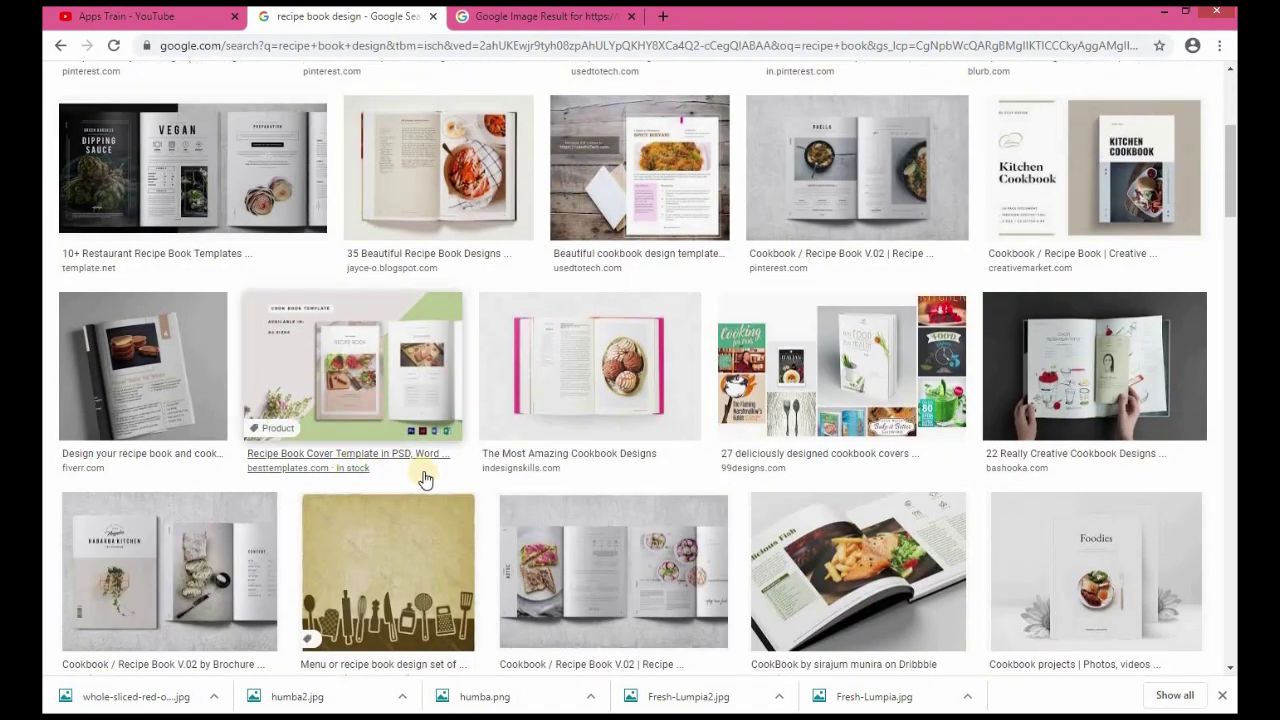
# Step: Open the "CookBook by sirajum munira on Dribbble" image result and examine its layout and related cookbook designs
pyautogui.scroll(-3, 420, 474)
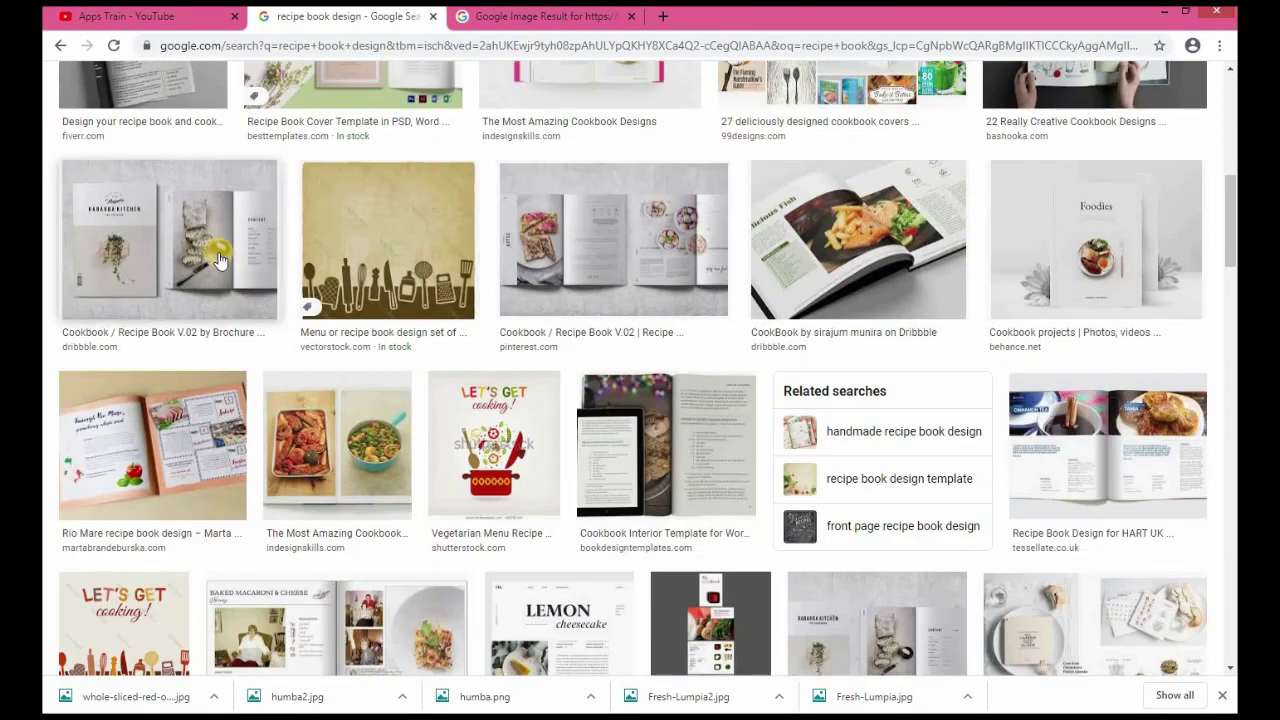
pyautogui.click(860, 282)
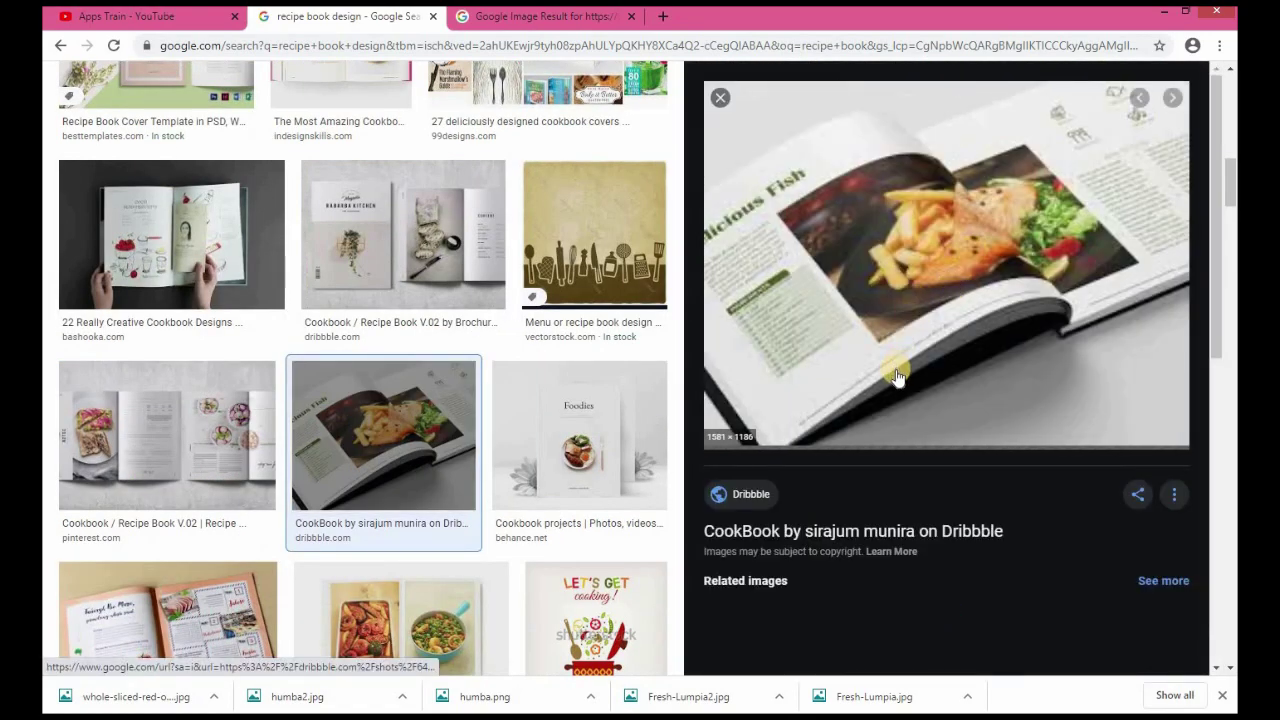
pyautogui.scroll(-3, 897, 385)
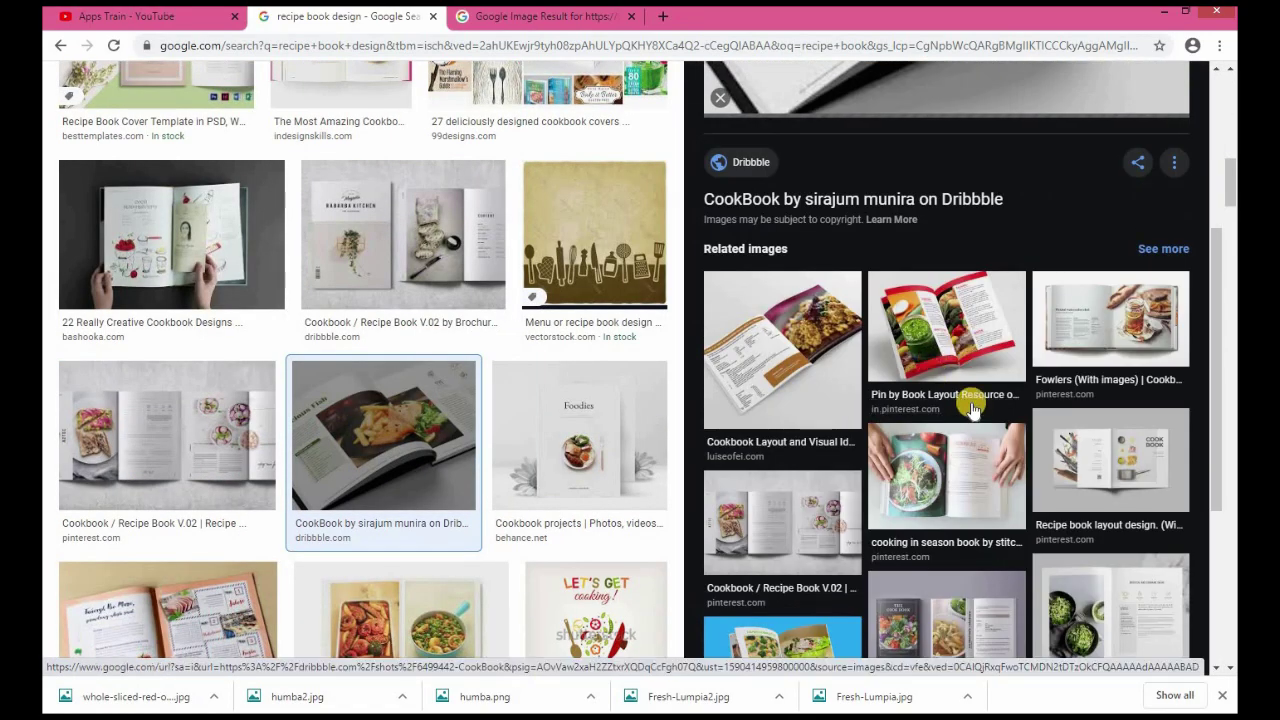
pyautogui.scroll(-2, 940, 515)
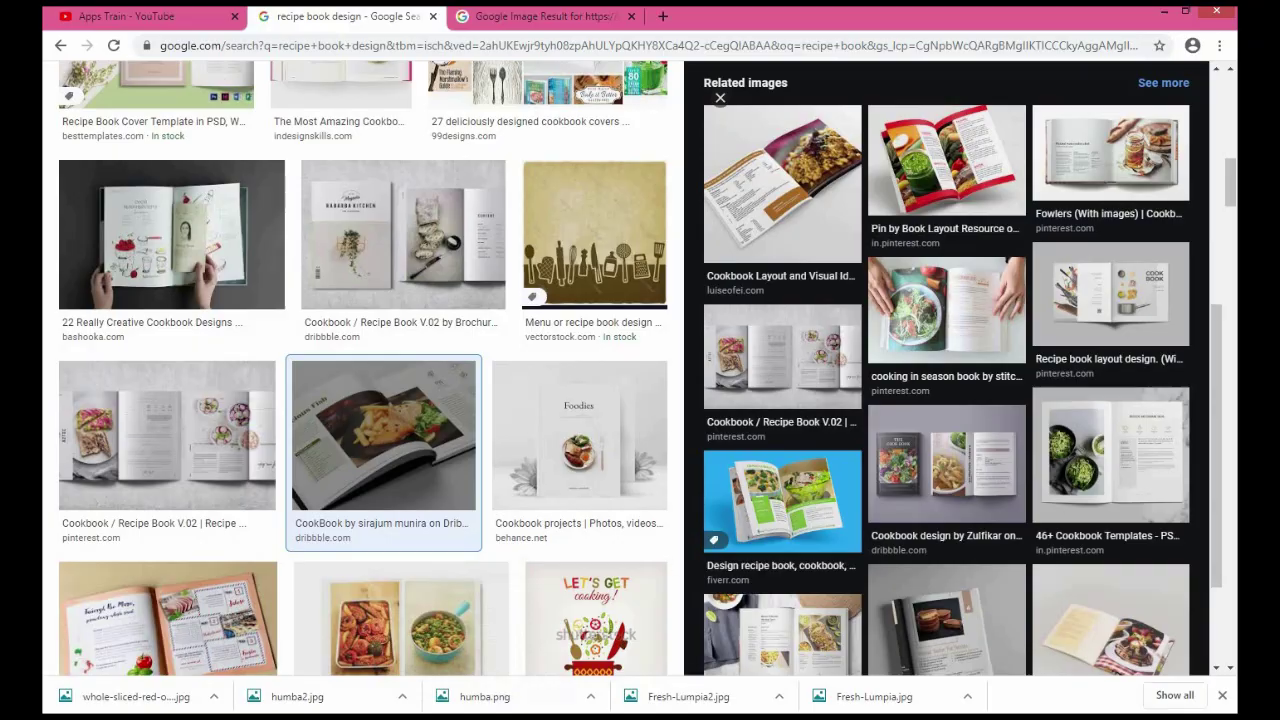
# Step: Go back to the InDesign document's empty spread below Pork Humba, and copy the complete Fresh Lumpia recipe text from the Word document
pyautogui.hotkey('alt', 'Tab')
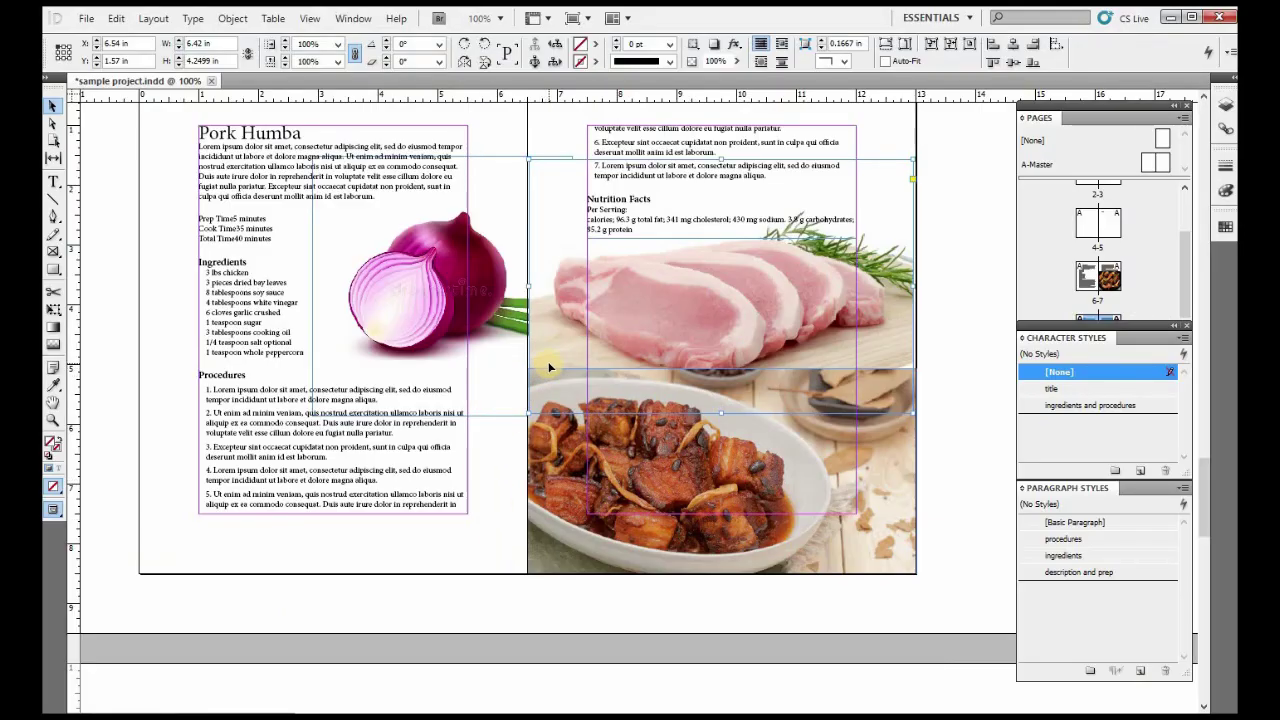
pyautogui.scroll(-4, 606, 380)
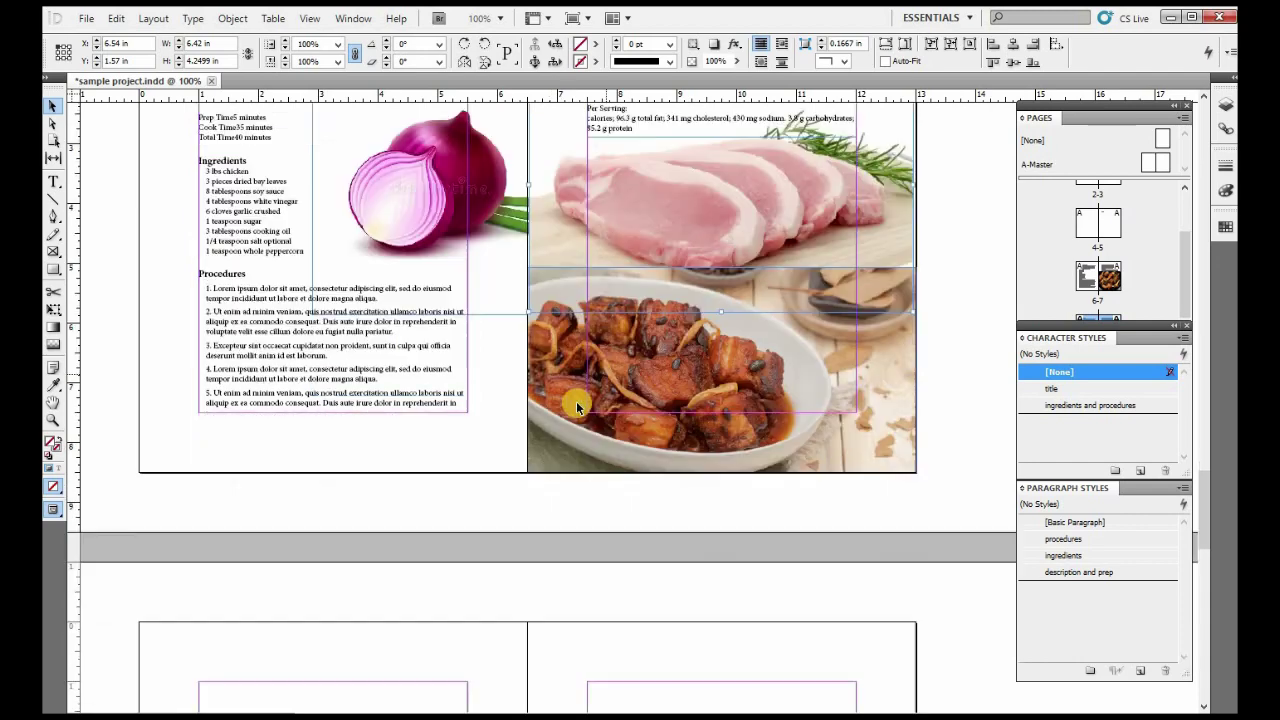
pyautogui.scroll(5, 578, 402)
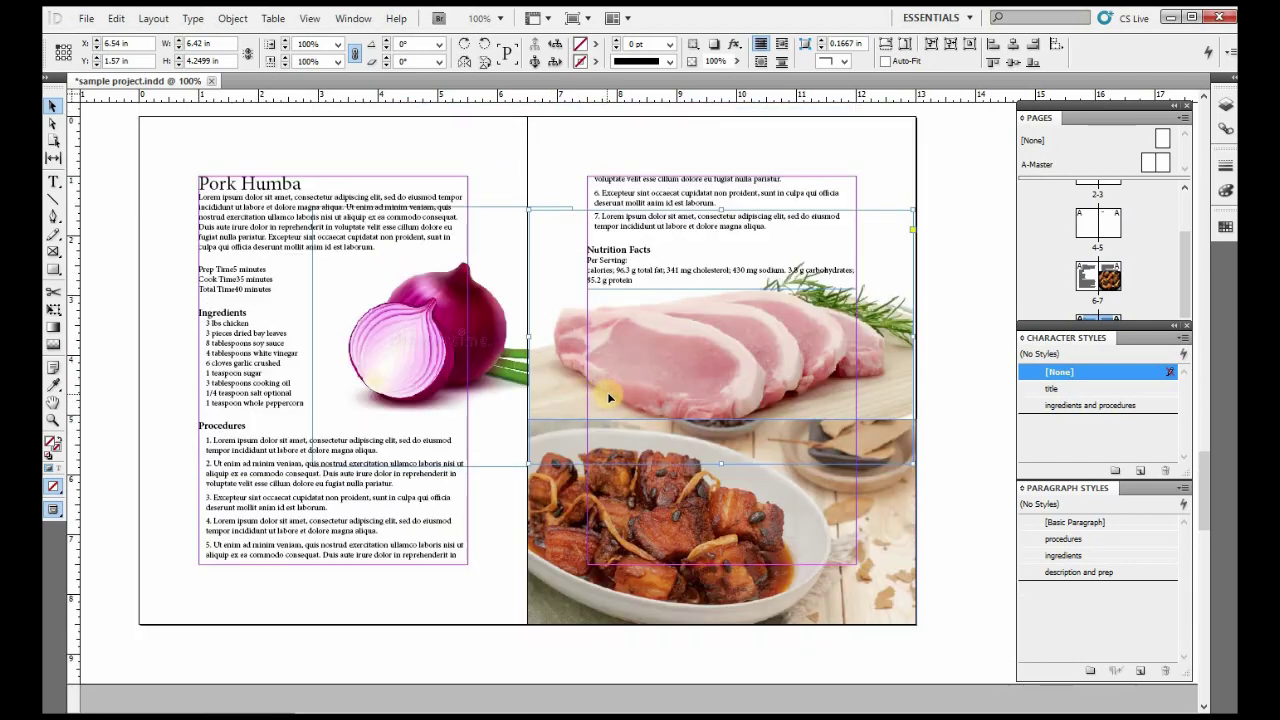
pyautogui.scroll(-10, 608, 398)
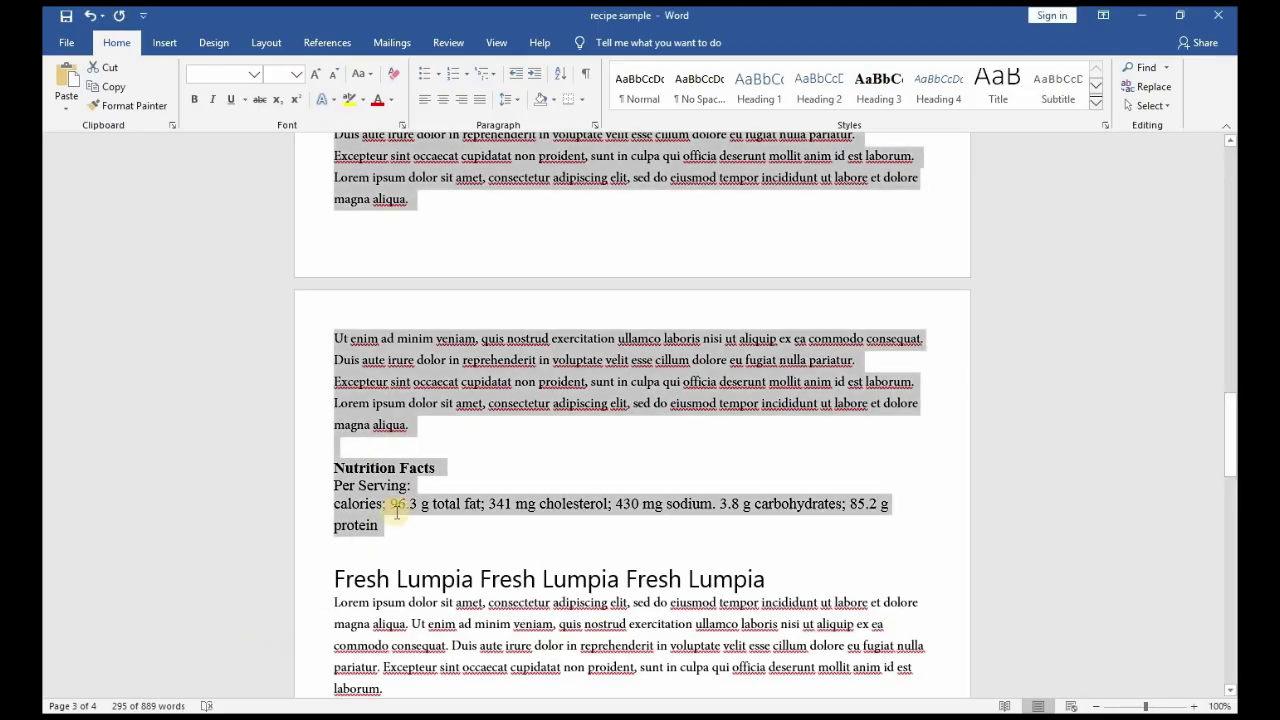
pyautogui.scroll(-4, 323, 450)
pyautogui.moveTo(372, 412); pyautogui.dragTo(450, 532)
pyautogui.scroll(-1, 450, 532)
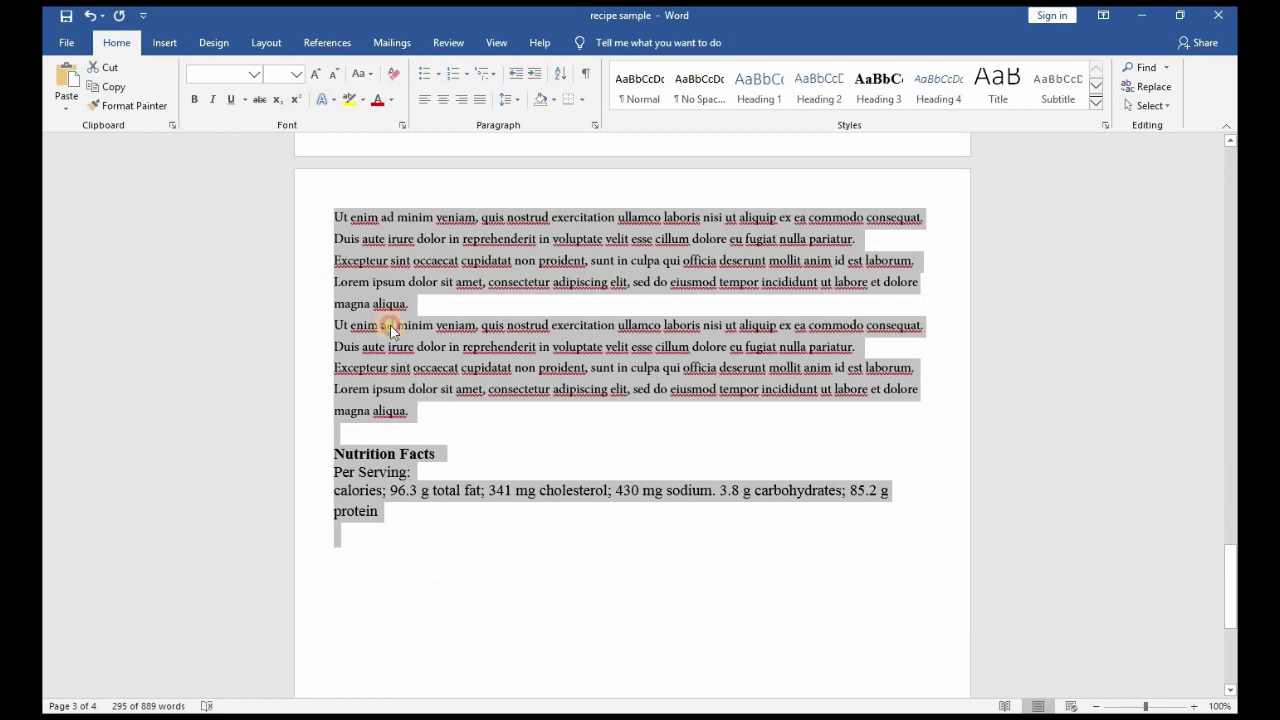
pyautogui.rightClick(392, 284)
pyautogui.click(429, 312)
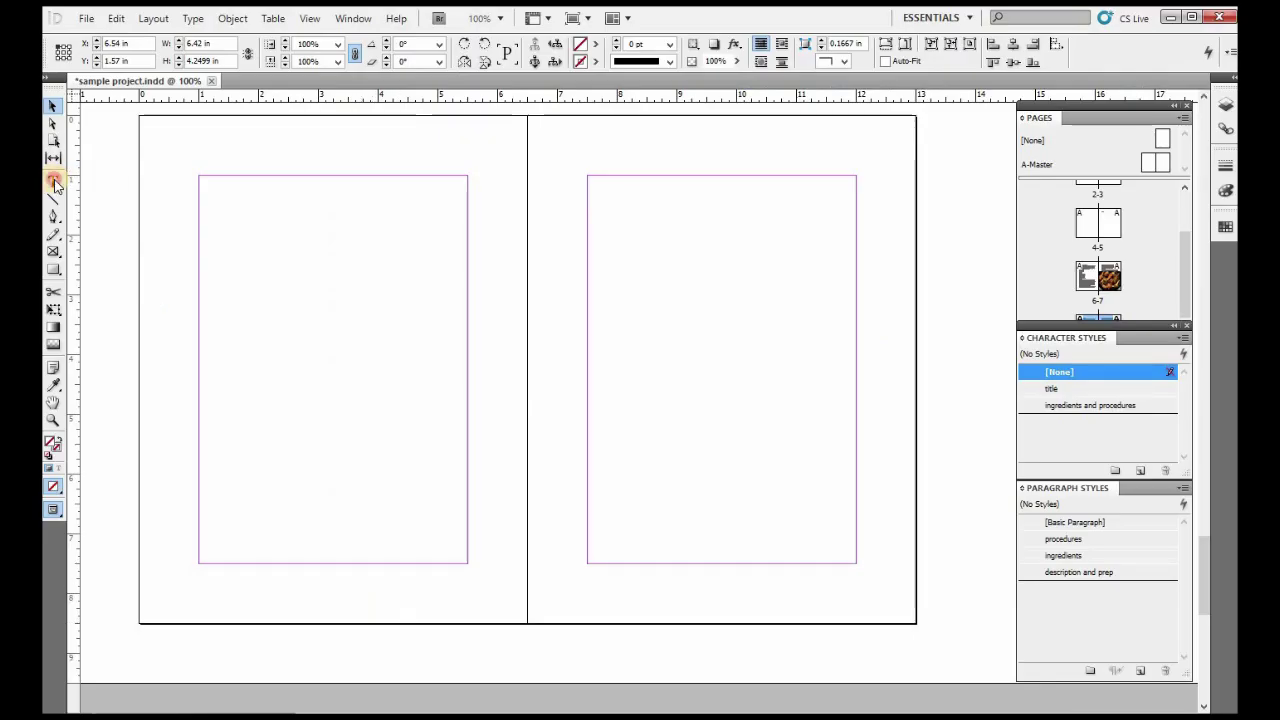
# Step: Draw a text frame about 4.56 by 6.5 in within the left page margins of the empty spread and paste the Fresh Lumpia text
pyautogui.click(54, 183)
pyautogui.click(199, 176)
pyautogui.moveTo(199, 176); pyautogui.dragTo(470, 562)
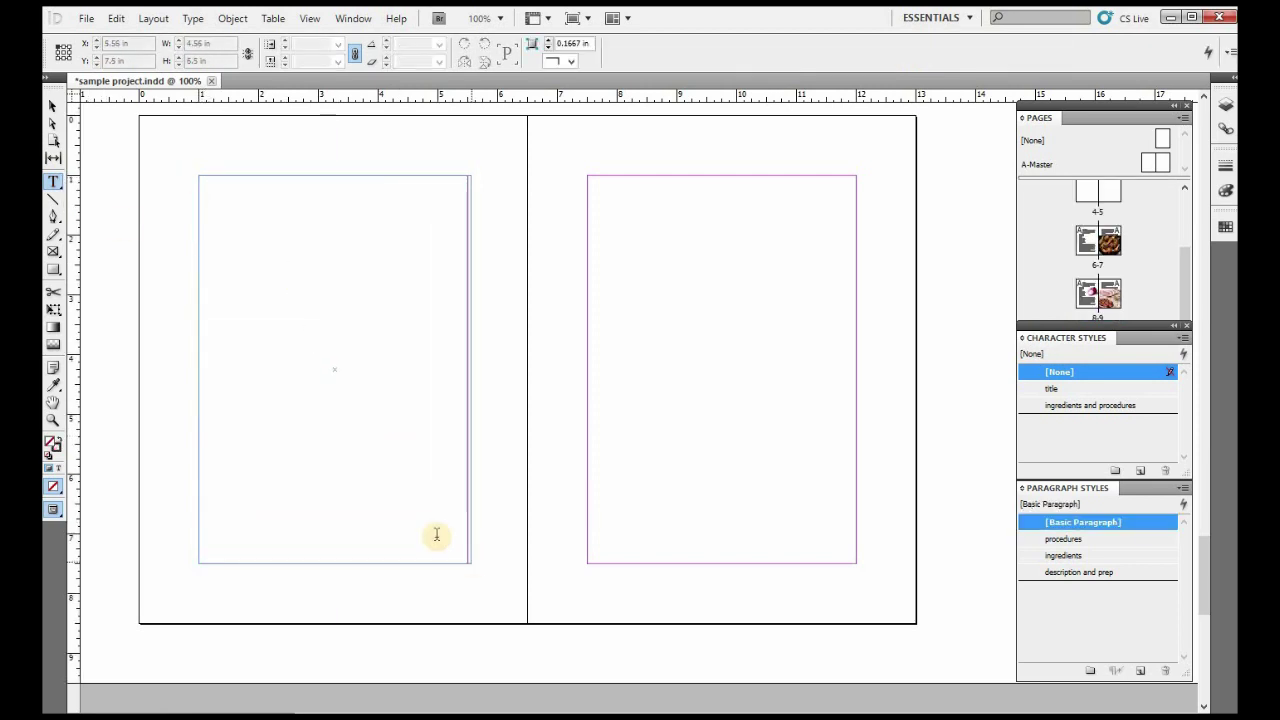
pyautogui.click(116, 18)
pyautogui.click(152, 115)
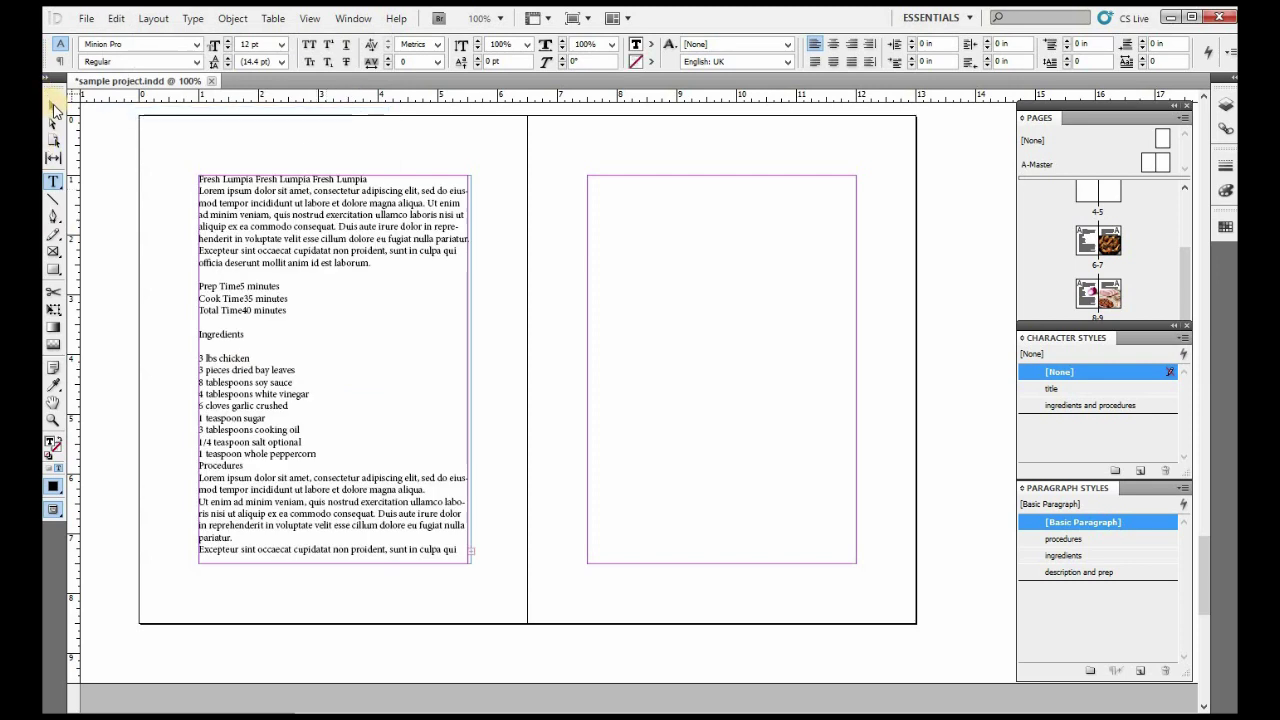
# Step: Thread the overset Fresh Lumpia text into a new 4.5 by 6.5 in frame within the right page margins
pyautogui.click(53, 106)
pyautogui.click(471, 552)
pyautogui.moveTo(588, 176); pyautogui.dragTo(857, 562)
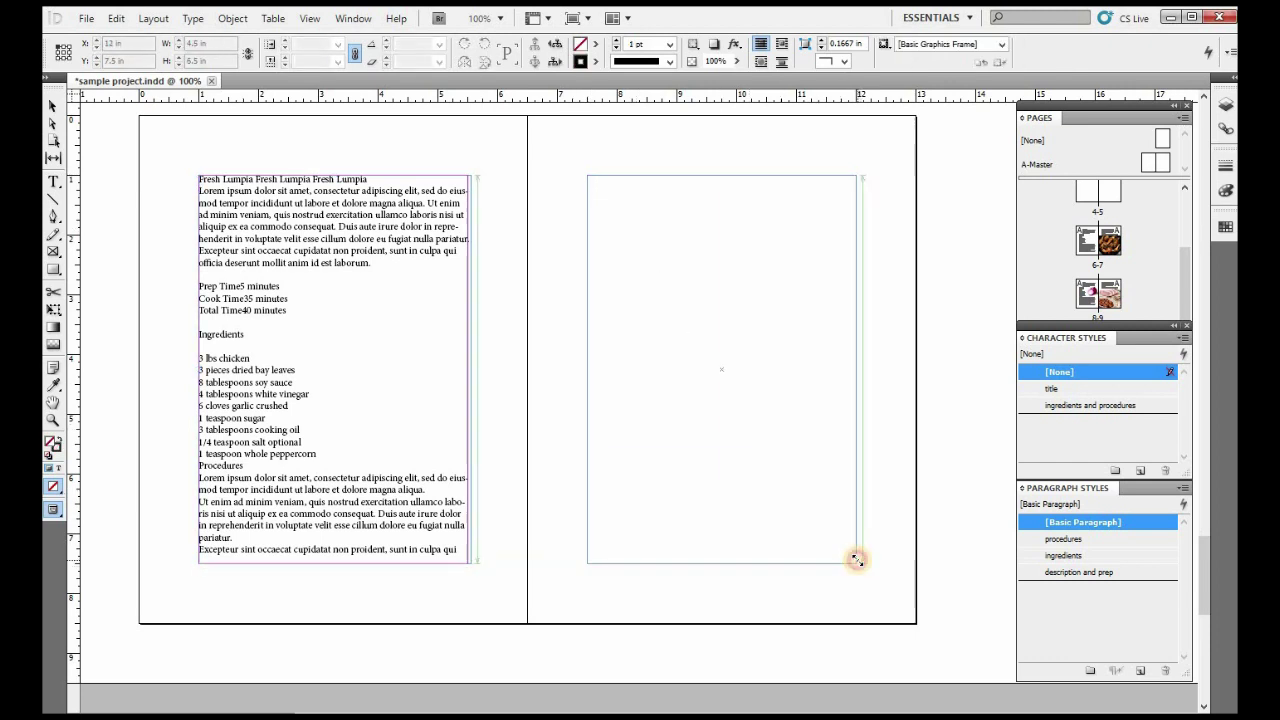
# Step: Apply the title character style to the Fresh Lumpia heading
pyautogui.click(54, 181)
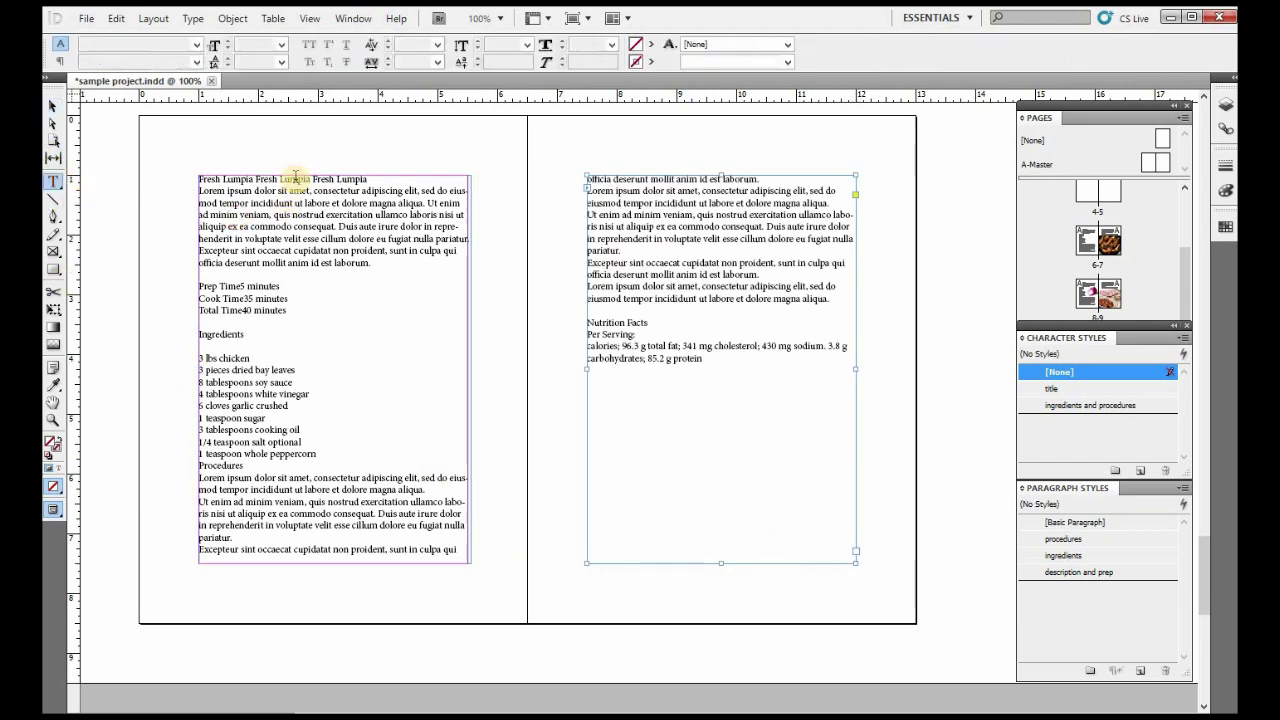
pyautogui.moveTo(372, 179); pyautogui.dragTo(199, 179)
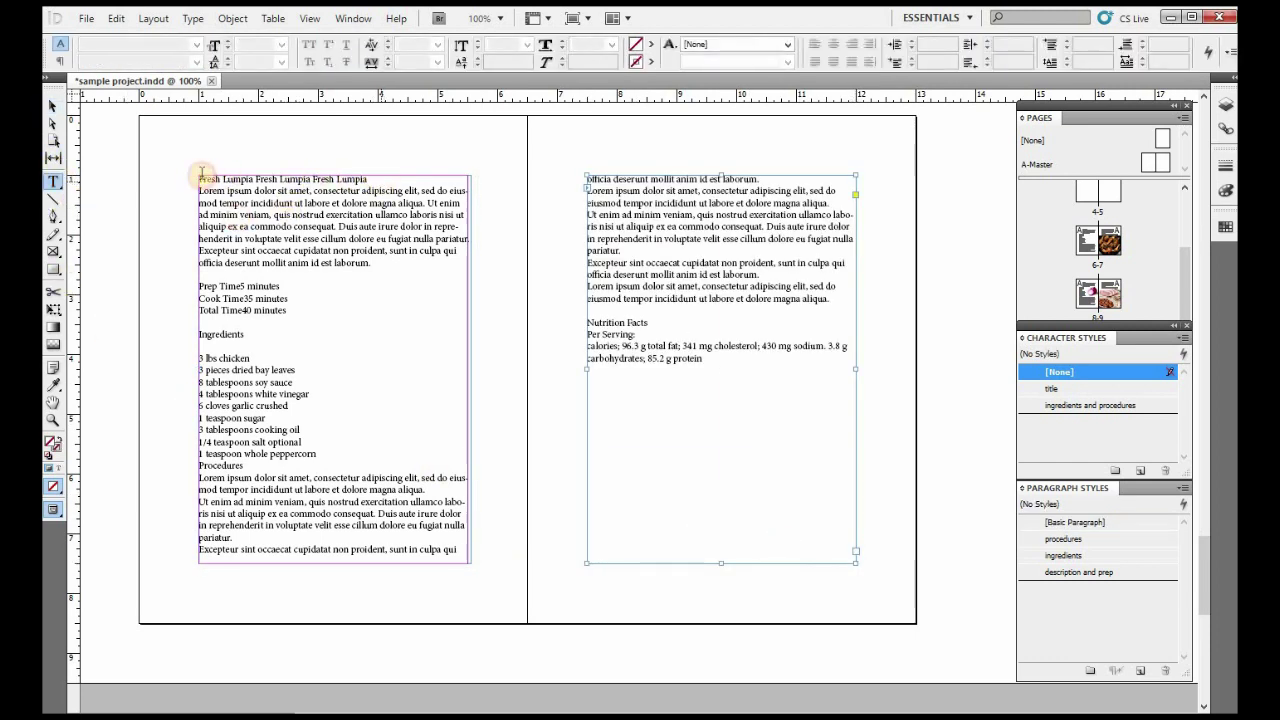
pyautogui.click(1053, 389)
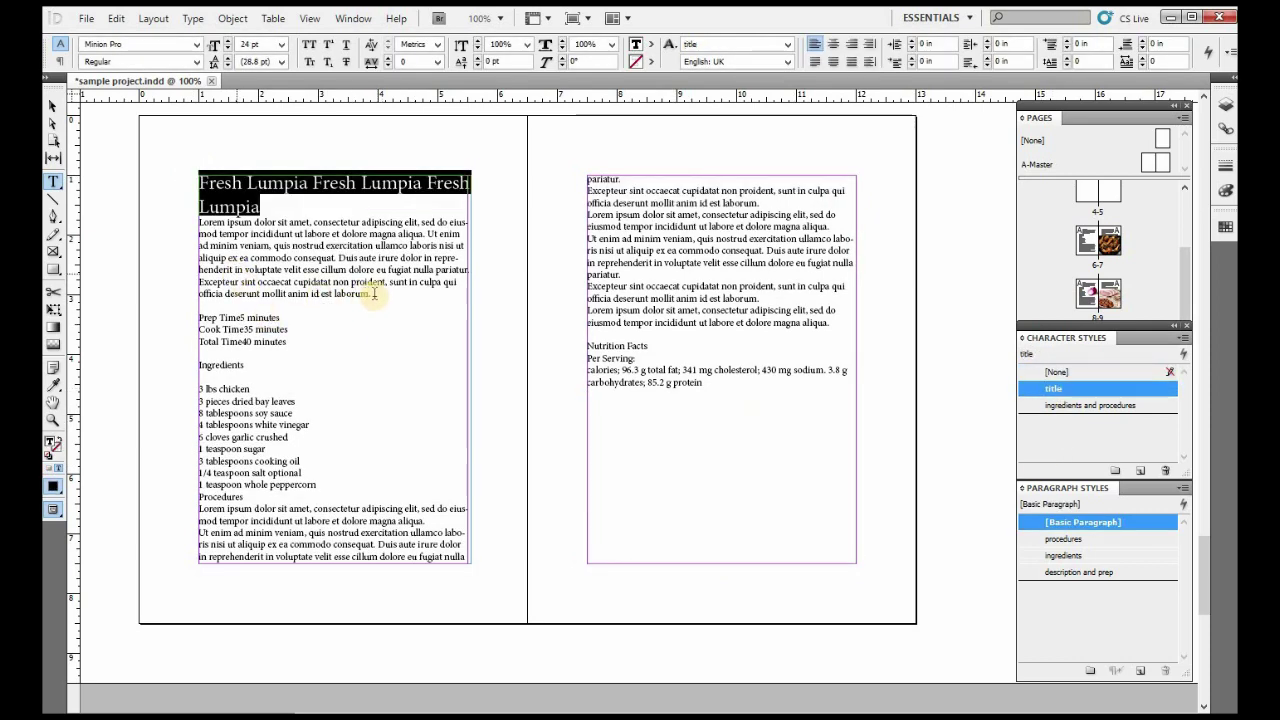
# Step: Apply the description and prep paragraph style to the introductory paragraph and the Prep, Cook and Total Time lines
pyautogui.moveTo(371, 294); pyautogui.dragTo(200, 220)
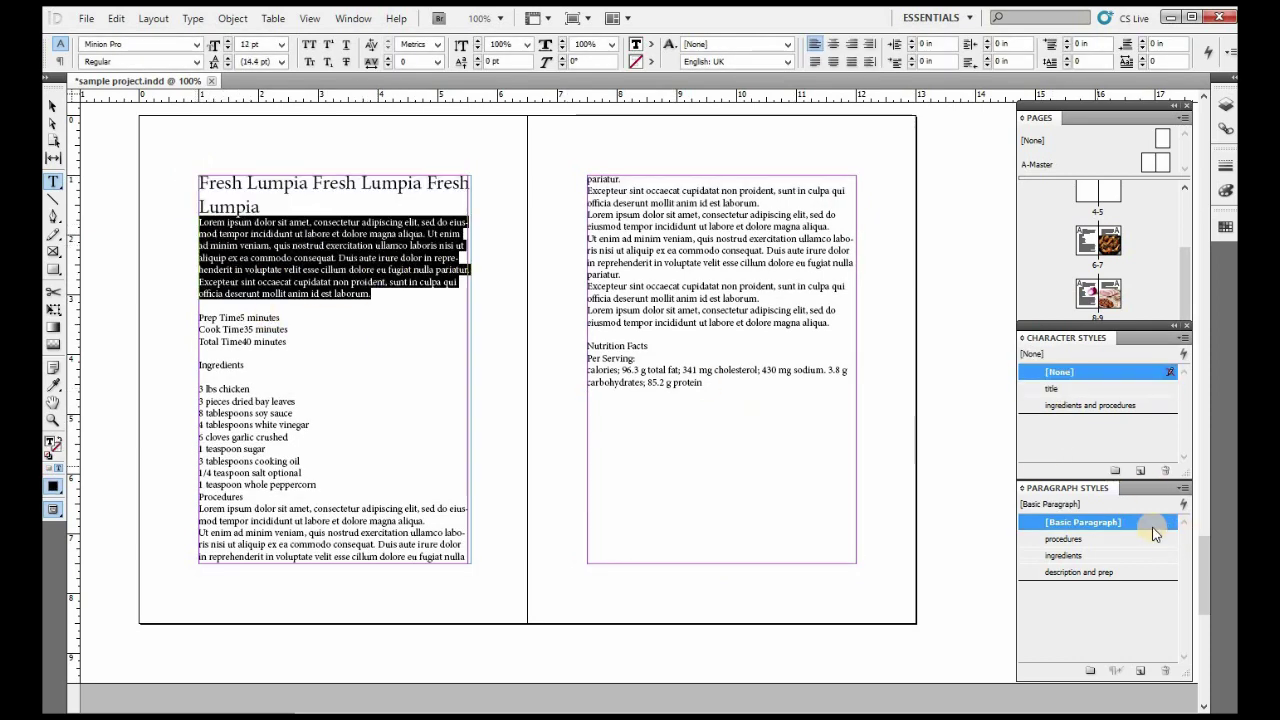
pyautogui.click(1090, 572)
pyautogui.moveTo(196, 289); pyautogui.dragTo(276, 314)
pyautogui.click(1090, 572)
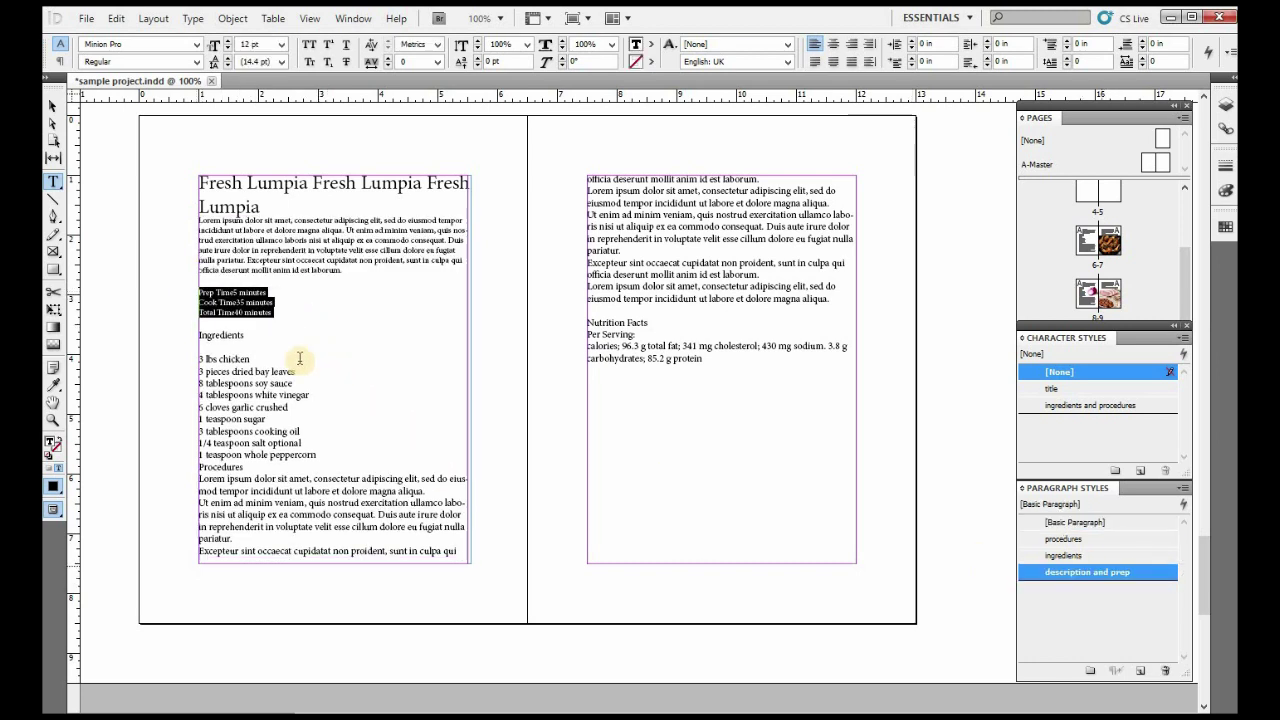
# Step: Apply the ingredients and procedures character style to the Ingredients heading and the ingredients paragraph style to the list beneath it
pyautogui.doubleClick(220, 336)
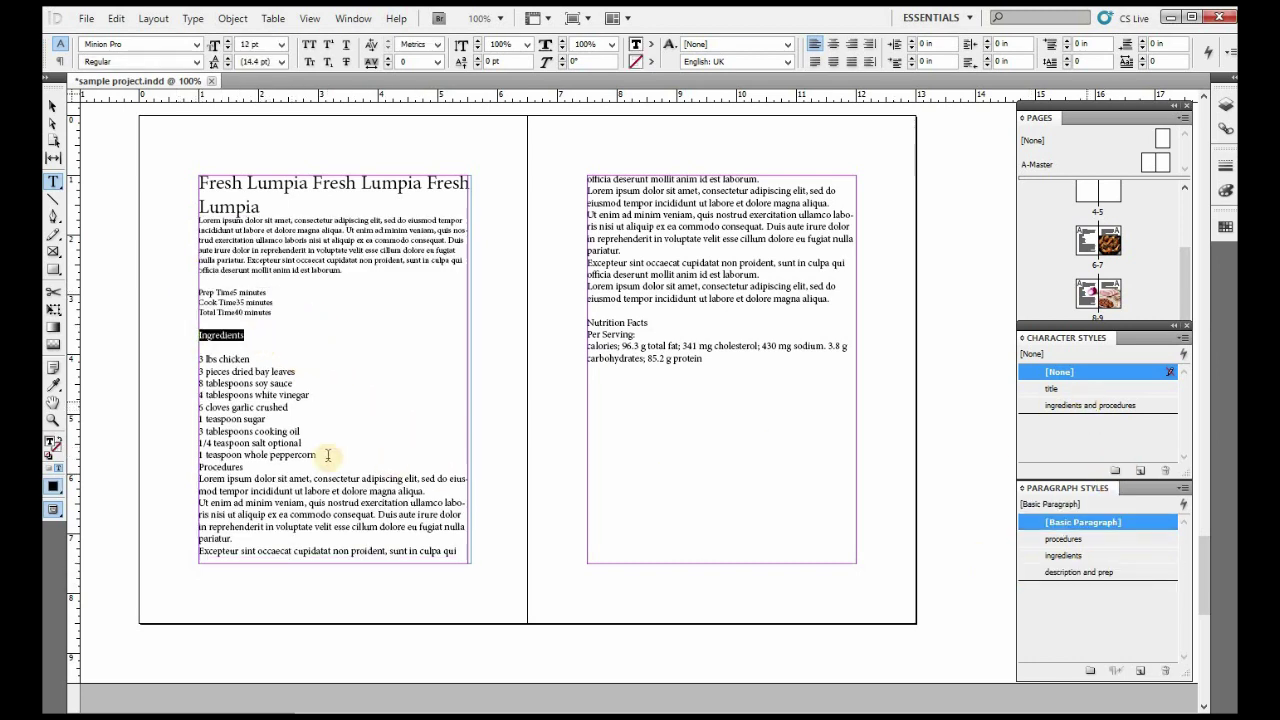
pyautogui.hotkey('ctrl', '1')
pyautogui.moveTo(198, 358); pyautogui.dragTo(318, 455)
pyautogui.click(1079, 554)
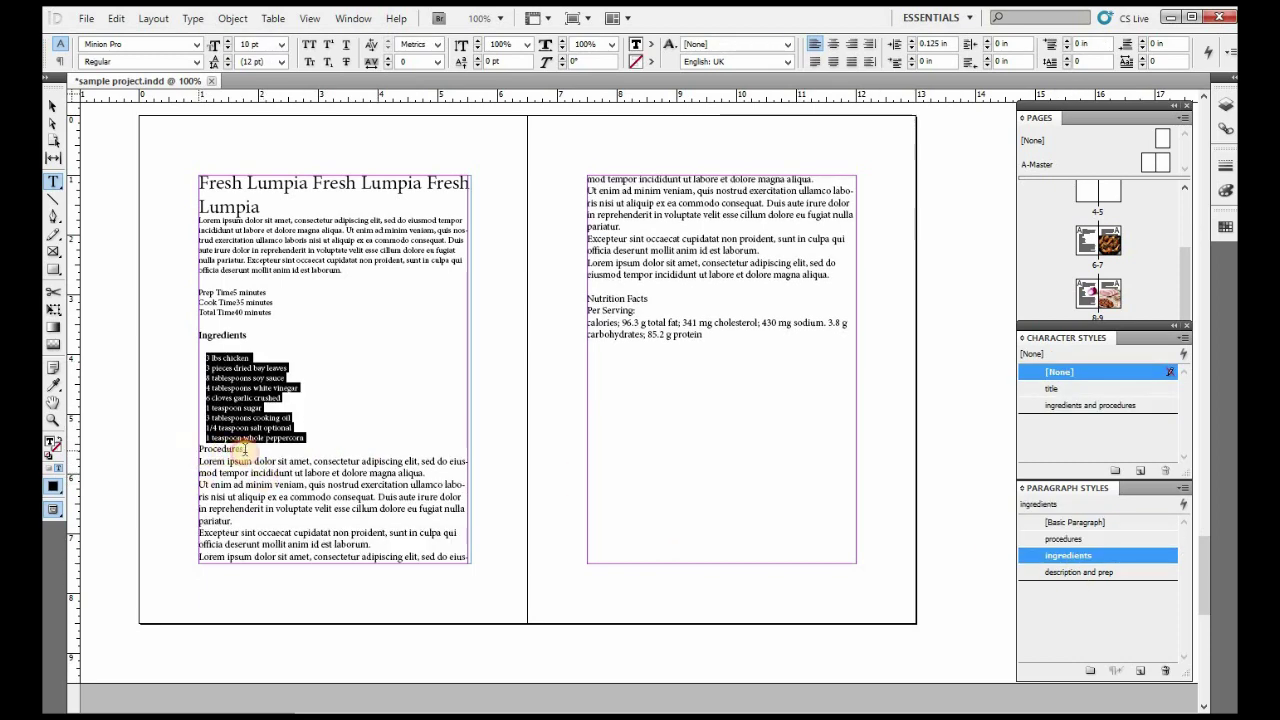
# Step: Apply the ingredients and procedures character style to the Procedures heading and the procedures paragraph style to all its steps across both pages
pyautogui.doubleClick(238, 449)
pyautogui.hotkey('ctrl', 'shift', '1')
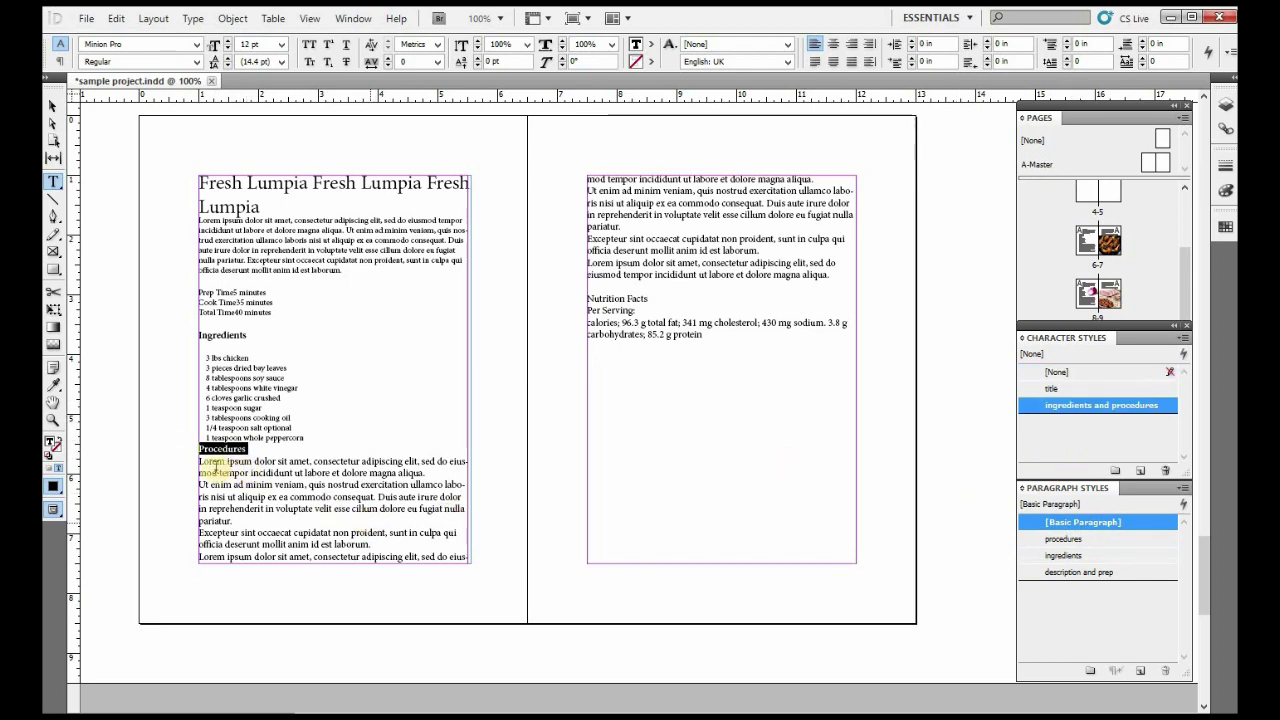
pyautogui.click(200, 463)
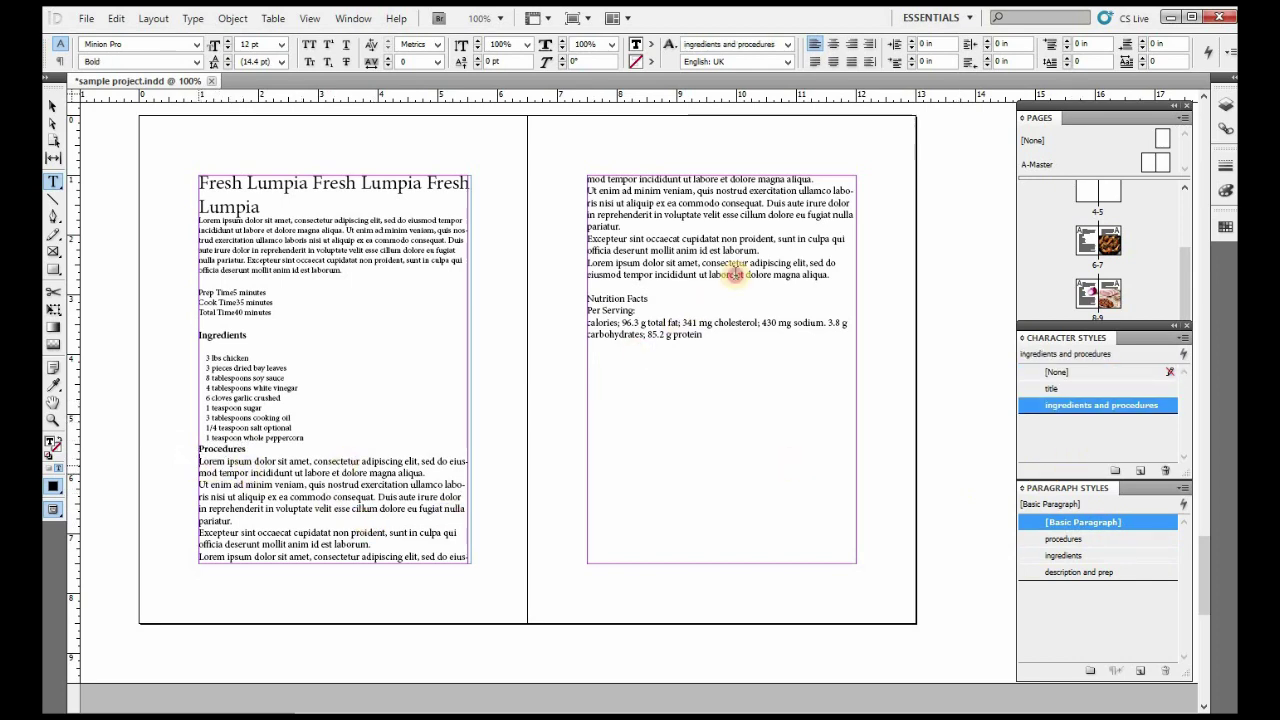
pyautogui.keyDown('shift'); pyautogui.click(829, 274); pyautogui.keyUp('shift')
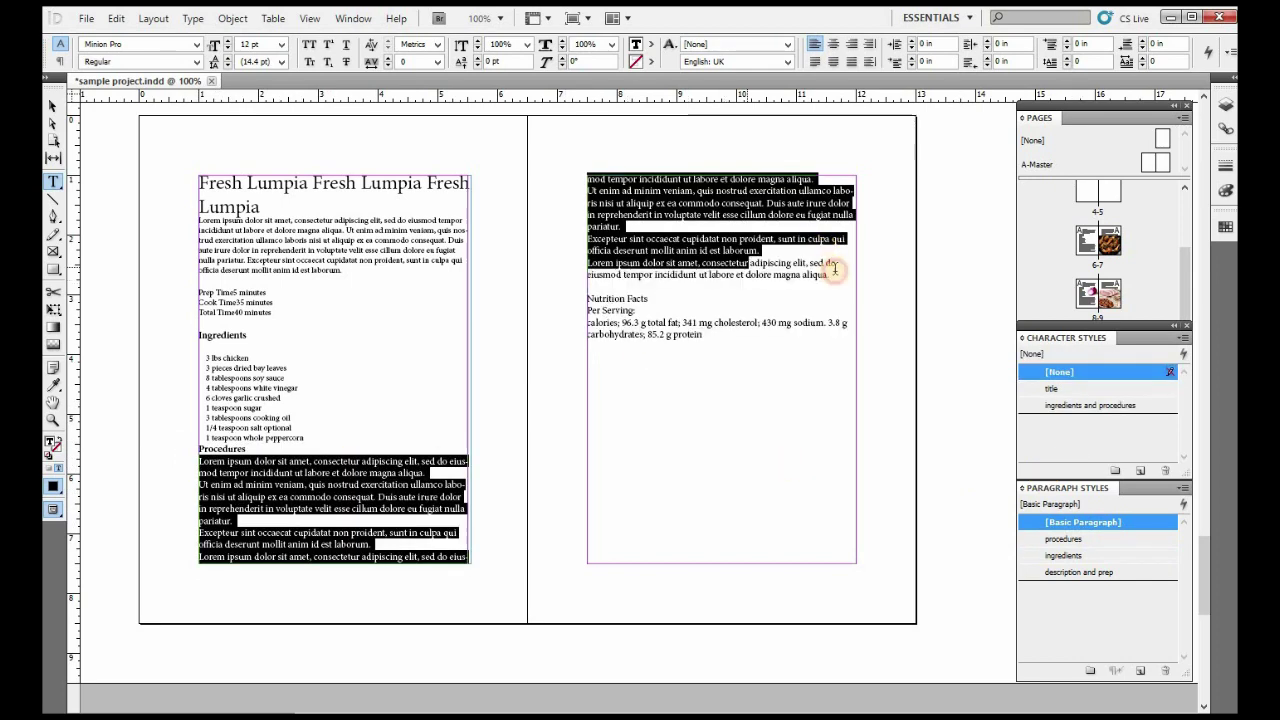
pyautogui.click(1086, 543)
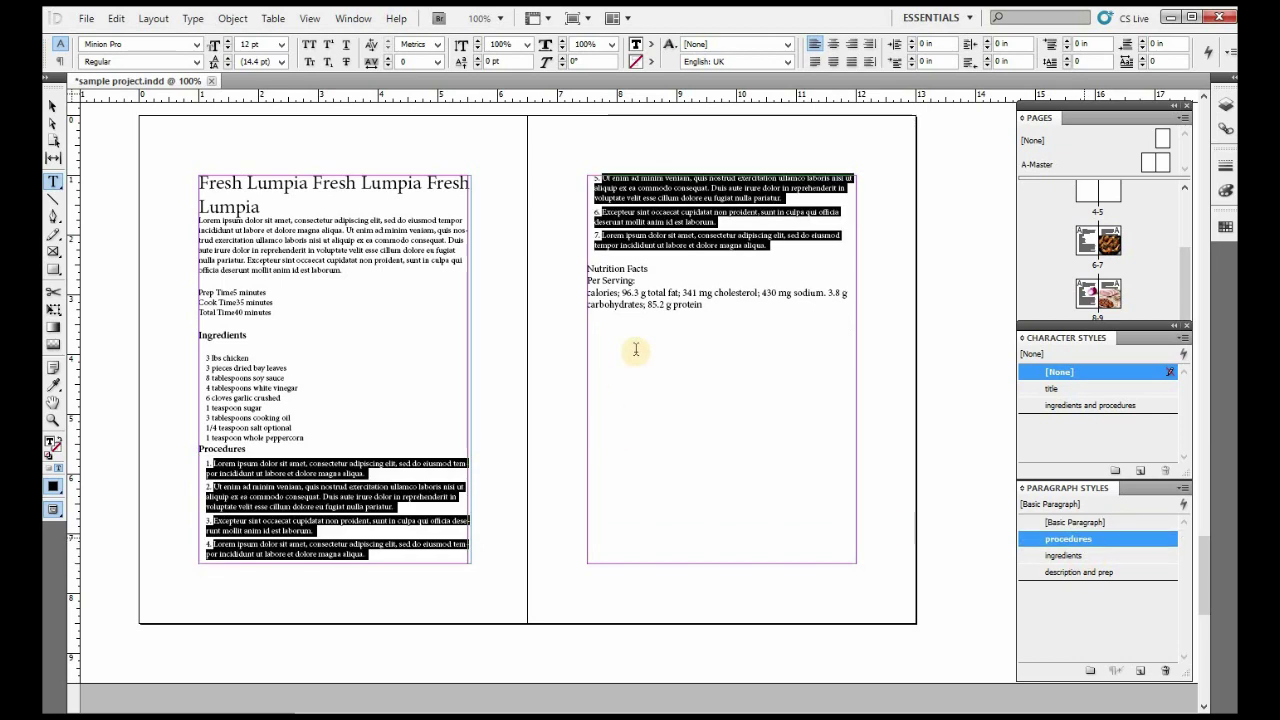
# Step: Apply the description and prep style to the Per Serving nutrition lines and the ingredients and procedures character style to the Nutrition Facts heading
pyautogui.moveTo(706, 306); pyautogui.dragTo(581, 284)
pyautogui.click(1110, 574)
pyautogui.moveTo(706, 310); pyautogui.dragTo(600, 263)
pyautogui.tripleClick(600, 268)
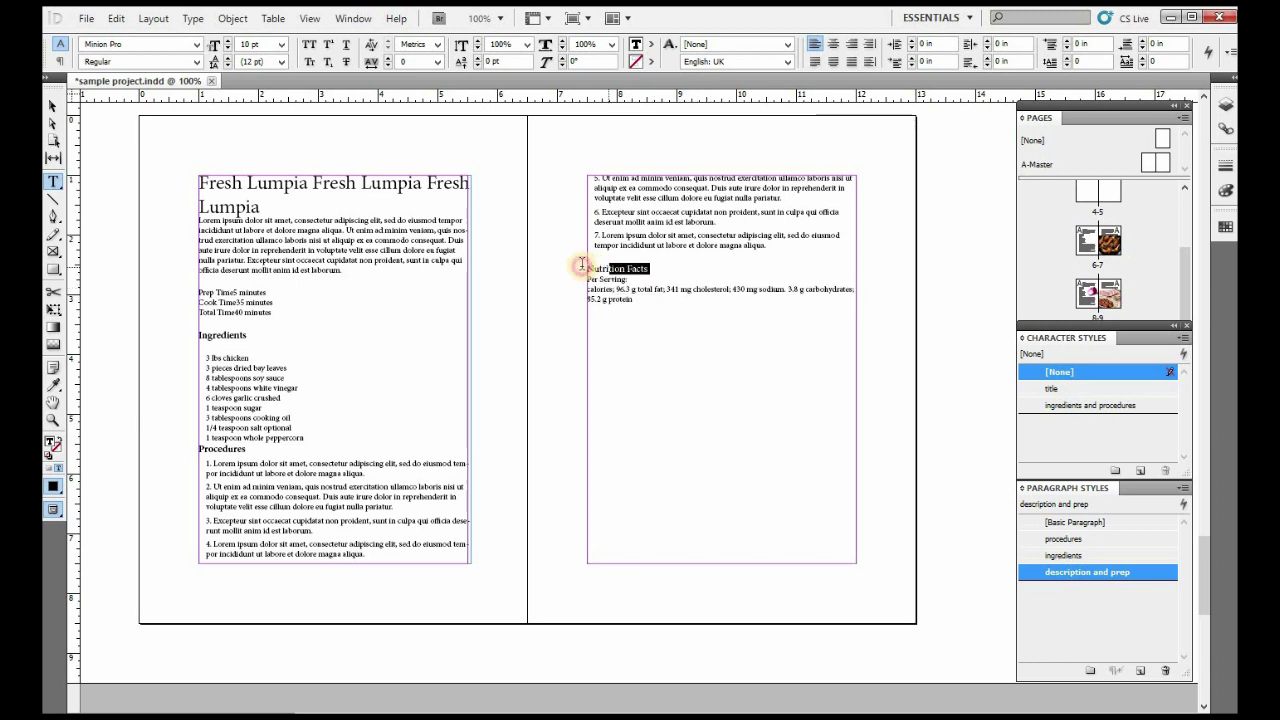
pyautogui.click(1083, 522)
pyautogui.click(1090, 407)
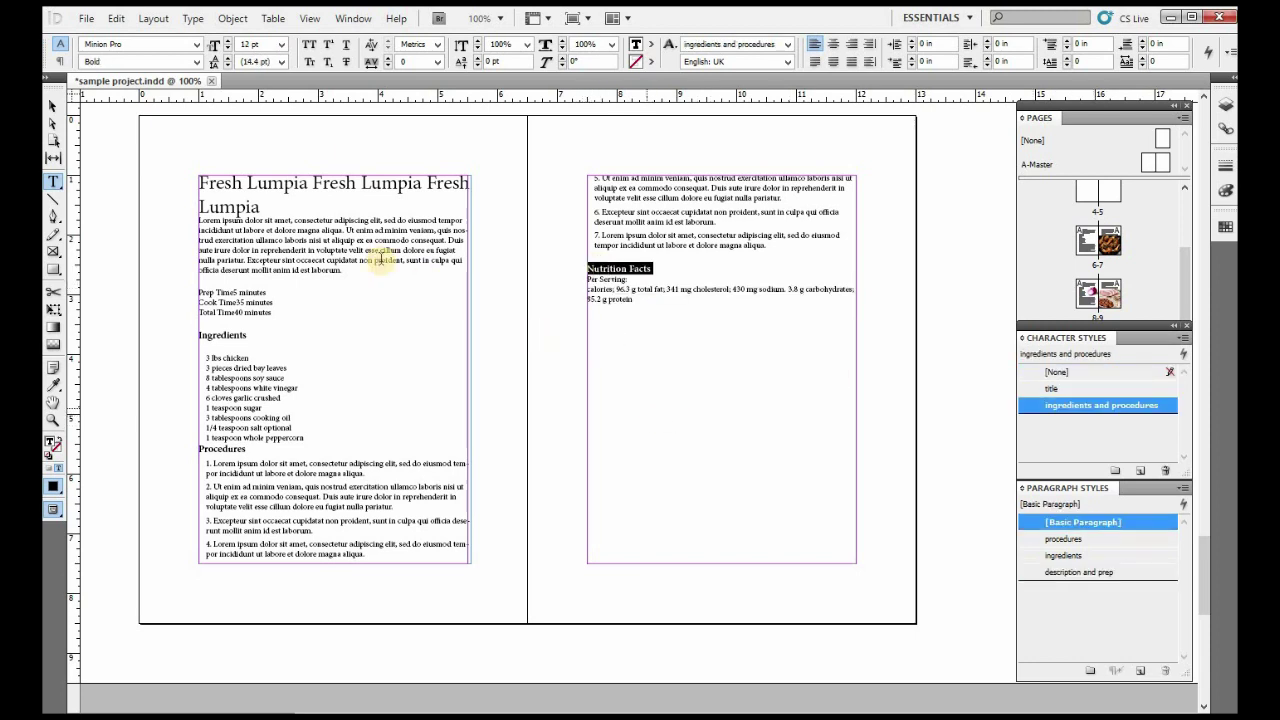
# Step: Reduce the title character style's size to 19 pt in its Basic Character Formats, with the Fresh Lumpia heading selected
pyautogui.click(360, 250)
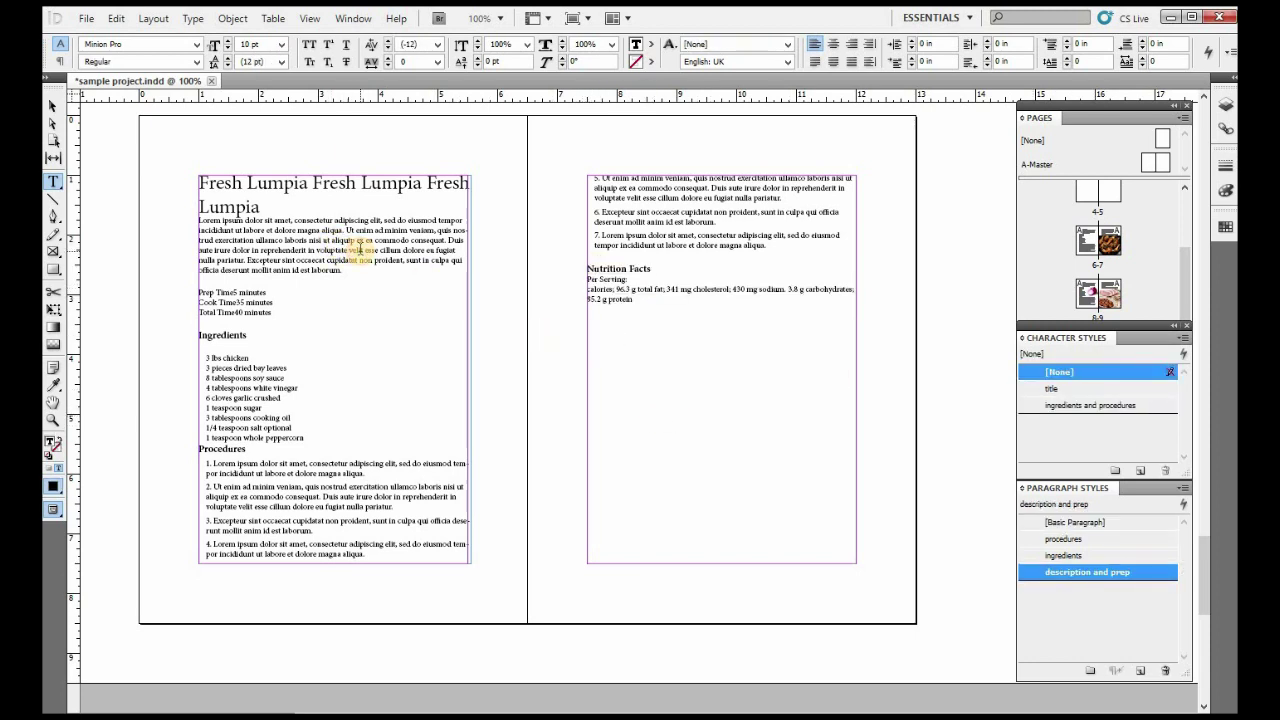
pyautogui.click(212, 197)
pyautogui.tripleClick(212, 200)
pyautogui.click(212, 203)
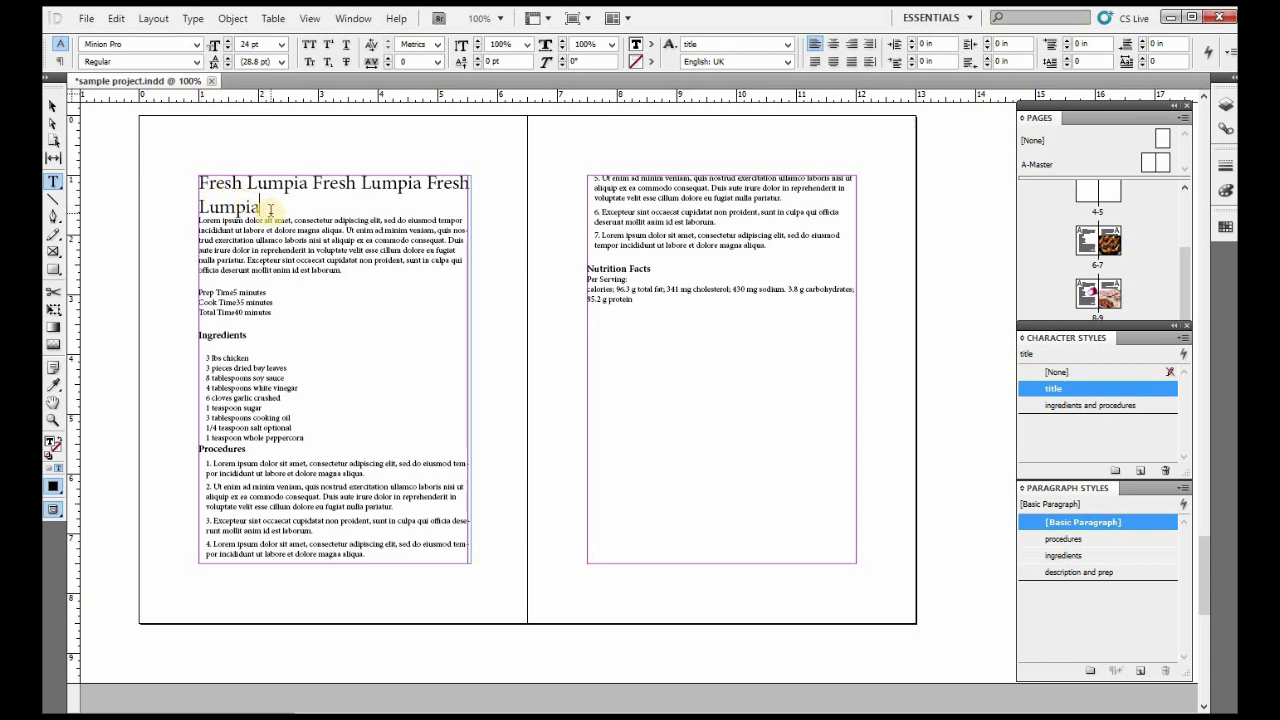
pyautogui.moveTo(275, 204); pyautogui.dragTo(183, 183)
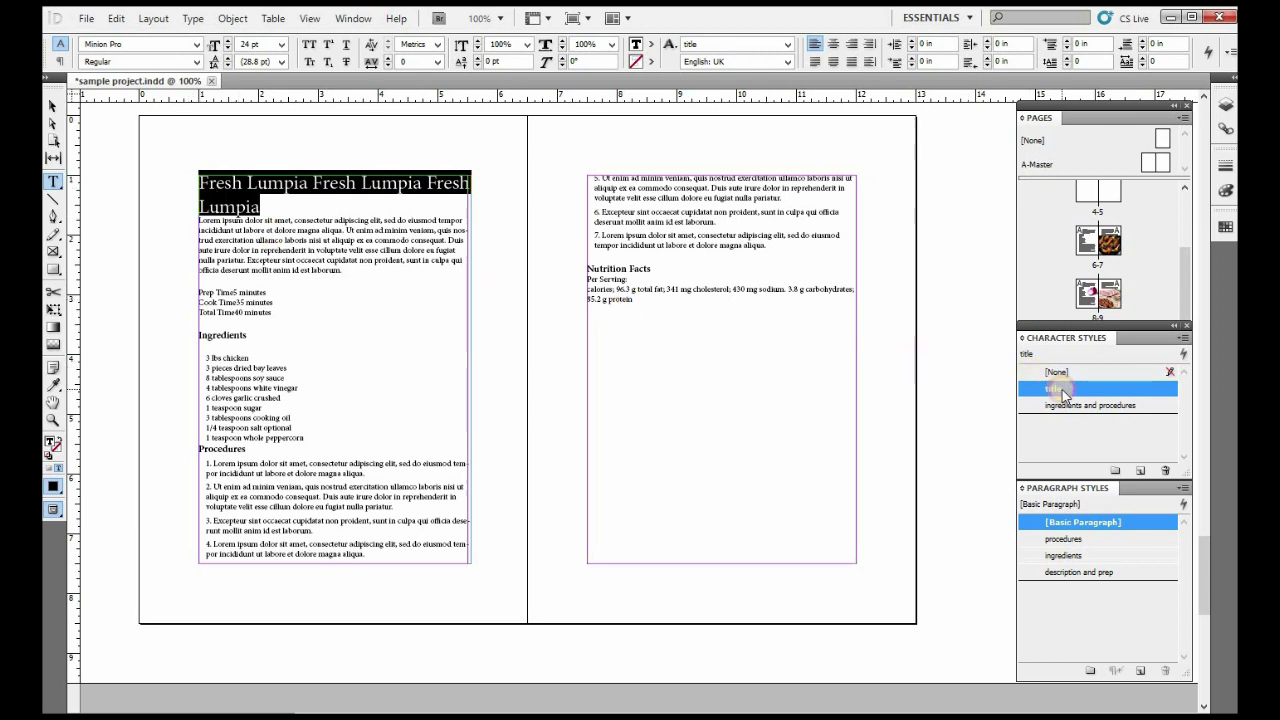
pyautogui.doubleClick(1063, 394)
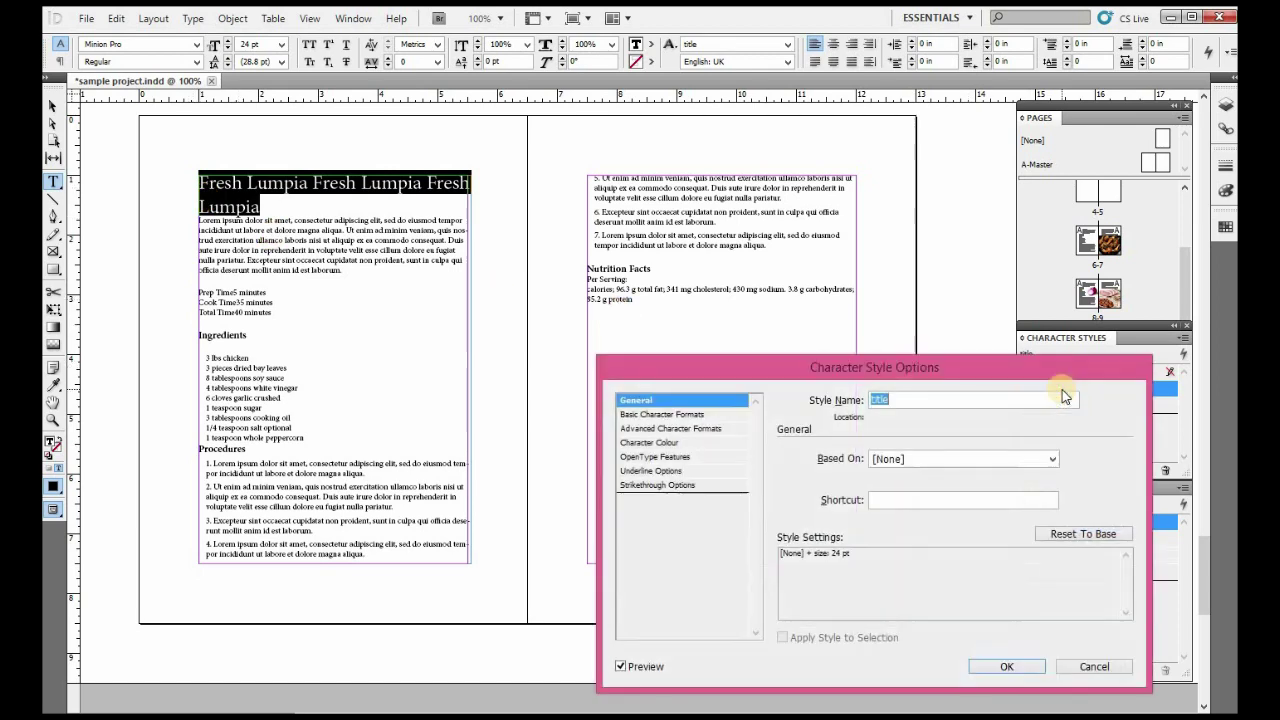
pyautogui.click(699, 429)
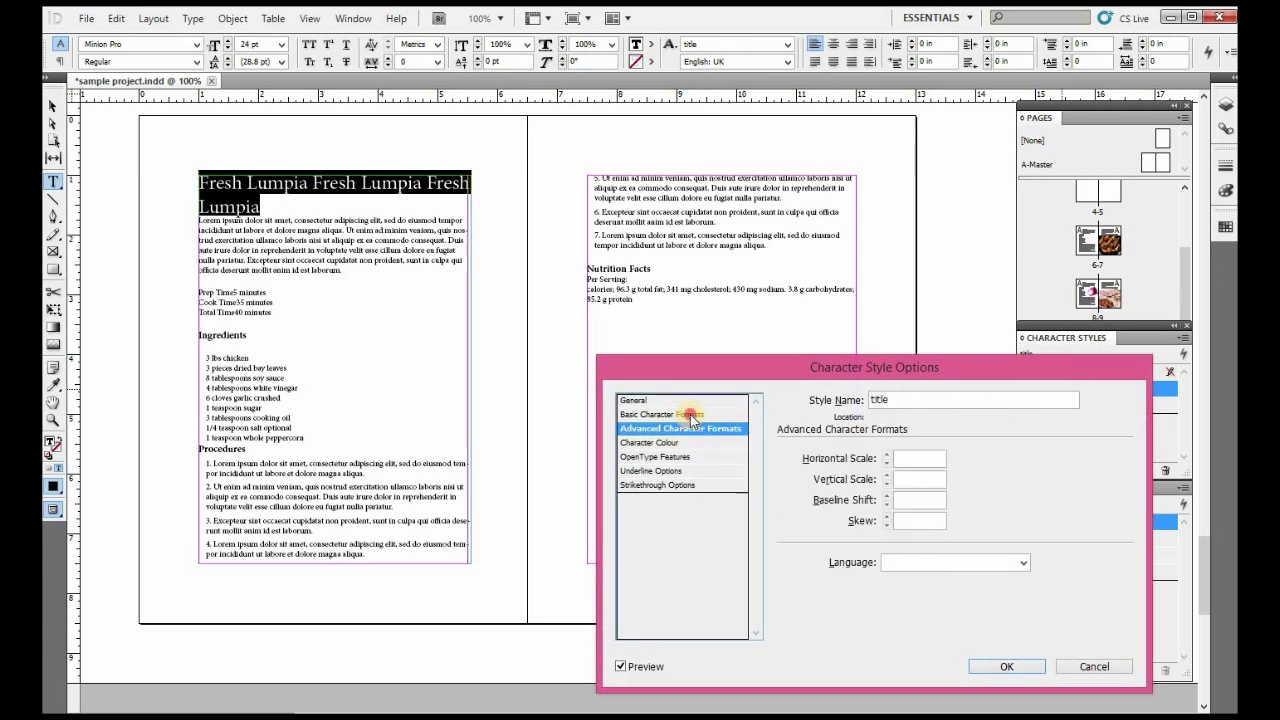
pyautogui.click(690, 415)
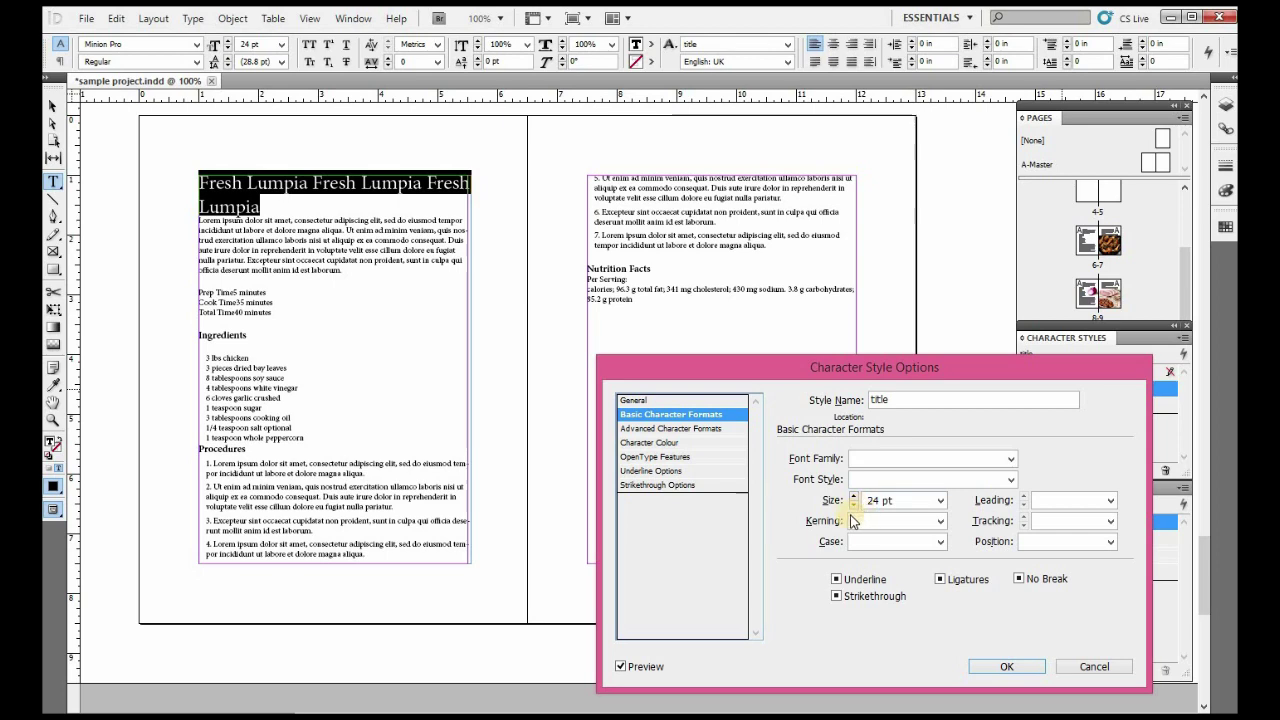
pyautogui.click(853, 505)
pyautogui.click(853, 505)
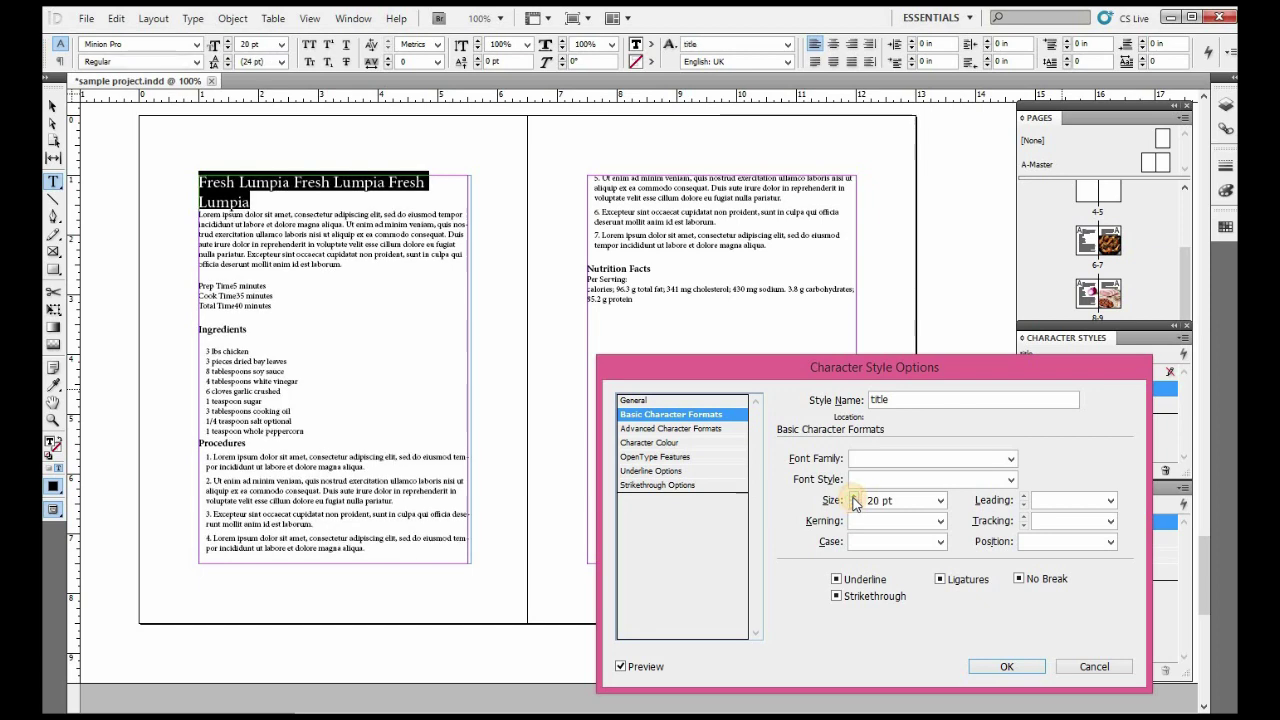
pyautogui.click(854, 505)
pyautogui.click(990, 664)
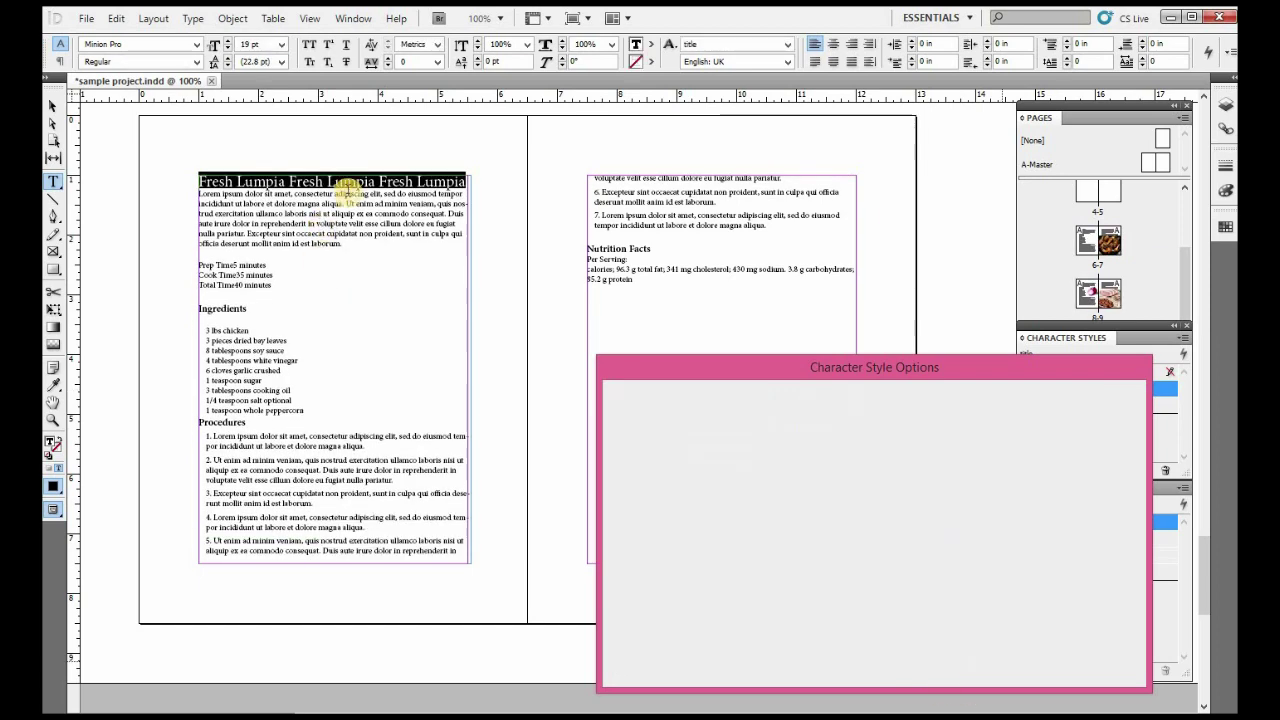
pyautogui.click(362, 180)
pyautogui.scroll(2, 517, 346)
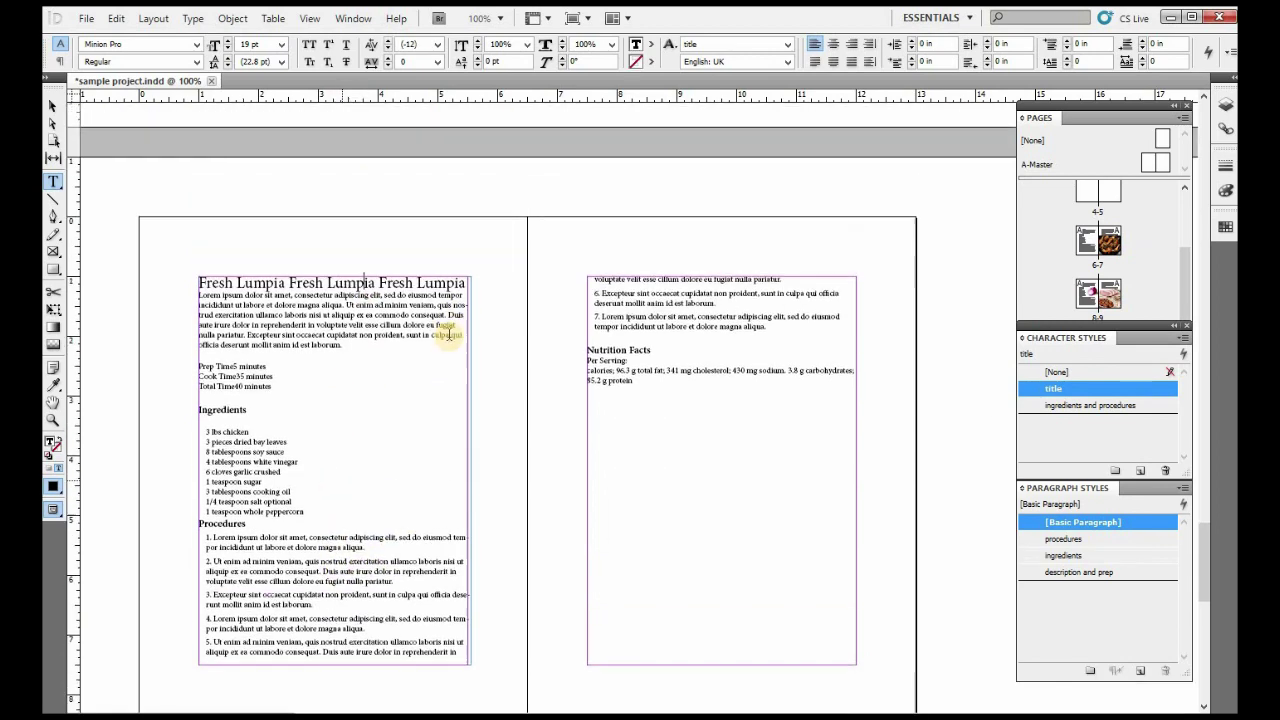
# Step: Compare the Fresh Lumpia heading with the Pork Humba heading on the previous spread
pyautogui.moveTo(466, 282); pyautogui.dragTo(326, 287)
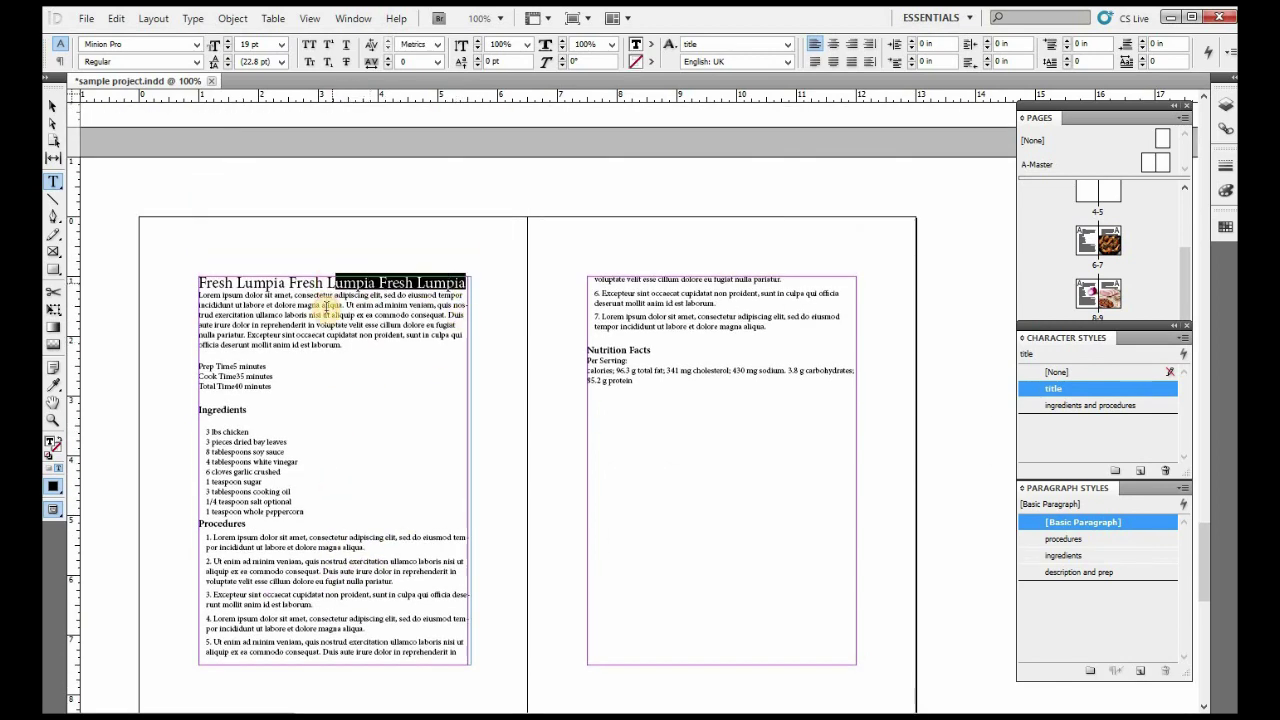
pyautogui.click(464, 285)
pyautogui.moveTo(452, 283); pyautogui.dragTo(160, 278)
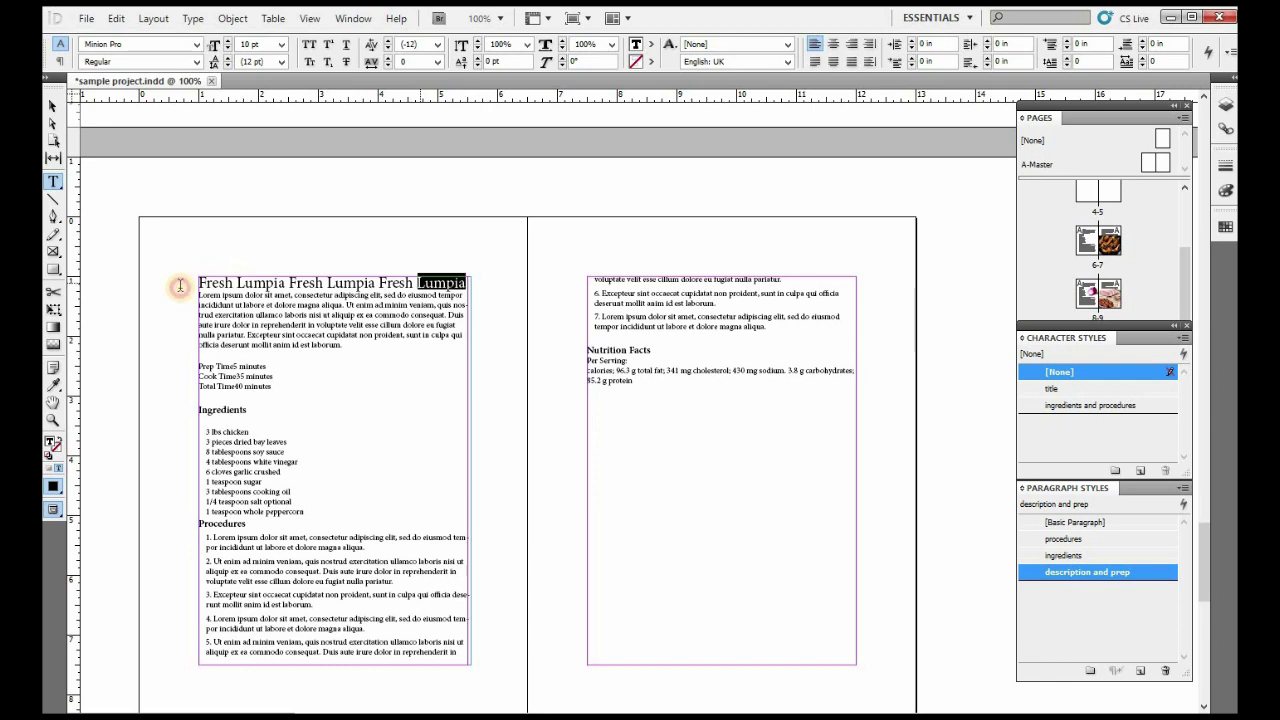
pyautogui.scroll(4, 366, 477)
pyautogui.scroll(8, 373, 494)
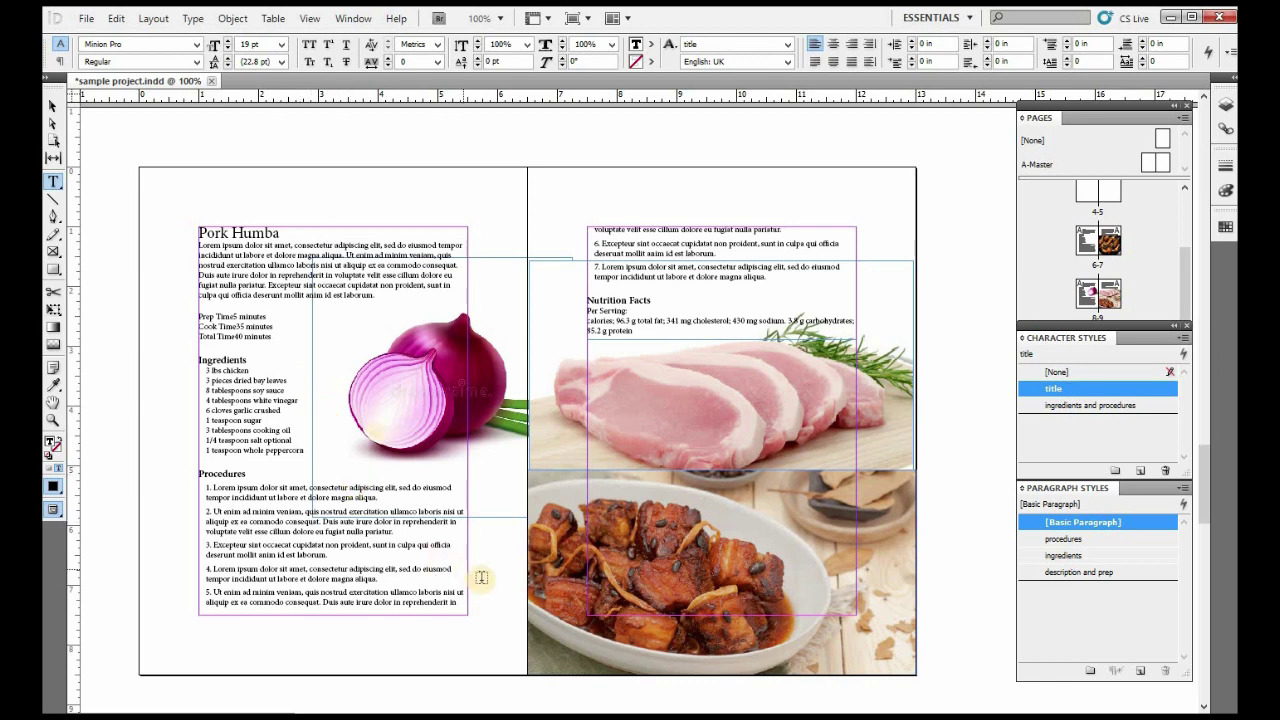
pyautogui.scroll(-4, 482, 578)
pyautogui.scroll(-3, 482, 578)
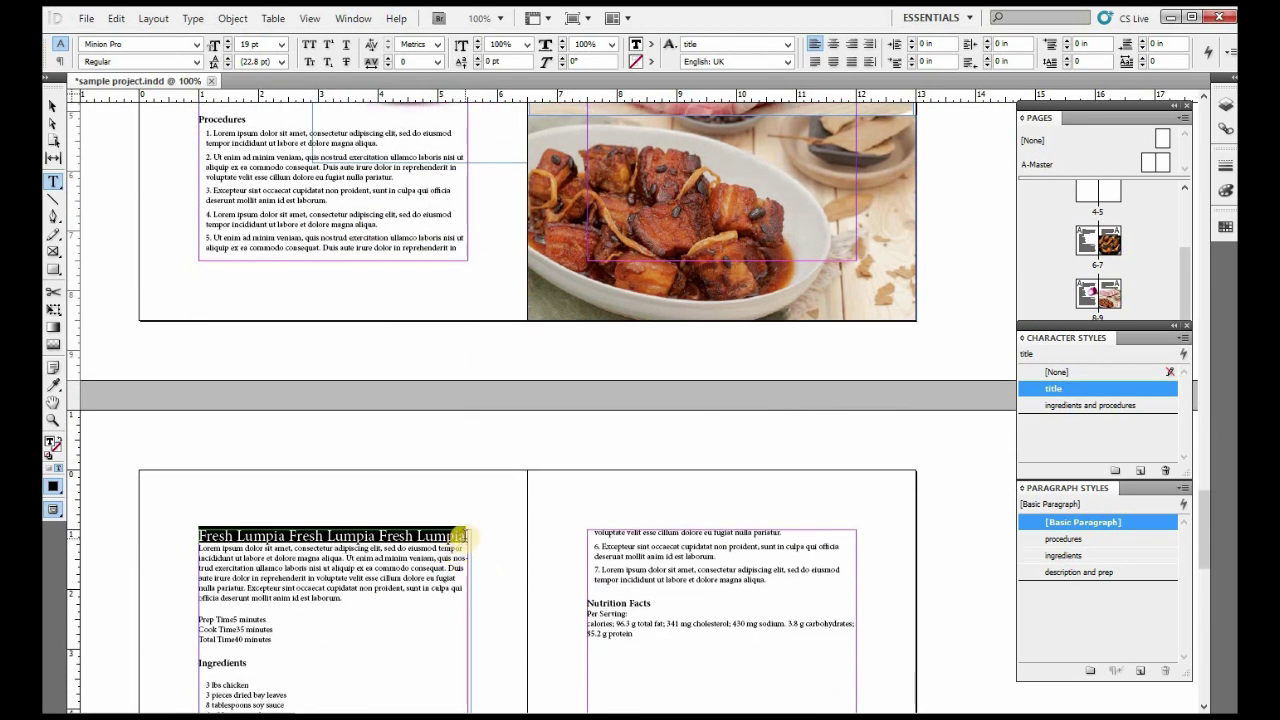
# Step: Undo the title character style's size reduction and the character style applied to the Nutrition Facts heading
pyautogui.click(1058, 506)
pyautogui.tripleClick(618, 623)
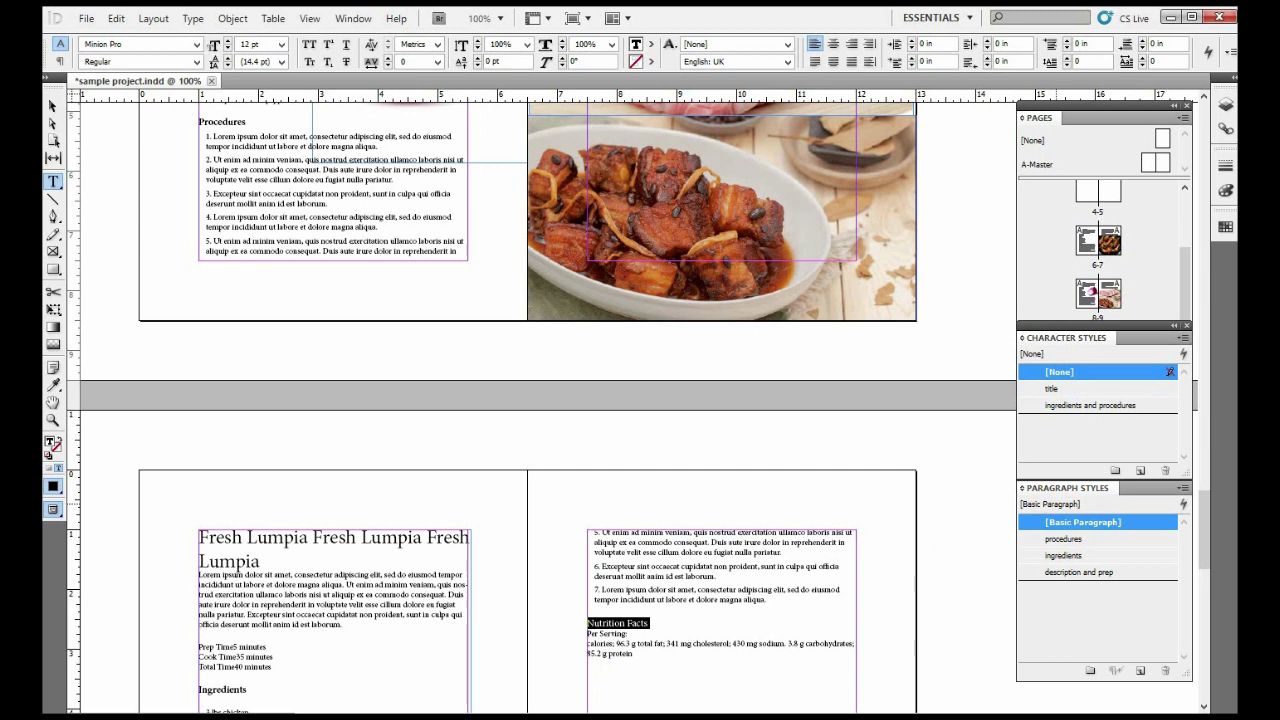
pyautogui.click(260, 562)
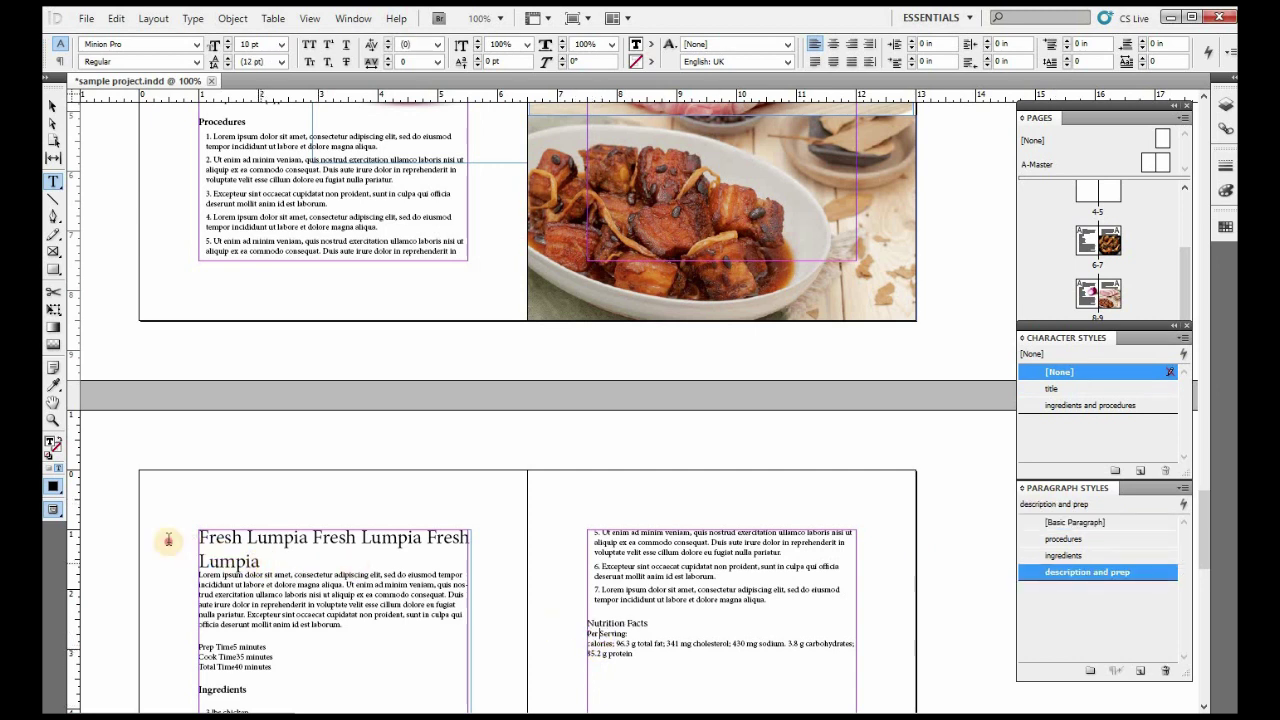
# Step: Create a new paragraph style from the two-line Fresh Lumpia heading and open its Basic Character Formats options
pyautogui.moveTo(196, 540); pyautogui.dragTo(346, 572)
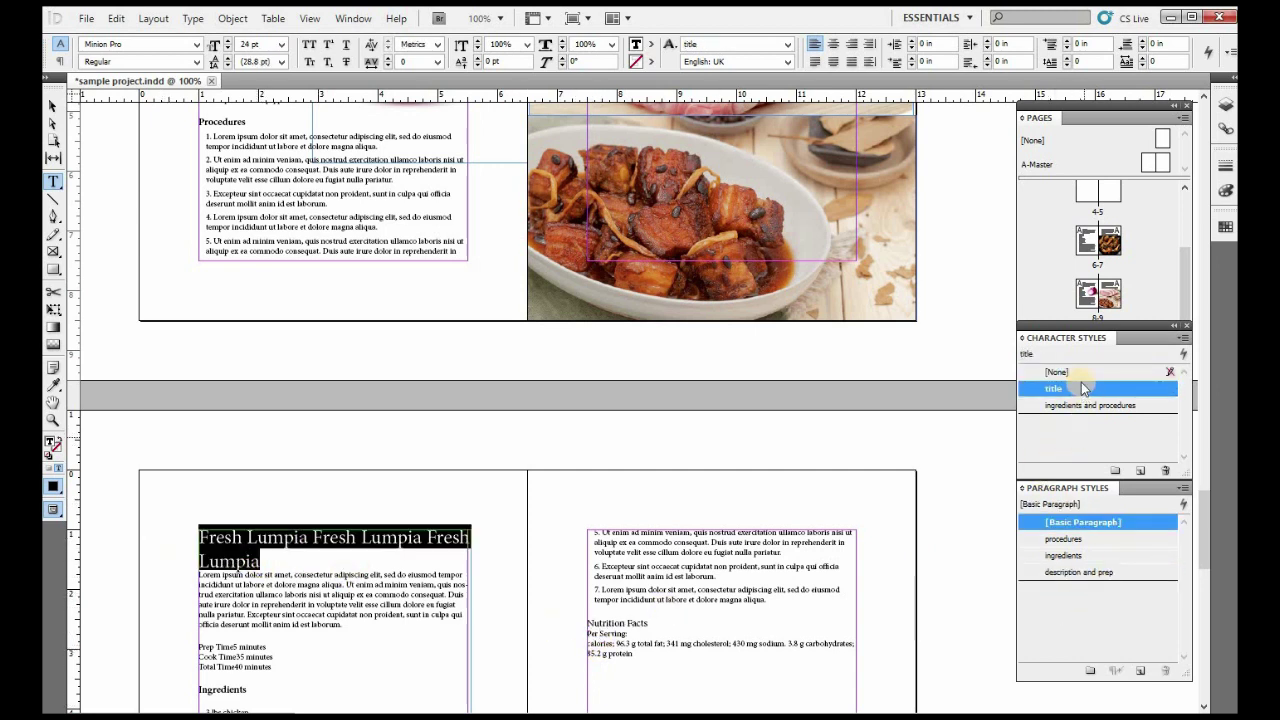
pyautogui.click(1141, 671)
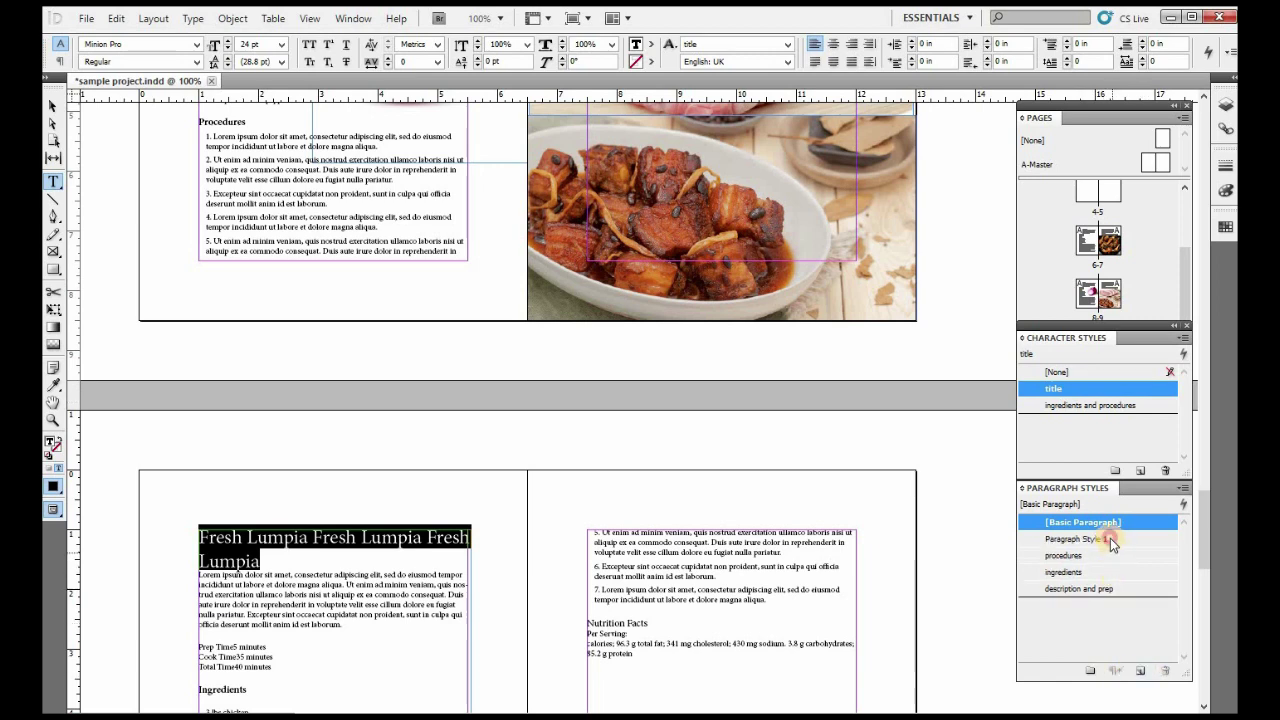
pyautogui.doubleClick(1112, 541)
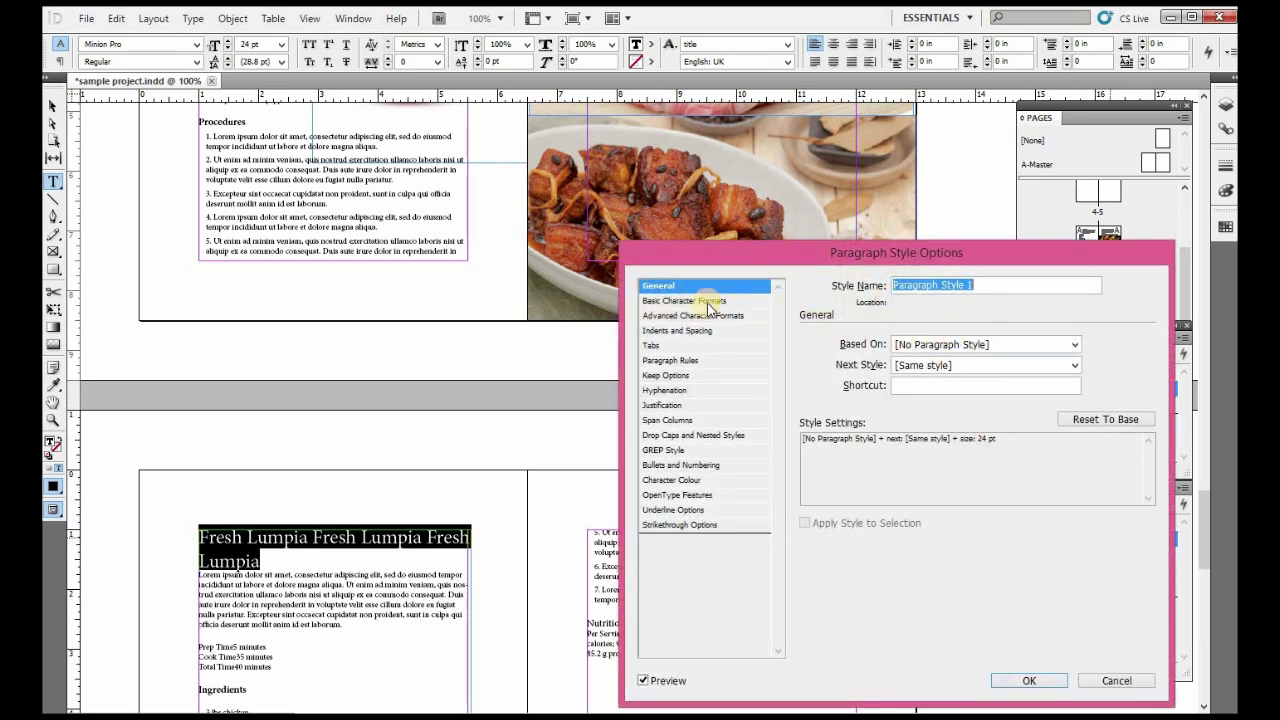
pyautogui.click(706, 301)
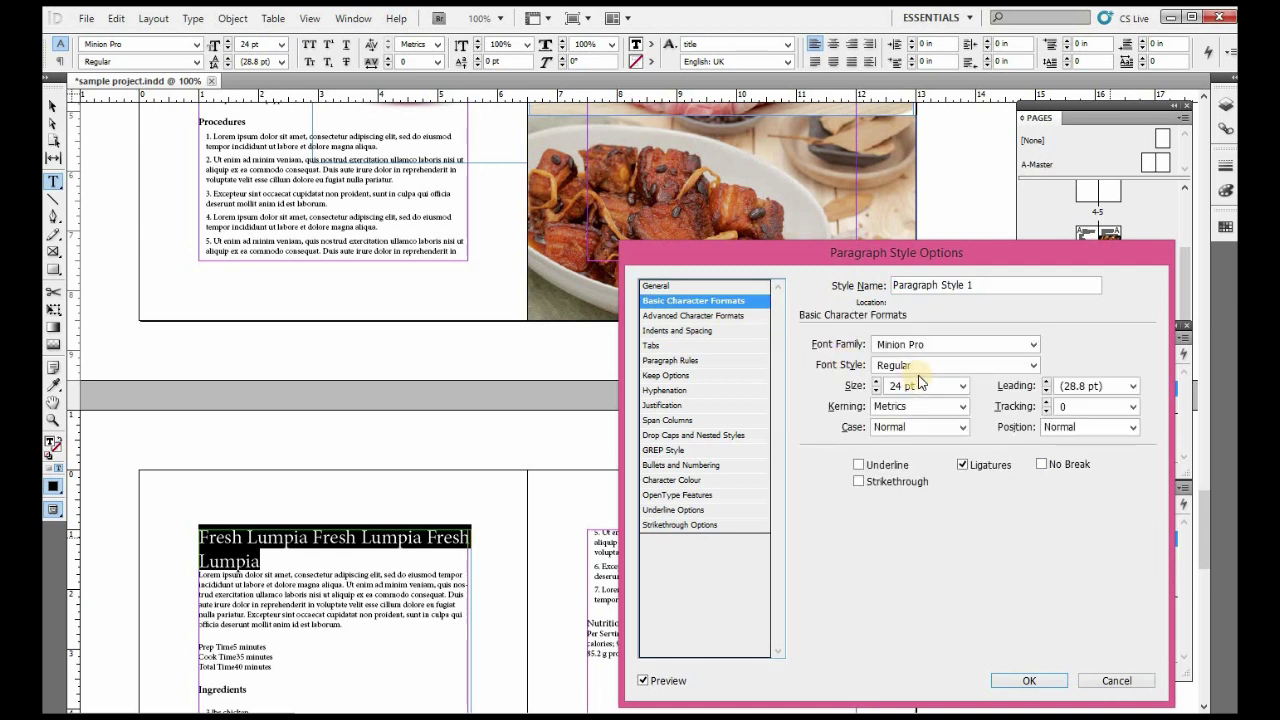
# Step: Review the new paragraph style's Indents and Spacing, Keep Options, Hyphenation and Advanced Character Formats settings
pyautogui.click(694, 331)
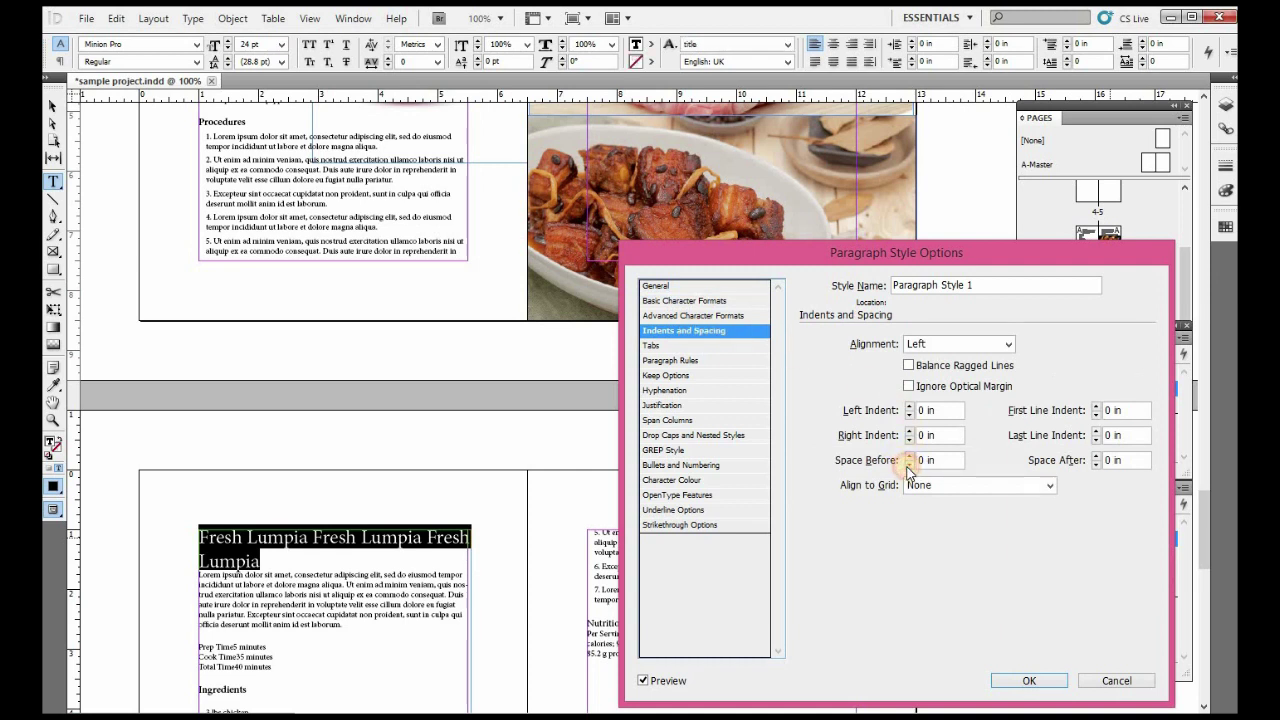
pyautogui.click(686, 362)
pyautogui.click(684, 376)
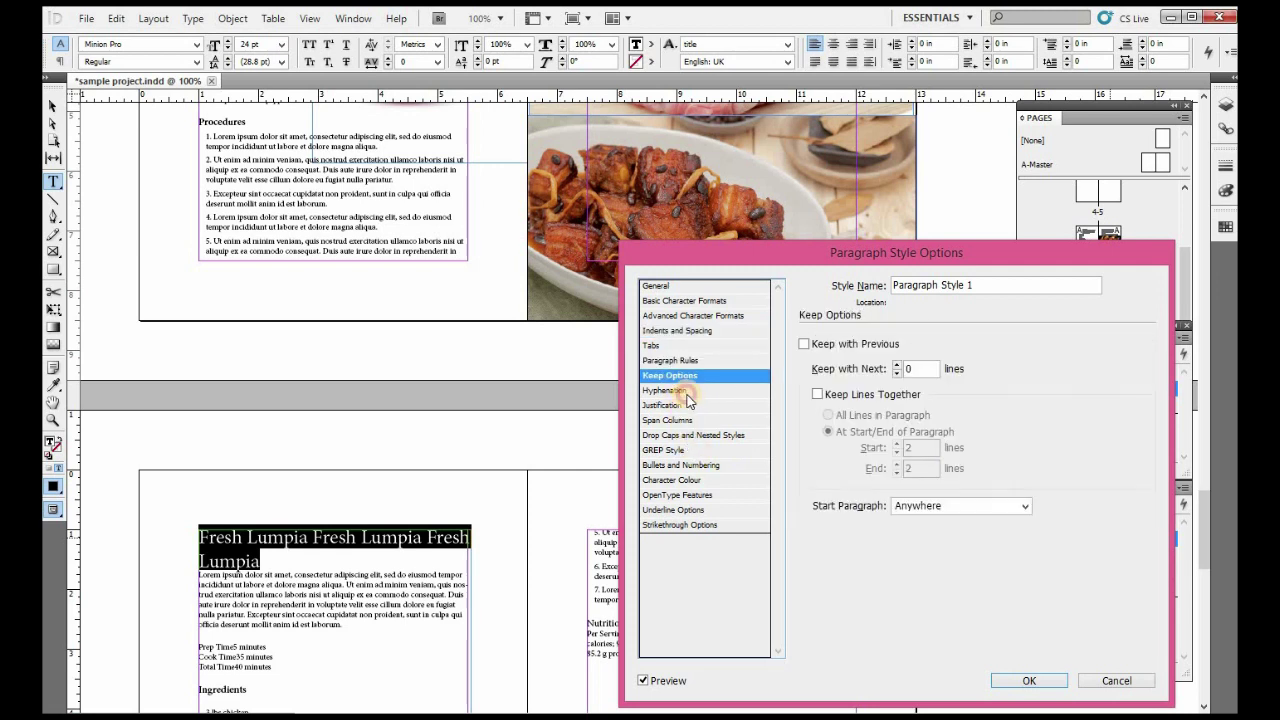
pyautogui.click(688, 391)
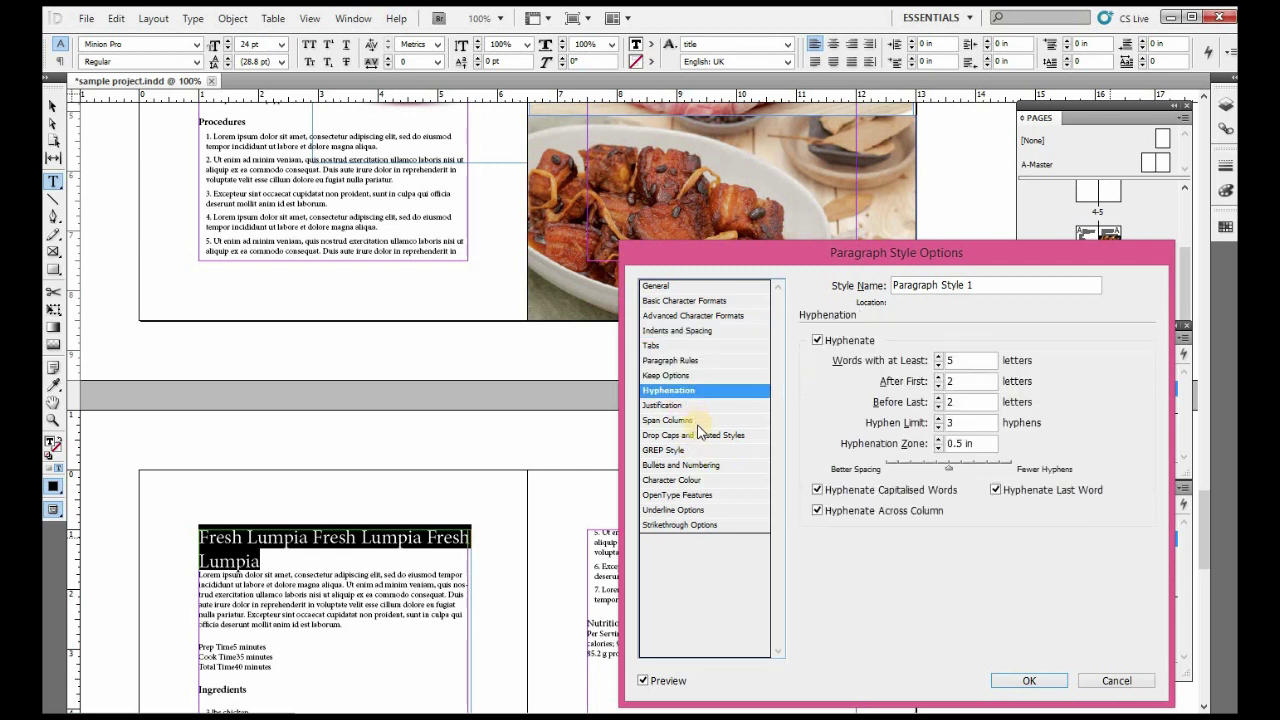
pyautogui.click(682, 361)
pyautogui.click(680, 331)
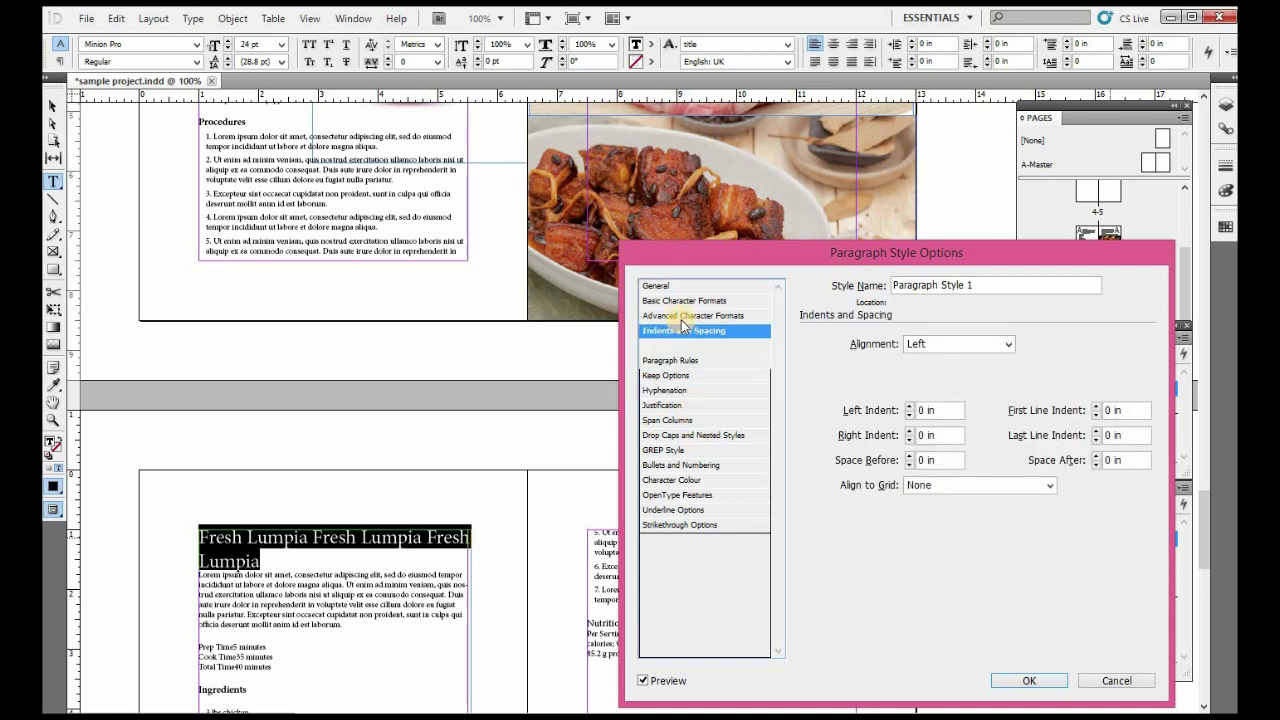
pyautogui.click(686, 315)
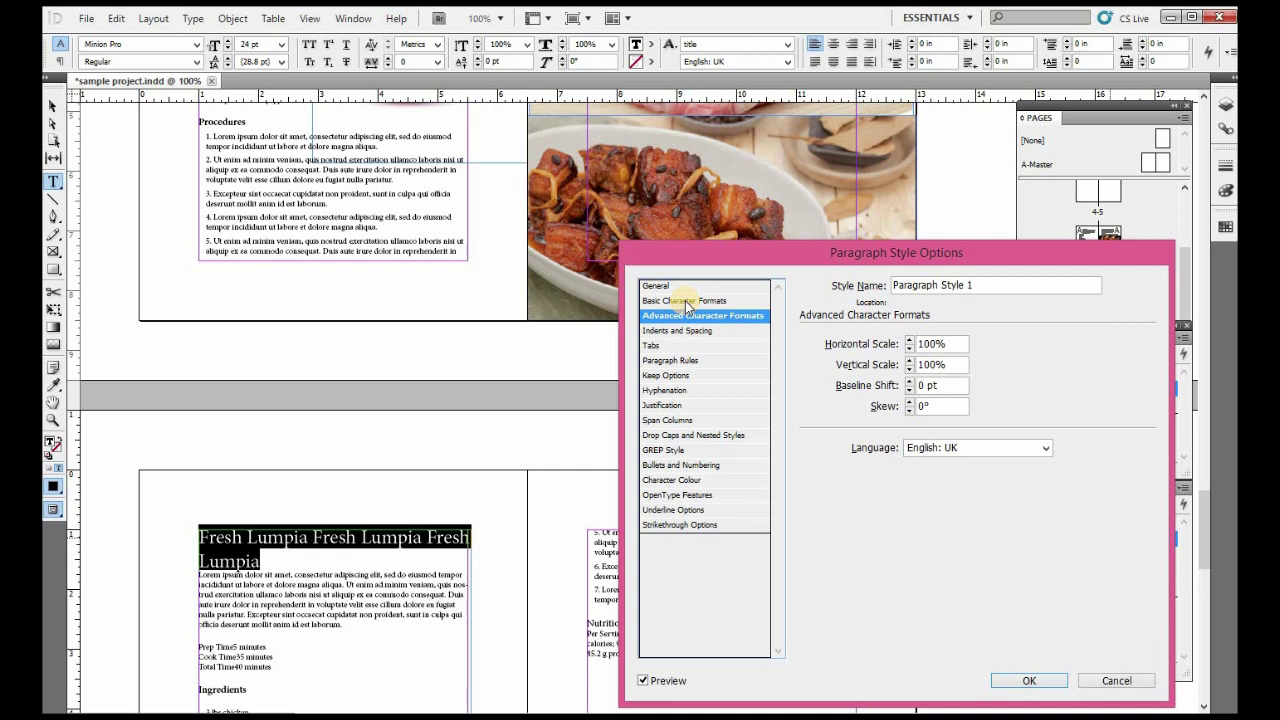
pyautogui.click(688, 301)
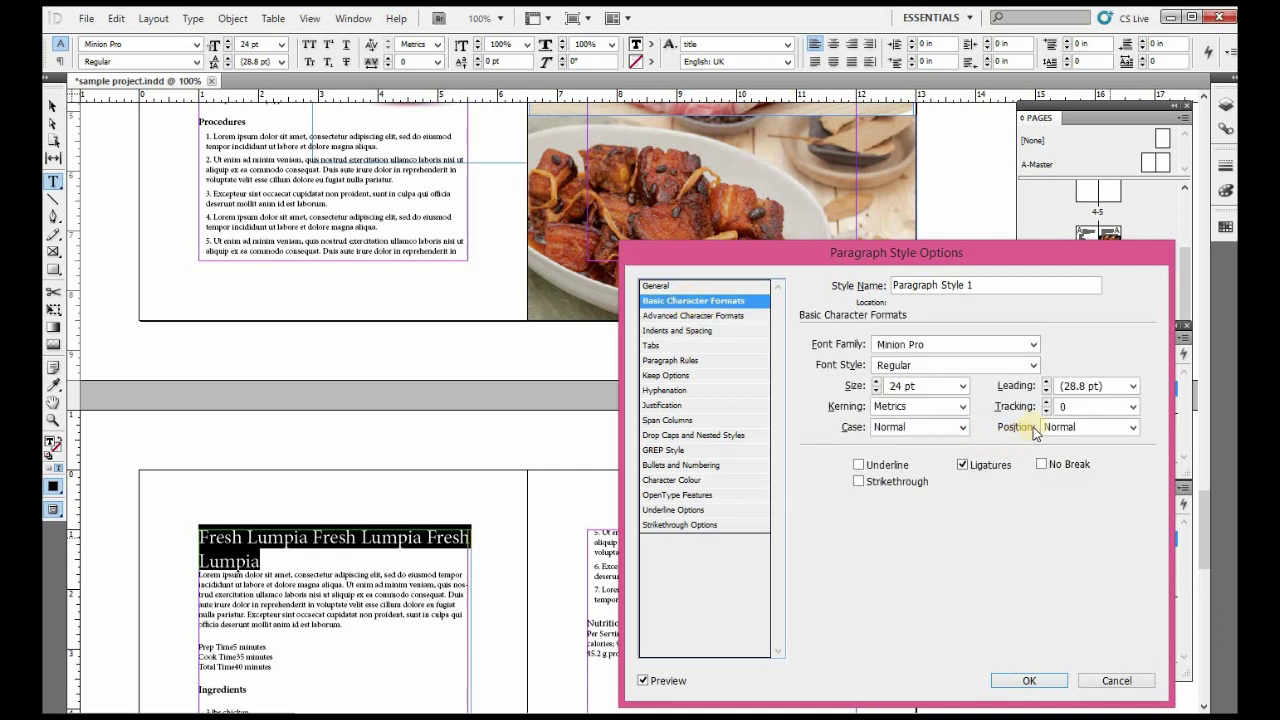
# Step: Set the new paragraph style's leading to 25 pt and apply the style to the Fresh Lumpia heading
pyautogui.click(1047, 390)
pyautogui.click(1047, 390)
pyautogui.click(1047, 390)
pyautogui.click(1047, 382)
pyautogui.click(1047, 390)
pyautogui.click(1047, 390)
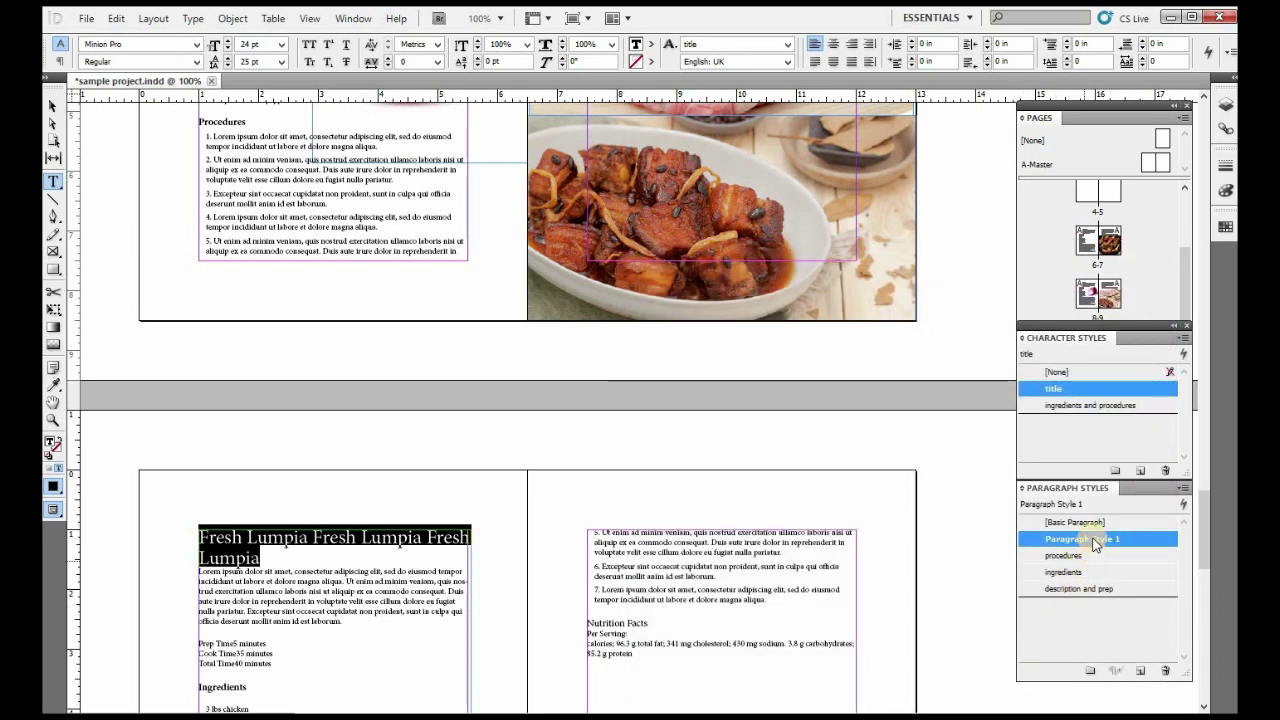
# Step: Rename the heading's new paragraph style as title long
pyautogui.doubleClick(1093, 540)
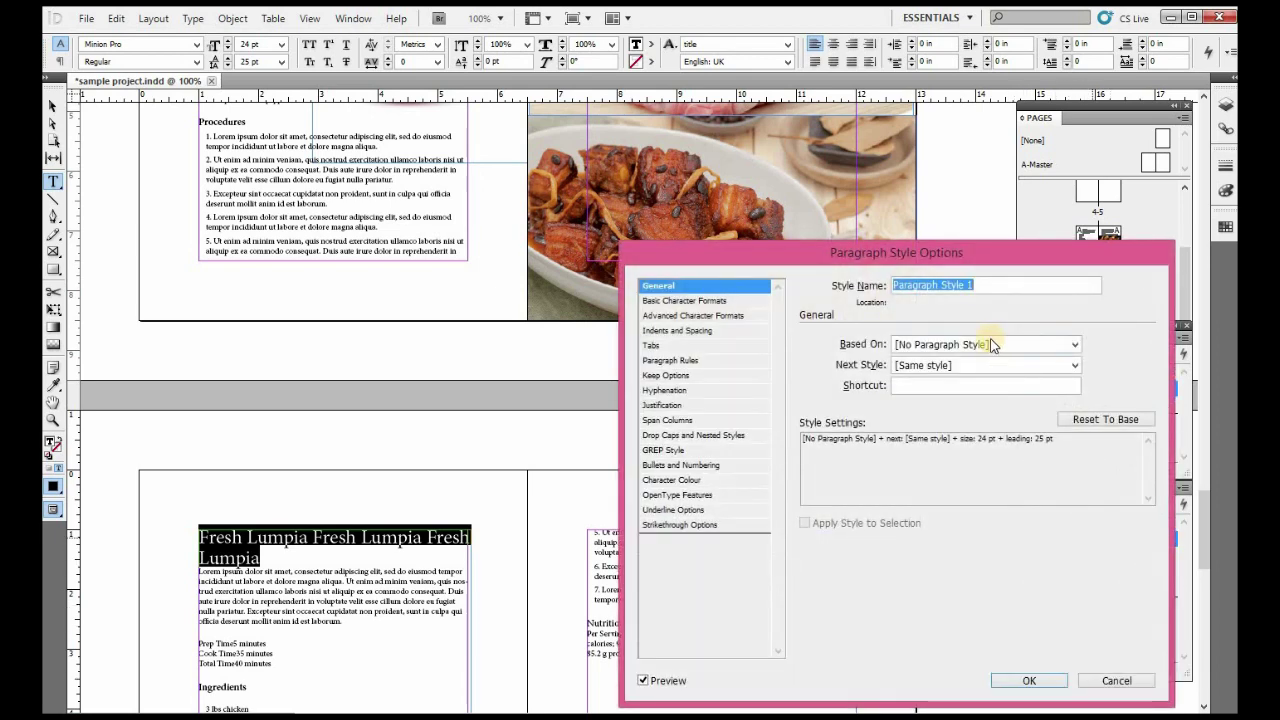
pyautogui.write('title long')
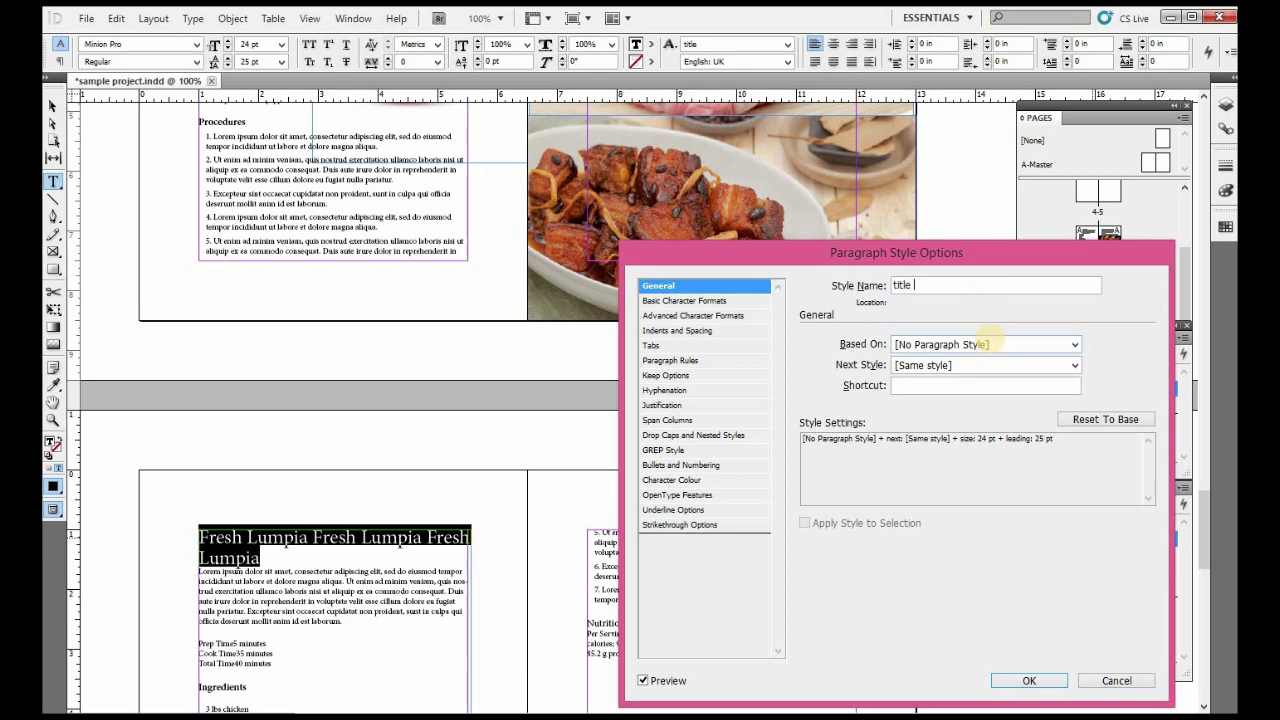
pyautogui.click(1015, 681)
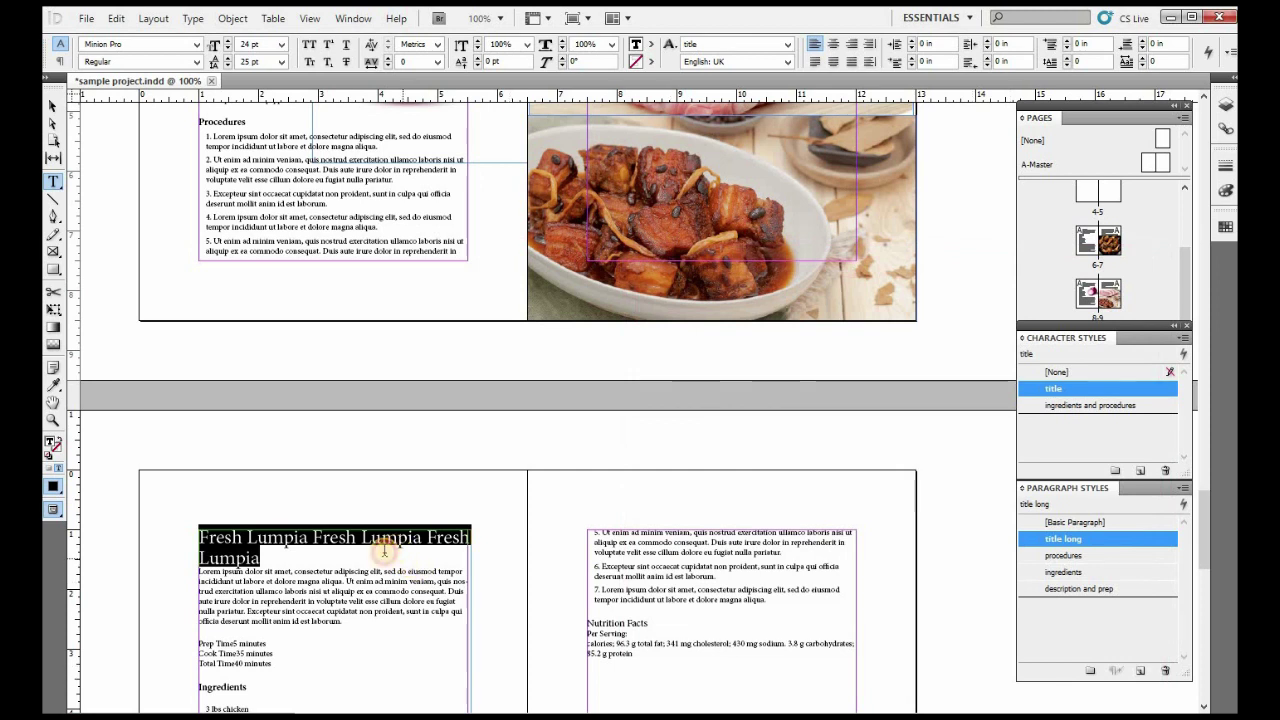
pyautogui.click(318, 571)
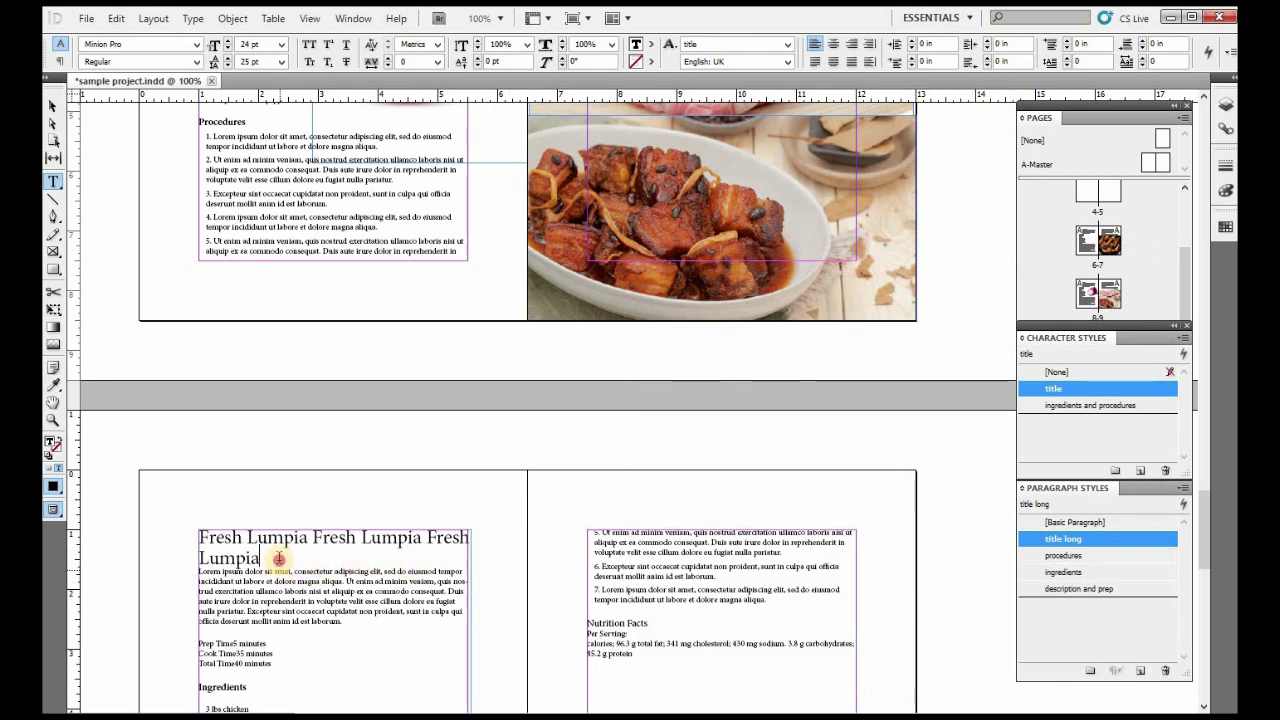
pyautogui.moveTo(189, 537); pyautogui.dragTo(482, 566)
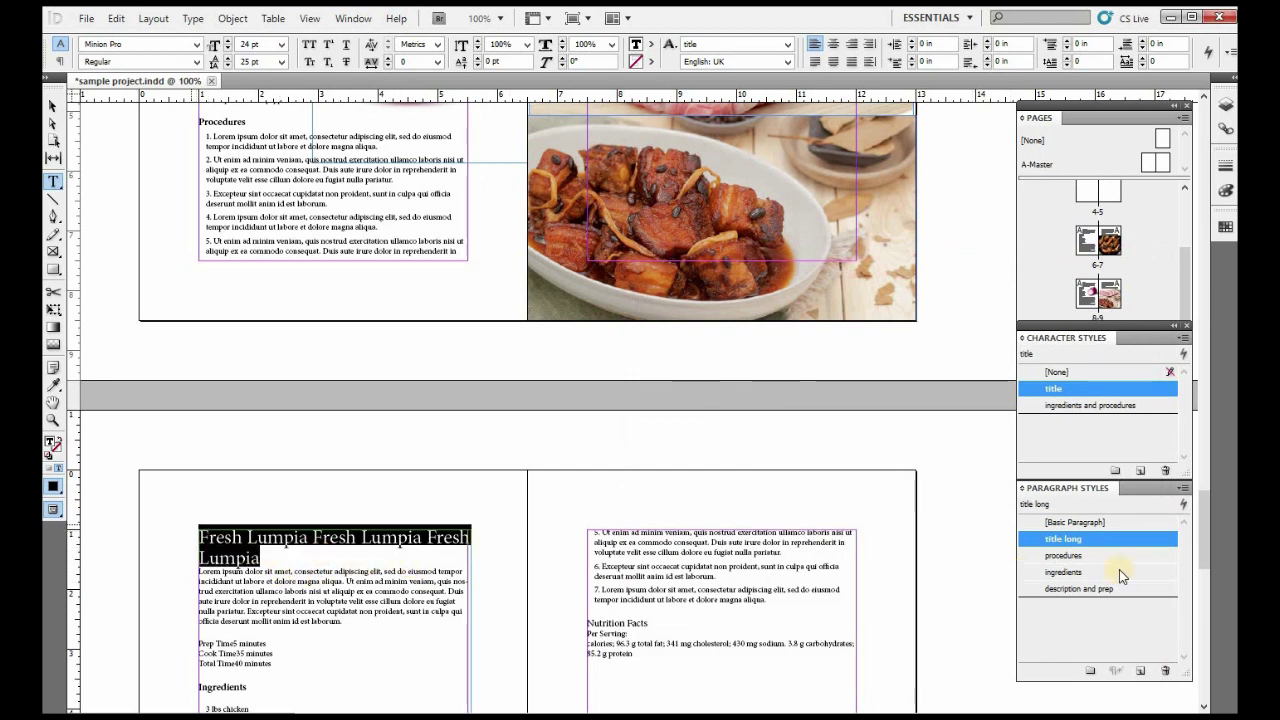
# Step: Lower the top edges of both Fresh Lumpia text frames to about 3 in down the page, making room for photos
pyautogui.click(55, 108)
pyautogui.click(400, 480)
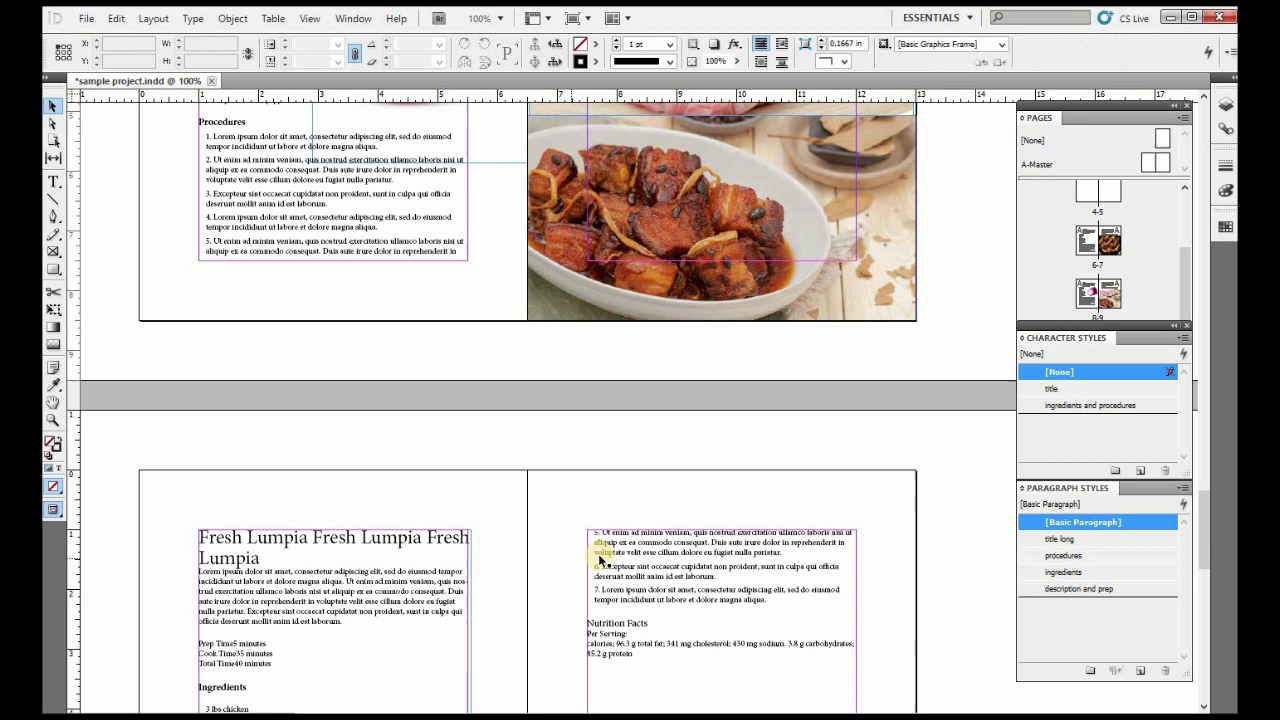
pyautogui.scroll(-5, 599, 560)
pyautogui.click(359, 288)
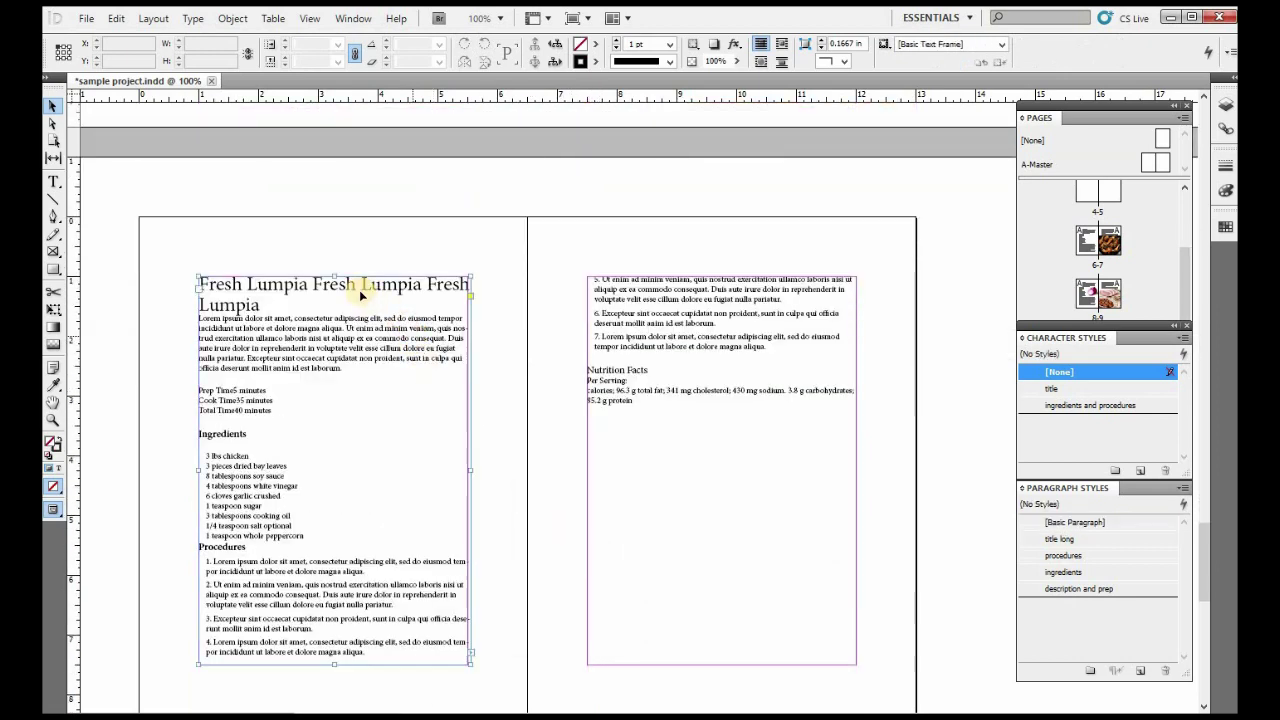
pyautogui.moveTo(334, 277); pyautogui.dragTo(319, 388)
pyautogui.click(675, 342)
pyautogui.moveTo(721, 277); pyautogui.dragTo(737, 409)
pyautogui.click(697, 325)
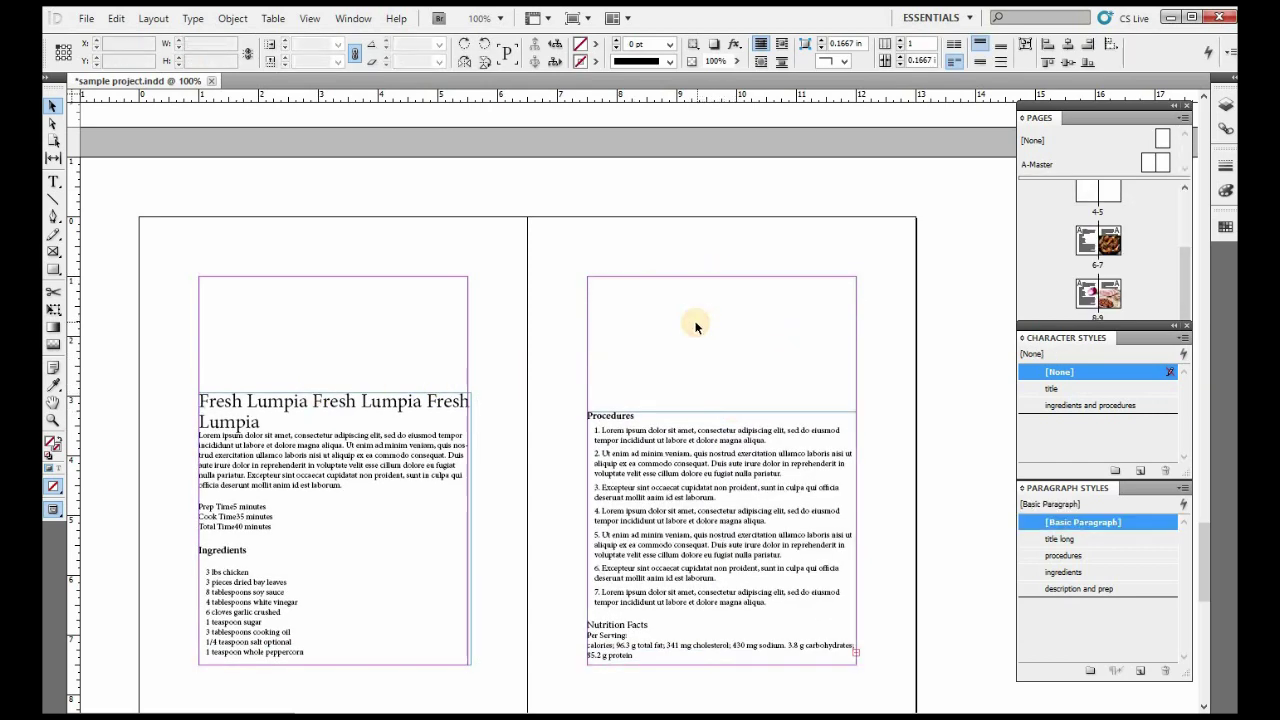
# Step: Place the Fresh-Lumpia image at the left page's upper corner and scale it proportionally to the page width of 6.5 in
pyautogui.hotkey('ctrl', 'd')
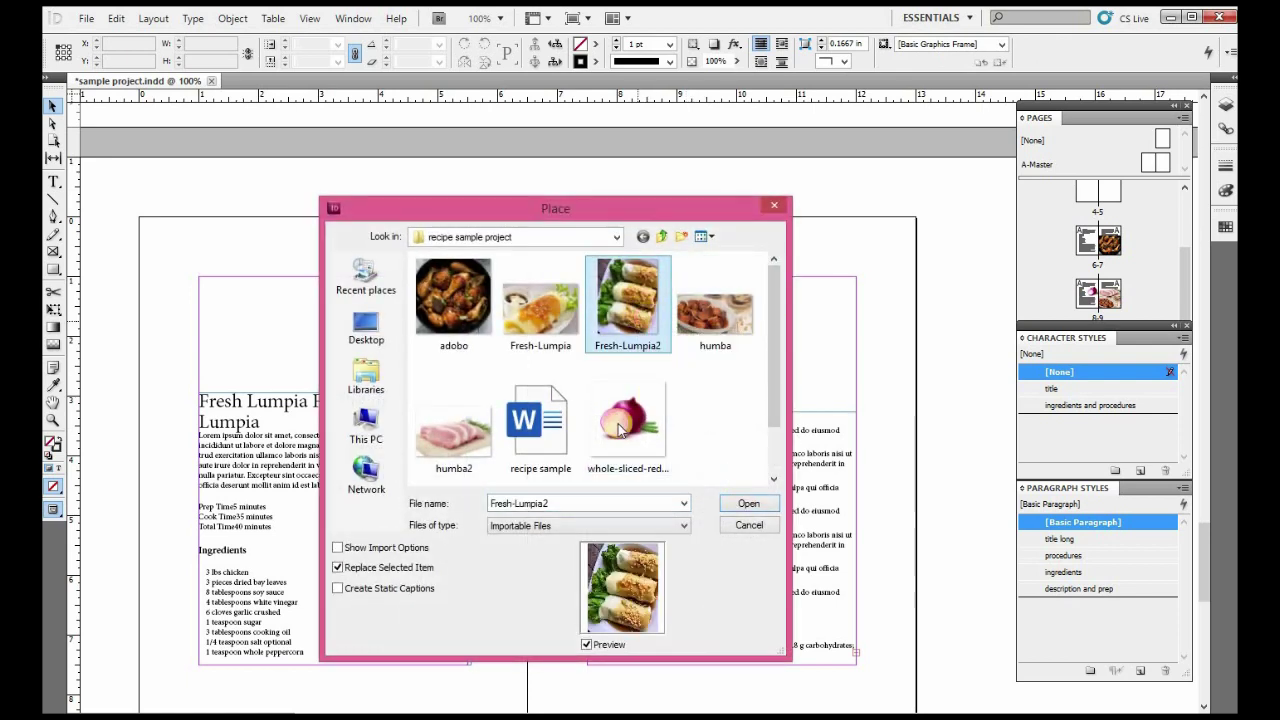
pyautogui.click(546, 320)
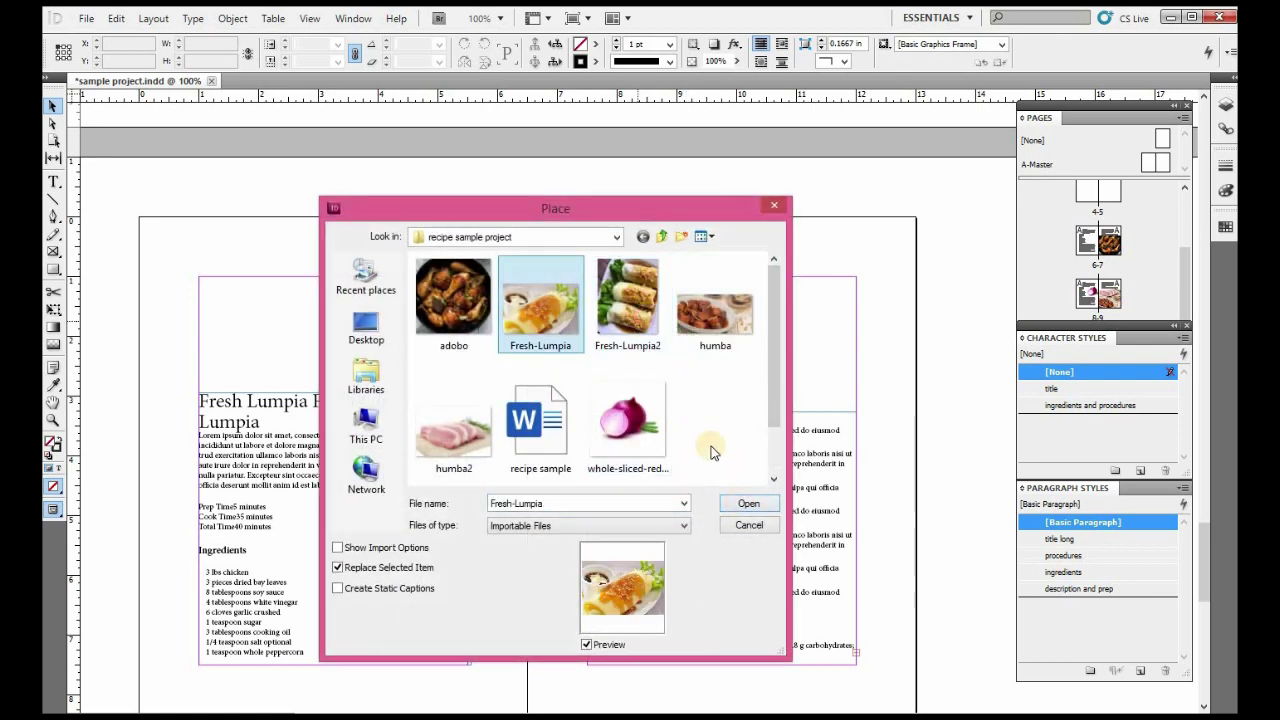
pyautogui.click(748, 503)
pyautogui.moveTo(141, 217); pyautogui.dragTo(670, 570)
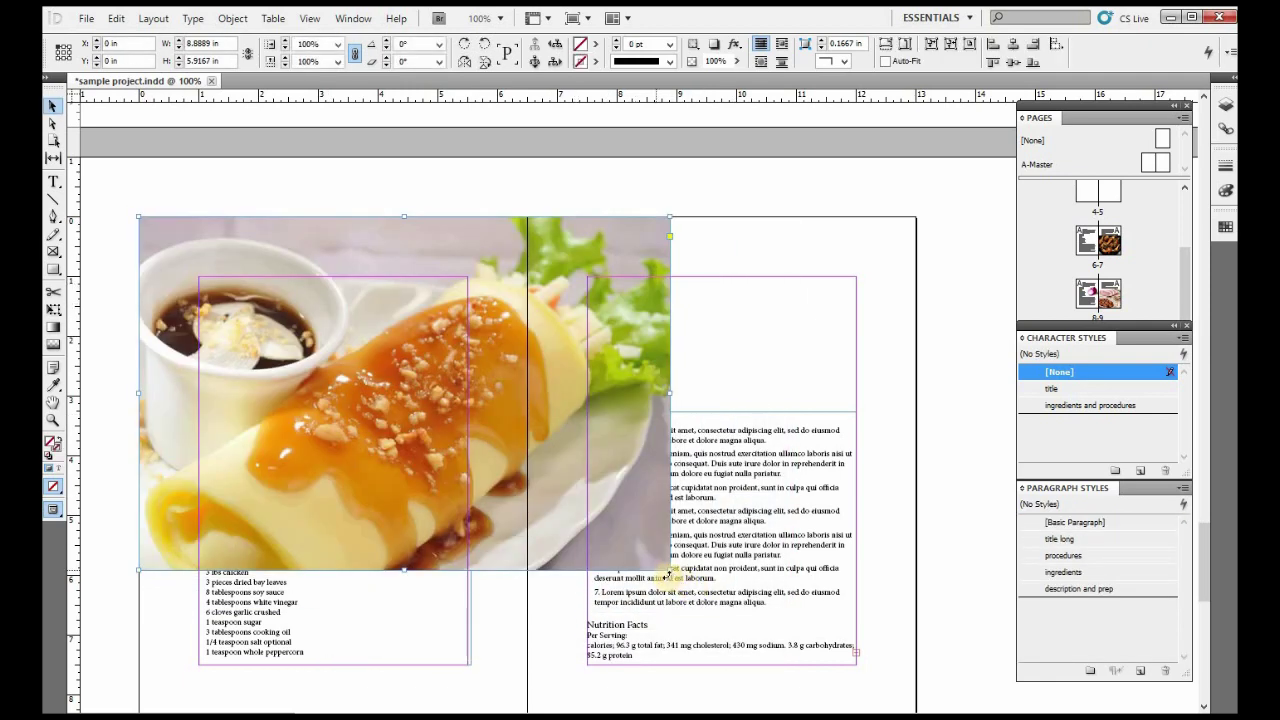
pyautogui.moveTo(670, 393); pyautogui.dragTo(520, 372)
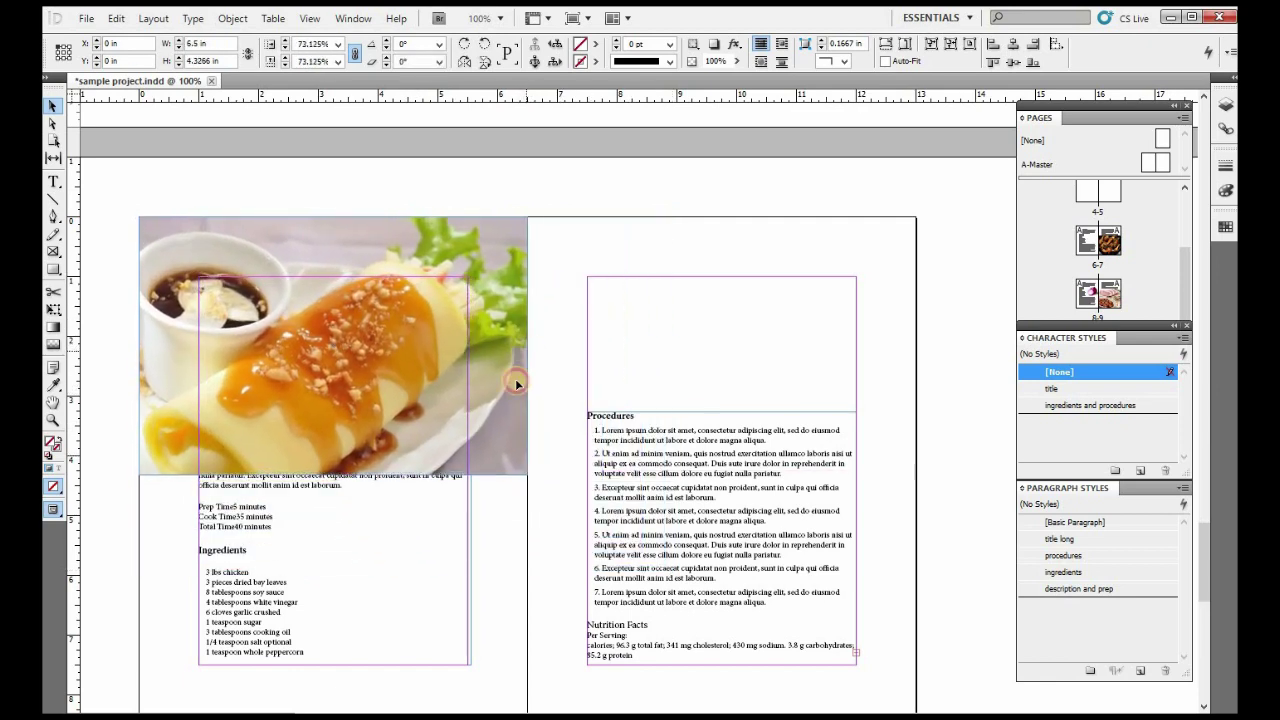
# Step: Send the Fresh-Lumpia photo behind the text and crop its lower edge to a frame height of 2.77 in
pyautogui.rightClick(509, 376)
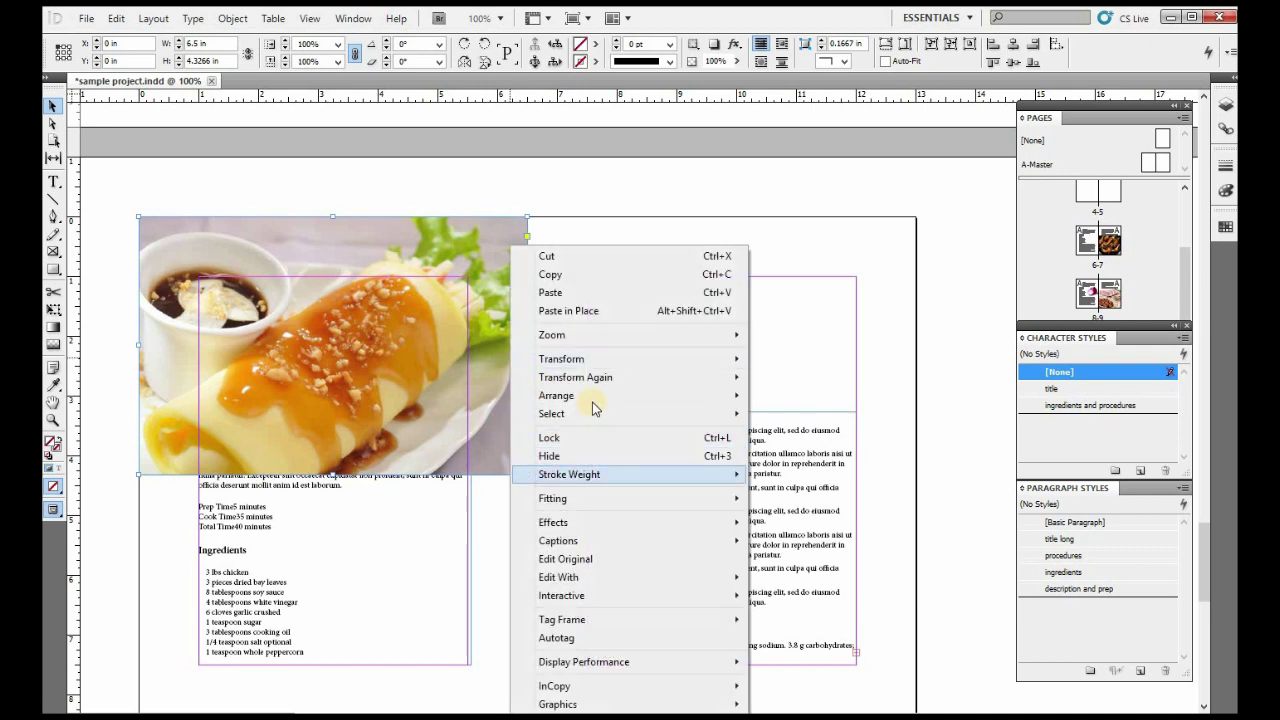
pyautogui.click(780, 415)
pyautogui.click(574, 357)
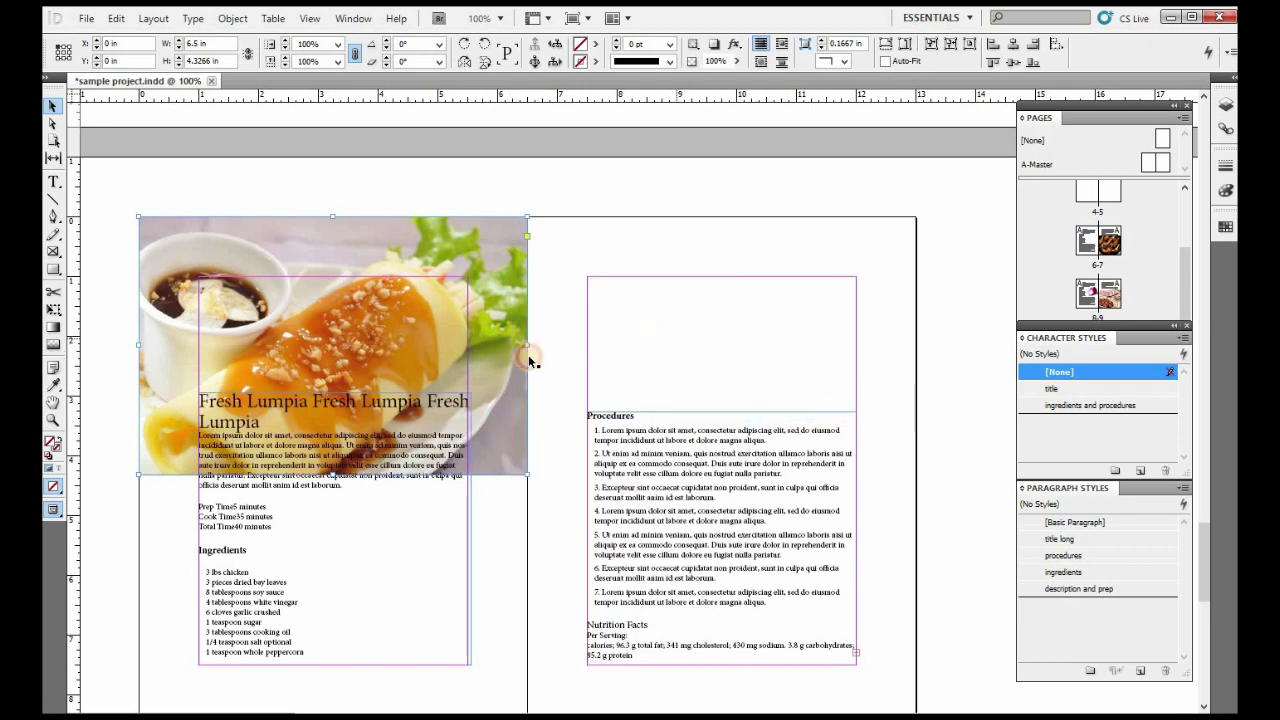
pyautogui.click(340, 465)
pyautogui.moveTo(340, 395); pyautogui.dragTo(340, 381)
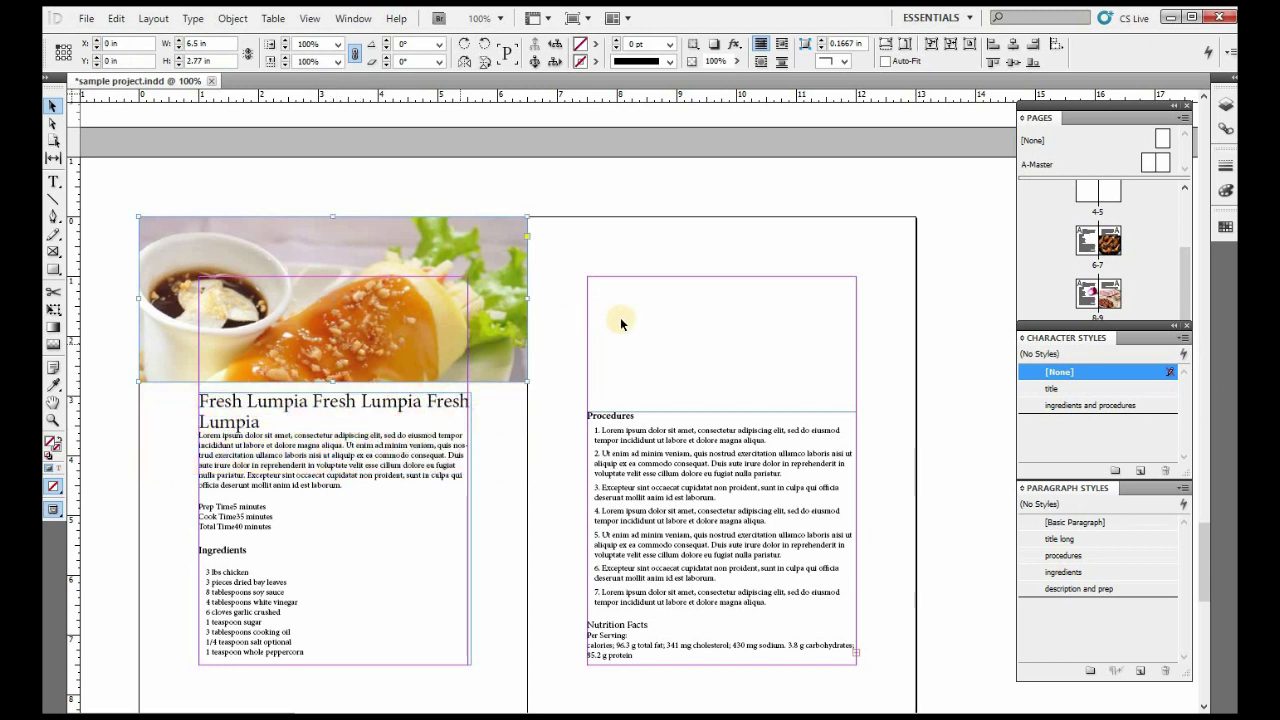
pyautogui.click(607, 397)
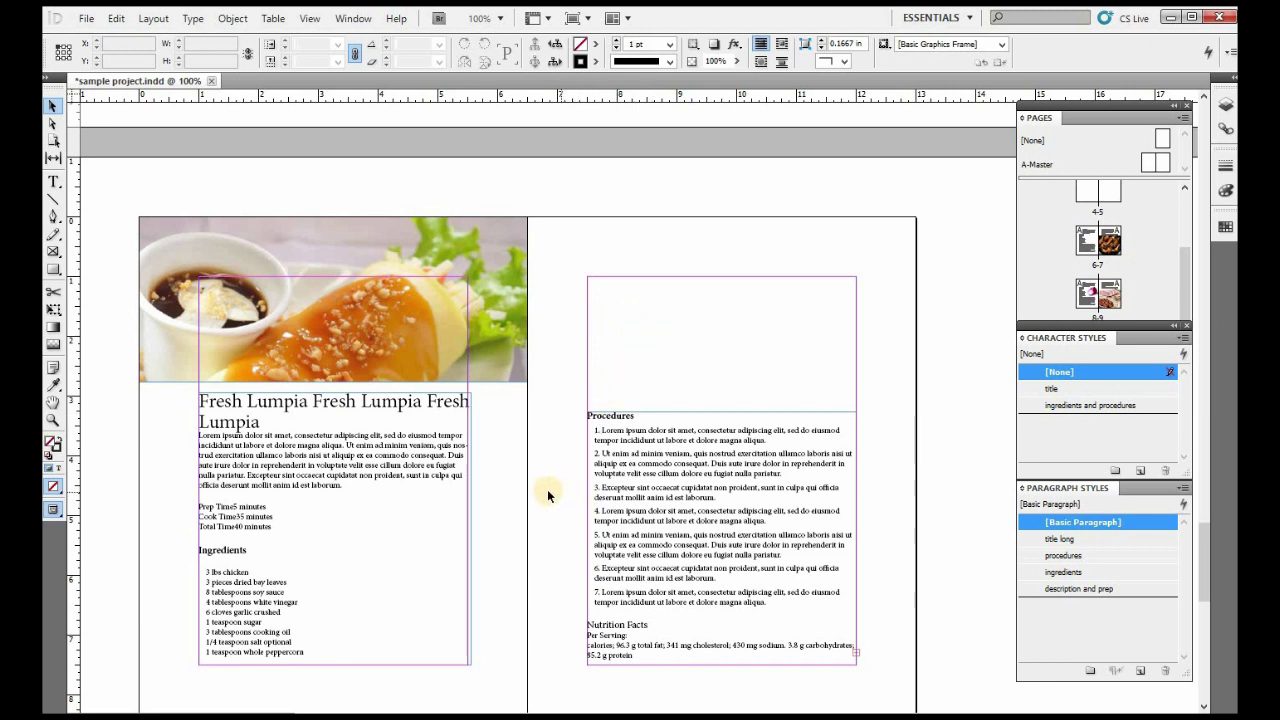
# Step: Place the Fresh-Lumpia2 image at the right page's inner upper corner, about 2.24 in wide and 2.8 in high
pyautogui.click(603, 375)
pyautogui.hotkey('ctrl', 'd')
pyautogui.click(630, 318)
pyautogui.click(727, 506)
pyautogui.moveTo(531, 221); pyautogui.dragTo(660, 294)
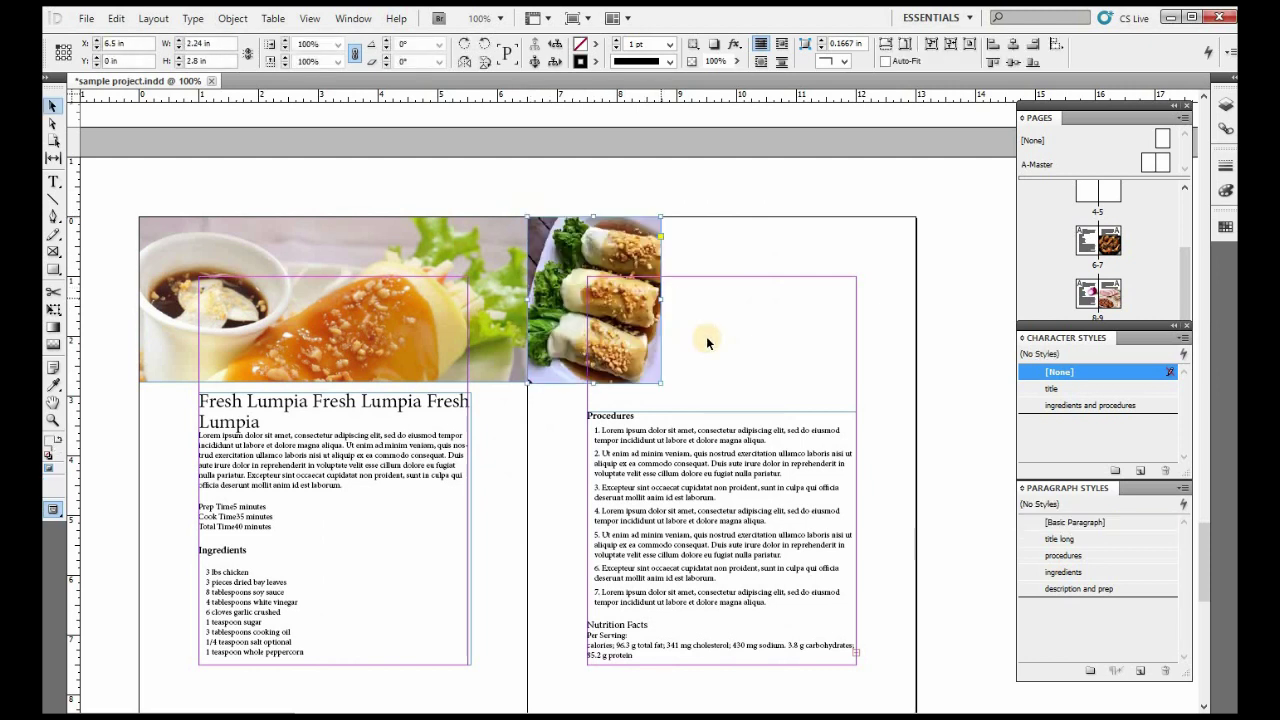
pyautogui.click(722, 352)
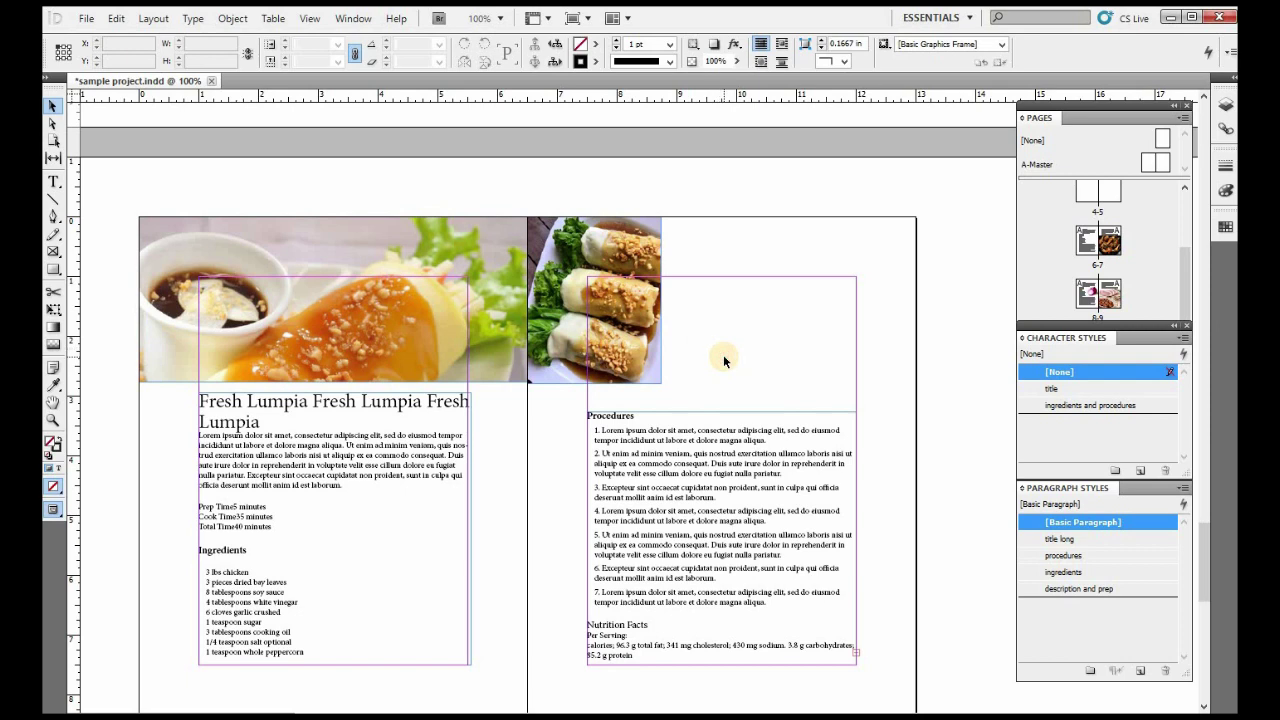
# Step: Place the humba image beside Fresh-Lumpia2 at a height of 2.8 in and crop its outer edge to the page edge
pyautogui.hotkey('ctrl', 'd')
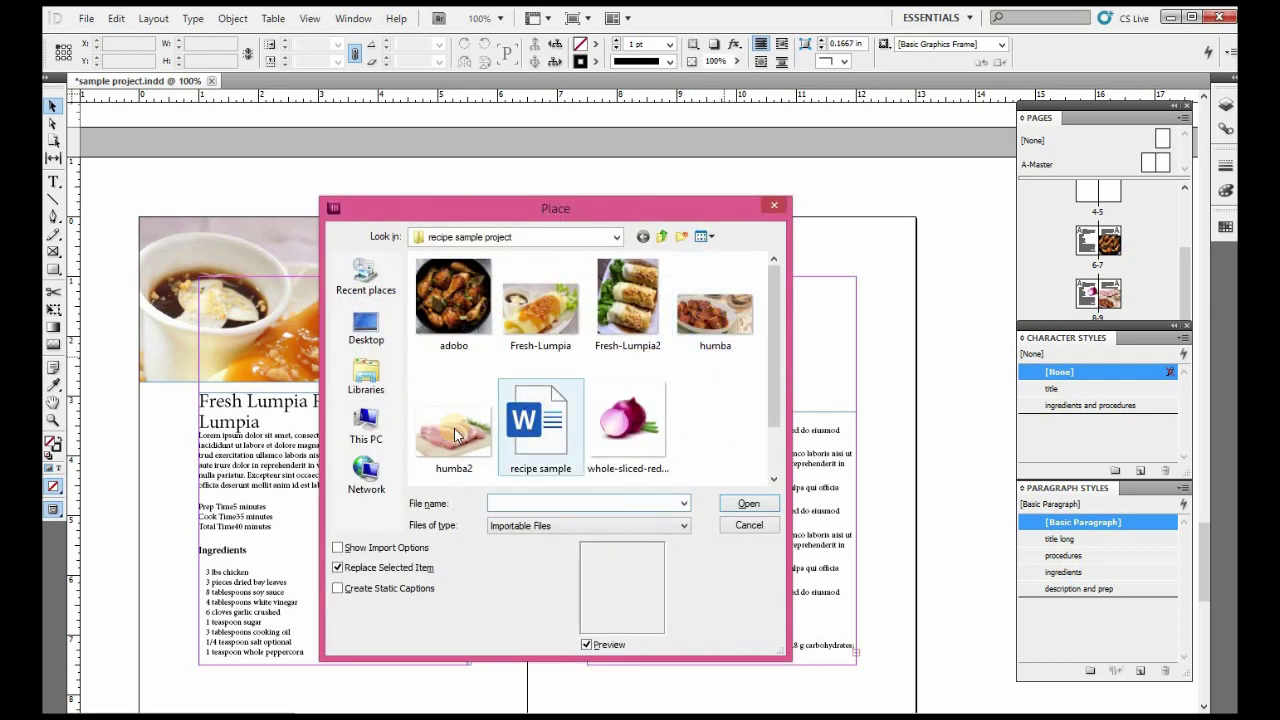
pyautogui.click(718, 320)
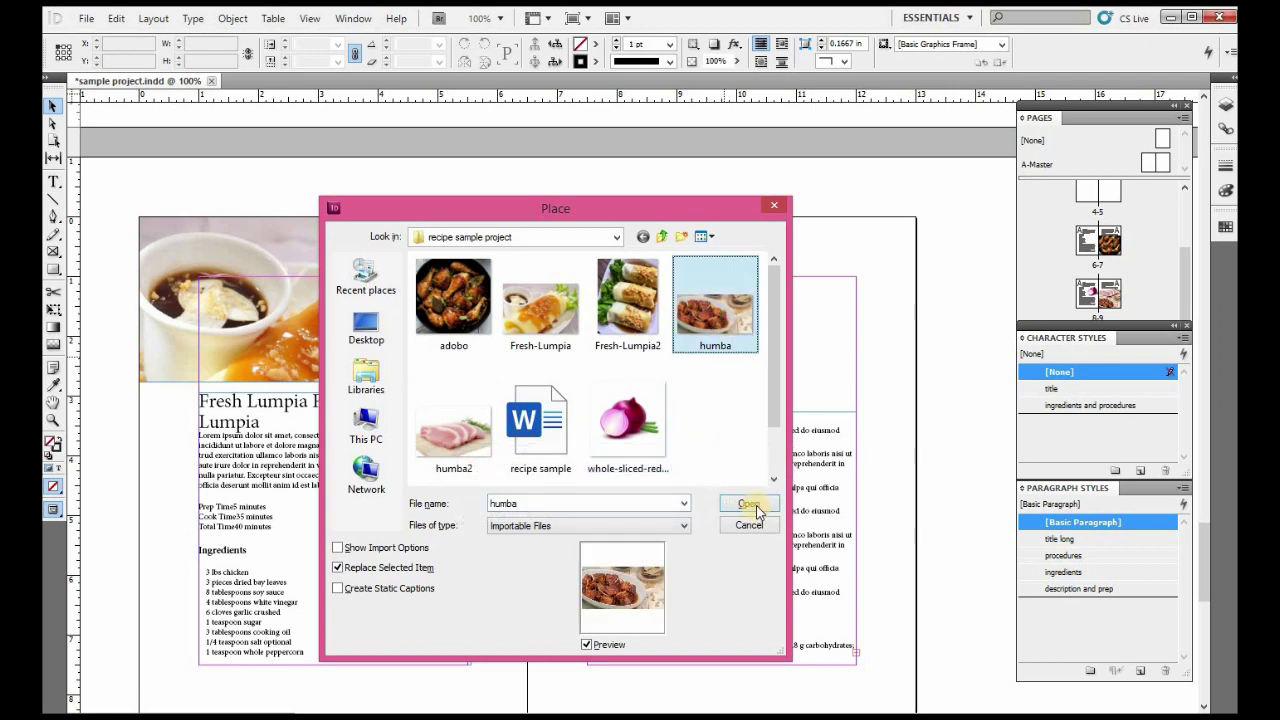
pyautogui.doubleClick(720, 330)
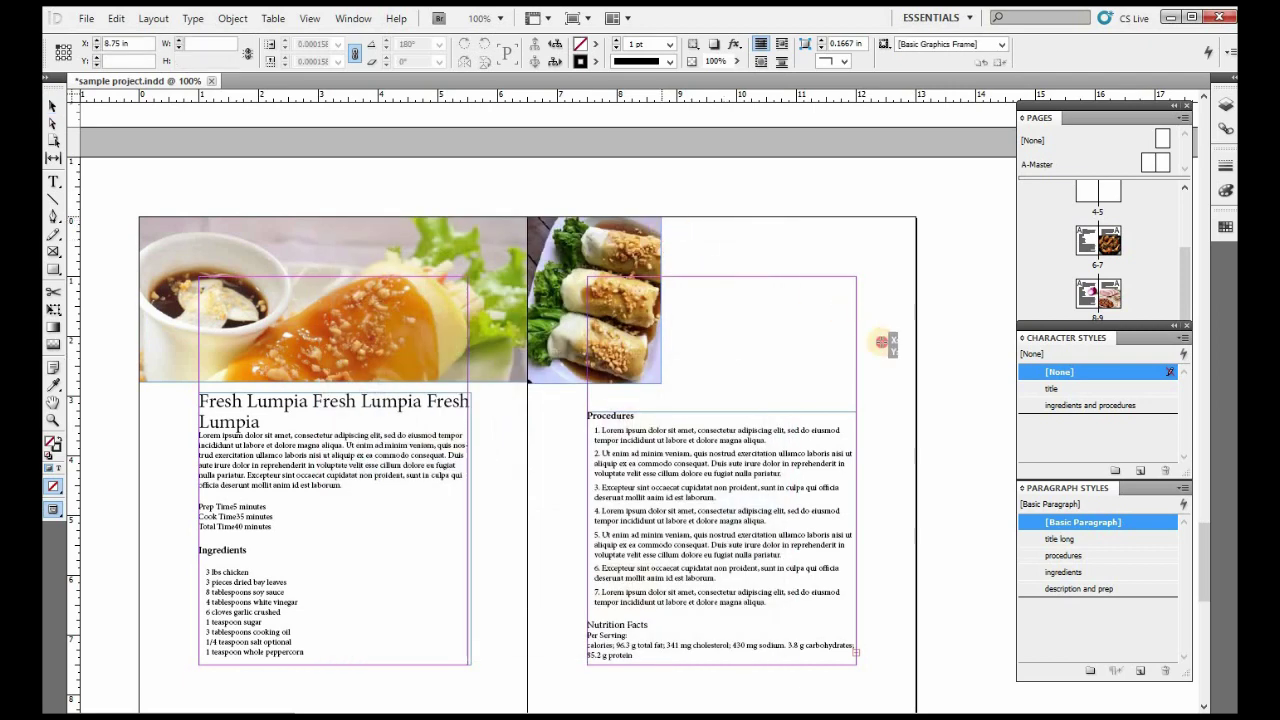
pyautogui.moveTo(942, 400); pyautogui.dragTo(980, 383)
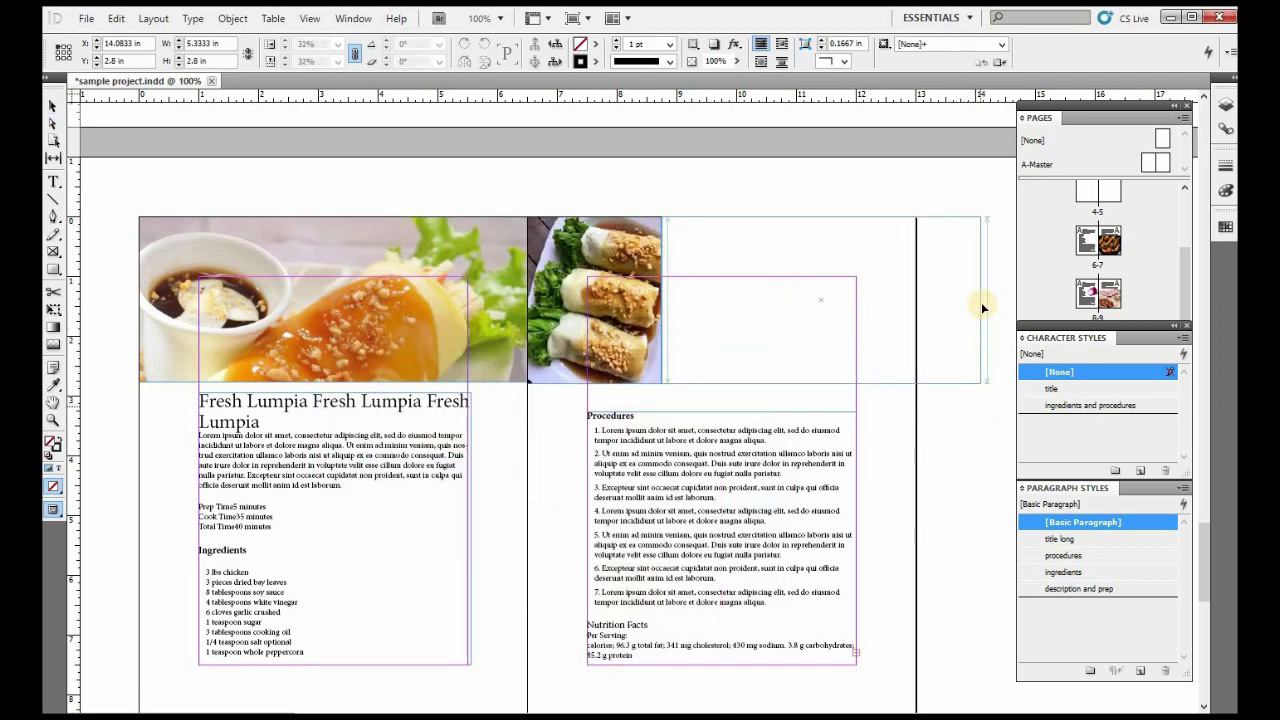
pyautogui.moveTo(965, 300); pyautogui.dragTo(916, 301)
pyautogui.click(811, 405)
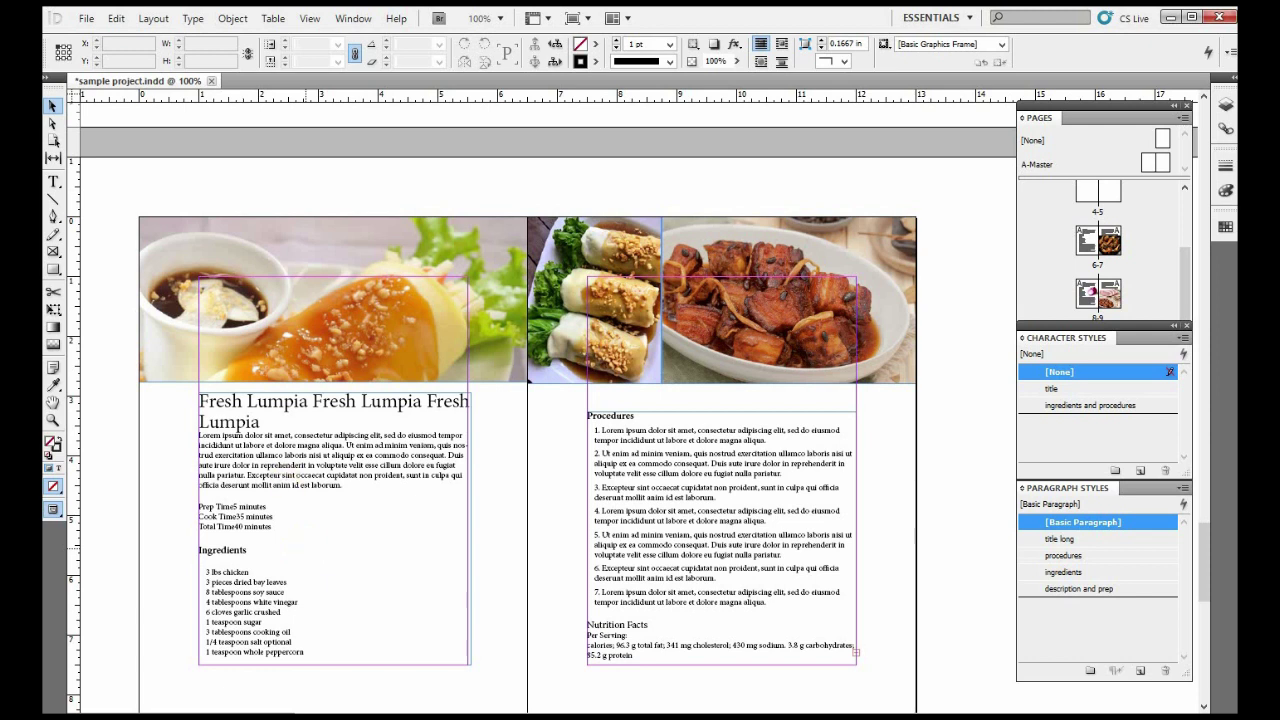
# Step: Review the book's earlier spreads, from Pork Humba back to the introduction page
pyautogui.scroll(15, 483, 308)
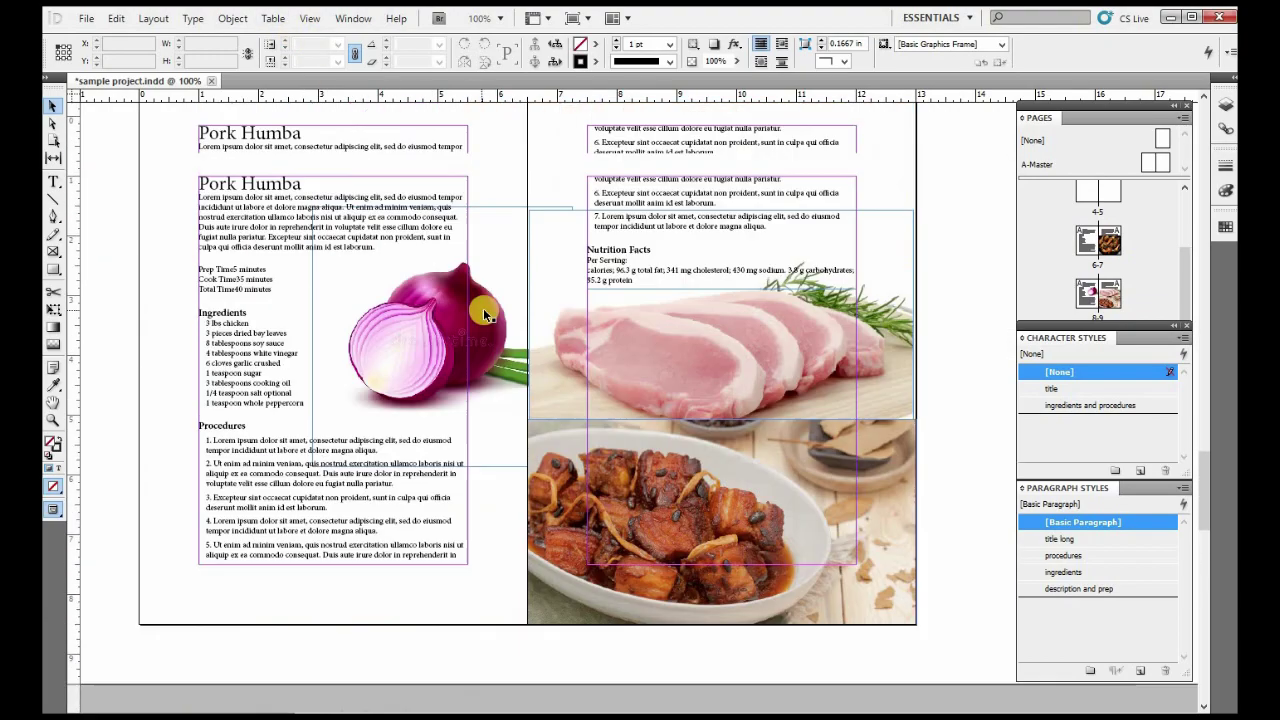
pyautogui.scroll(8, 486, 312)
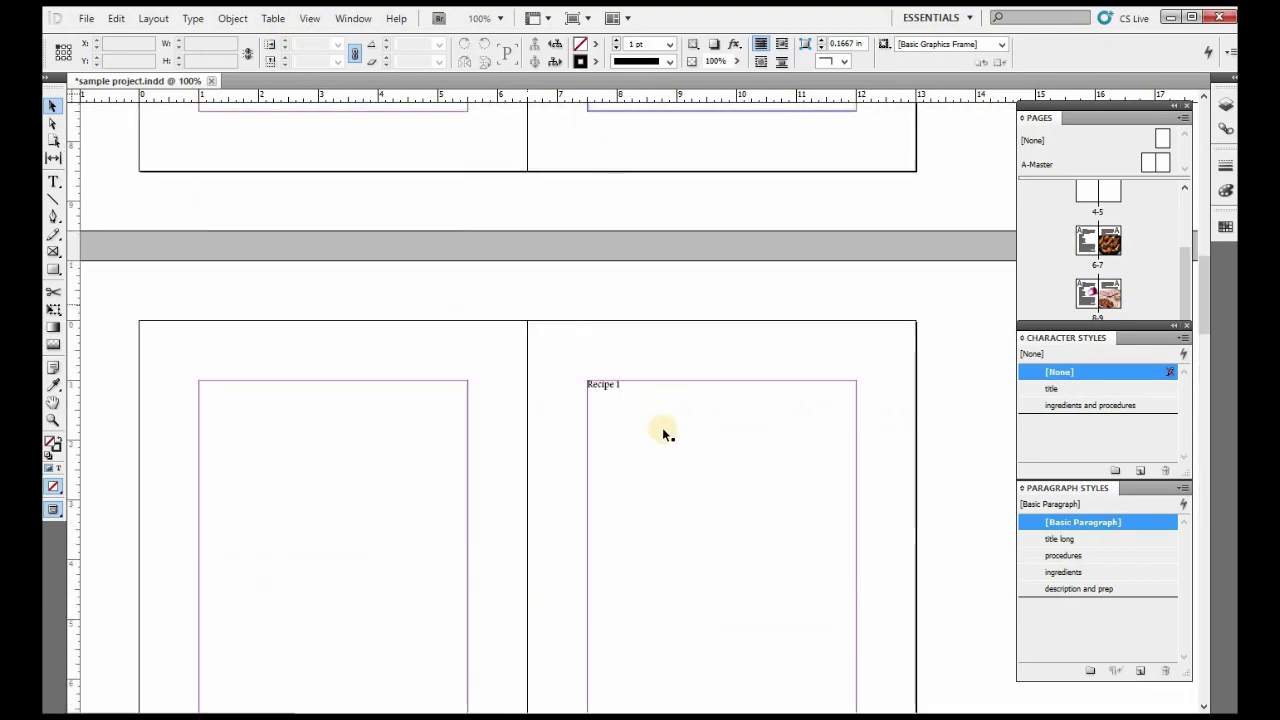
pyautogui.scroll(4, 663, 430)
pyautogui.scroll(15, 685, 472)
pyautogui.scroll(-8, 684, 456)
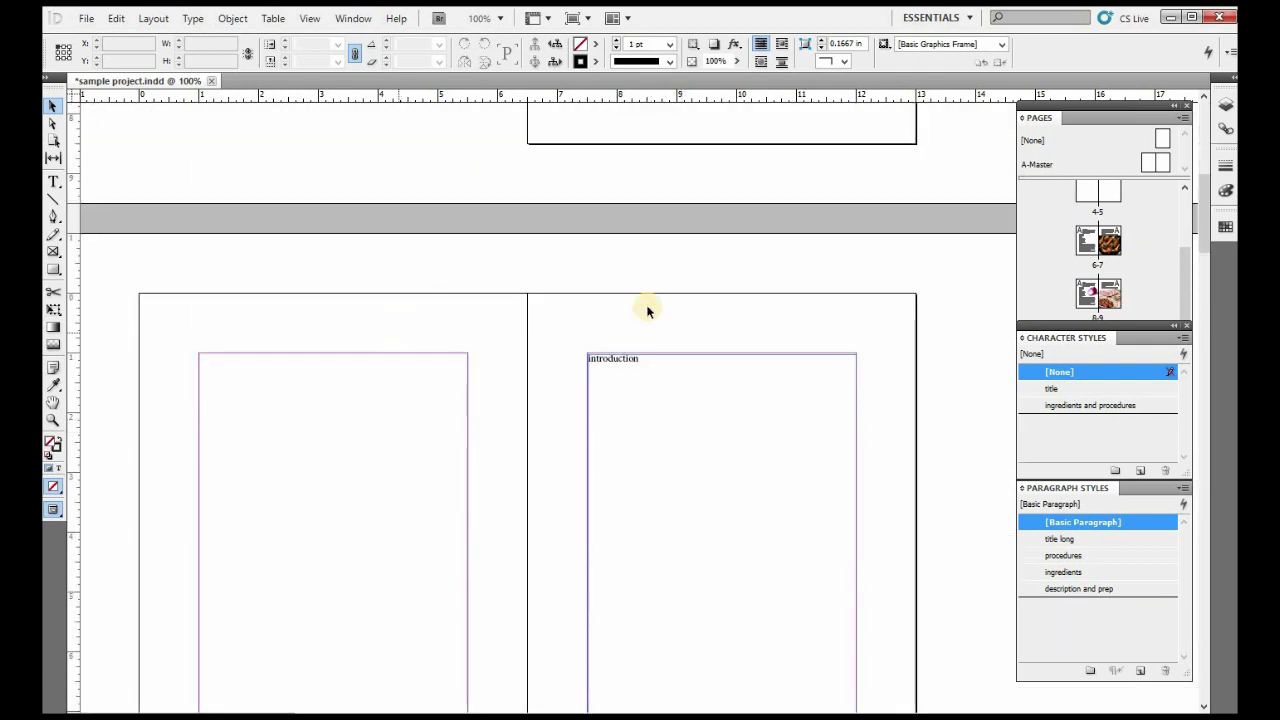
pyautogui.scroll(-5, 265, 257)
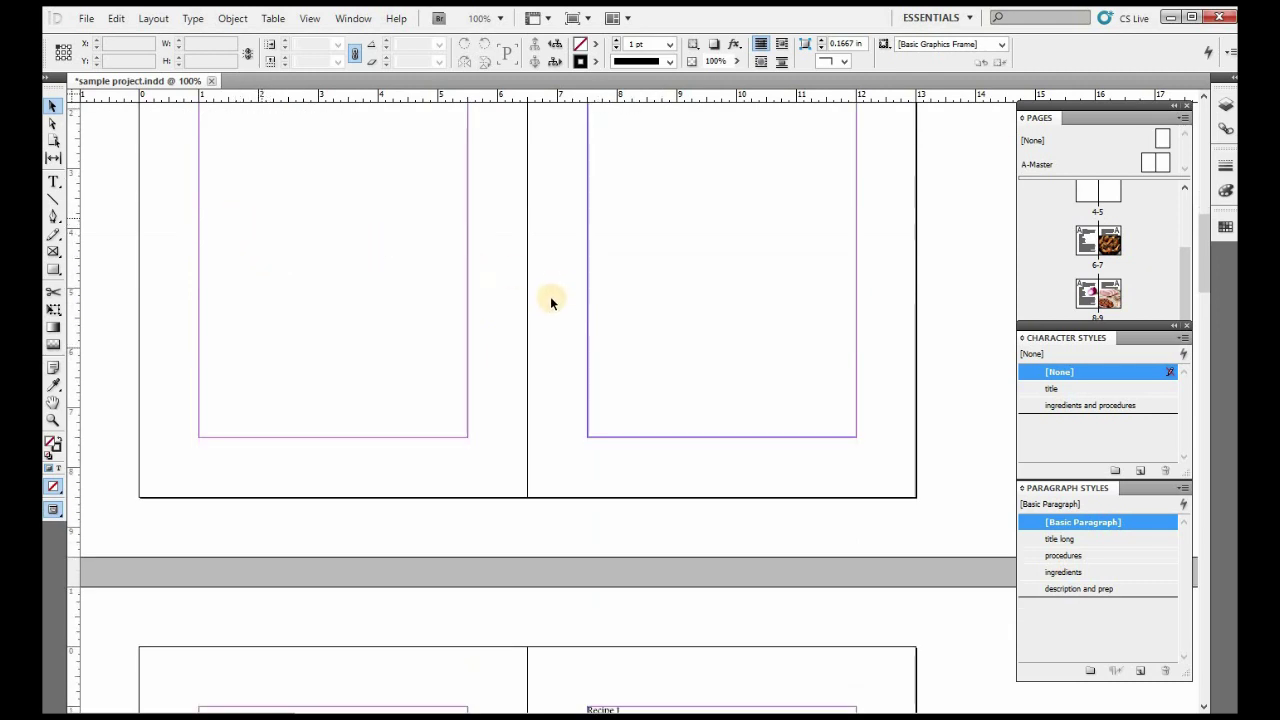
pyautogui.scroll(4, 551, 298)
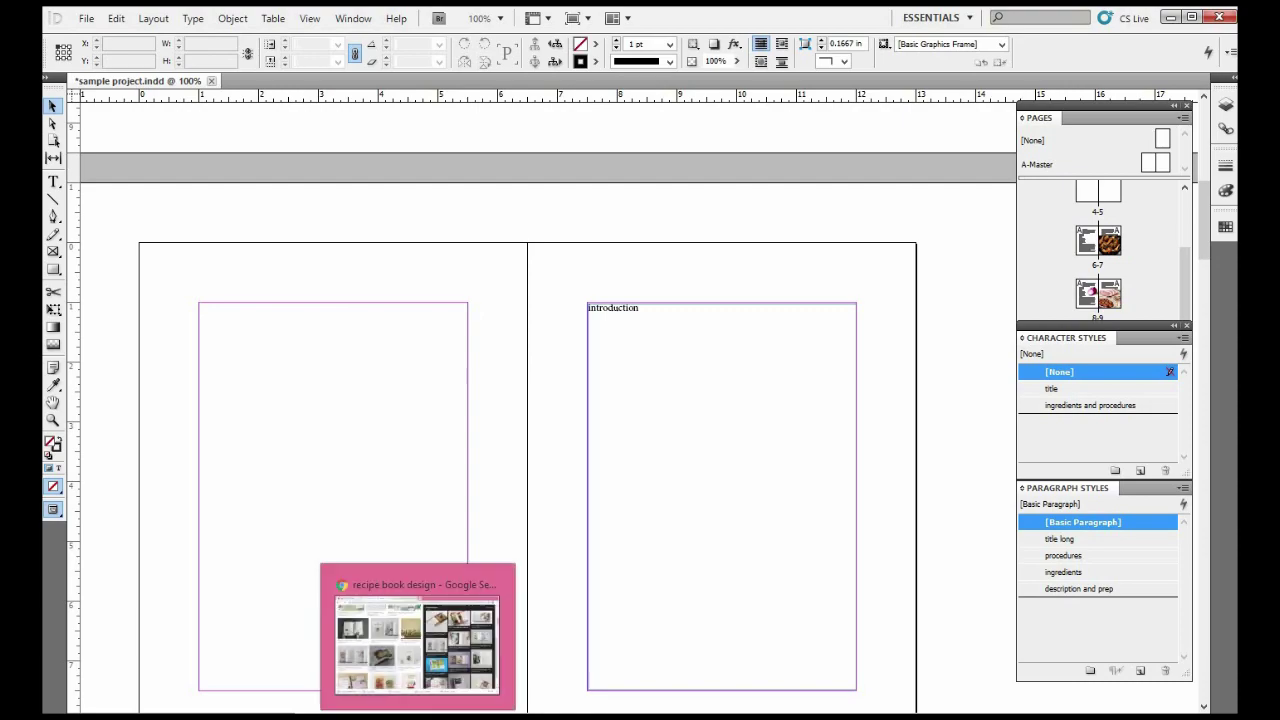
# Step: Switch to Chrome and look through the uploaded tutorial videos on the Apps Train YouTube channel
pyautogui.click(328, 581)
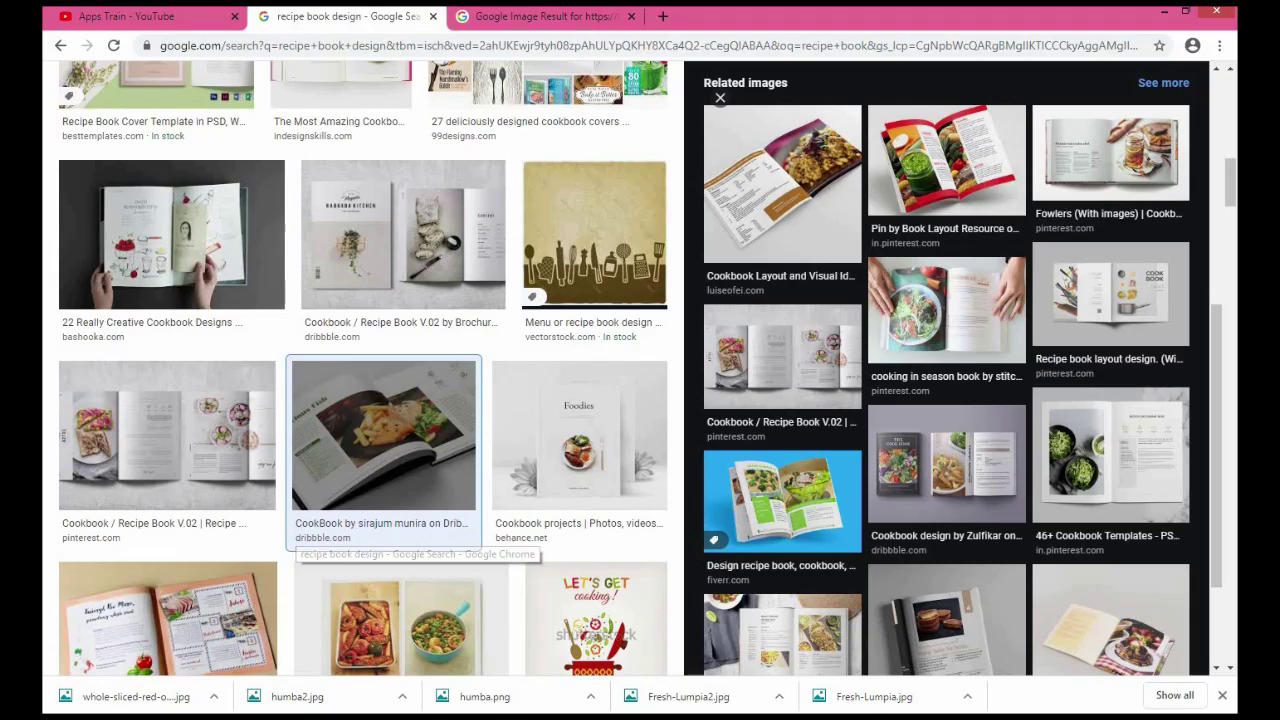
pyautogui.click(170, 16)
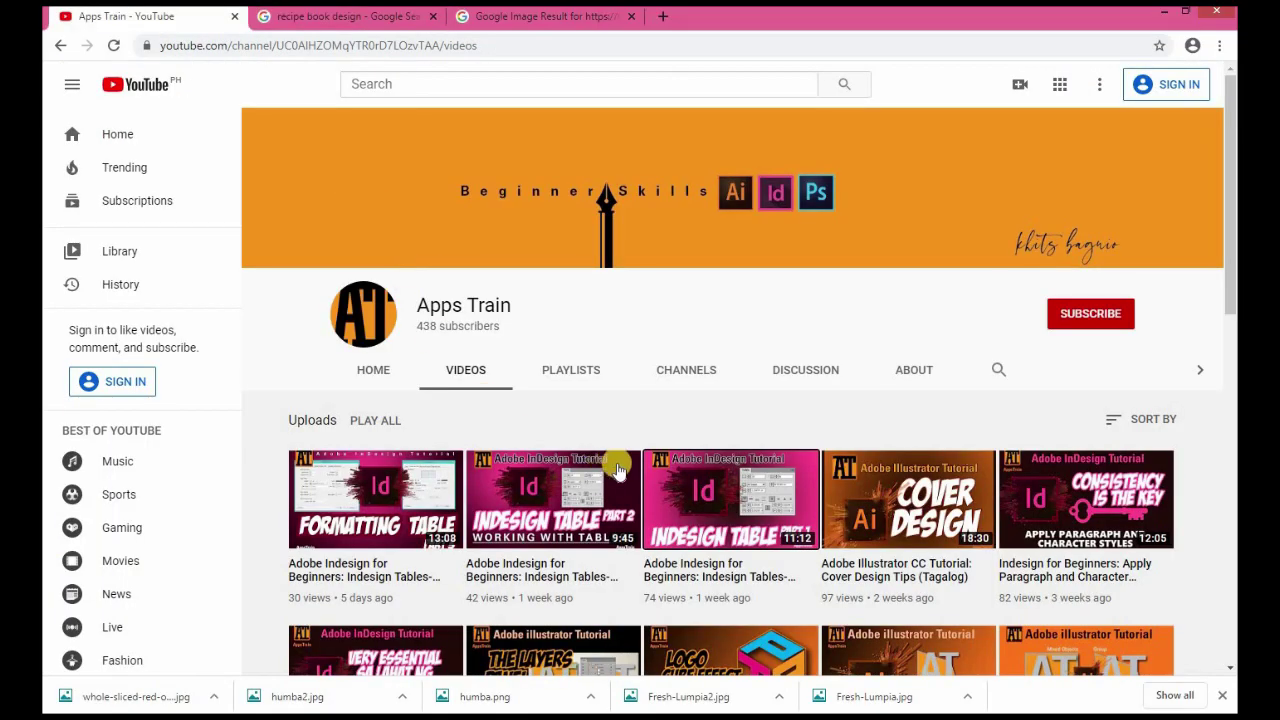
pyautogui.scroll(-2, 616, 468)
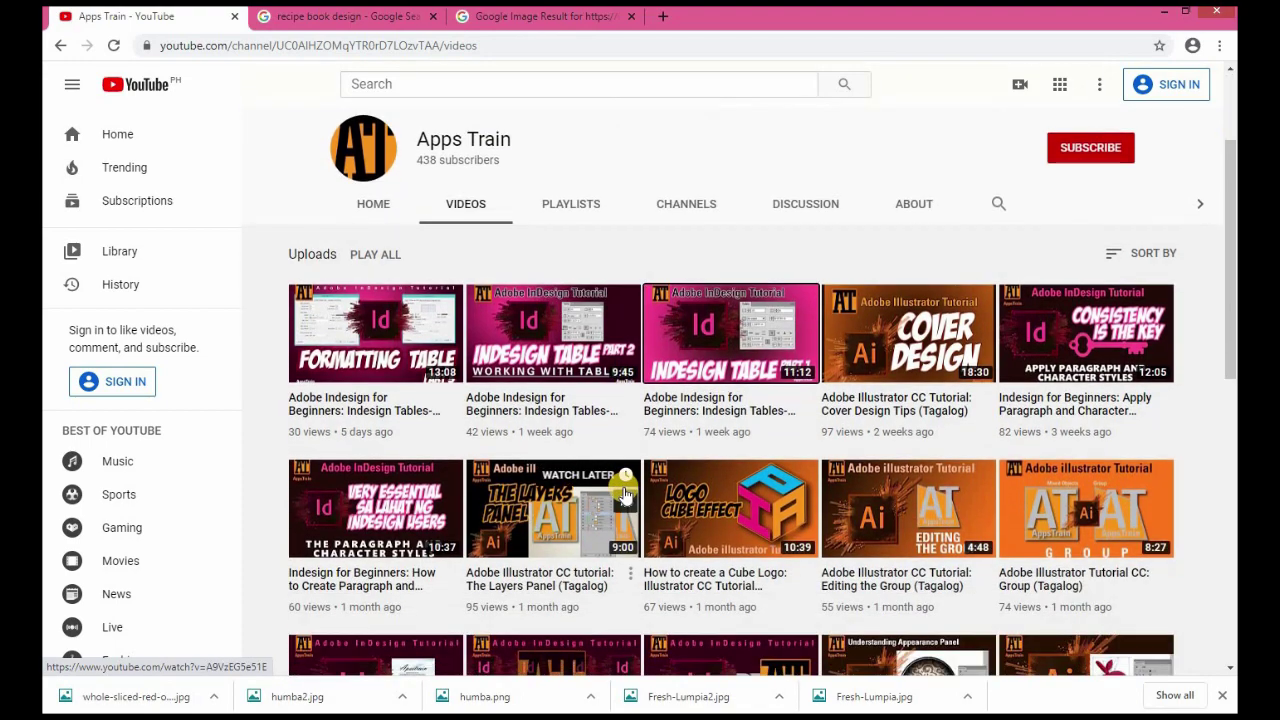
pyautogui.scroll(-4, 622, 490)
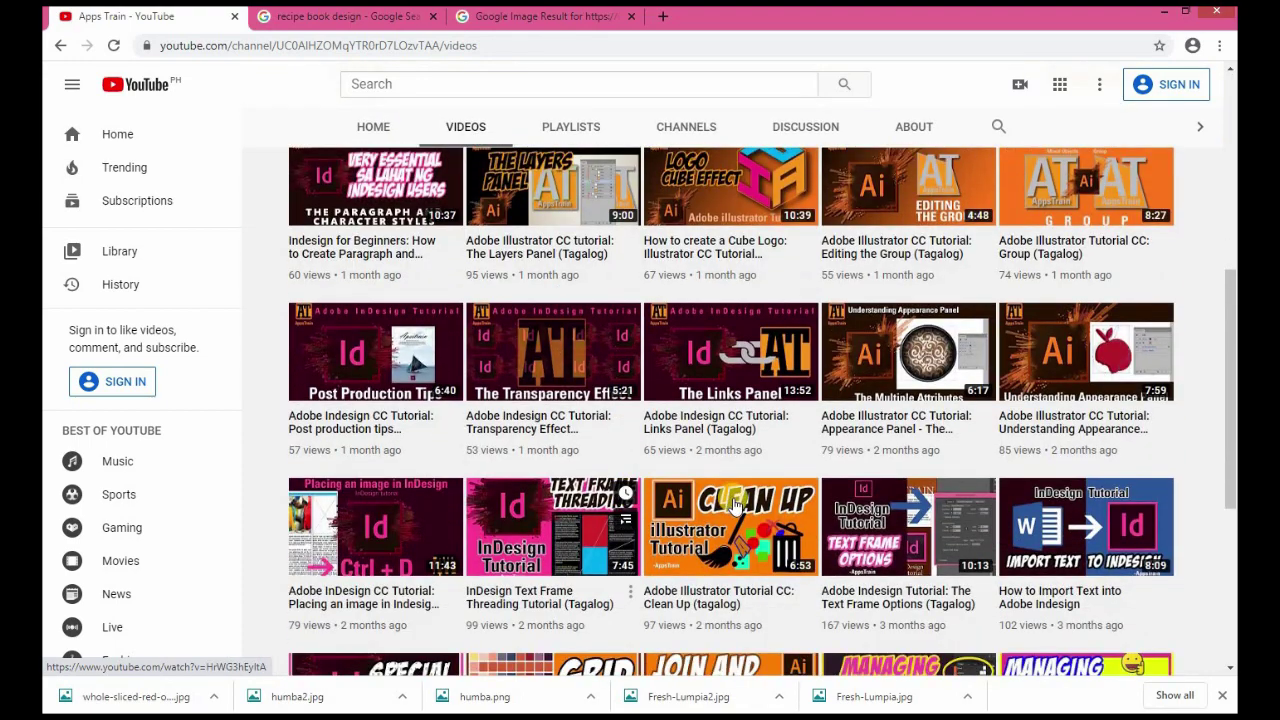
pyautogui.scroll(-2, 688, 510)
pyautogui.scroll(5, 610, 515)
pyautogui.scroll(3, 567, 517)
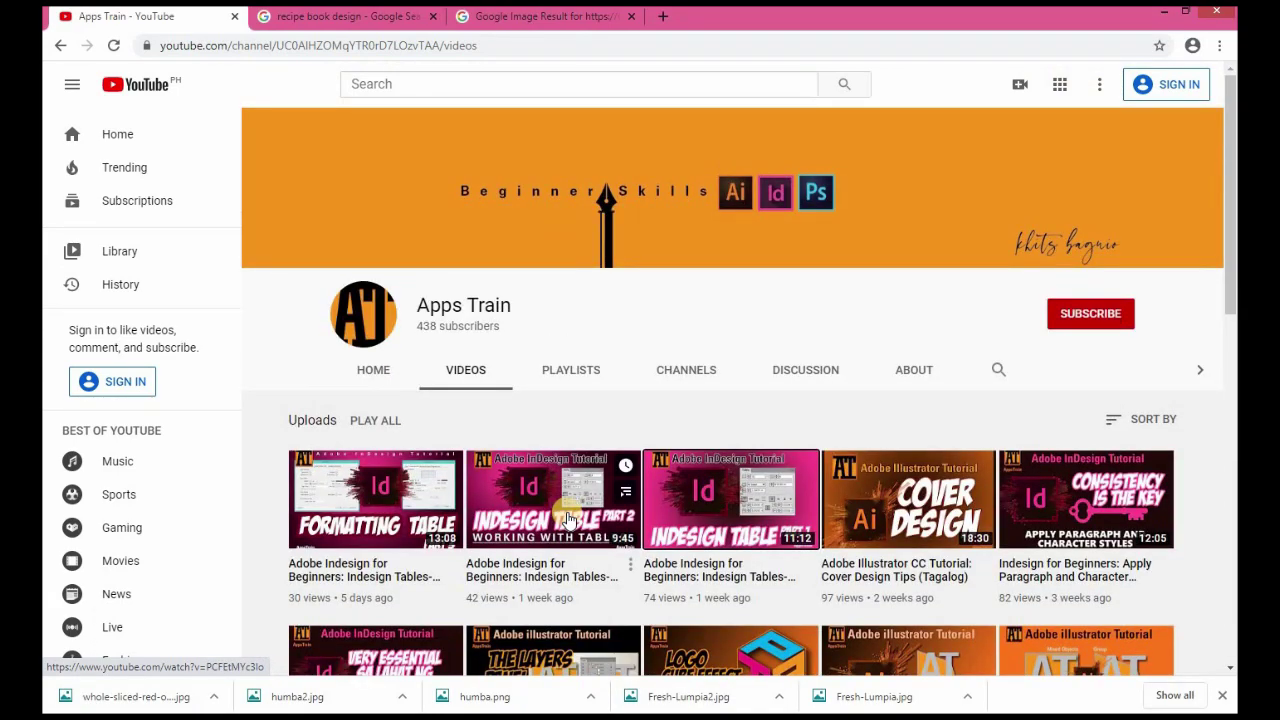
pyautogui.scroll(-5, 568, 518)
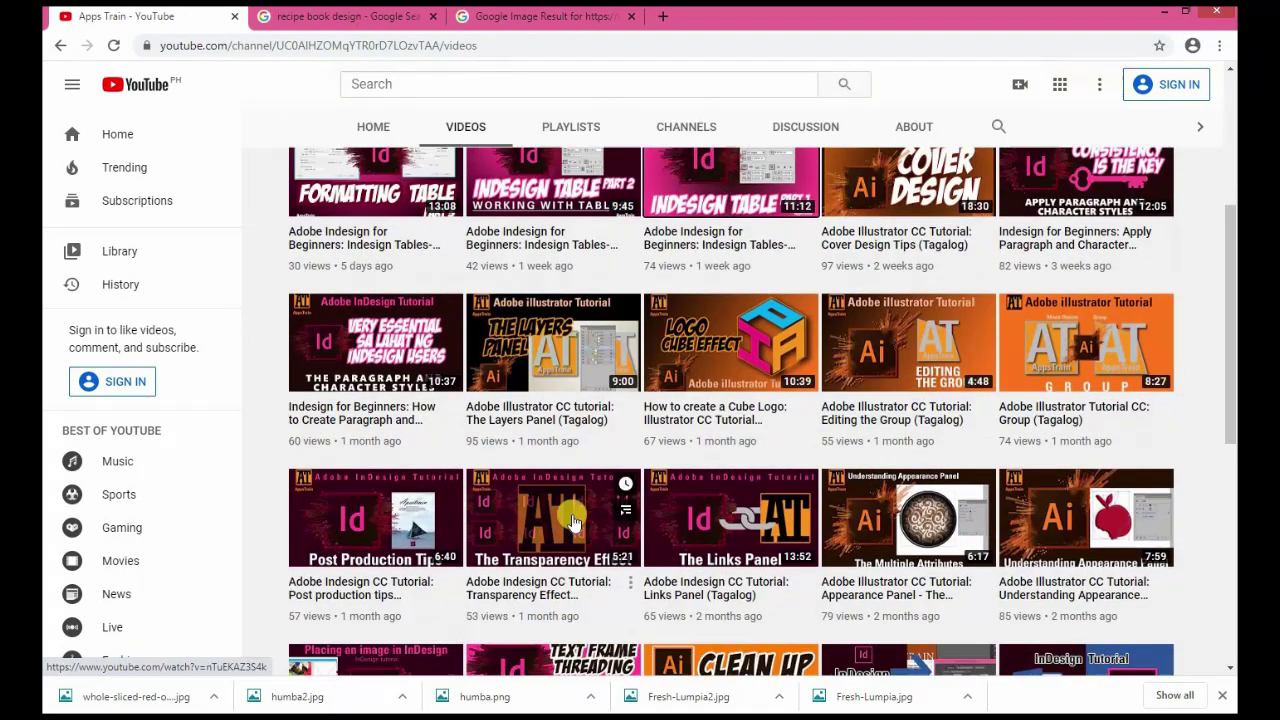
pyautogui.scroll(-3, 575, 524)
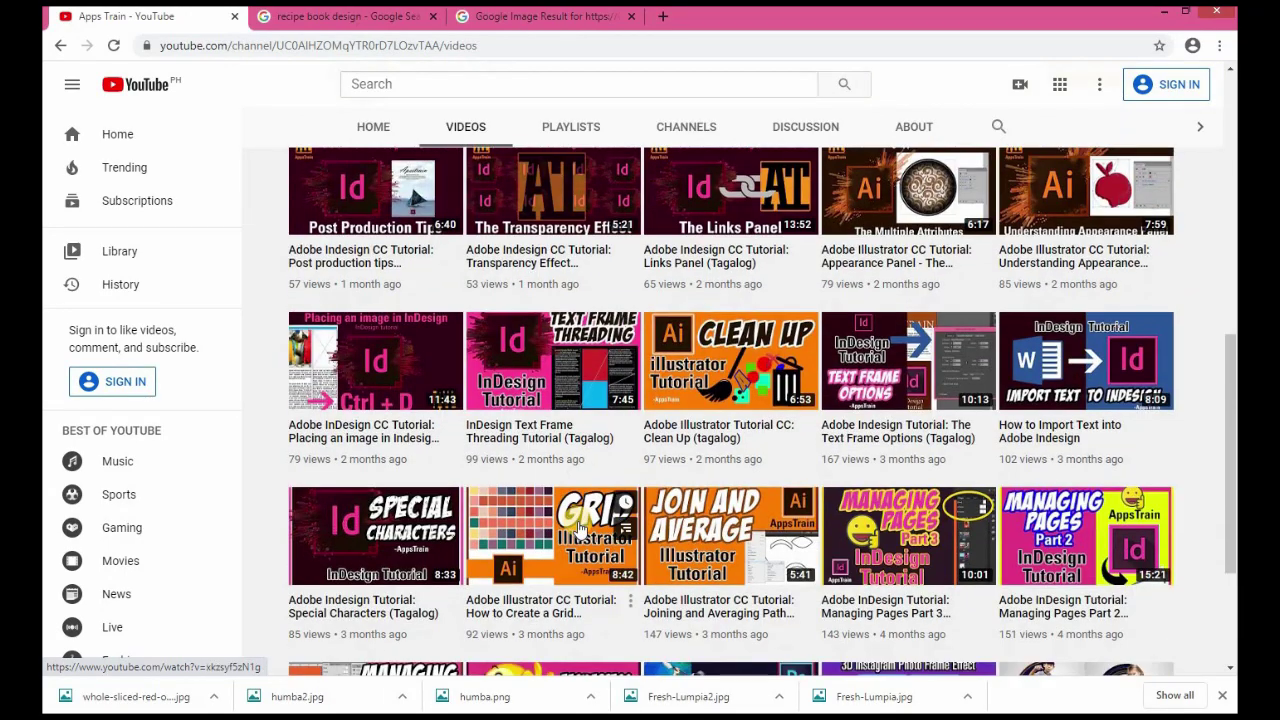
pyautogui.scroll(-1, 585, 530)
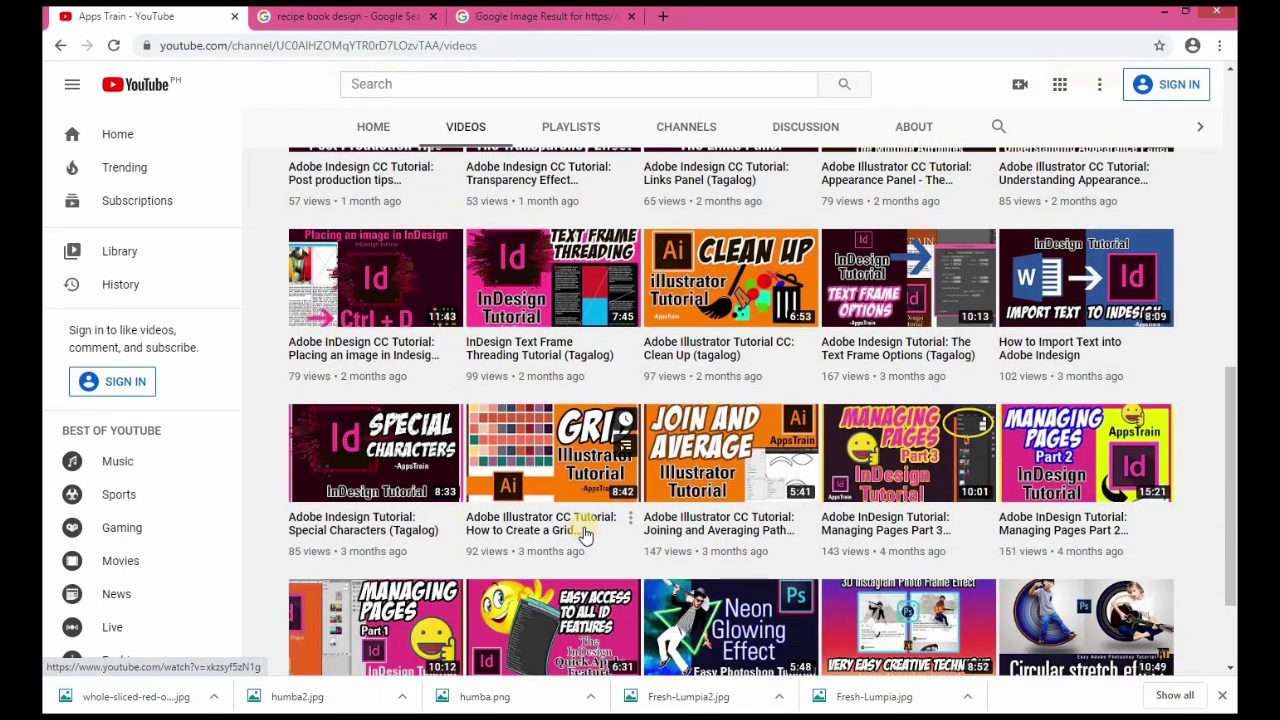
pyautogui.scroll(-1, 585, 535)
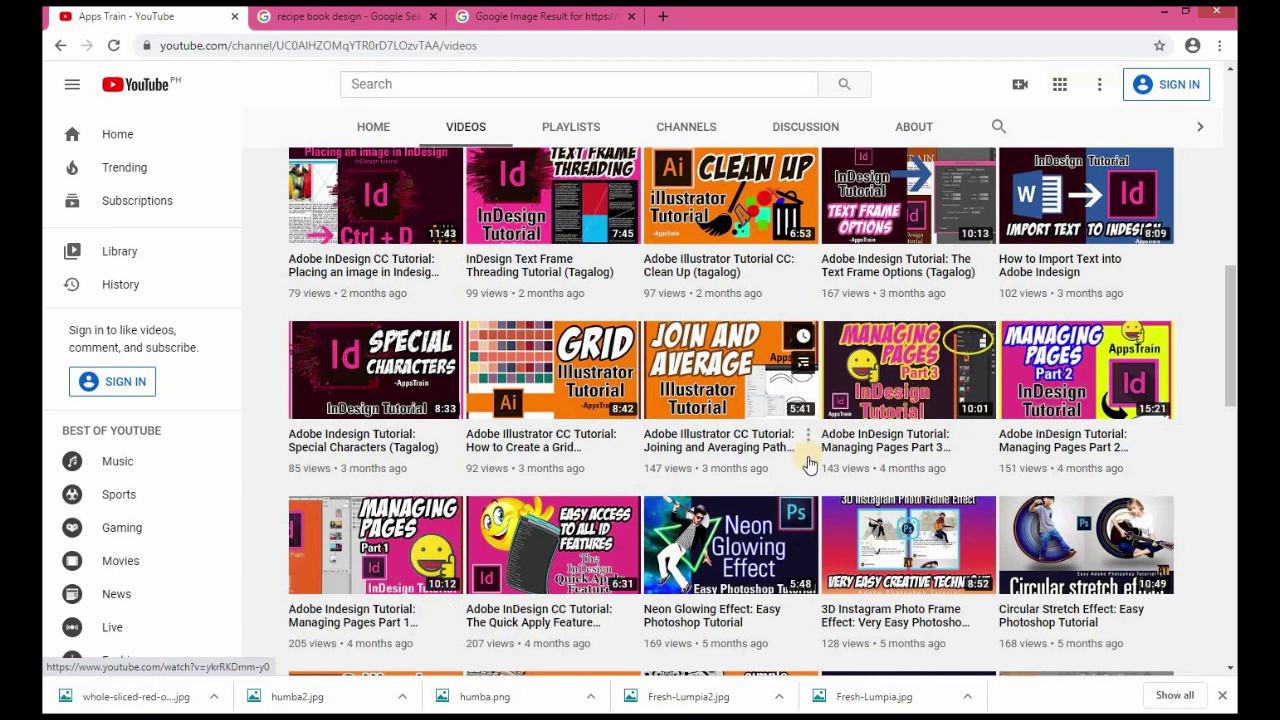
pyautogui.scroll(4, 807, 456)
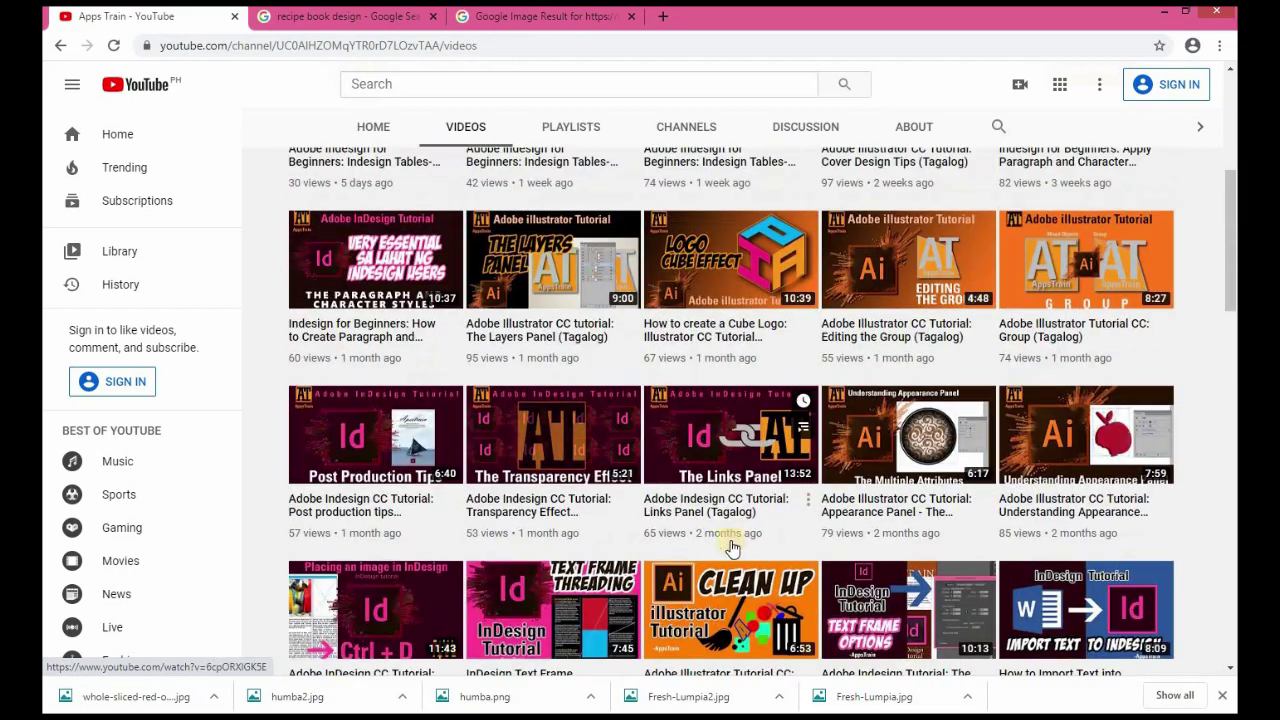
# Step: Switch back to InDesign and save the recipe book document
pyautogui.click(473, 708)
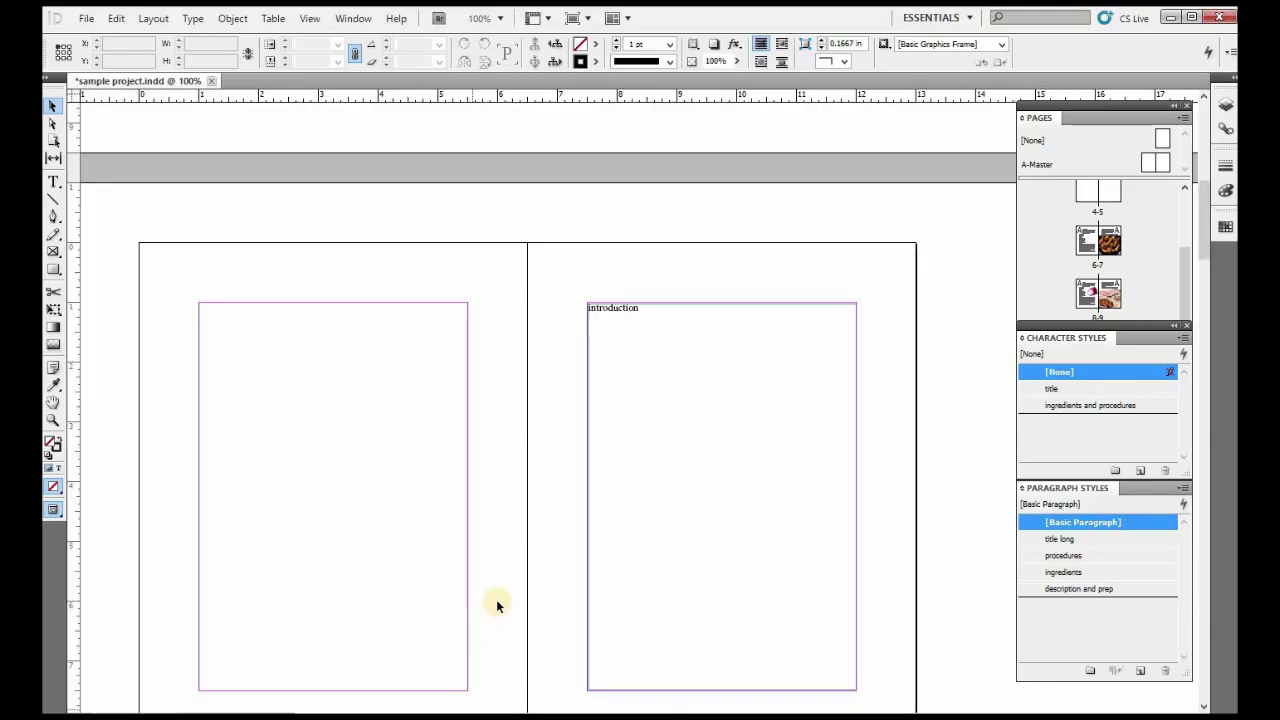
pyautogui.scroll(3, 596, 450)
pyautogui.scroll(2, 594, 428)
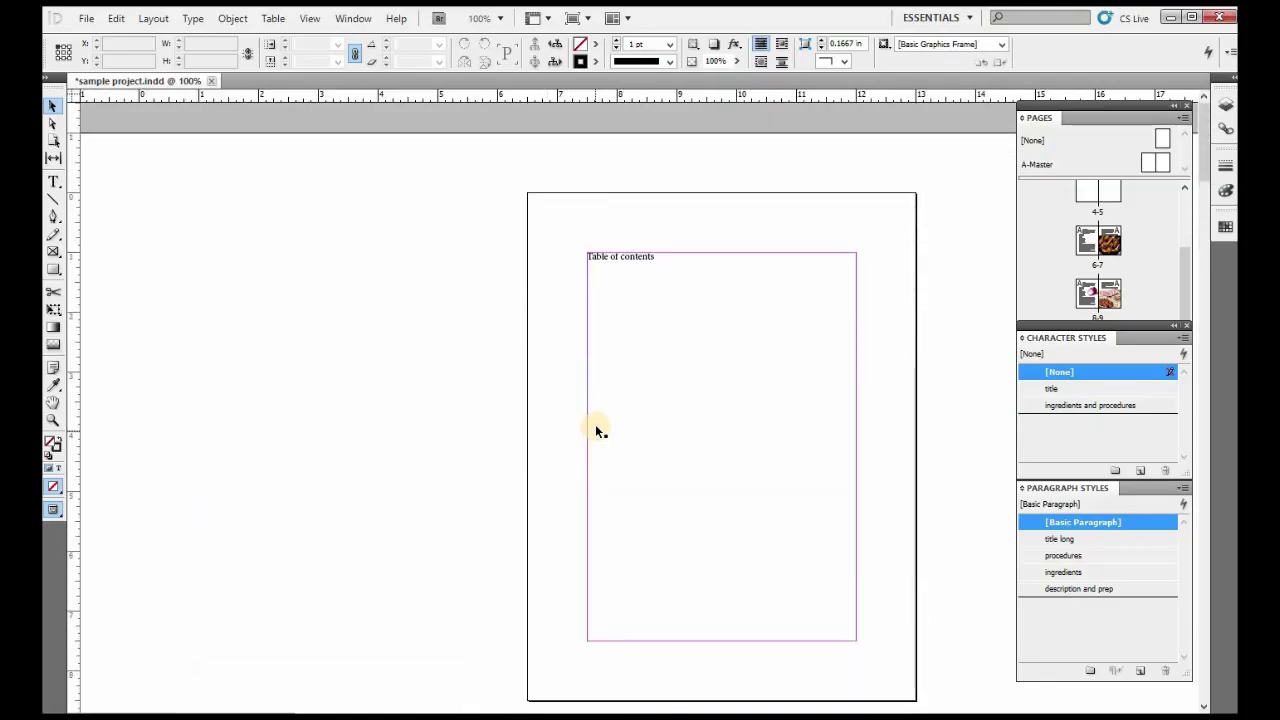
pyautogui.click(84, 20)
pyautogui.click(130, 173)
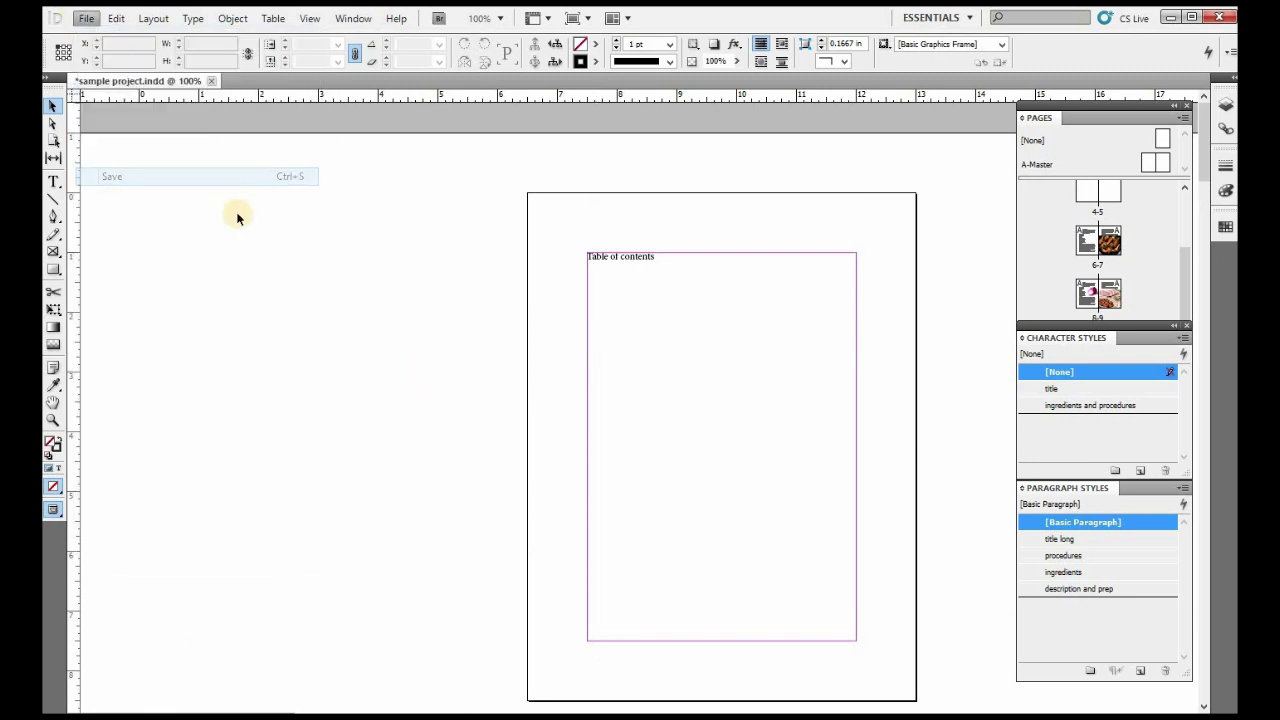
# Step: Try to export all pages as an Adobe PDF (Print) file with the High Quality Print preset
pyautogui.click(86, 19)
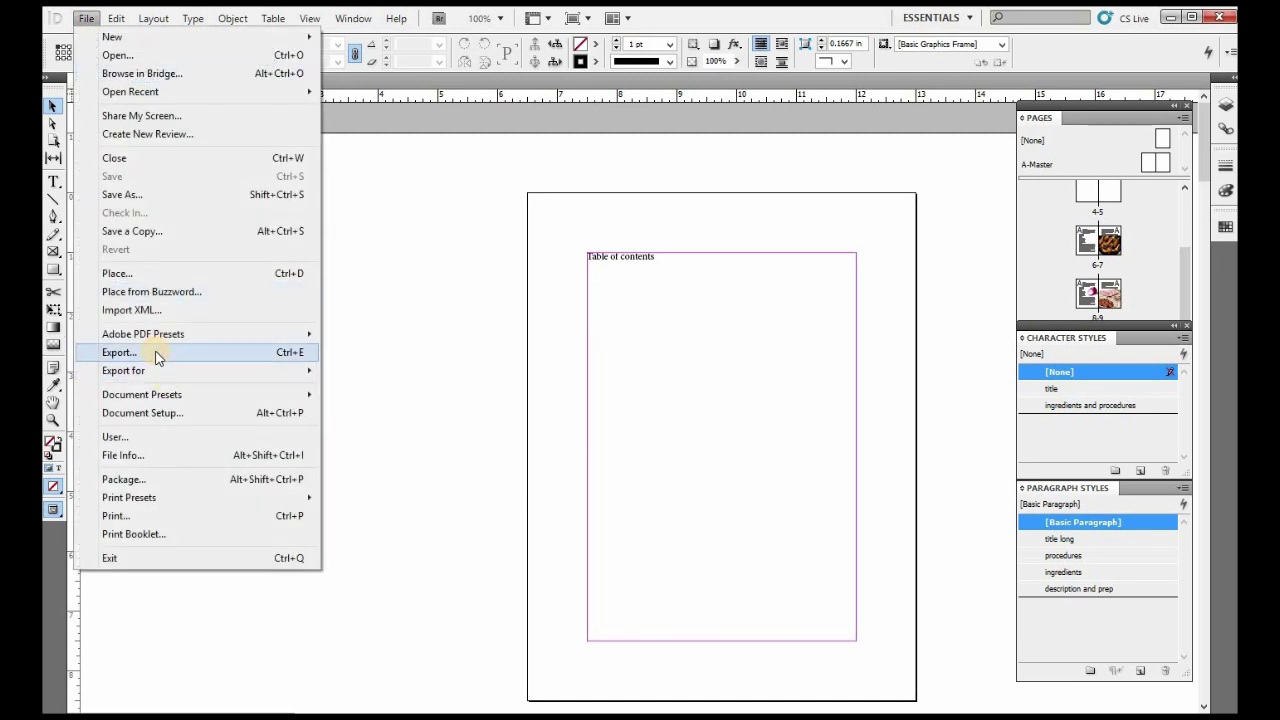
pyautogui.click(157, 355)
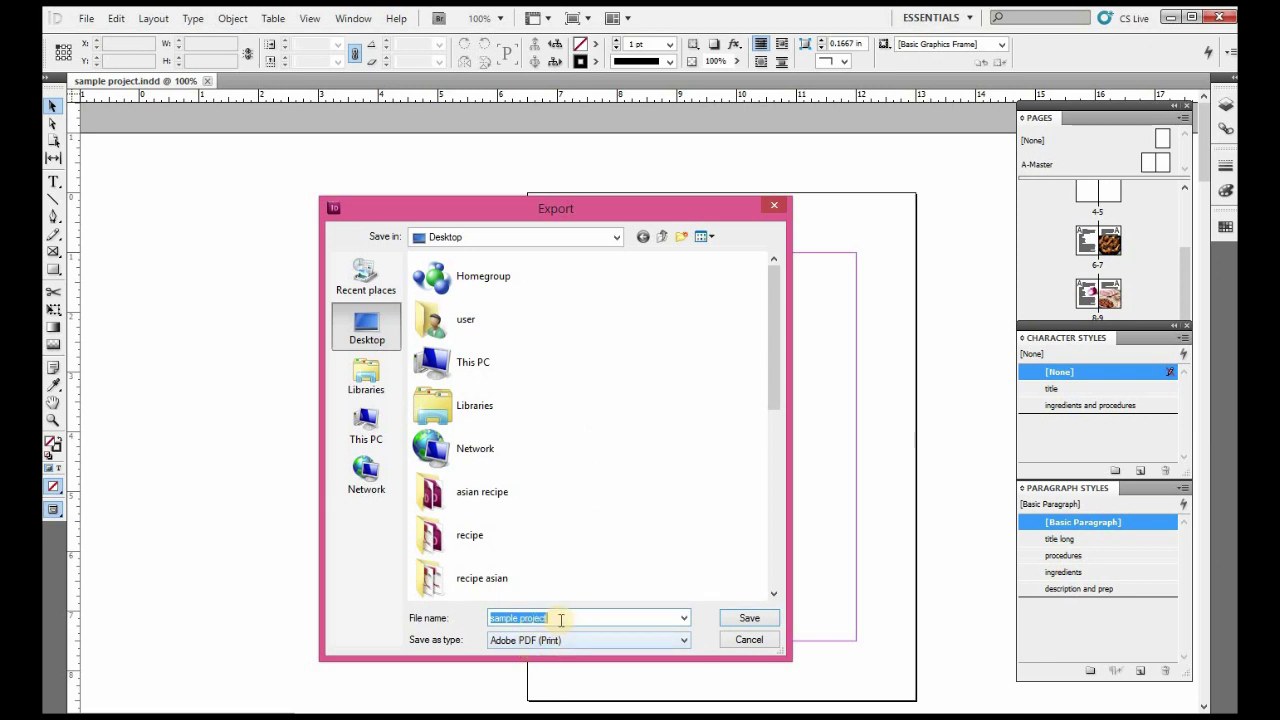
pyautogui.click(566, 621)
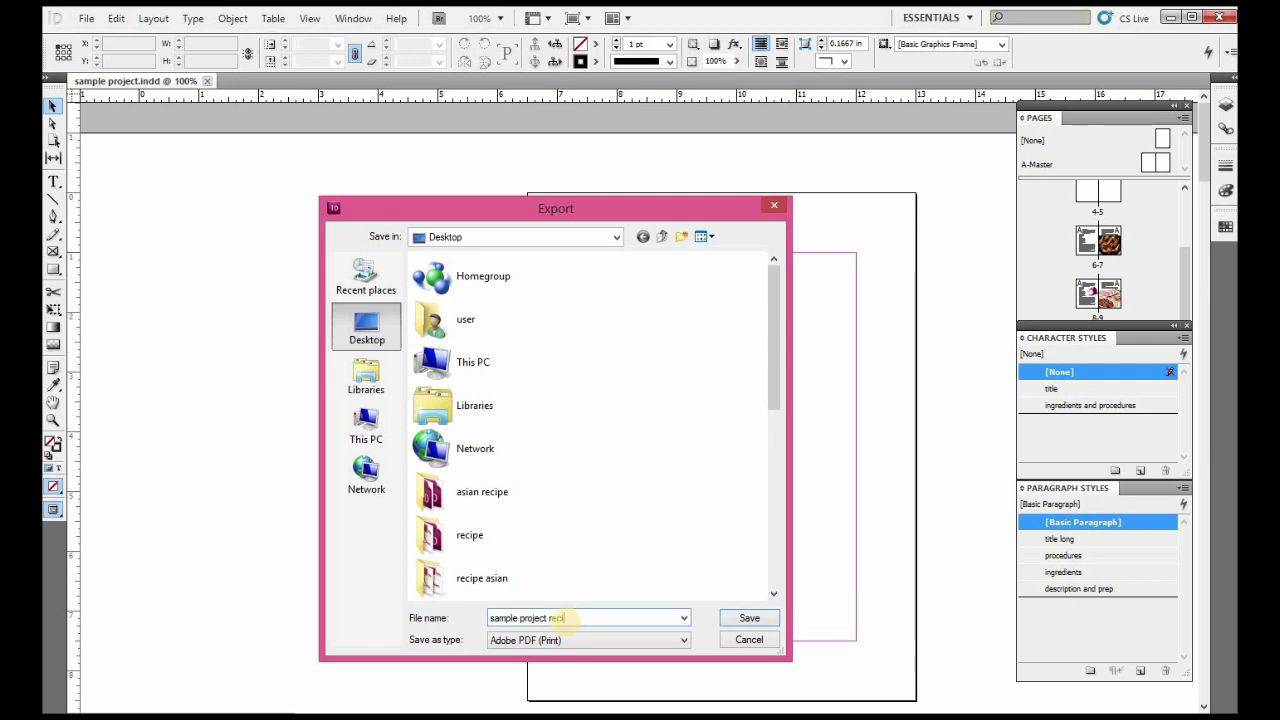
pyautogui.click(750, 619)
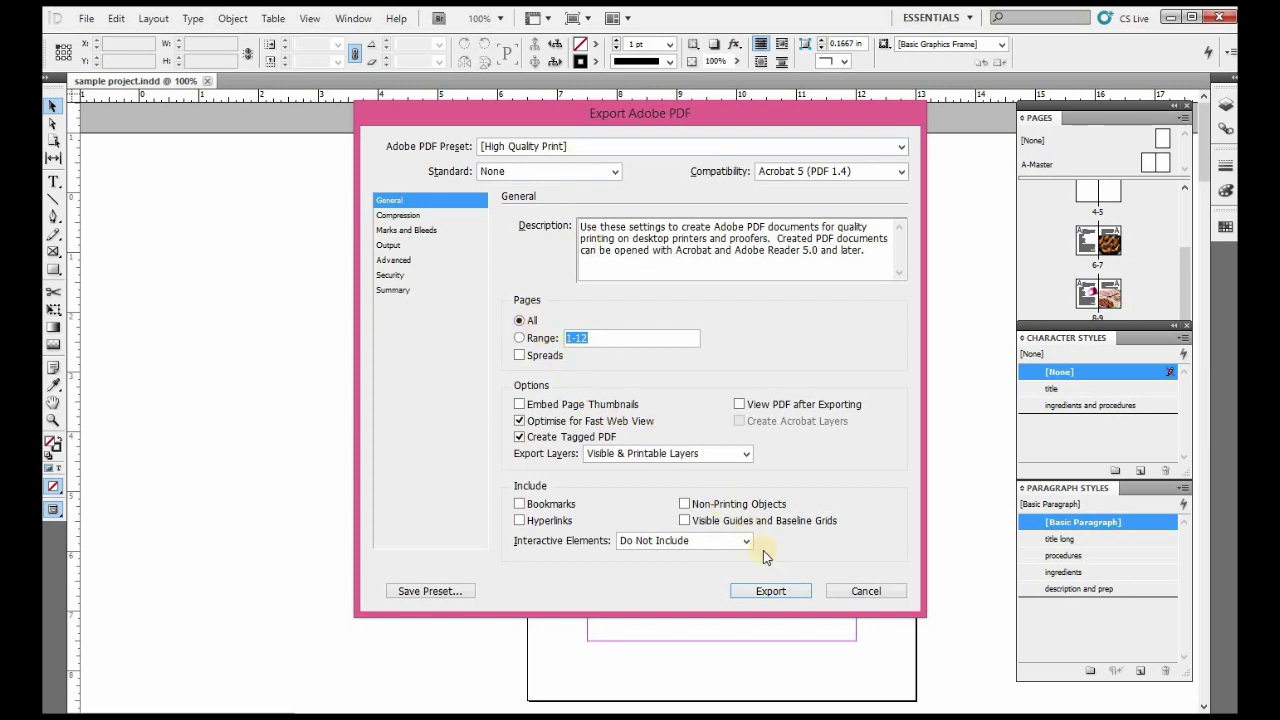
pyautogui.click(776, 591)
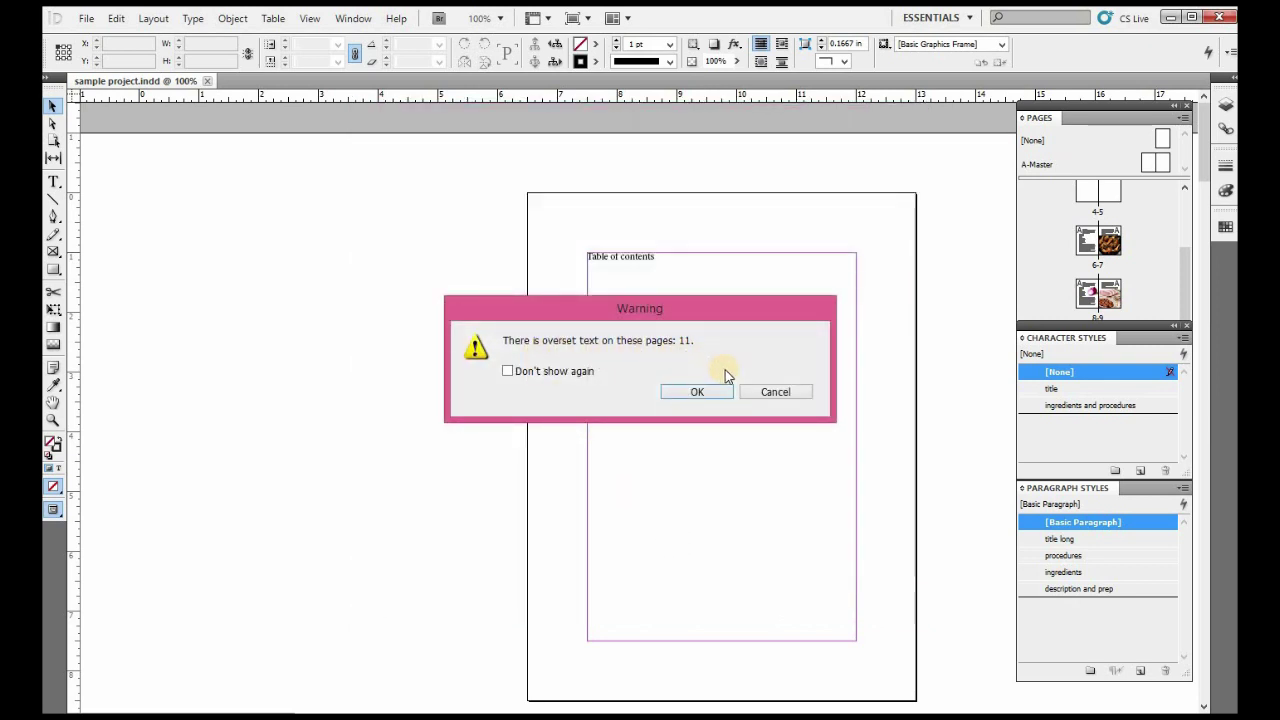
pyautogui.click(772, 392)
# Step: On page 11, extend the Procedures text frame downward to a height of 4.84 in
pyautogui.scroll(-1, 943, 433)
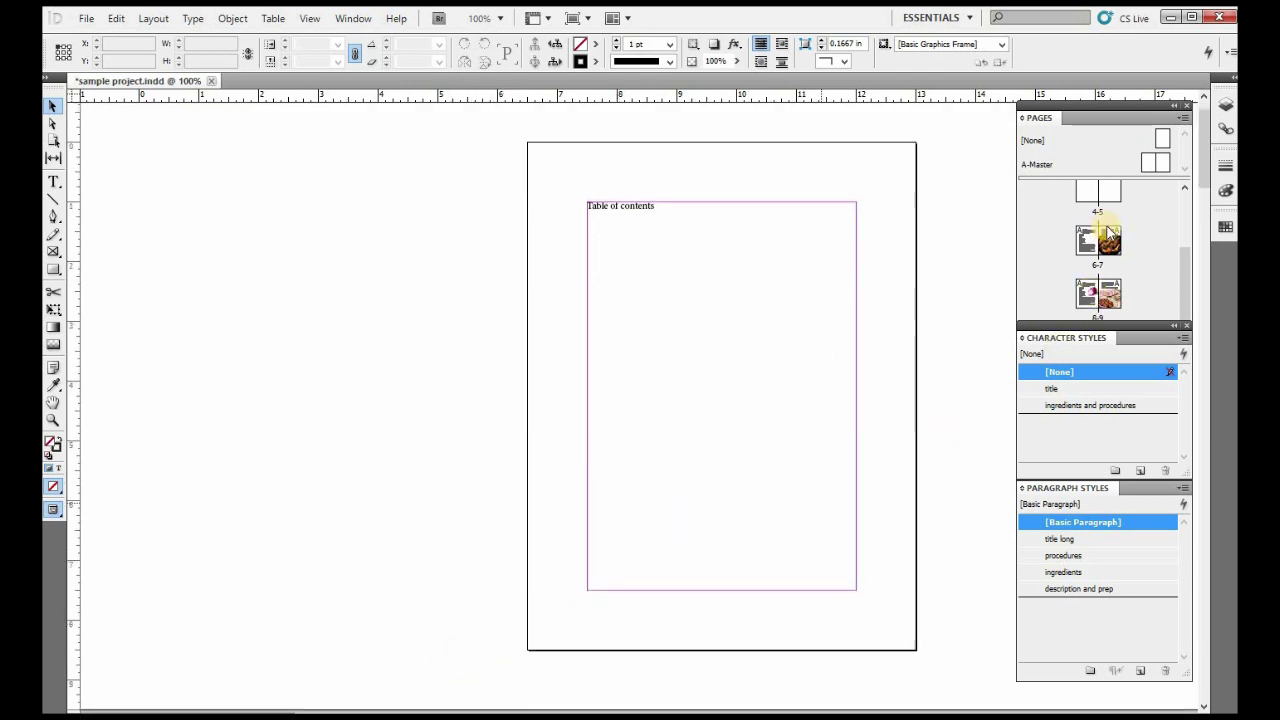
pyautogui.scroll(-2, 1100, 285)
pyautogui.click(1100, 285)
pyautogui.doubleClick(1122, 290)
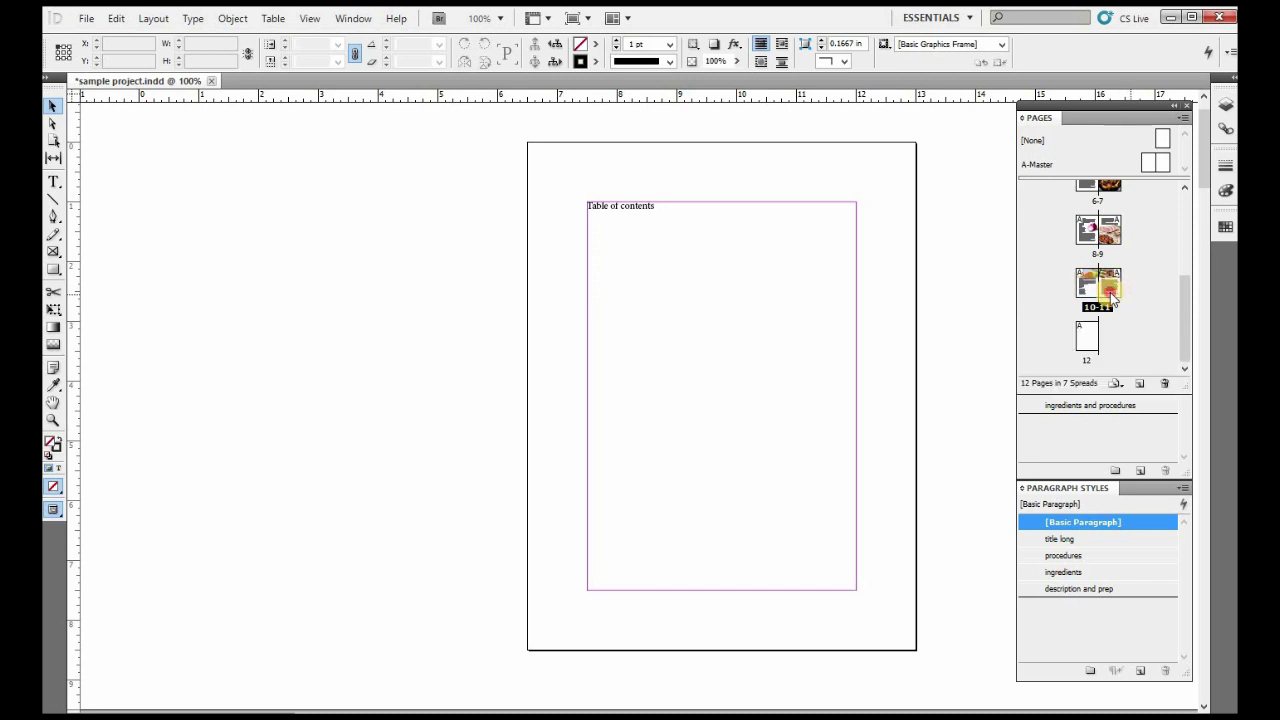
pyautogui.click(865, 570)
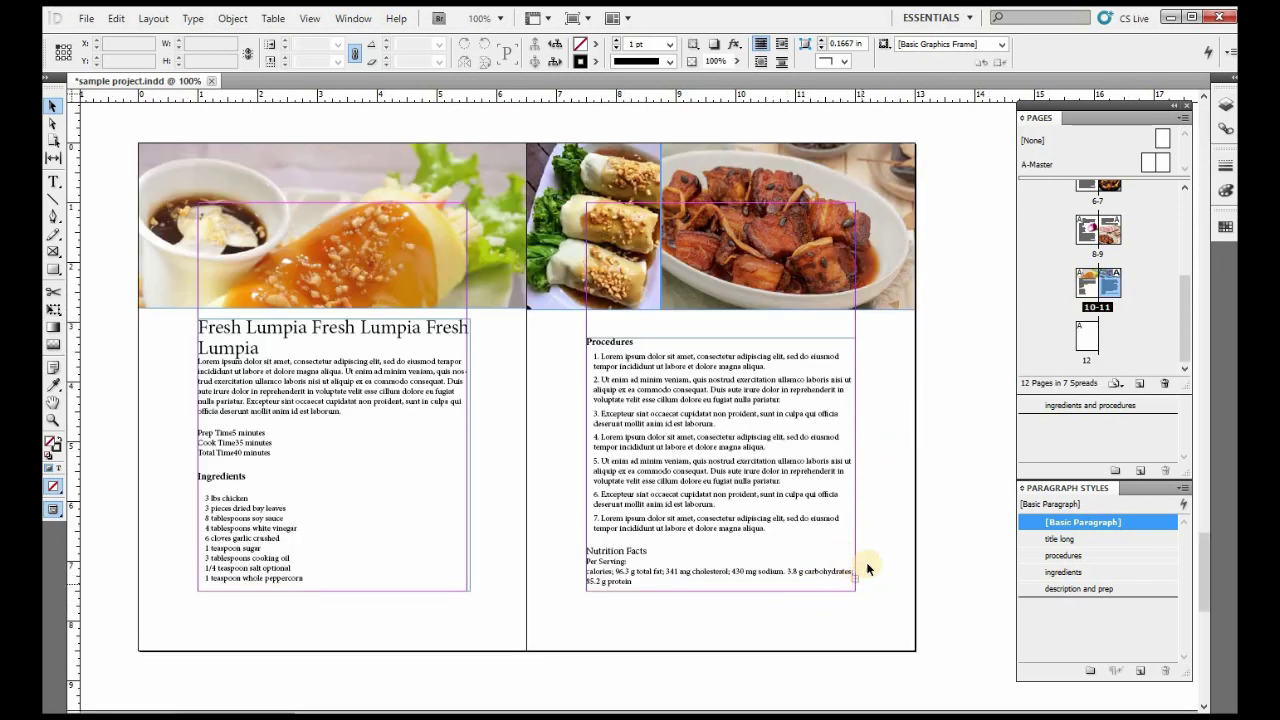
pyautogui.click(808, 588)
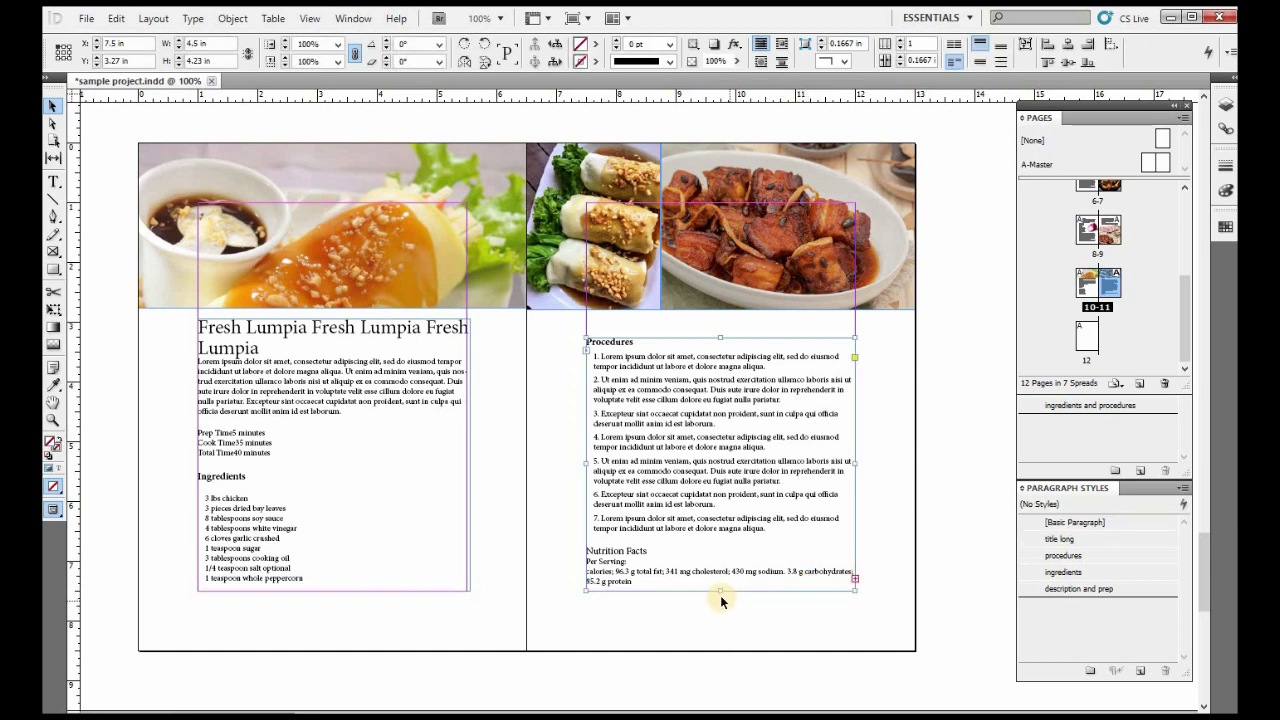
pyautogui.moveTo(720, 592); pyautogui.dragTo(725, 626)
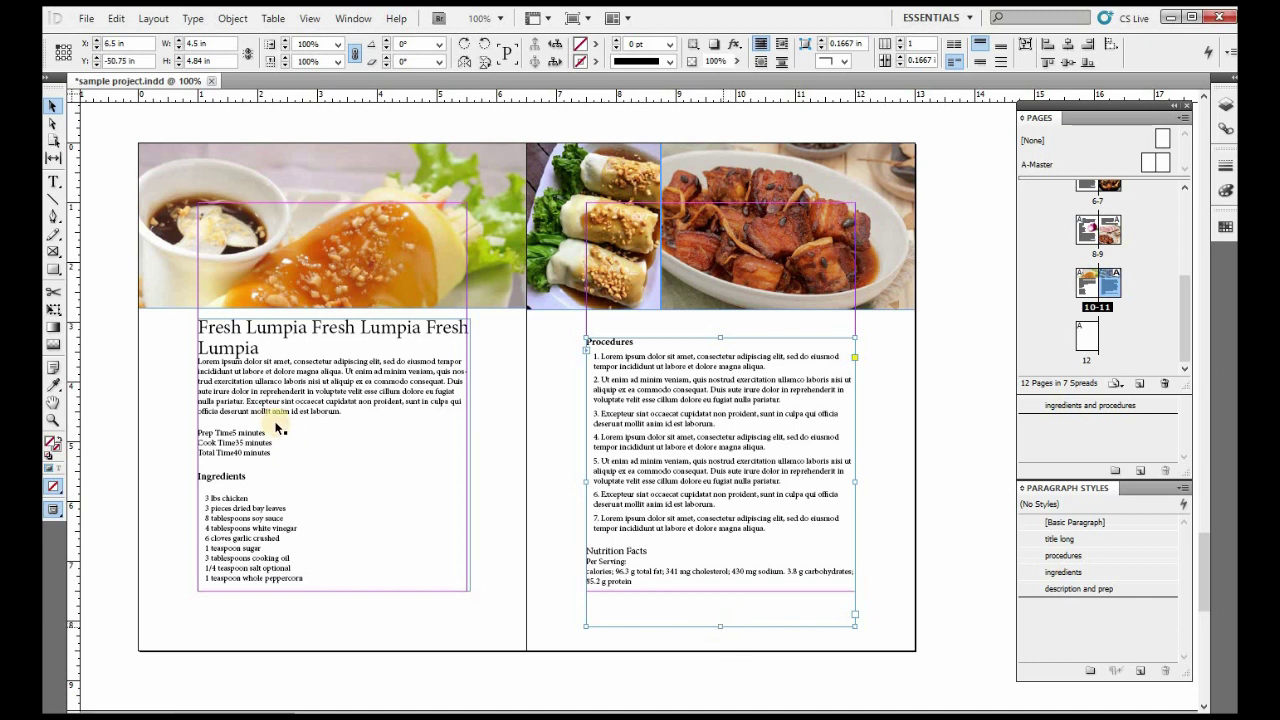
# Step: Delete the empty paragraph after the Nutrition Facts text at the end of the Fresh Lumpia recipe
pyautogui.click(53, 181)
pyautogui.click(659, 616)
pyautogui.moveTo(589, 592); pyautogui.dragTo(614, 603)
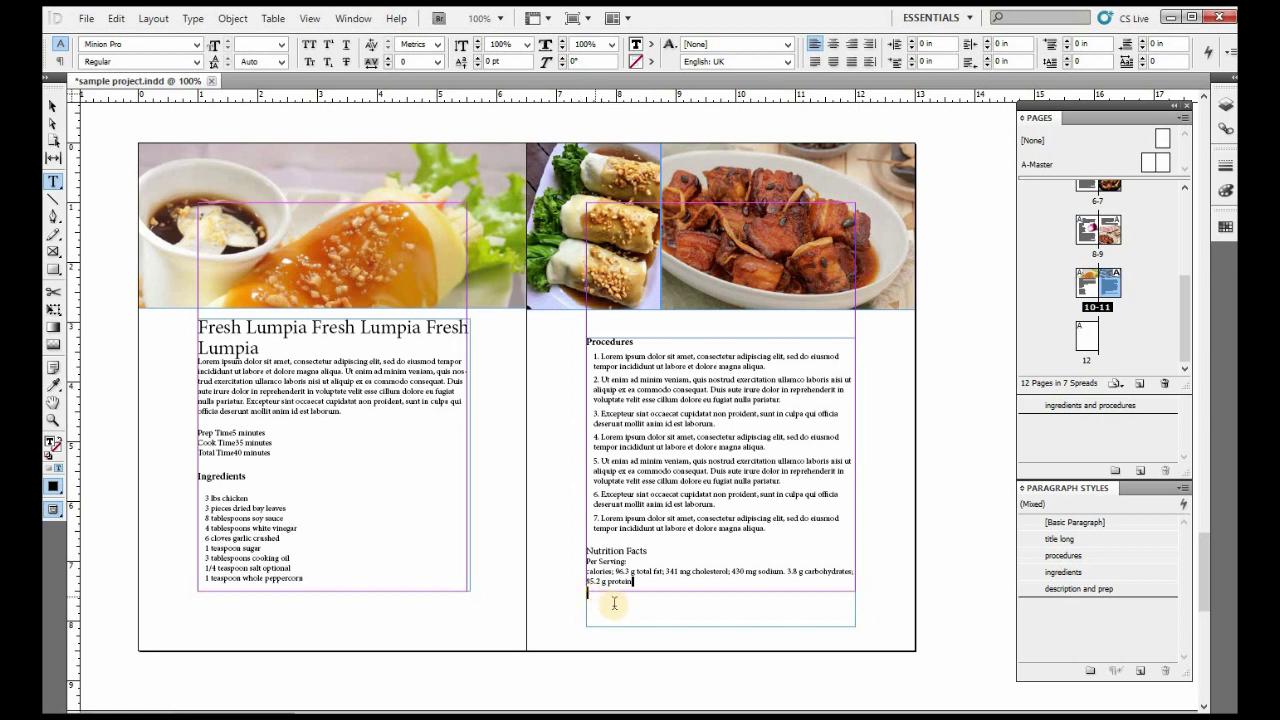
pyautogui.press('BackSpace')
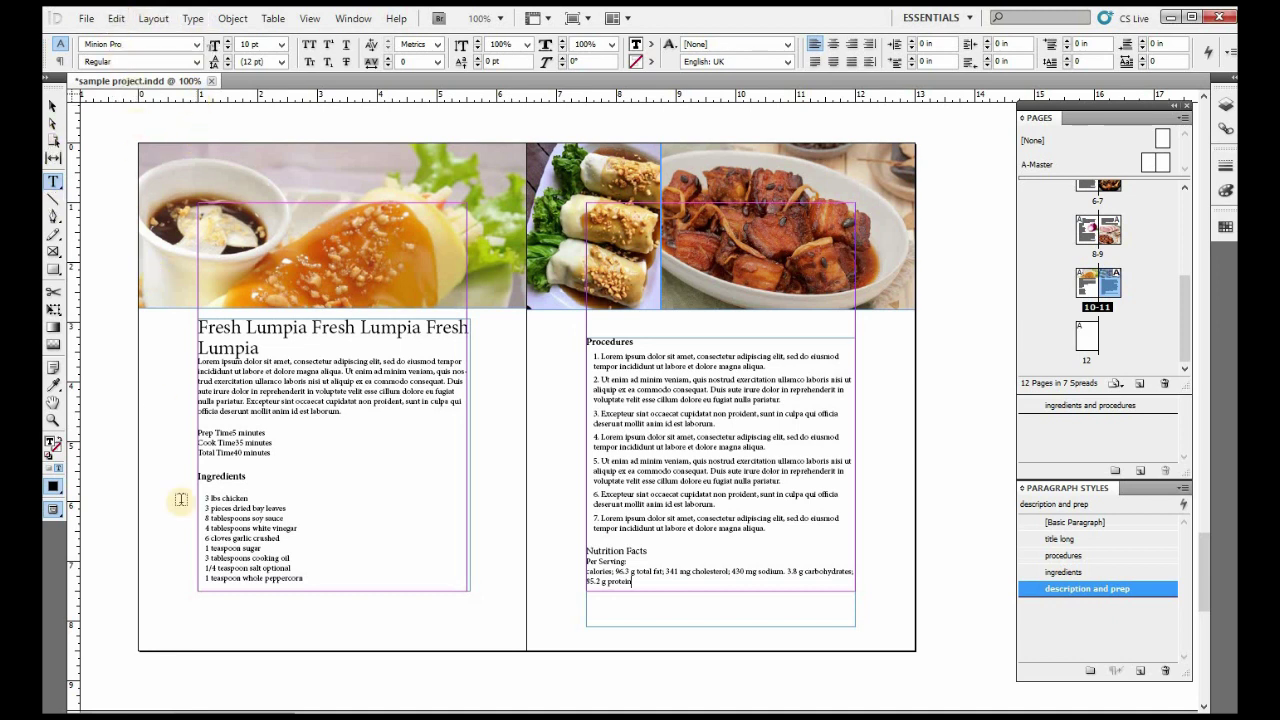
# Step: Export all pages as an Adobe PDF (Print) file named "sample project recipe" to the Desktop with the High Quality Print preset
pyautogui.click(86, 18)
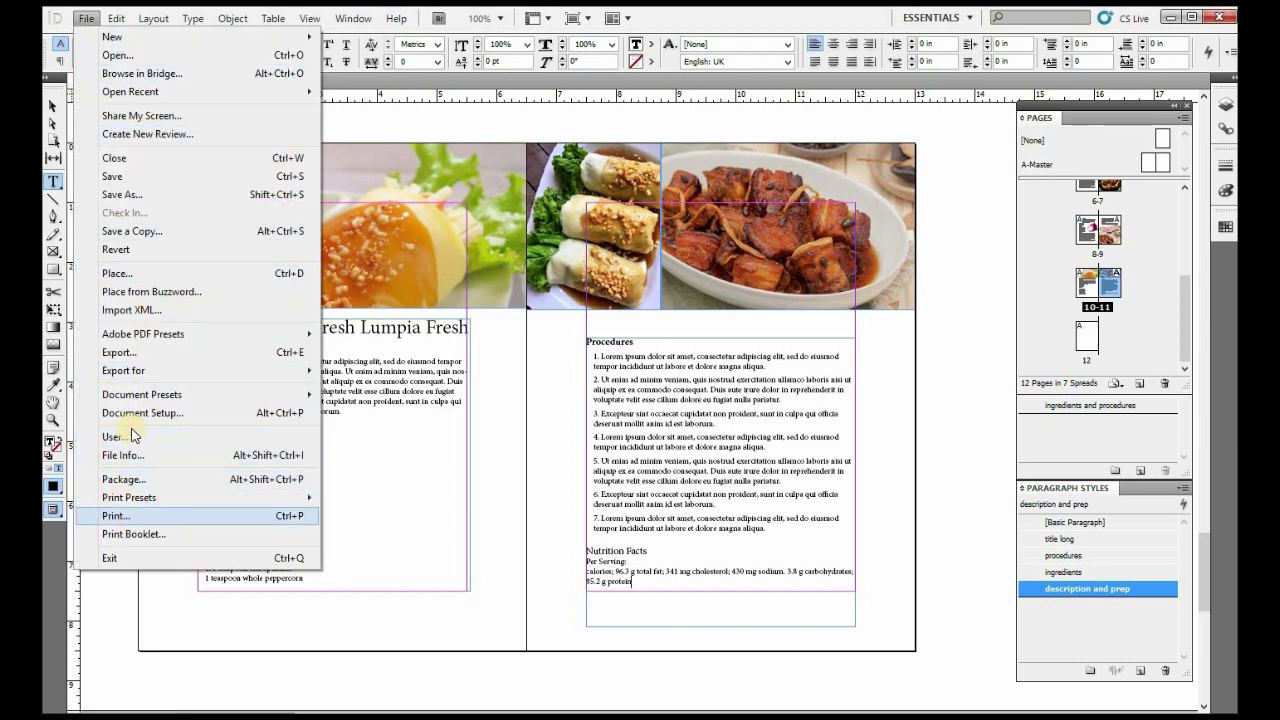
pyautogui.click(136, 353)
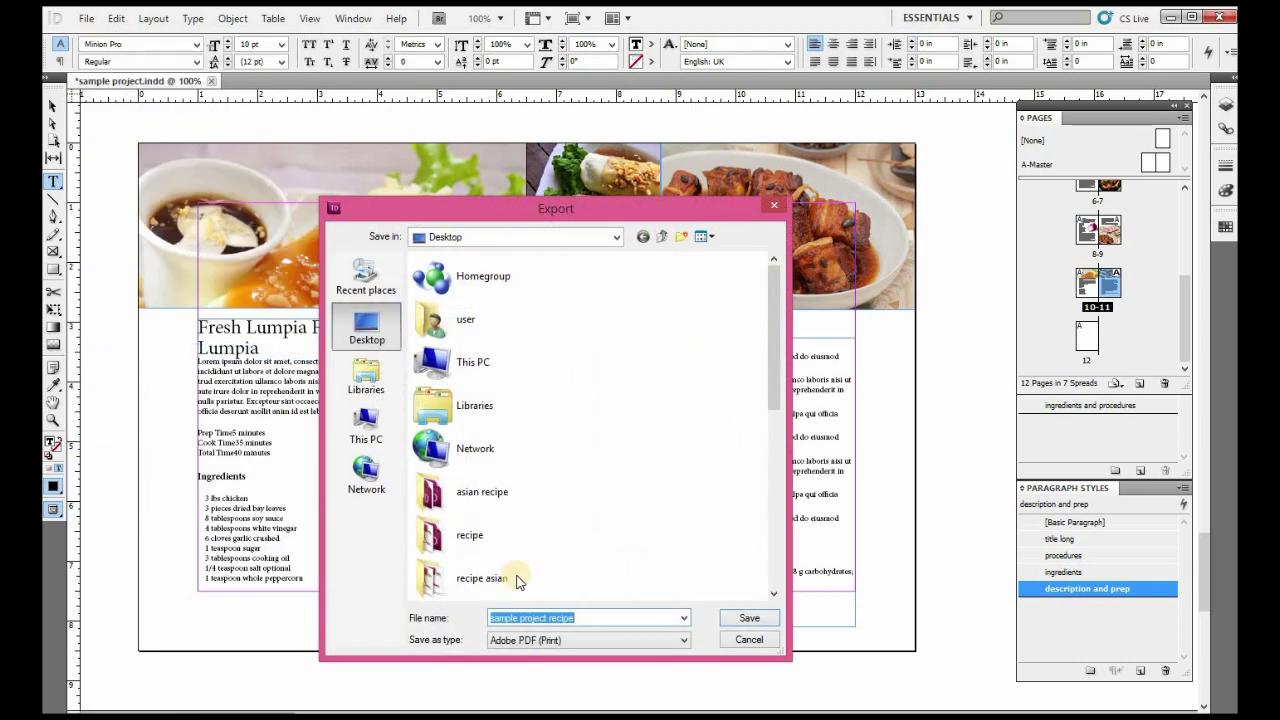
pyautogui.click(593, 614)
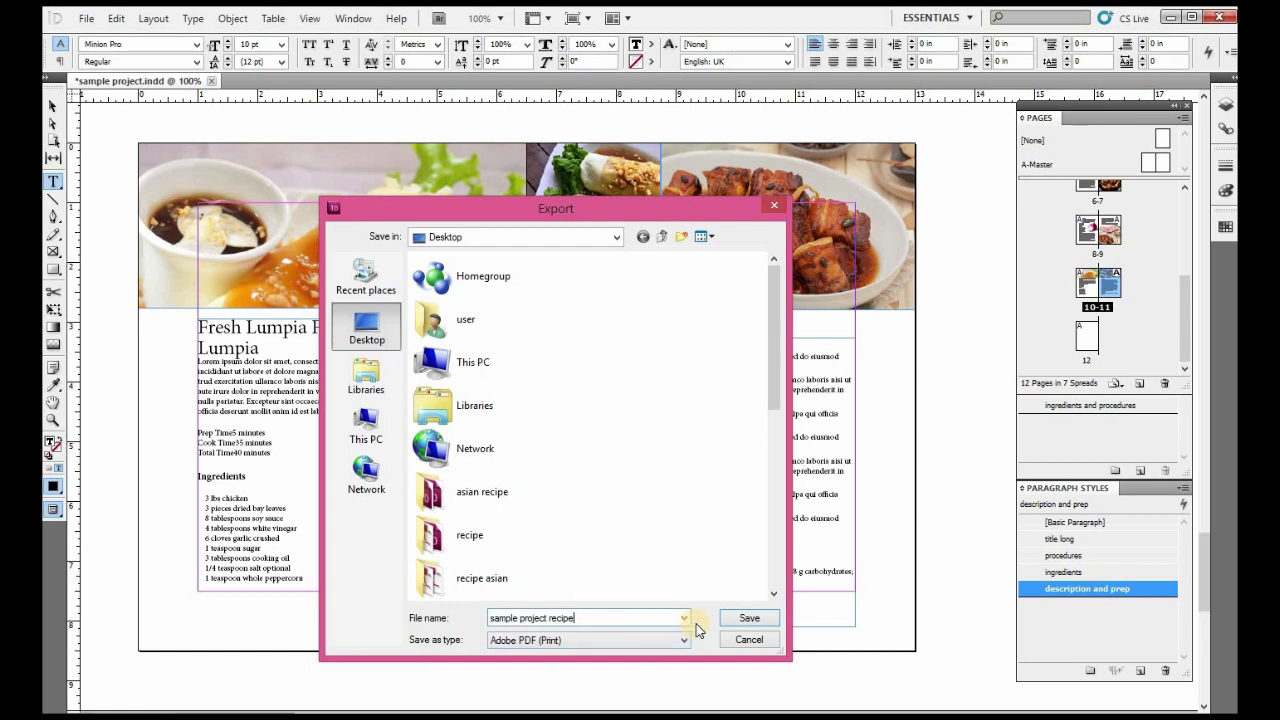
pyautogui.click(738, 620)
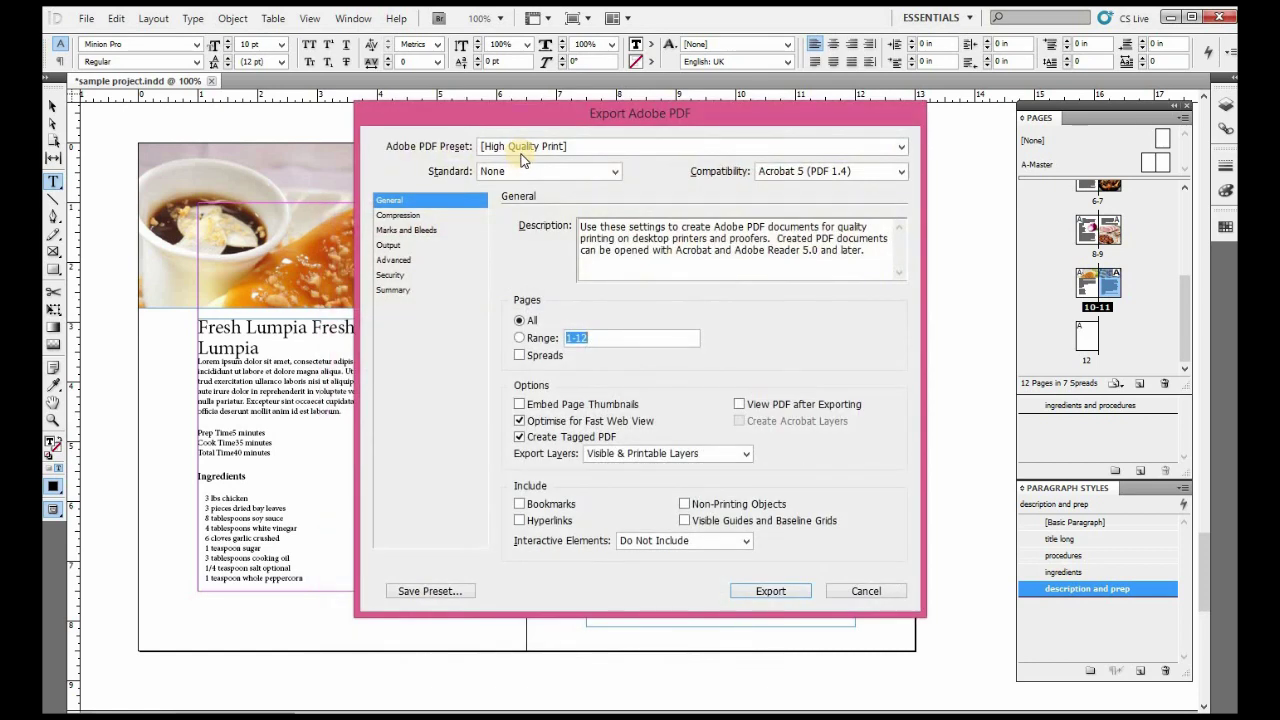
pyautogui.click(528, 322)
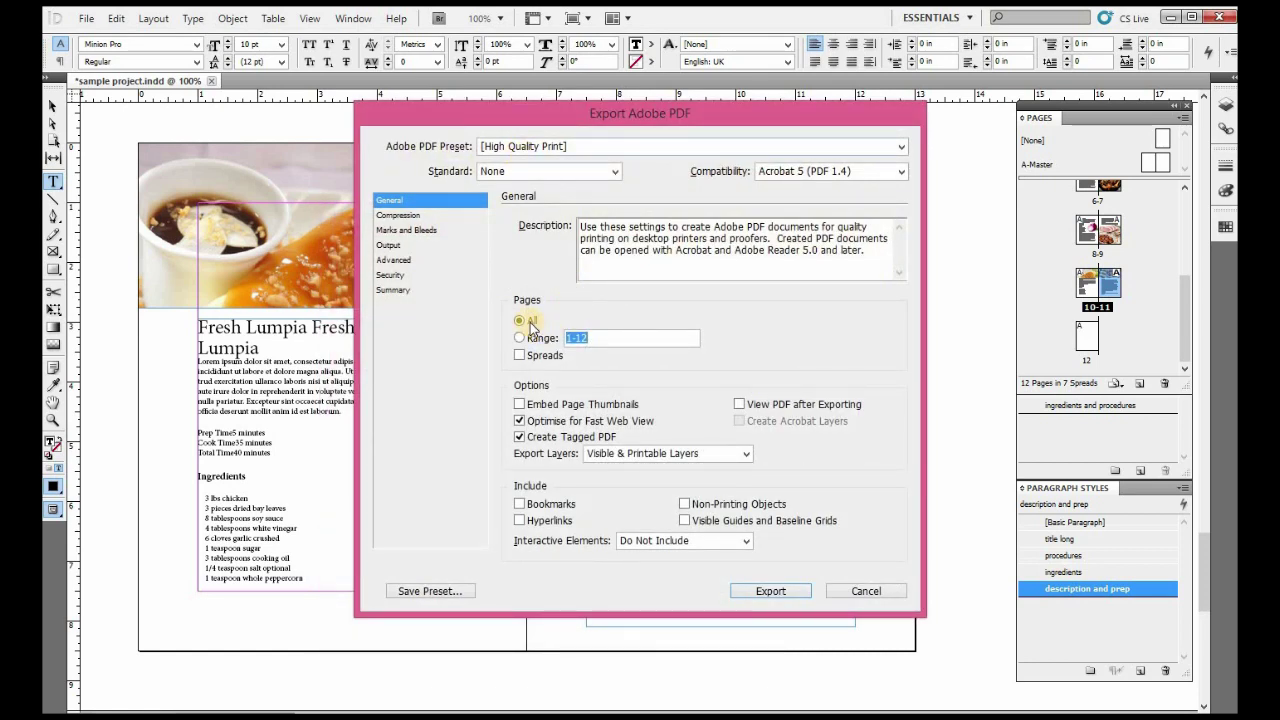
pyautogui.click(763, 582)
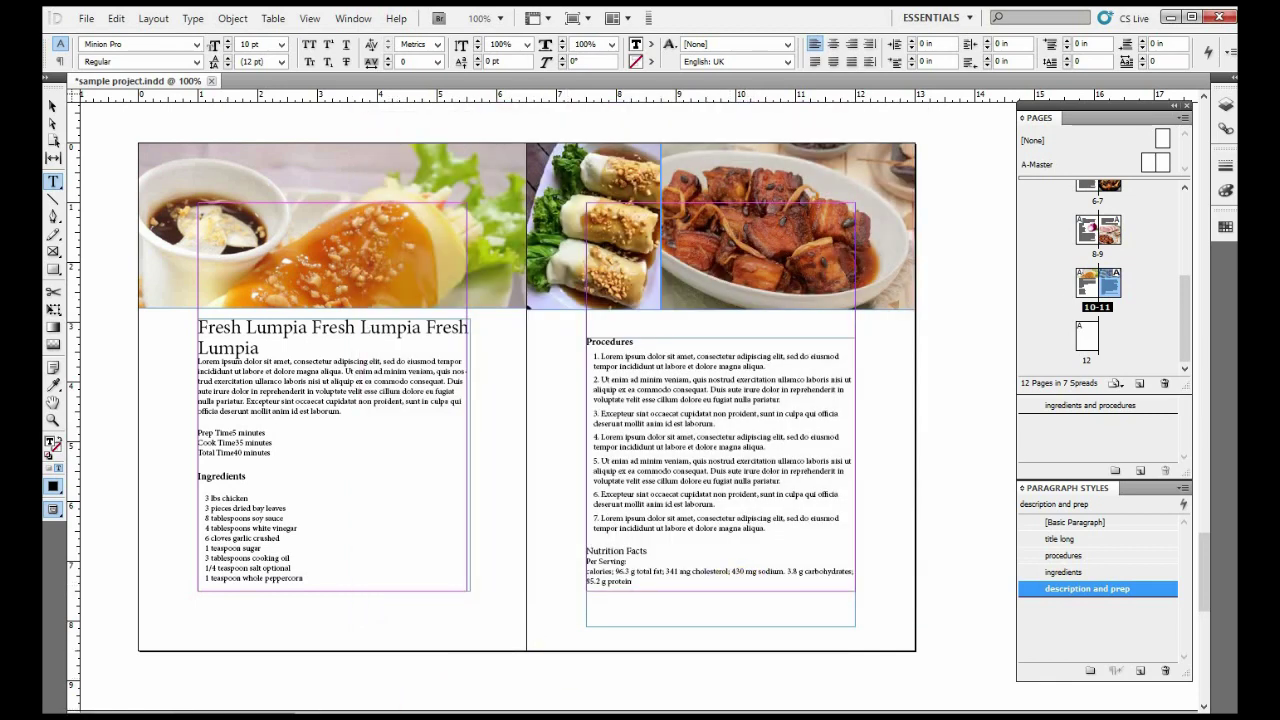
# Step: Open the exported "sample project recipe" PDF from the Desktop folder in Adobe Reader and maximize its window
pyautogui.moveTo(110, 620)
pyautogui.click(200, 618)
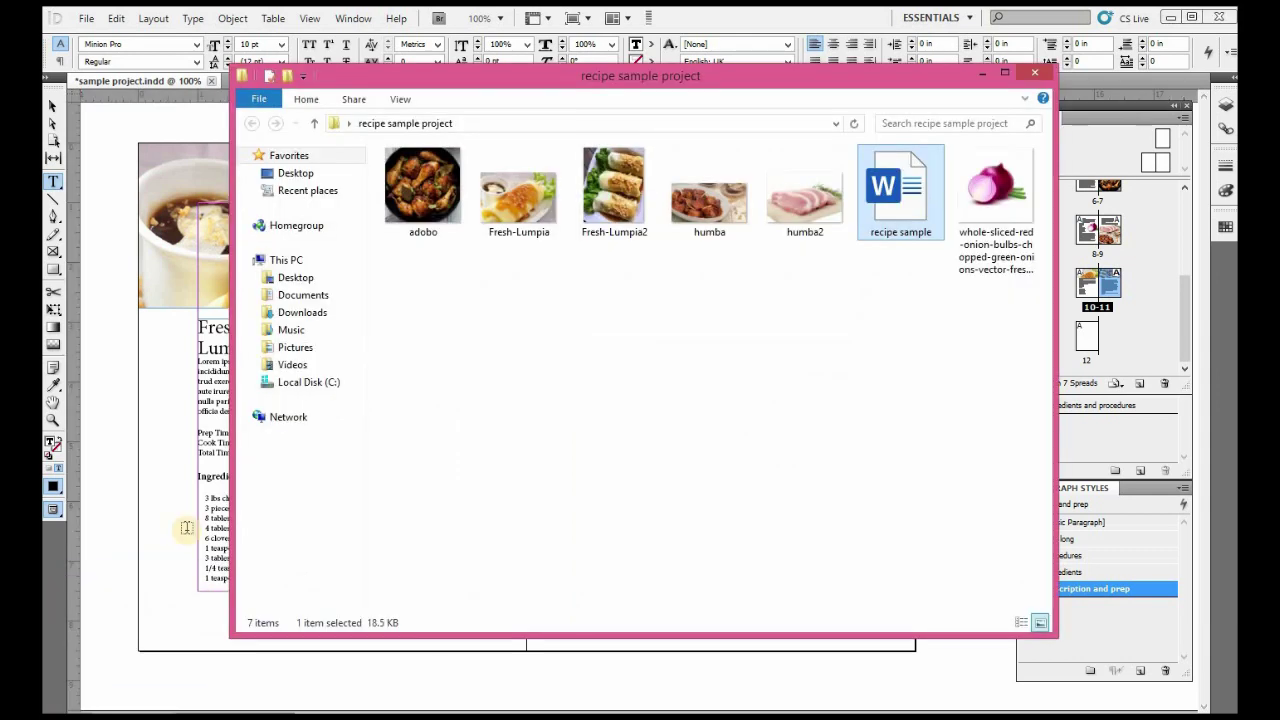
pyautogui.click(295, 277)
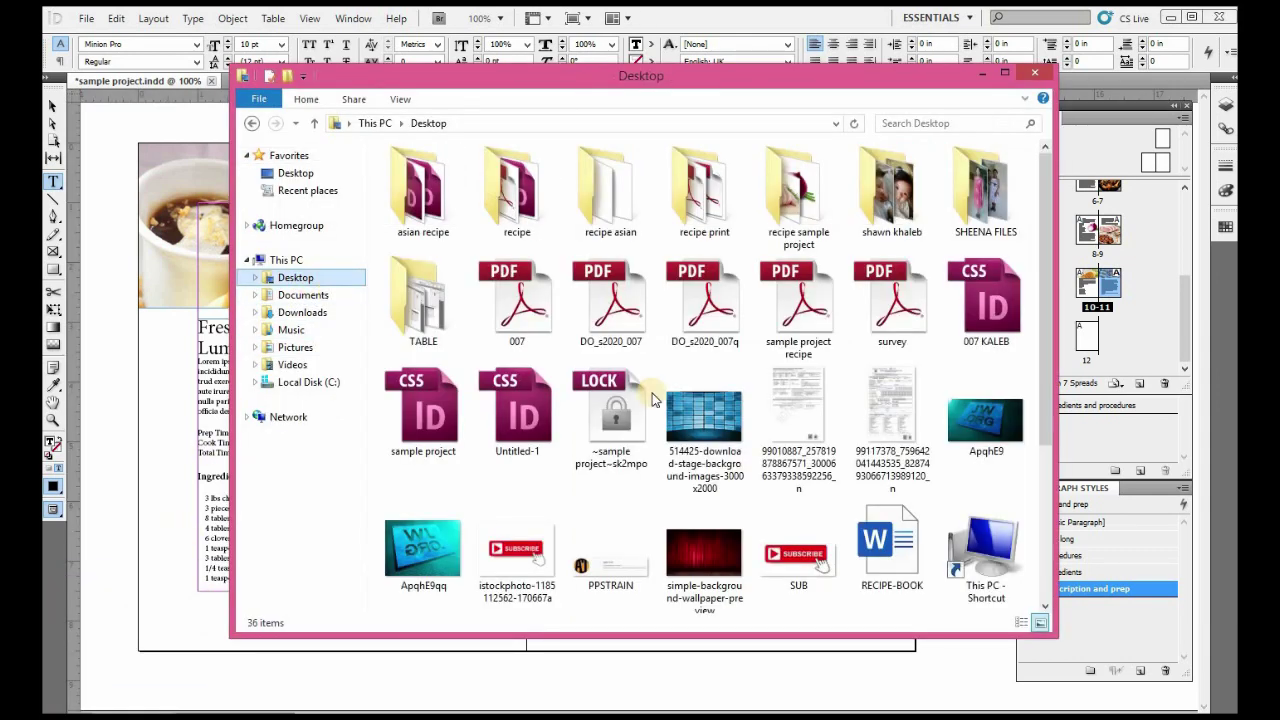
pyautogui.click(830, 380)
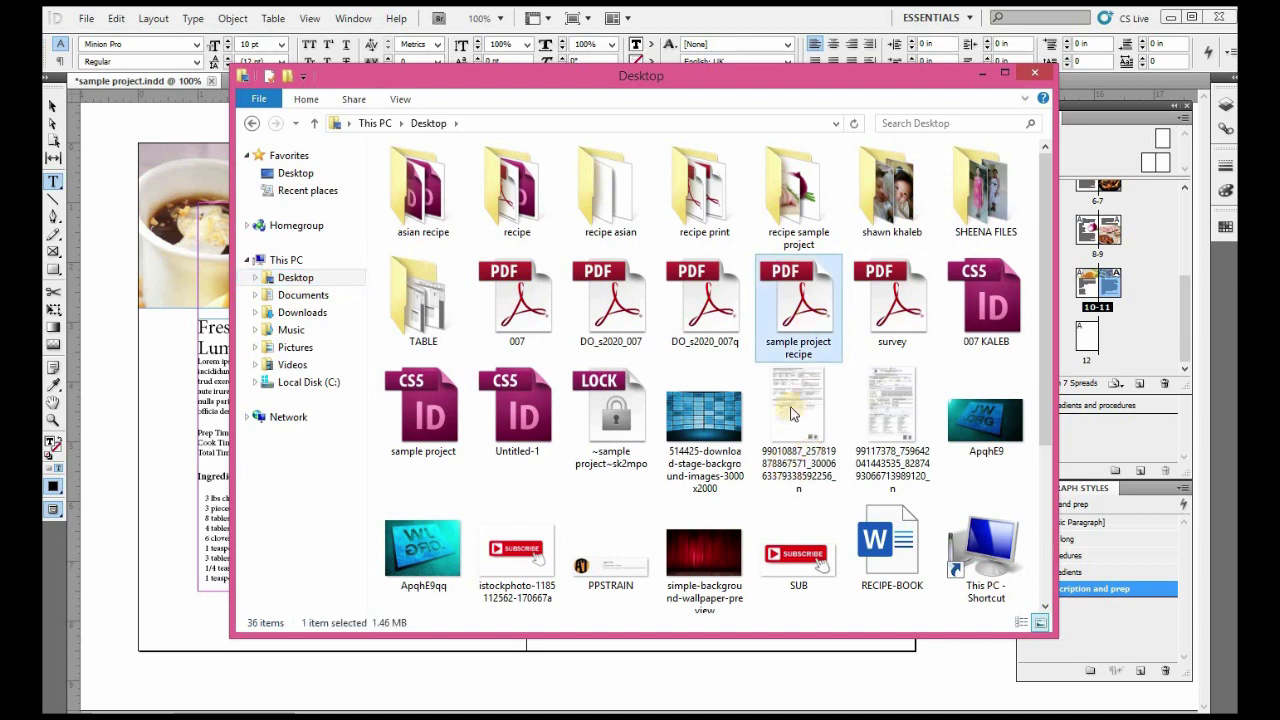
pyautogui.doubleClick(805, 318)
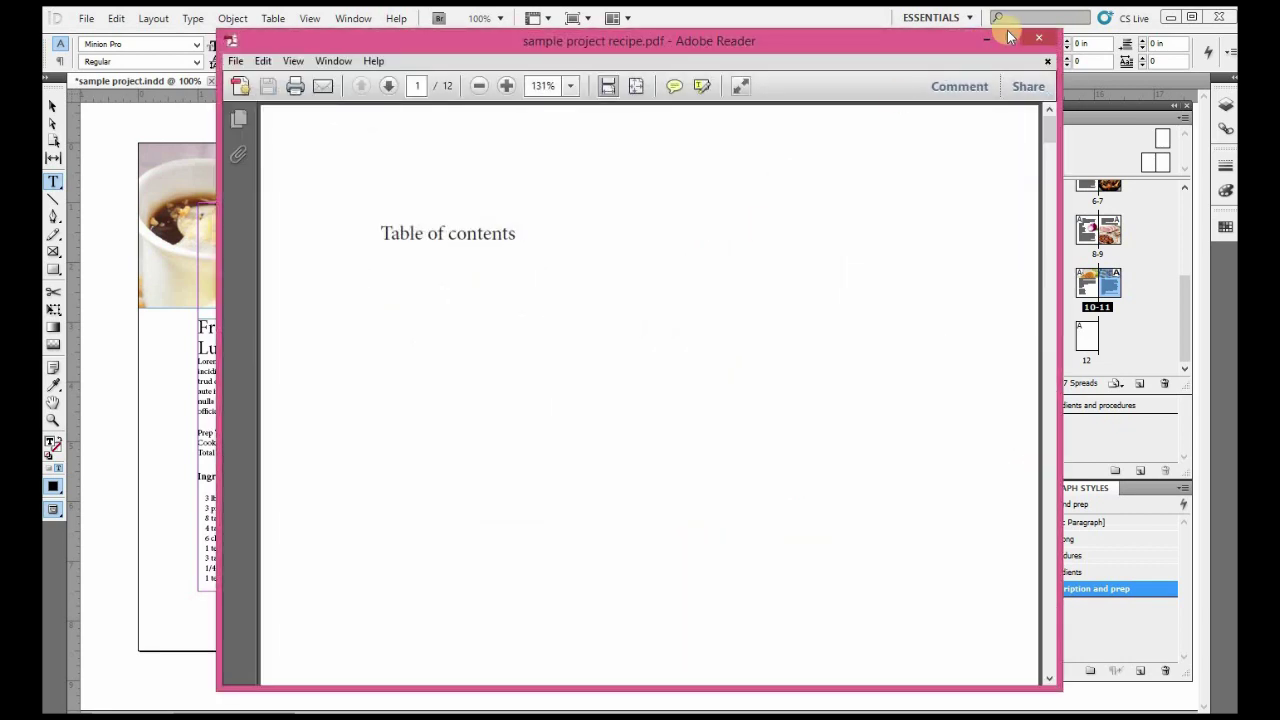
pyautogui.click(1010, 38)
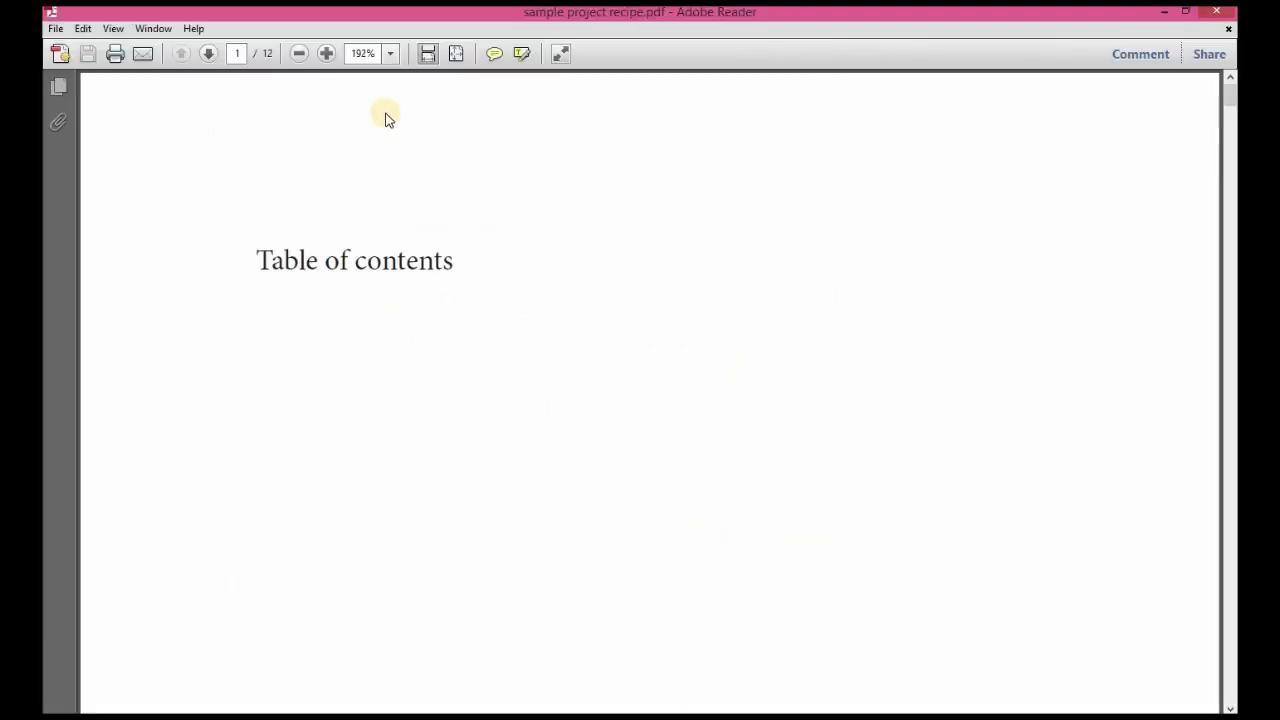
# Step: Show the PDF in Two Page View and zoom out to 66.7% so whole spreads fit on screen
pyautogui.click(300, 55)
pyautogui.click(300, 55)
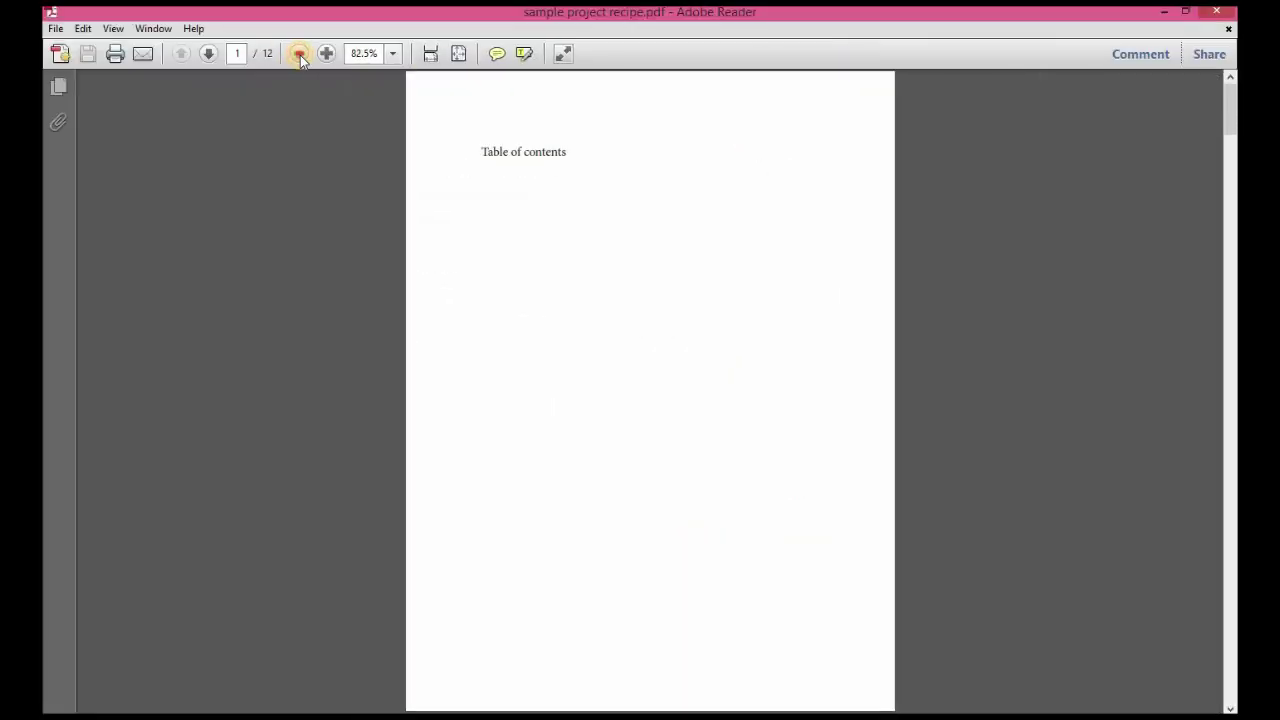
pyautogui.scroll(-5, 566, 420)
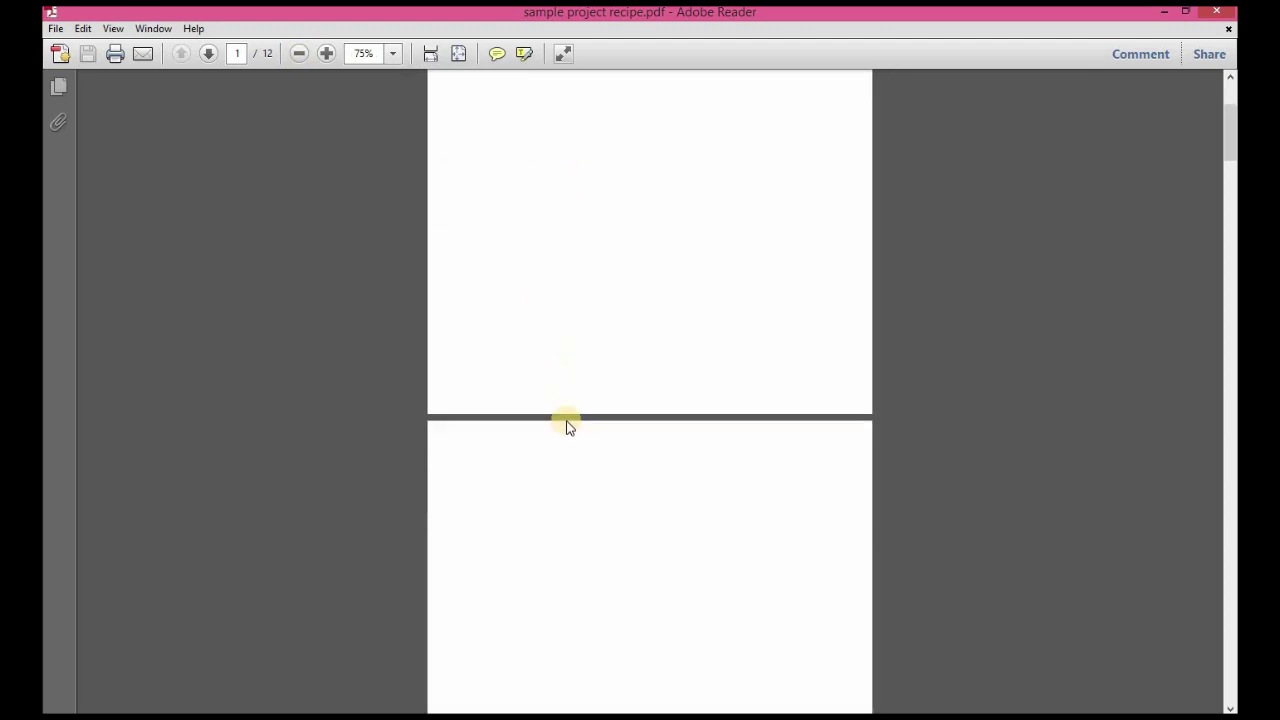
pyautogui.scroll(5, 566, 420)
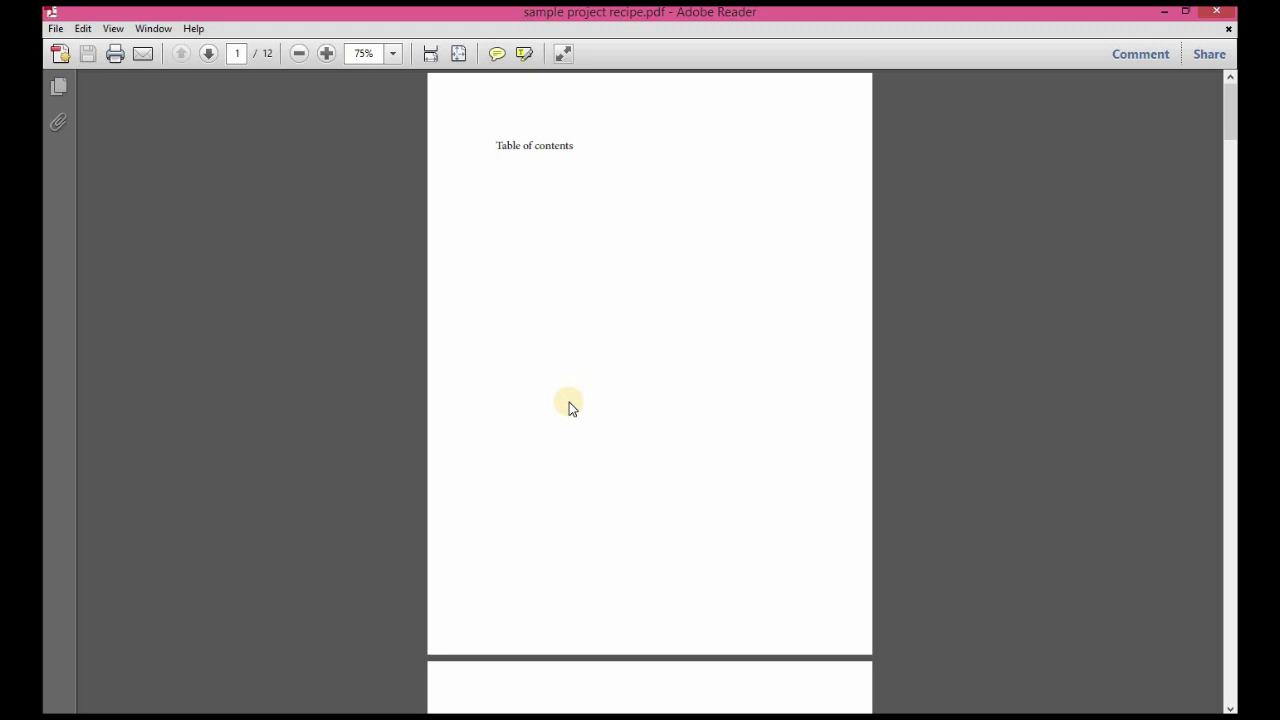
pyautogui.click(114, 30)
pyautogui.click(112, 30)
pyautogui.click(112, 30)
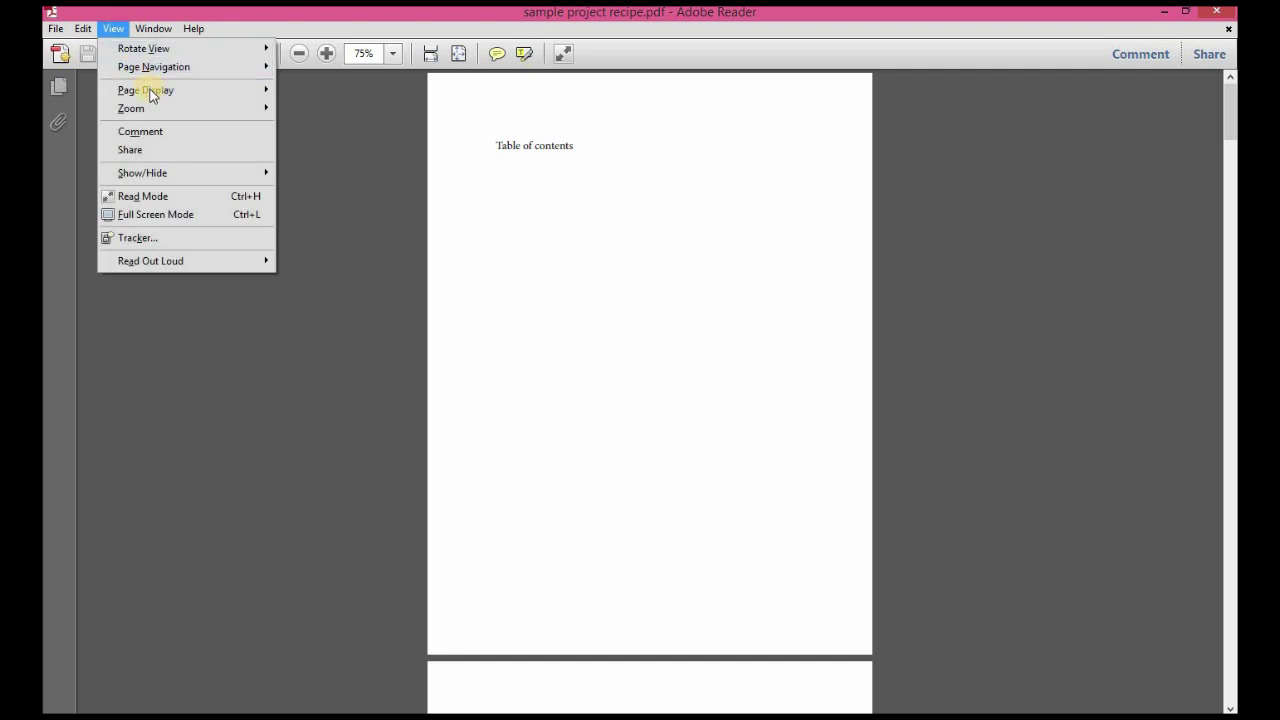
pyautogui.moveTo(151, 89)
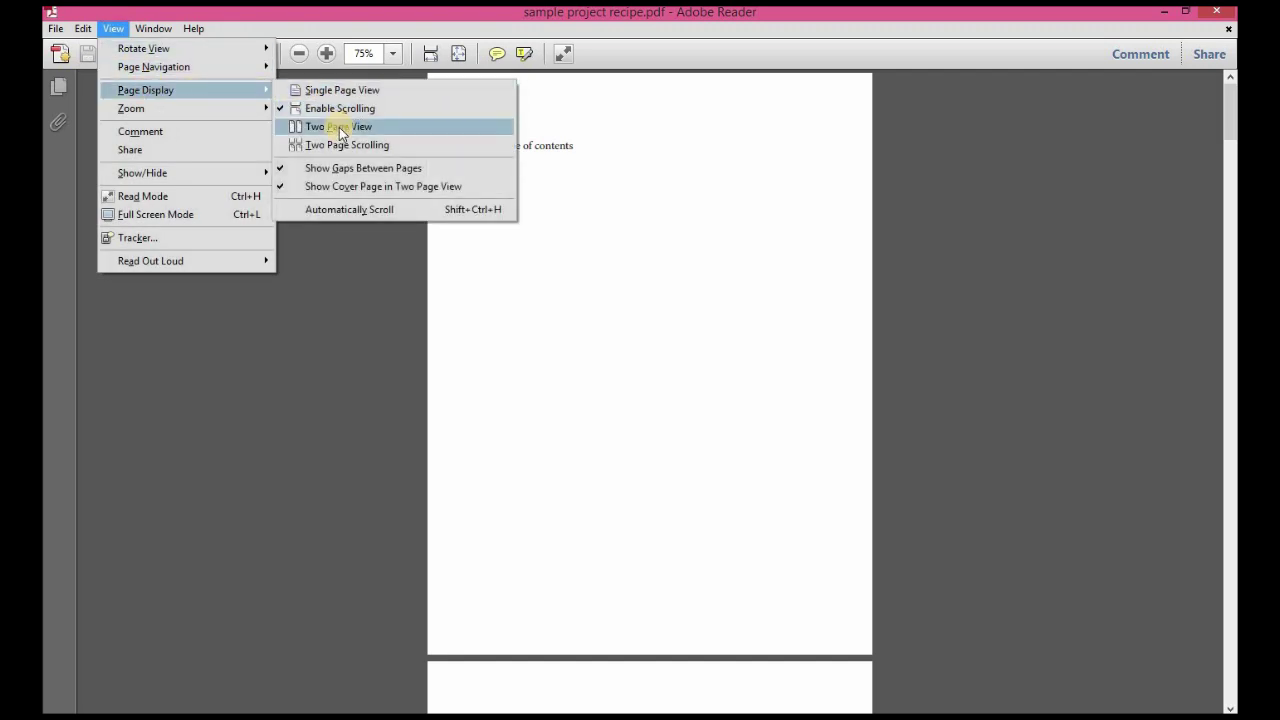
pyautogui.click(340, 128)
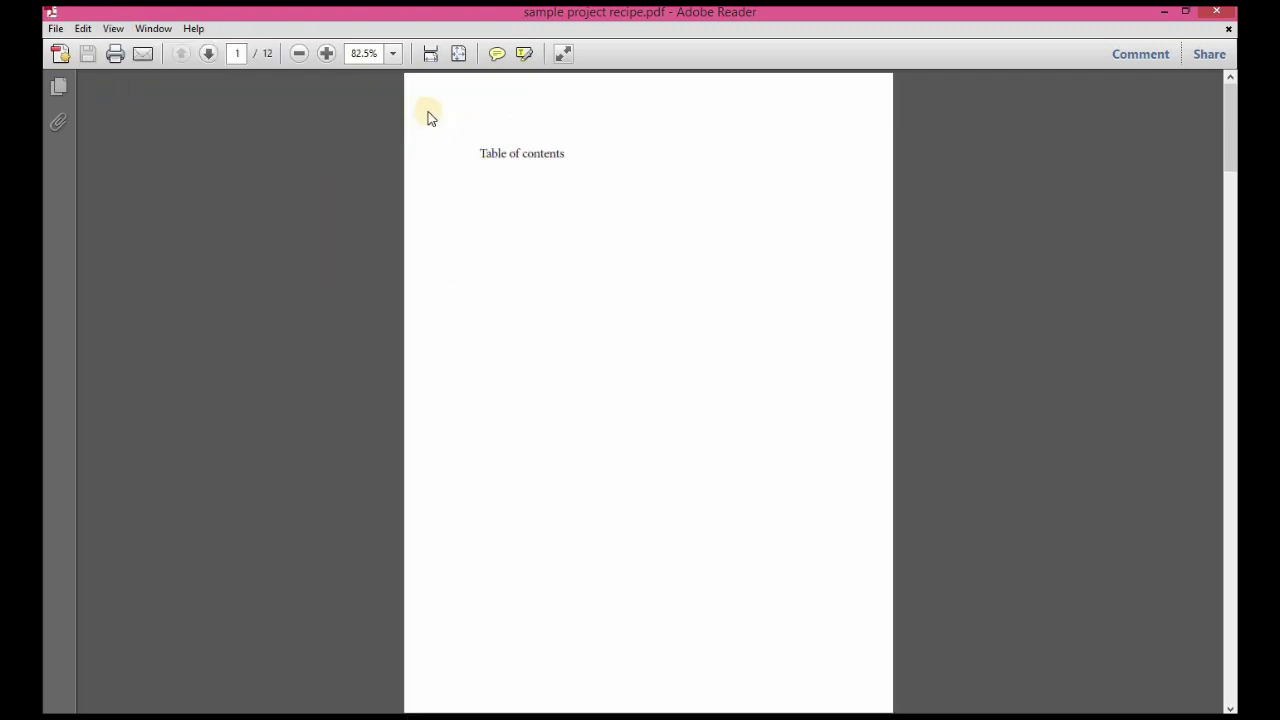
pyautogui.click(299, 54)
pyautogui.click(299, 54)
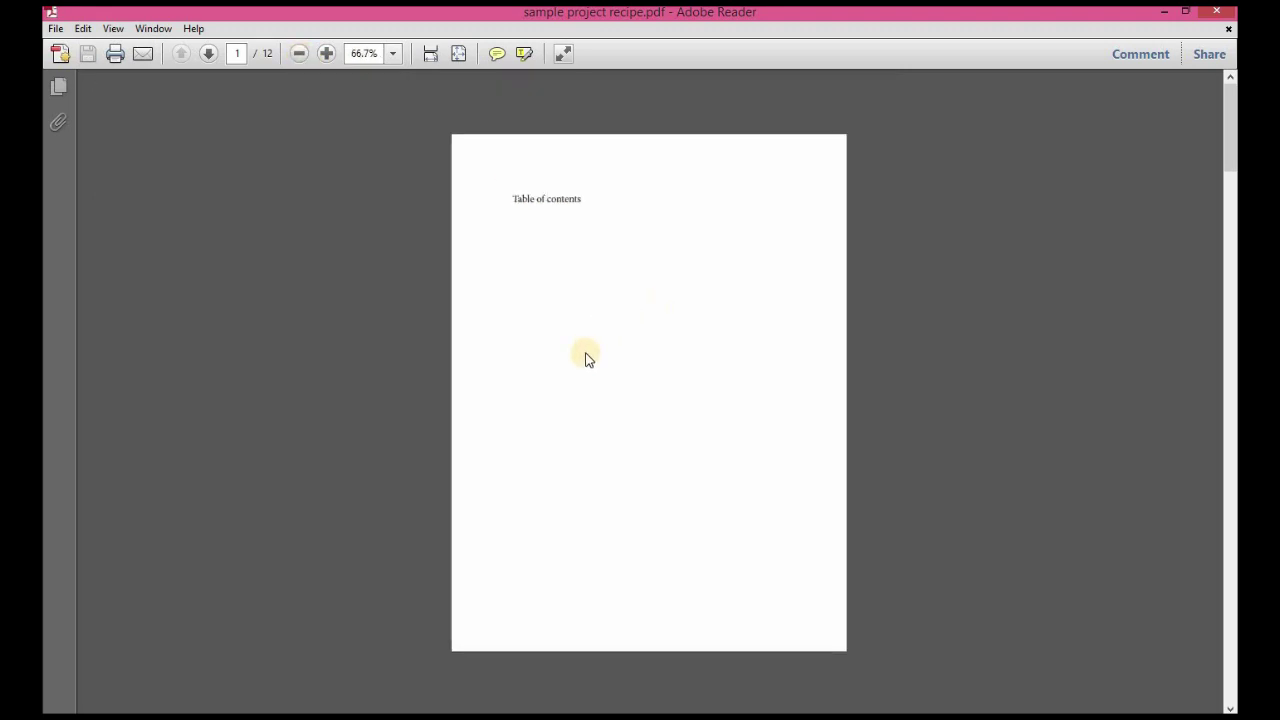
# Step: Page through the exported PDF's spreads from the table of contents to the Fresh Lumpia recipe to check the layout
pyautogui.scroll(-1, 583, 366)
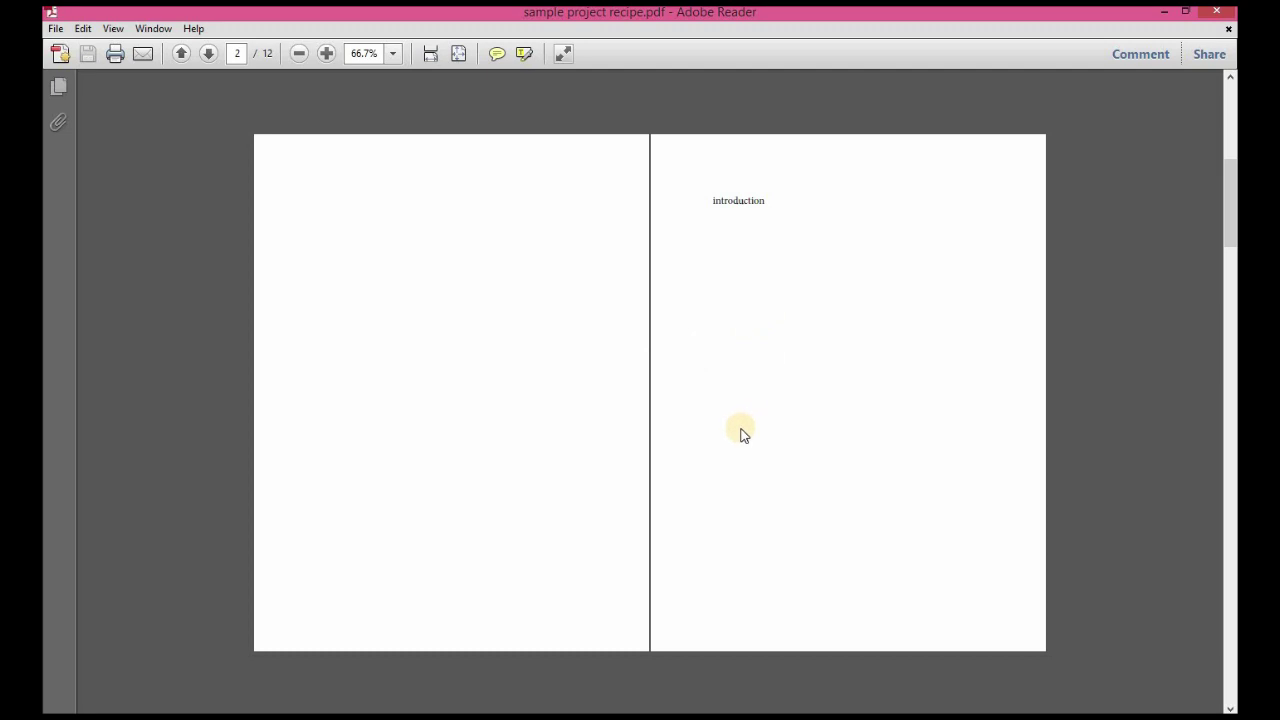
pyautogui.scroll(-1, 743, 434)
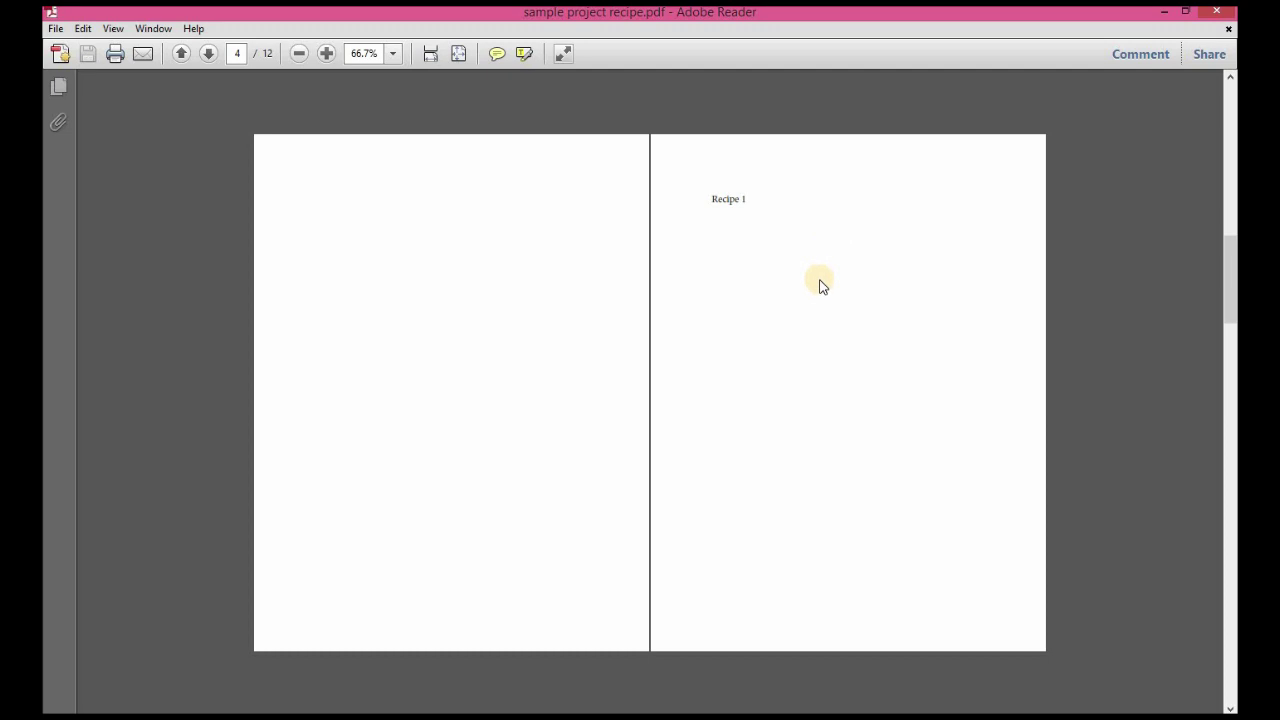
pyautogui.scroll(-1, 819, 279)
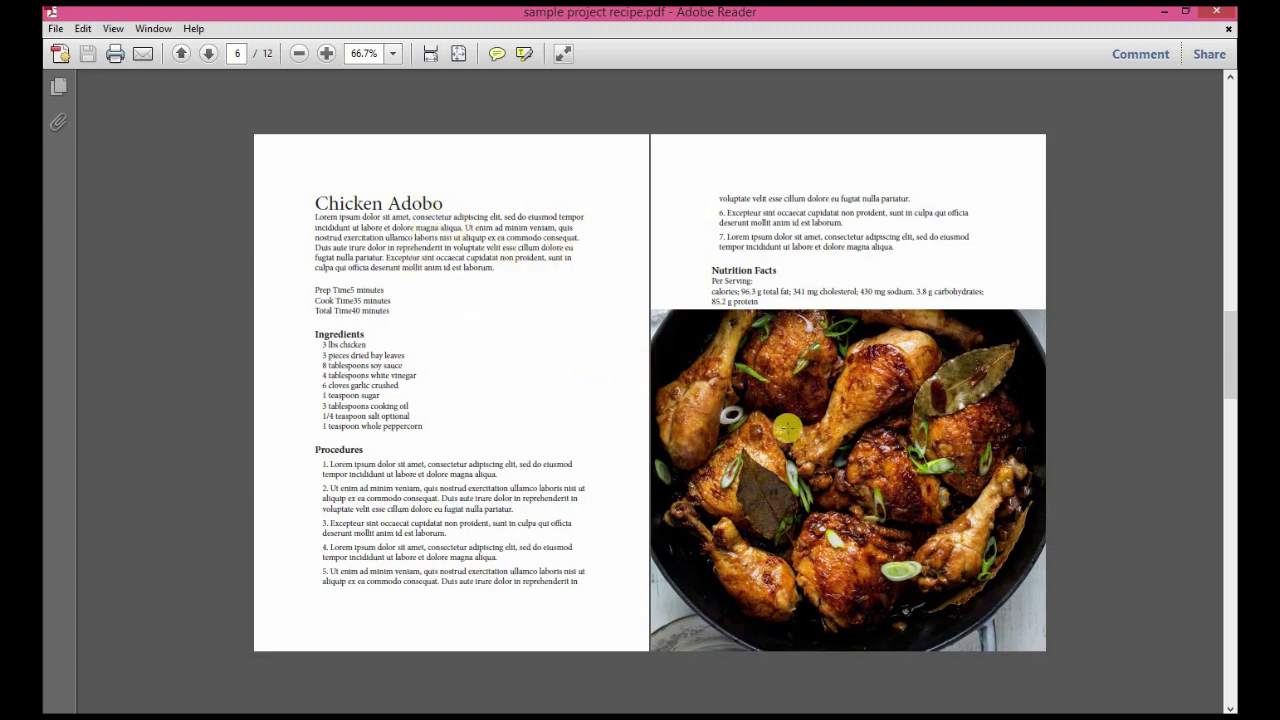
pyautogui.scroll(-1, 788, 428)
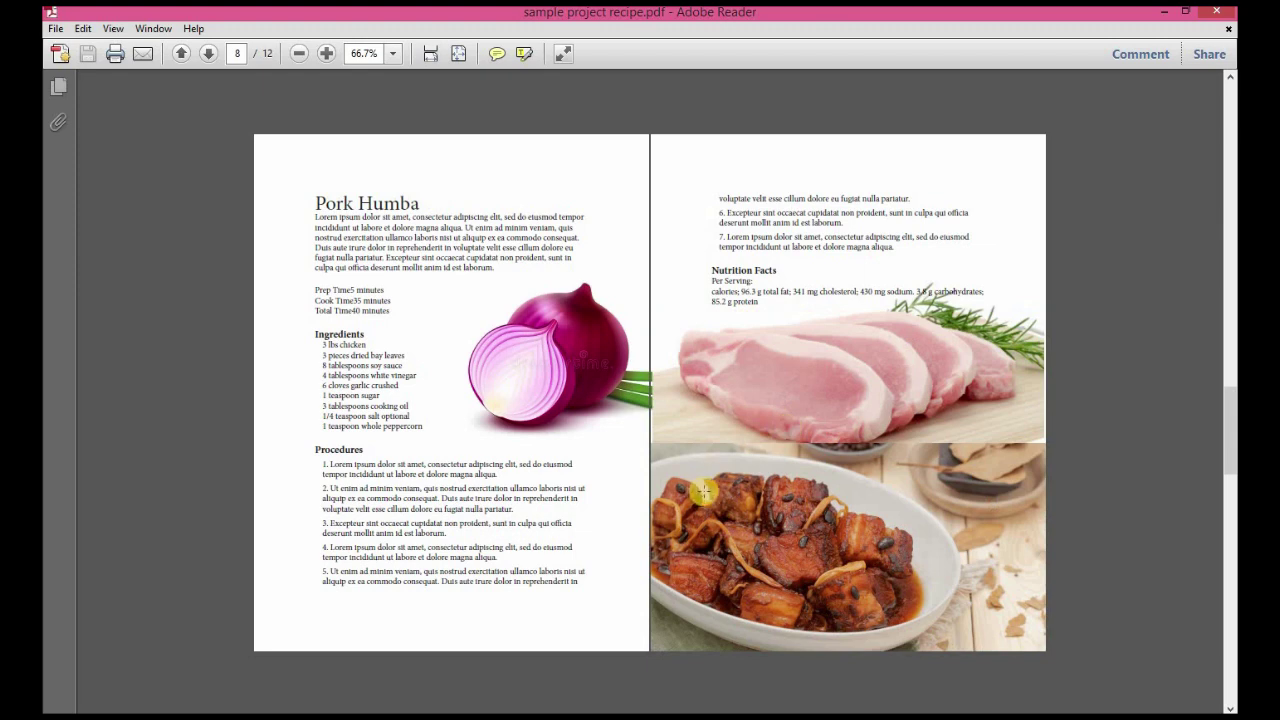
pyautogui.scroll(-1, 704, 489)
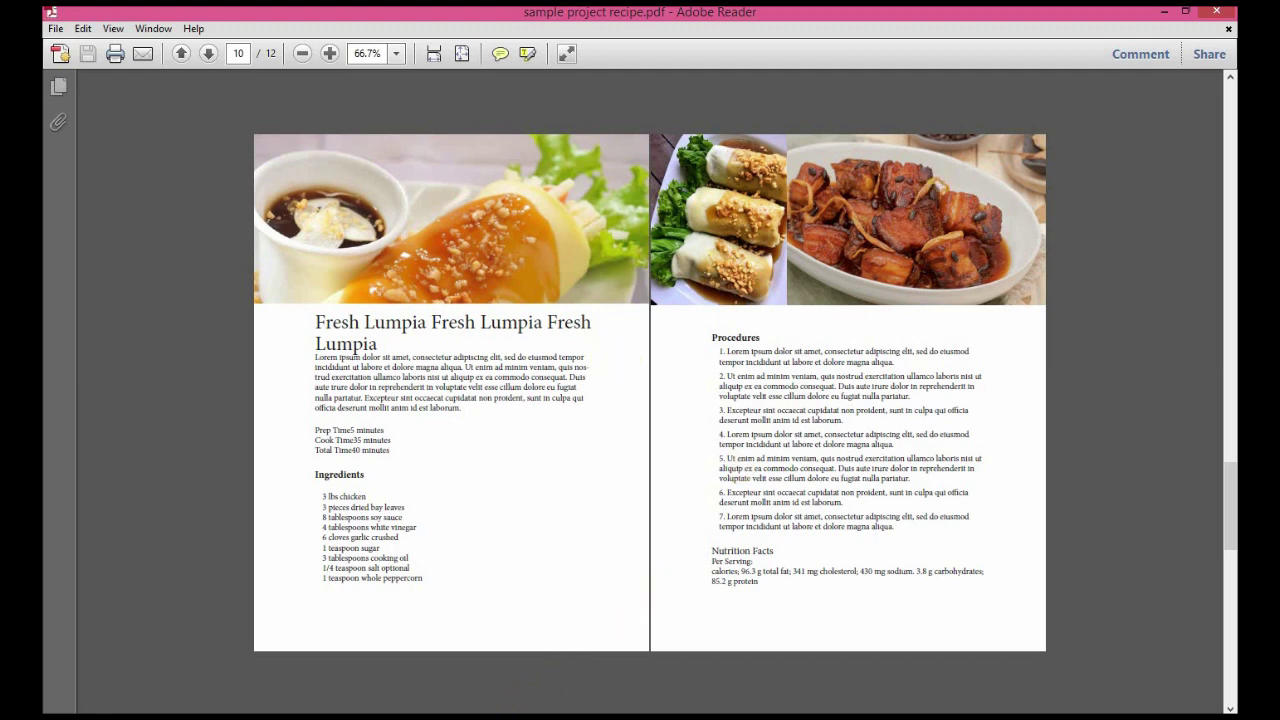
# Step: Switch back to InDesign and select page 12 of the recipe book document
pyautogui.hotkey('alt', 'Tab')
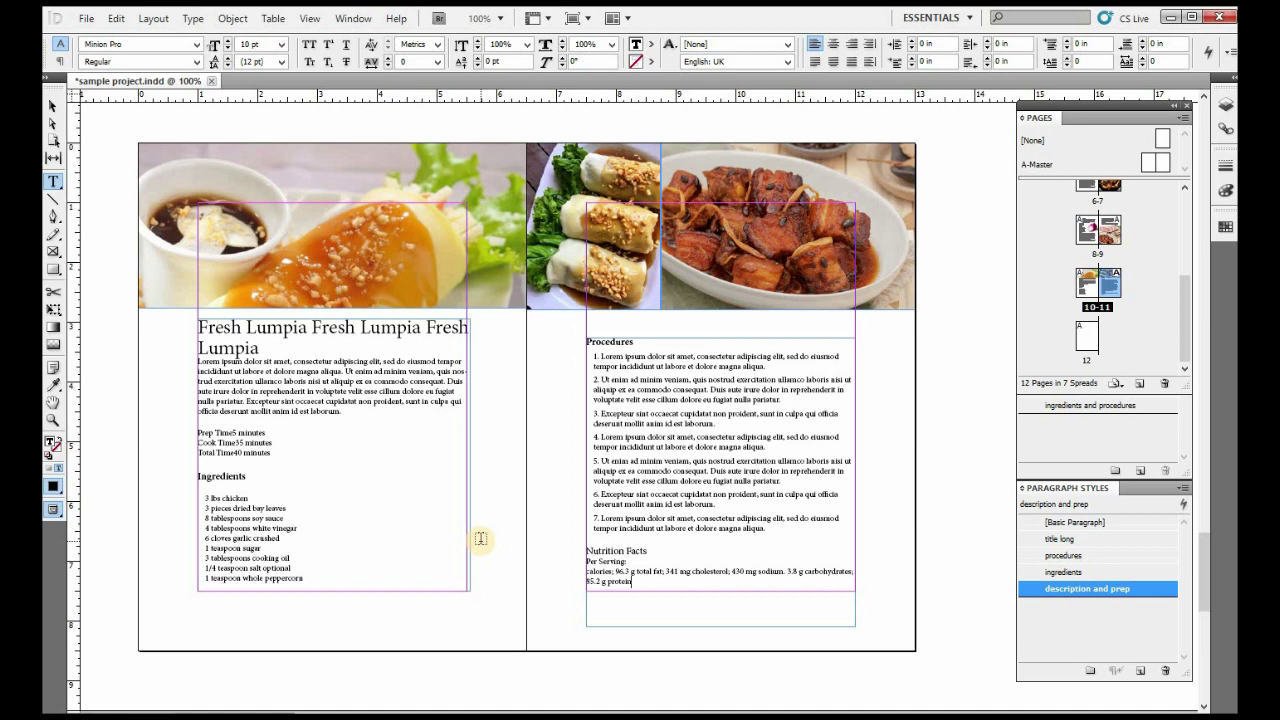
pyautogui.click(602, 590)
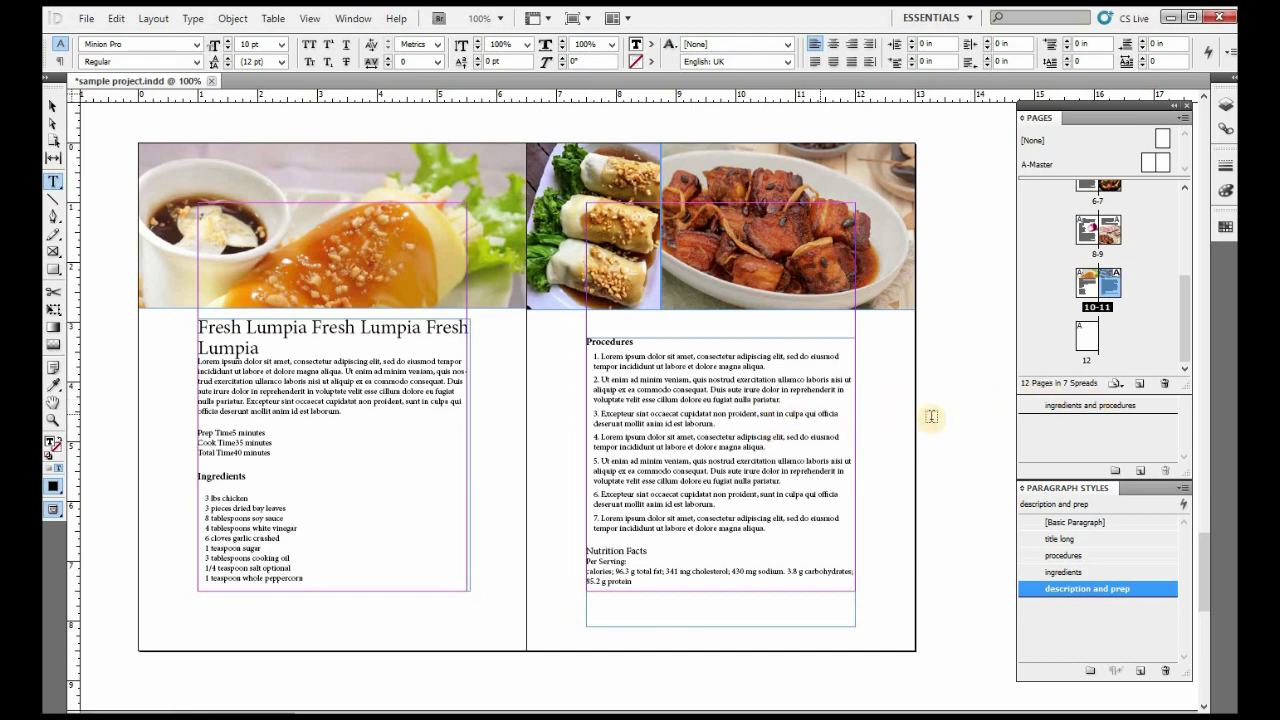
pyautogui.click(1091, 334)
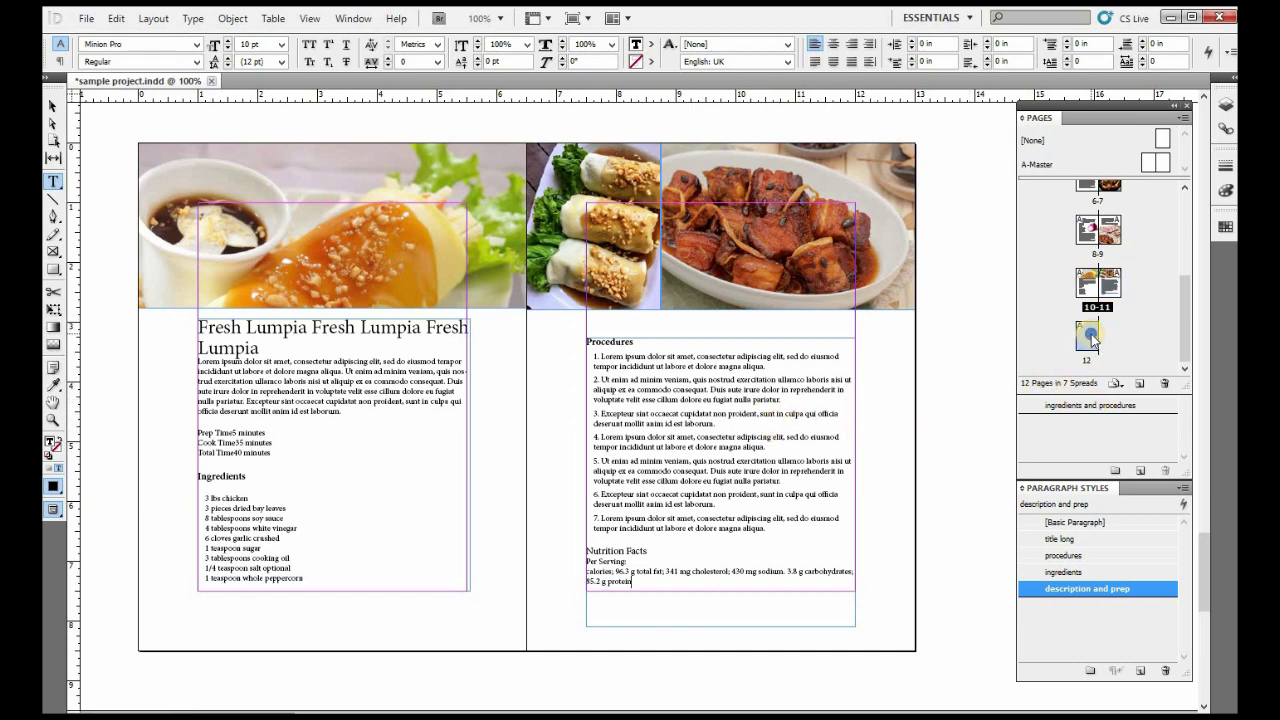
pyautogui.rightClick(1091, 334)
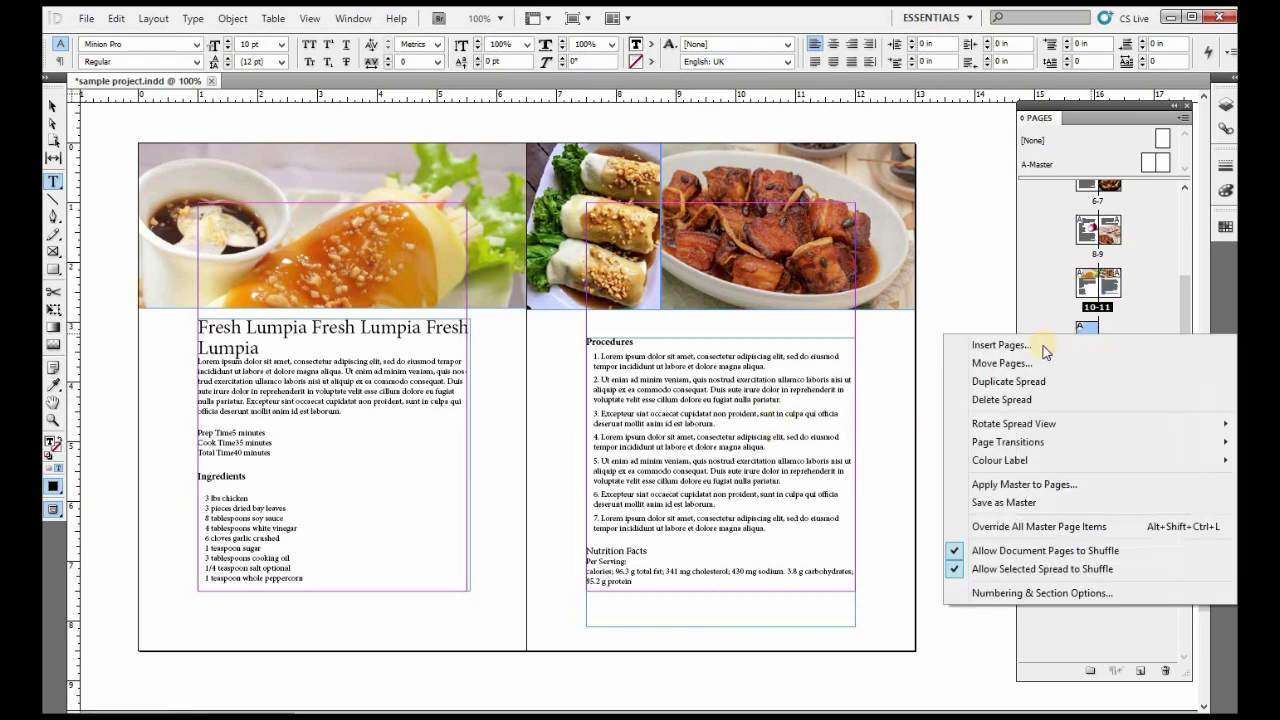
pyautogui.click(983, 300)
pyautogui.press('F11')
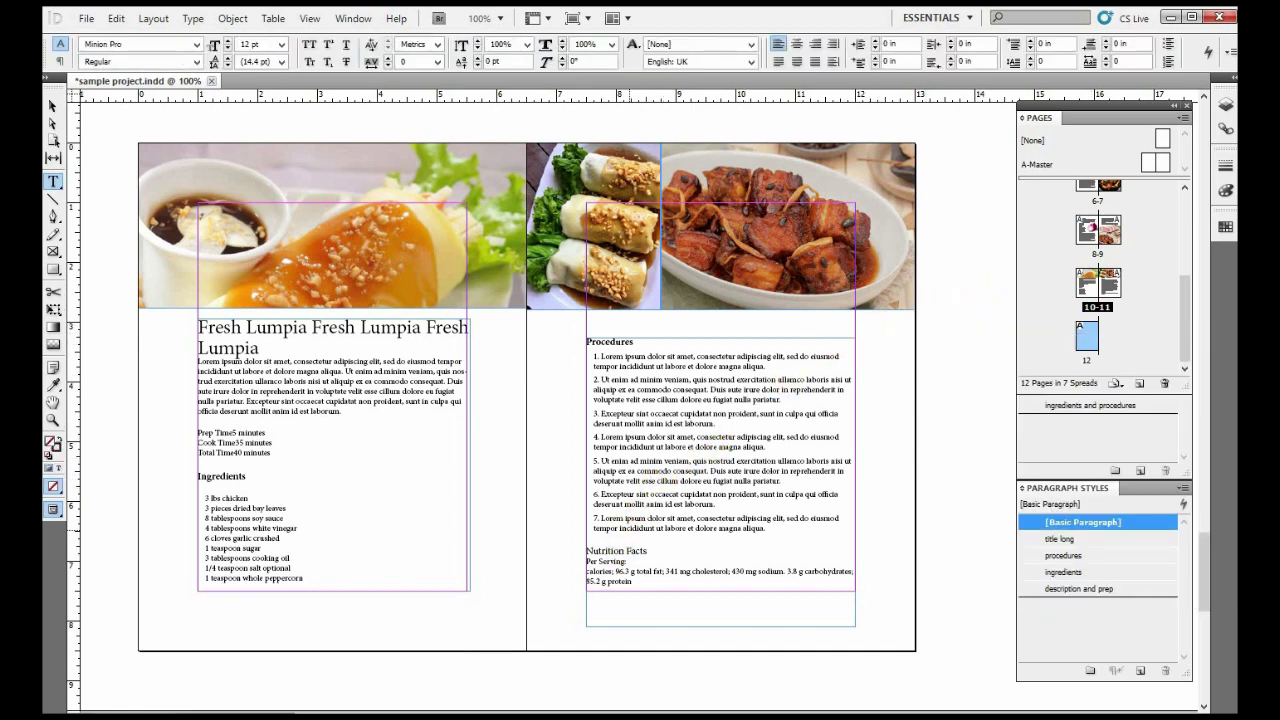
# Step: Switch to Chrome, look over the Apps Train YouTube channel's videos and open its list of playlists
pyautogui.moveTo(418, 716)
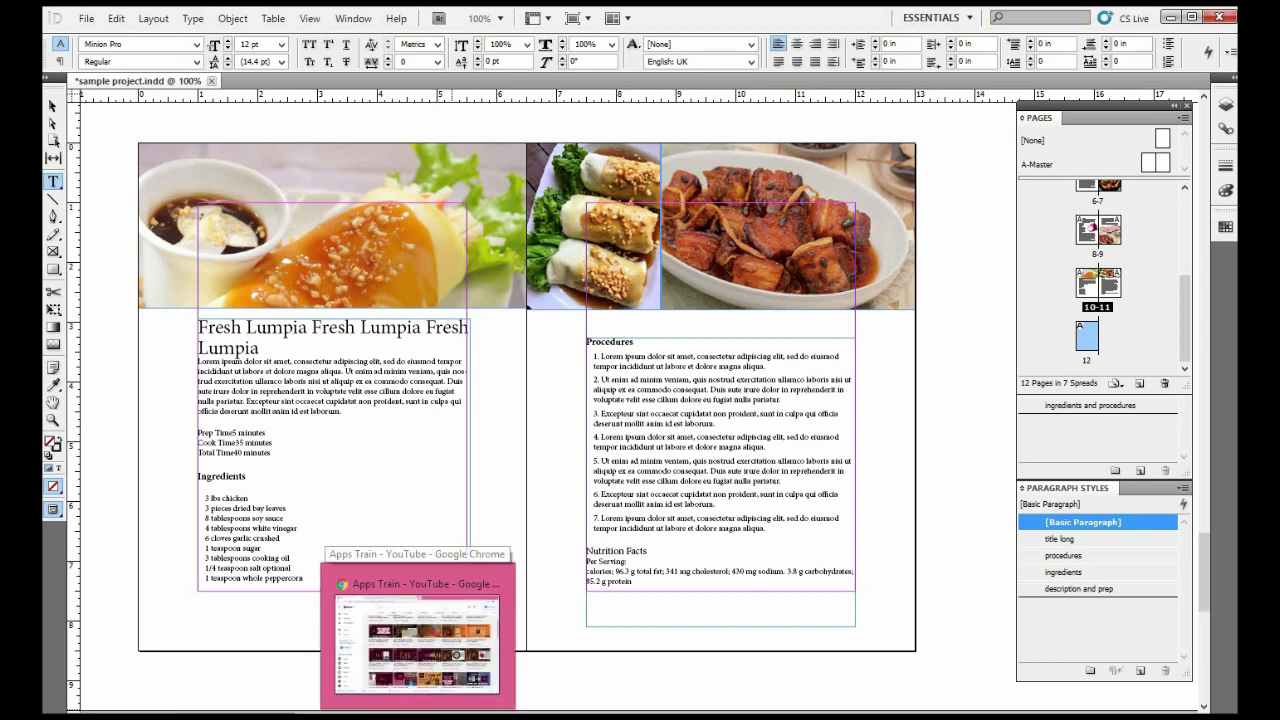
pyautogui.click(418, 716)
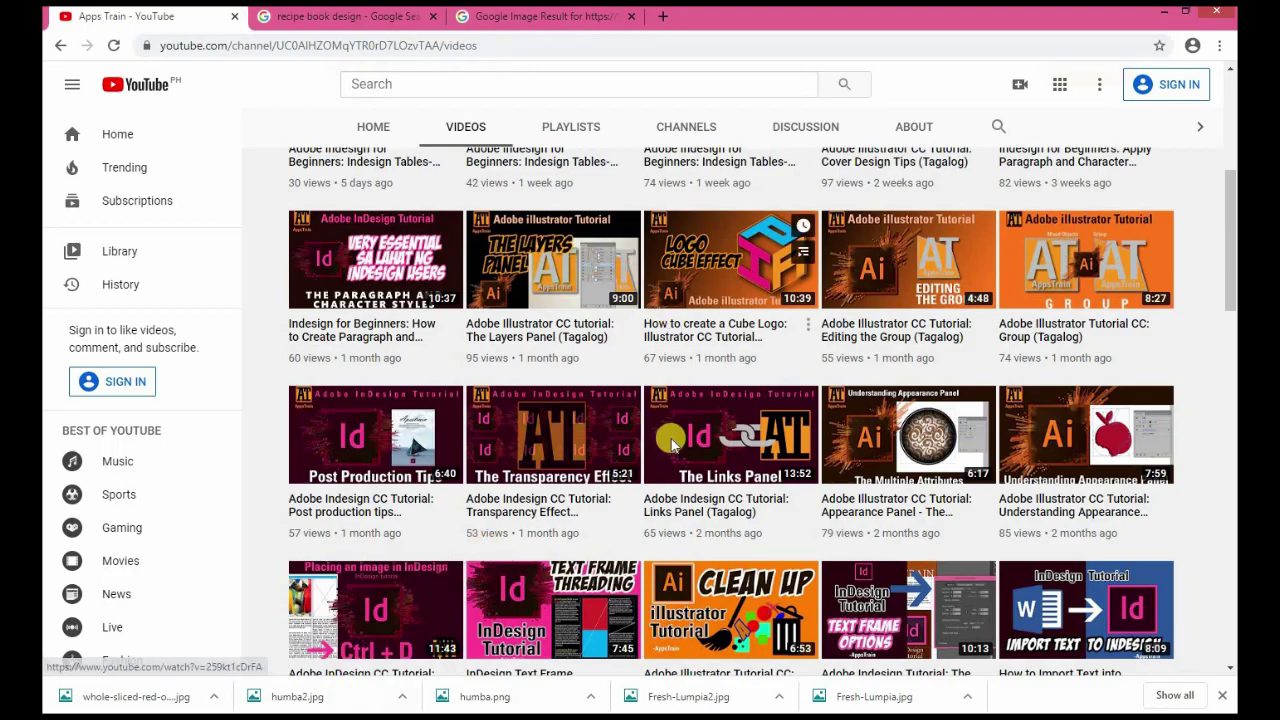
pyautogui.scroll(4, 670, 432)
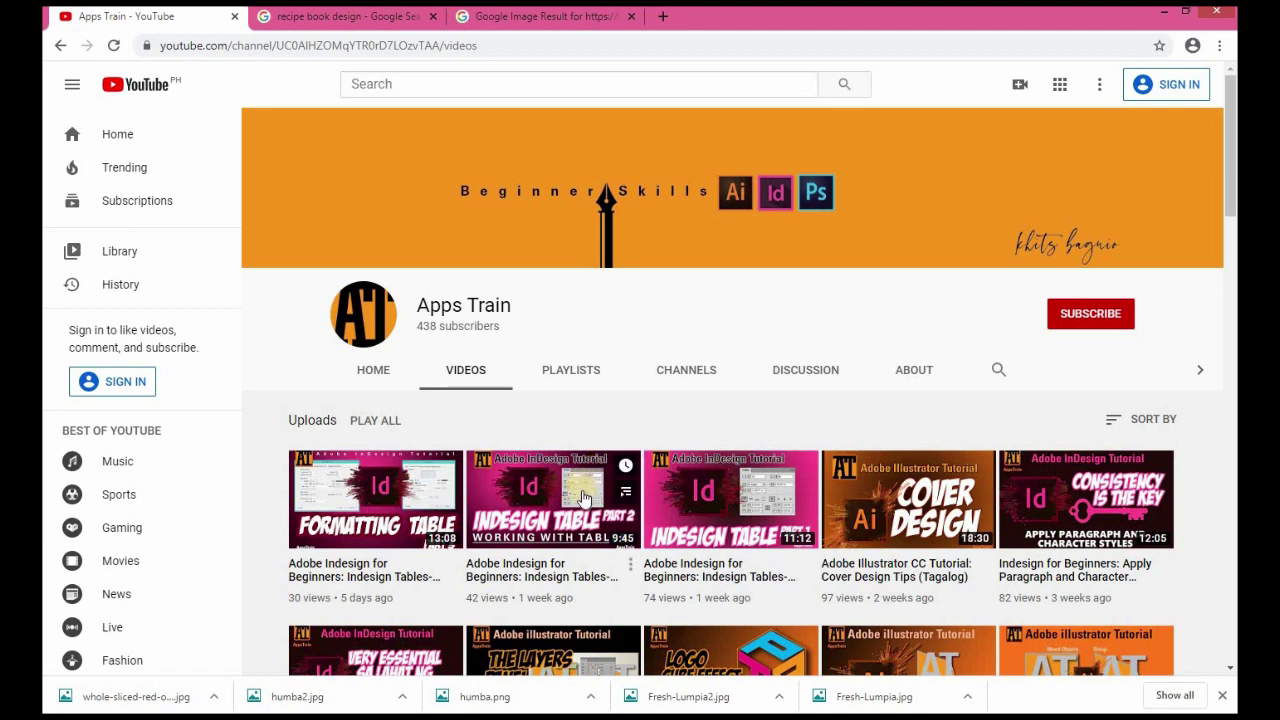
pyautogui.scroll(-2, 585, 495)
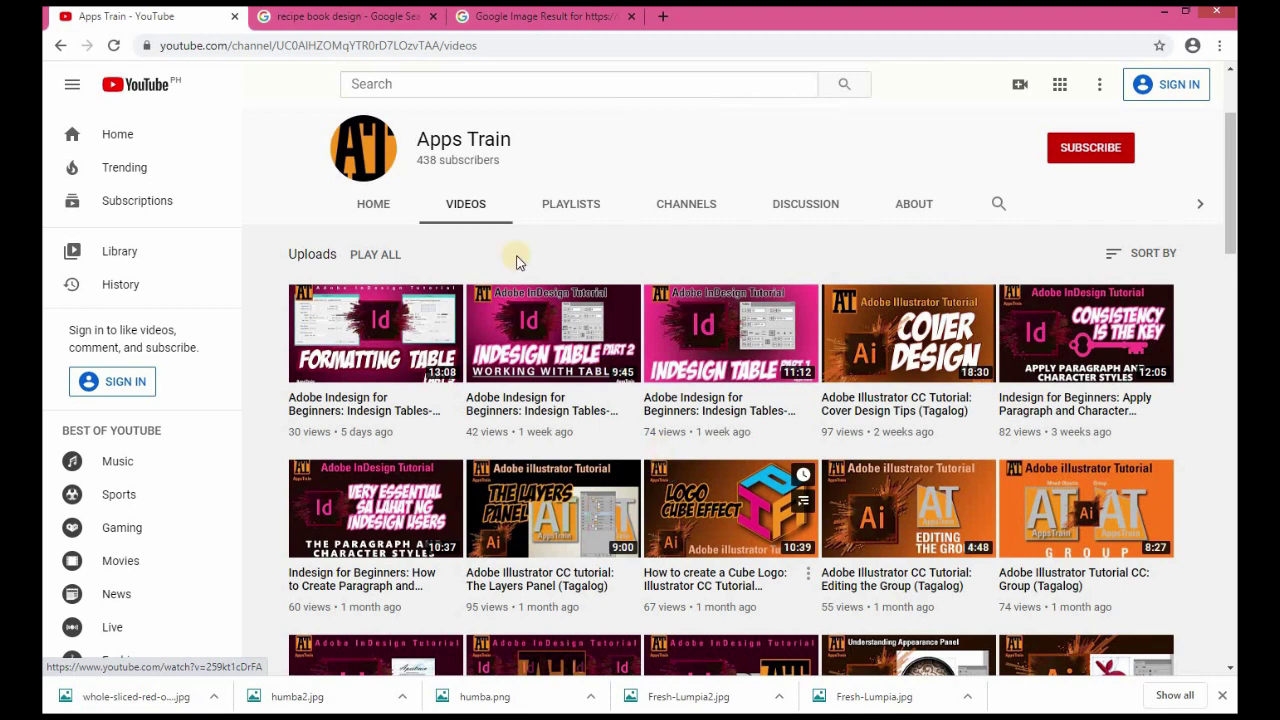
pyautogui.click(586, 216)
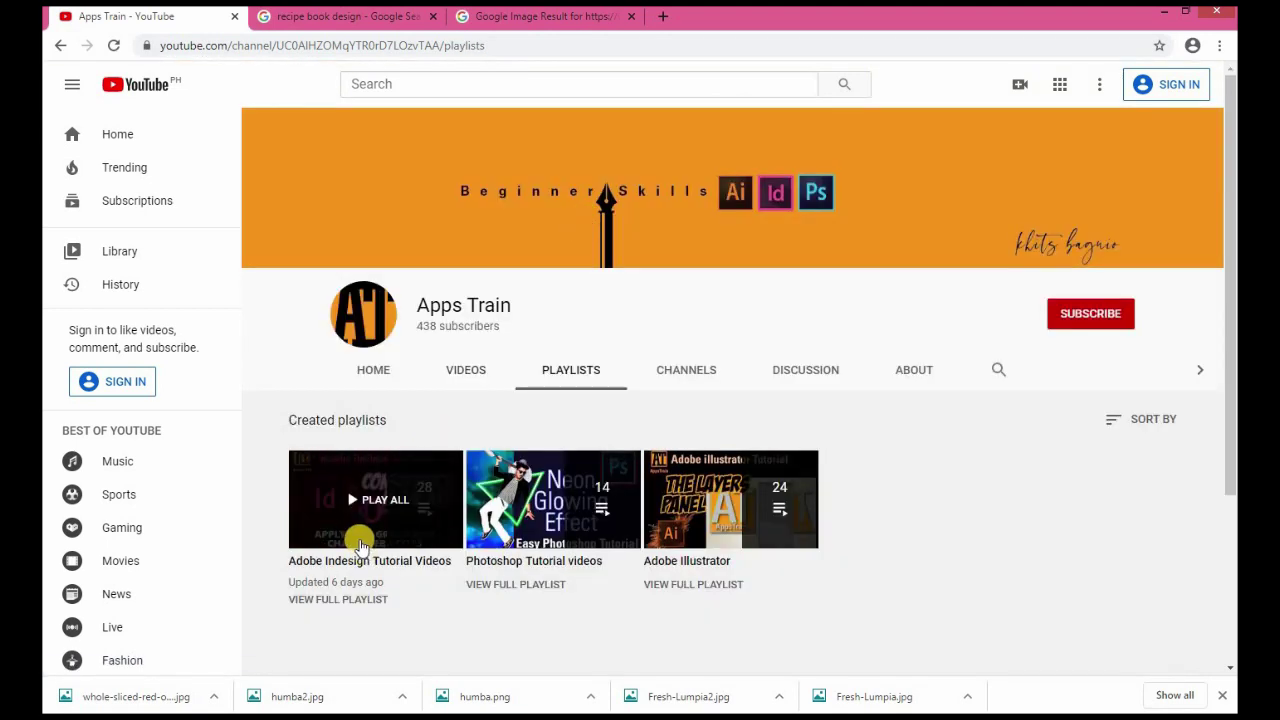